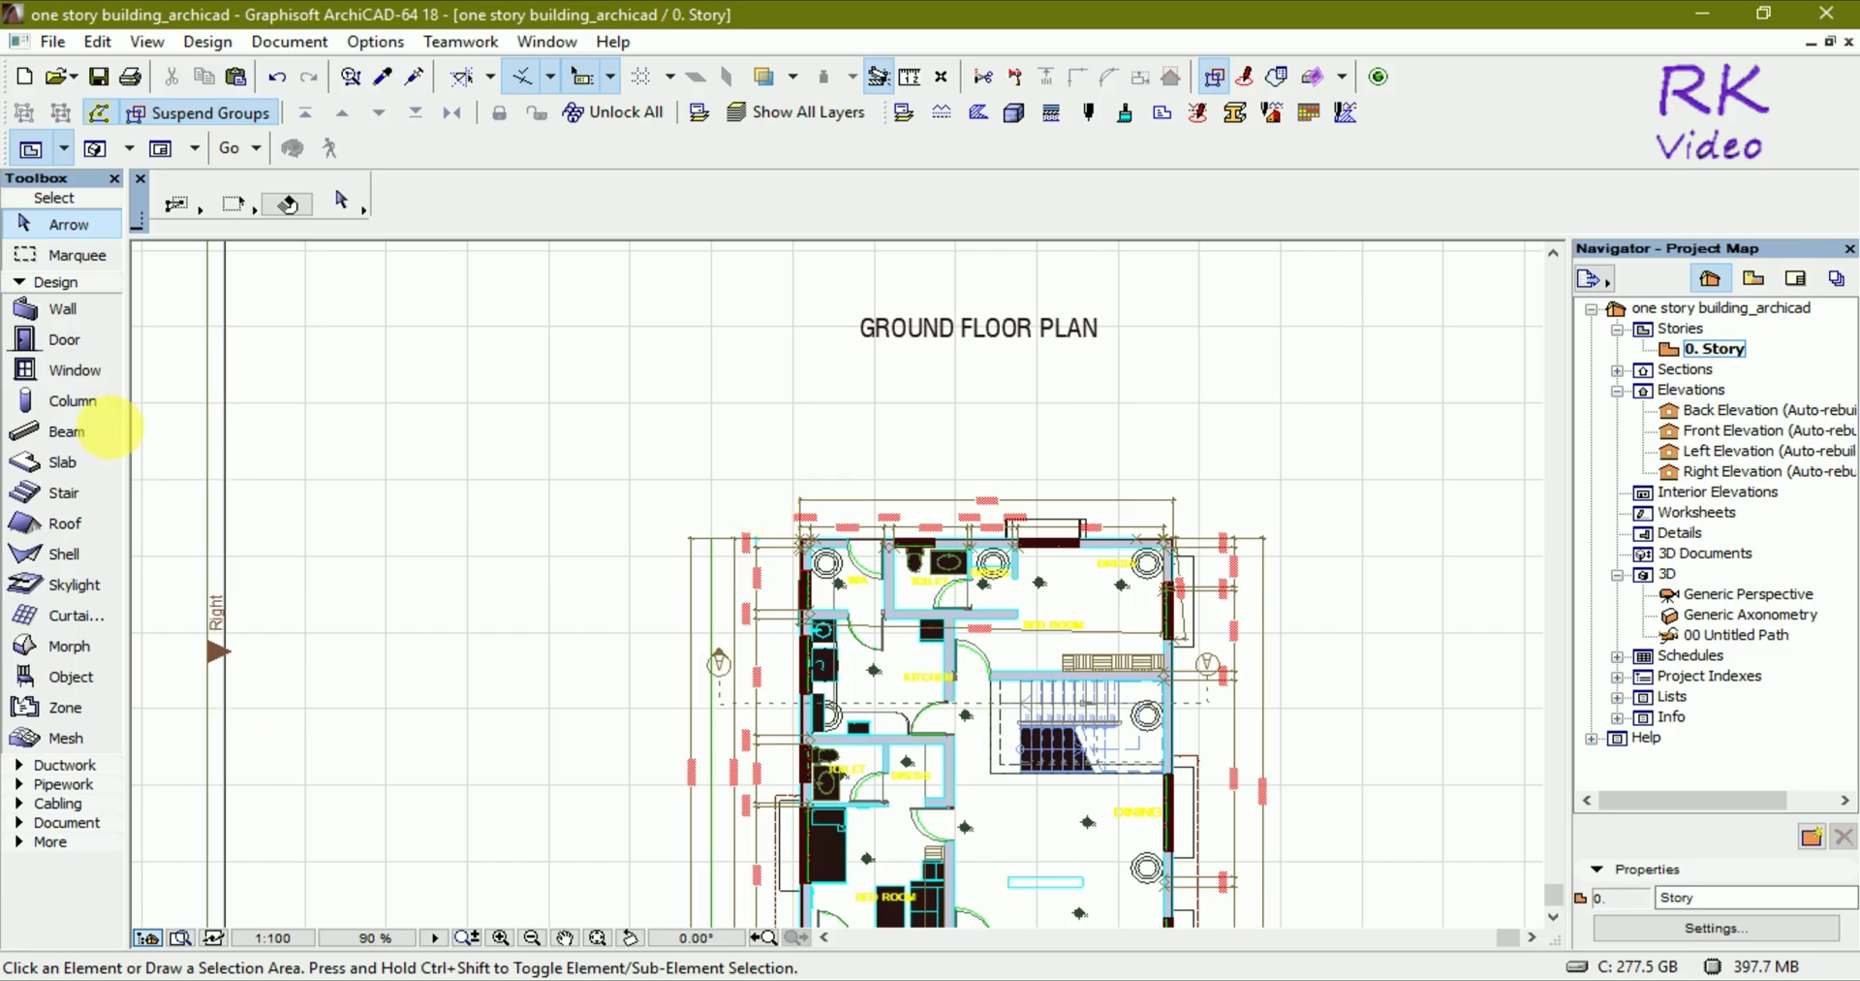
# Step: Pick the Slab tool and zoom out on the ground floor plan
pyautogui.click(211, 475)
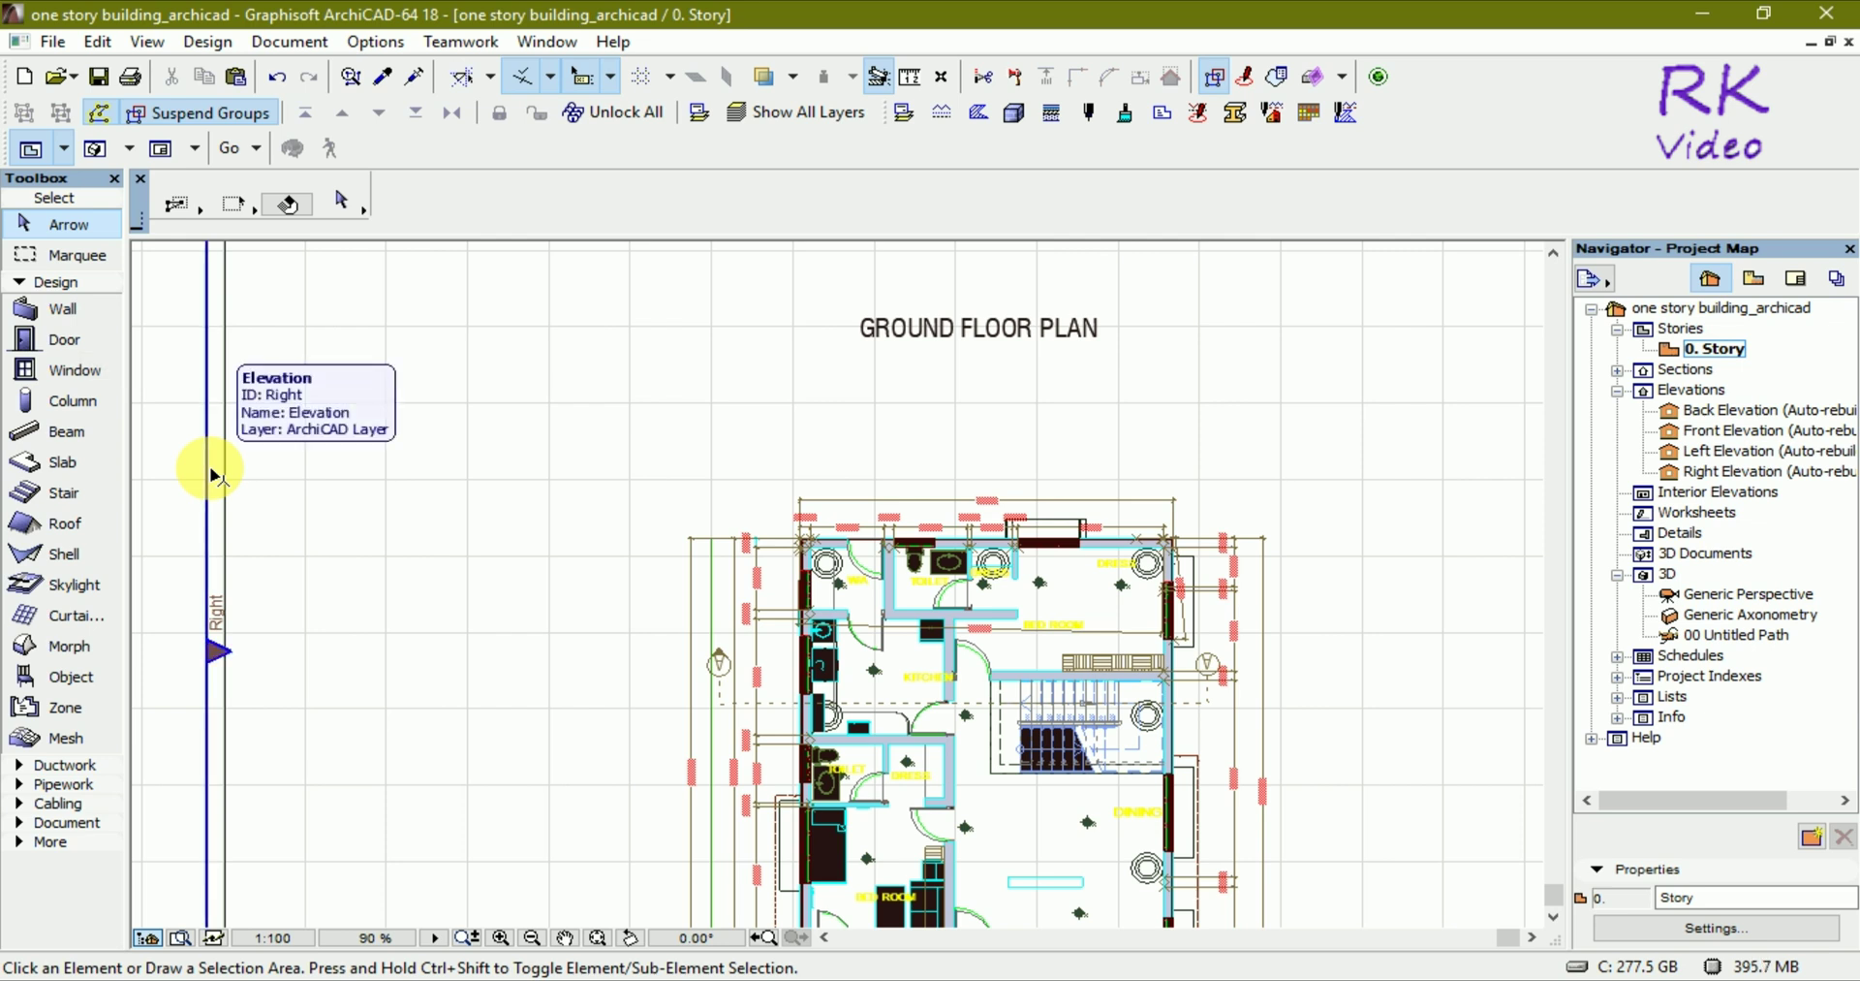
pyautogui.click(179, 469)
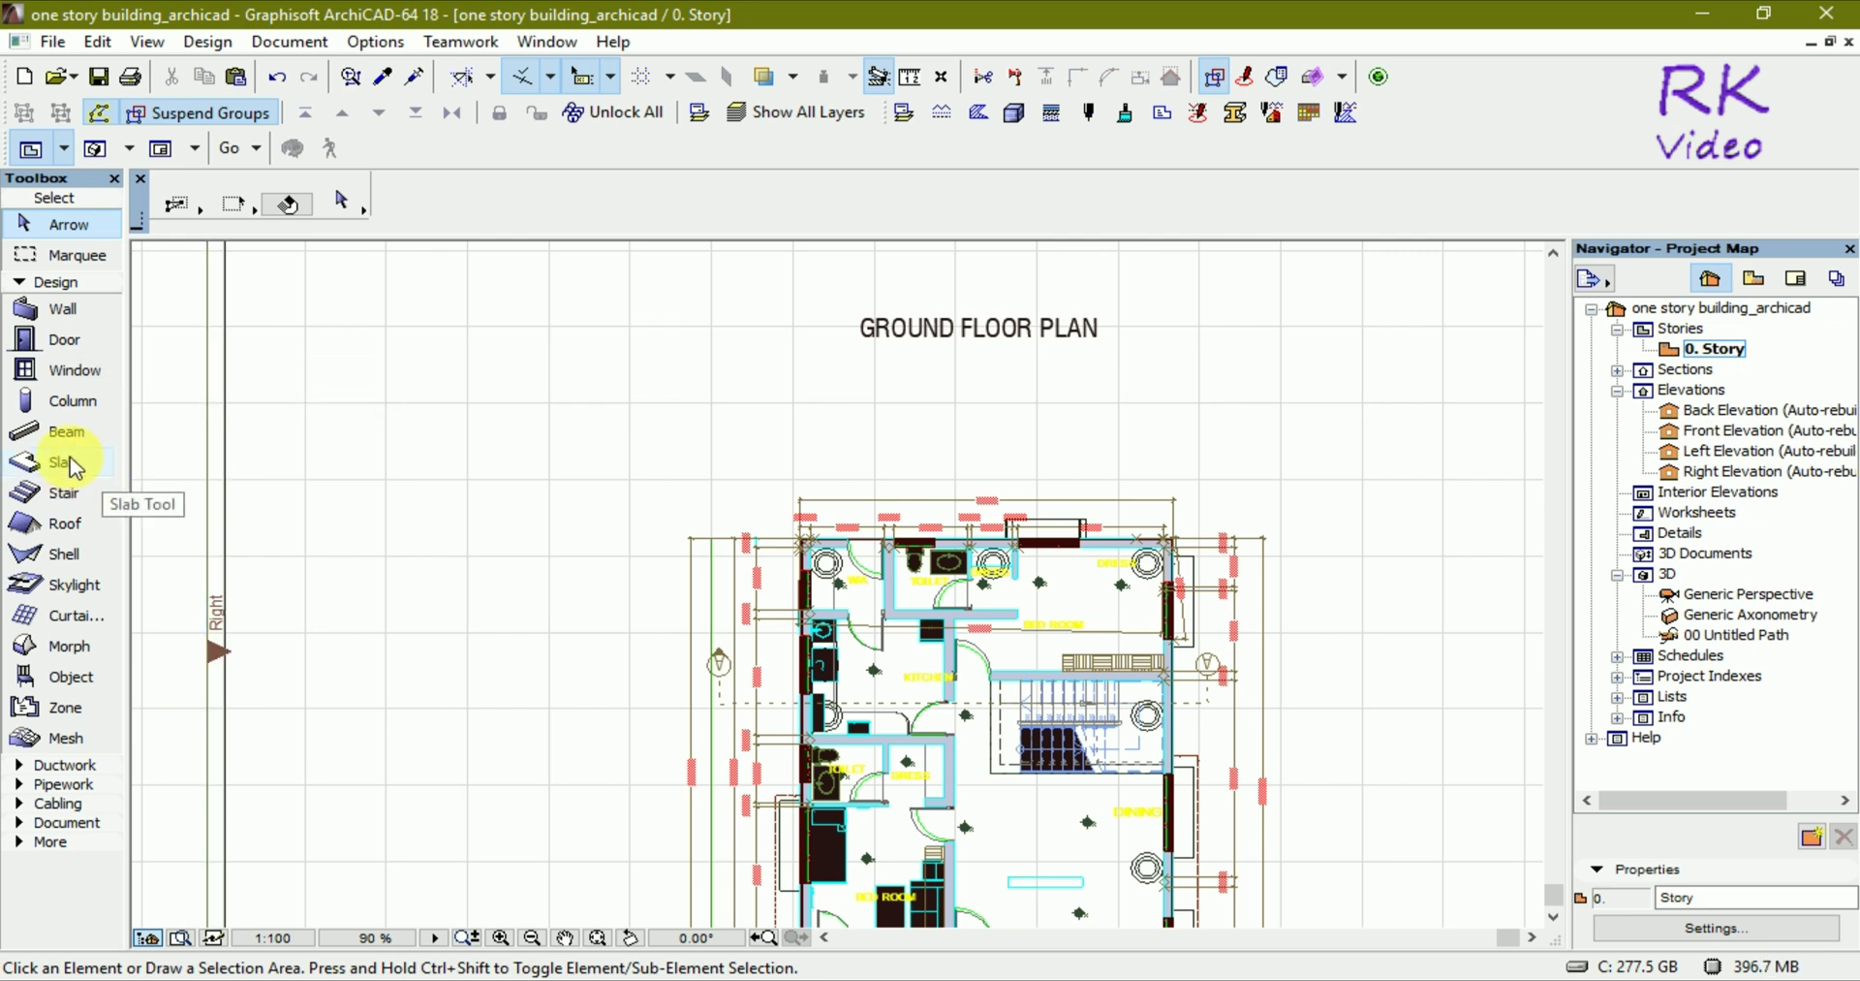
pyautogui.click(70, 466)
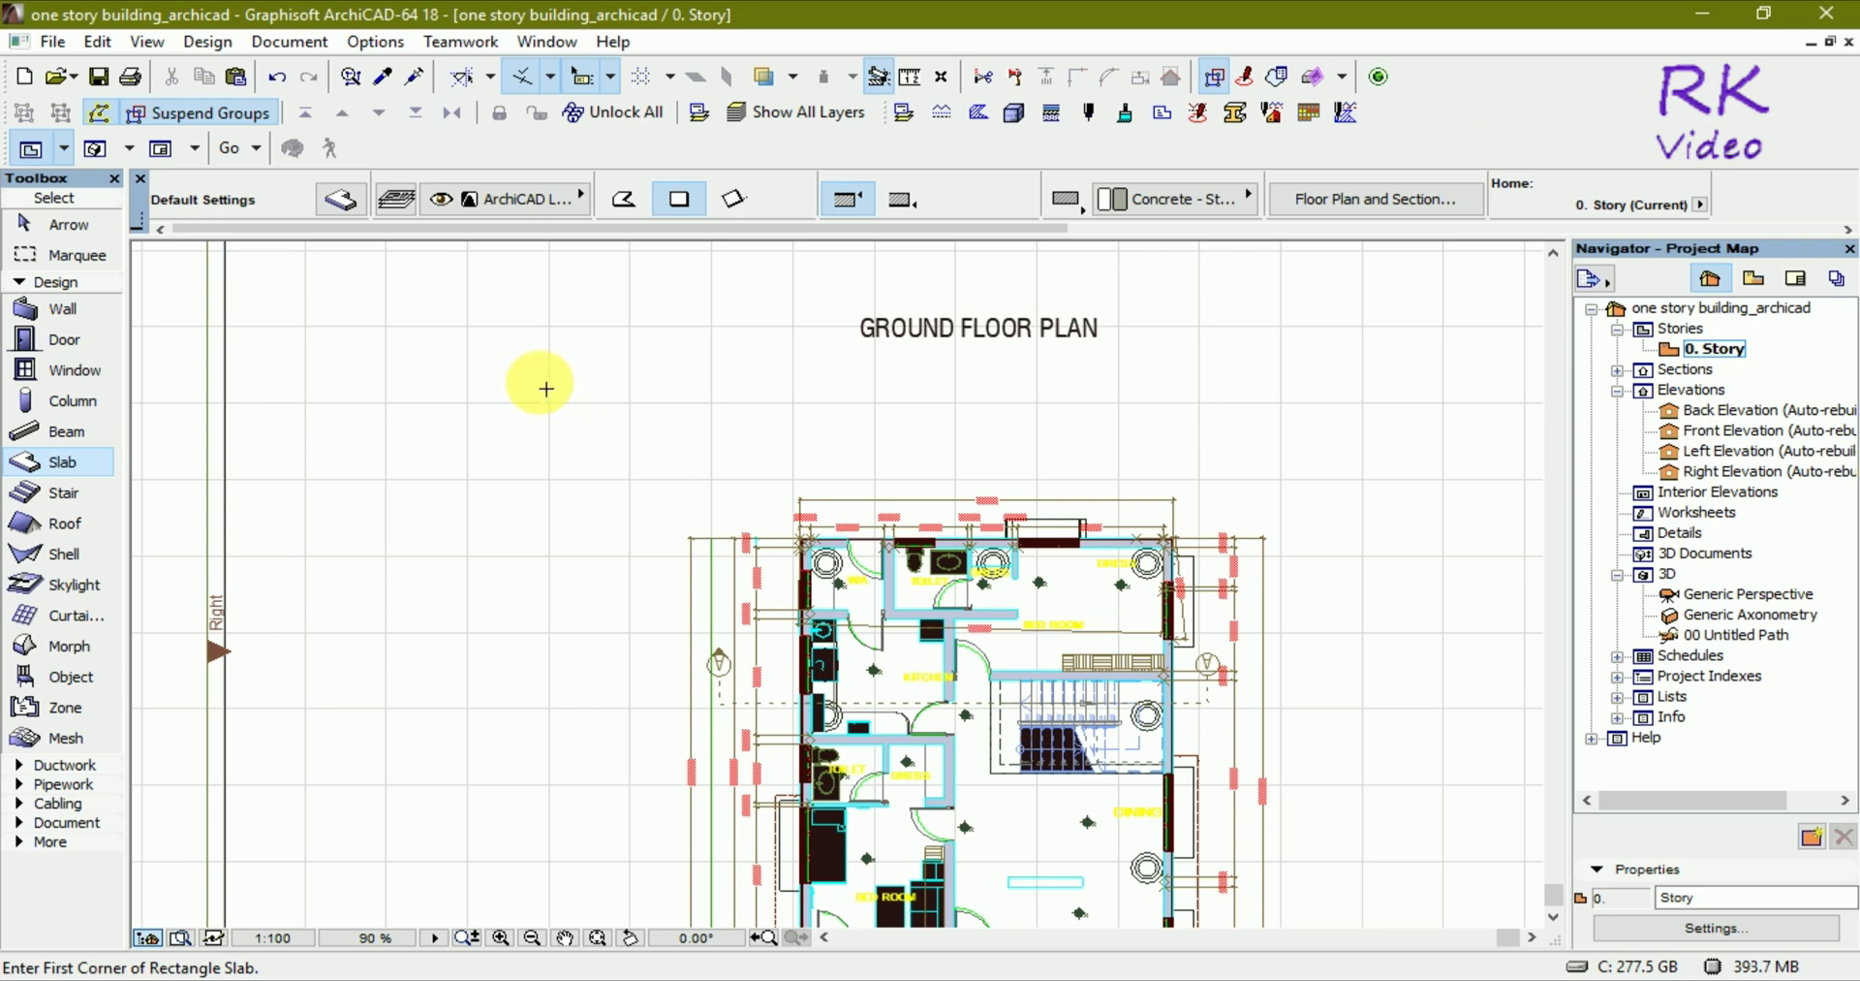
pyautogui.scroll(-2, 620, 392)
pyautogui.scroll(-3, 623, 397)
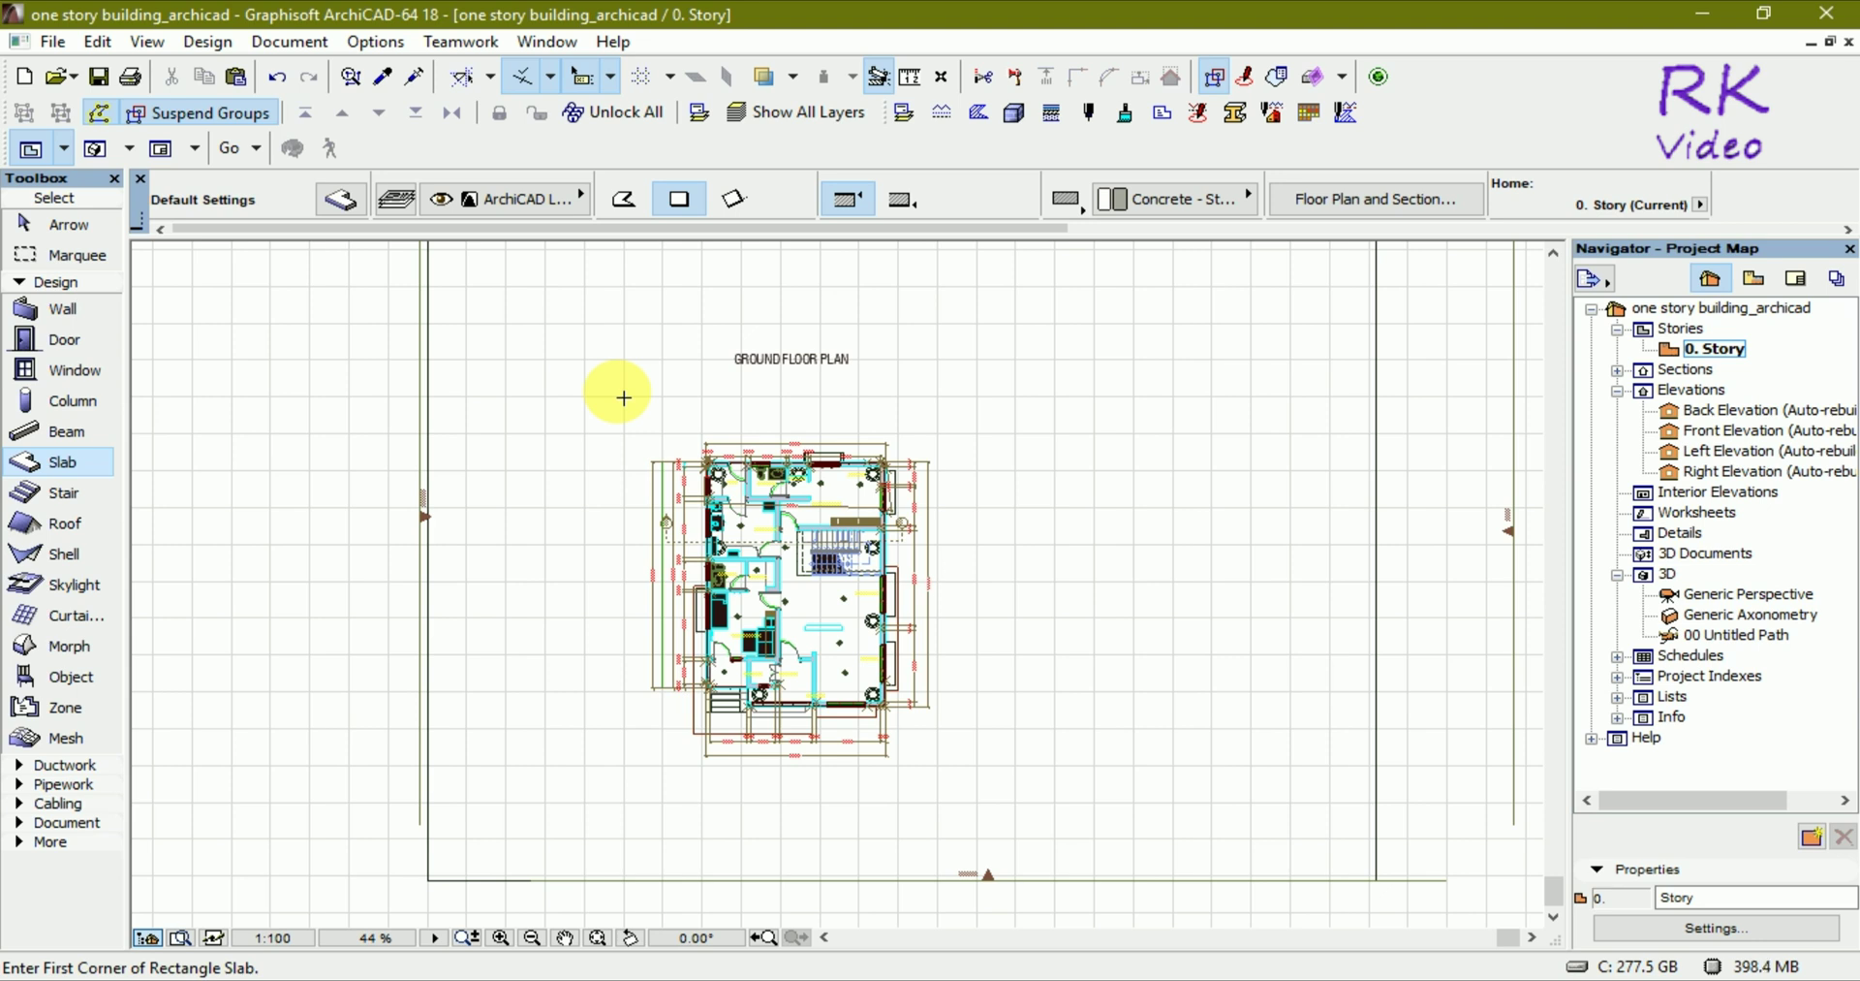
# Step: Move all 685 floor plan elements up and to the right
pyautogui.press('Escape')
pyautogui.moveTo(581, 404); pyautogui.dragTo(988, 775)
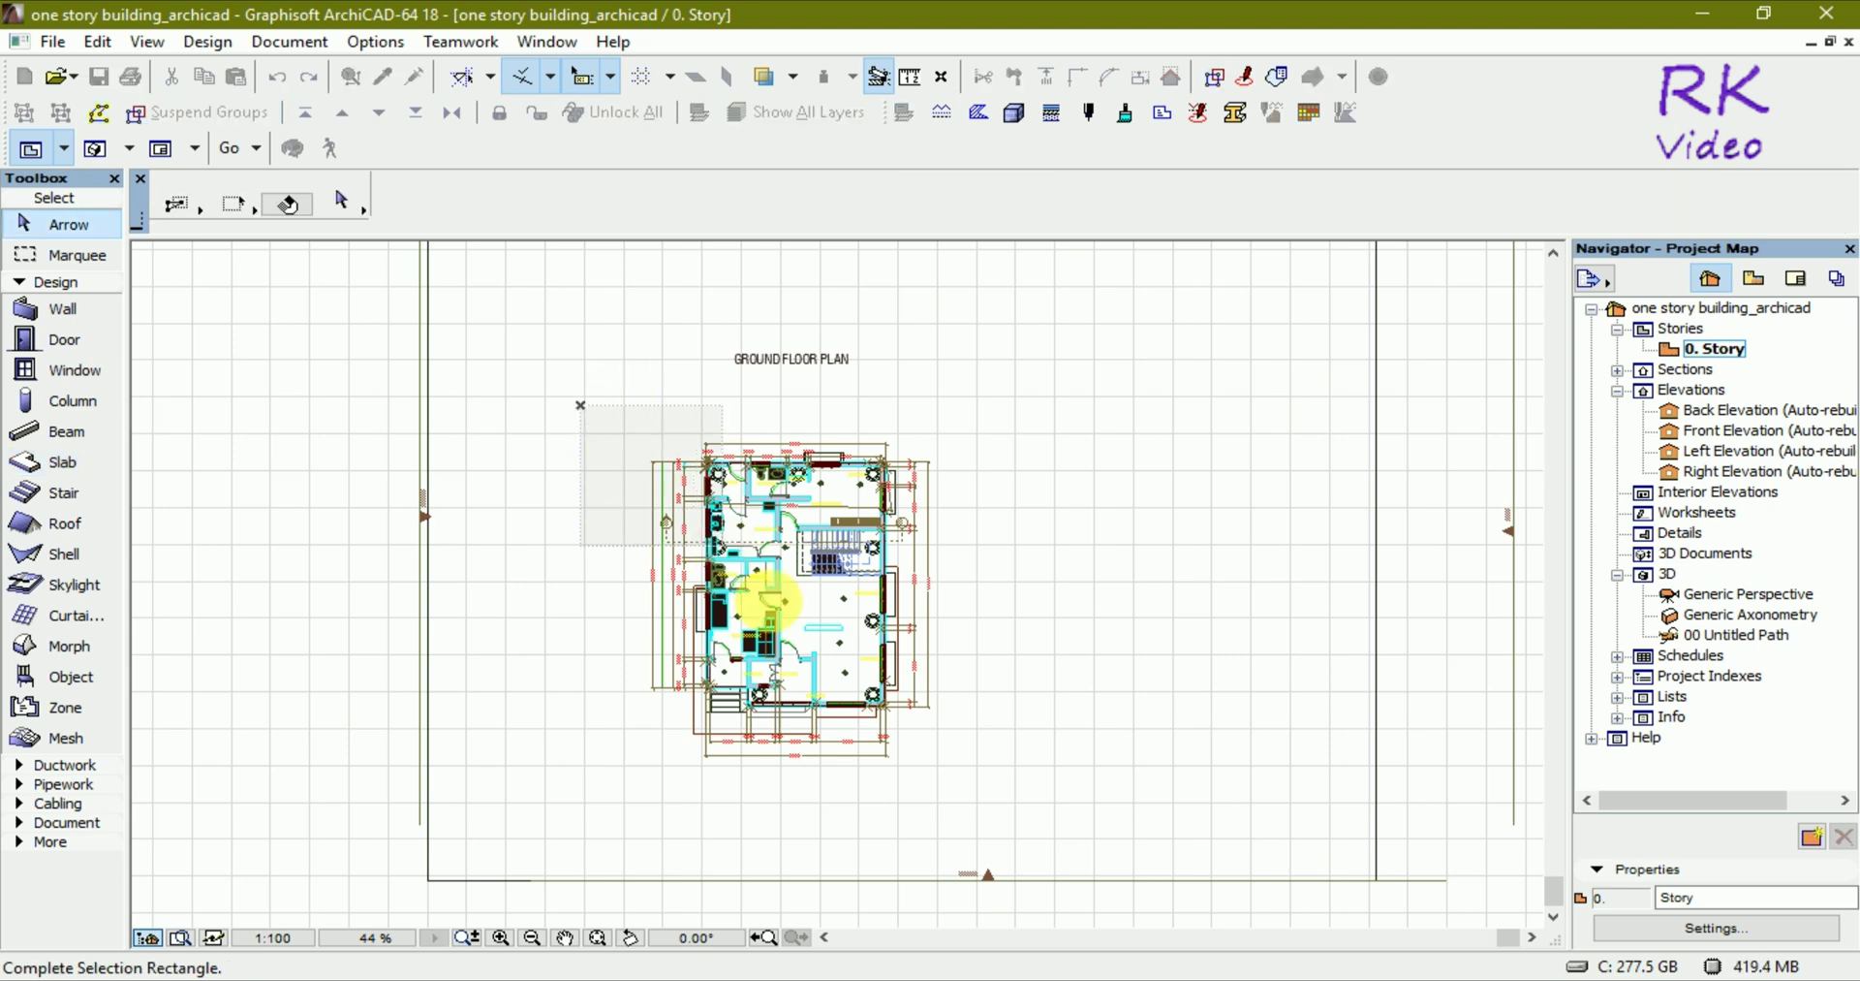
pyautogui.click(994, 792)
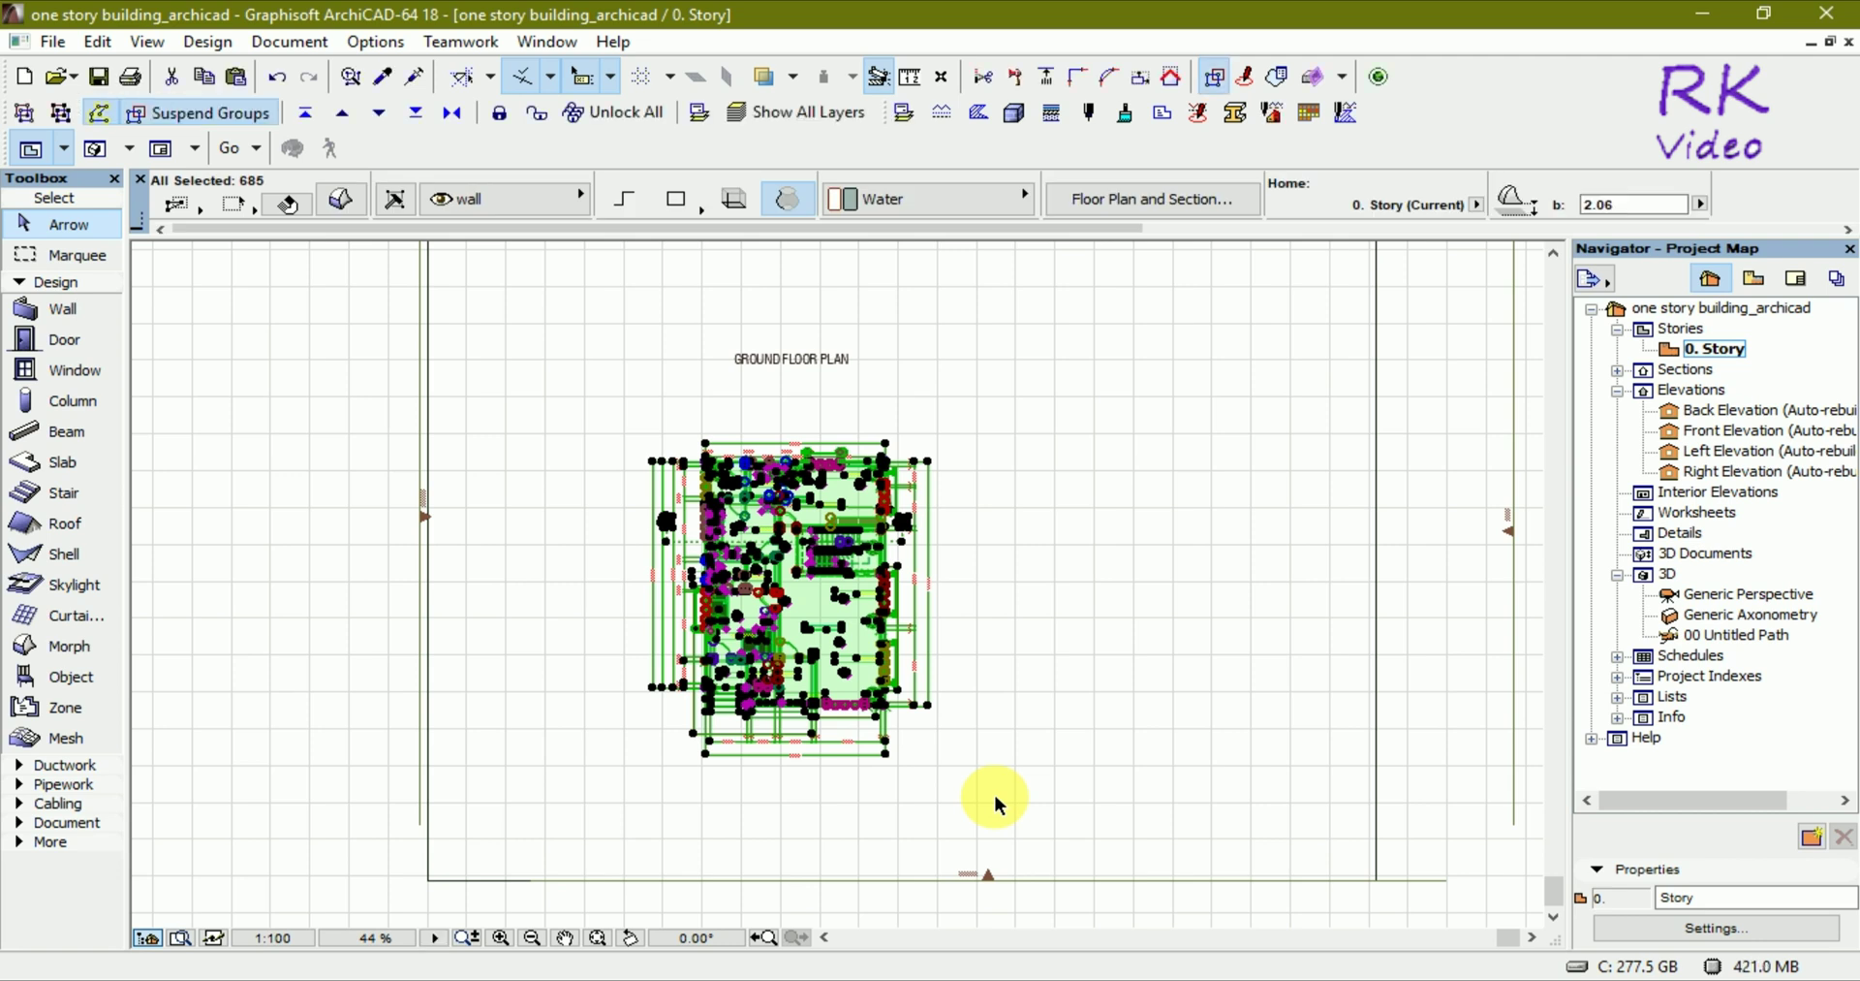
pyautogui.hotkey('ctrl', 'd')
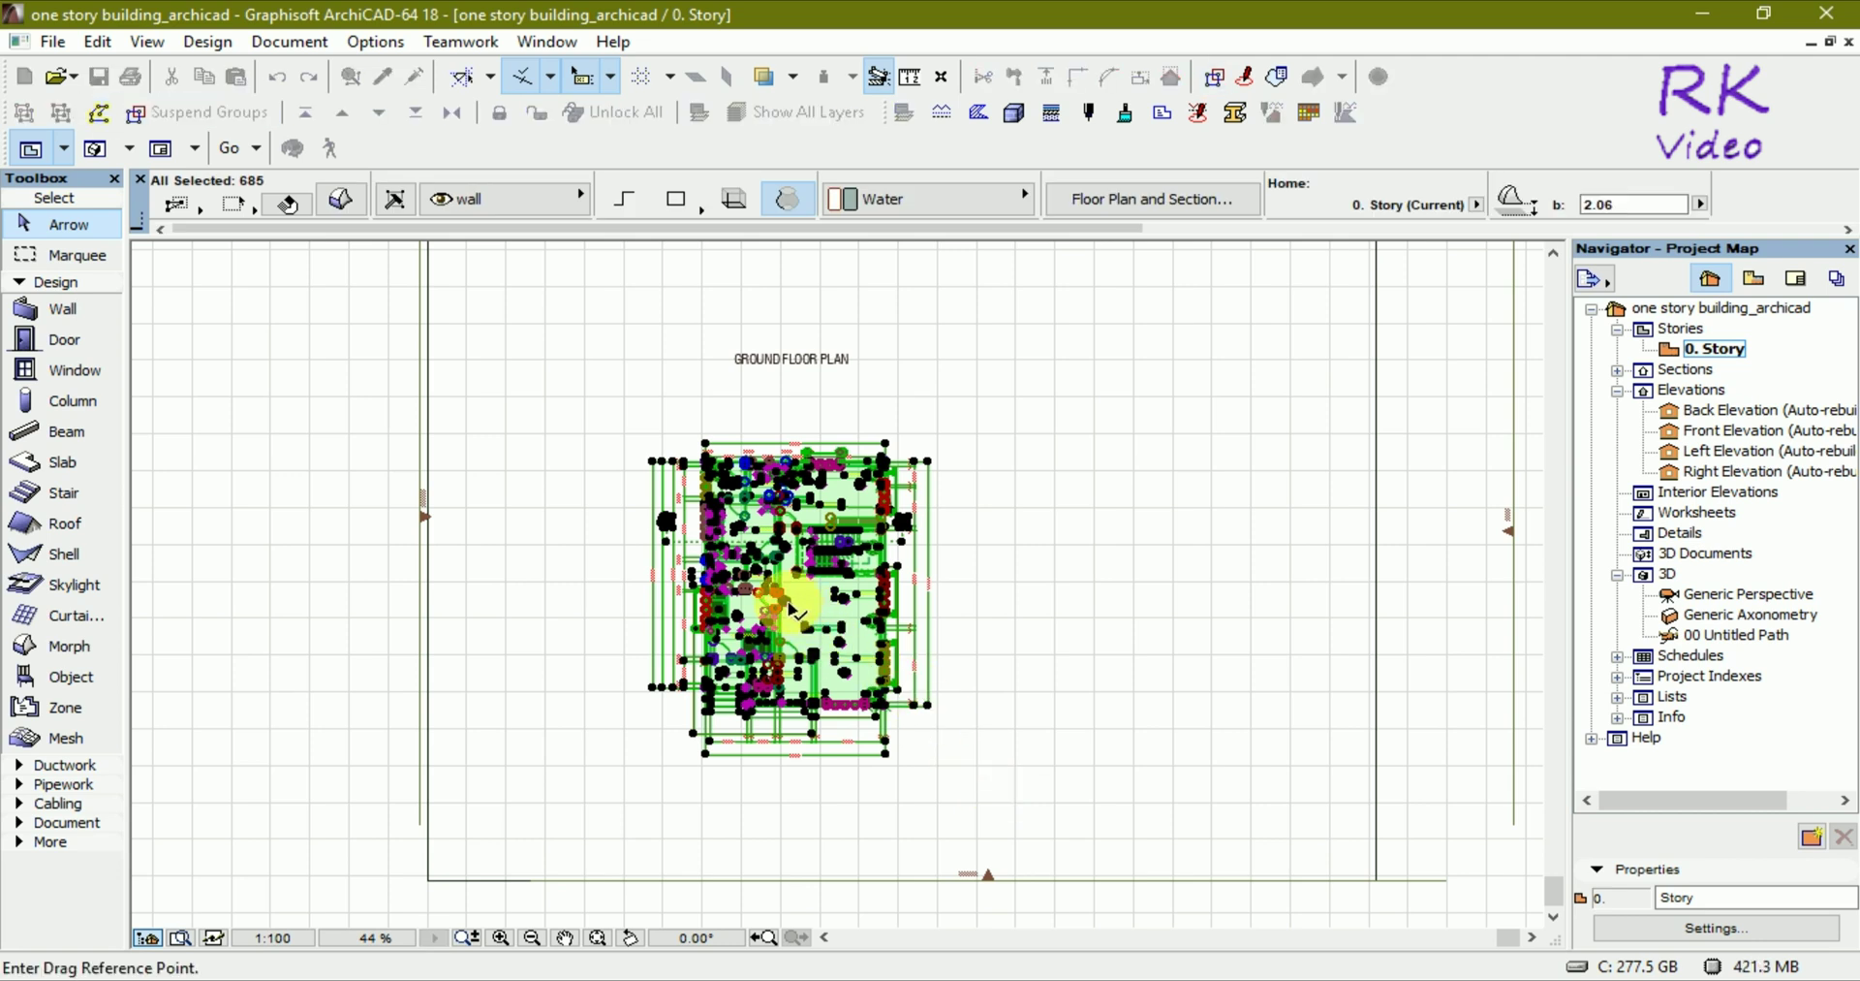
pyautogui.click(788, 604)
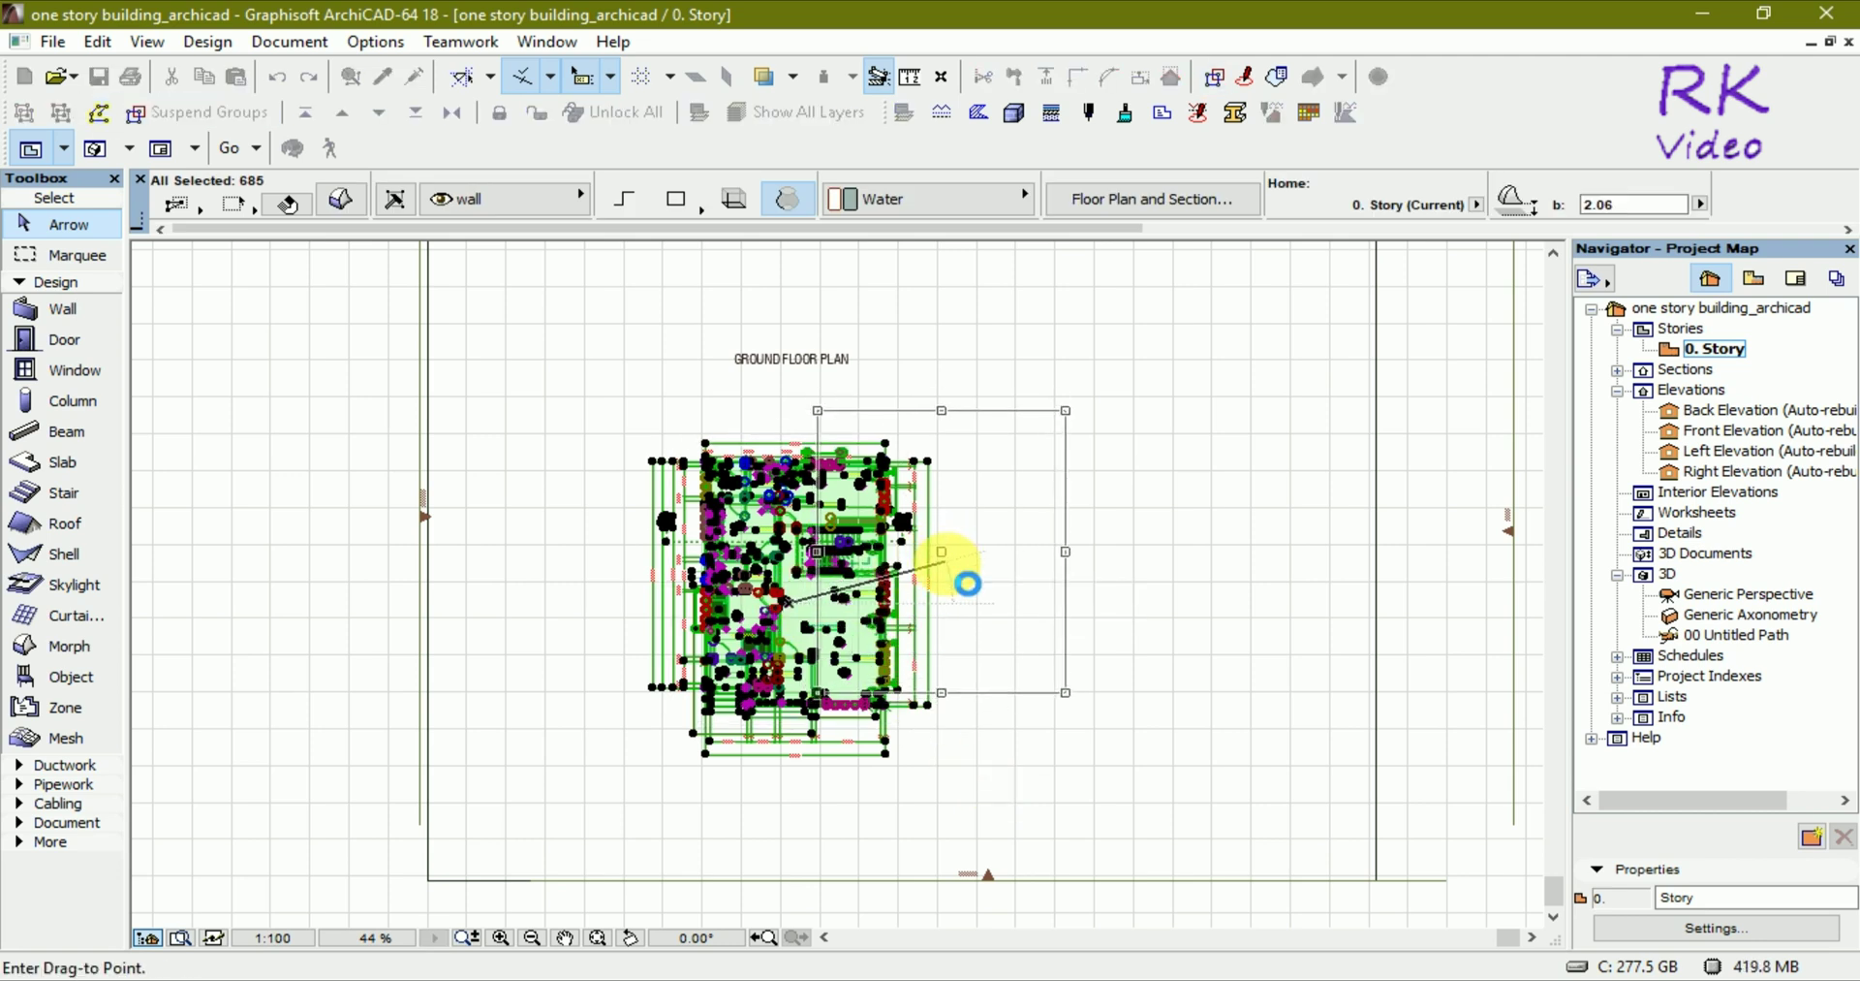
pyautogui.click(945, 565)
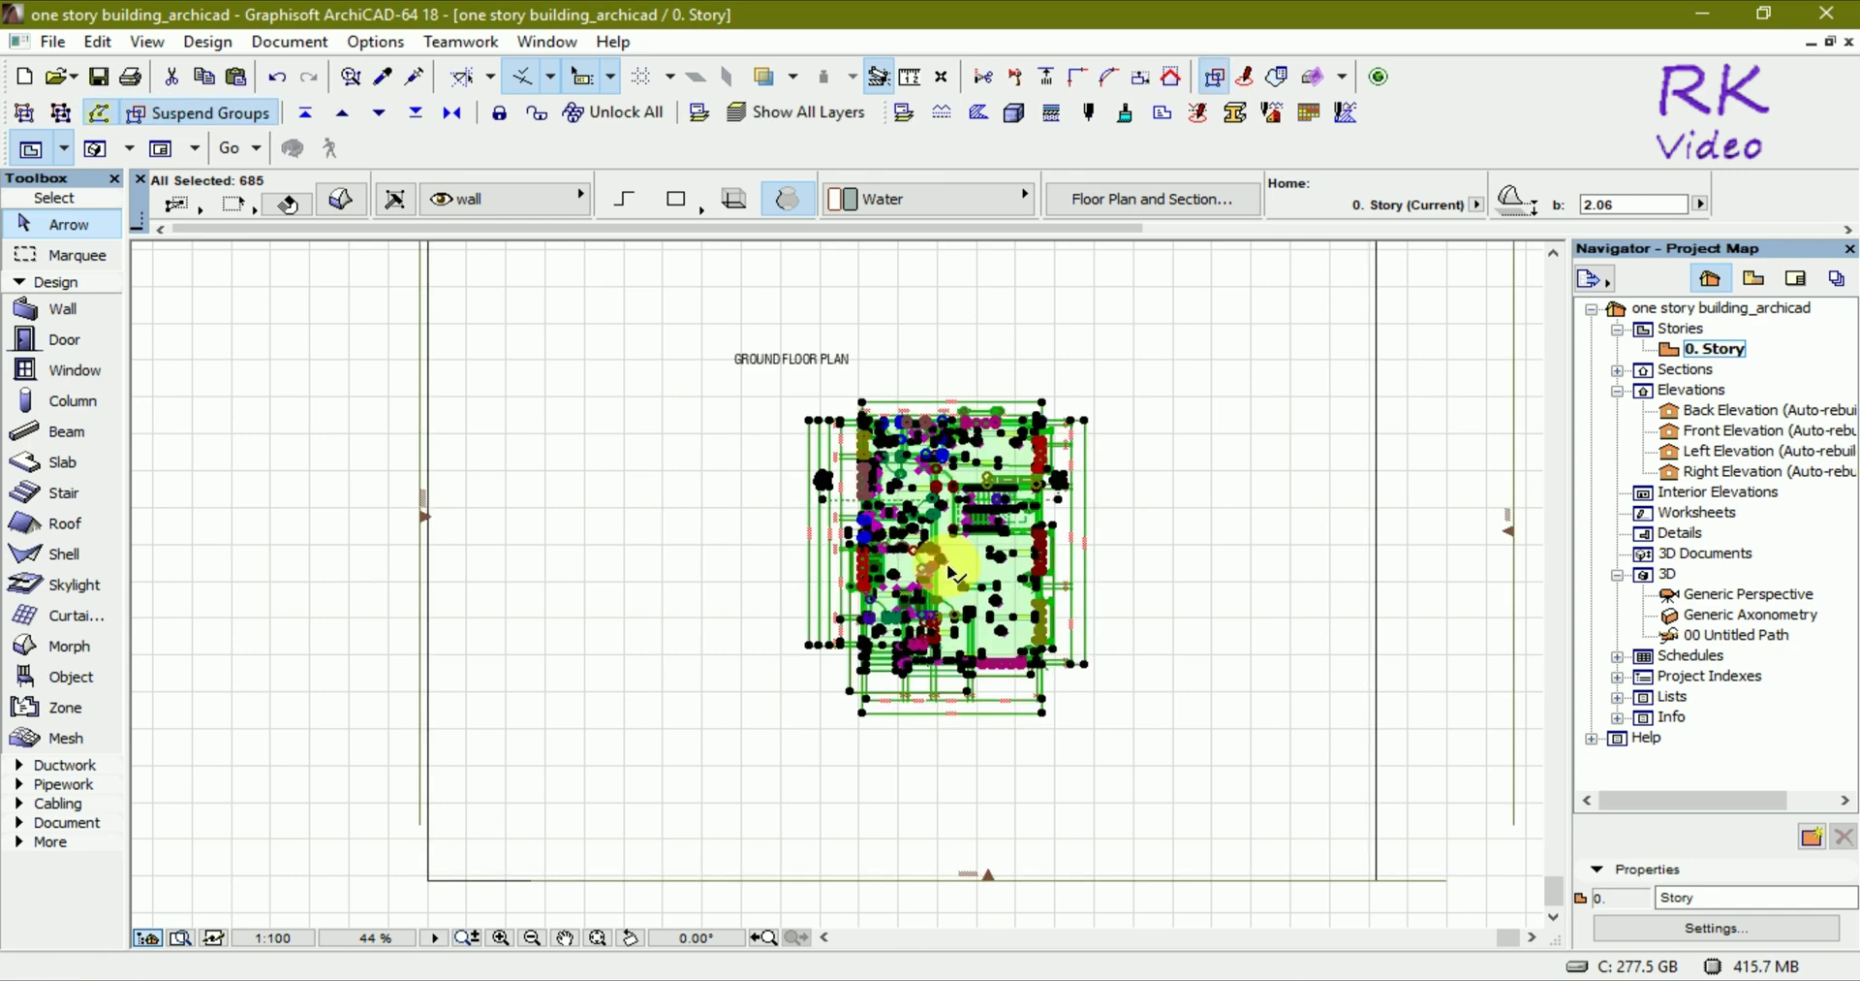
pyautogui.click(1211, 622)
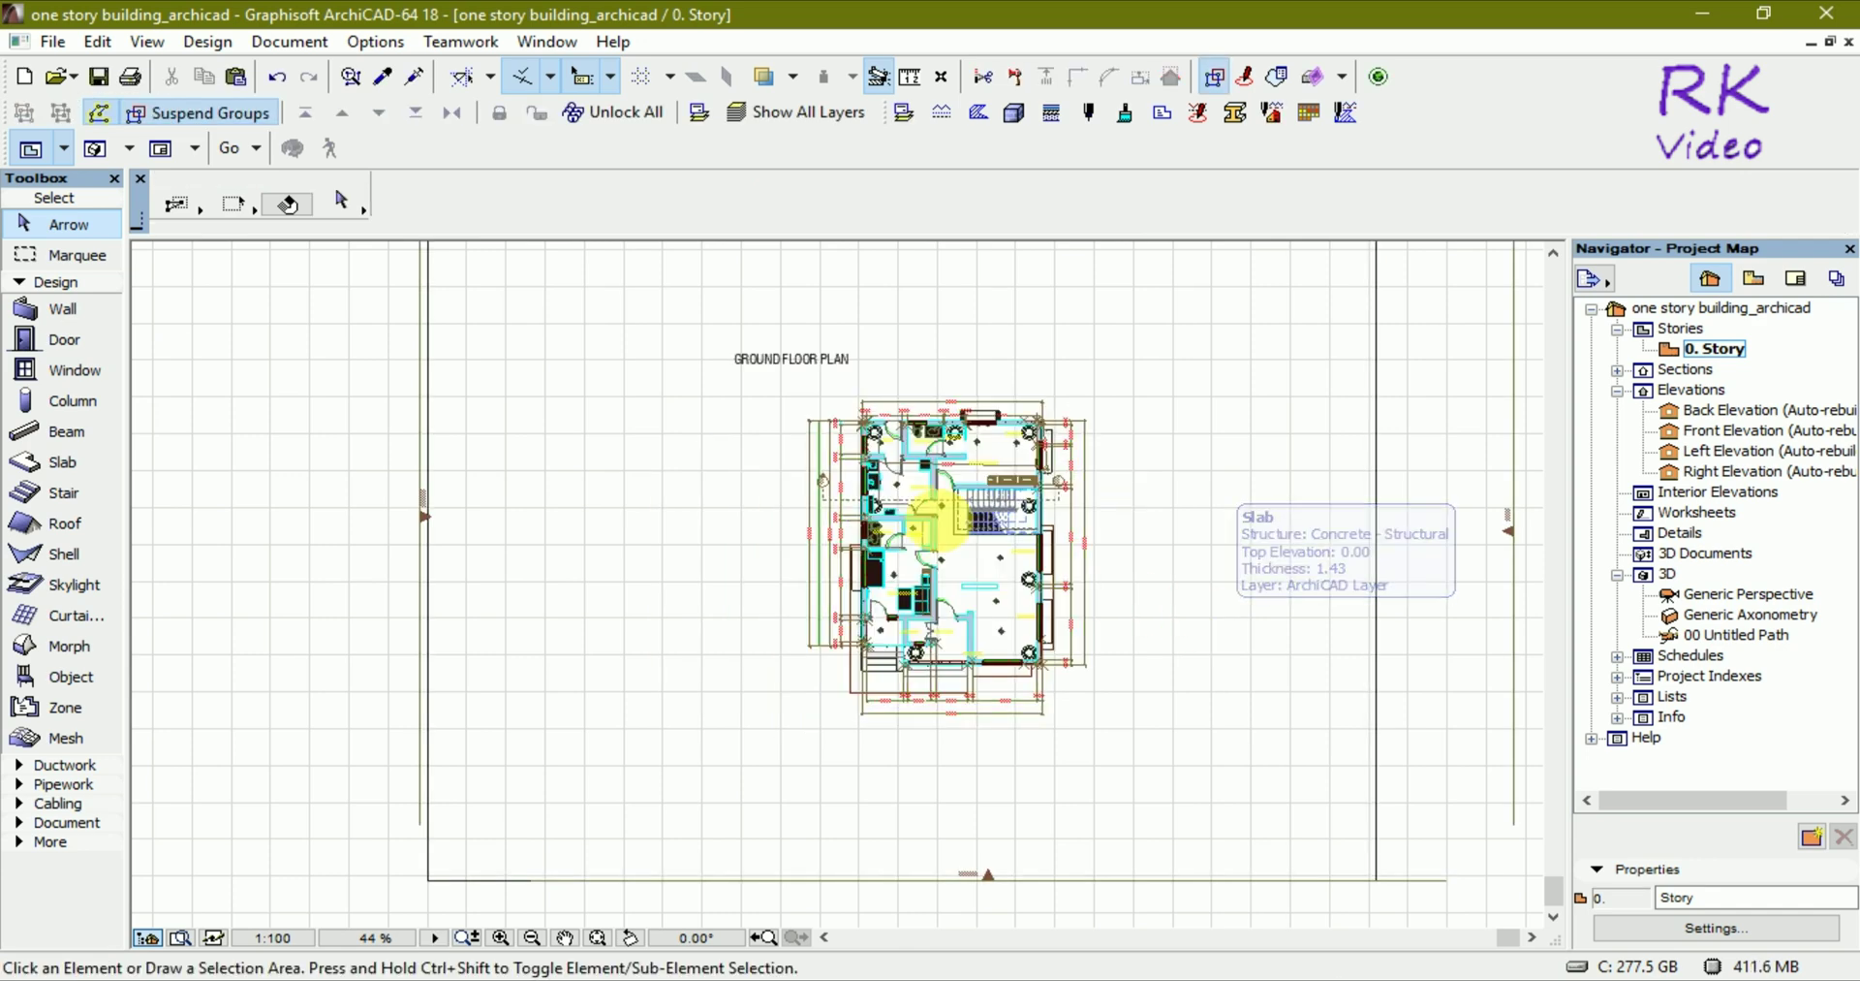
# Step: Move the GROUND FLOOR PLAN title above the plan
pyautogui.click(713, 335)
pyautogui.click(858, 384)
pyautogui.click(792, 359)
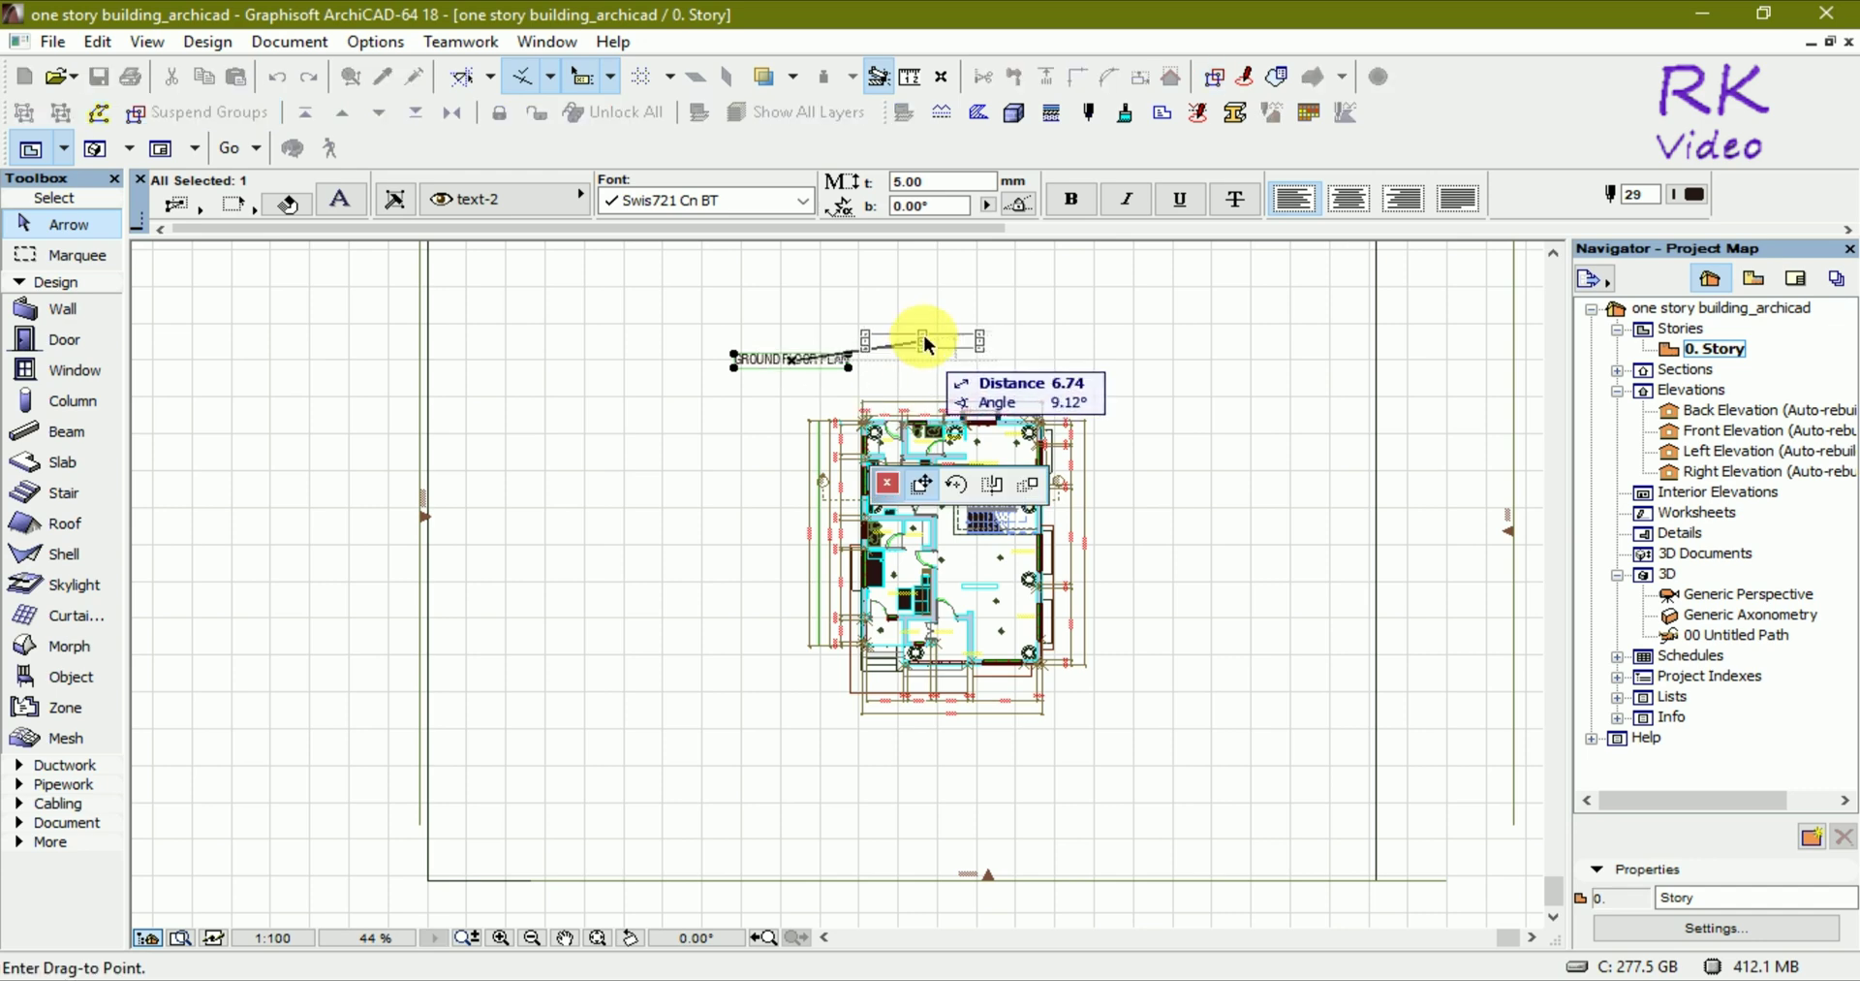
pyautogui.click(936, 307)
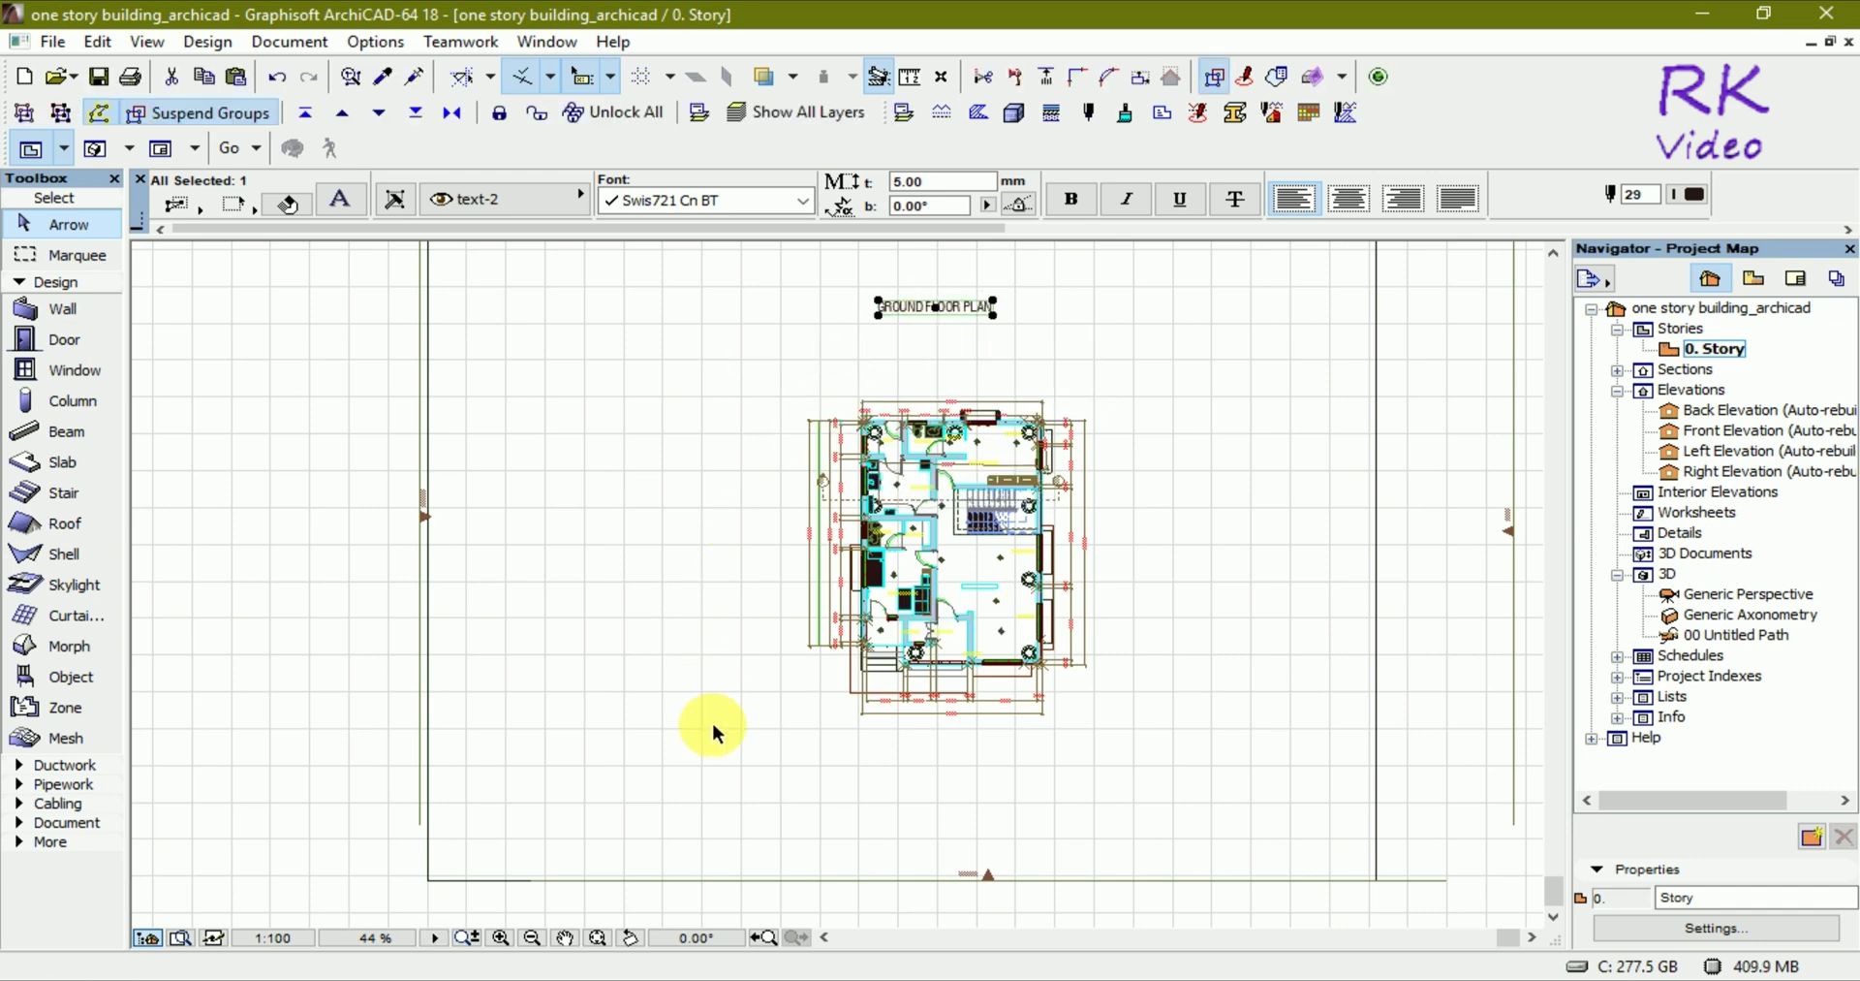
pyautogui.scroll(-2, 714, 727)
pyautogui.click(1007, 701)
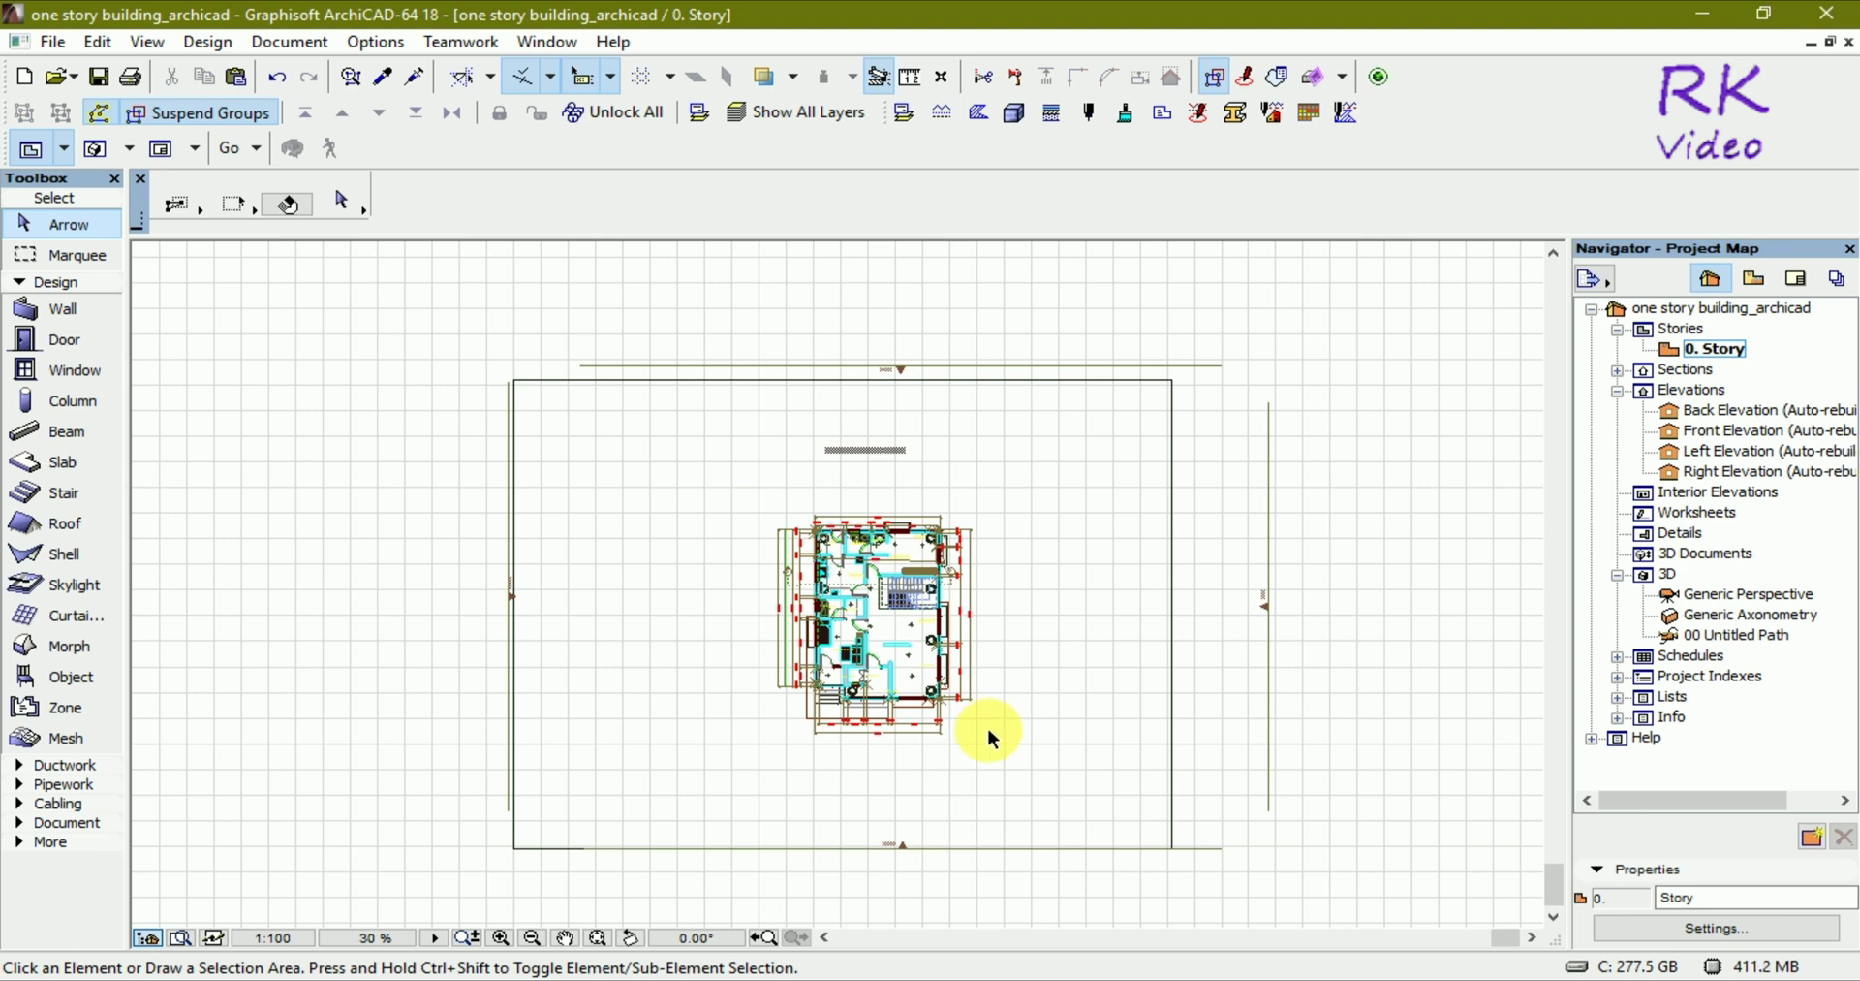
# Step: Draw a 20 by 0.5 rectangular slab just below the GROUND FLOOR PLAN title
pyautogui.click(70, 463)
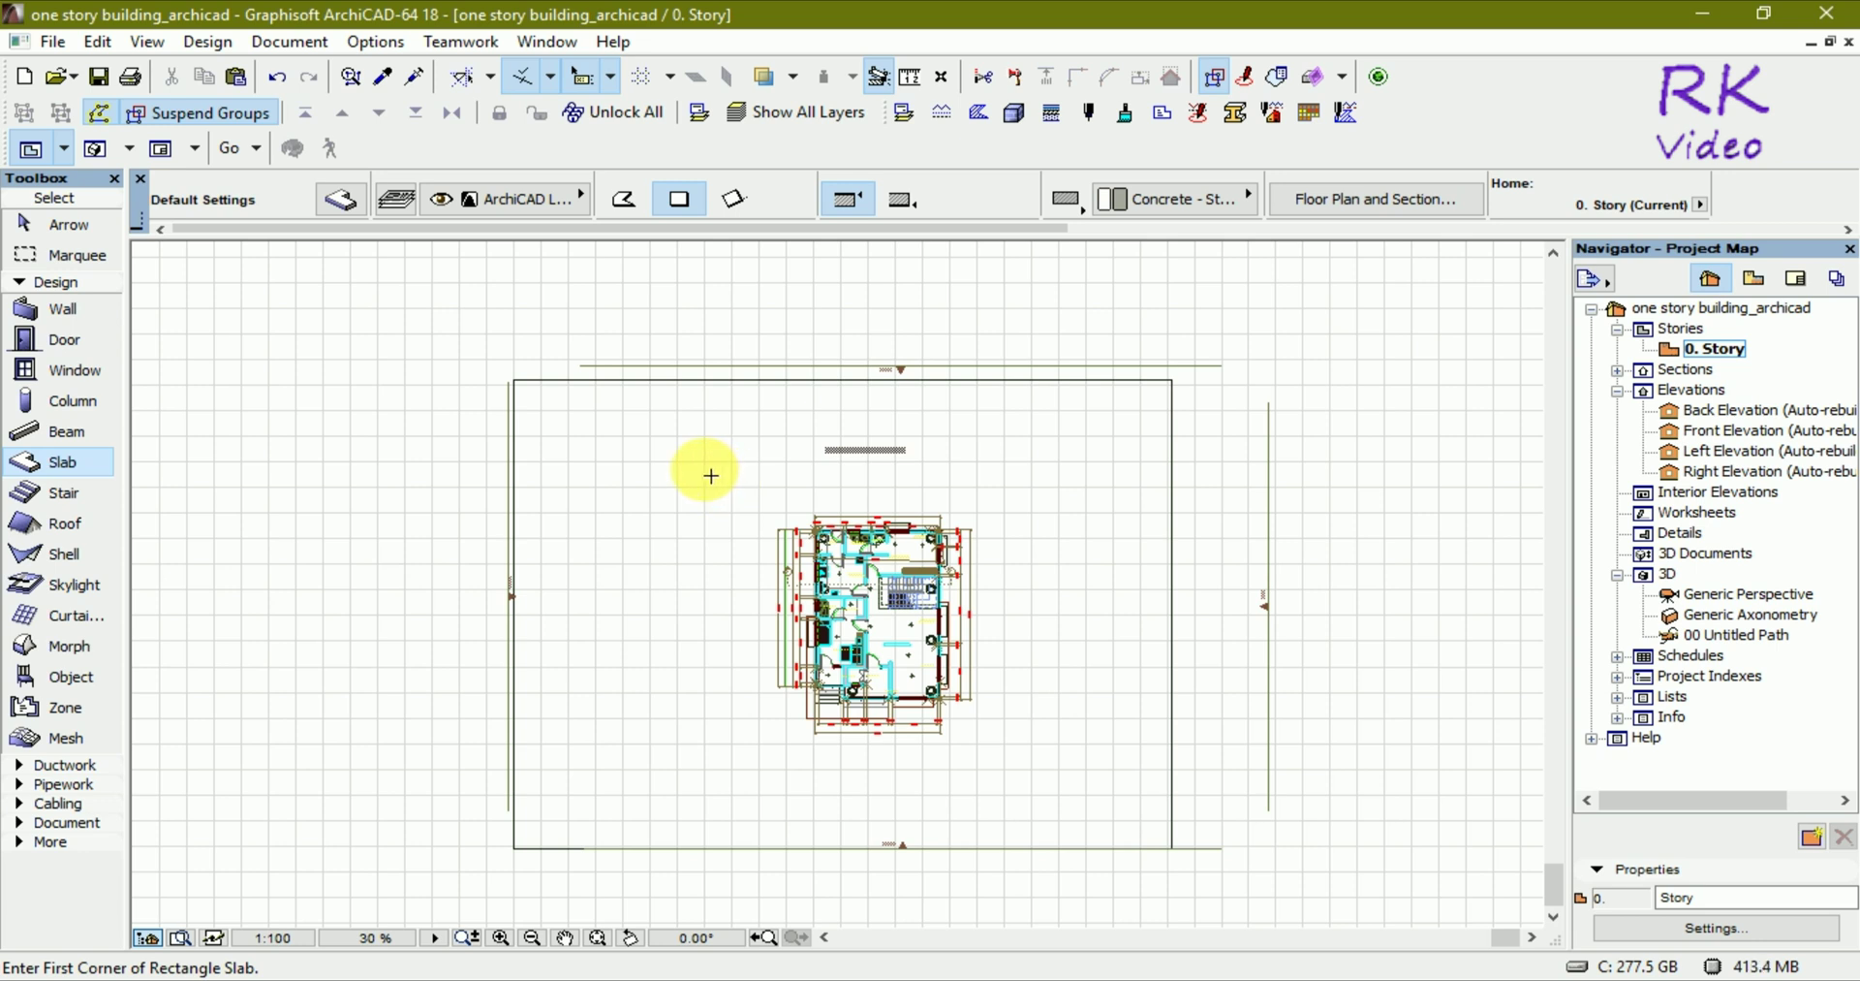
pyautogui.click(696, 470)
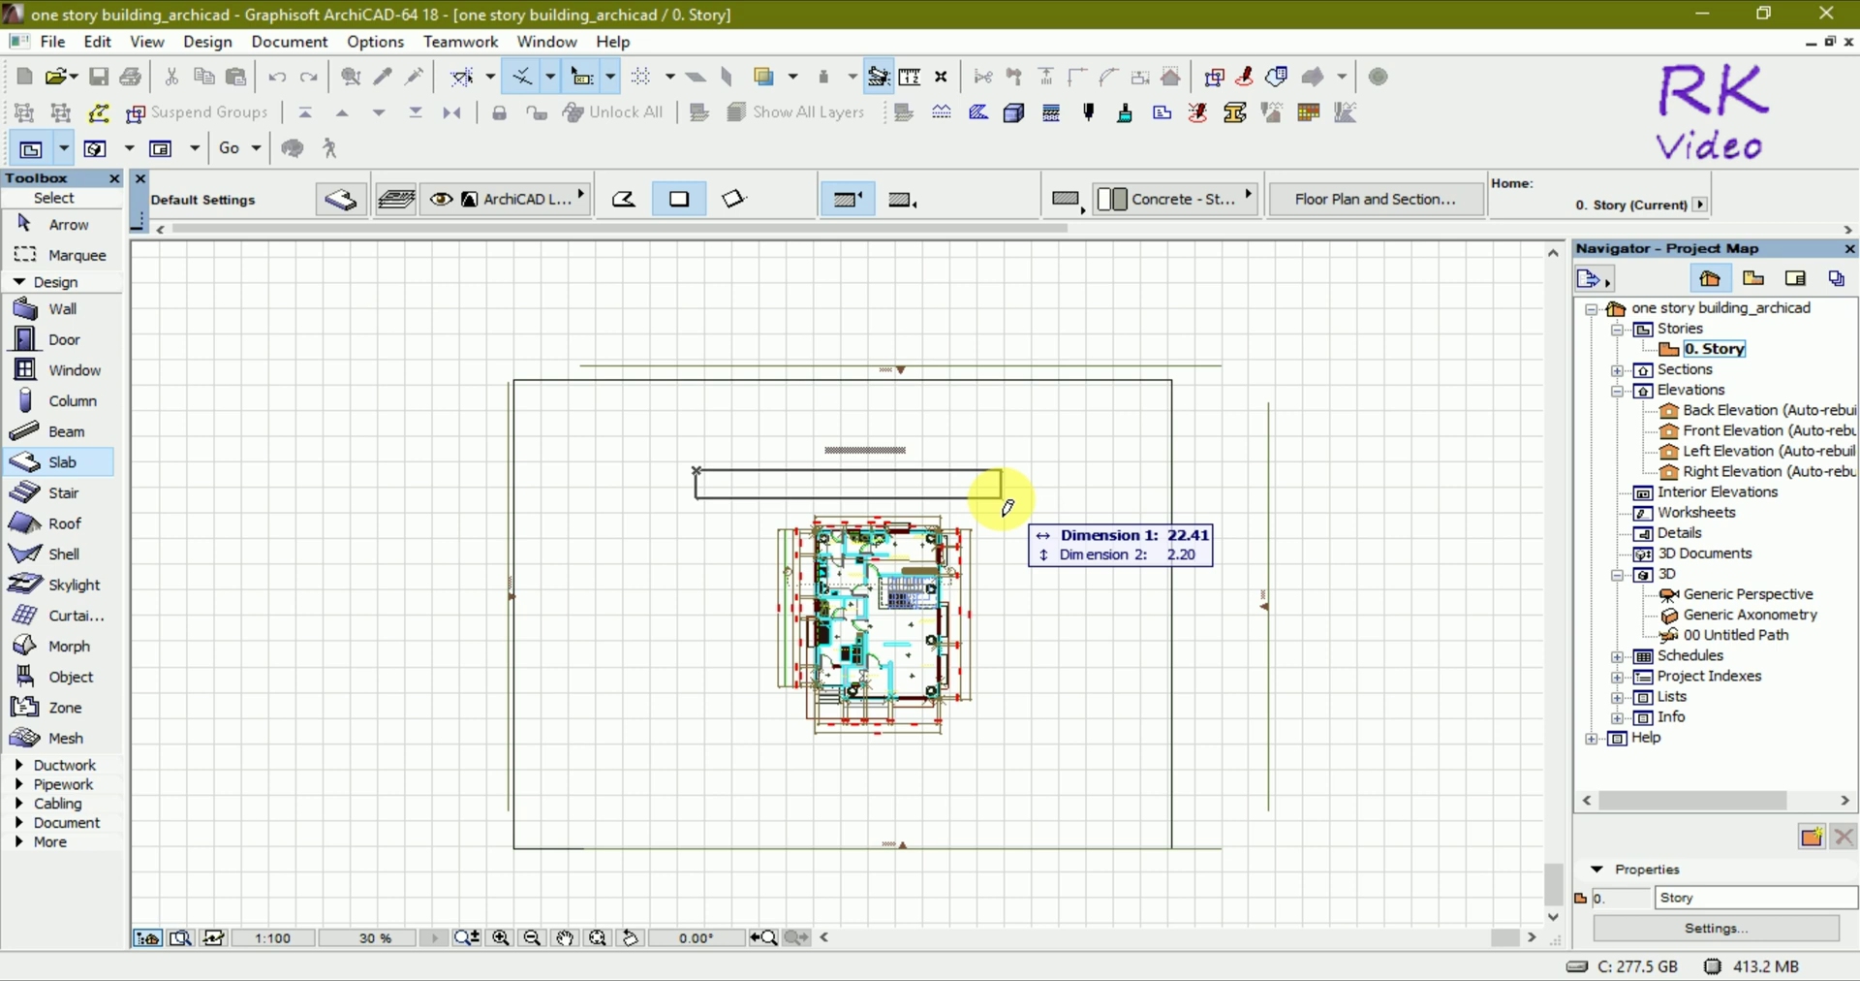
pyautogui.write('20')
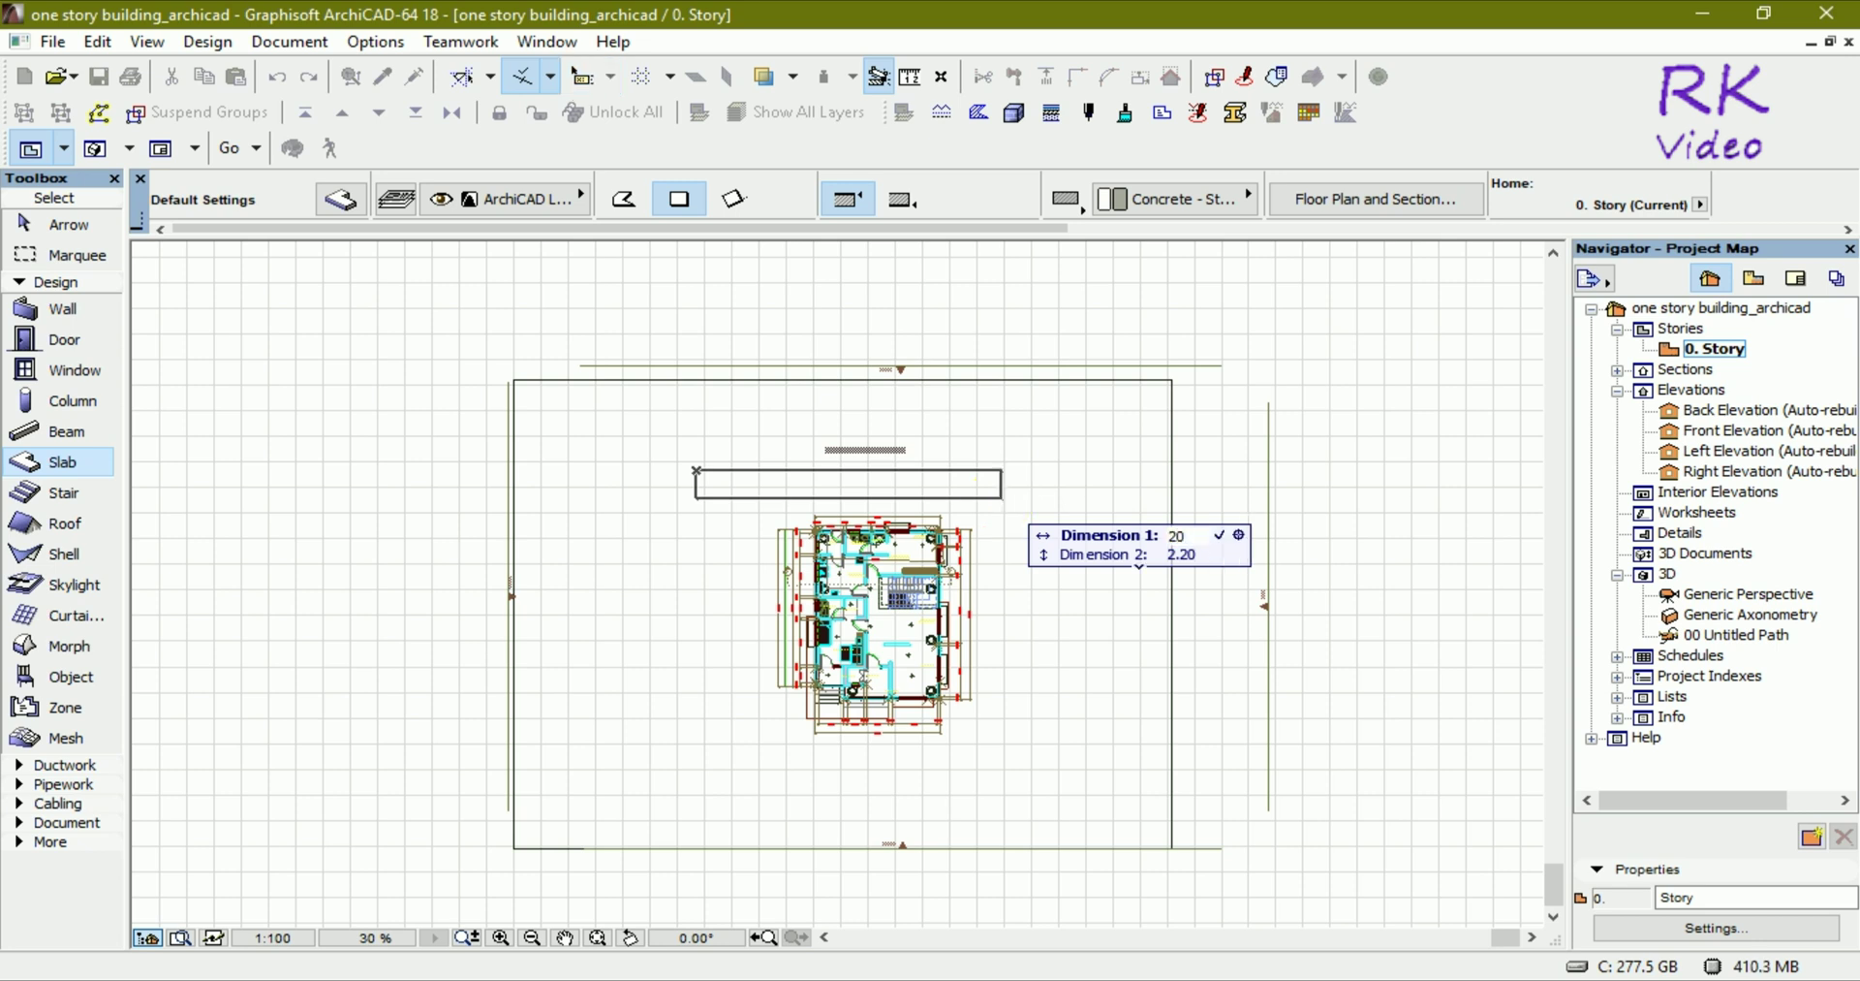
pyautogui.press('Tab')
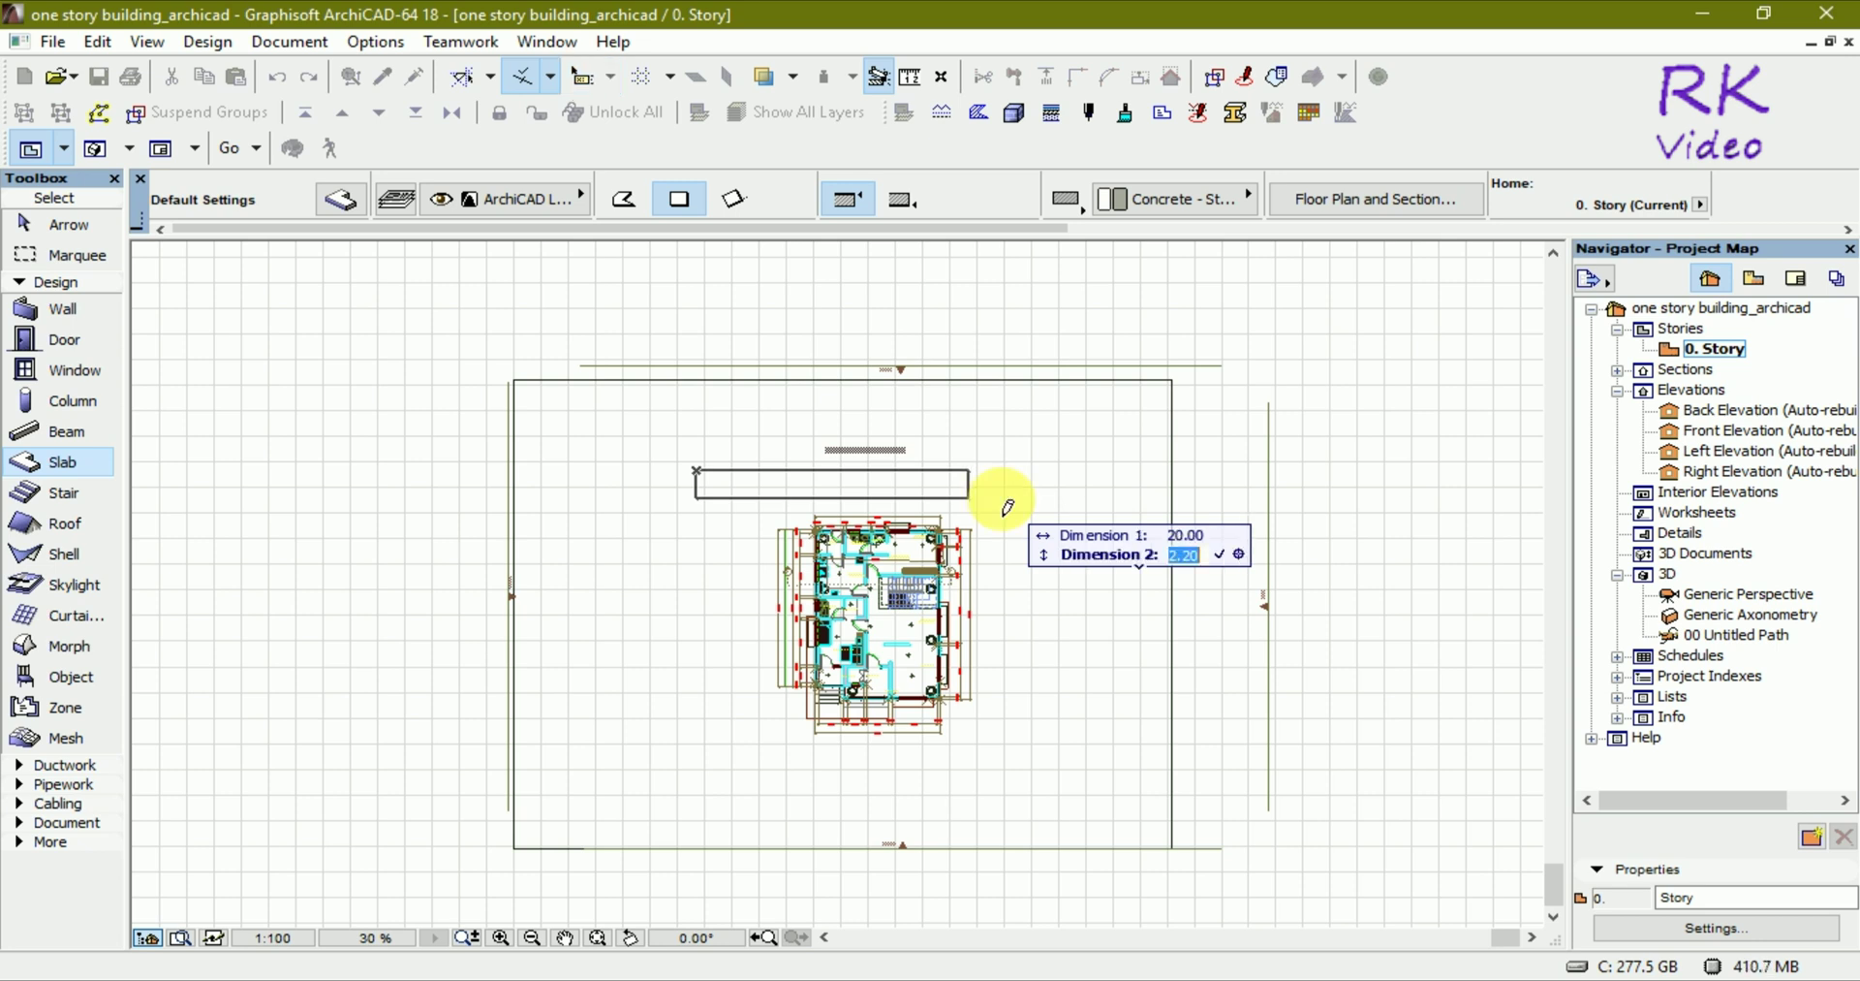
pyautogui.write('0.')
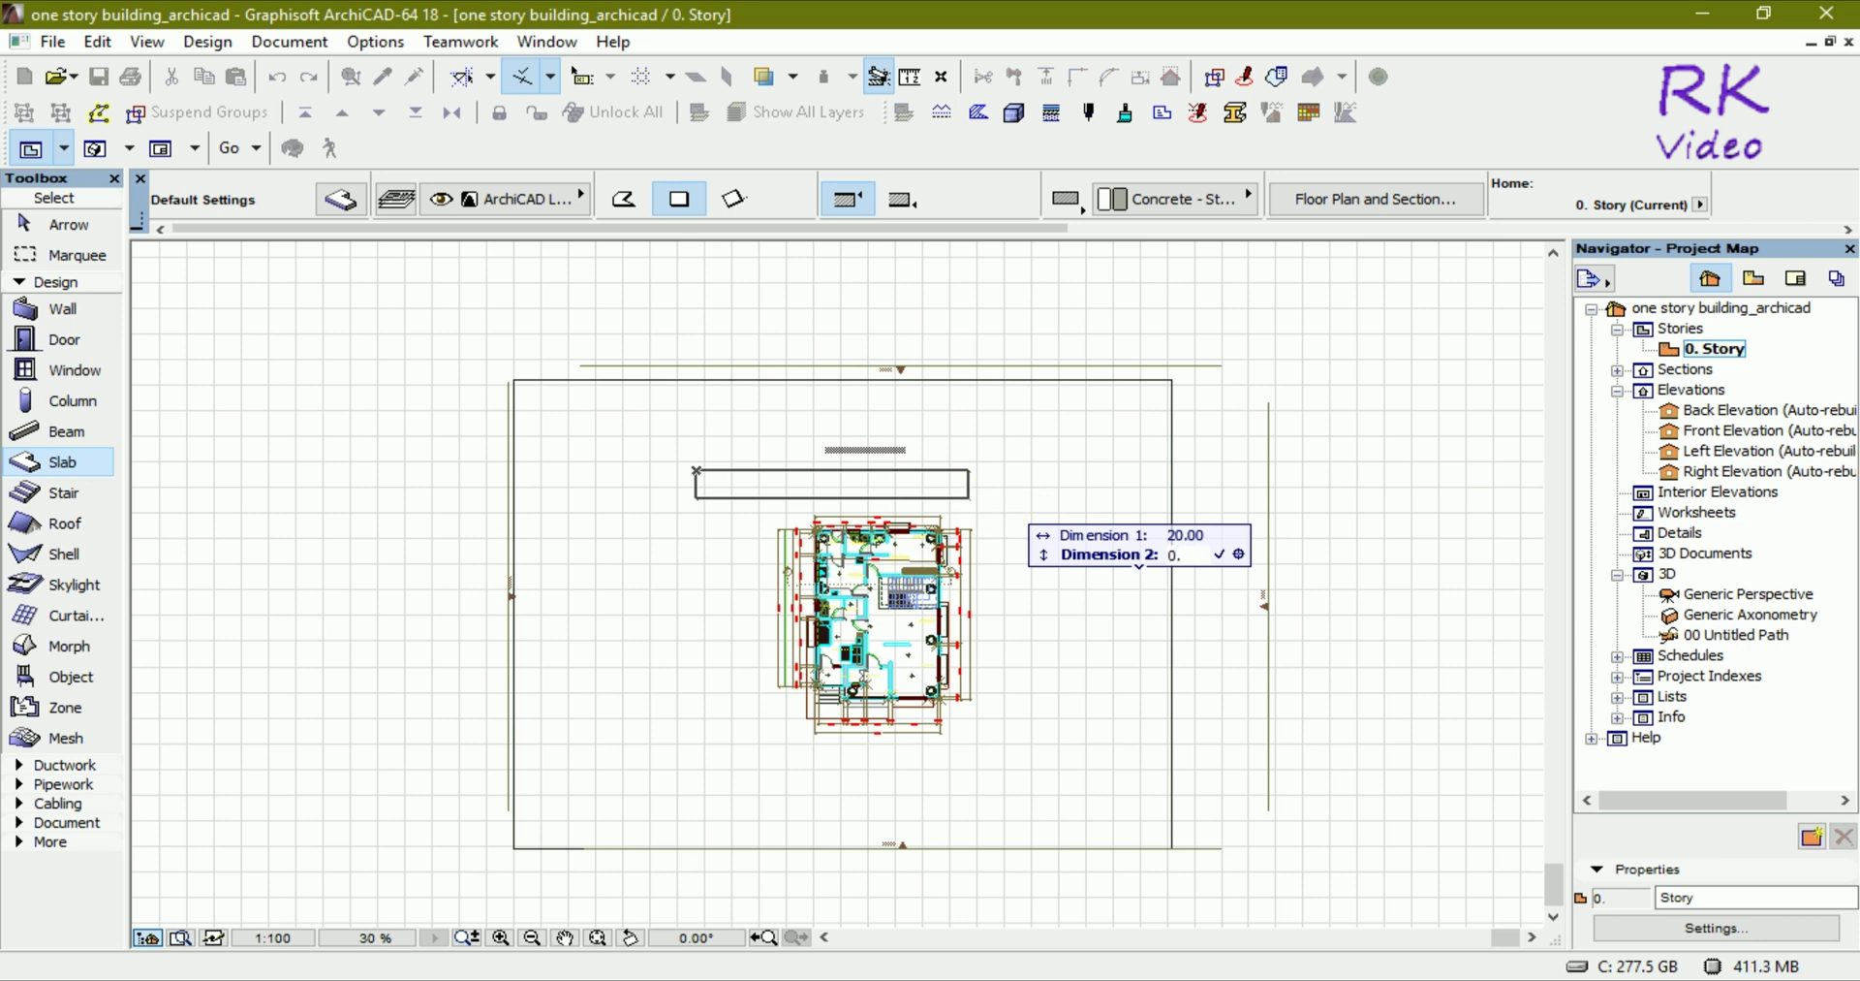
pyautogui.write('5')
pyautogui.press('Return')
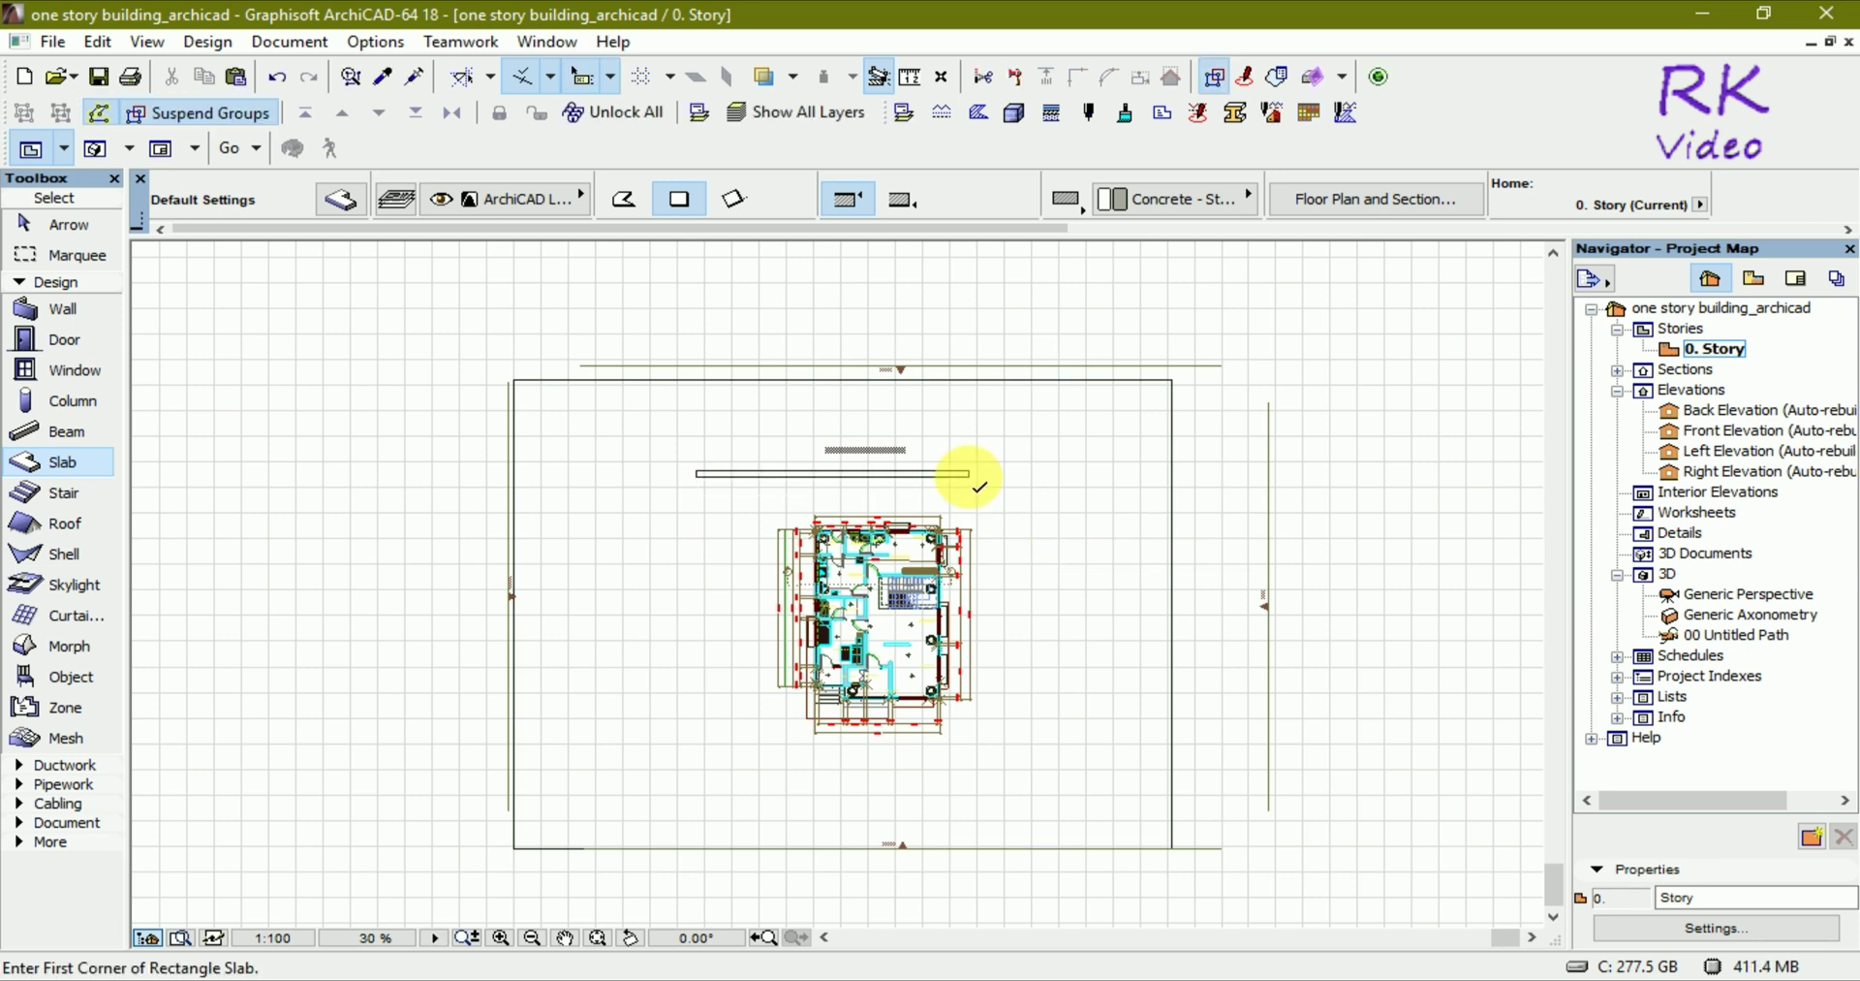
pyautogui.press('Escape')
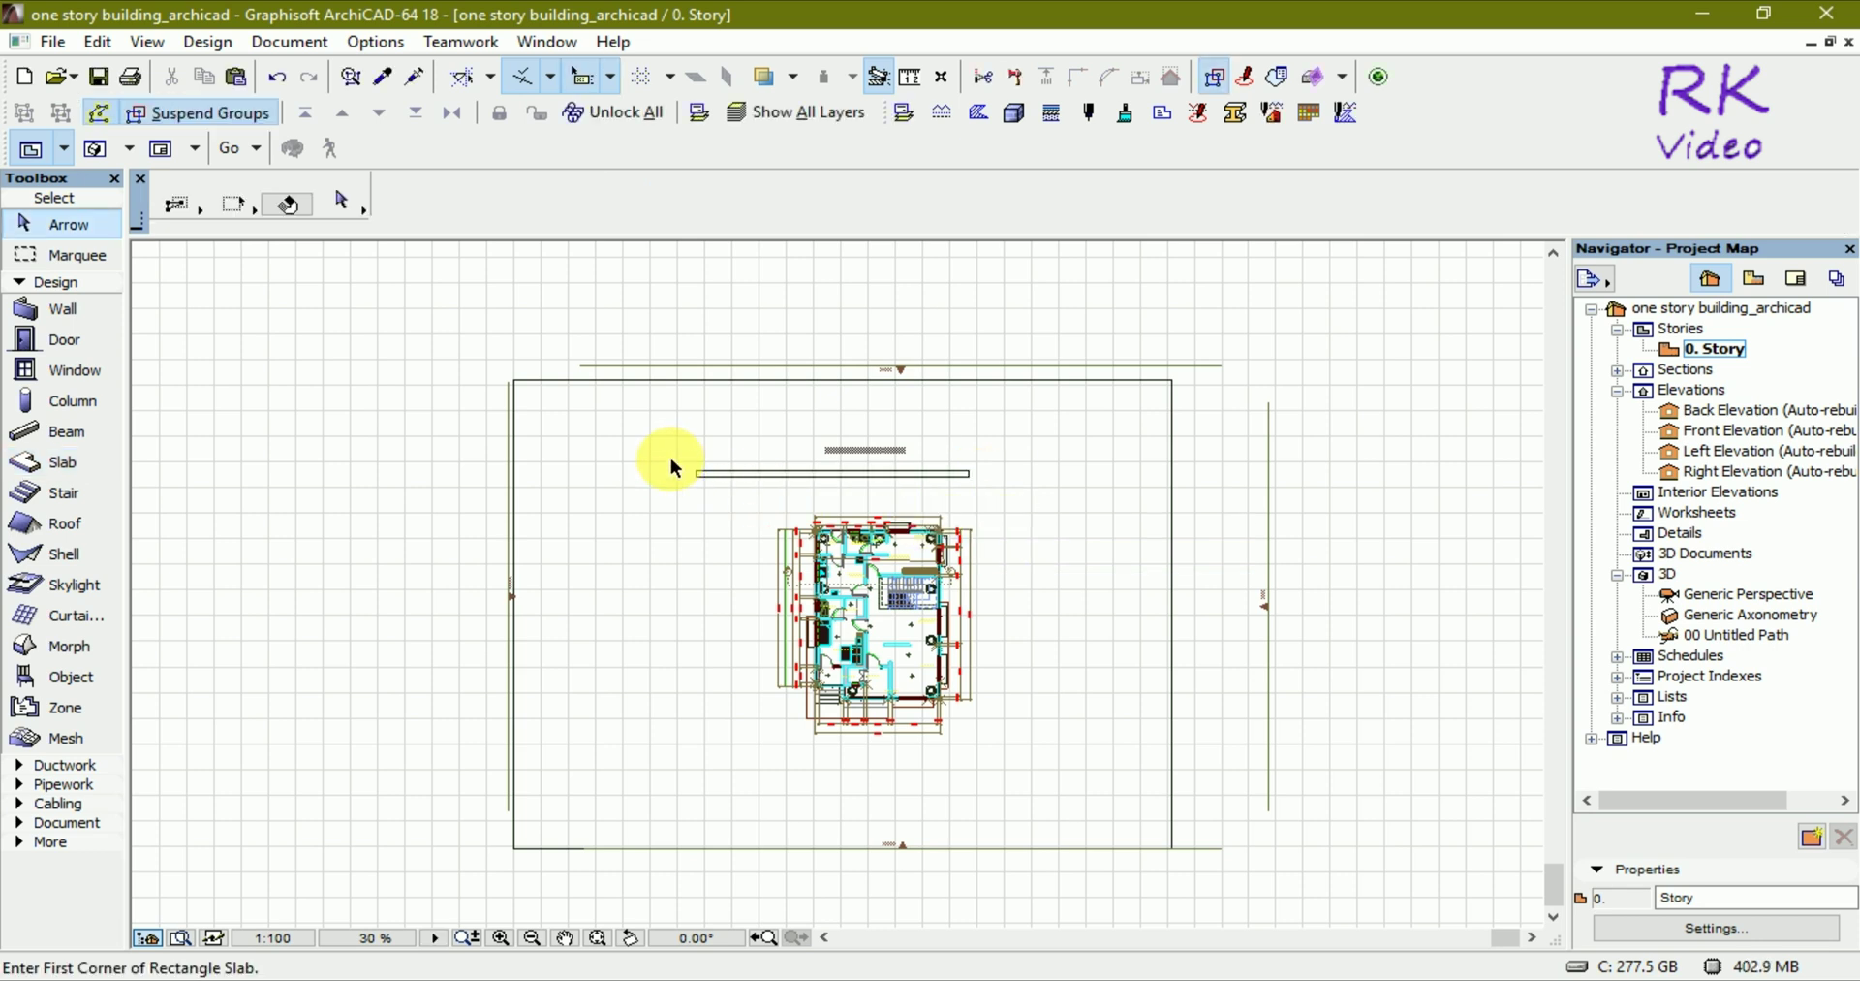
pyautogui.moveTo(675, 468); pyautogui.dragTo(979, 489)
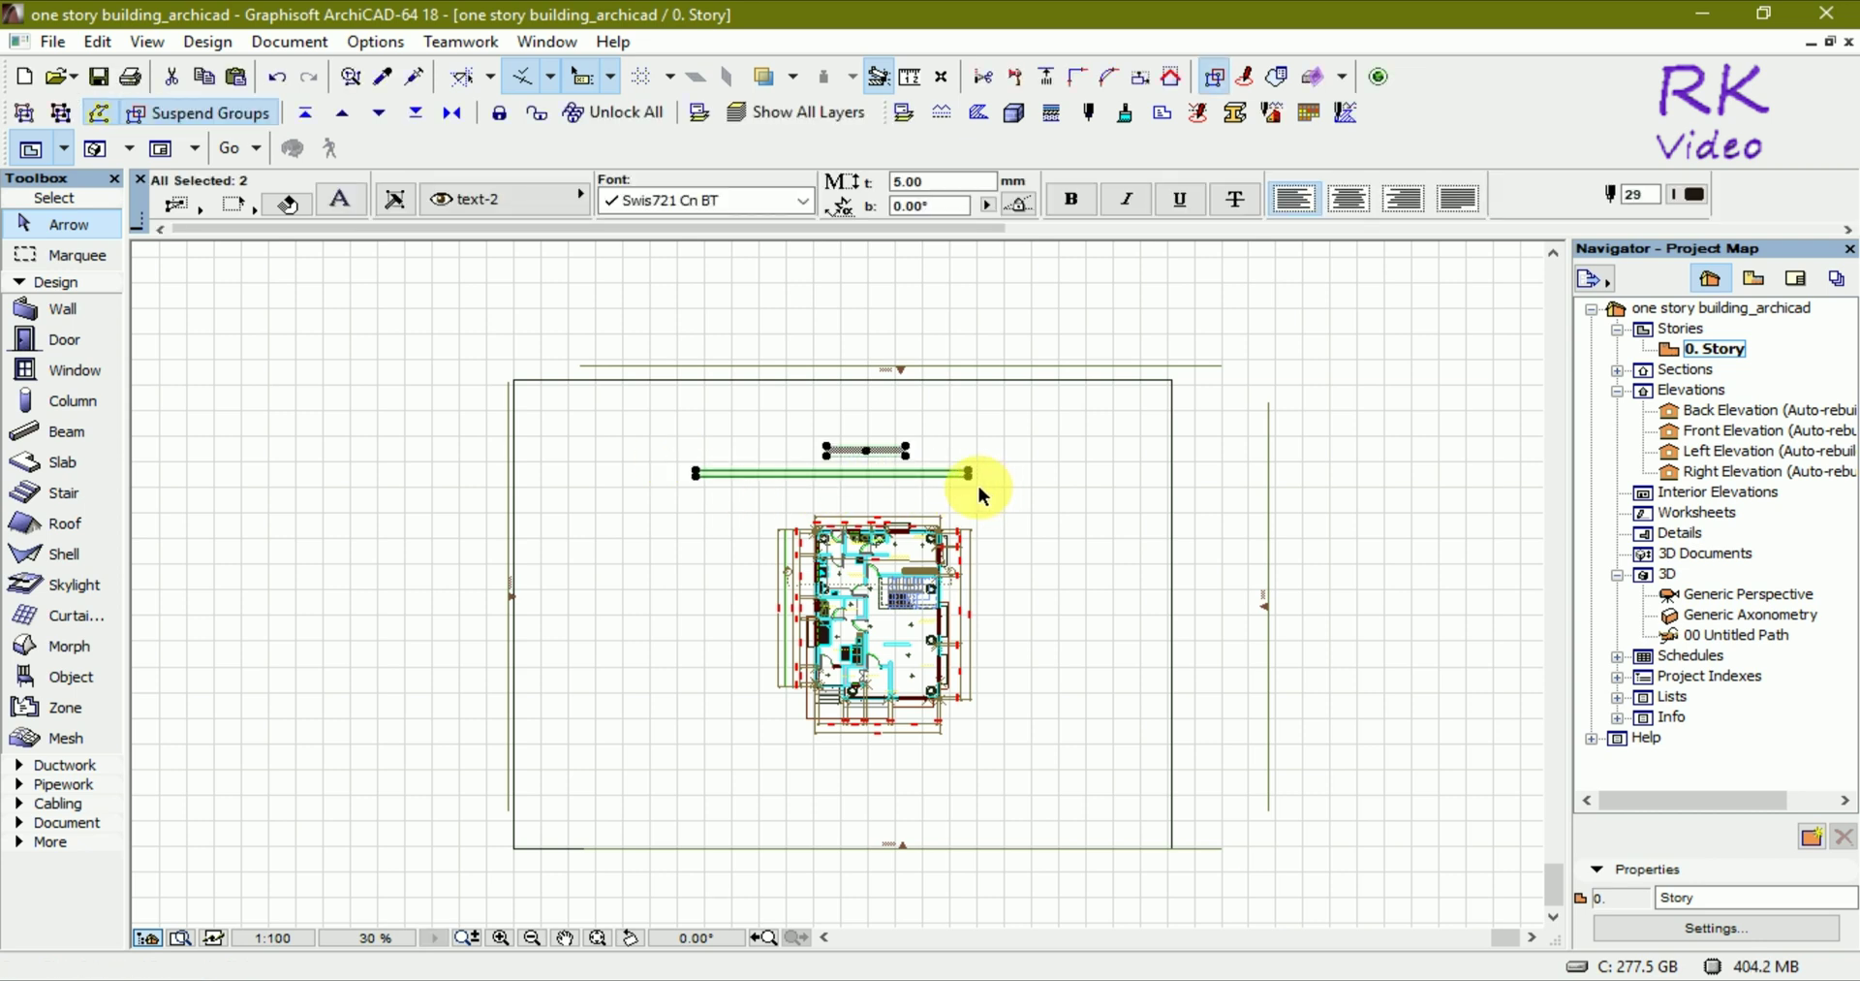
# Step: Move the thin slab 4.52 to the right beneath the title
pyautogui.scroll(3, 978, 485)
pyautogui.click(1015, 463)
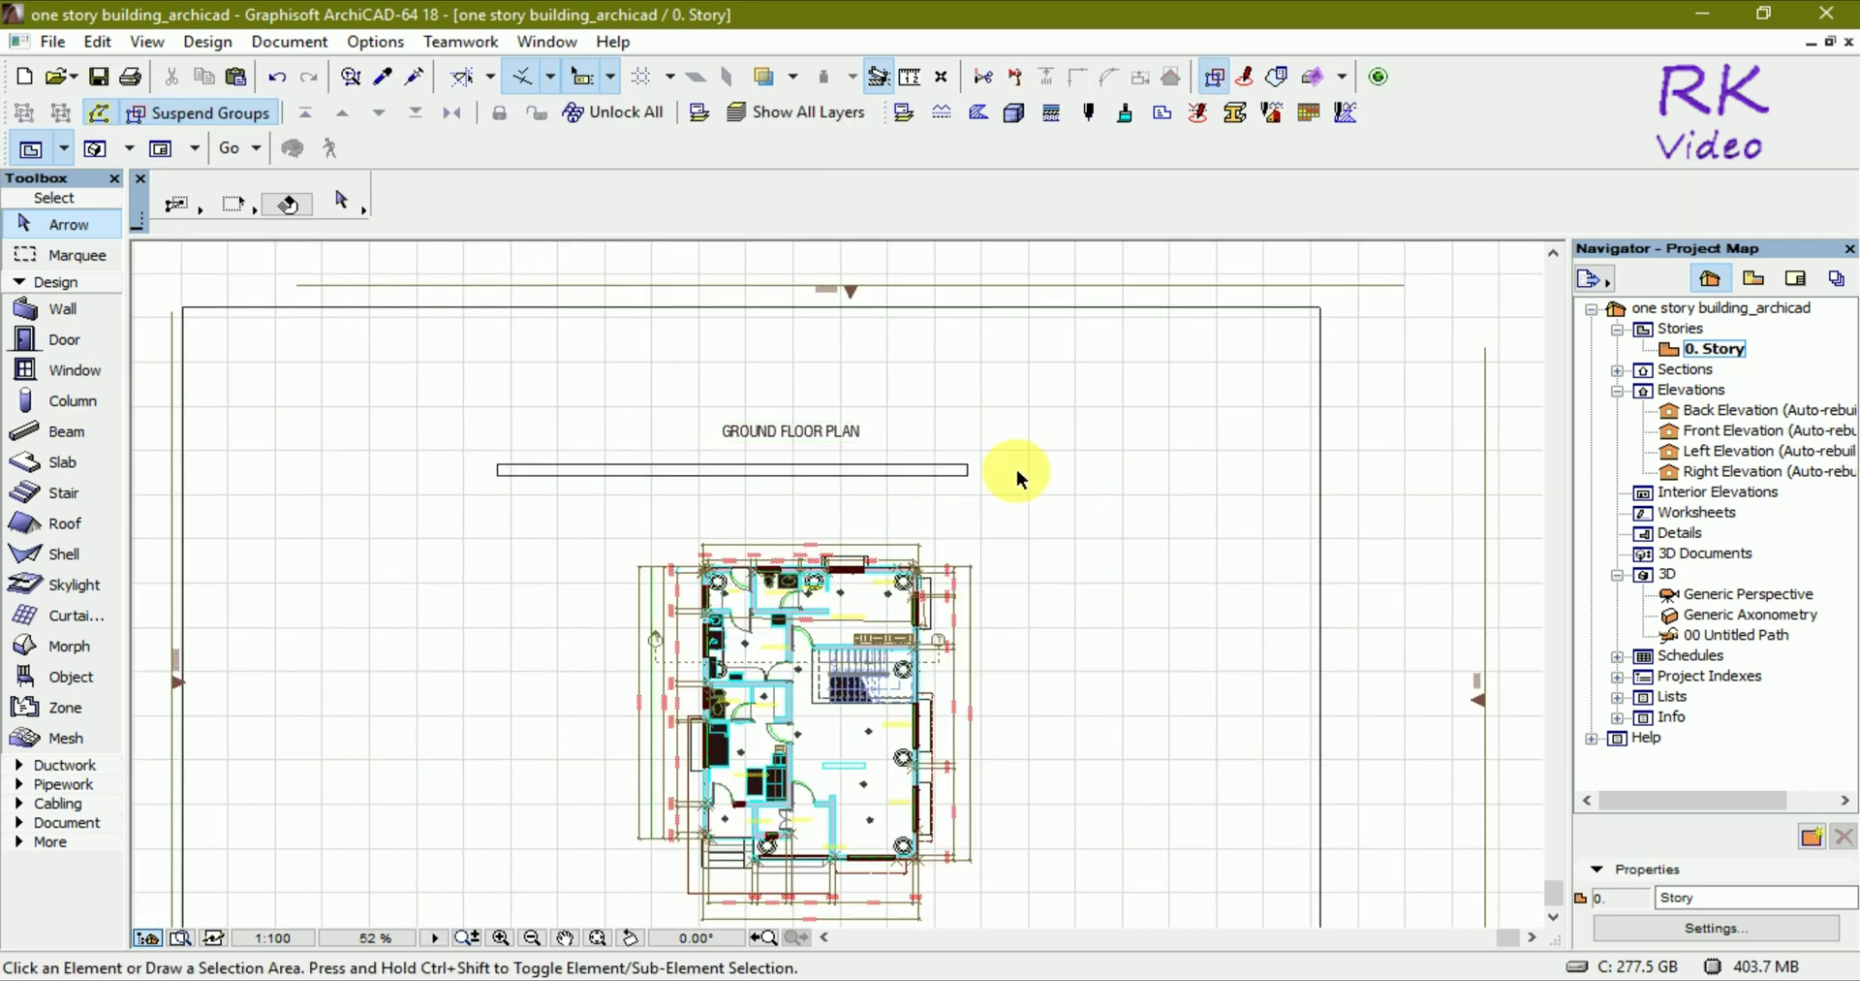
pyautogui.click(922, 483)
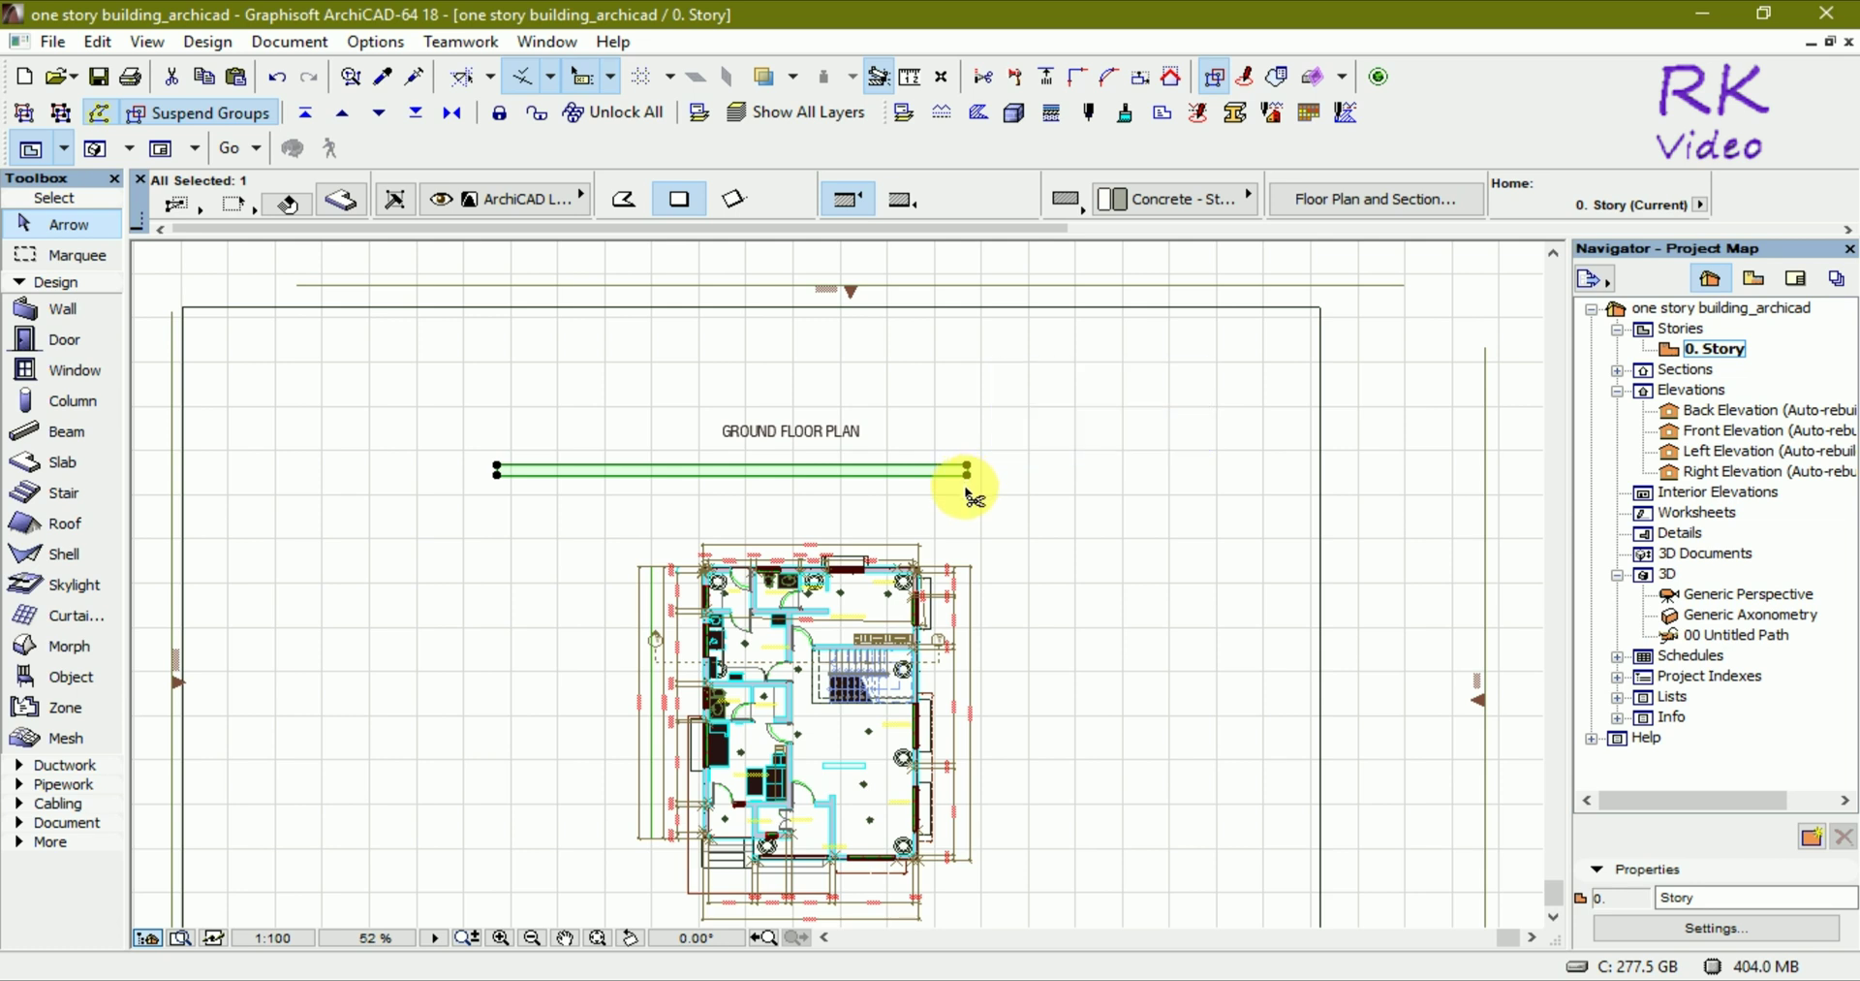
pyautogui.hotkey('ctrl', 'd')
pyautogui.click(968, 472)
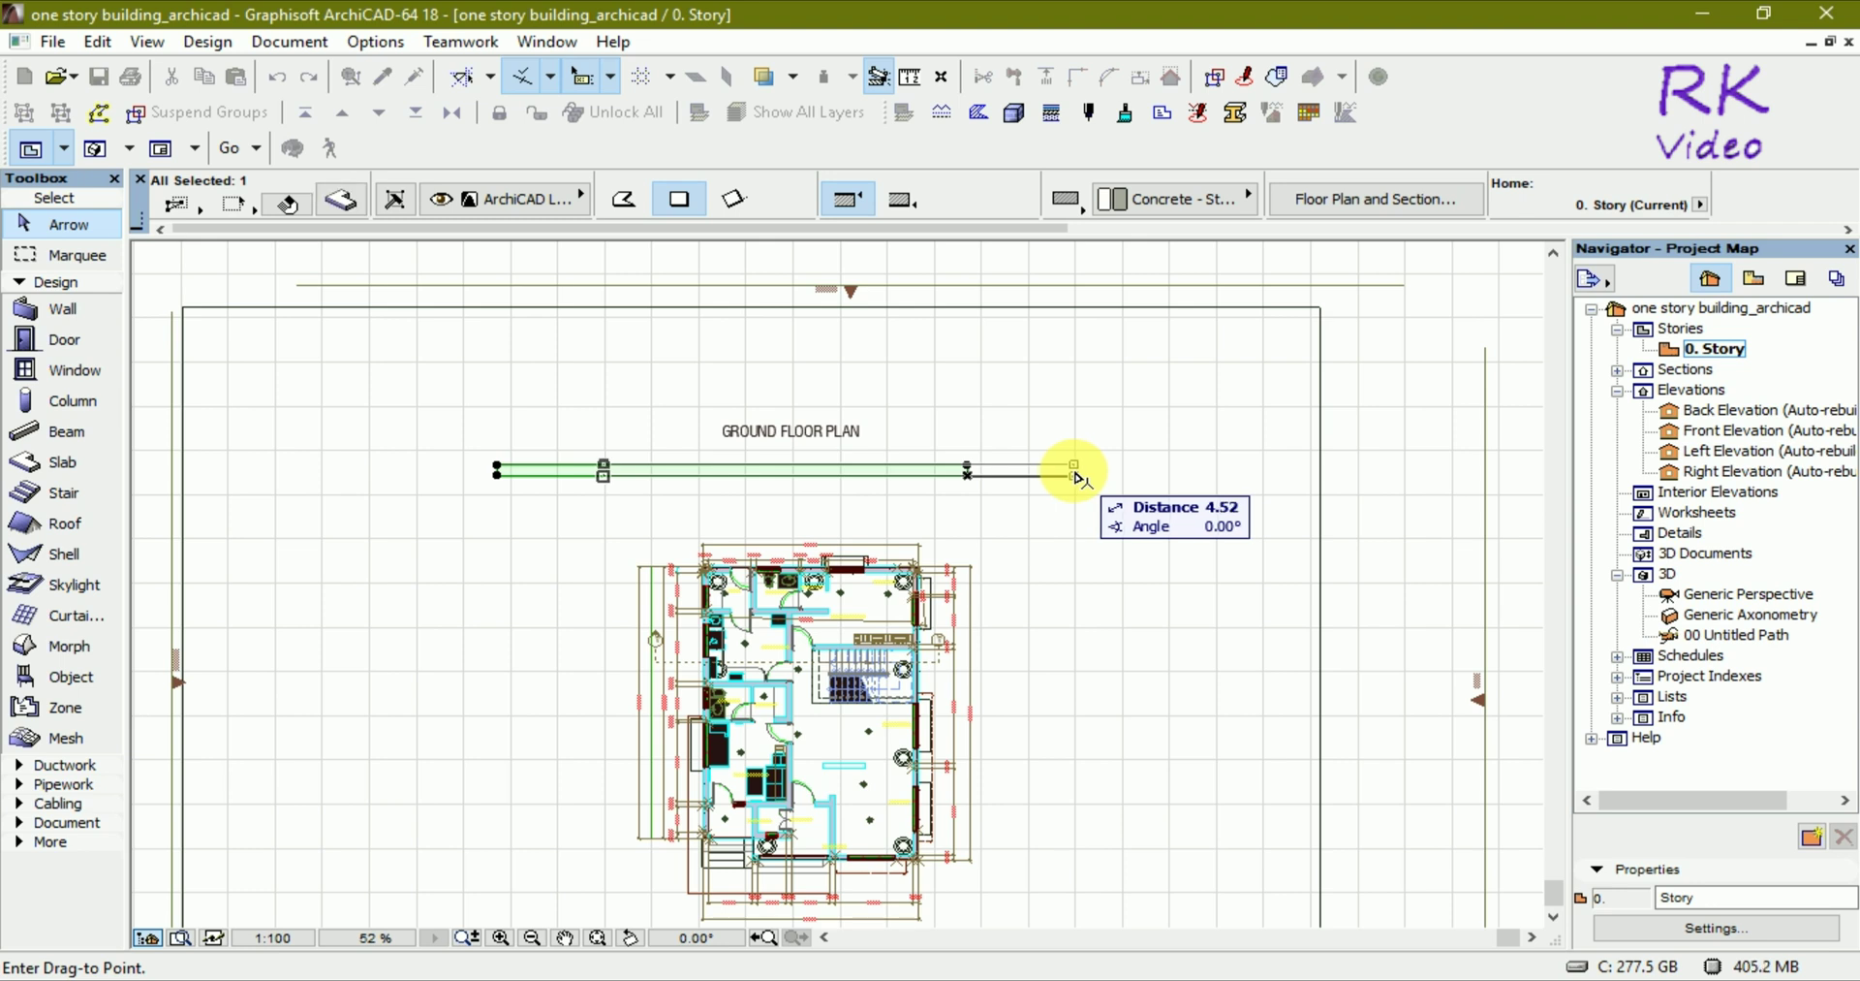
pyautogui.click(1074, 472)
# Step: Reselect the underline slab and open its Slab Selection Settings
pyautogui.press('Escape')
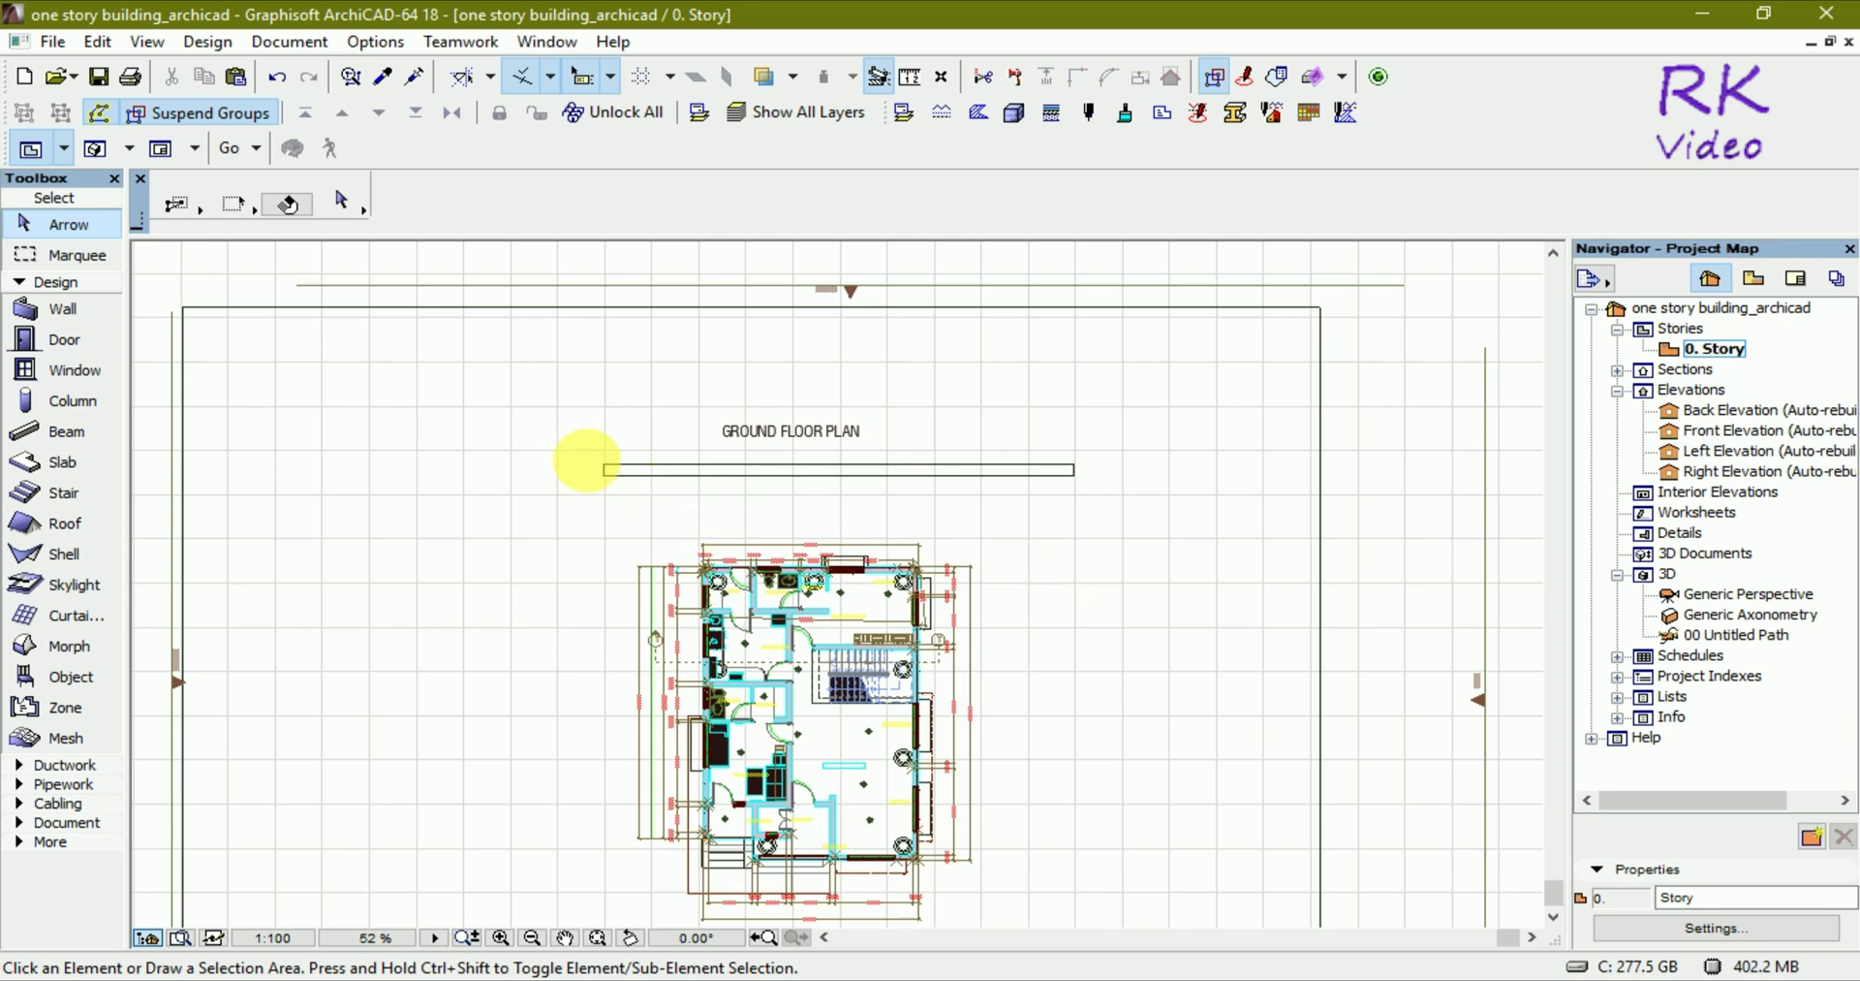
pyautogui.click(1027, 476)
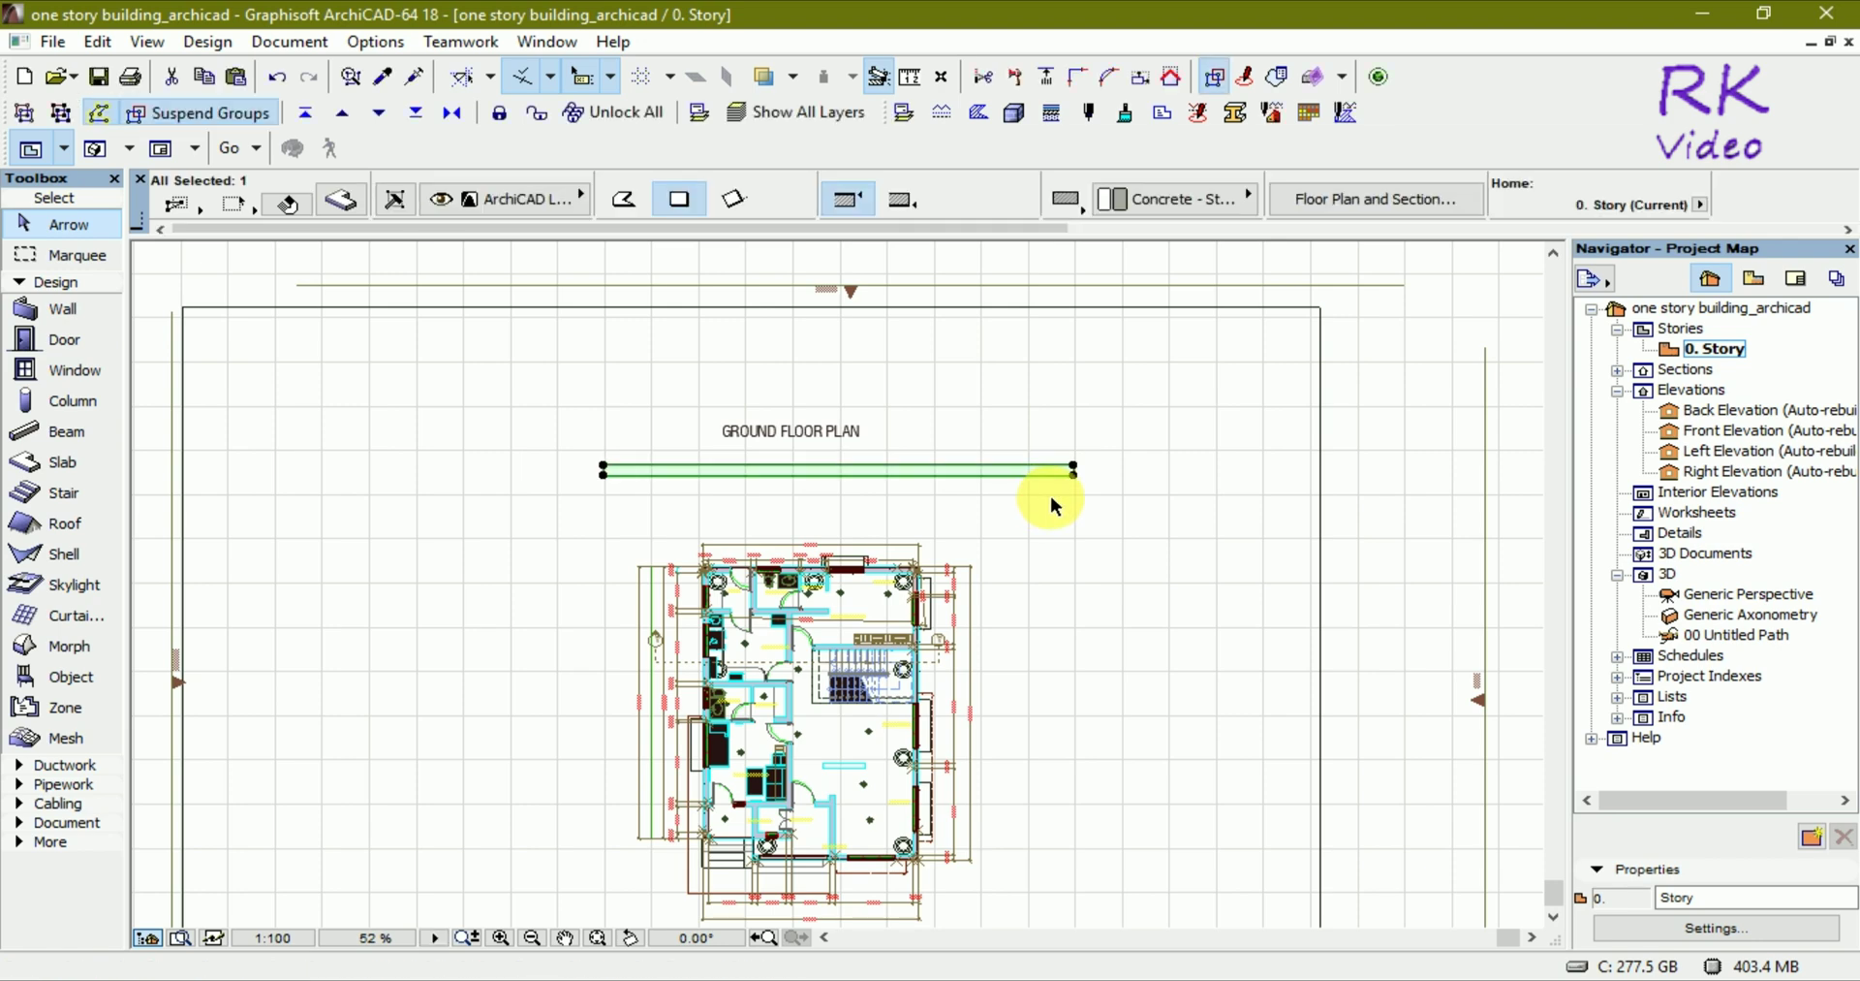
pyautogui.click(347, 203)
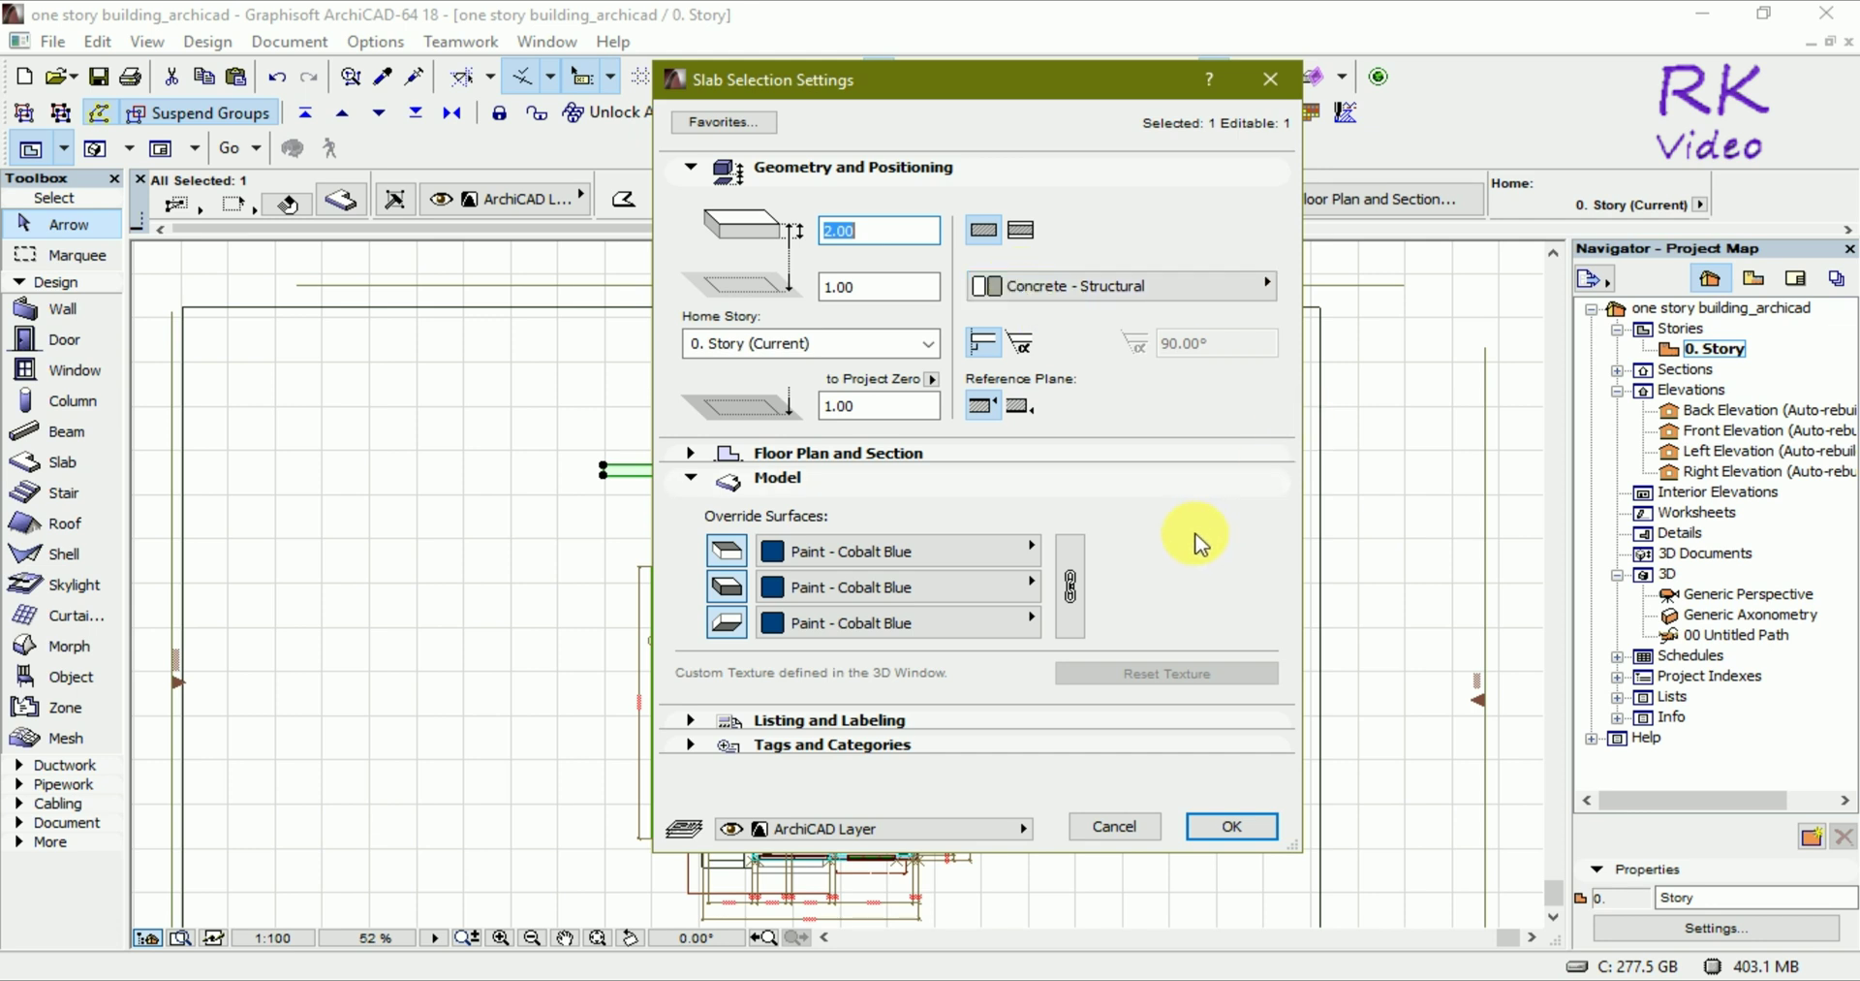
# Step: Set all the underline slab's surfaces to Paint - Royal Blue and confirm
pyautogui.click(1258, 287)
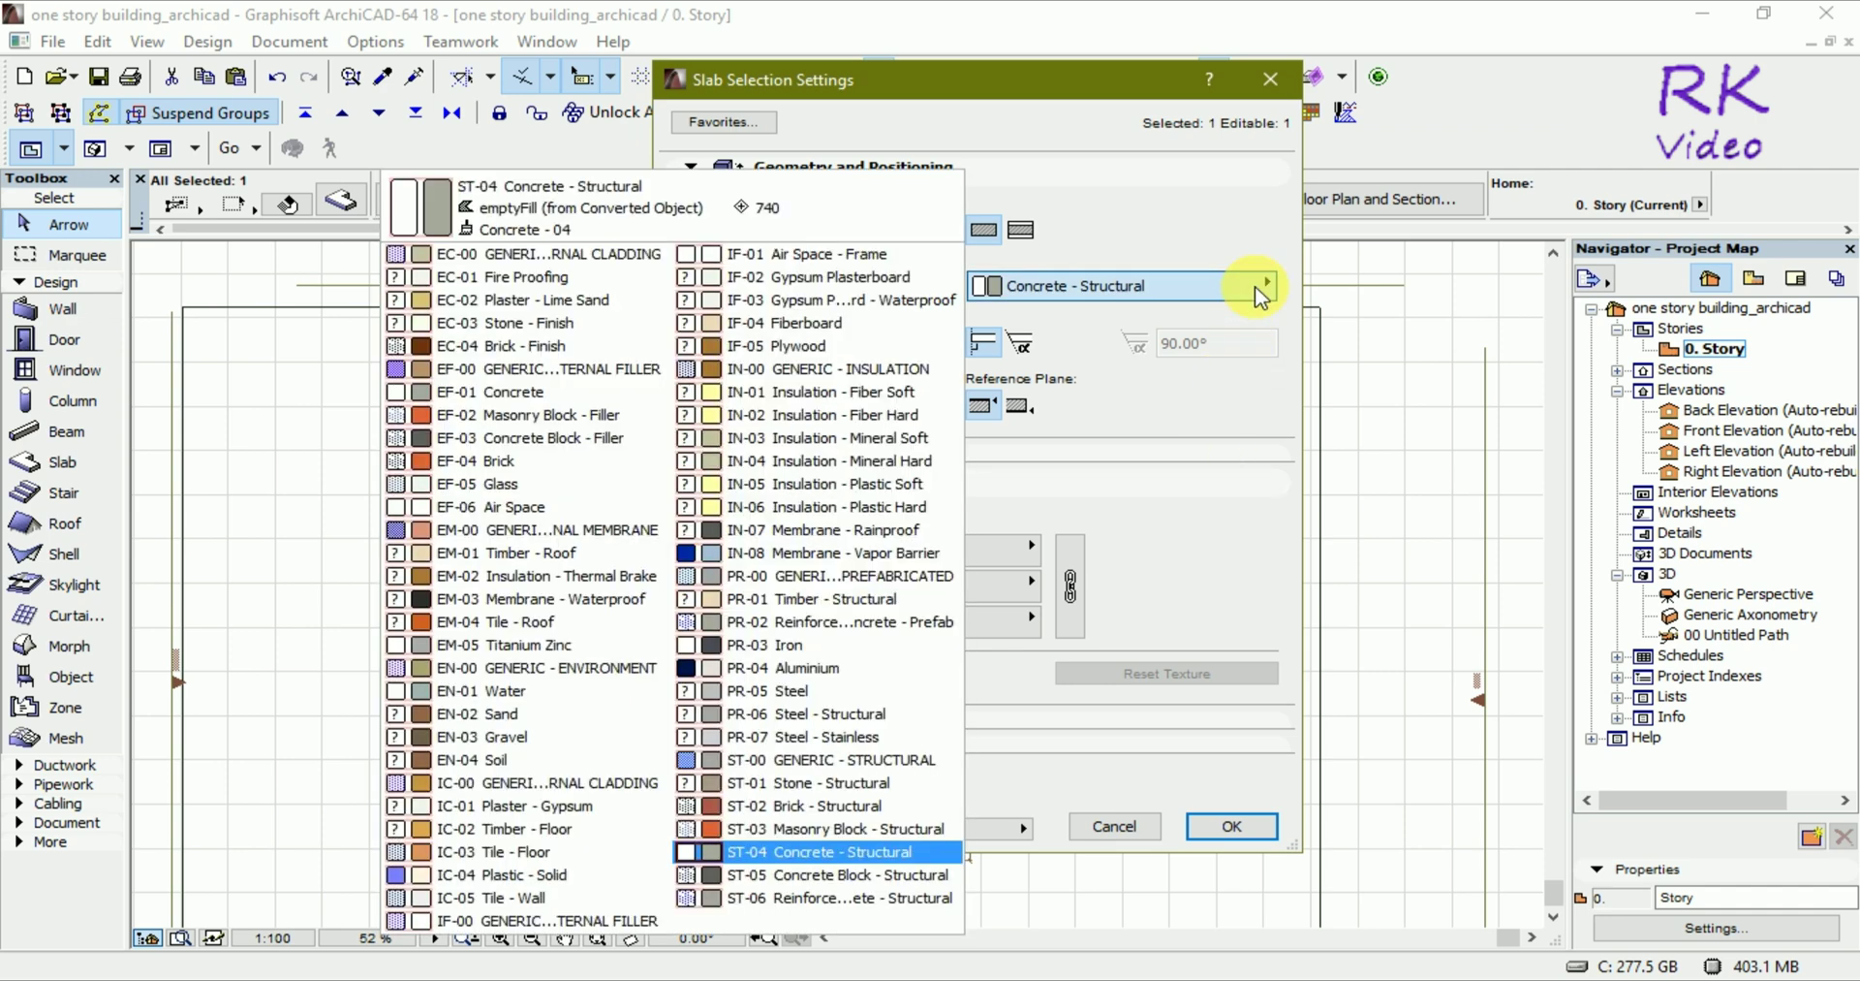
pyautogui.click(1253, 287)
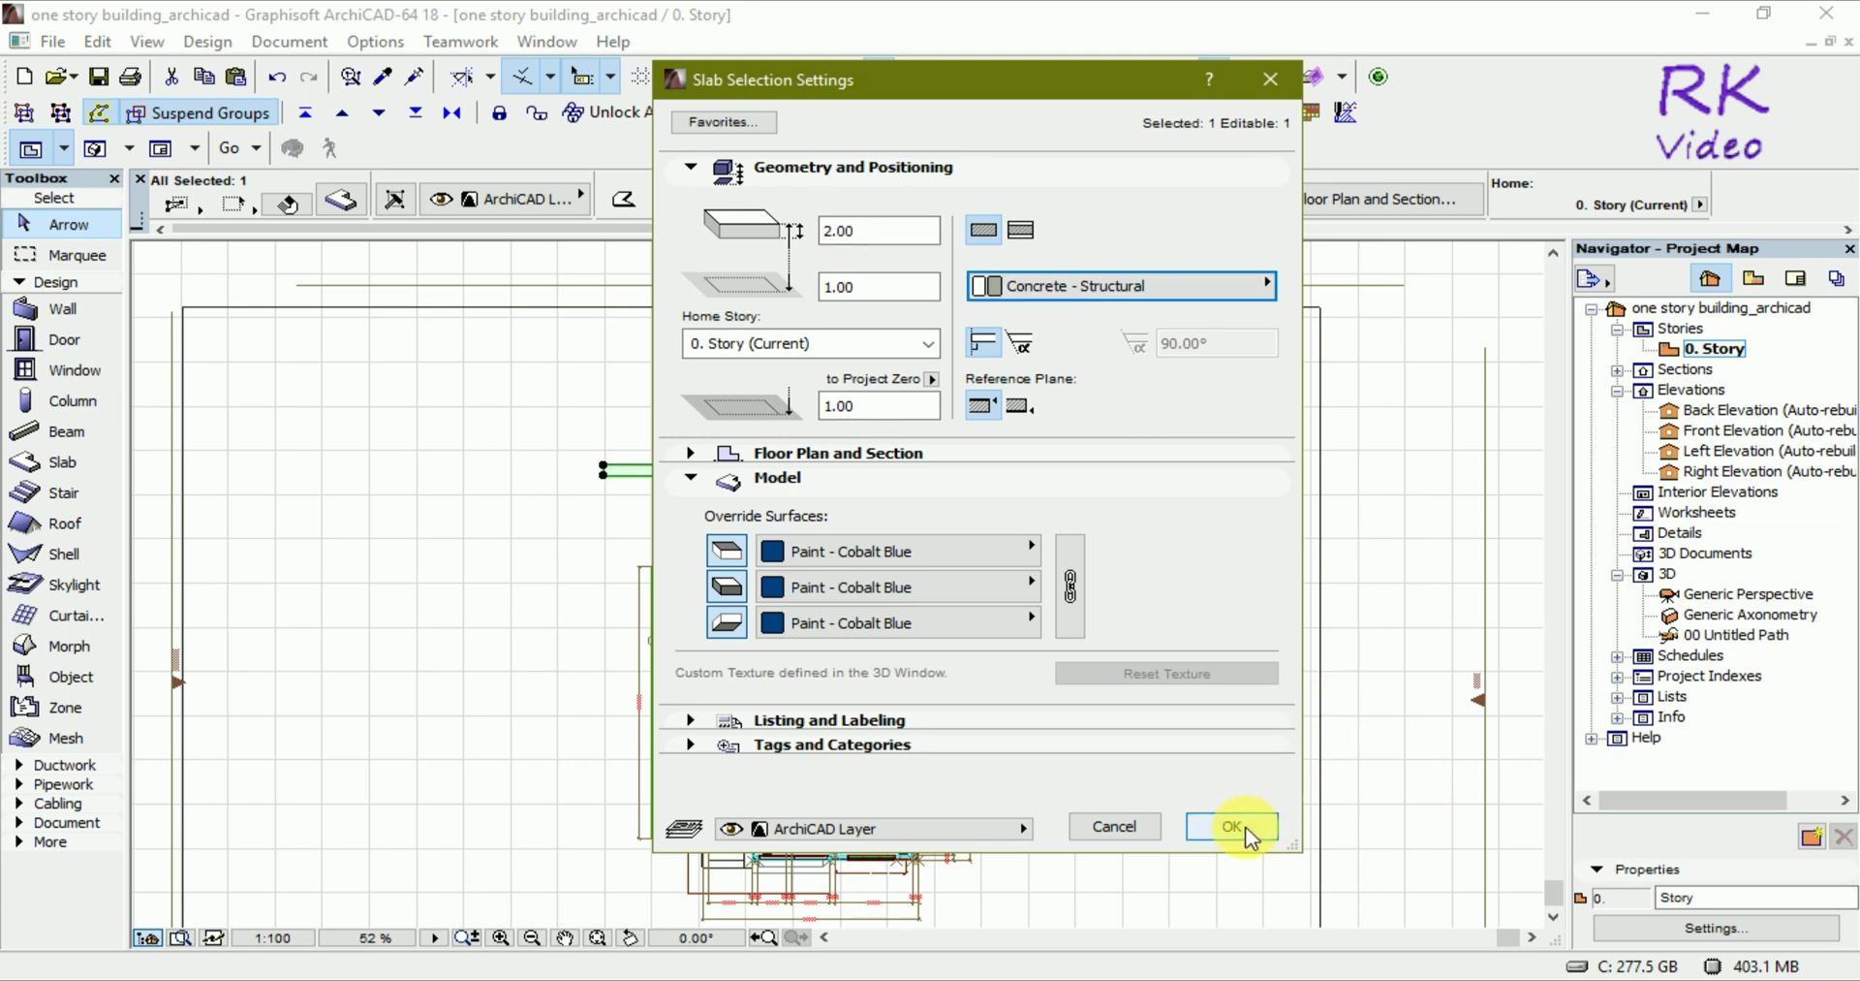
pyautogui.click(1032, 586)
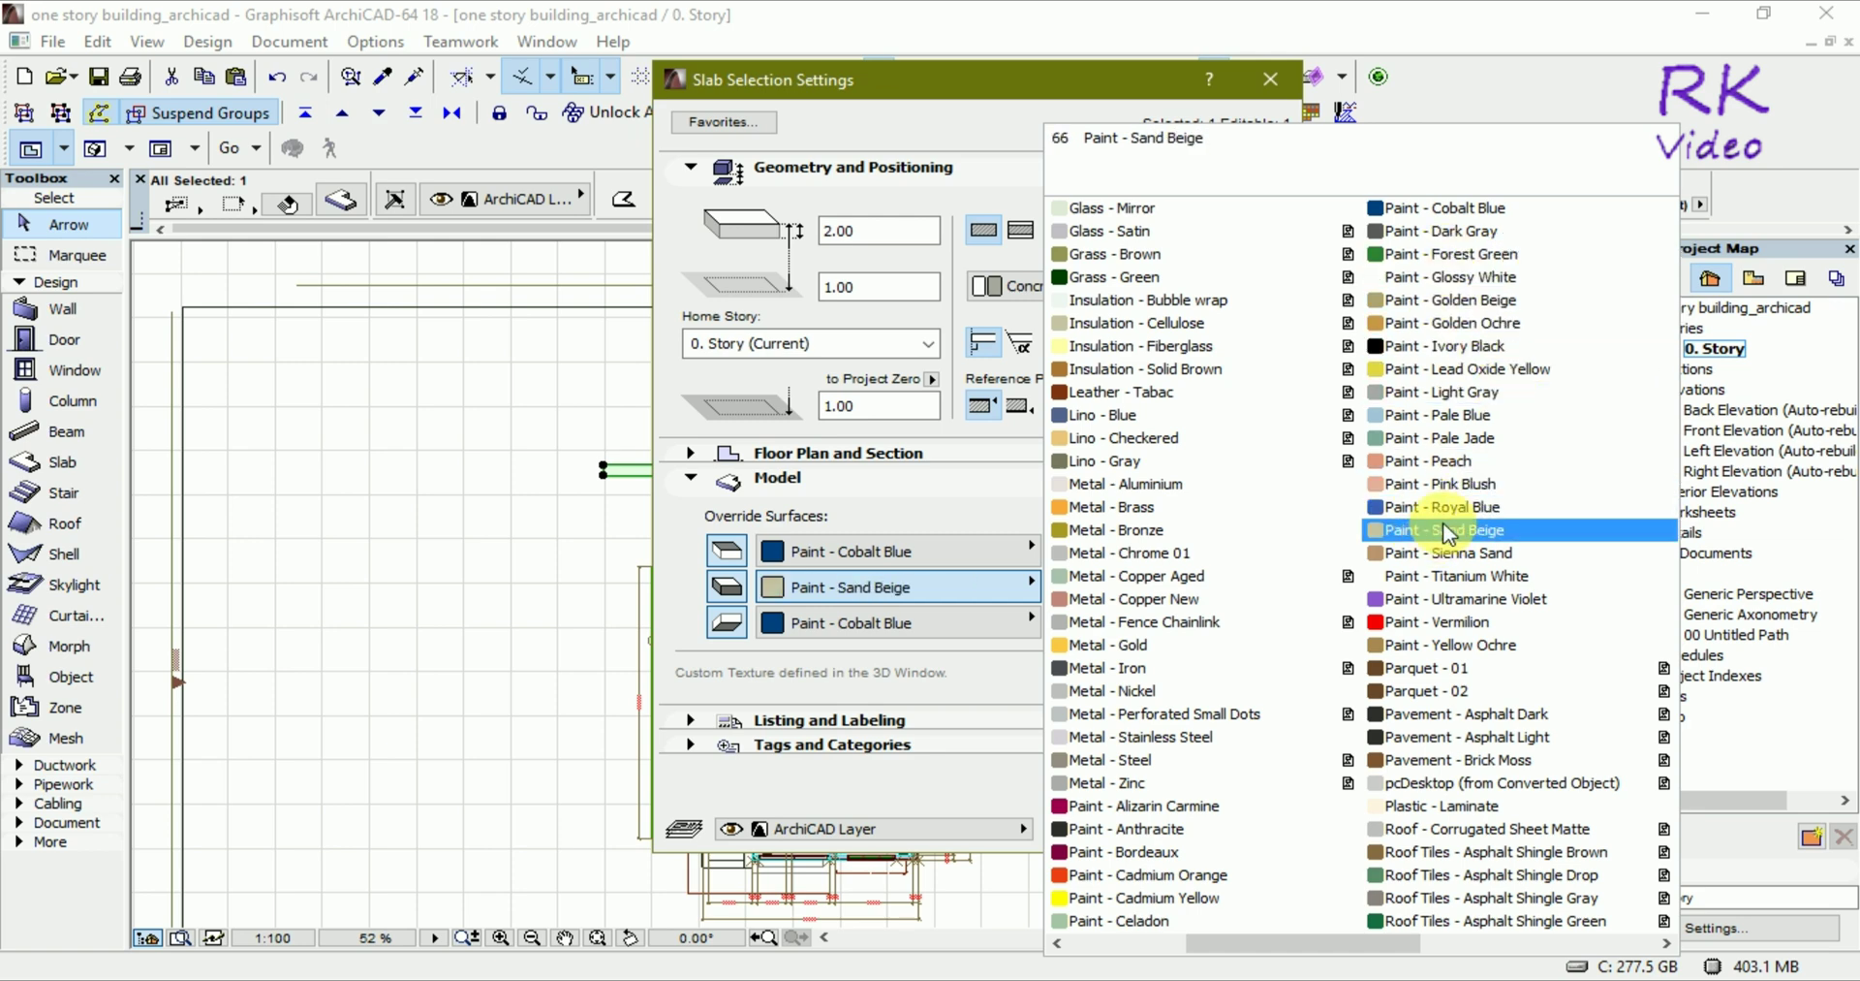
pyautogui.click(1434, 506)
pyautogui.click(1067, 591)
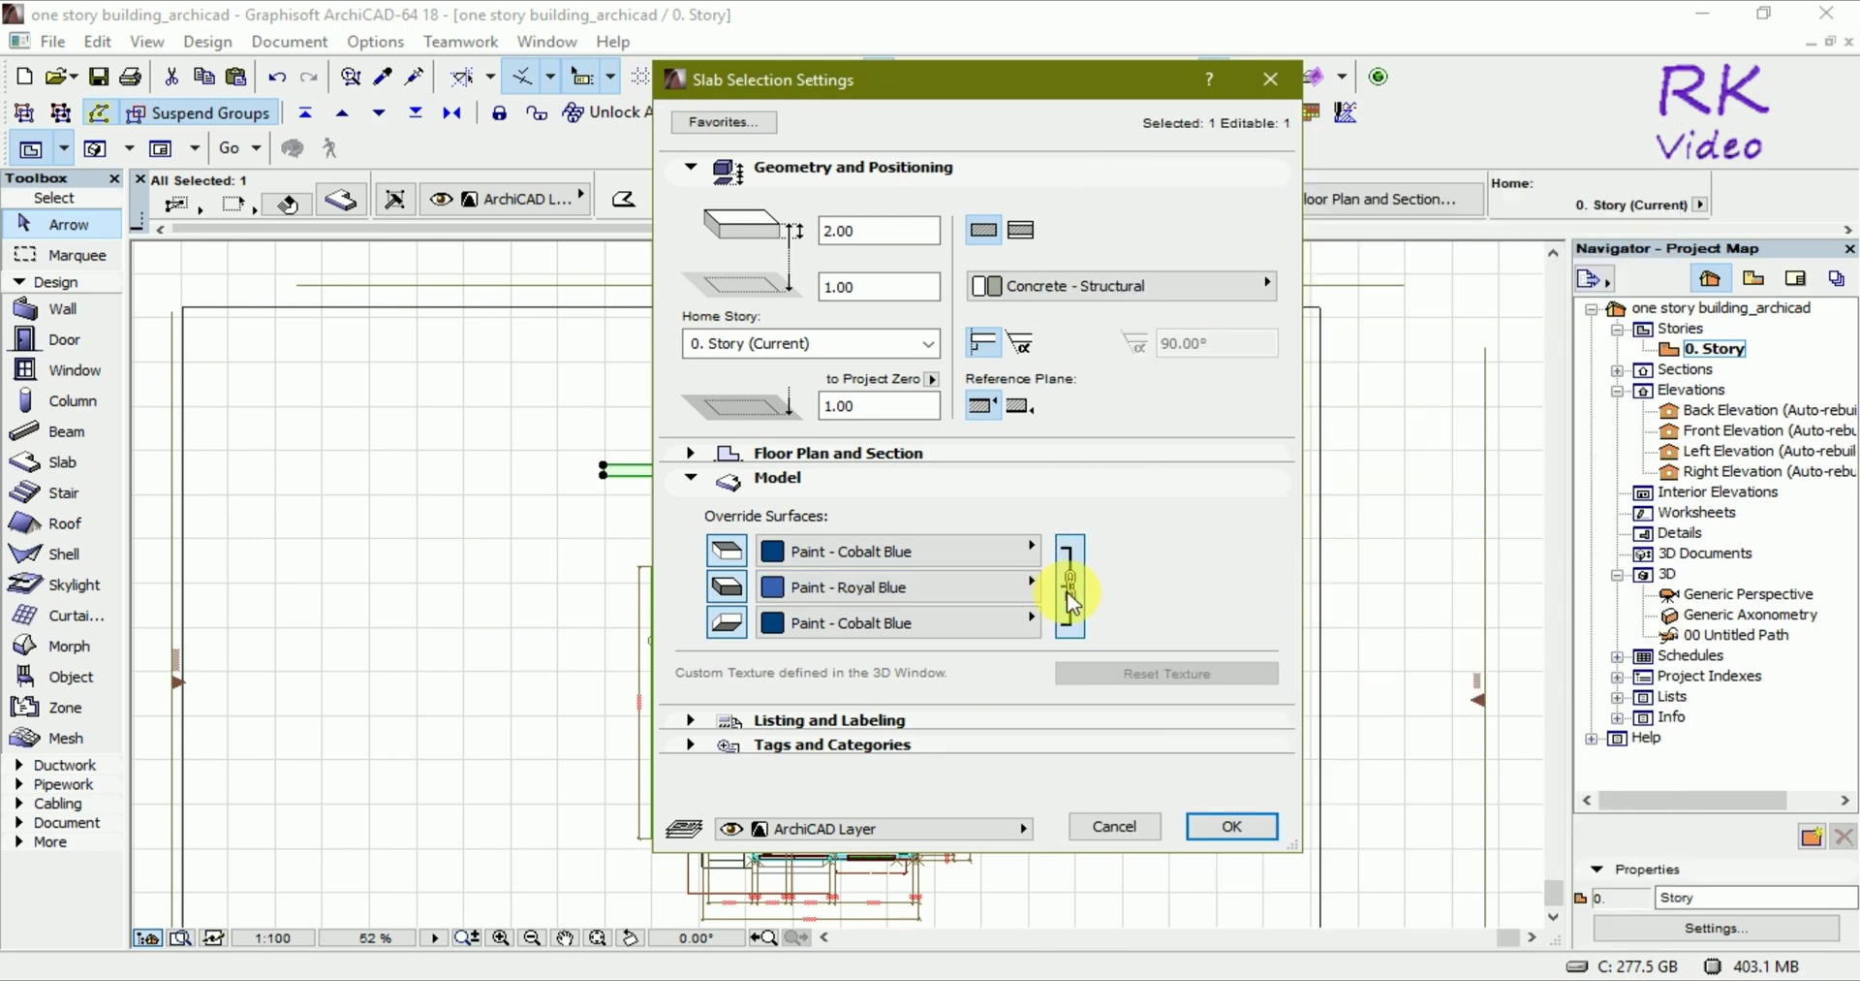
pyautogui.click(1229, 823)
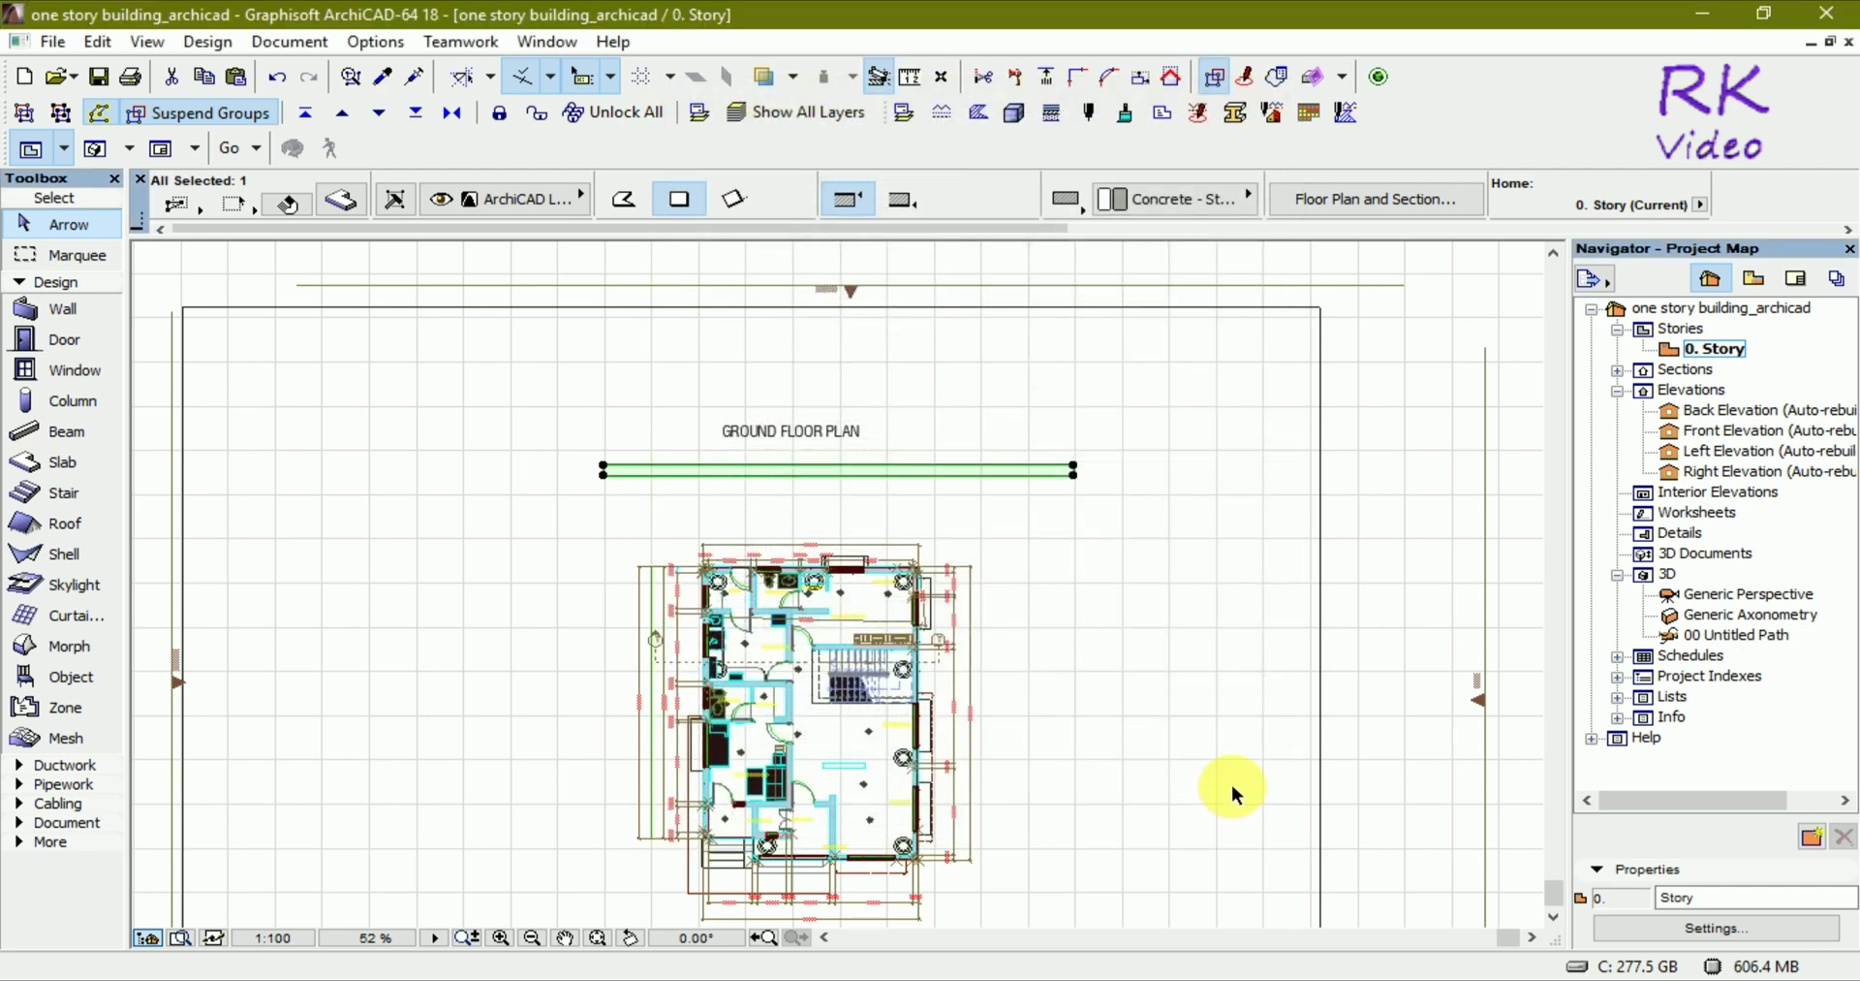
pyautogui.press('F3')
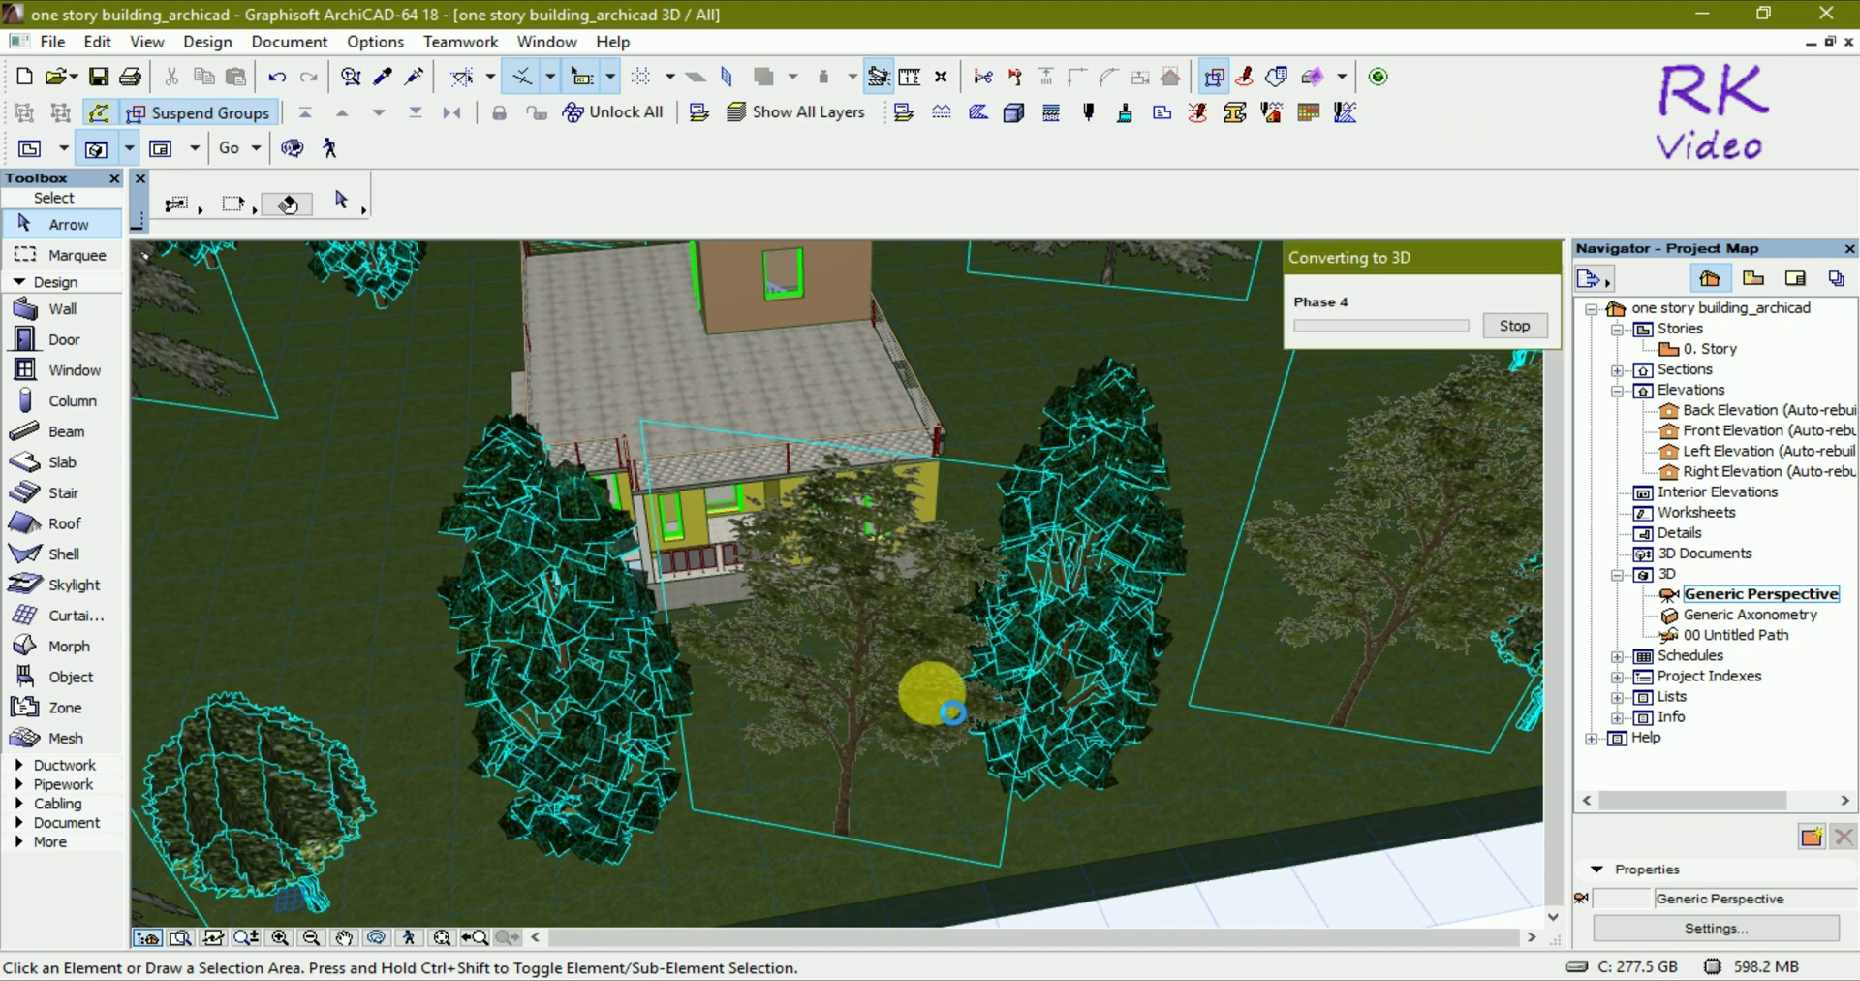
pyautogui.scroll(-2, 789, 776)
pyautogui.scroll(-2, 789, 776)
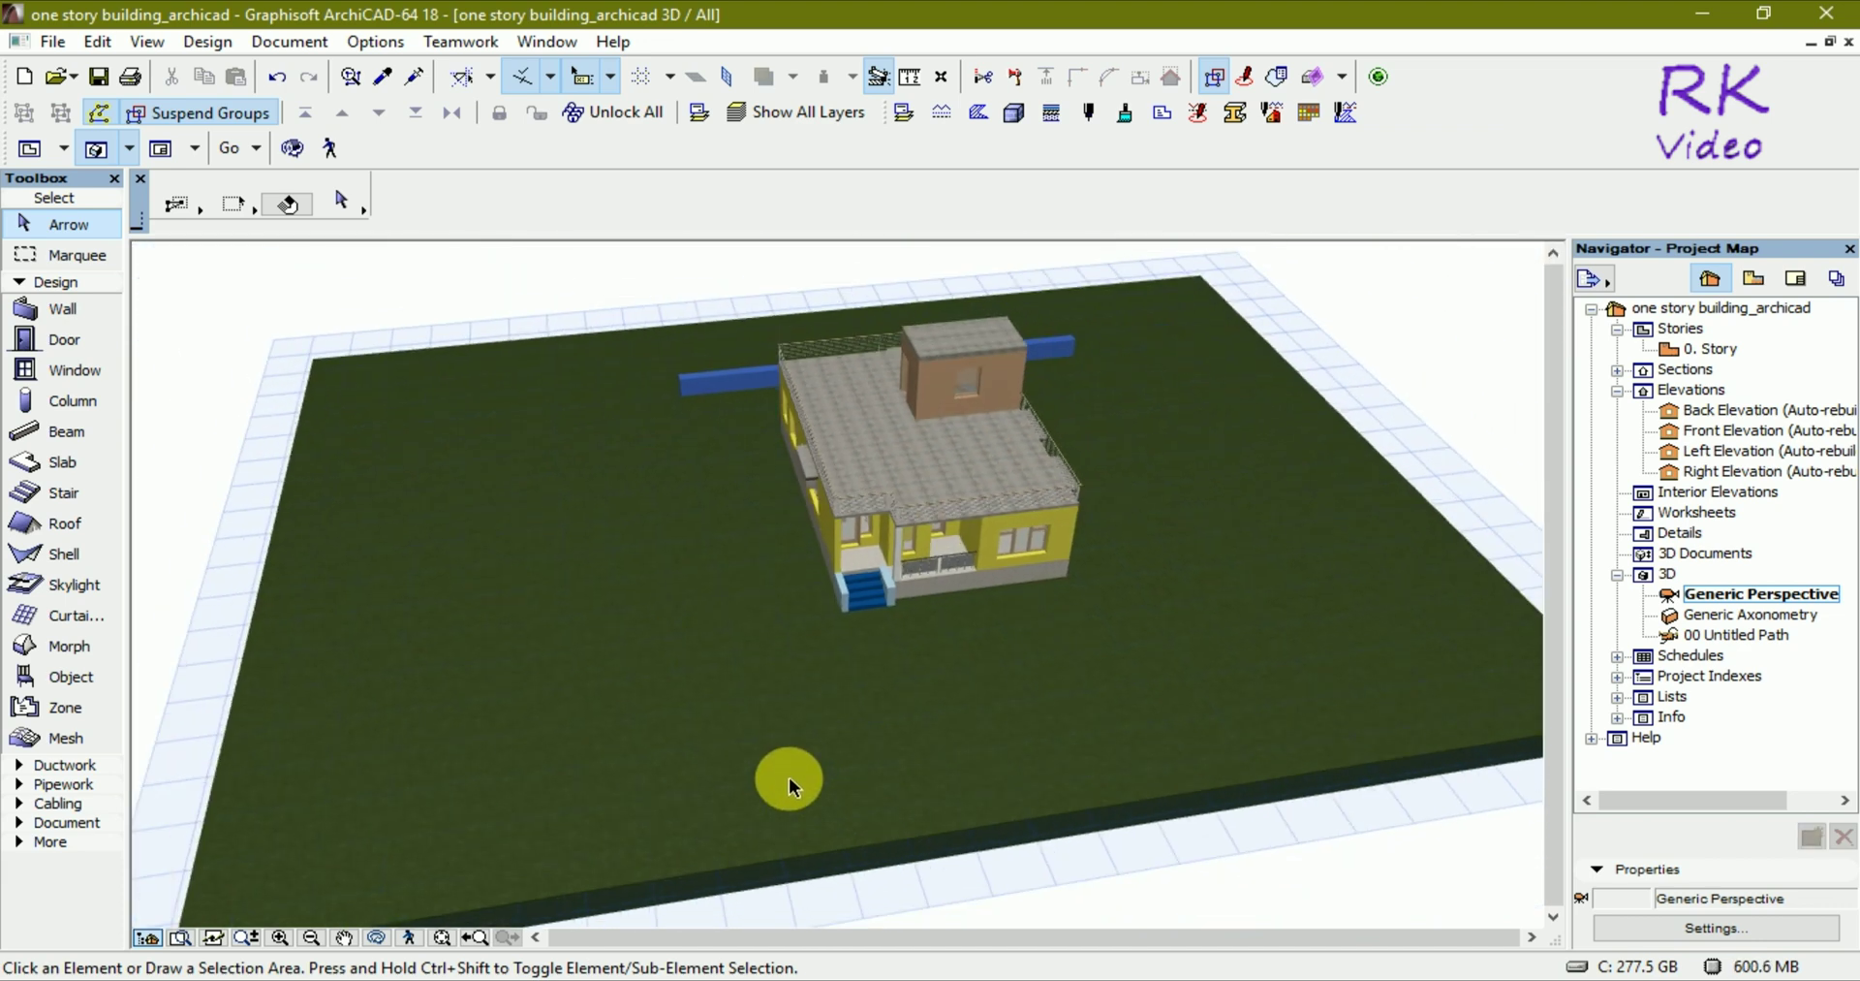
pyautogui.scroll(-2, 789, 776)
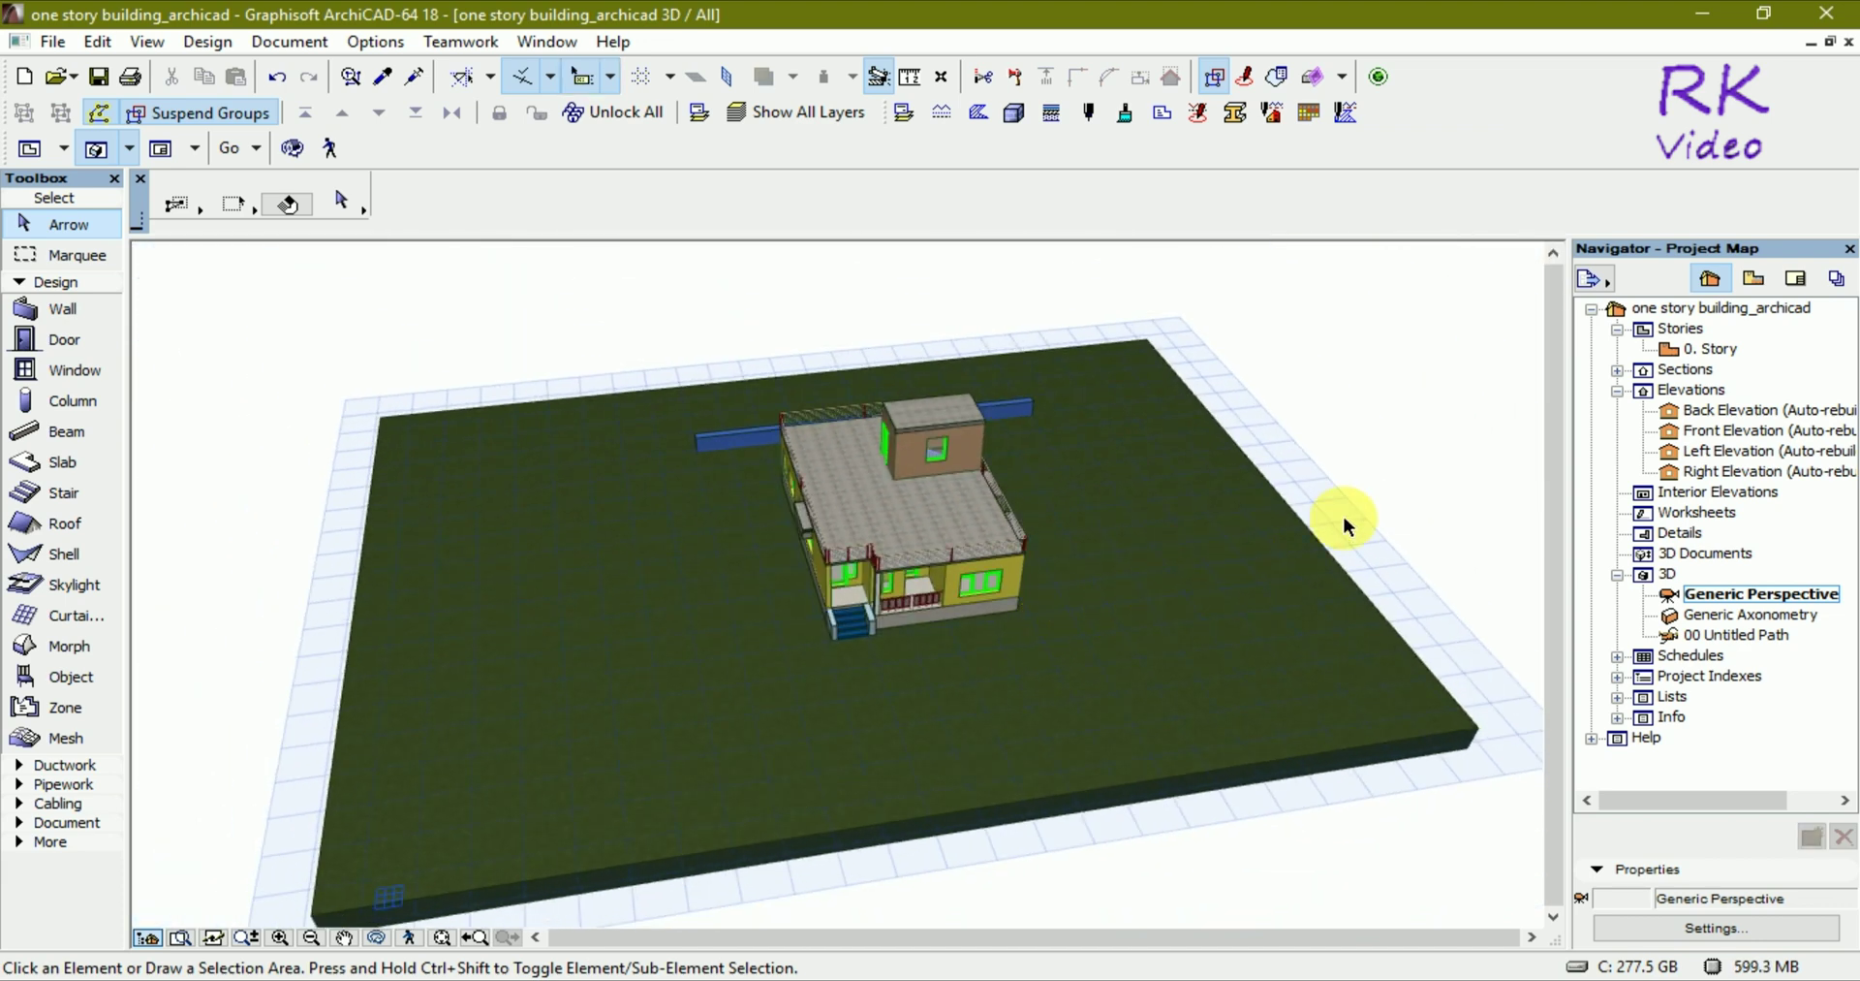
pyautogui.press('o')
pyautogui.moveTo(1397, 471)
pyautogui.mouseDown()
pyautogui.moveTo(1362, 491)
pyautogui.moveTo(1093, 470)
pyautogui.moveTo(791, 512)
pyautogui.mouseUp()
pyautogui.moveTo(671, 454)
pyautogui.mouseDown()
pyautogui.moveTo(735, 395)
pyautogui.moveTo(409, 351)
pyautogui.moveTo(302, 386)
pyautogui.moveTo(358, 430)
pyautogui.moveTo(1080, 528)
pyautogui.moveTo(814, 528)
pyautogui.moveTo(614, 482)
pyautogui.moveTo(665, 447)
pyautogui.moveTo(665, 398)
pyautogui.moveTo(876, 515)
pyautogui.moveTo(1201, 644)
pyautogui.moveTo(1131, 677)
pyautogui.moveTo(1049, 678)
pyautogui.moveTo(1392, 697)
pyautogui.moveTo(1486, 677)
pyautogui.moveTo(1499, 595)
pyautogui.moveTo(1594, 552)
pyautogui.moveTo(1462, 652)
pyautogui.moveTo(1275, 740)
pyautogui.moveTo(1441, 682)
pyautogui.moveTo(1468, 691)
pyautogui.mouseUp()
pyautogui.scroll(3, 1124, 670)
pyautogui.scroll(-3, 714, 585)
pyautogui.scroll(3, 1105, 672)
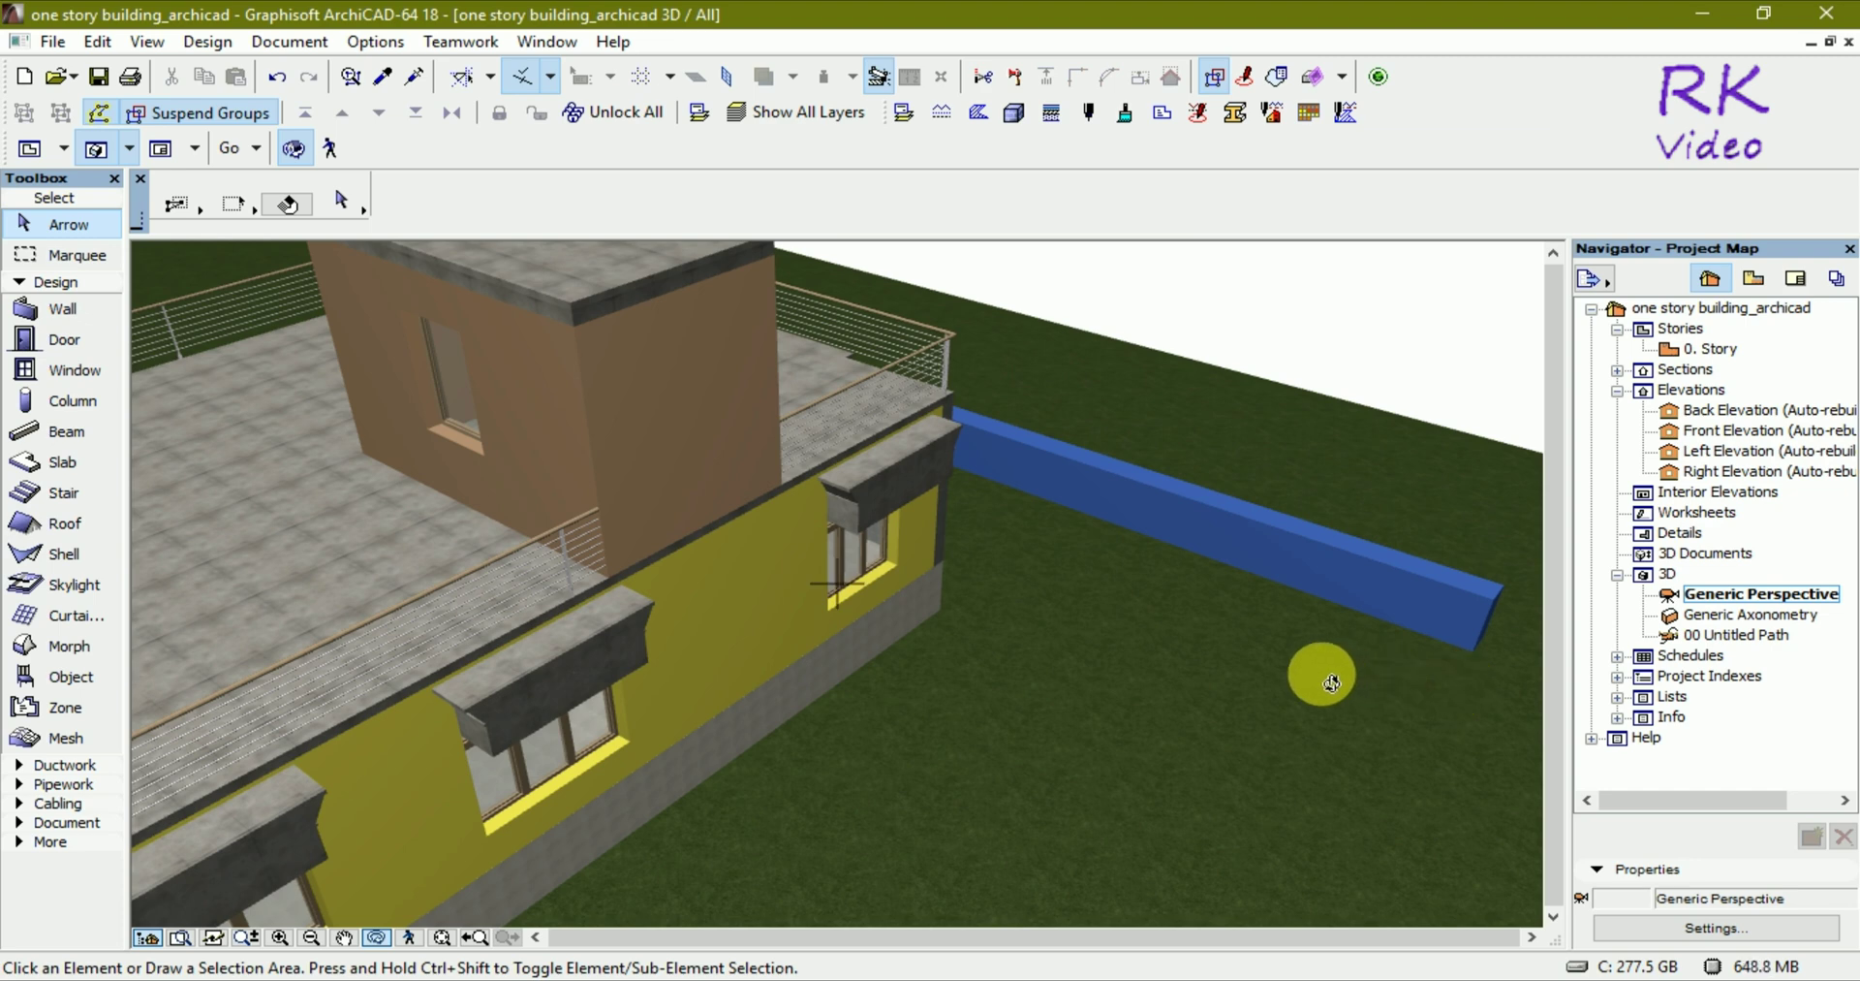
pyautogui.press('F2')
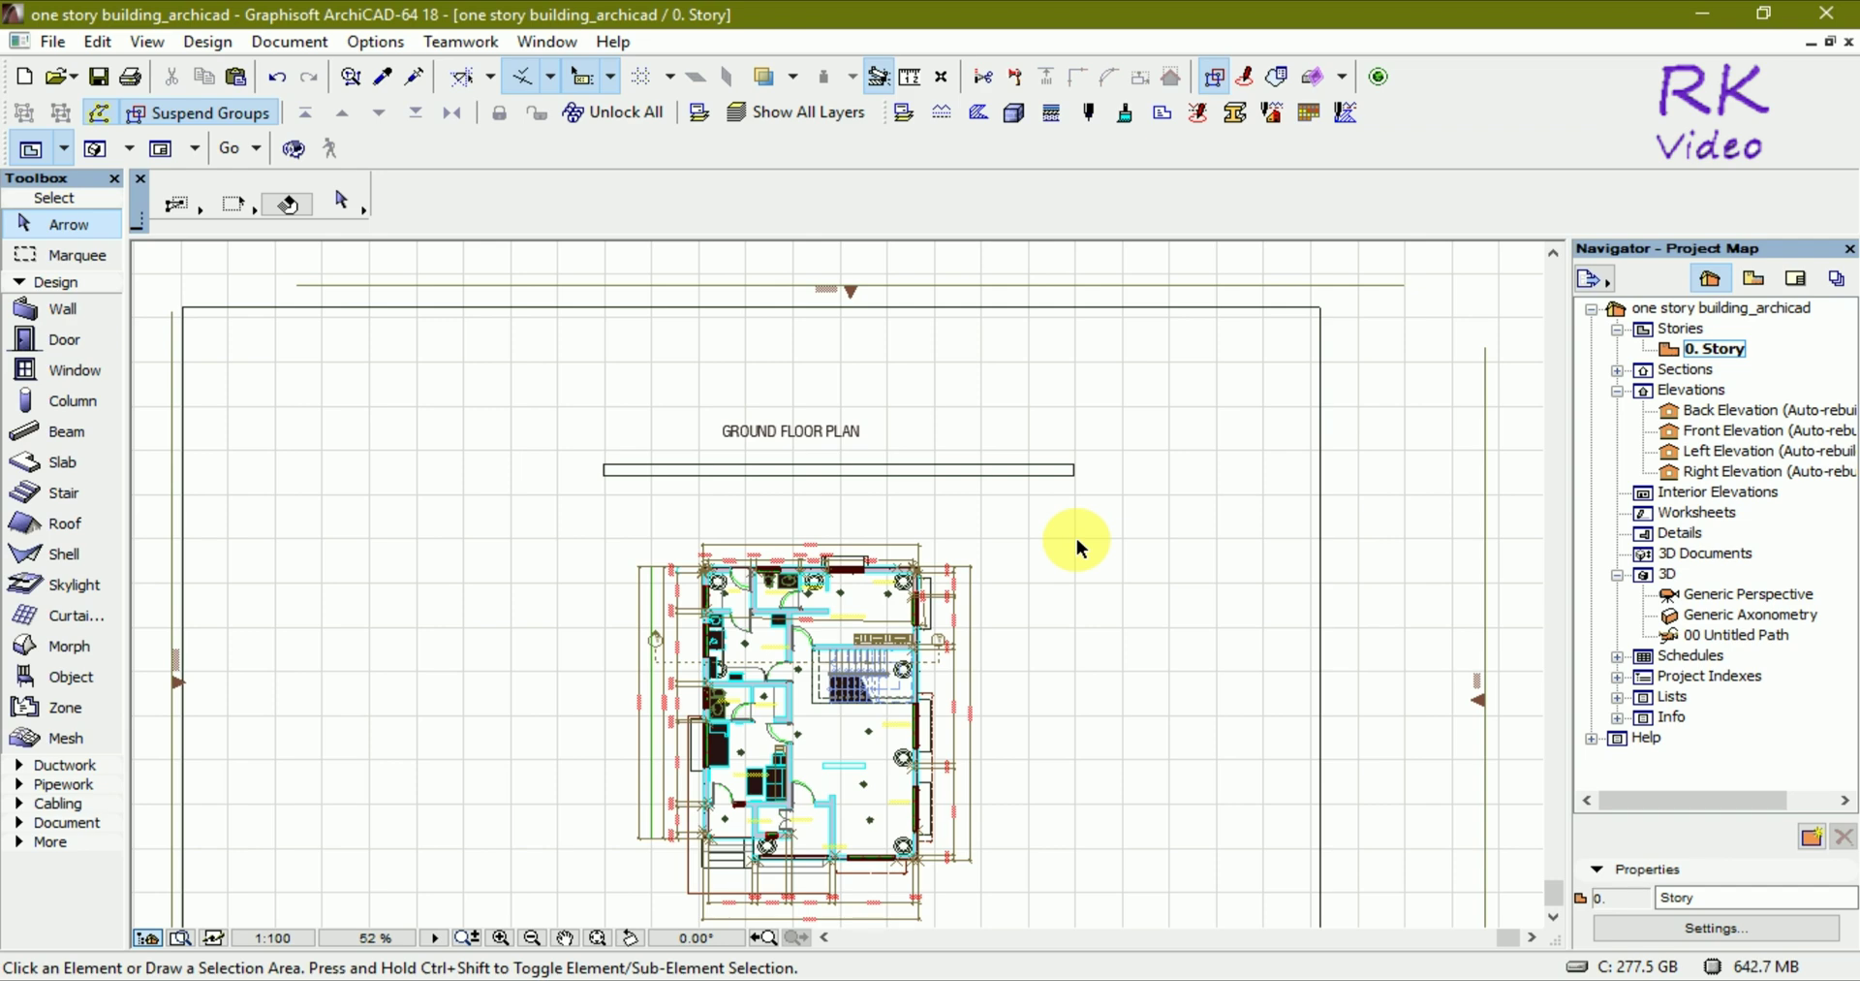
# Step: Set the blue slab's thickness to 0.20 and view it in 3D
pyautogui.click(1095, 452)
pyautogui.click(1014, 486)
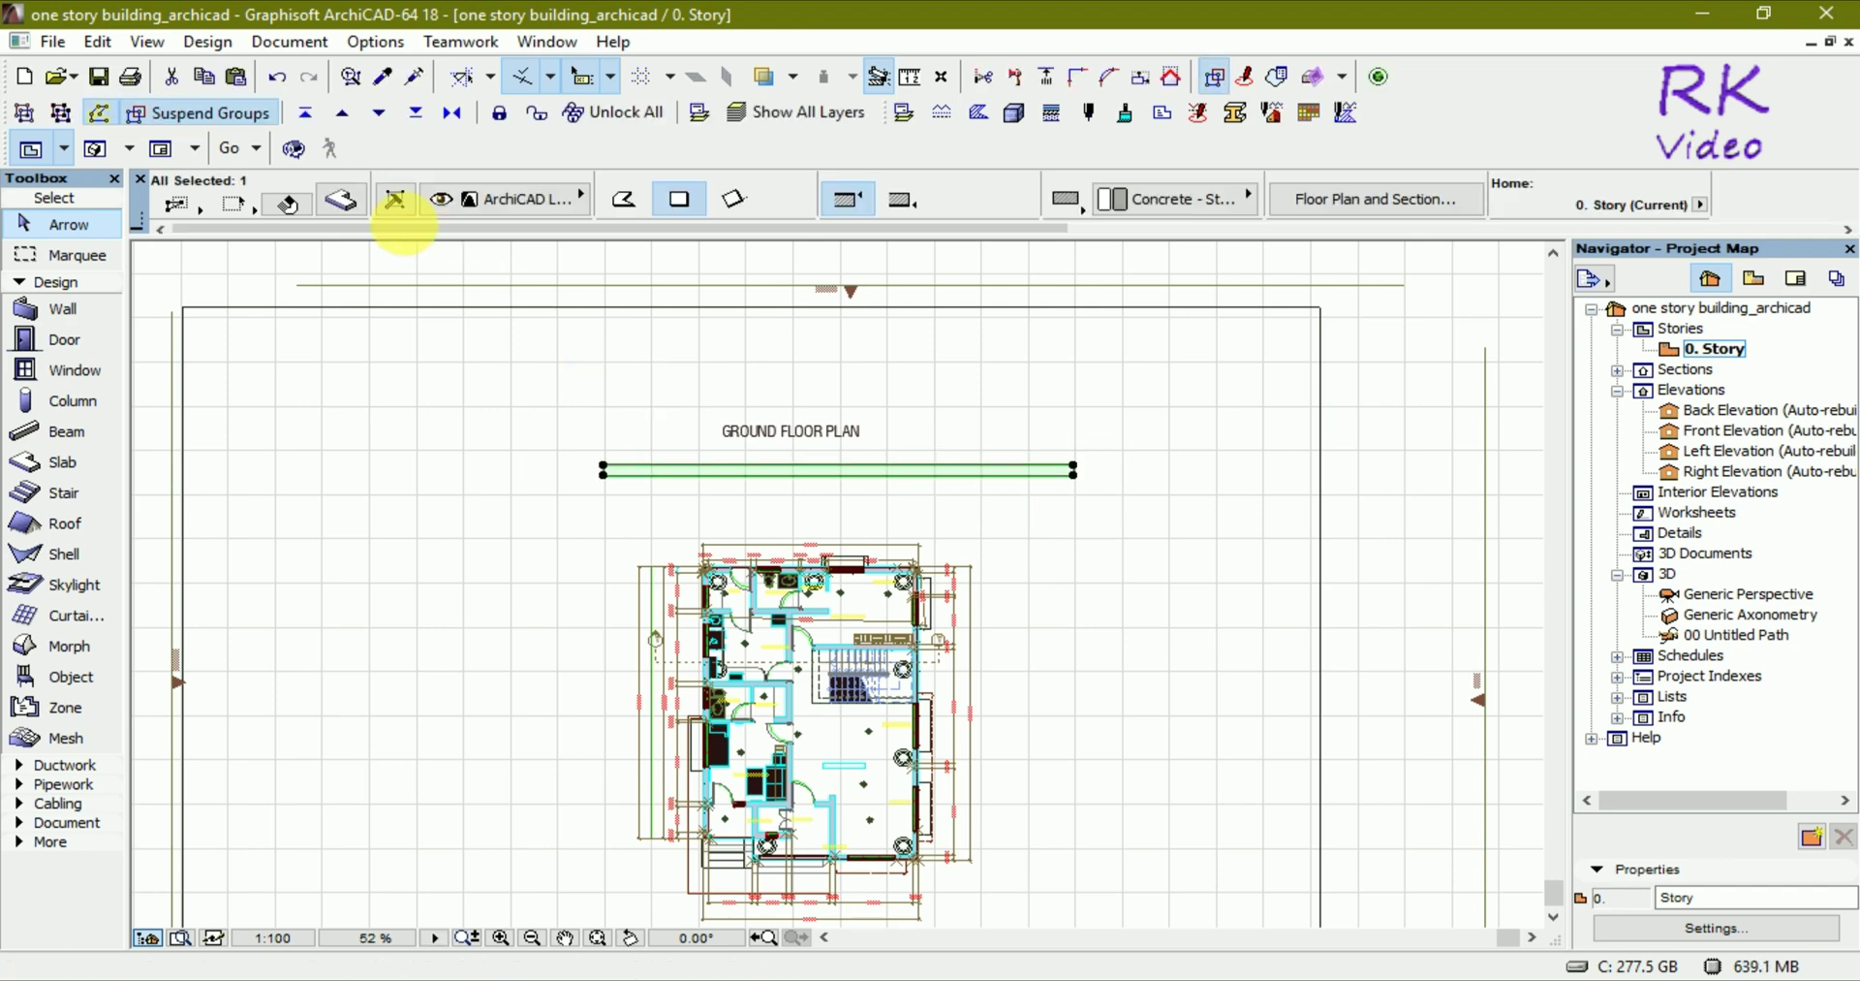
pyautogui.click(340, 199)
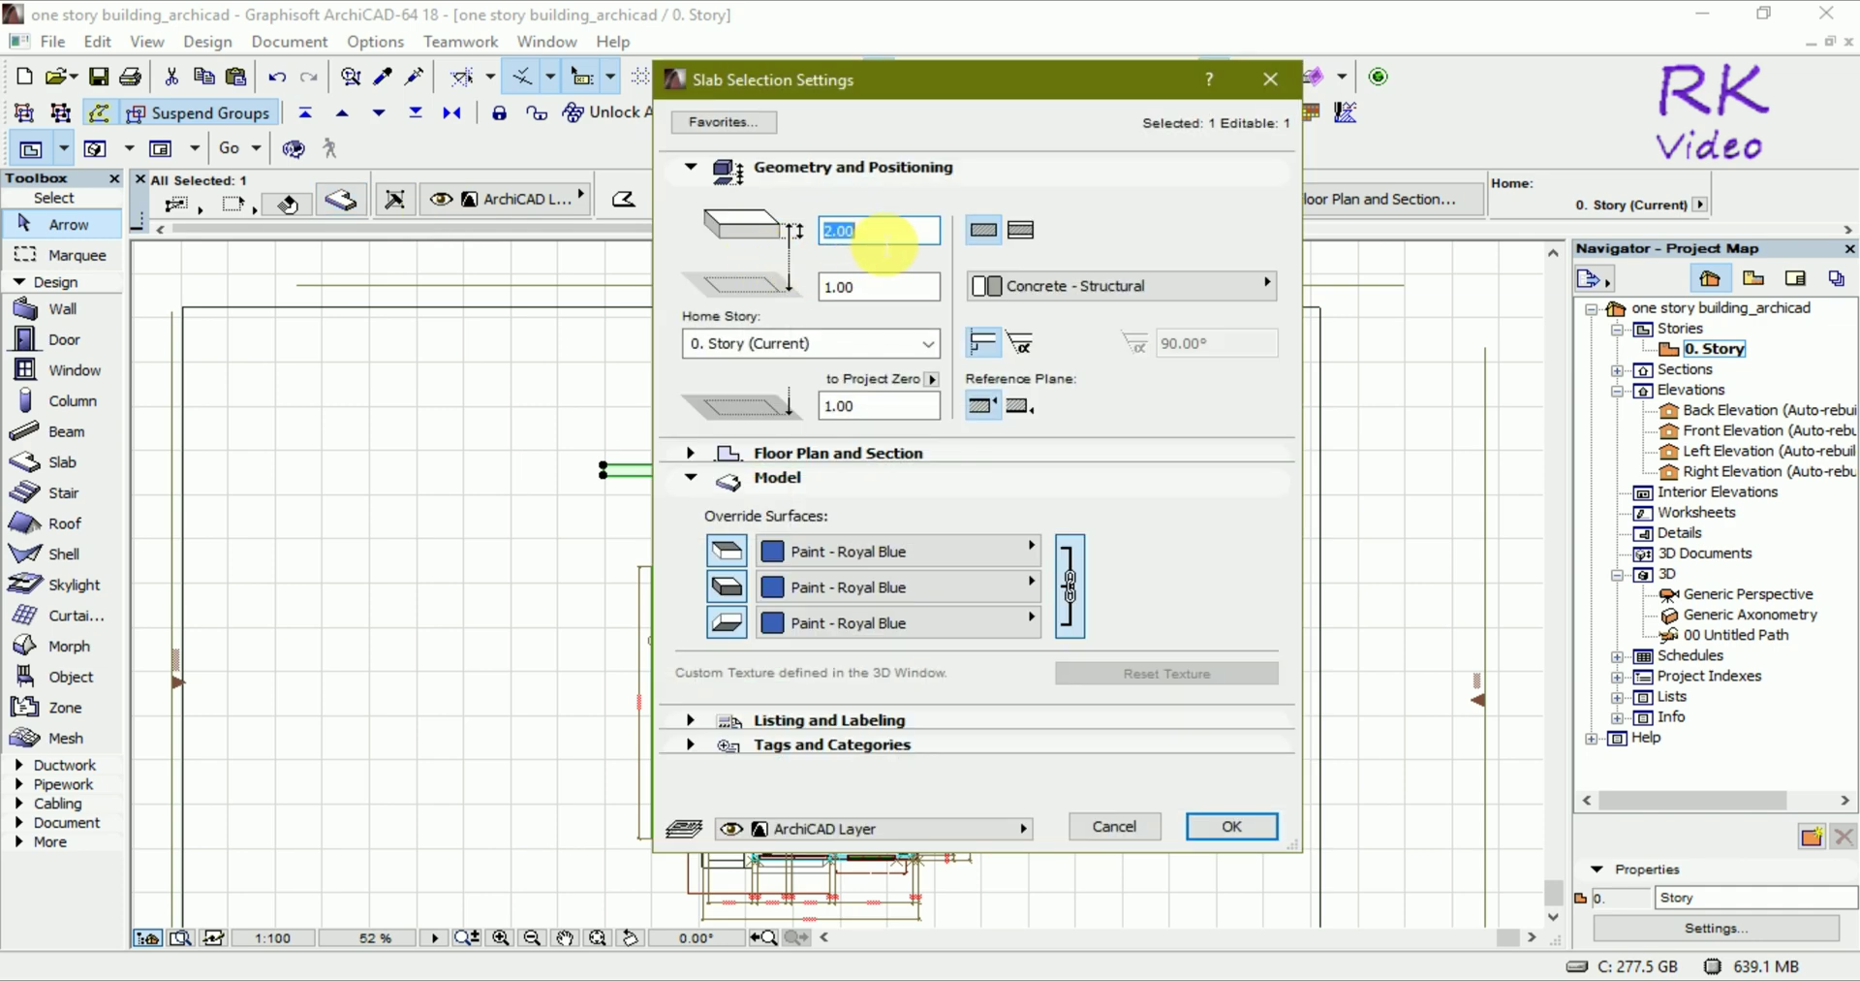
pyautogui.write('0.20')
pyautogui.click(1231, 825)
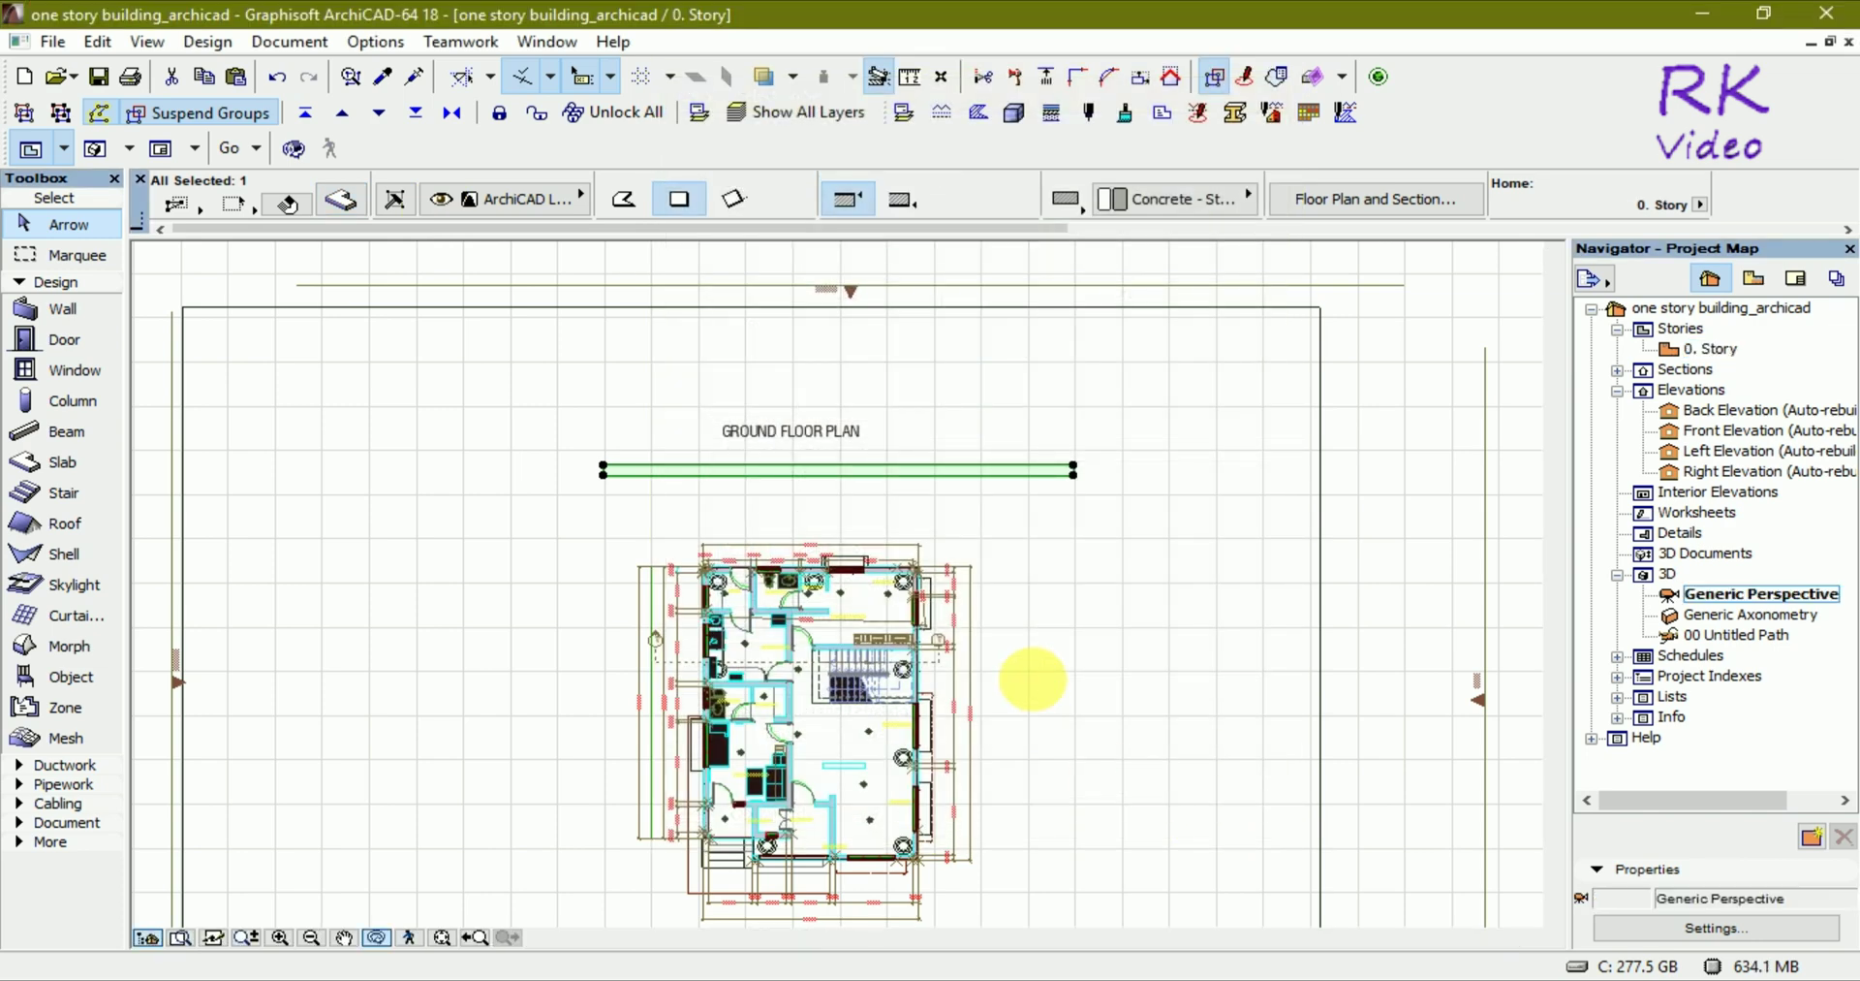
pyautogui.press('F5')
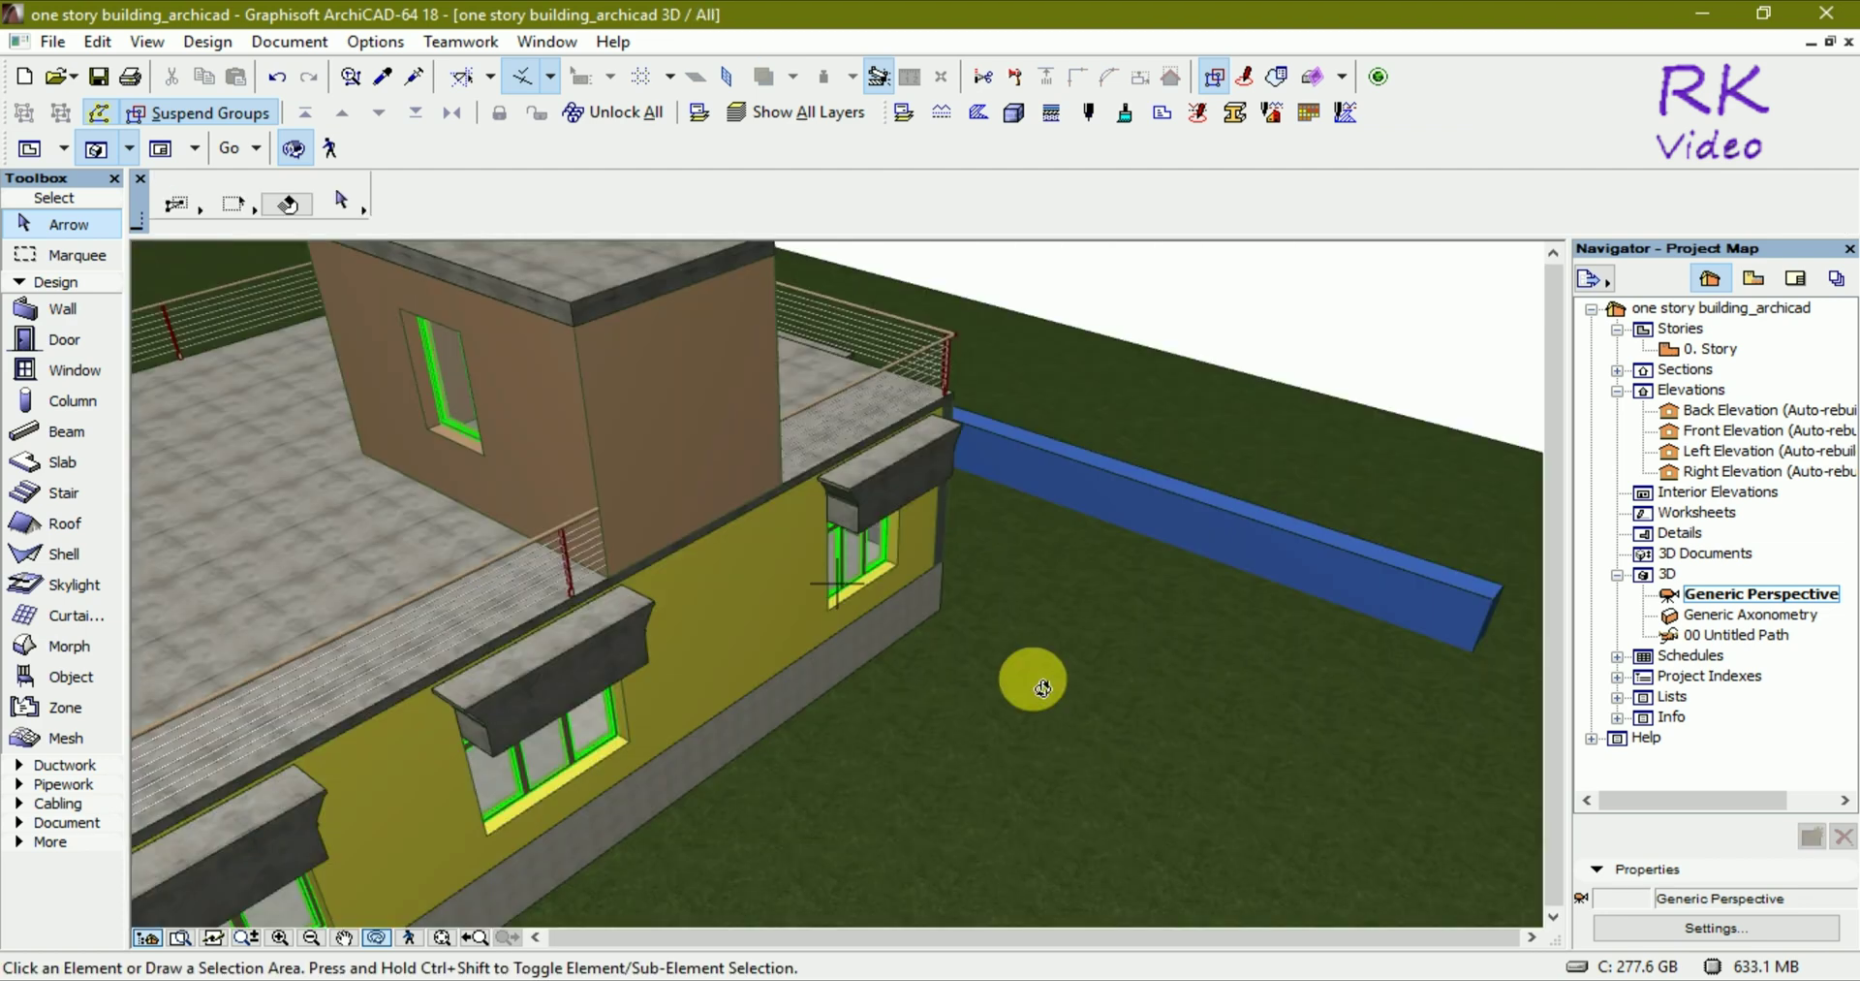
# Step: Orbit the 3D view to check the royal blue slab, then return to the 0. Story plan
pyautogui.moveTo(1081, 686)
pyautogui.mouseDown()
pyautogui.moveTo(1129, 510)
pyautogui.moveTo(1179, 490)
pyautogui.moveTo(1163, 691)
pyautogui.mouseUp()
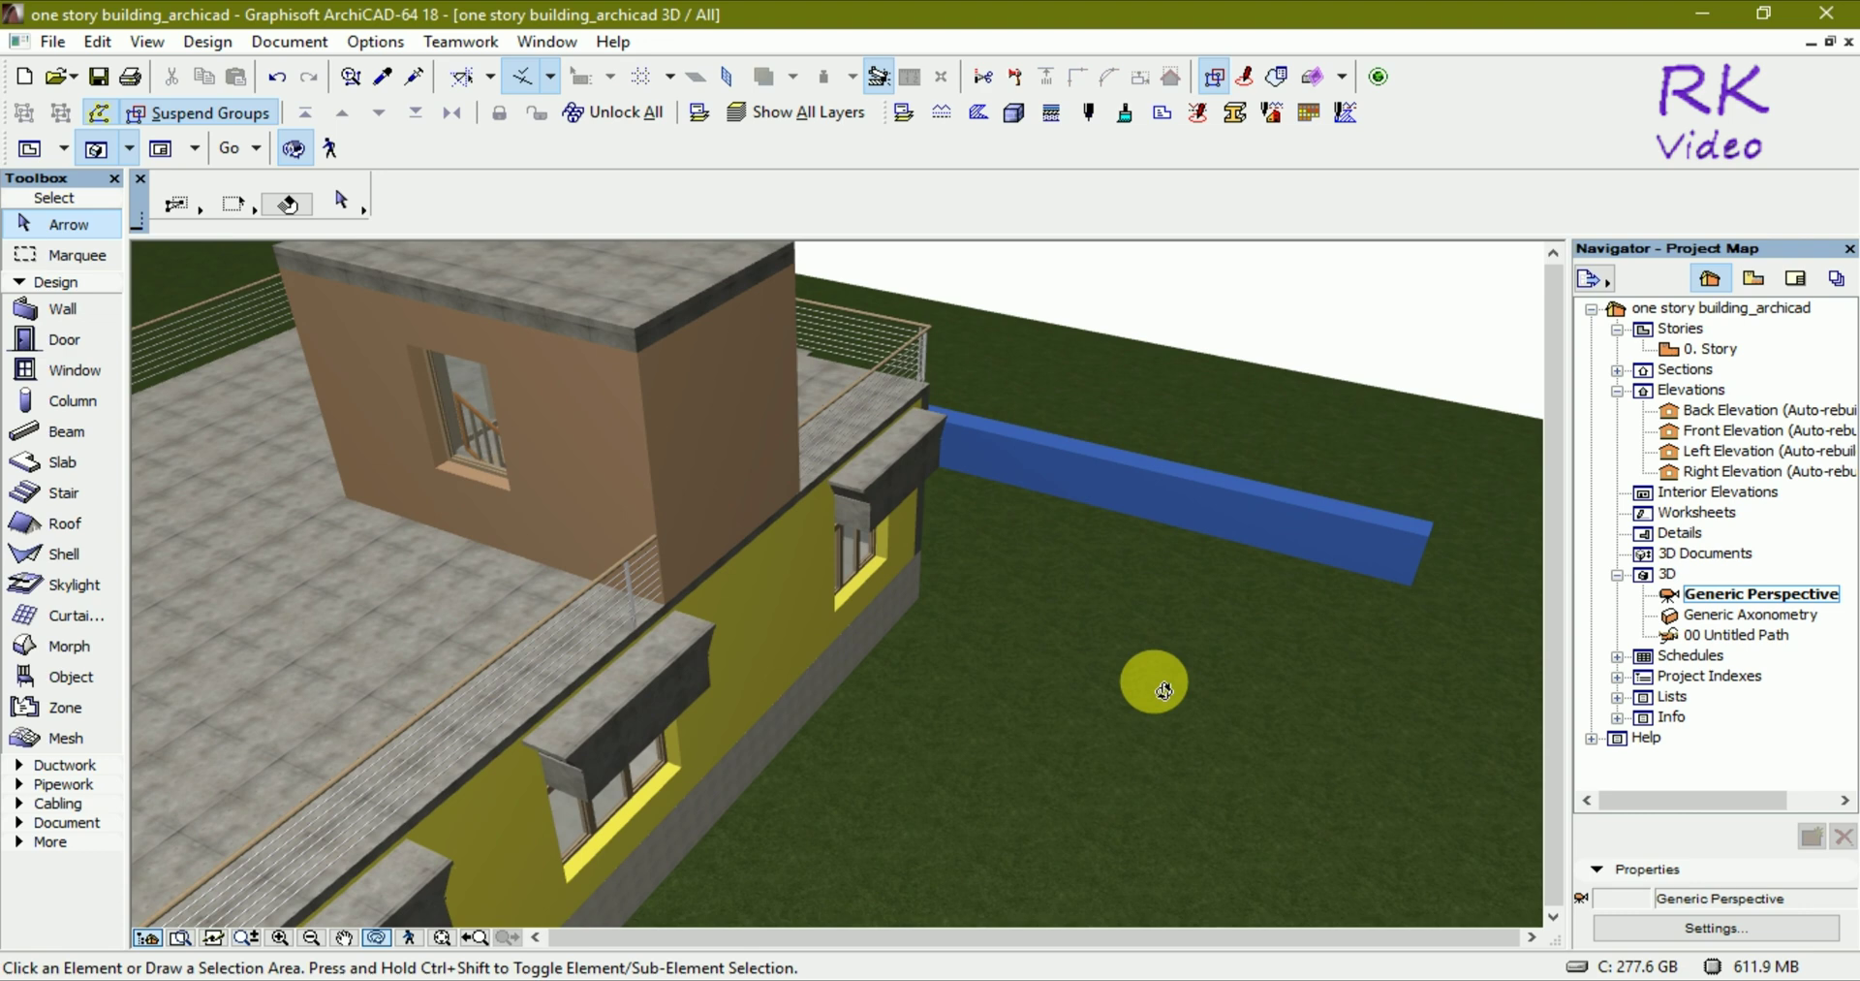
pyautogui.press('Escape')
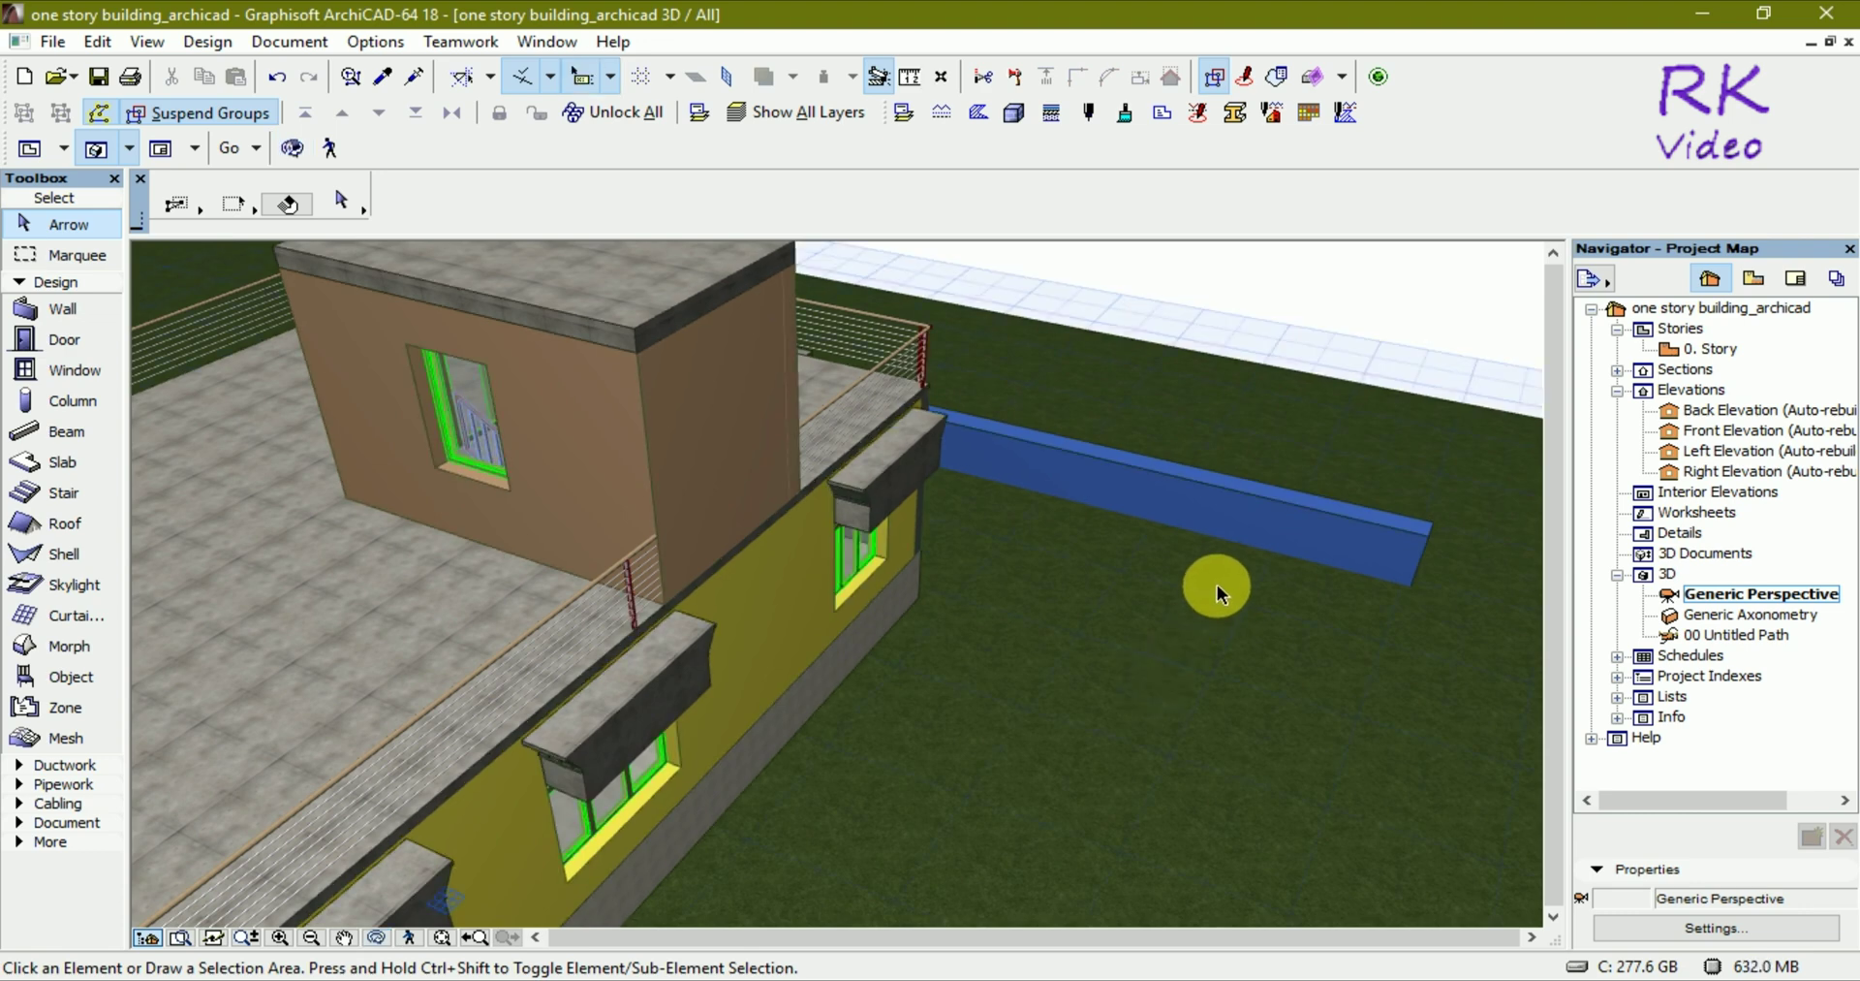
pyautogui.press('F2')
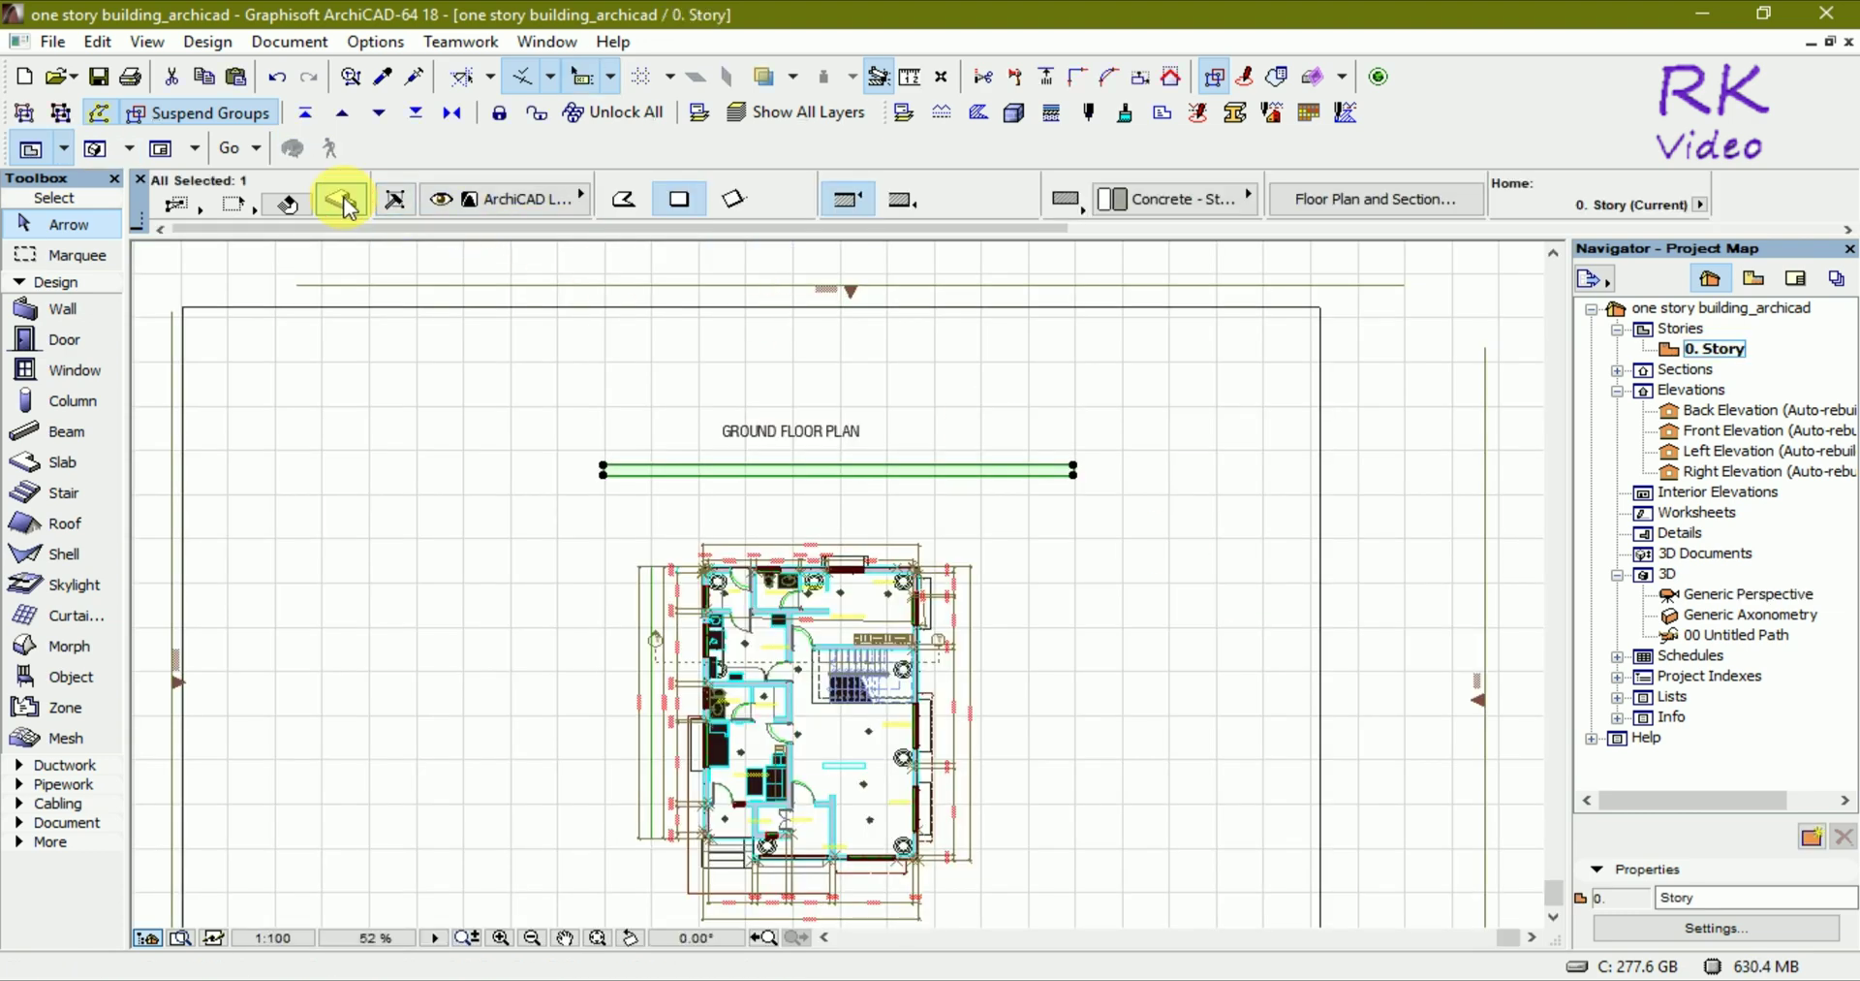
# Step: Set the blue slab's offset to 0.00 and check it in 3D with the whole building
pyautogui.click(341, 202)
pyautogui.press('Tab')
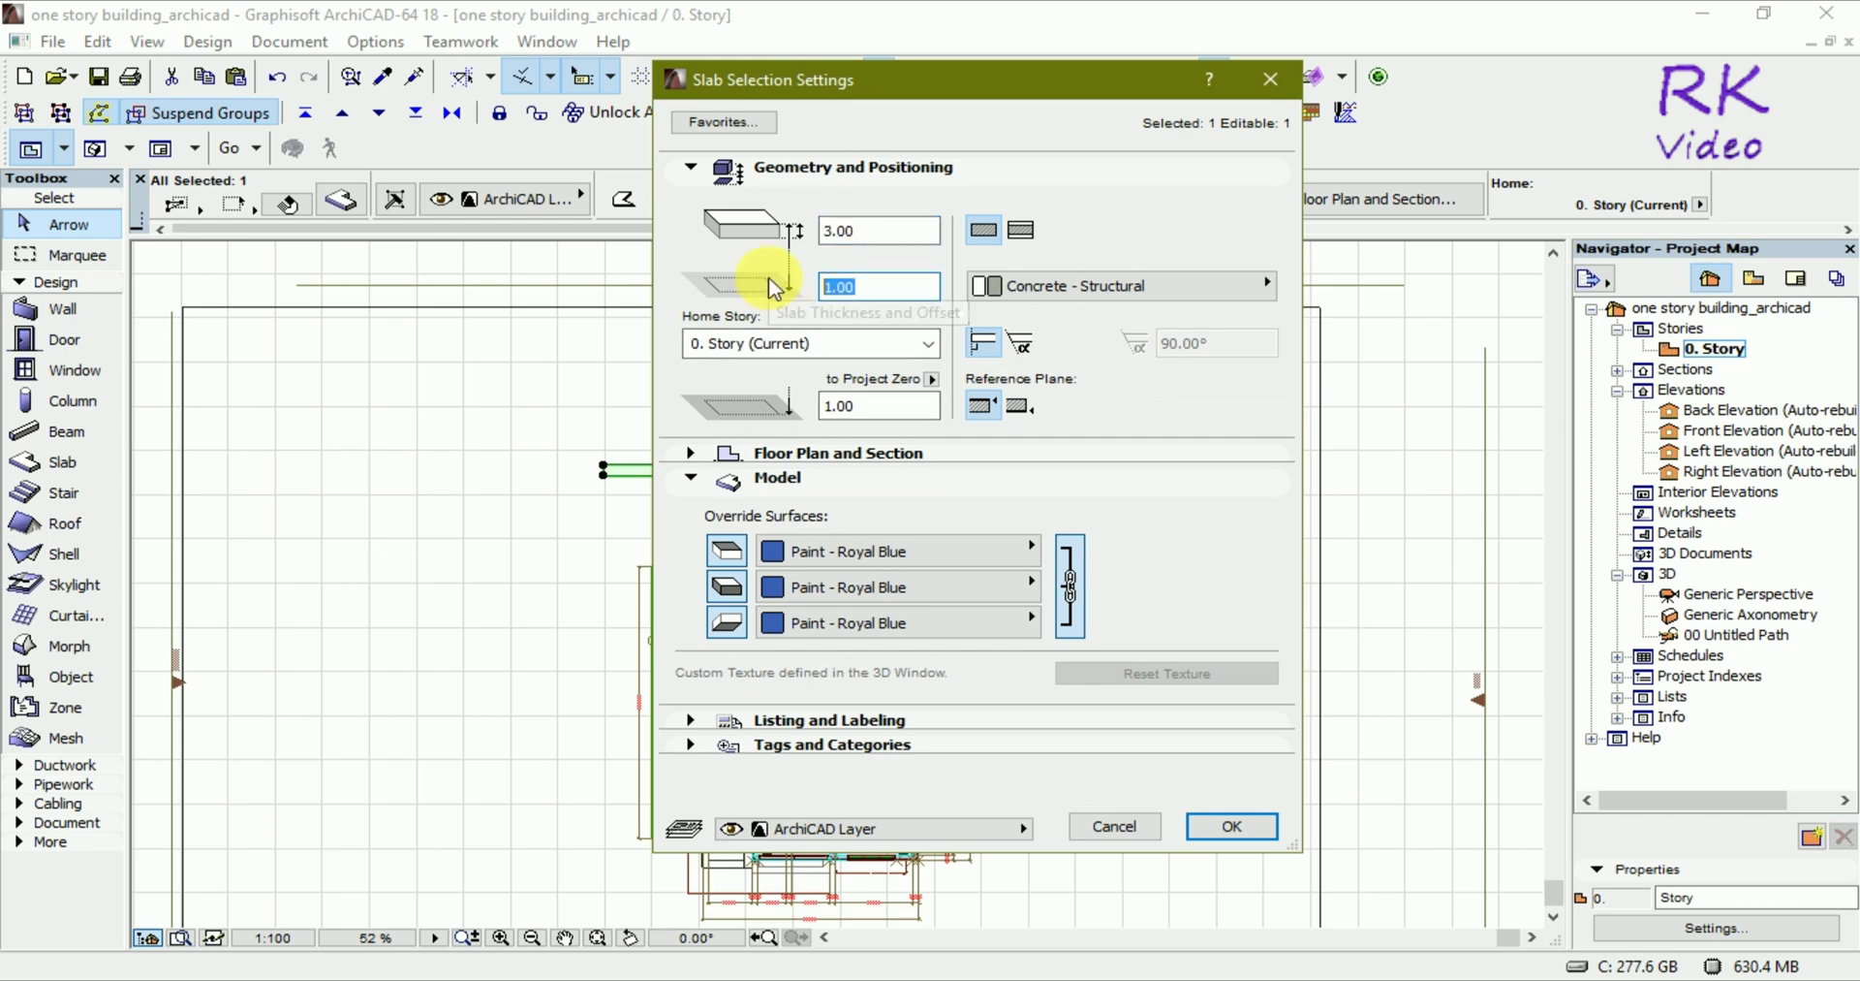
pyautogui.write('0.00')
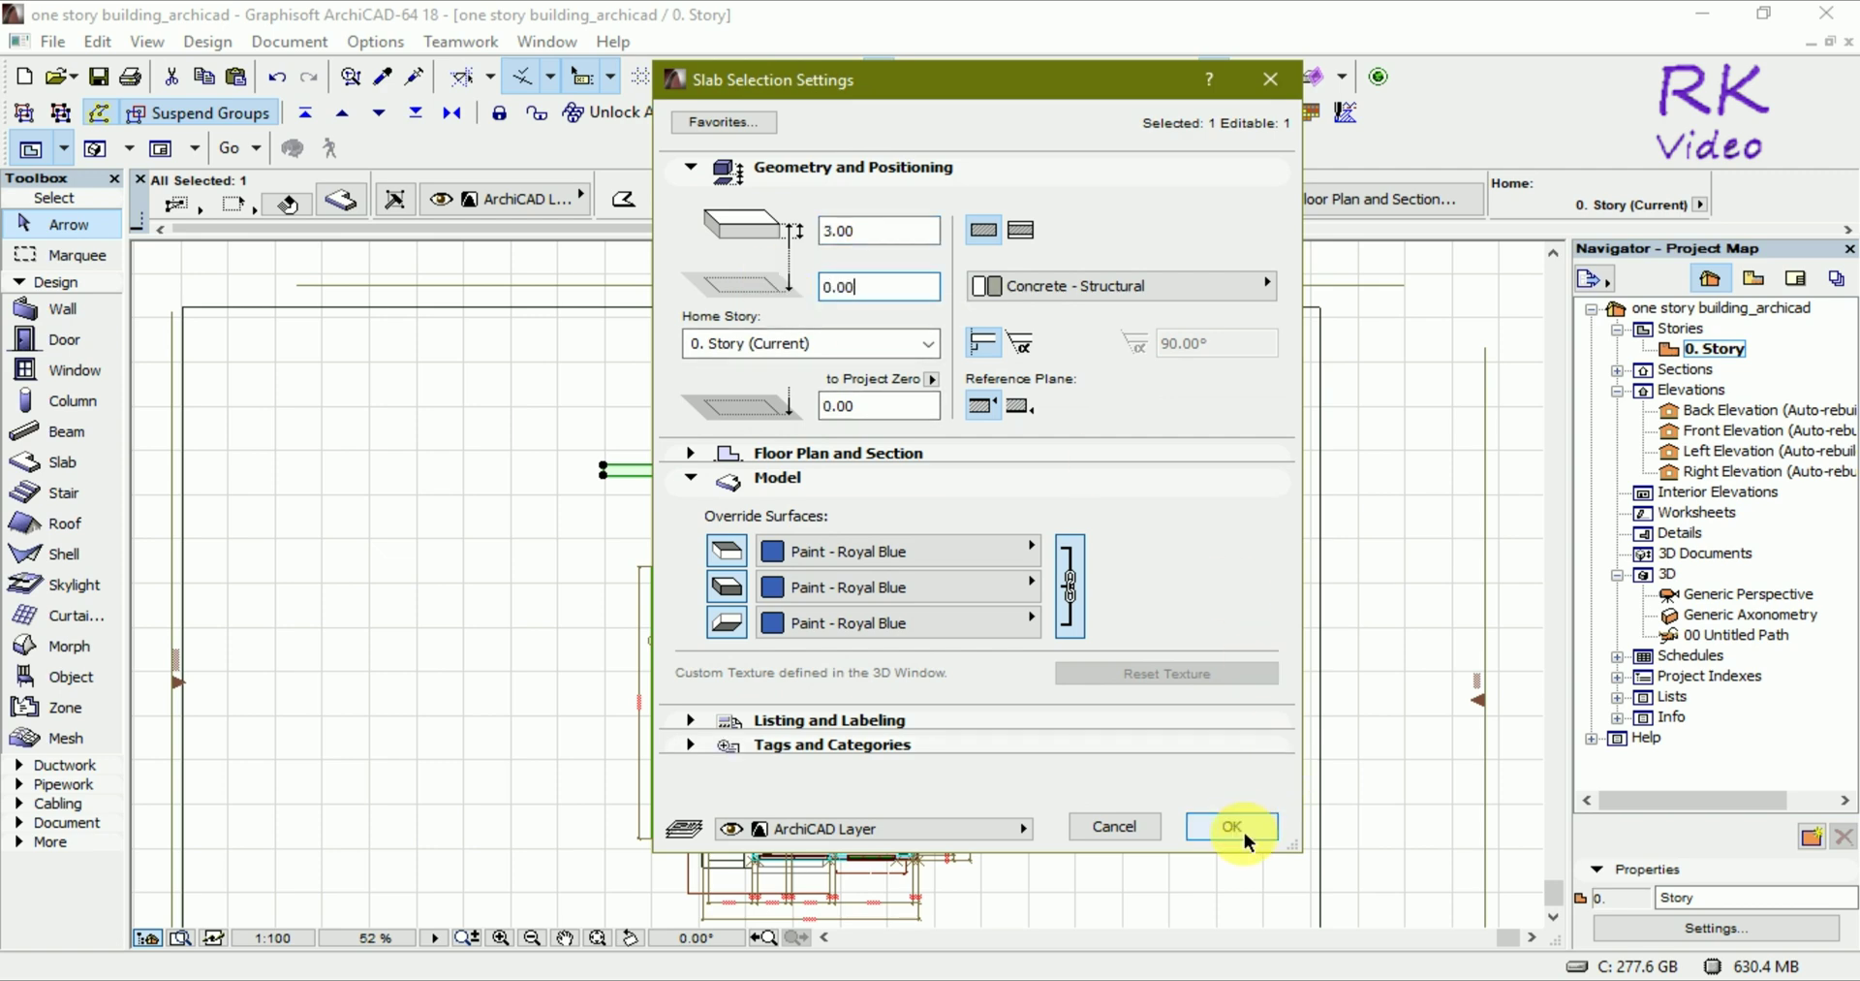
pyautogui.click(1228, 825)
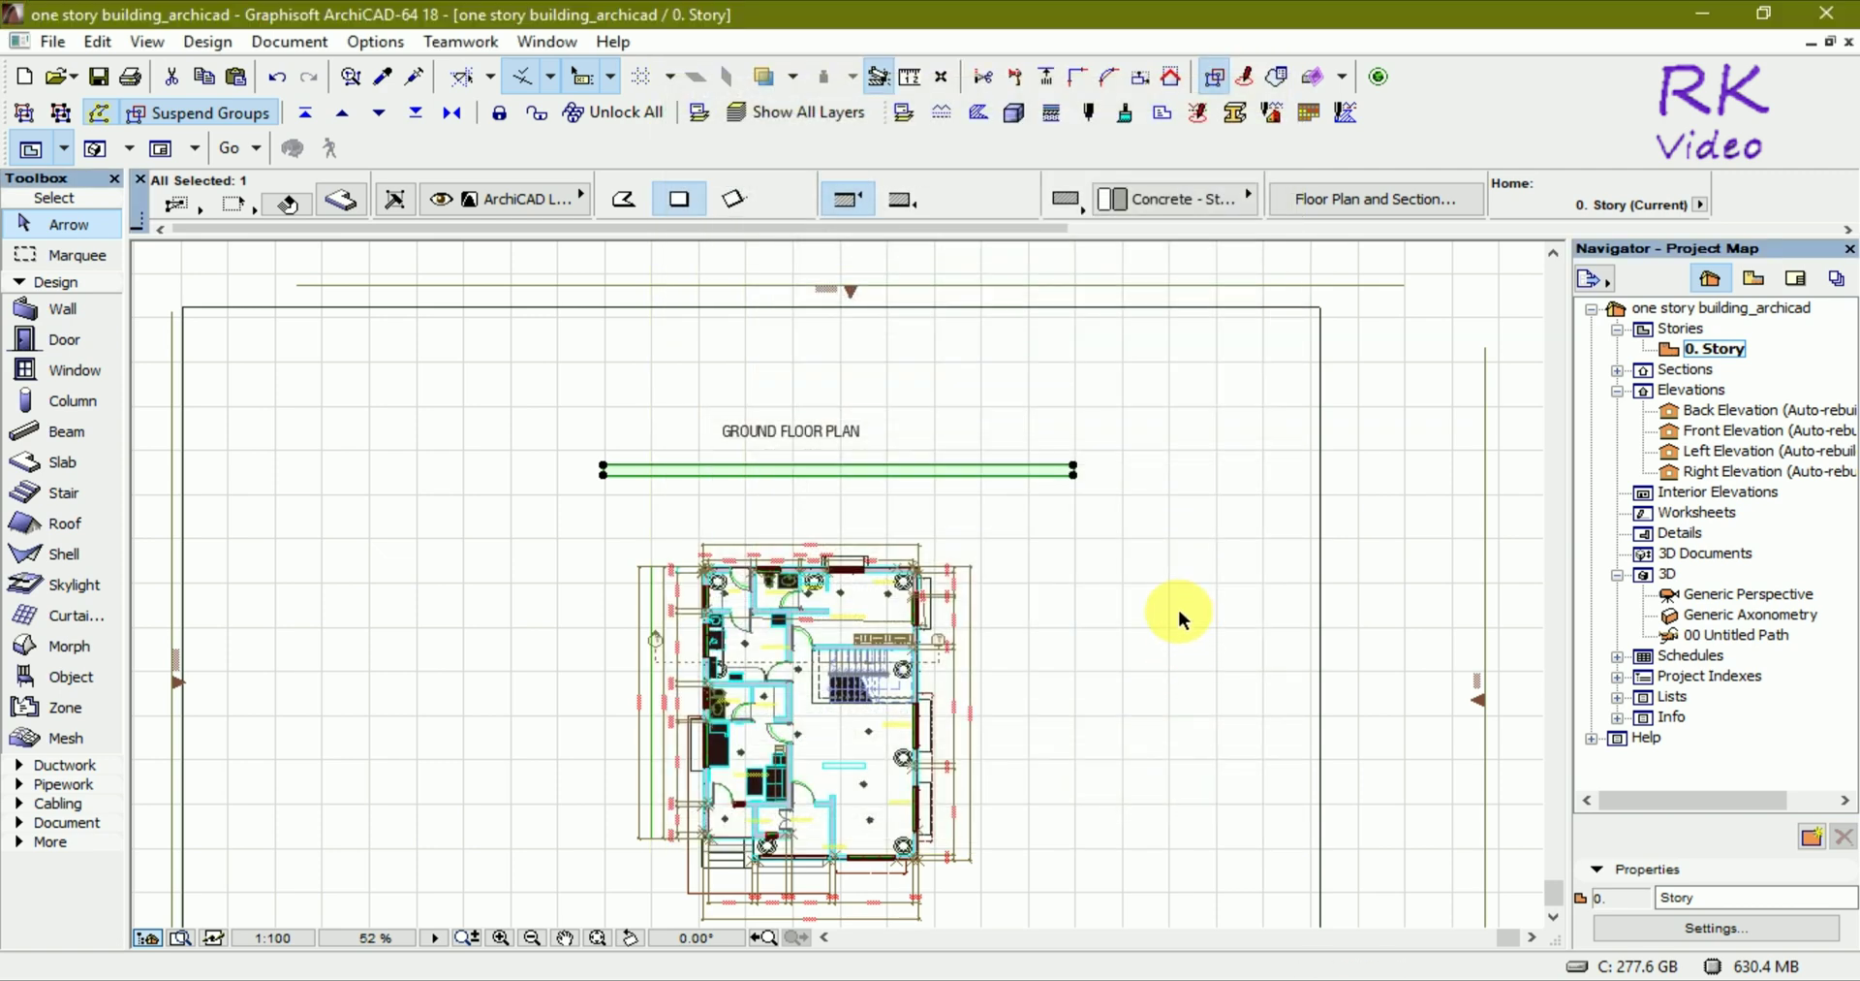
pyautogui.press('F5')
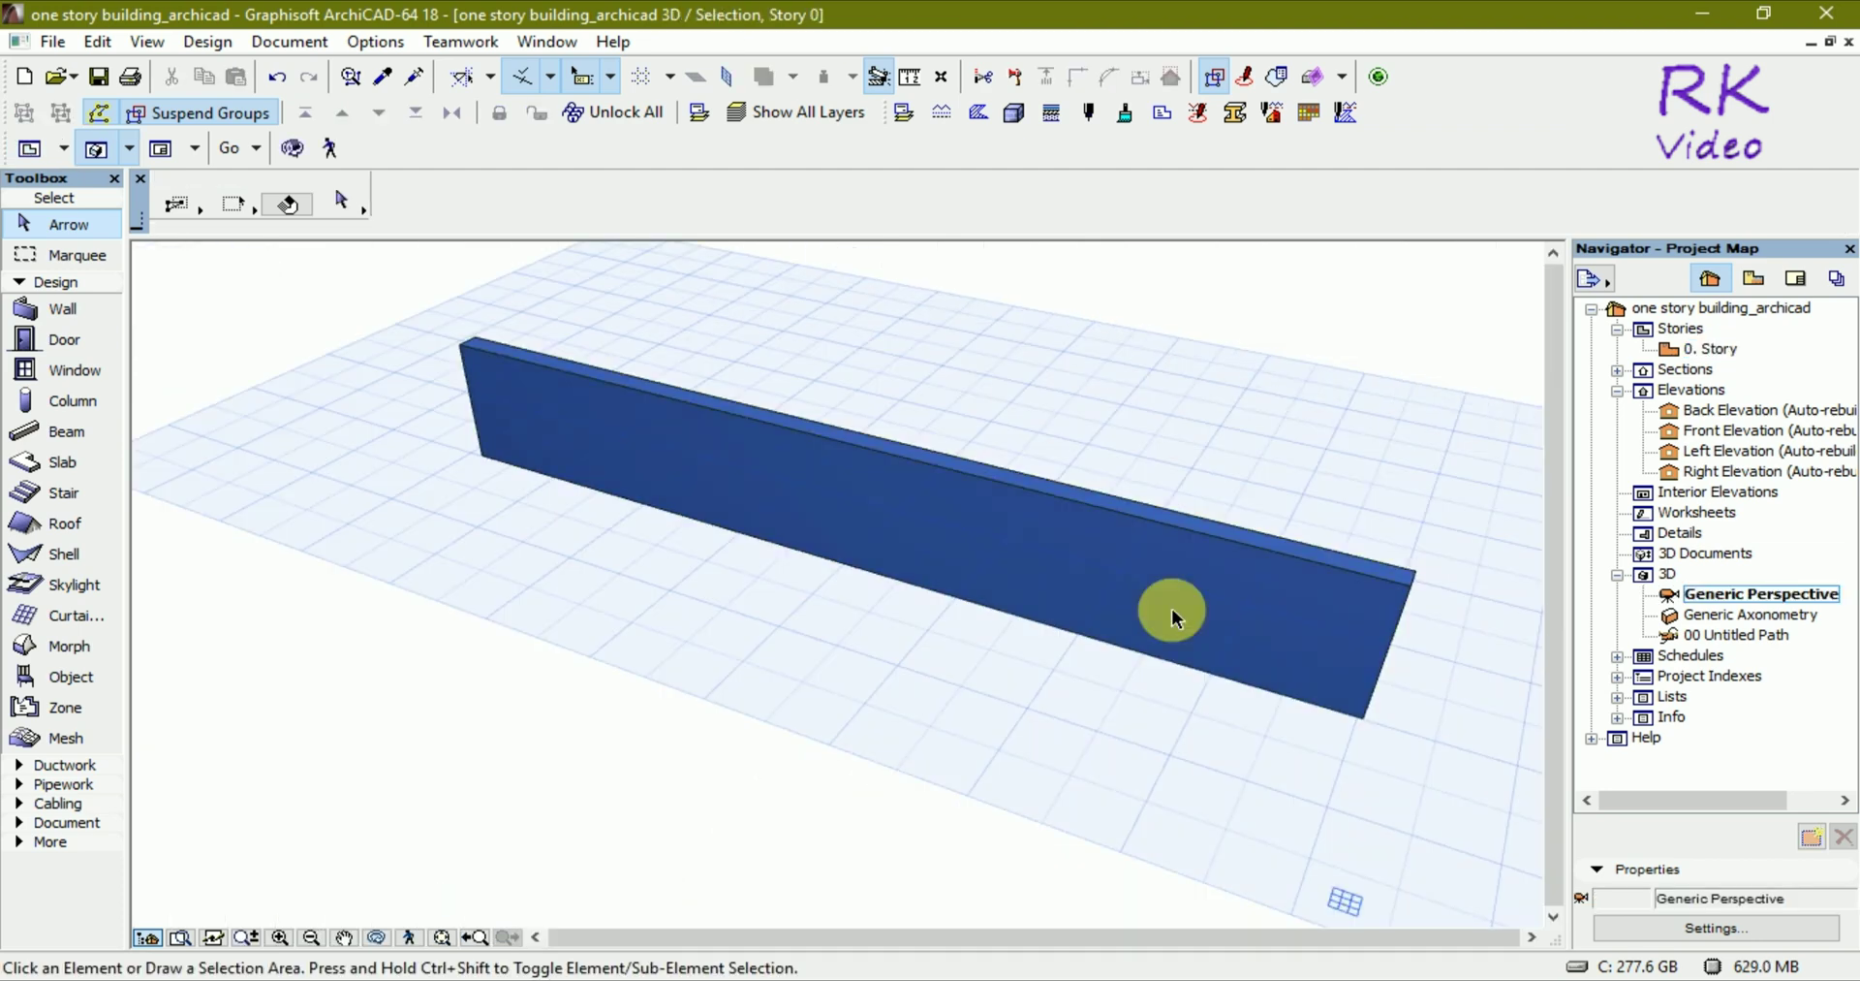
pyautogui.hotkey('ctrl', 'F5')
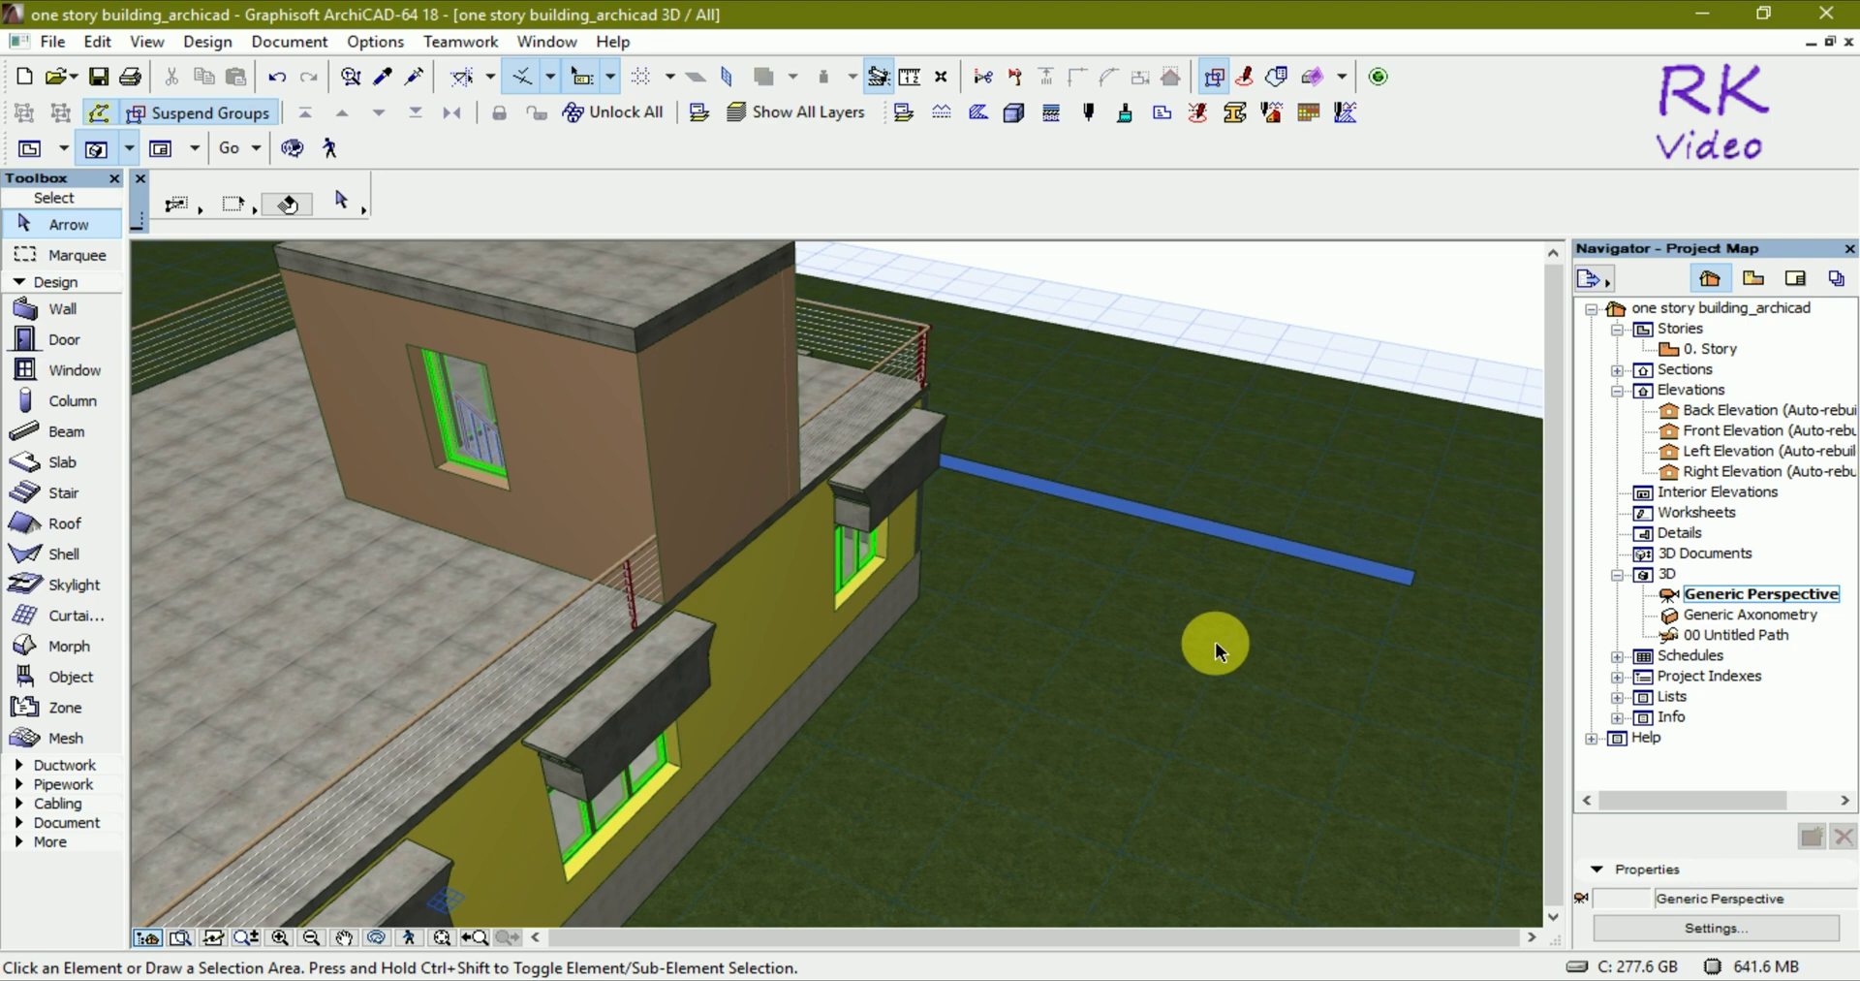
# Step: Re-apply the blue slab's settings, orbit the 3D view to inspect it, and return to the plan
pyautogui.press('F2')
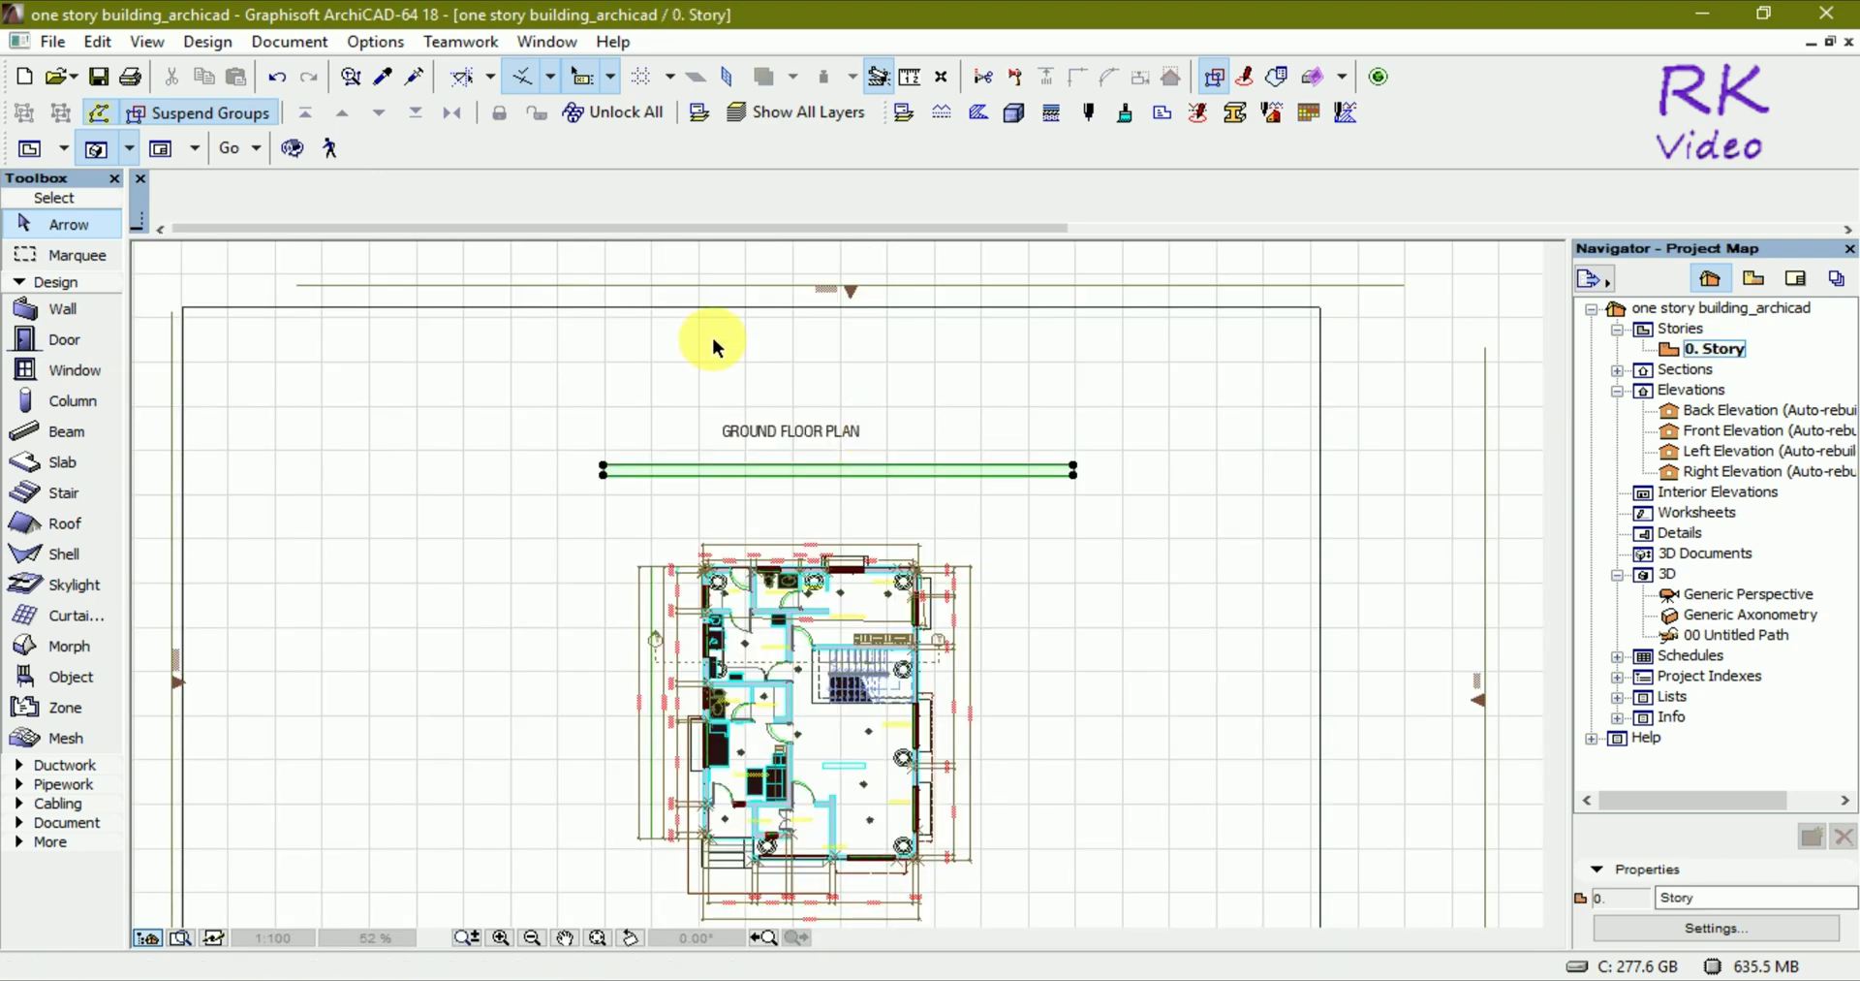
pyautogui.click(342, 201)
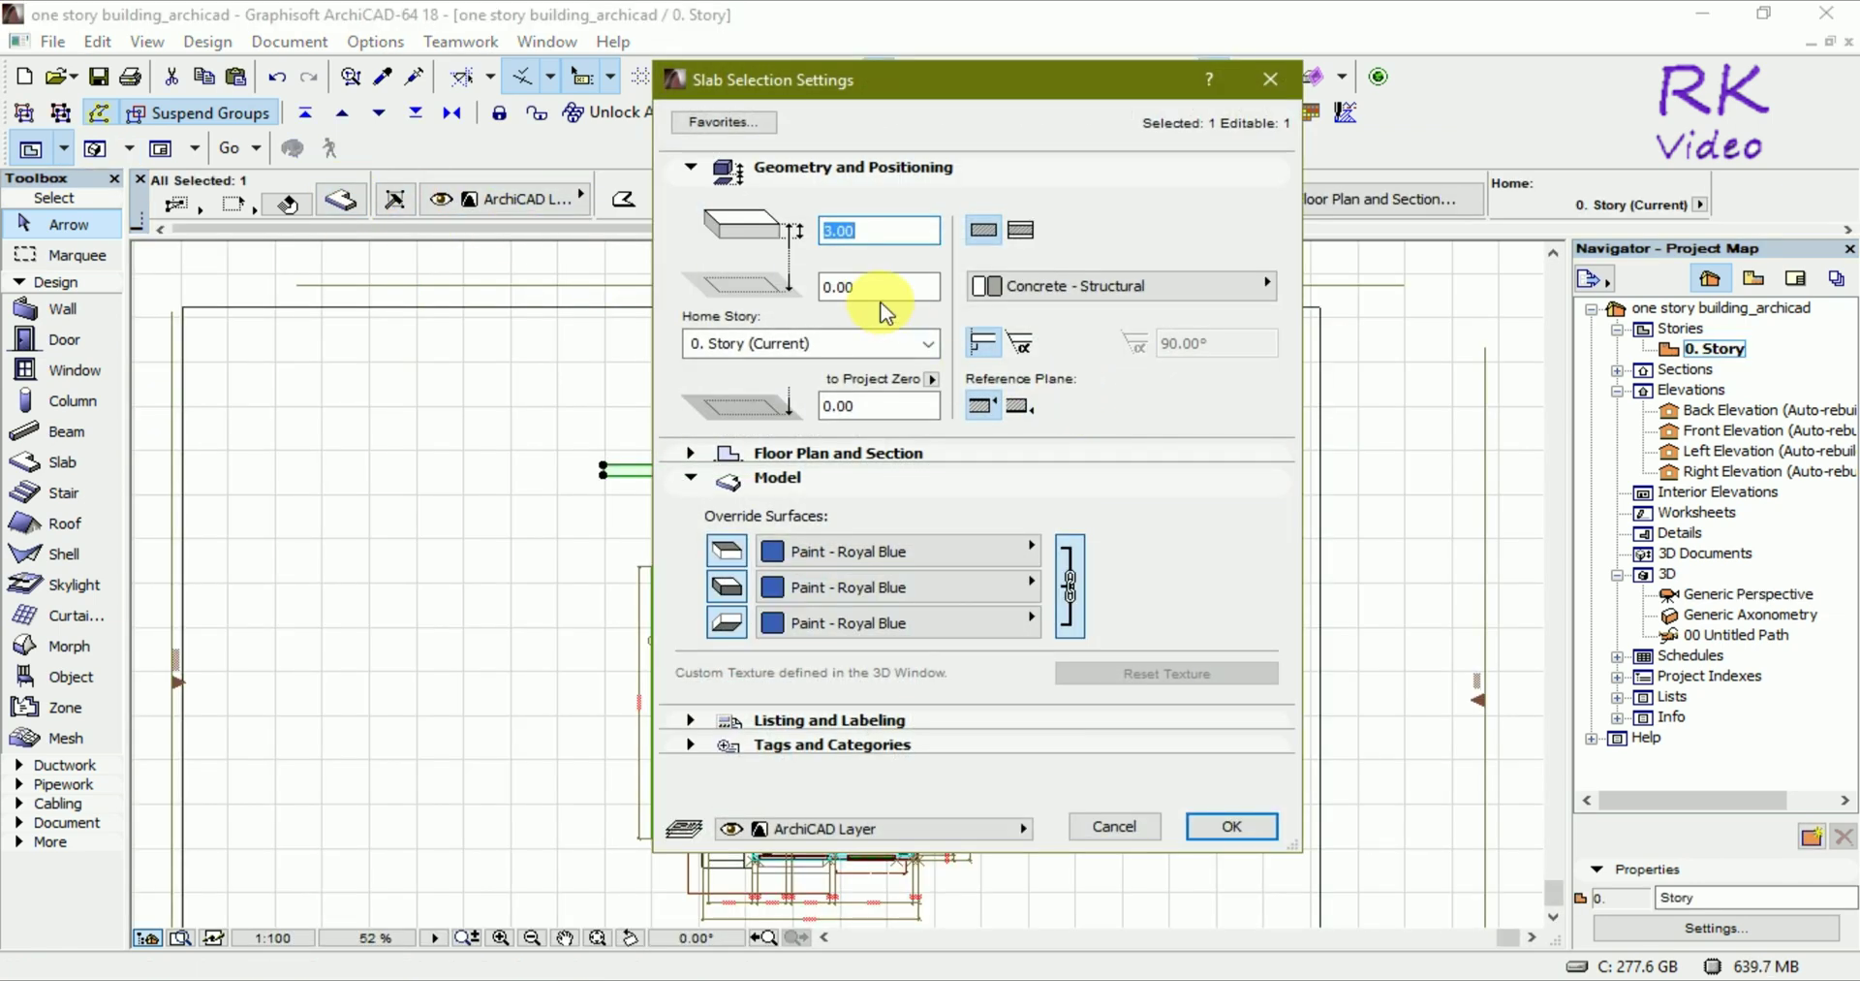
pyautogui.press('Tab')
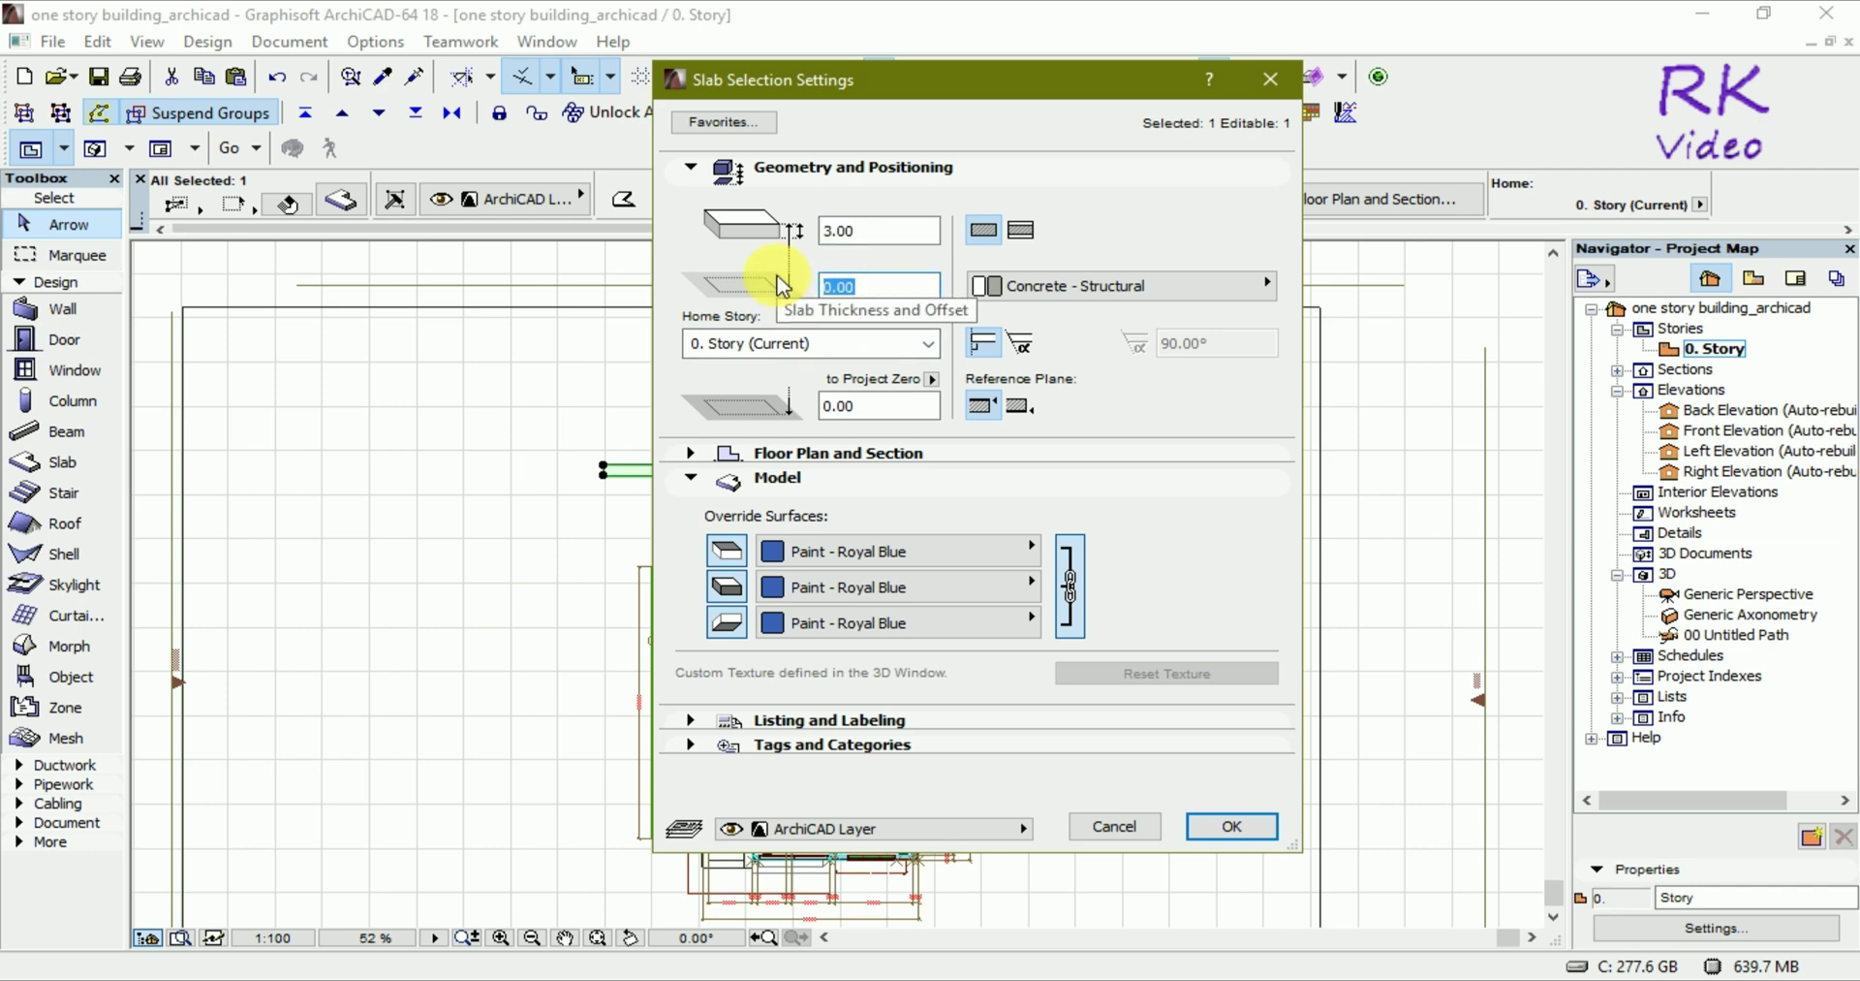
pyautogui.write('3')
pyautogui.click(1218, 826)
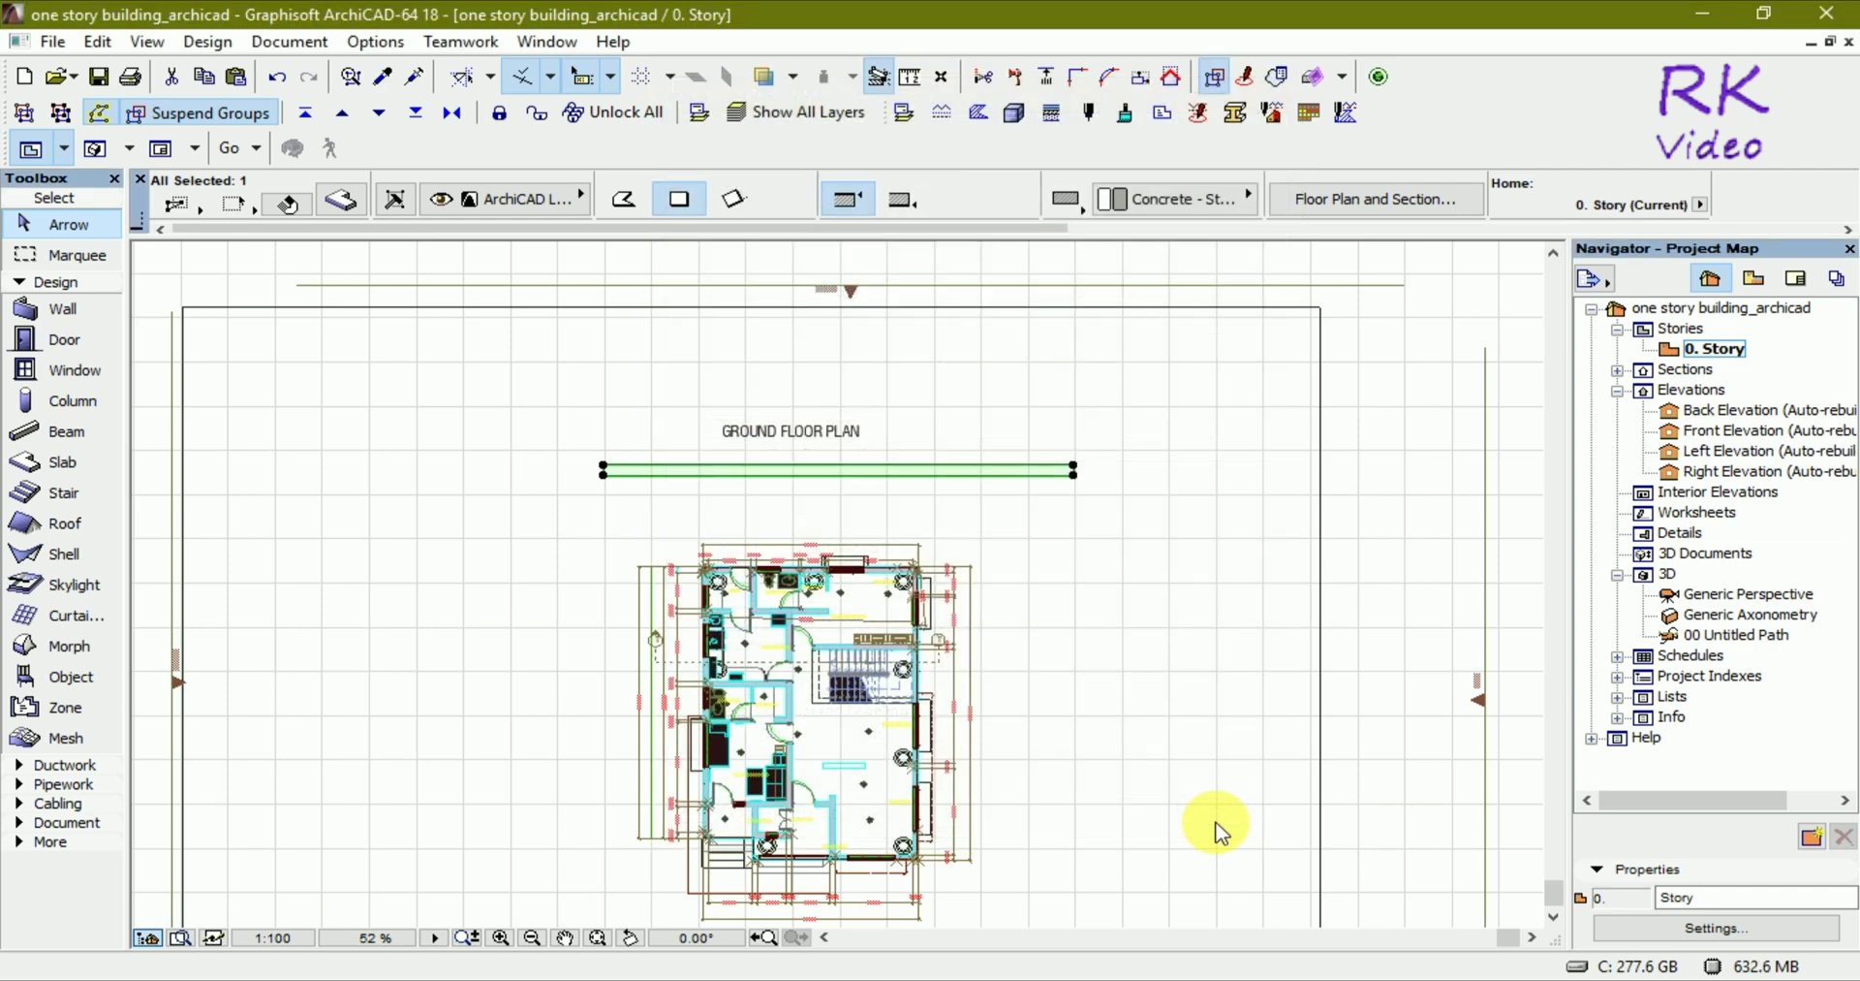
pyautogui.press('F3')
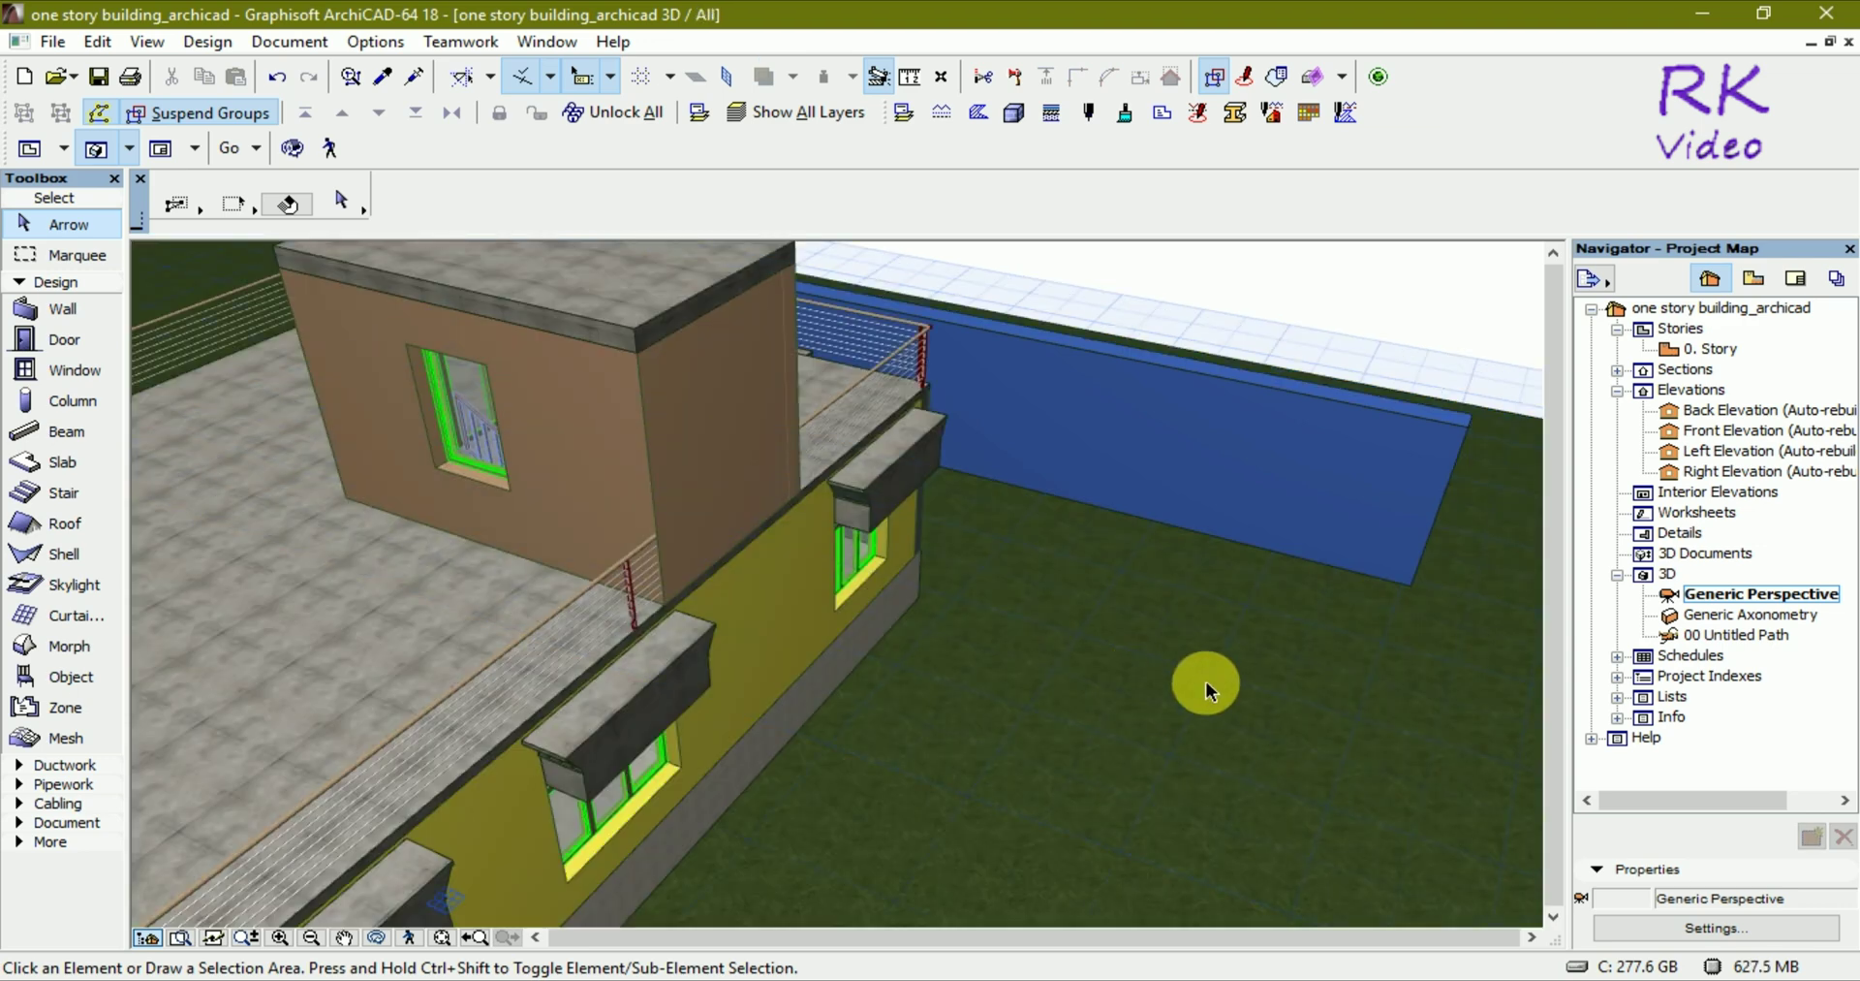
pyautogui.moveTo(1206, 682)
pyautogui.keyDown('shift'); pyautogui.mouseDown(button='middle')
pyautogui.moveTo(1295, 503)
pyautogui.moveTo(1246, 603)
pyautogui.moveTo(1164, 657)
pyautogui.moveTo(1171, 677)
pyautogui.moveTo(1266, 668)
pyautogui.mouseUp(button='middle'); pyautogui.keyUp('shift')
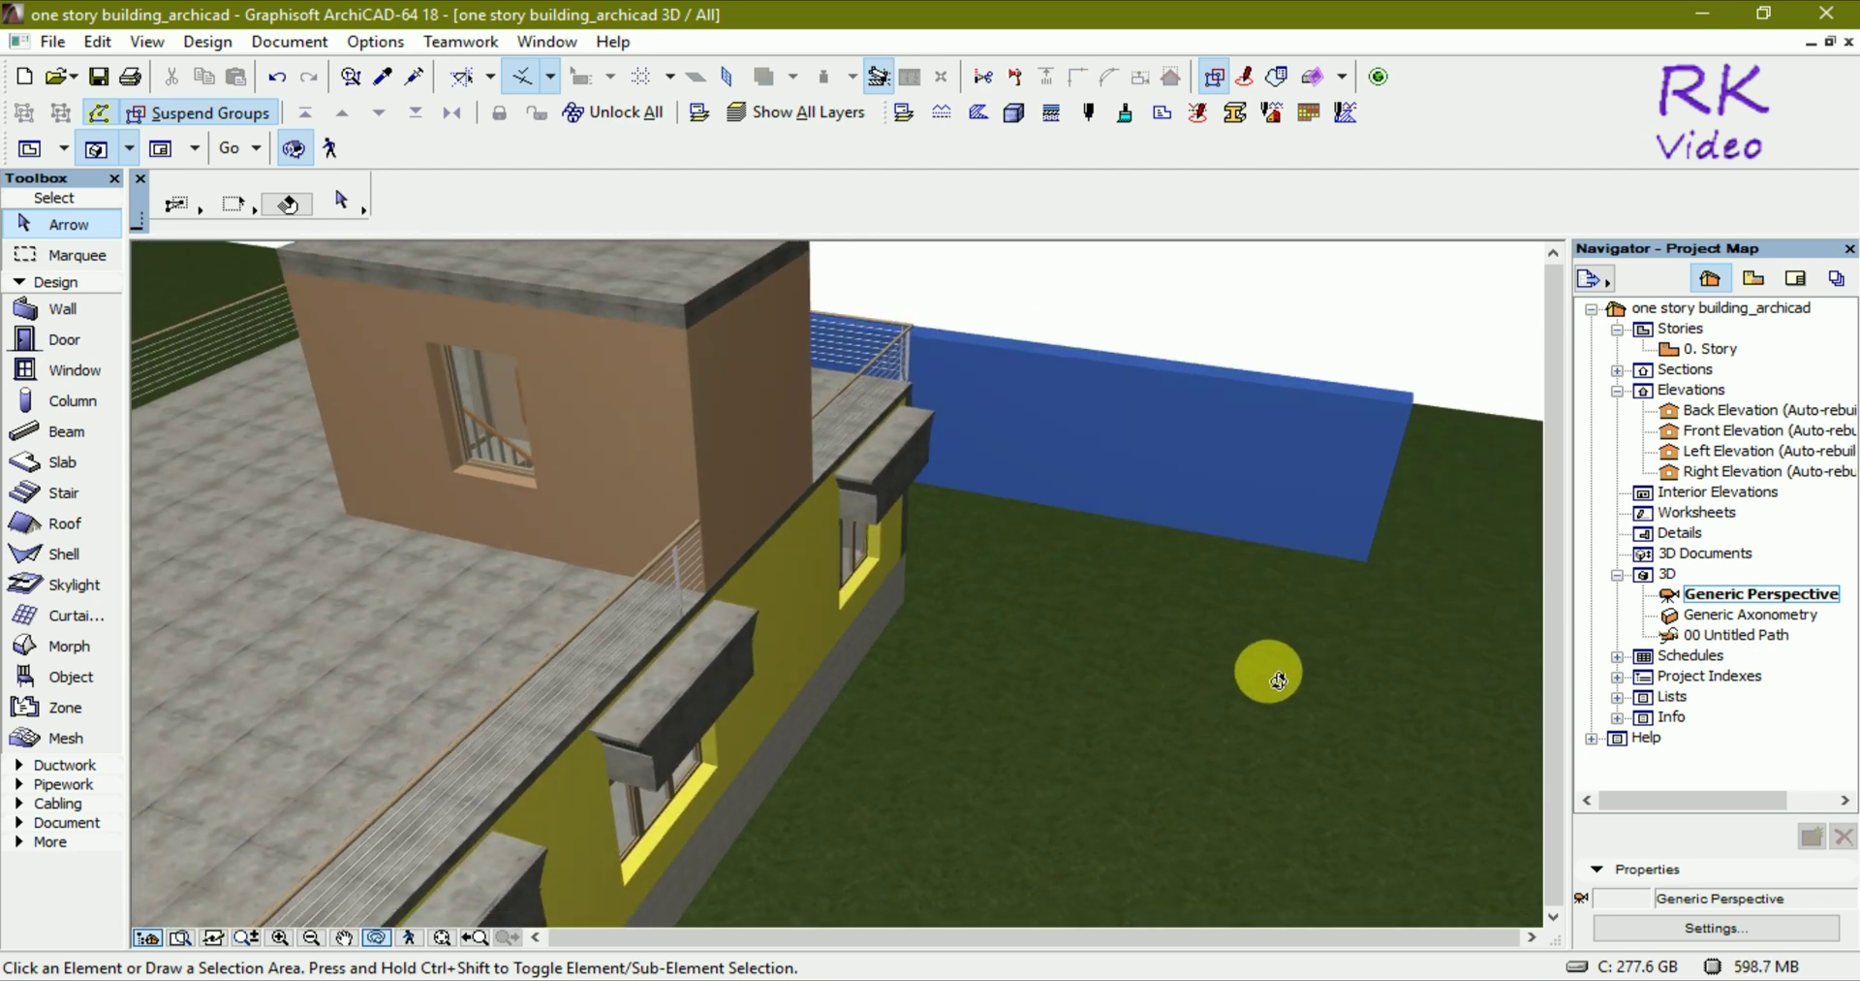
pyautogui.press('F2')
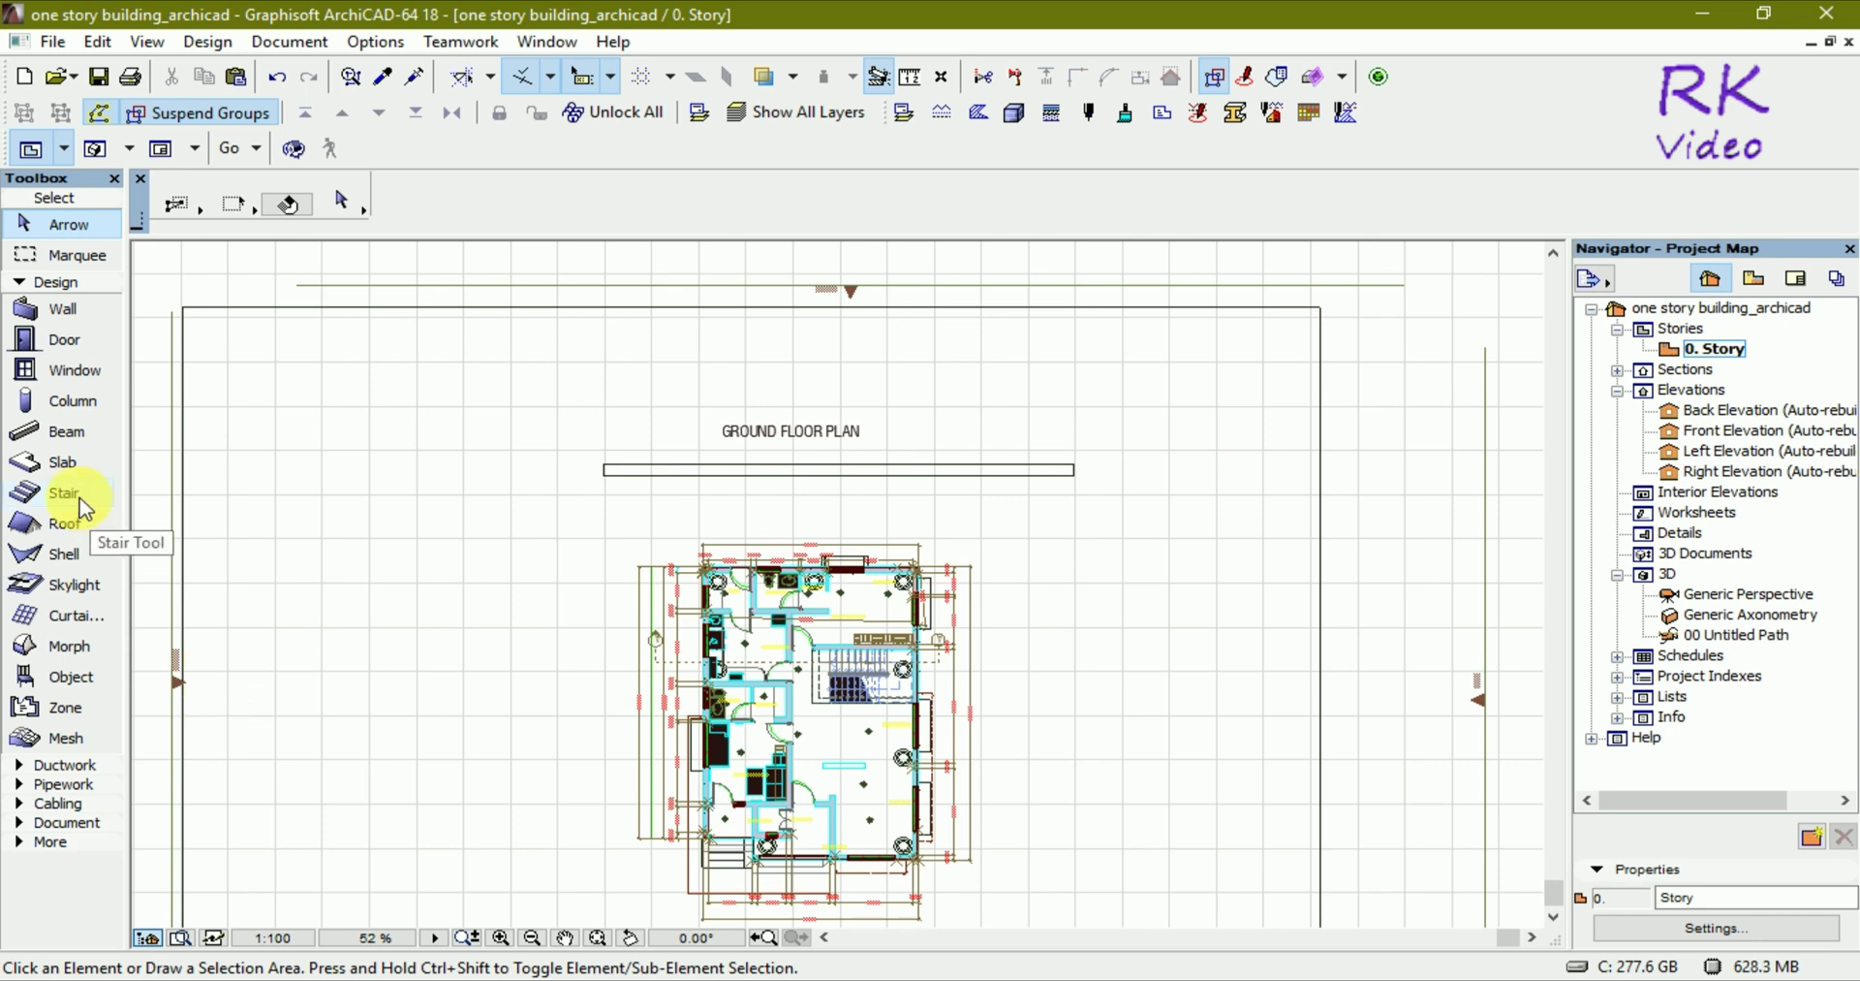
# Step: Draw the boundary slabs around the site and orbit the 3D view to check them from the front
pyautogui.click(69, 463)
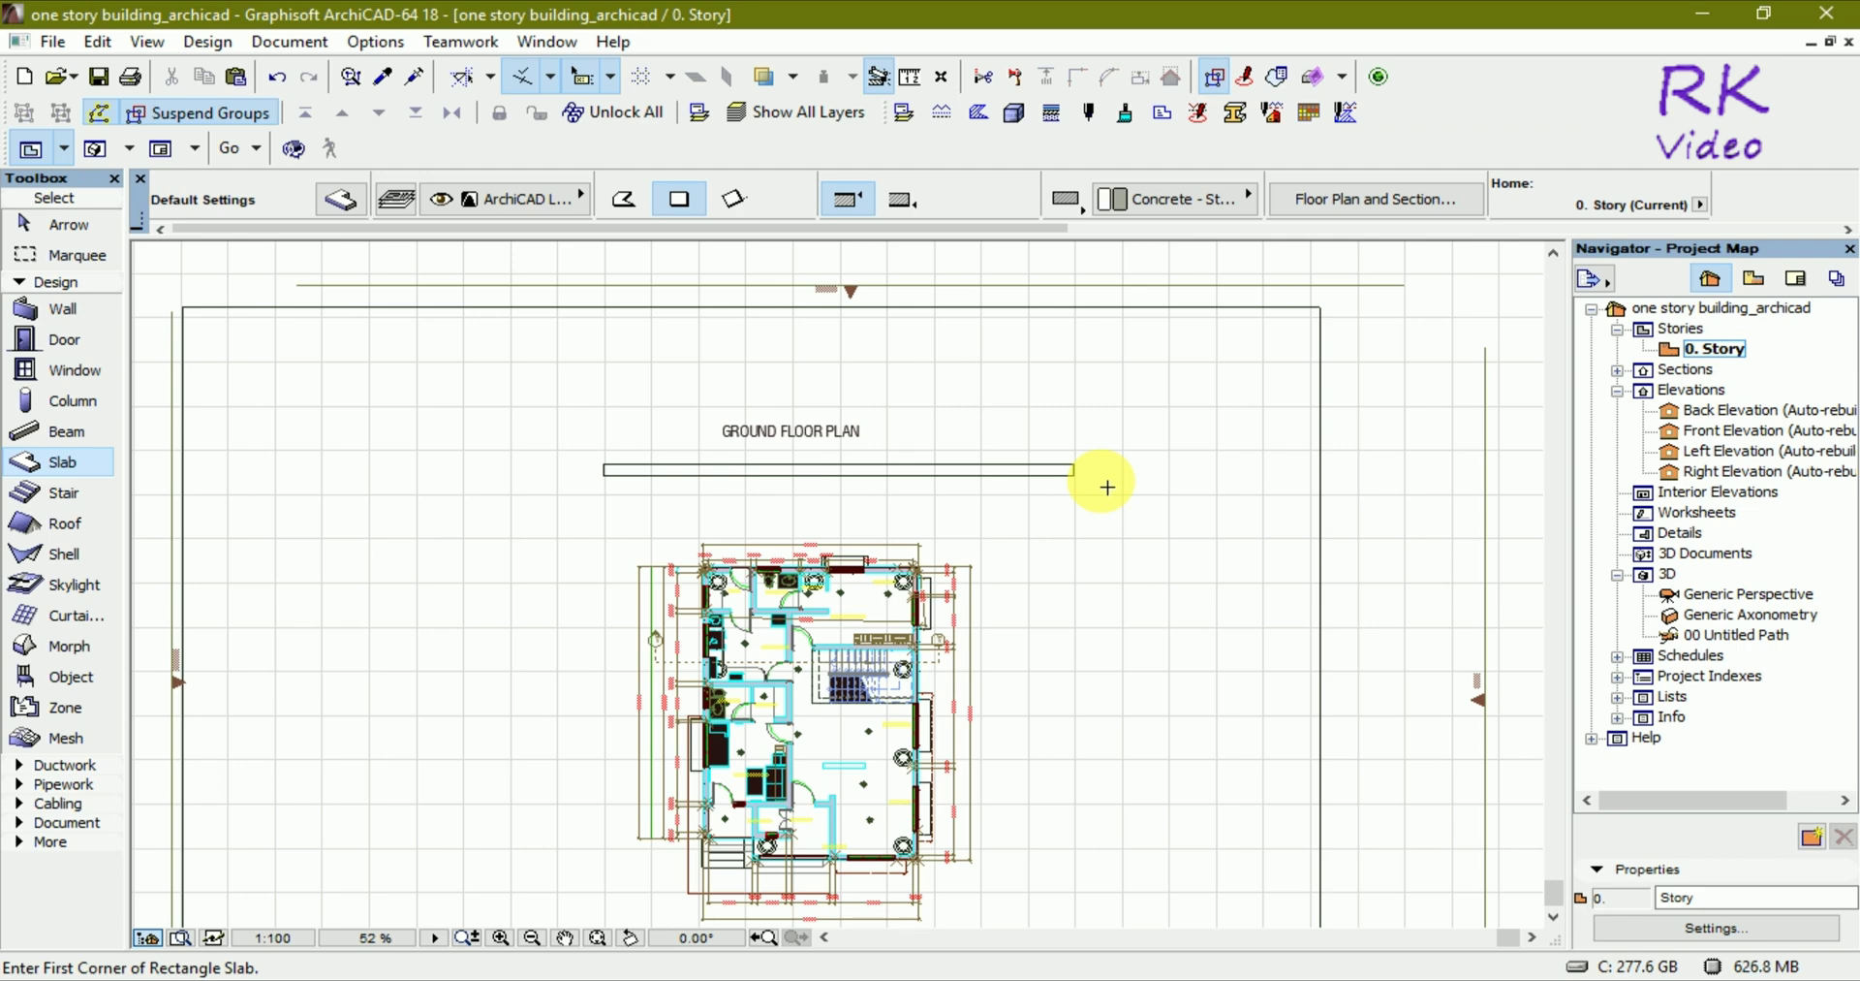
pyautogui.press('F3')
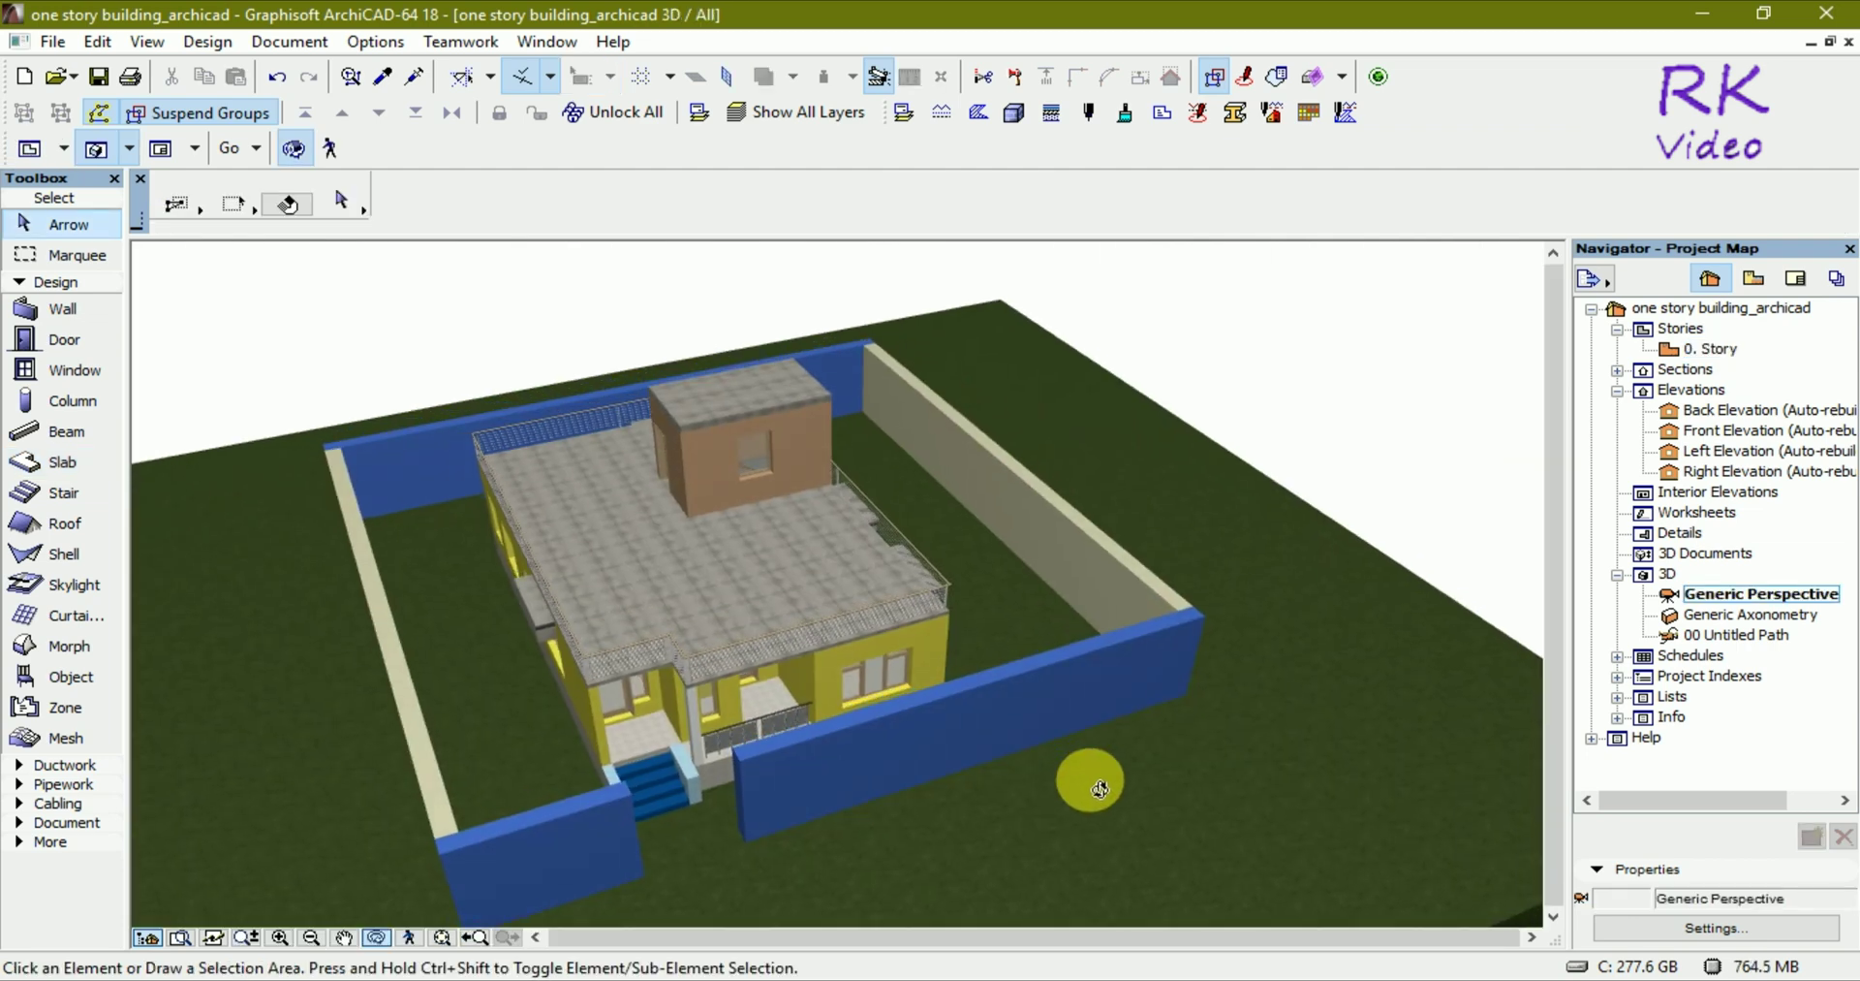
pyautogui.moveTo(1092, 776)
pyautogui.keyDown('shift'); pyautogui.mouseDown(button='middle')
pyautogui.moveTo(947, 760)
pyautogui.moveTo(961, 817)
pyautogui.moveTo(1113, 764)
pyautogui.moveTo(1189, 771)
pyautogui.moveTo(1105, 751)
pyautogui.moveTo(831, 781)
pyautogui.moveTo(845, 789)
pyautogui.mouseUp(button='middle'); pyautogui.keyUp('shift')
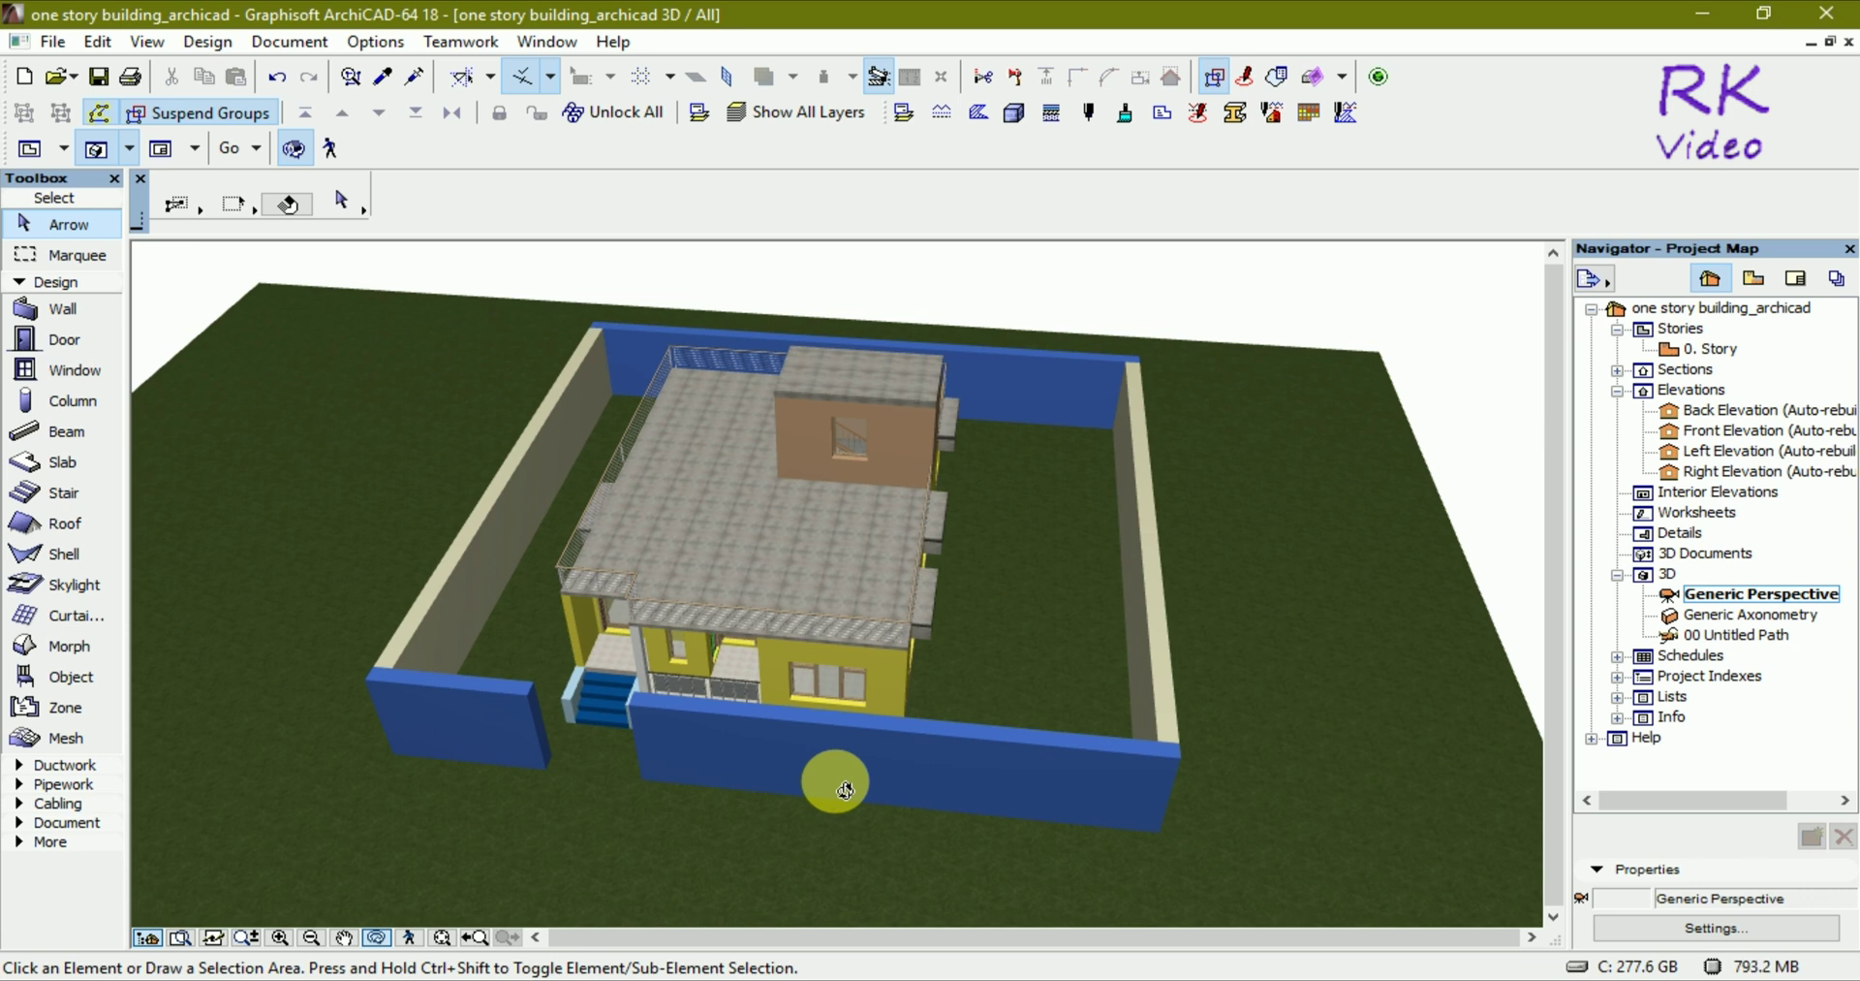
pyautogui.keyDown('shift'); pyautogui.moveTo(844, 790); pyautogui.dragTo(897, 773, button='middle'); pyautogui.keyUp('shift')
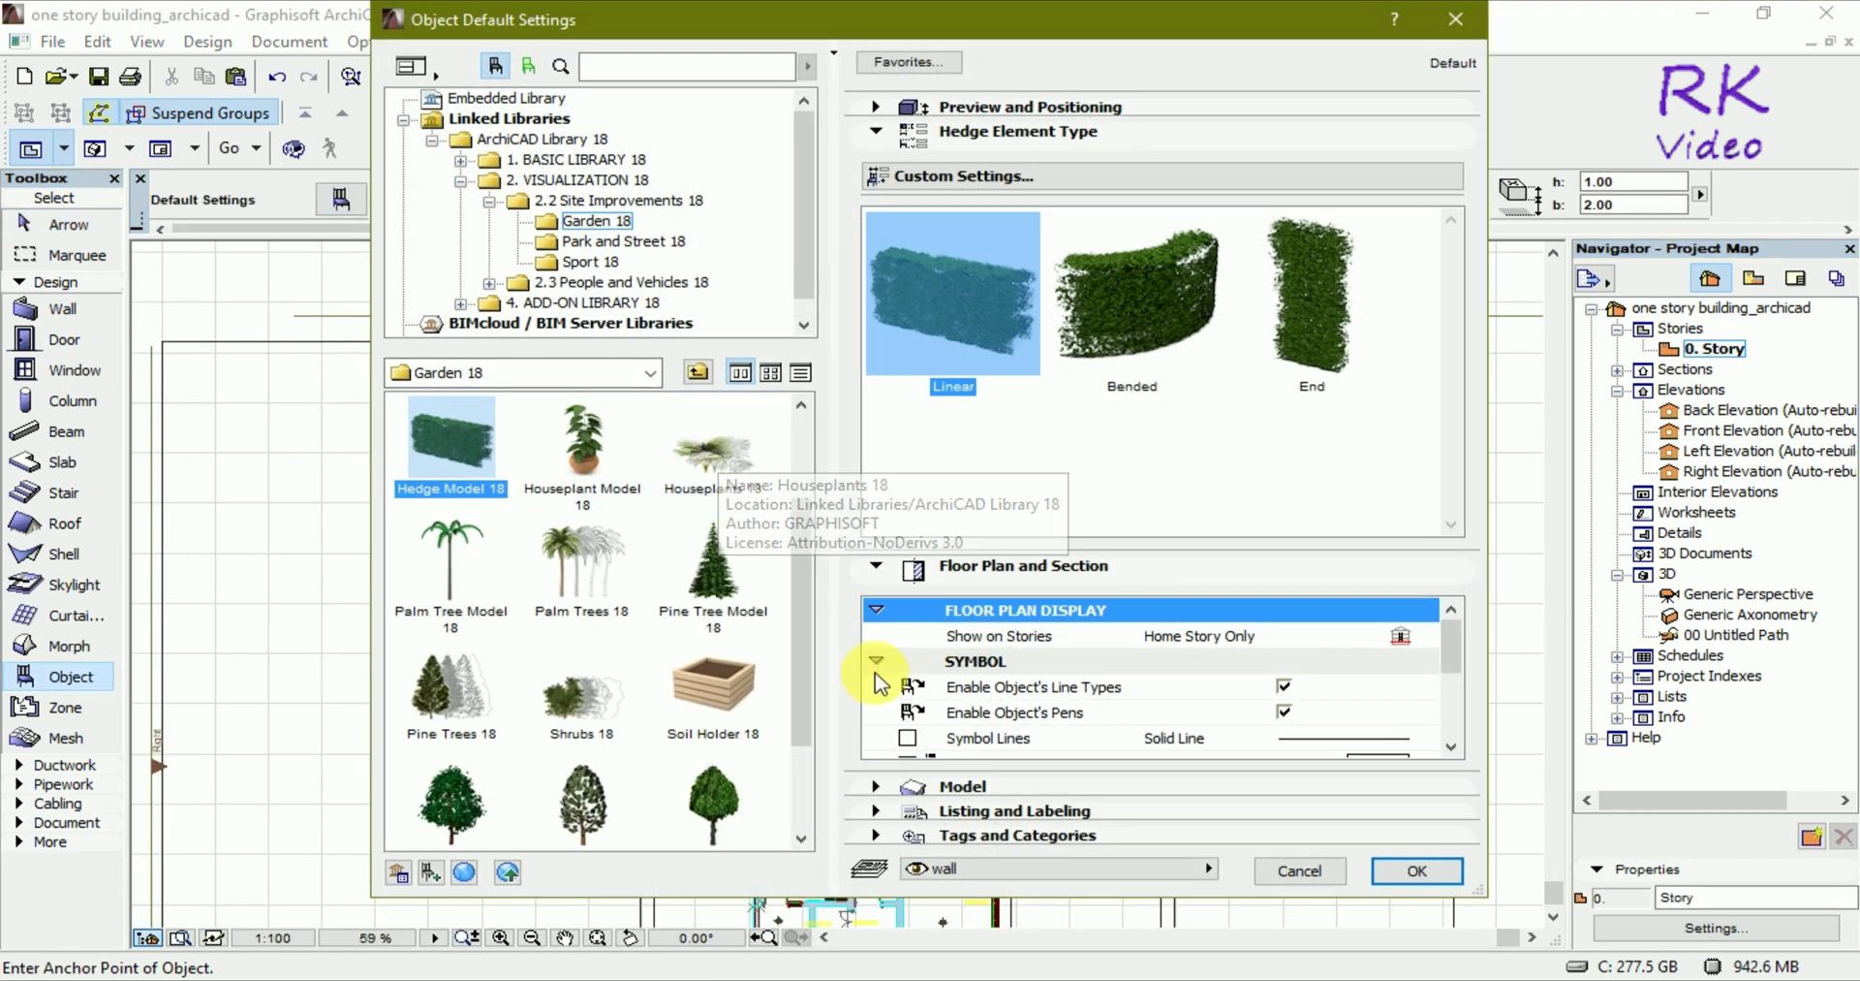
# Step: Choose Houseplant Model 18 and place three houseplants along the top of the boundary
pyautogui.click(579, 457)
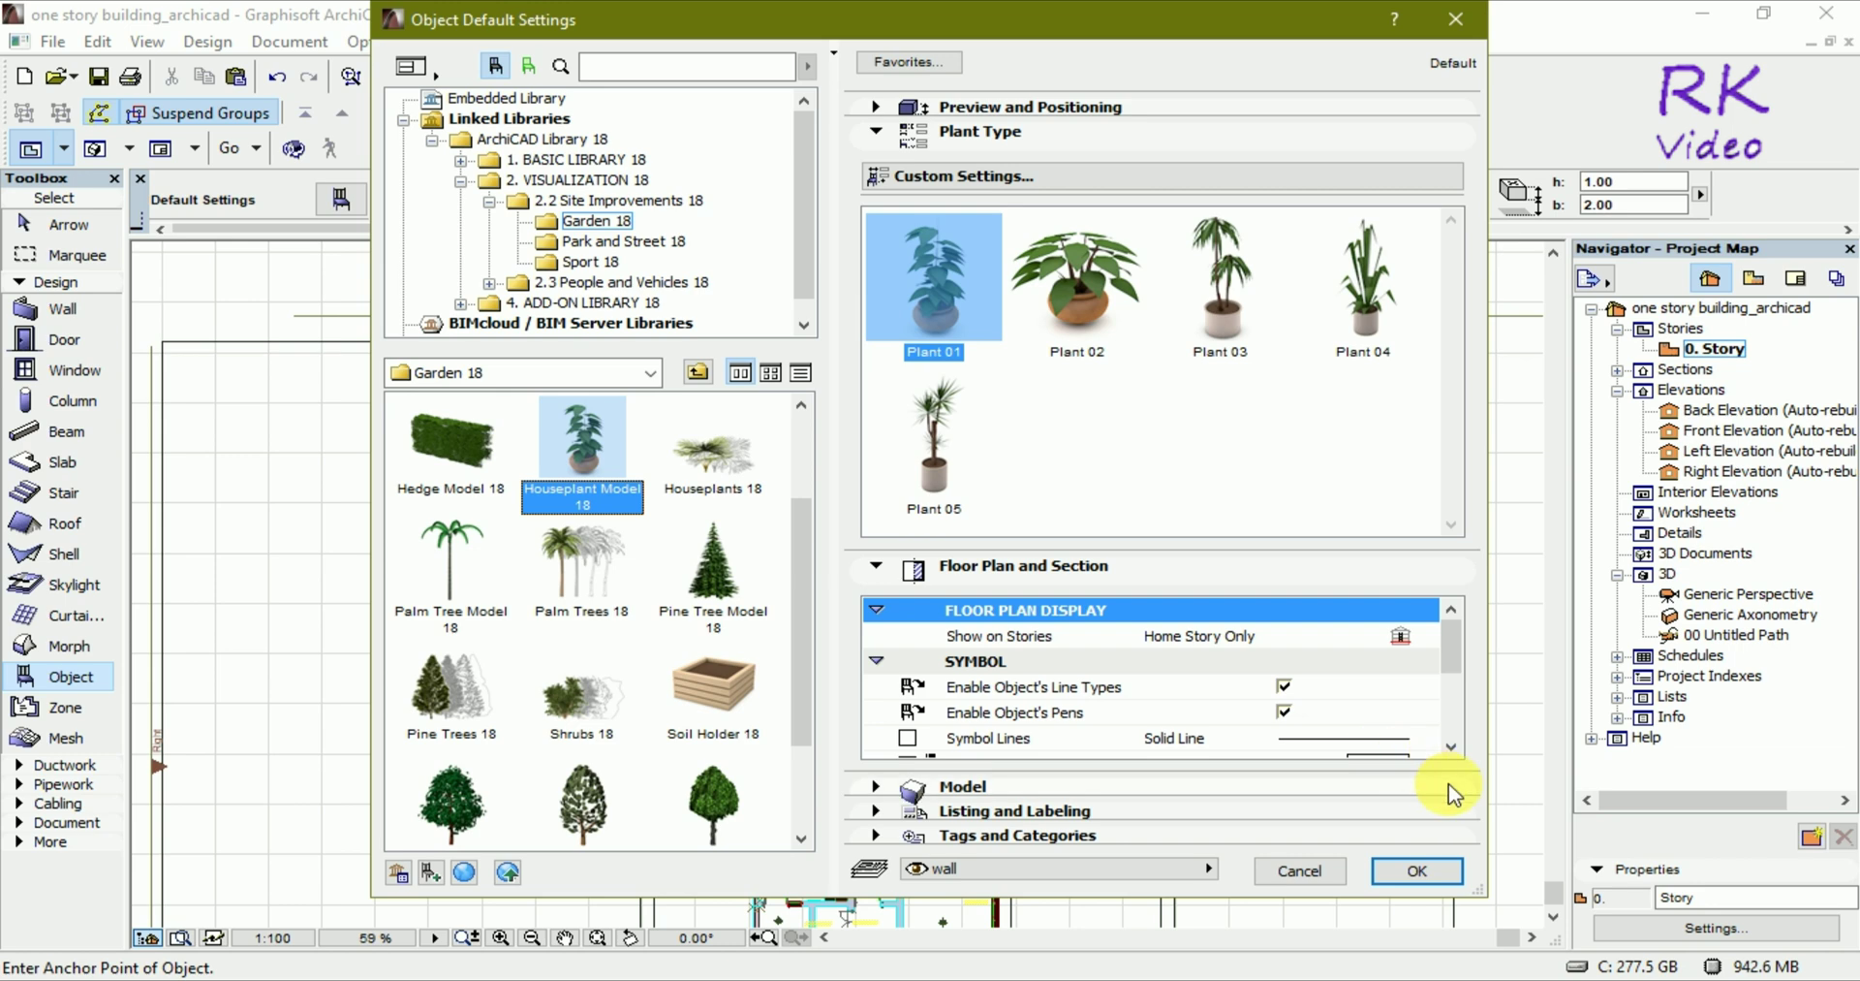
pyautogui.click(1418, 870)
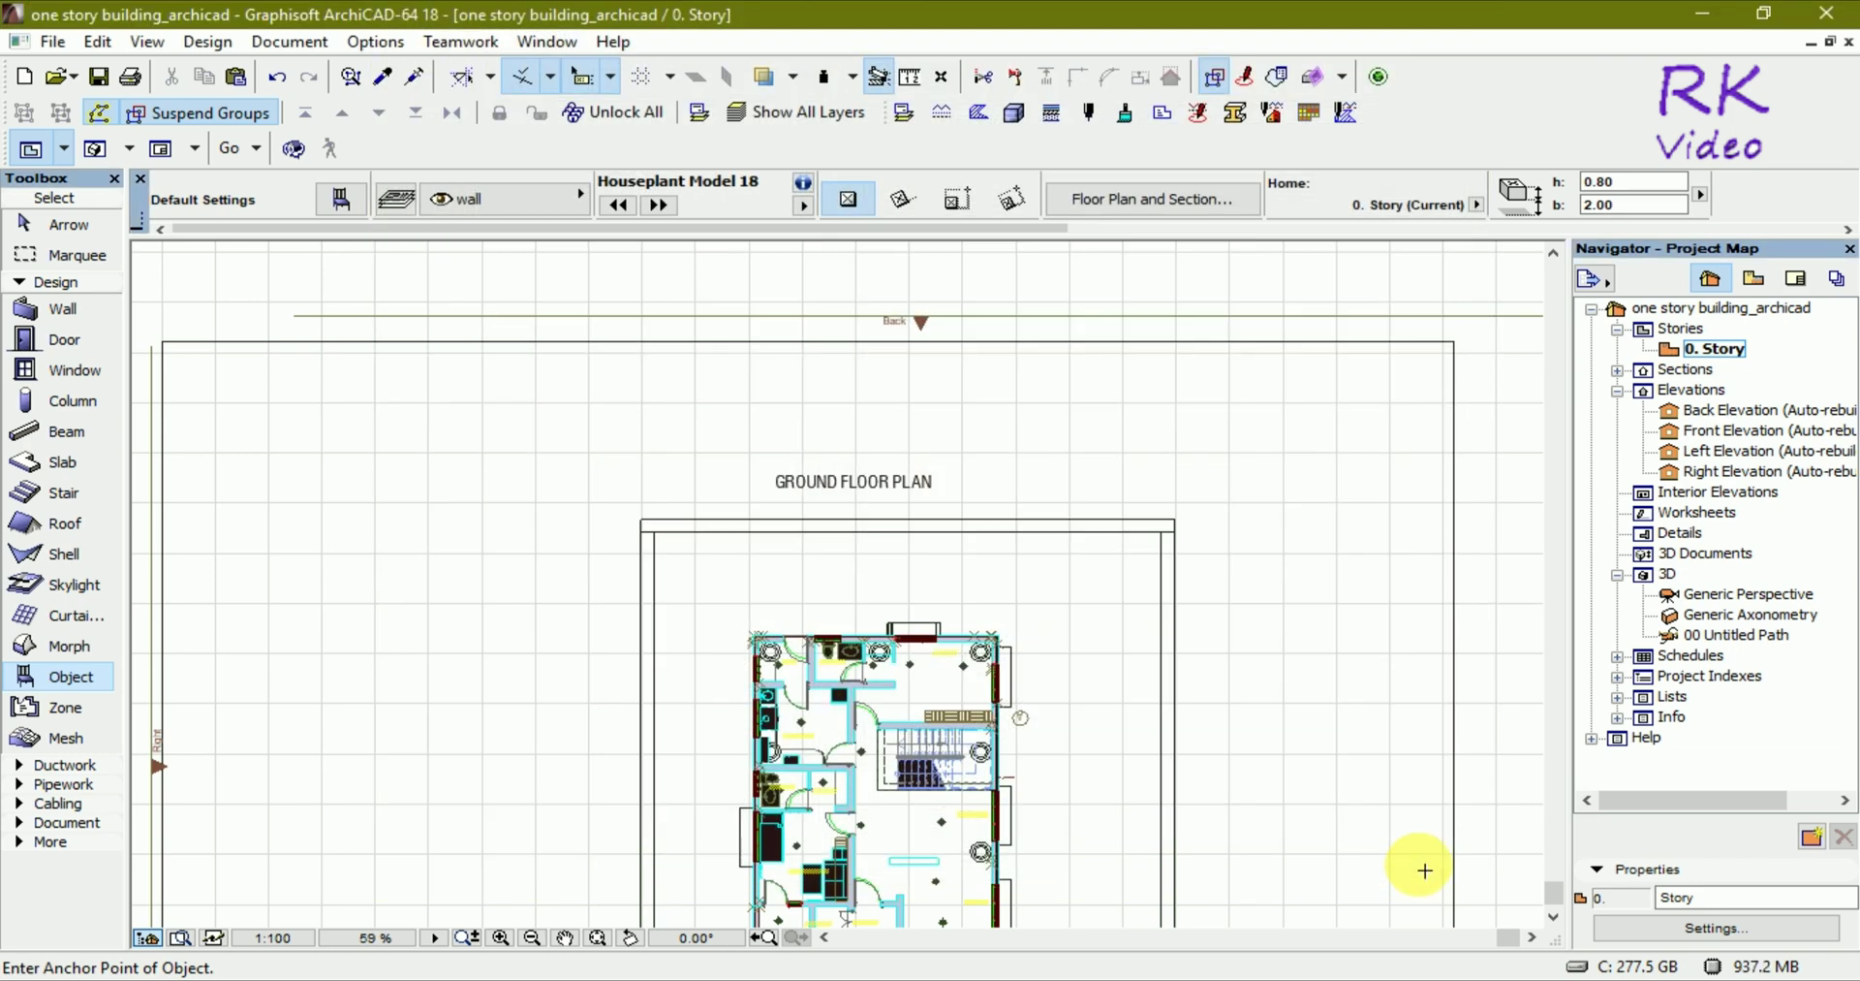
pyautogui.click(694, 563)
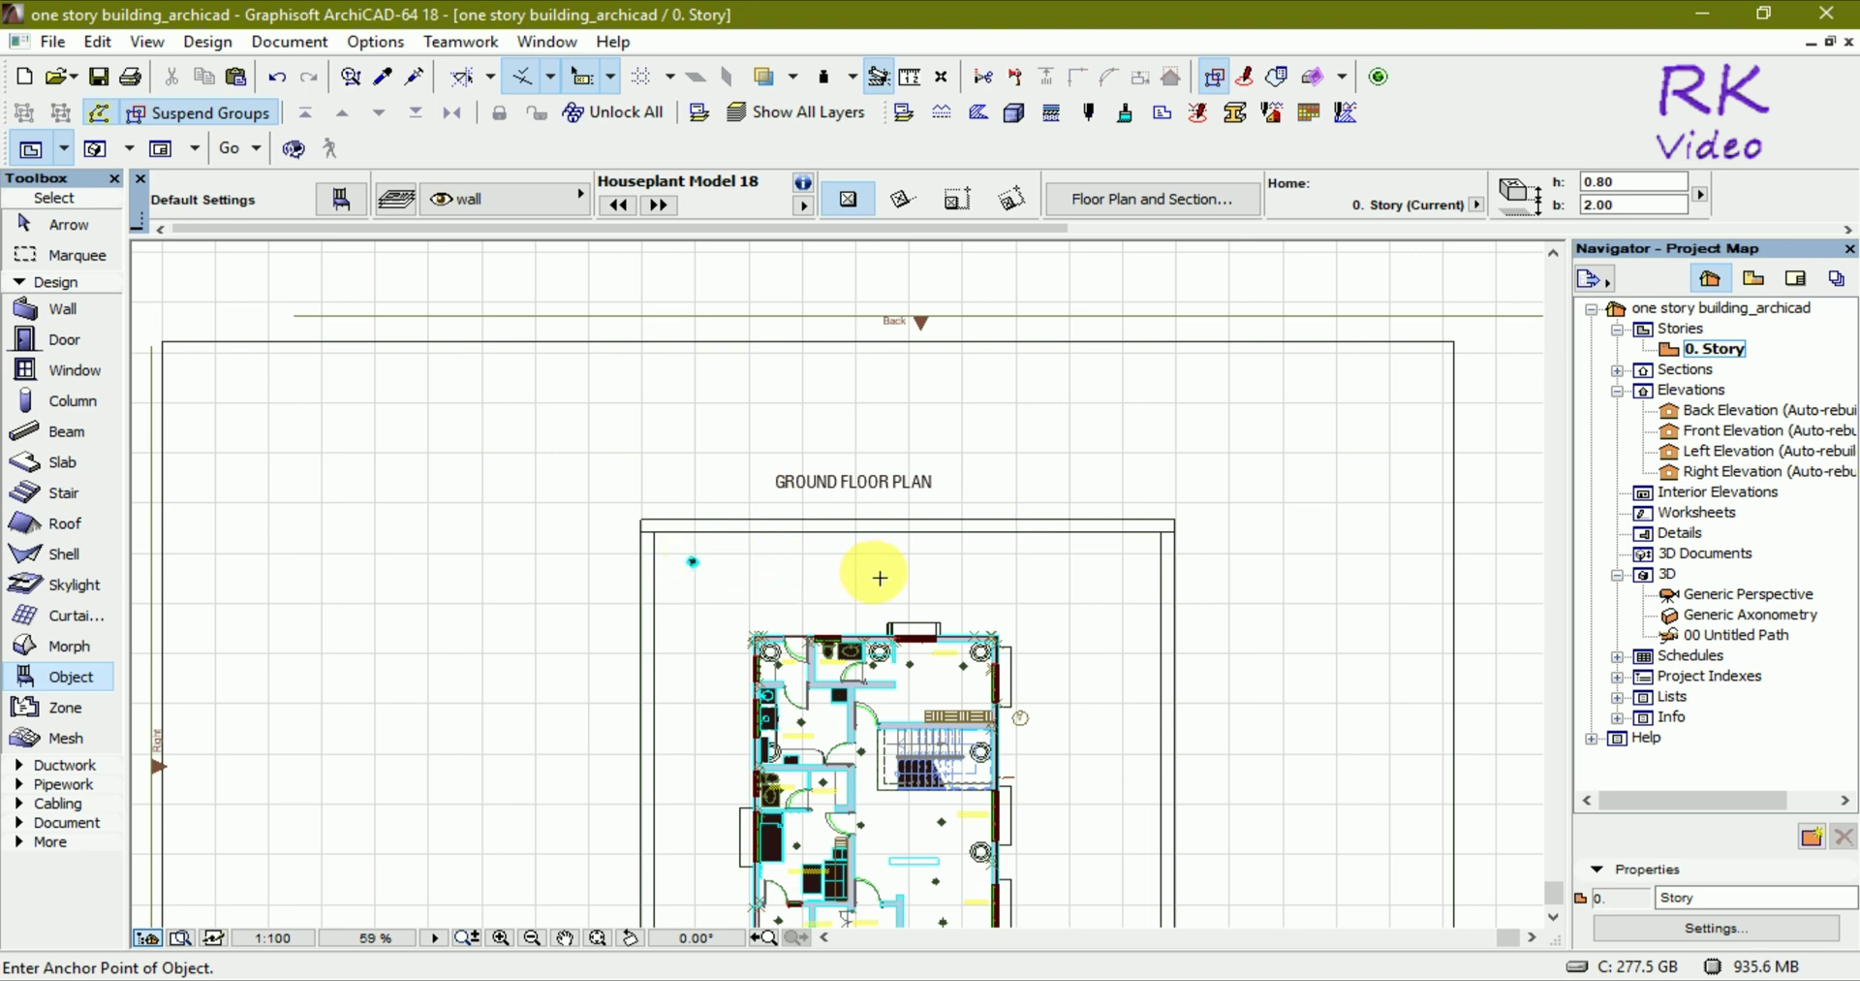
pyautogui.click(1136, 562)
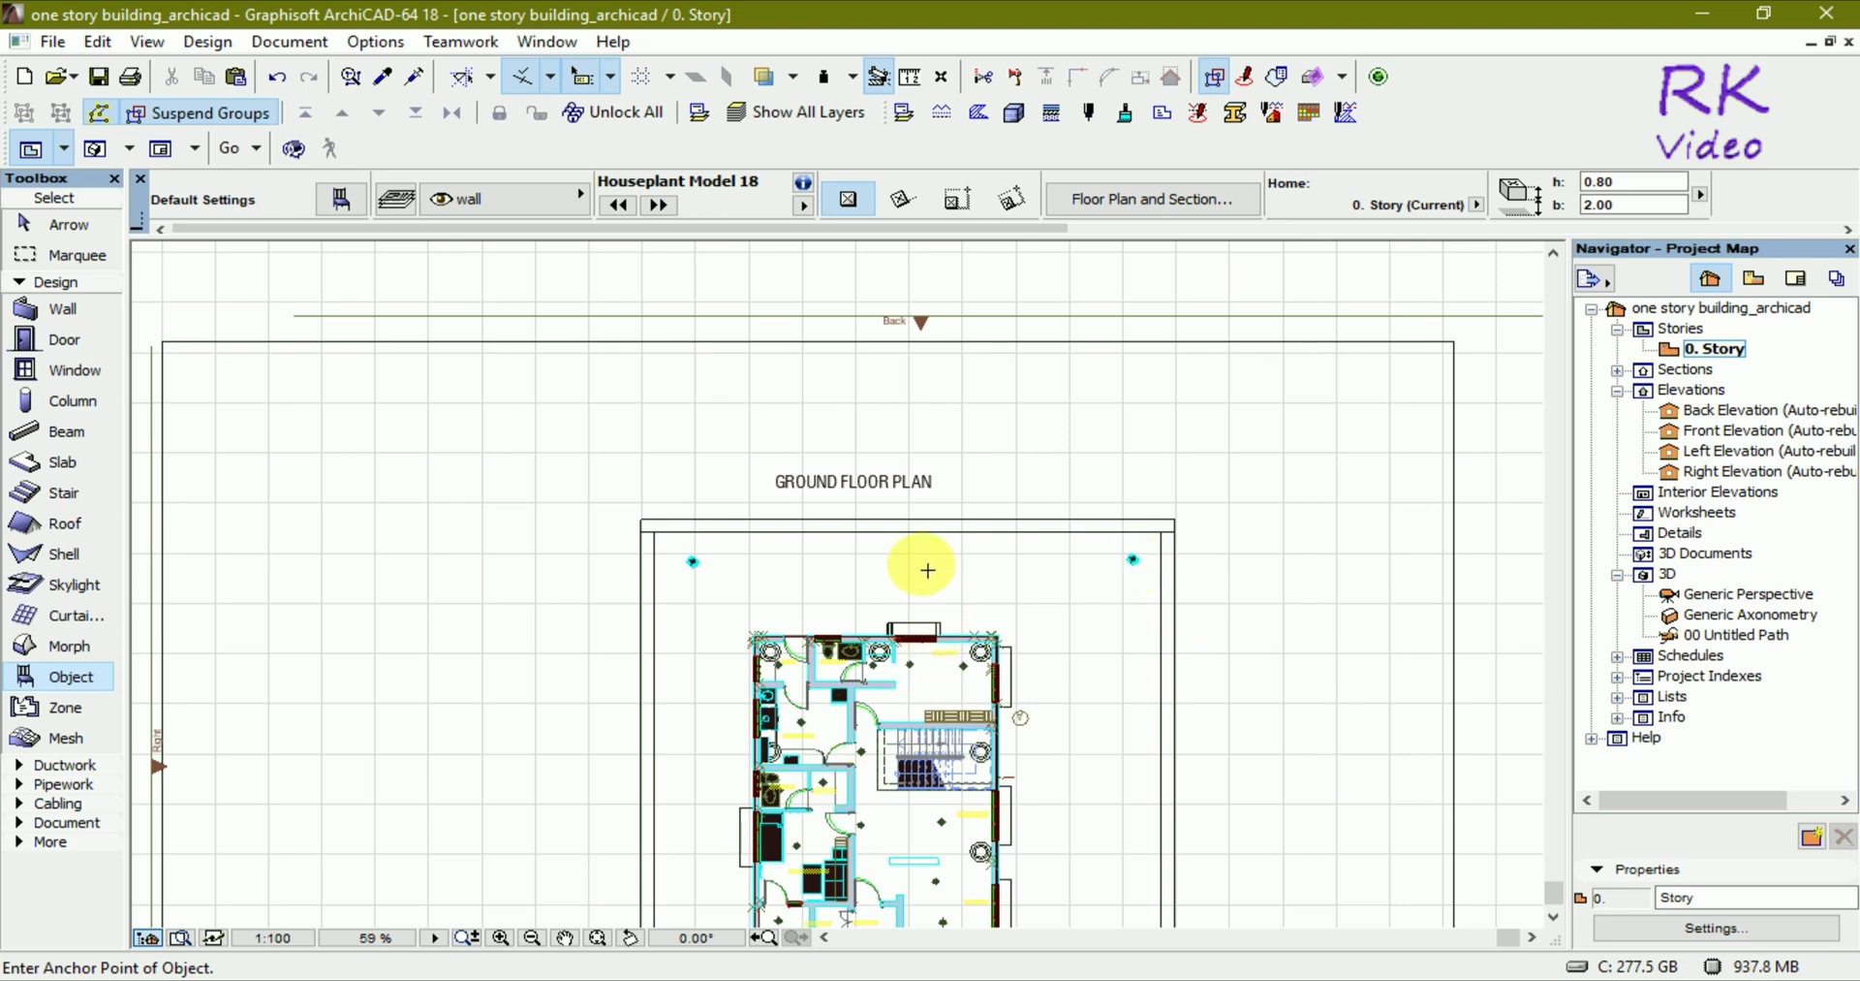
pyautogui.click(923, 569)
# Step: Place two houseplants on each side of the house, then view the 3D perspective
pyautogui.scroll(-2, 1004, 494)
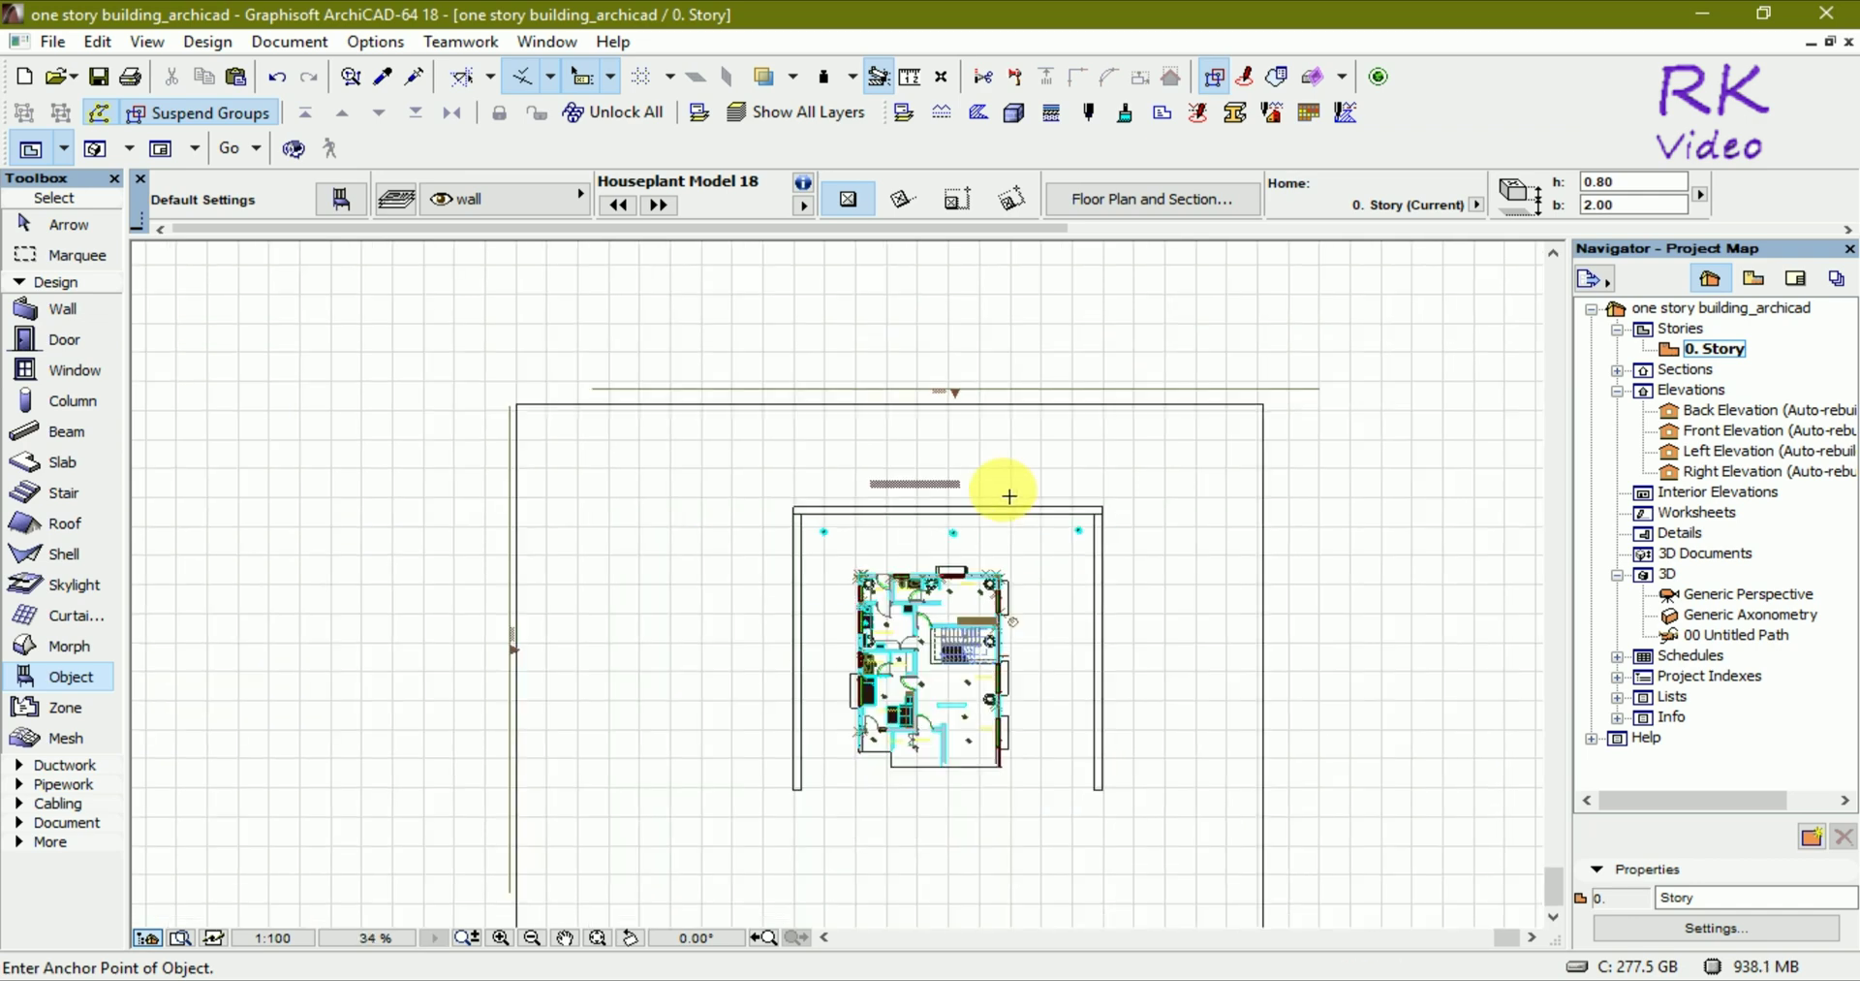
pyautogui.click(1087, 637)
pyautogui.click(1088, 749)
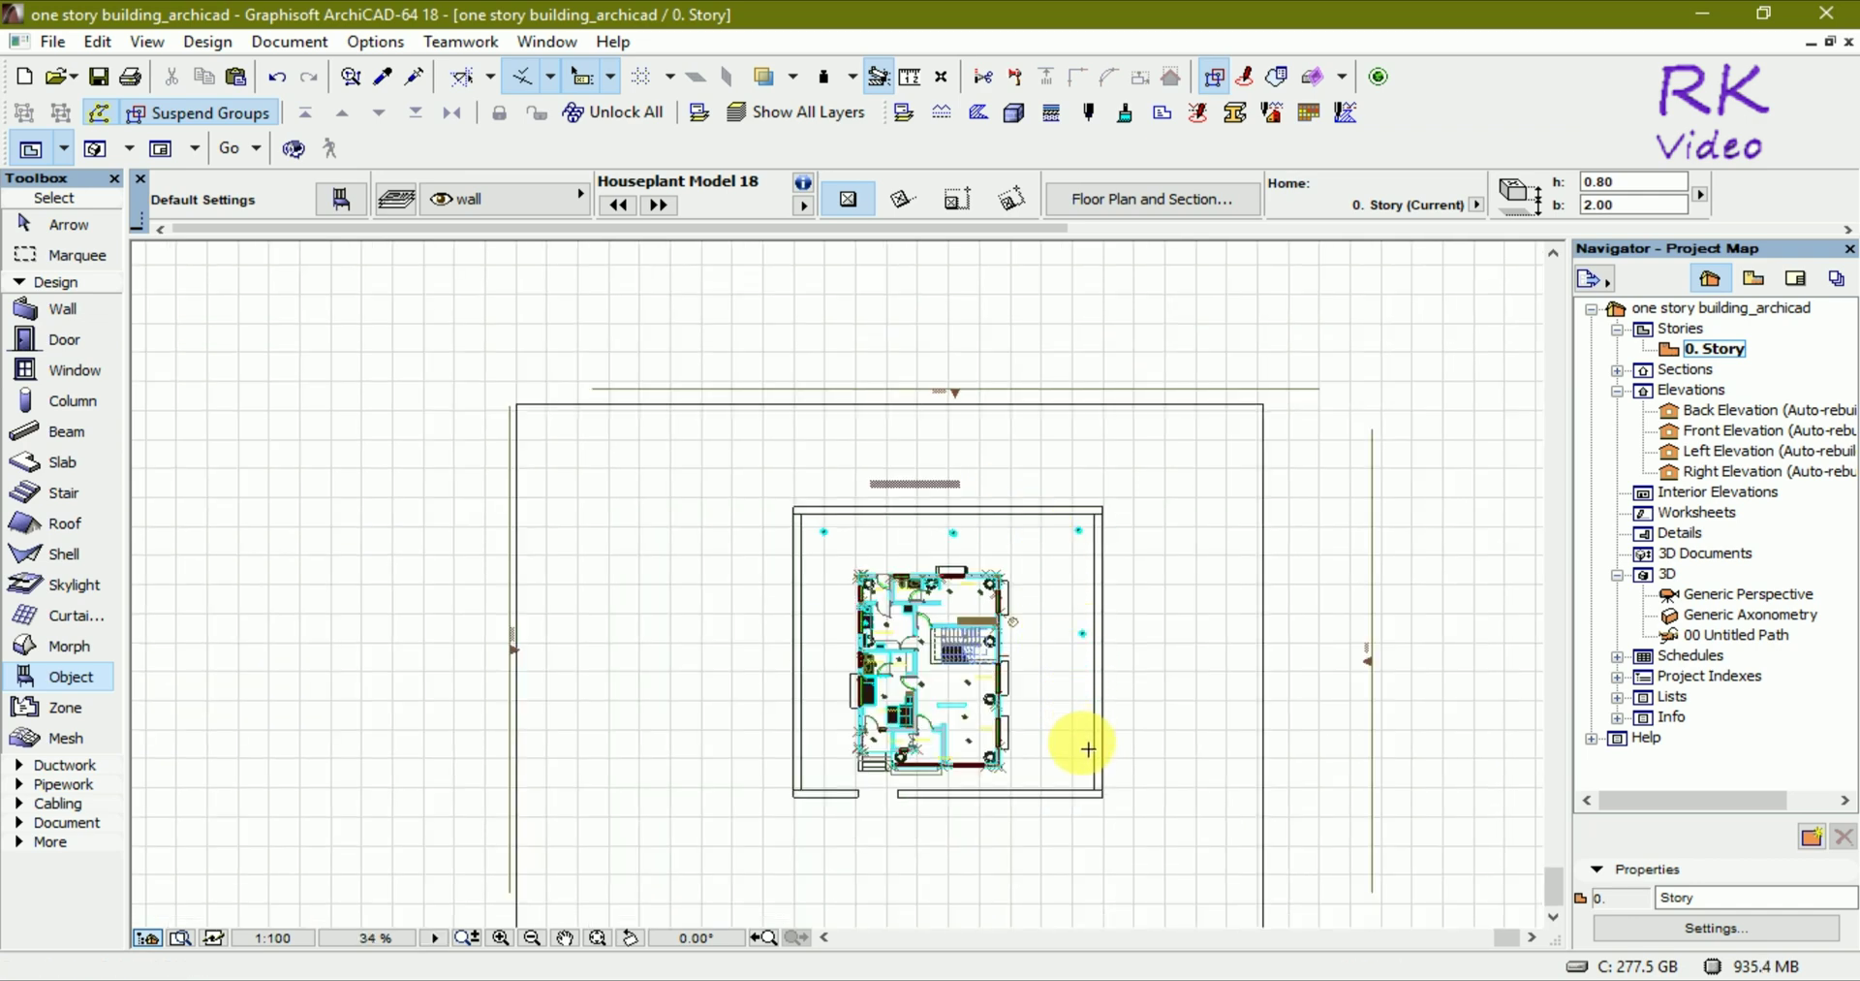
pyautogui.click(829, 650)
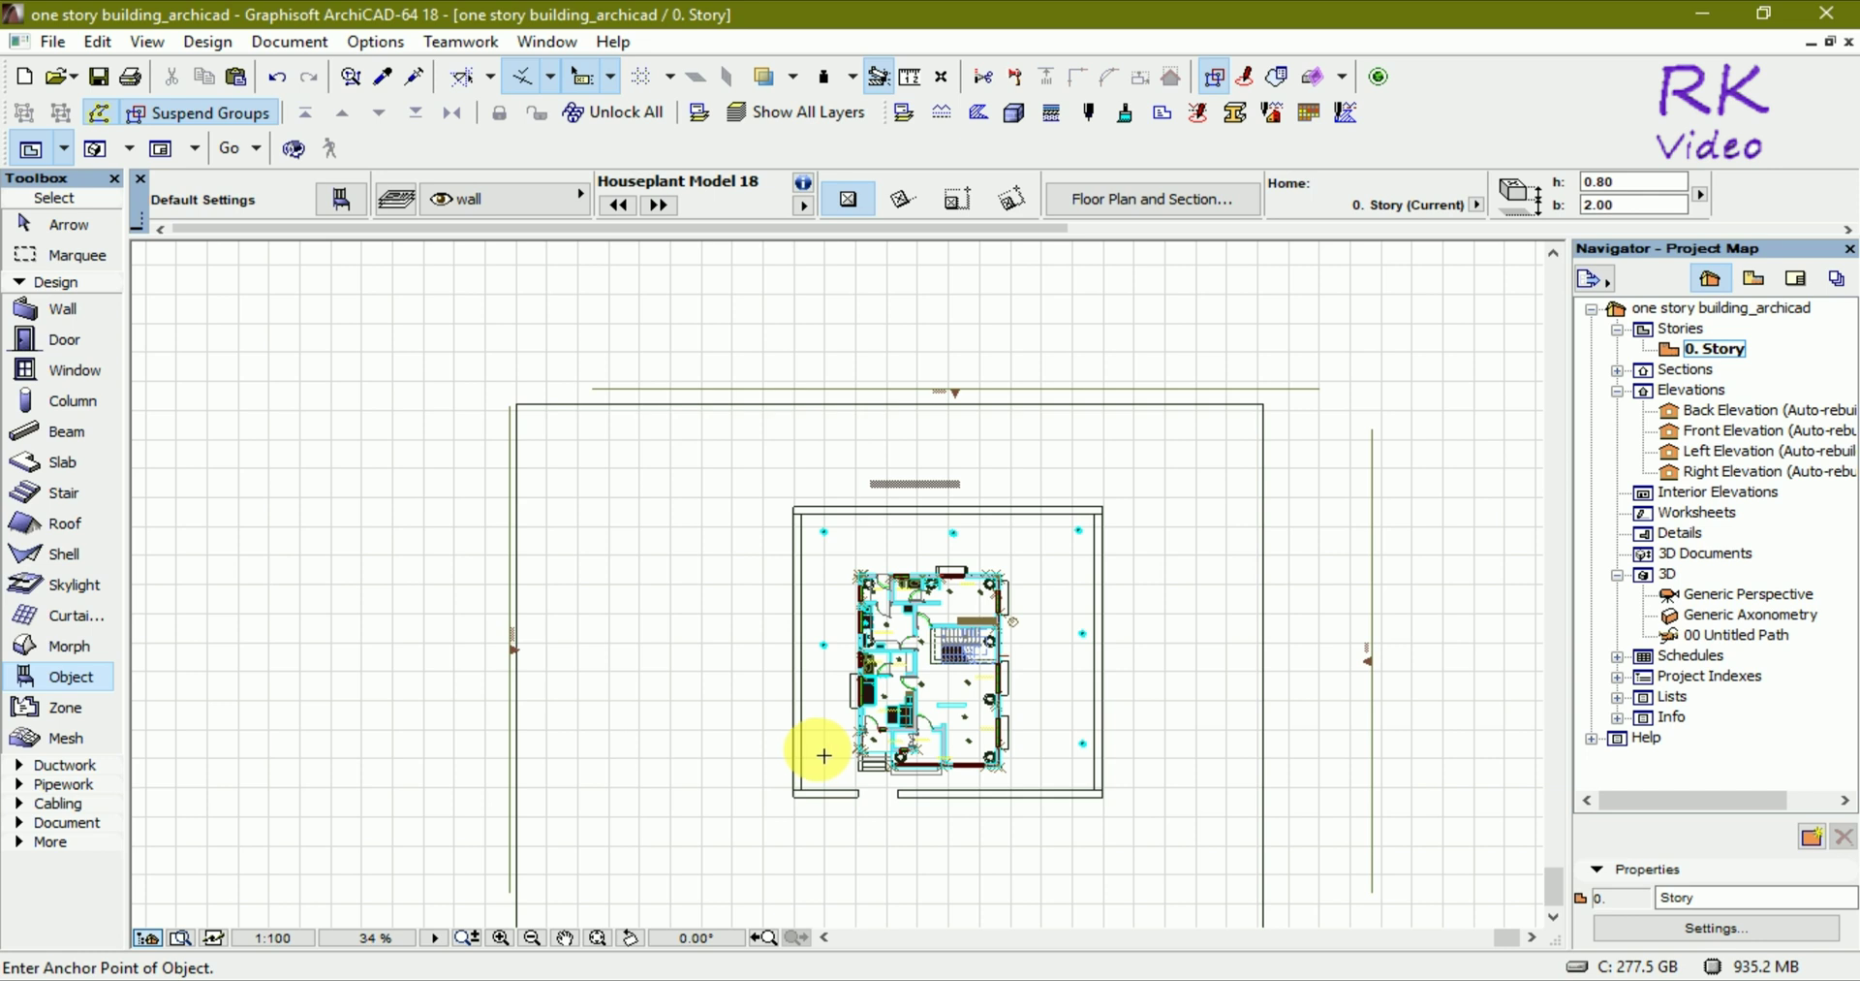
pyautogui.click(826, 755)
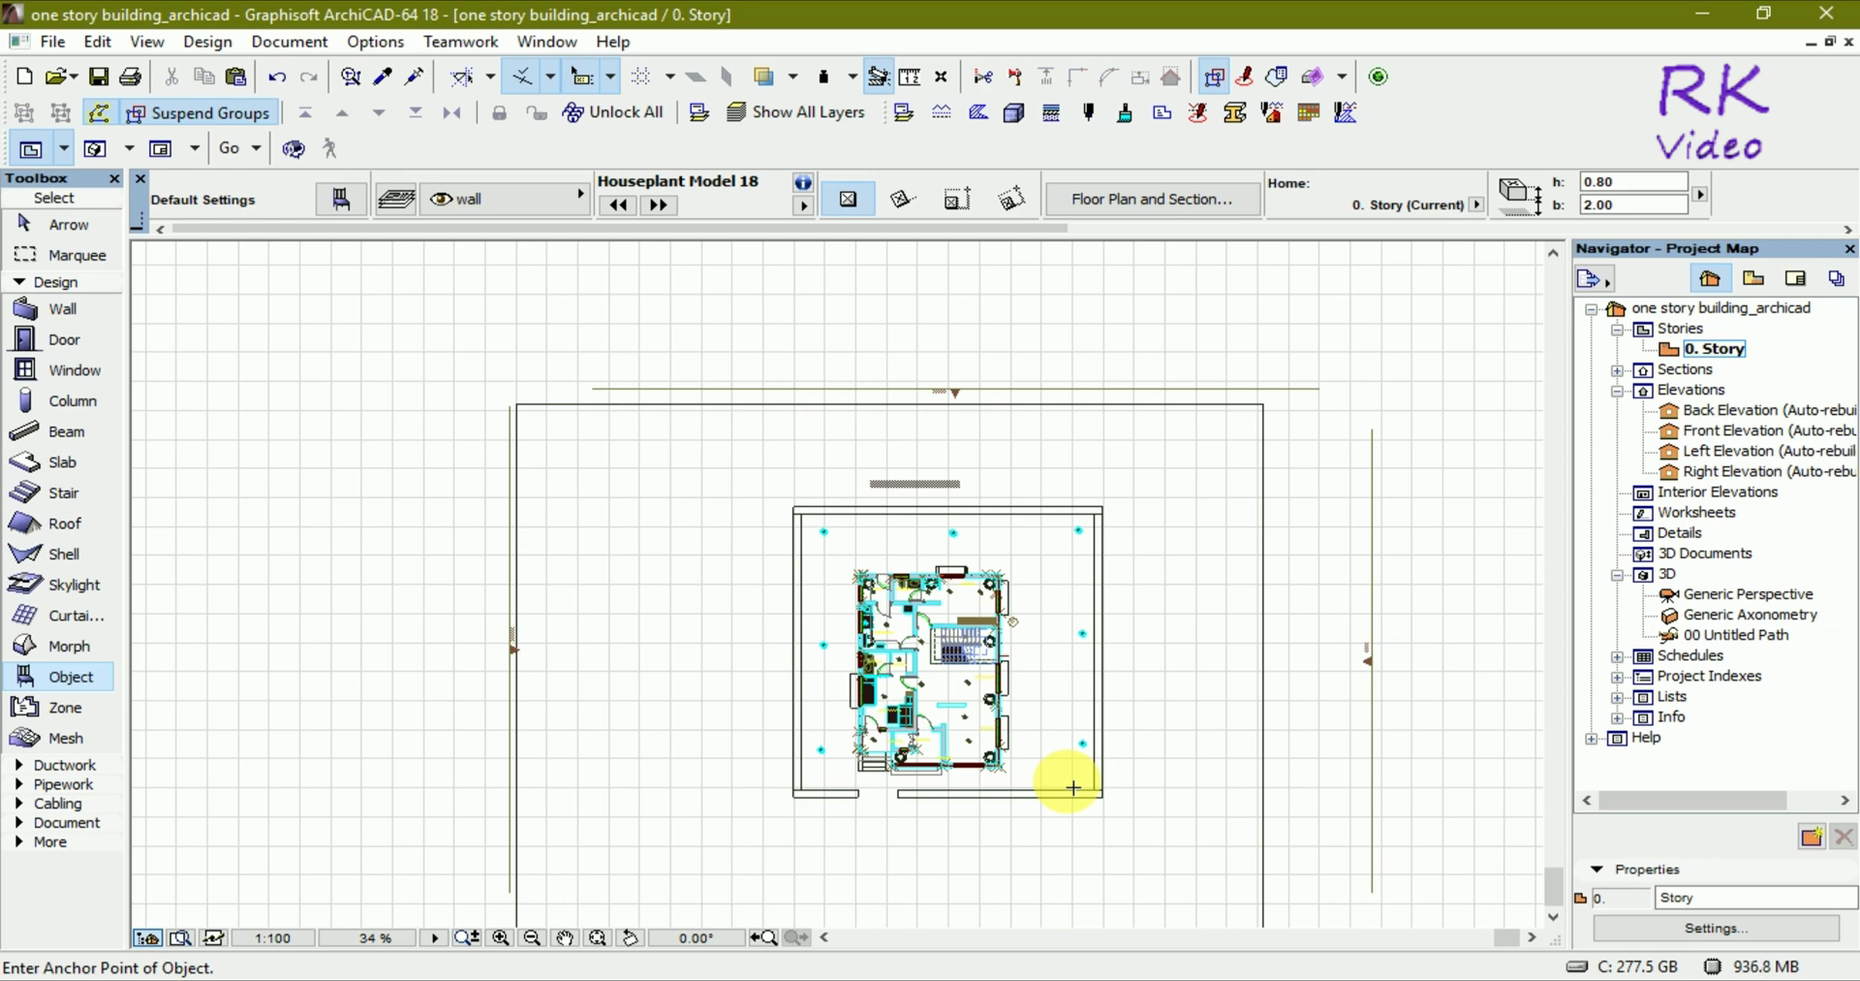
pyautogui.press('F3')
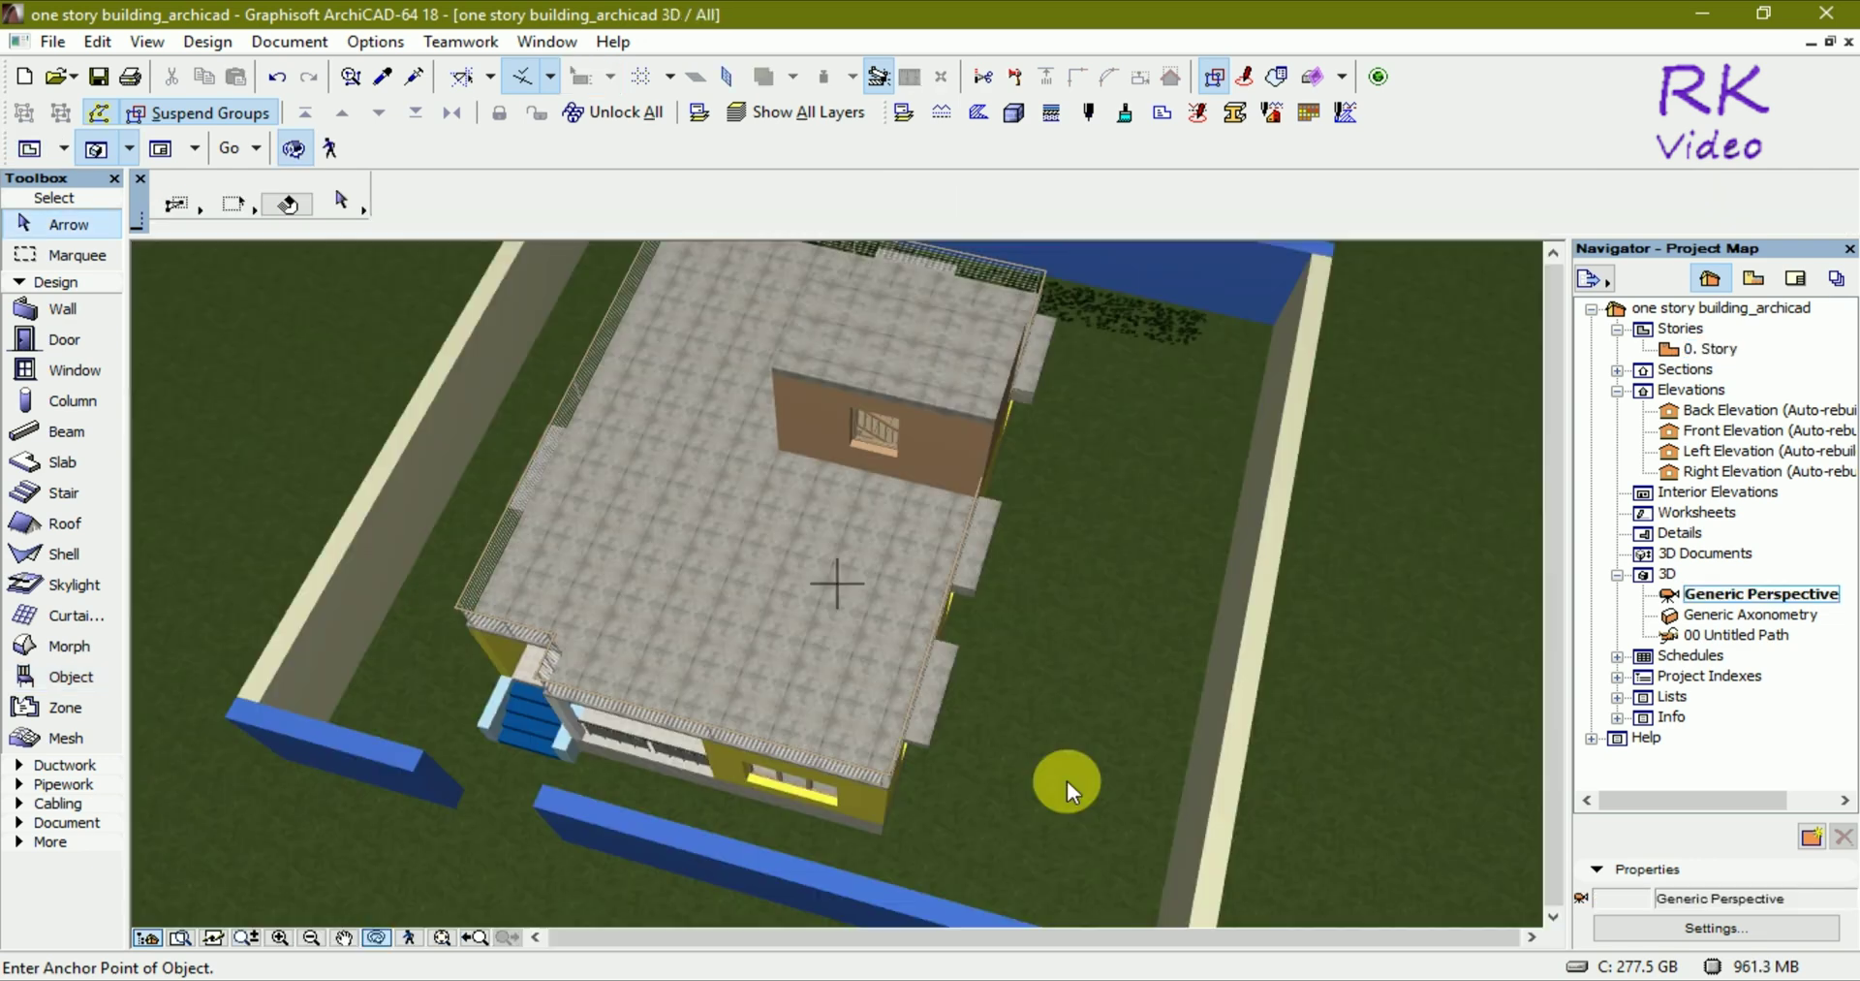
# Step: Return to the ground floor plan and marquee-select the three houseplants along the top
pyautogui.moveTo(1057, 809)
pyautogui.mouseDown()
pyautogui.moveTo(1051, 777)
pyautogui.moveTo(1113, 668)
pyautogui.moveTo(1264, 617)
pyautogui.moveTo(1171, 644)
pyautogui.moveTo(1104, 701)
pyautogui.moveTo(1114, 718)
pyautogui.mouseUp()
pyautogui.press('F2')
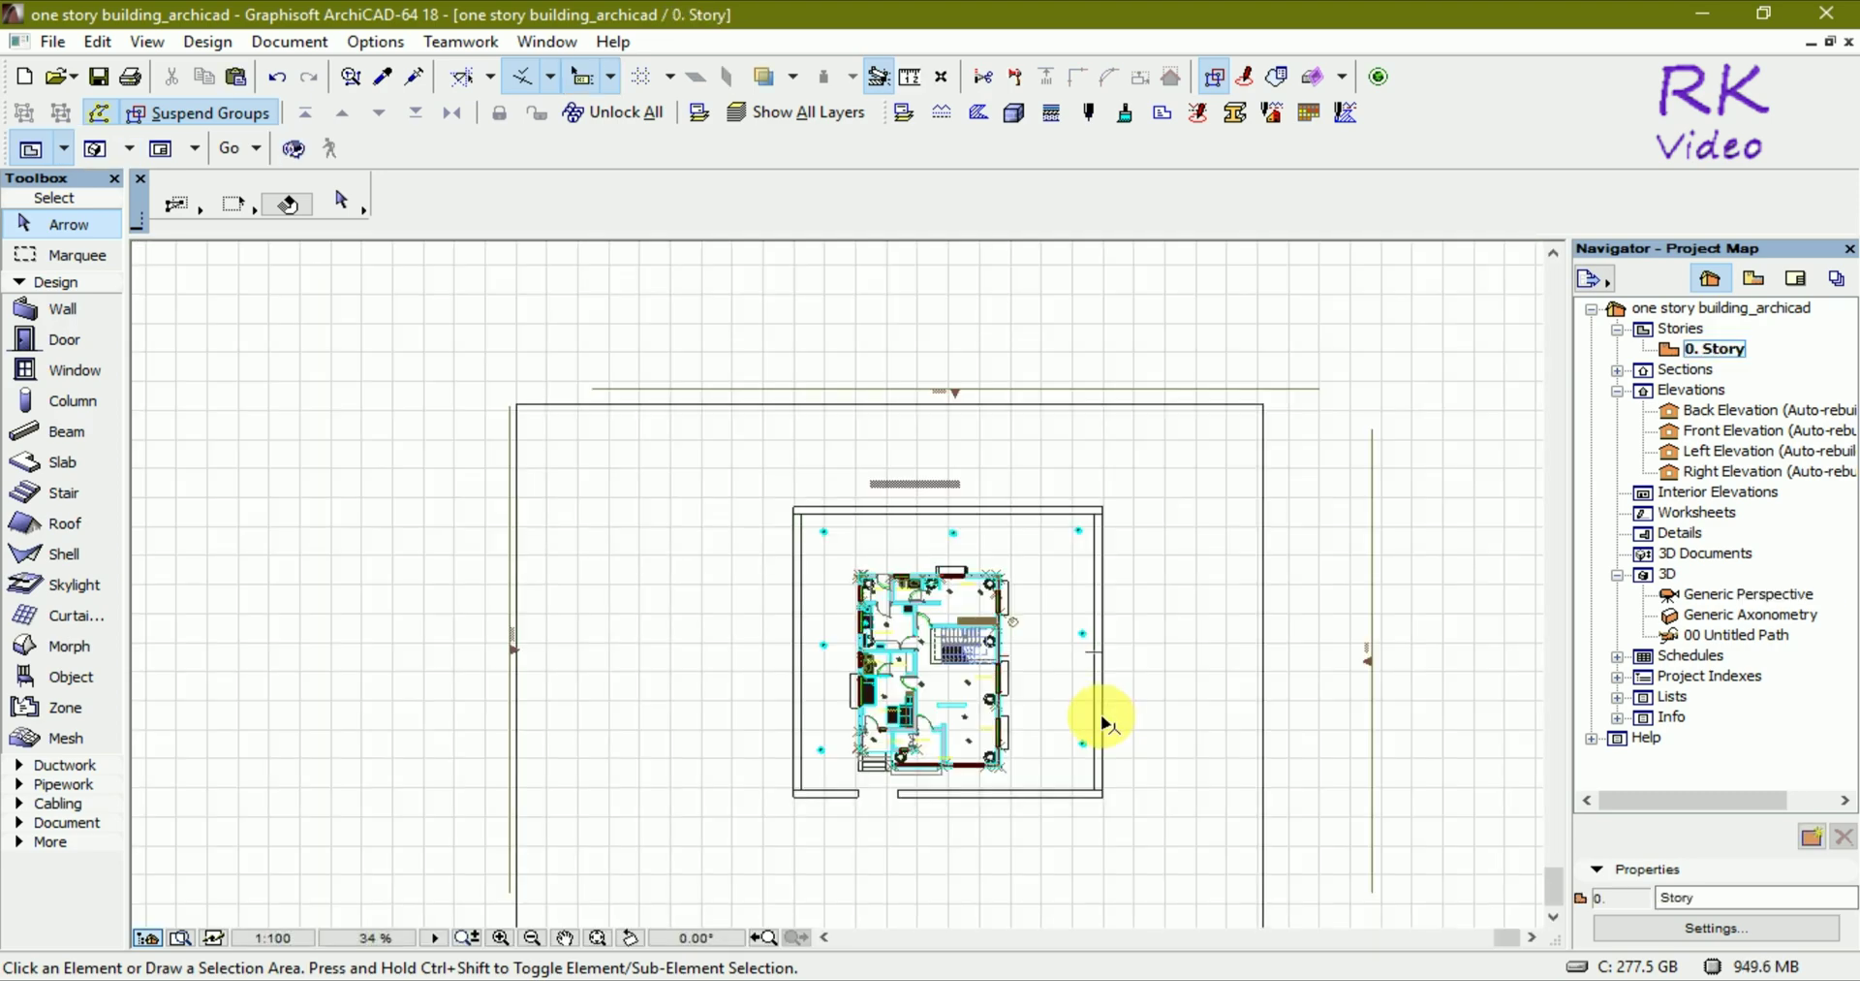
pyautogui.scroll(5, 841, 550)
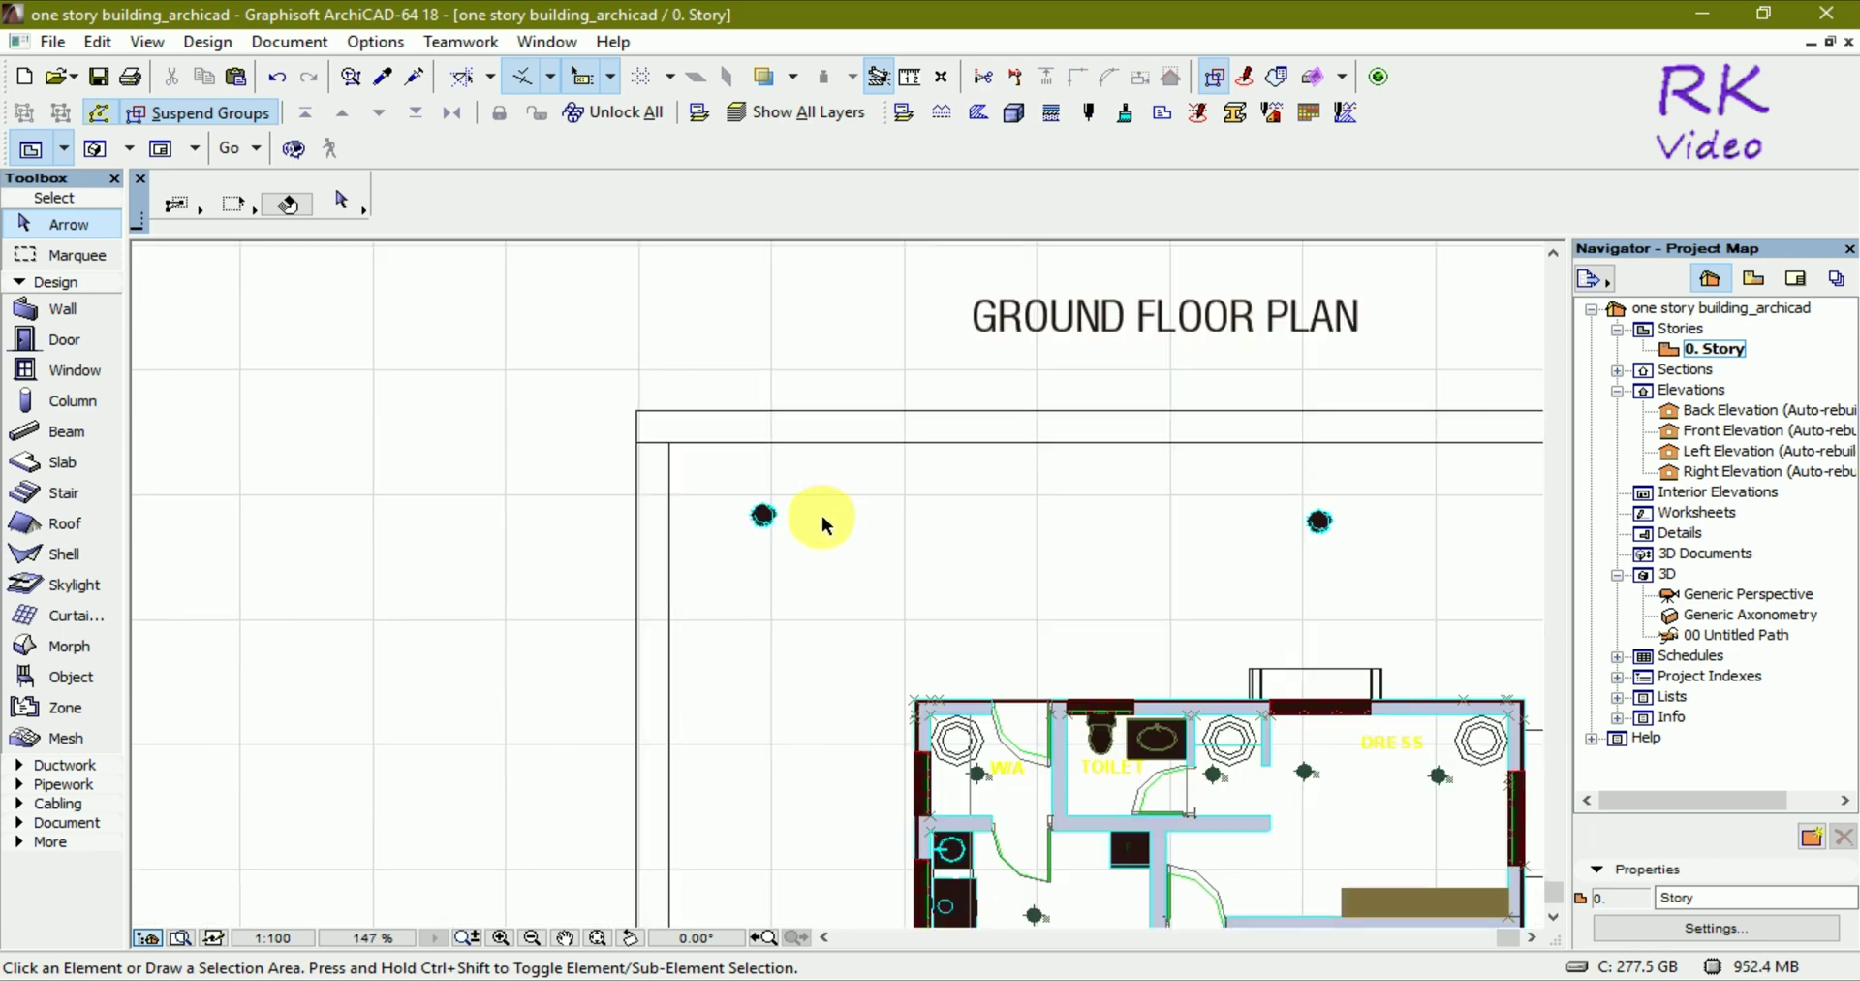
pyautogui.click(733, 479)
pyautogui.scroll(-4, 899, 550)
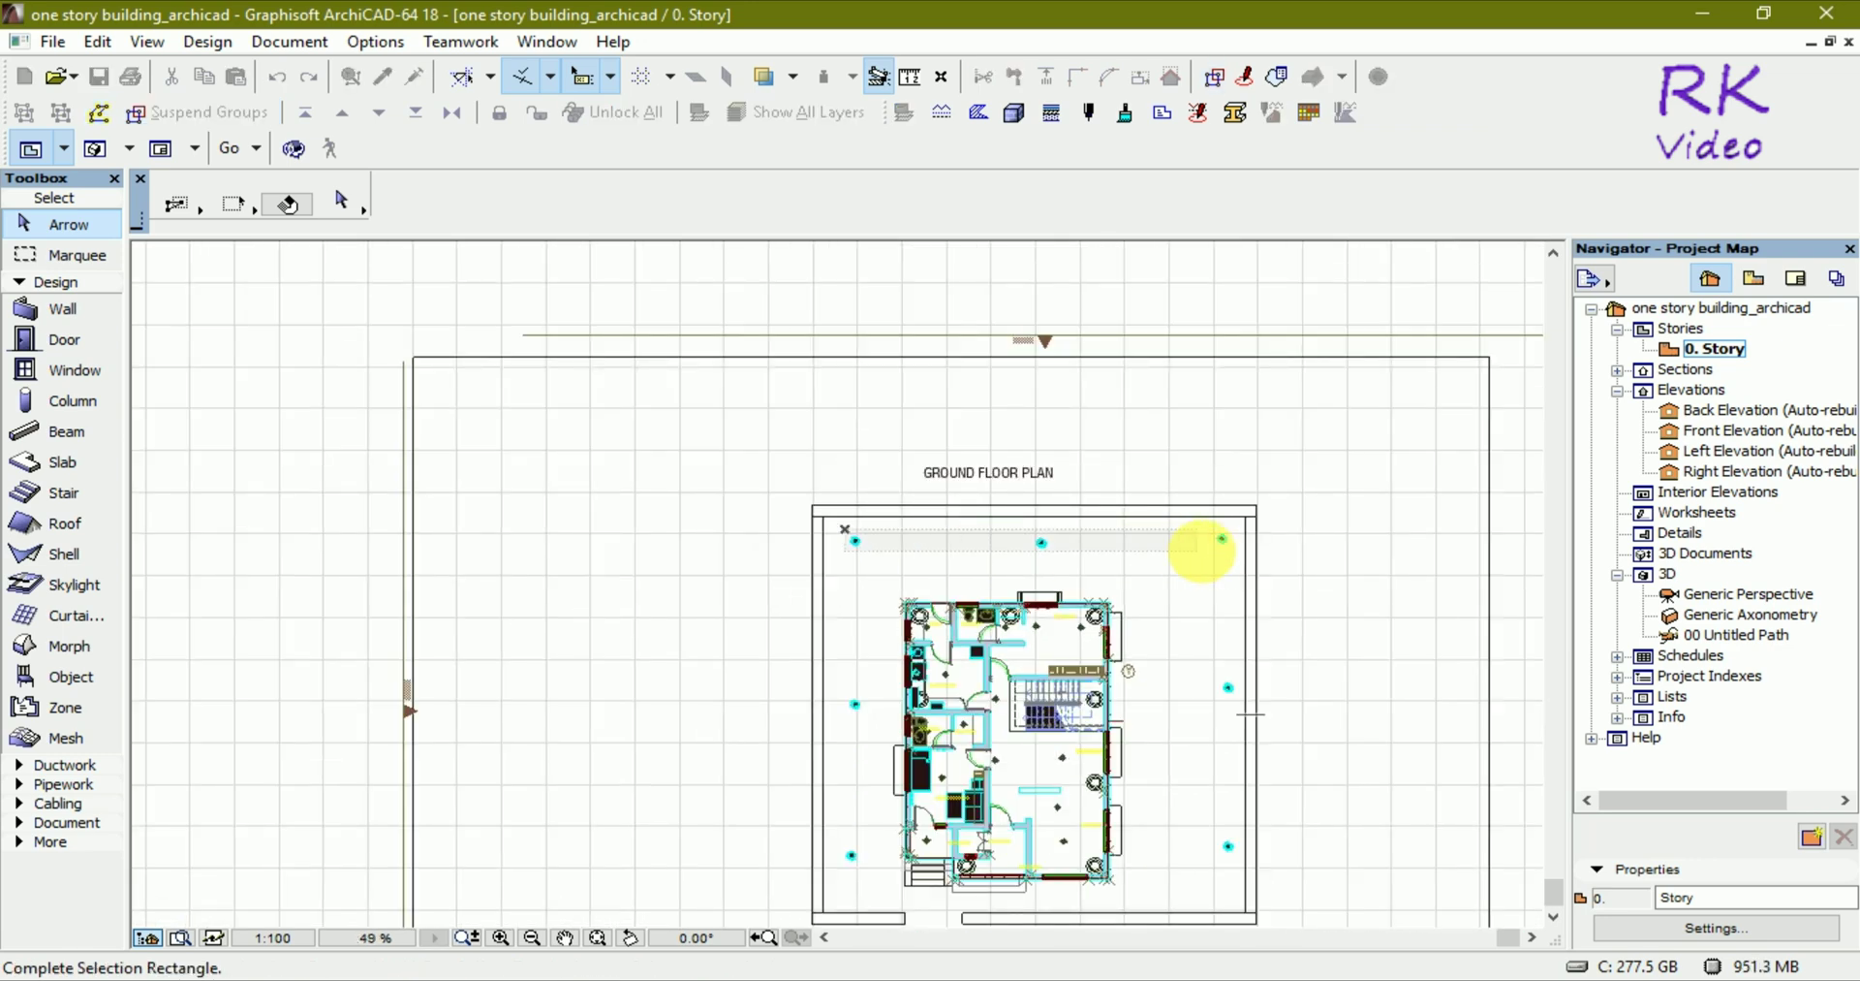
pyautogui.click(1235, 550)
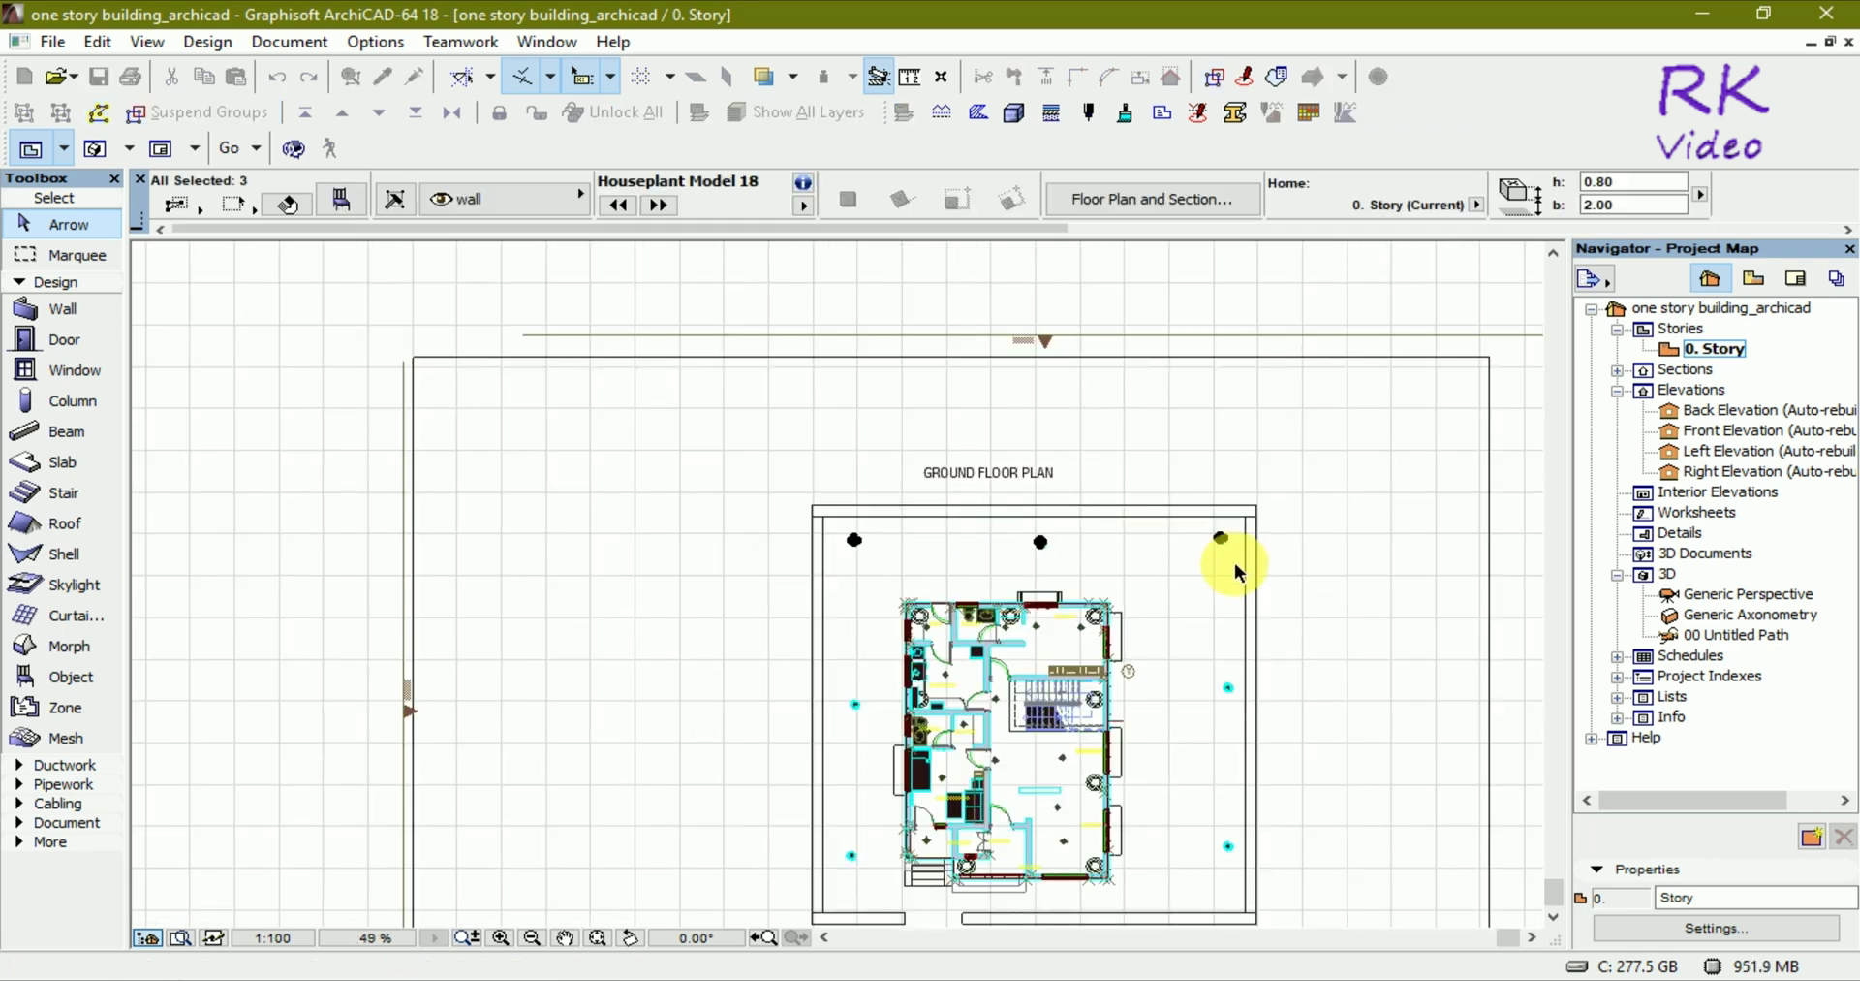
# Step: Add the two right-side and two left-side houseplants to the selection and open Object Settings
pyautogui.click(1211, 661)
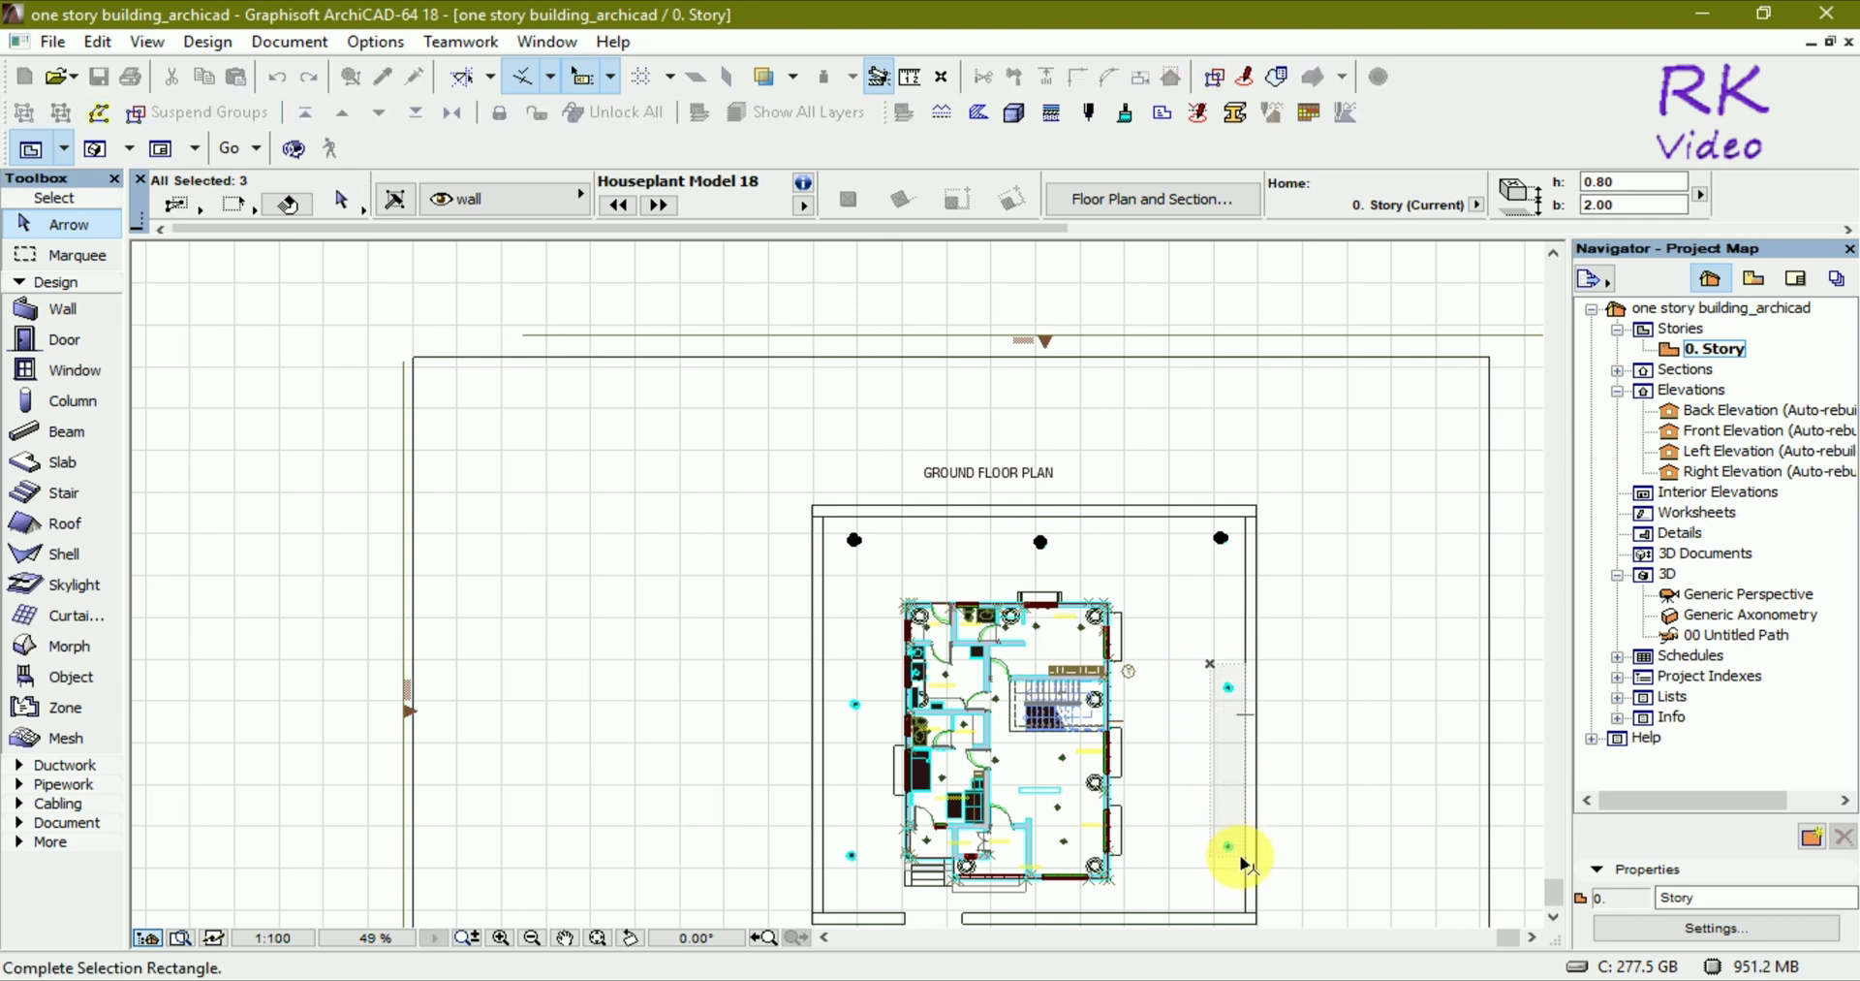
pyautogui.click(1240, 858)
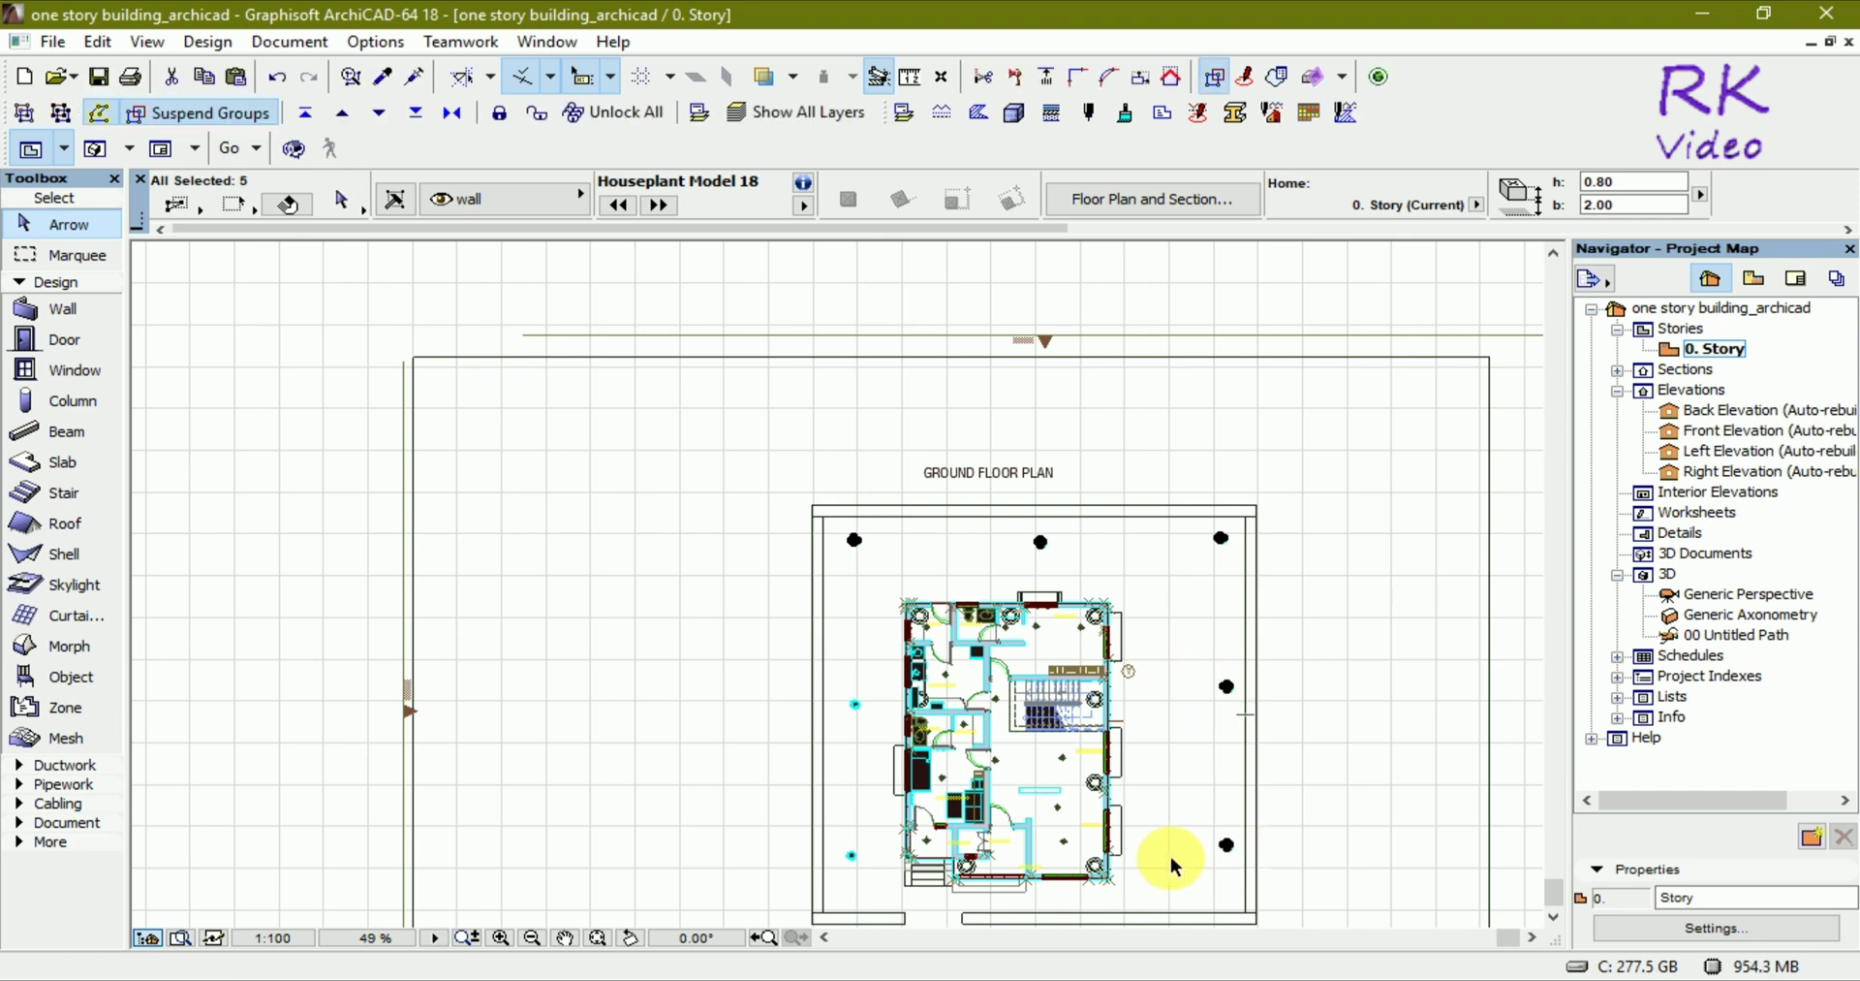
pyautogui.click(877, 678)
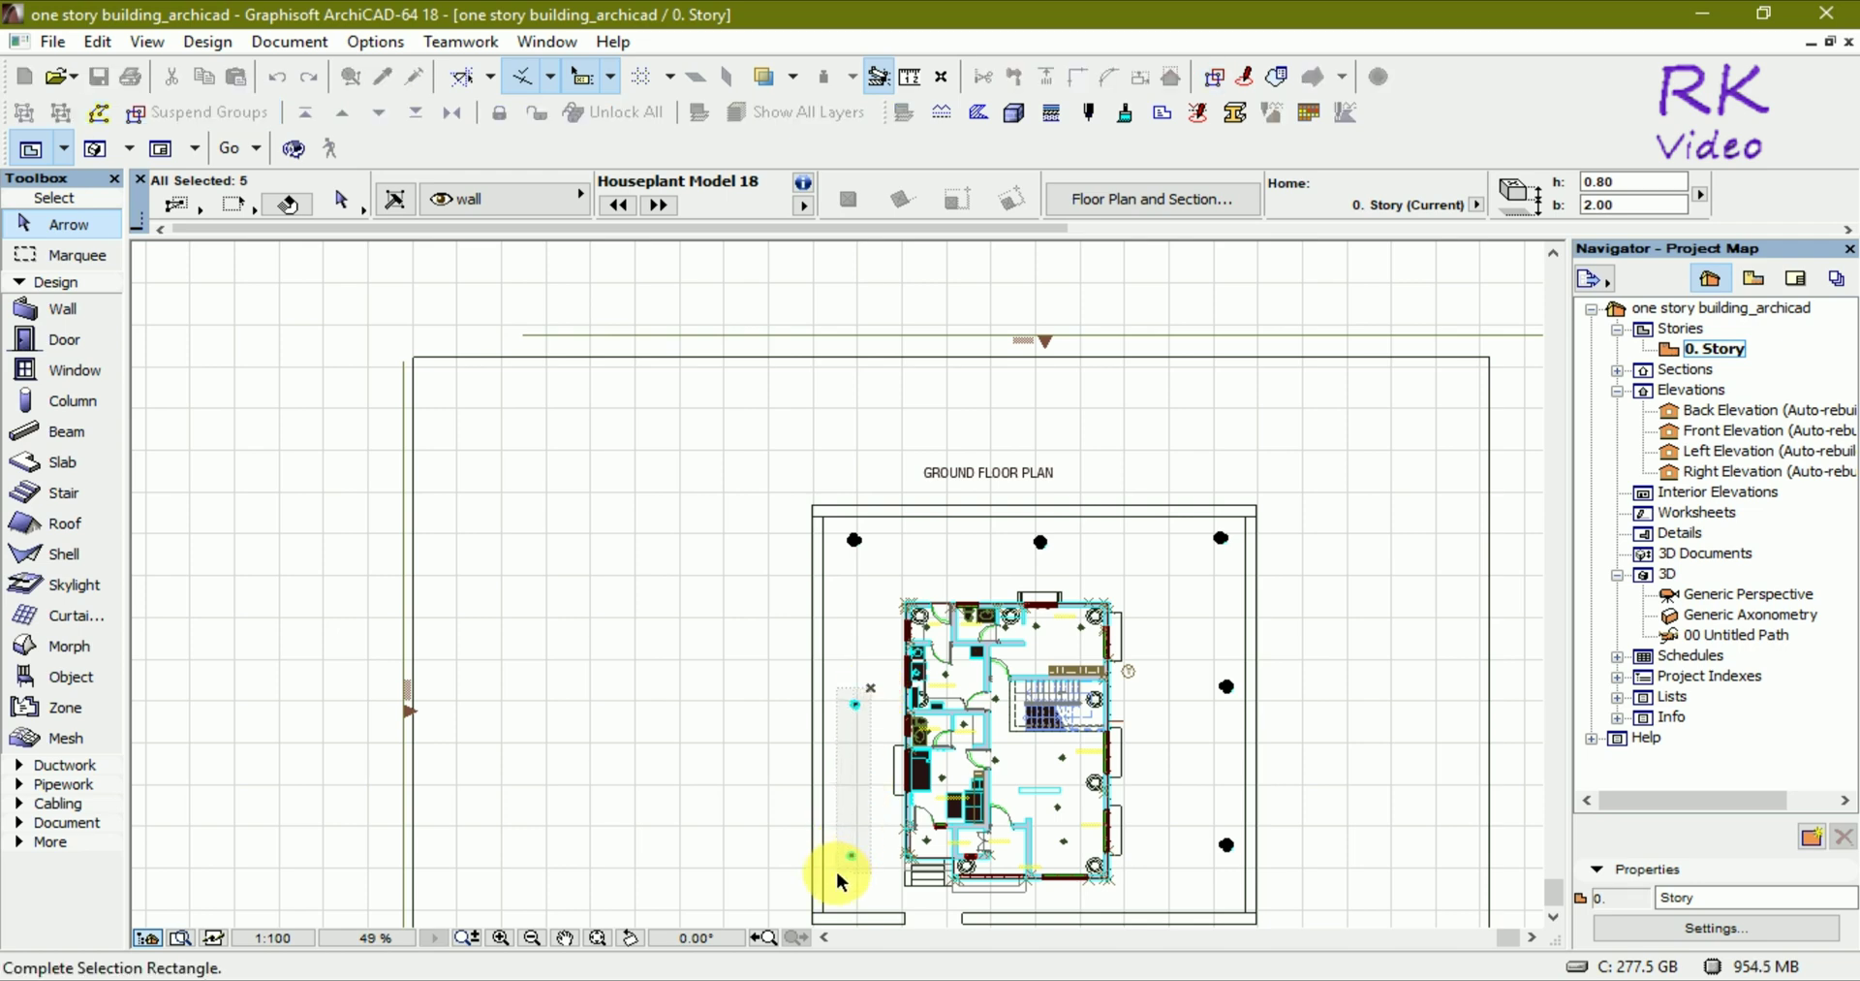
pyautogui.click(839, 880)
pyautogui.click(340, 198)
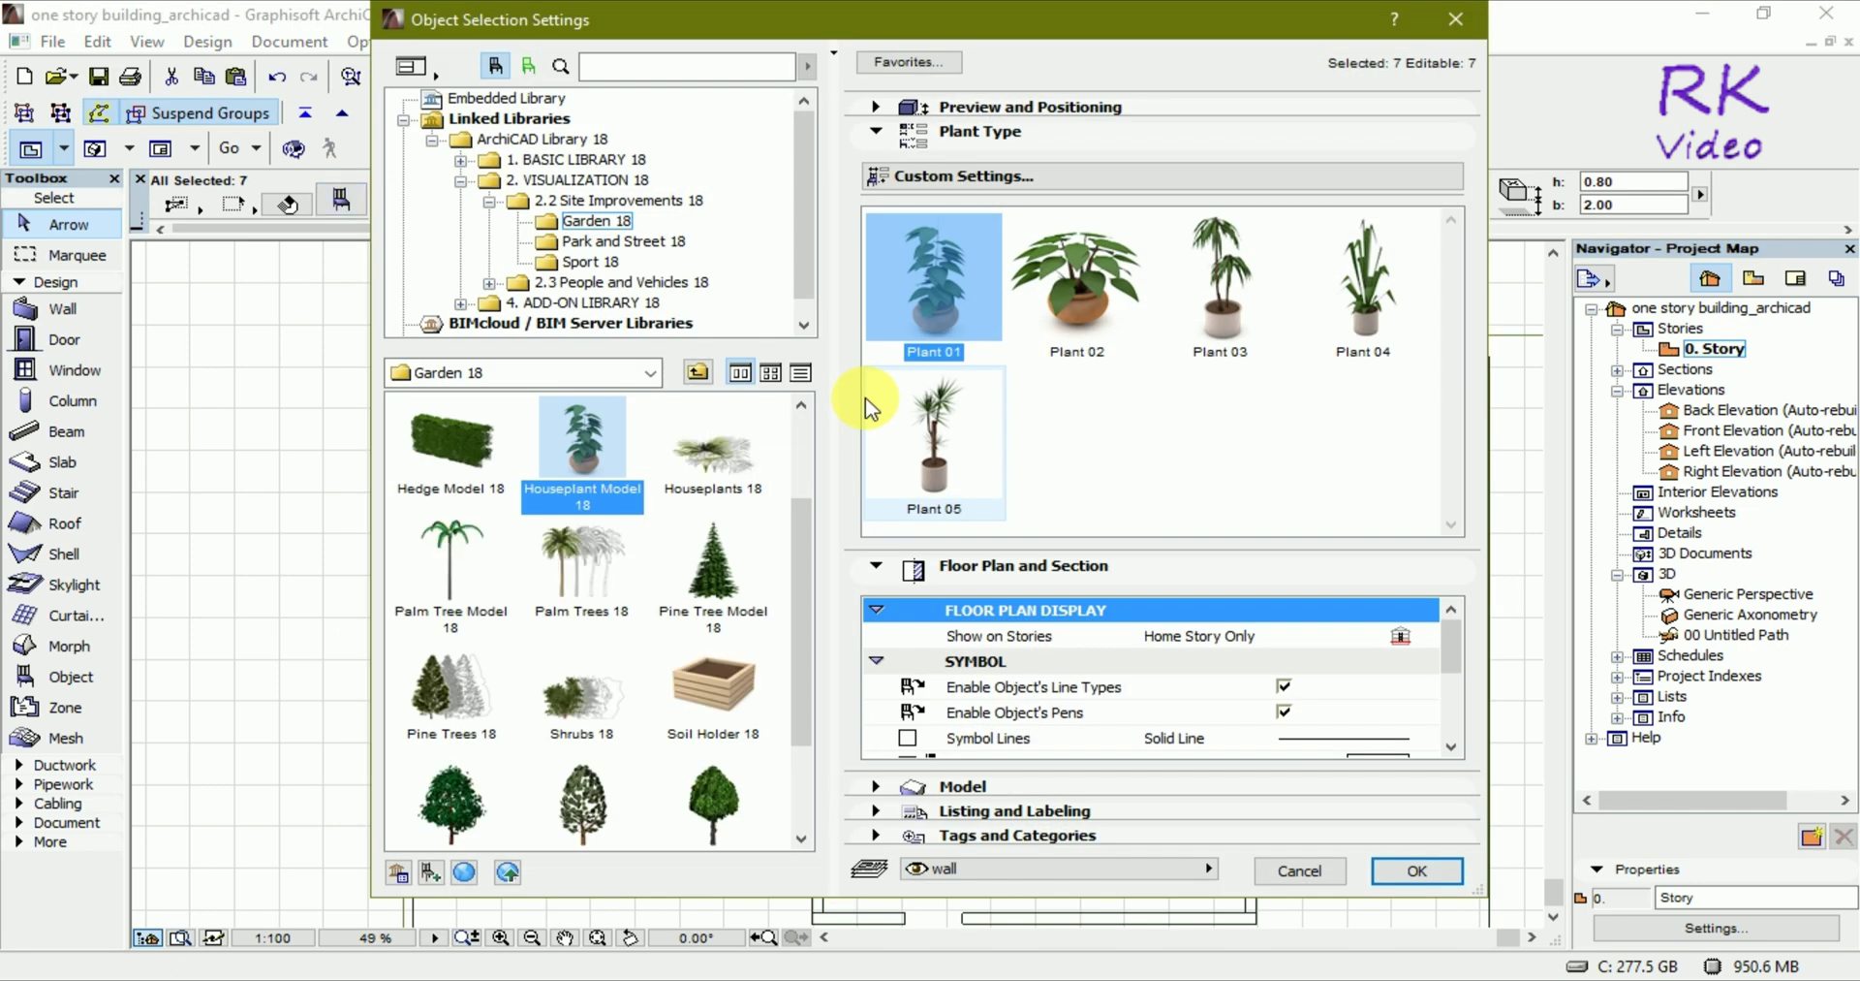
# Step: Set the seven selected plants' bottom offset to 0.00
pyautogui.click(876, 130)
pyautogui.click(1029, 206)
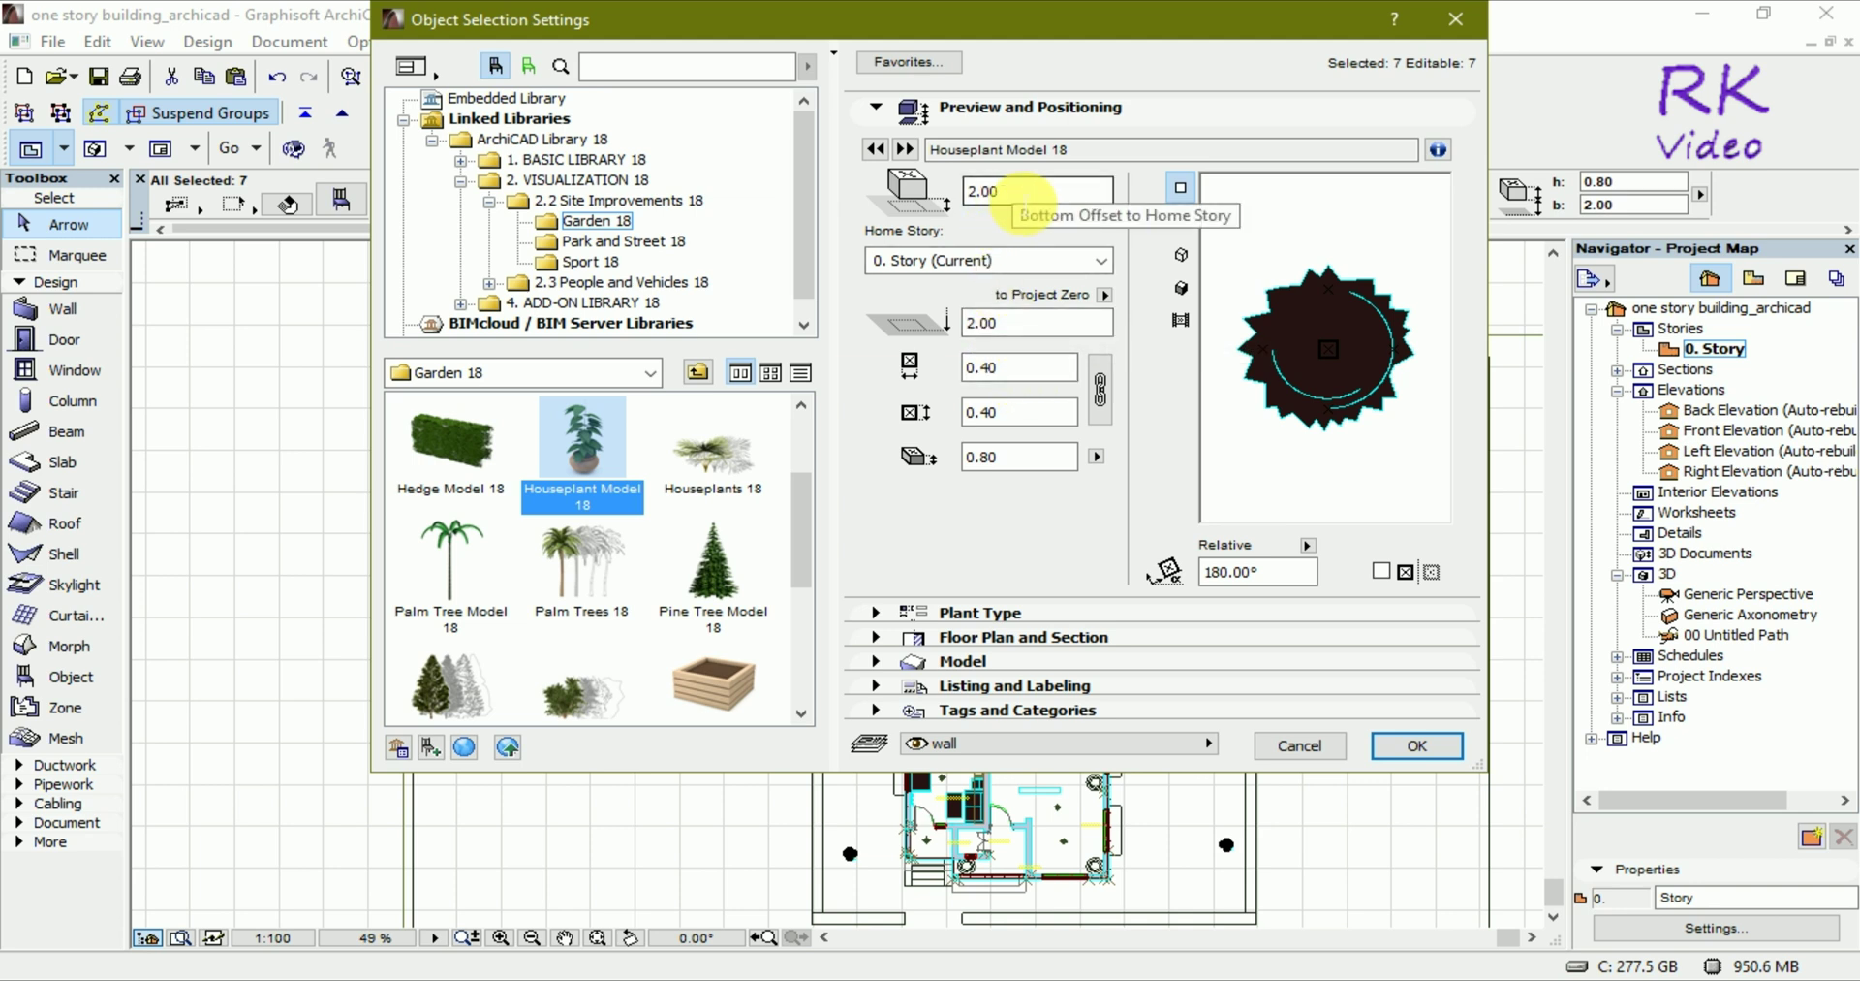
pyautogui.click(1019, 191)
pyautogui.write('0')
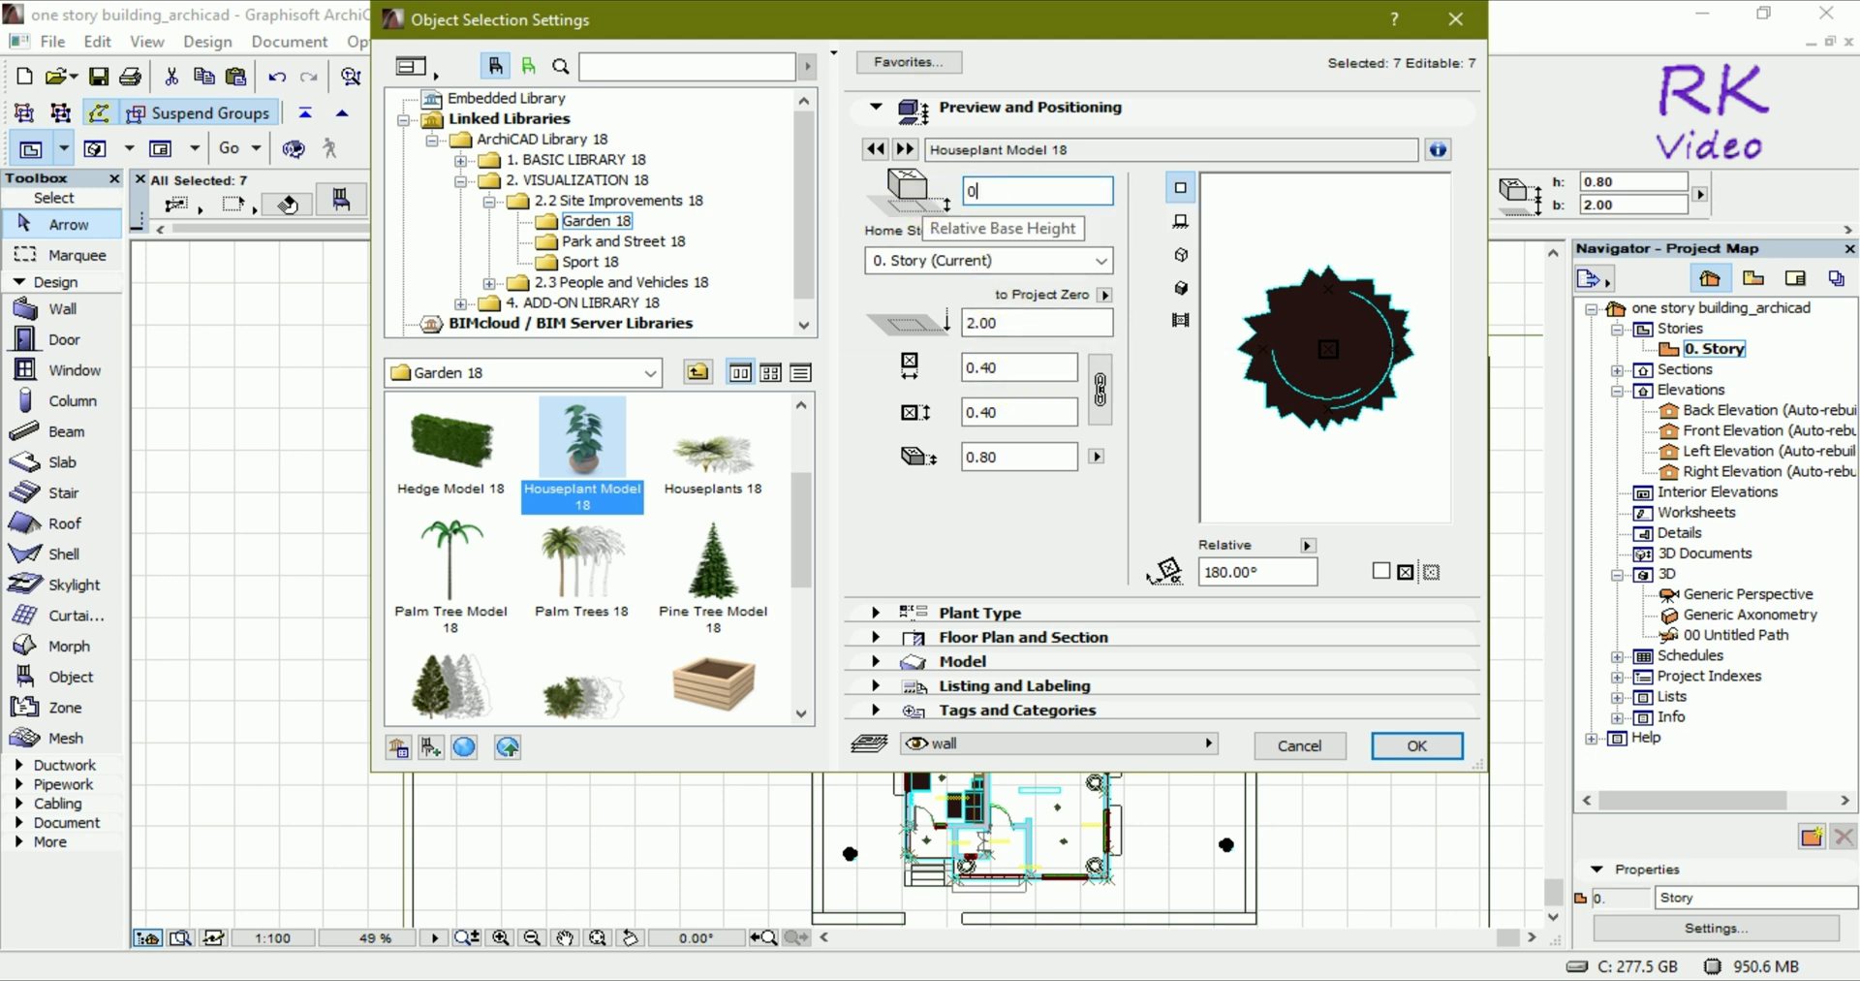
pyautogui.click(1008, 323)
pyautogui.click(1416, 745)
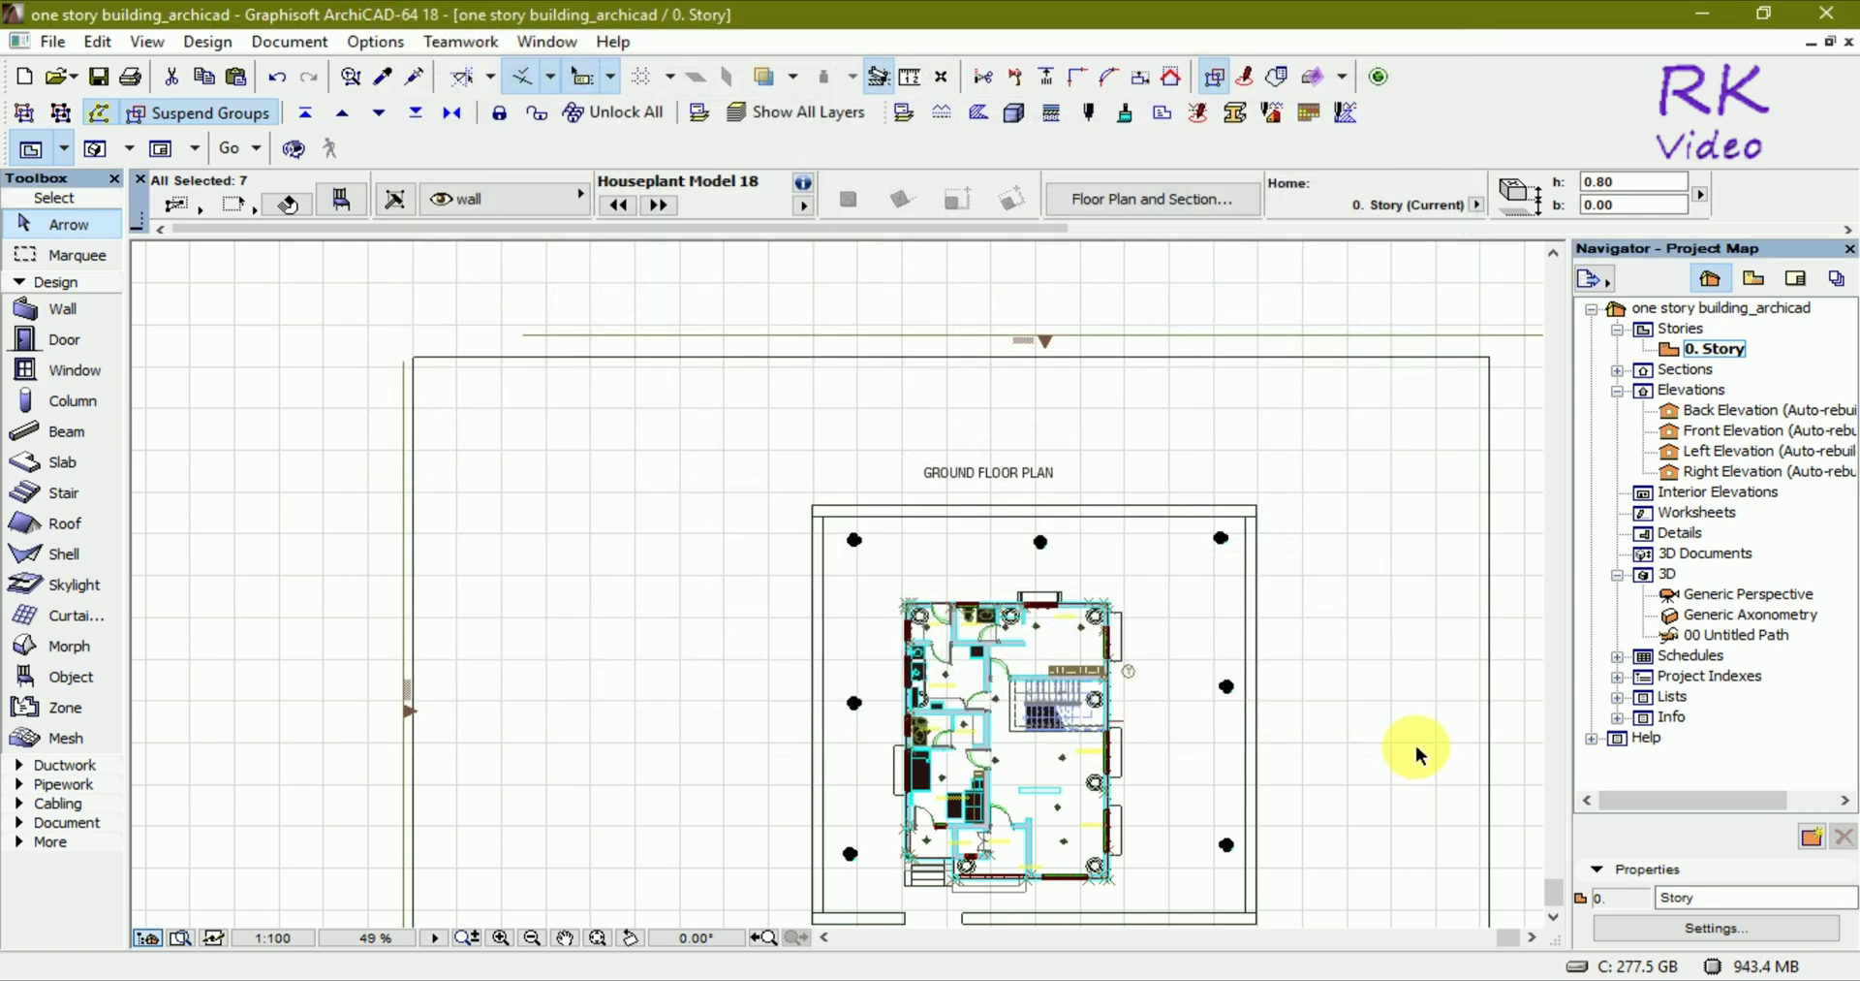
# Step: Replace all seven plants with Pine Tree Model 18 trees, then deselect them
pyautogui.click(340, 202)
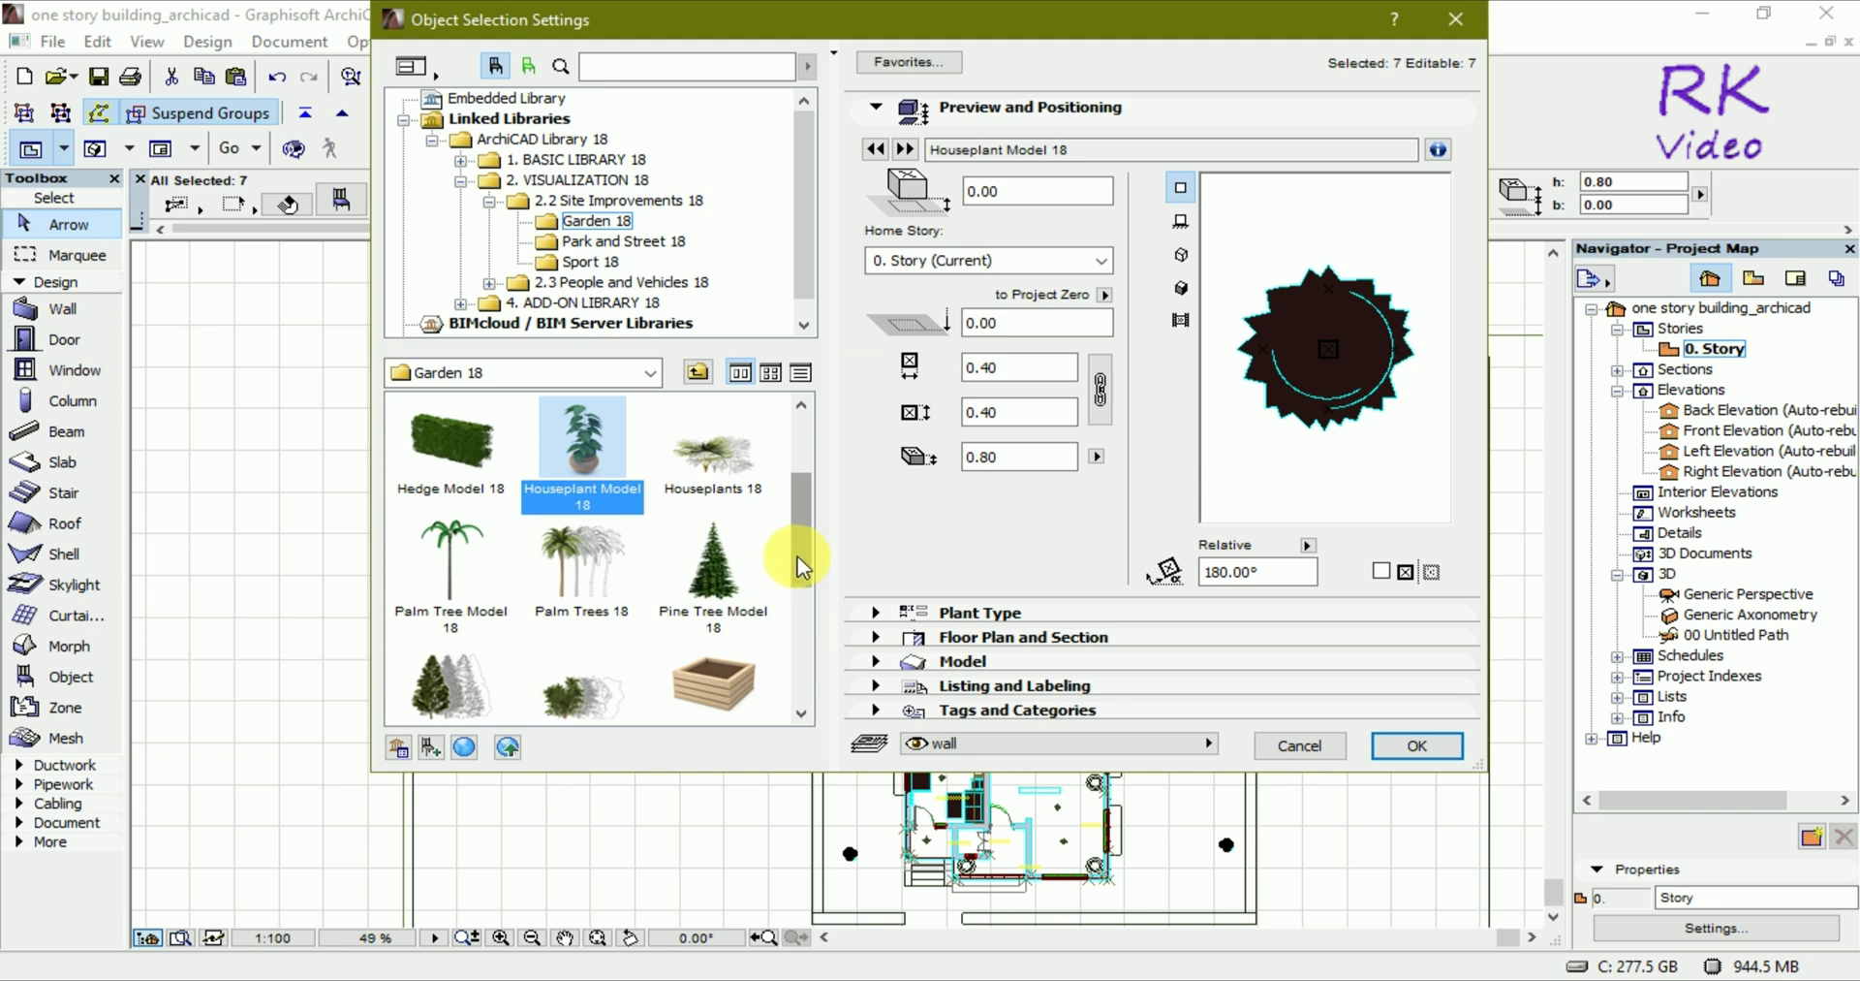
pyautogui.moveTo(805, 548)
pyautogui.mouseDown()
pyautogui.moveTo(798, 651)
pyautogui.moveTo(812, 583)
pyautogui.mouseUp()
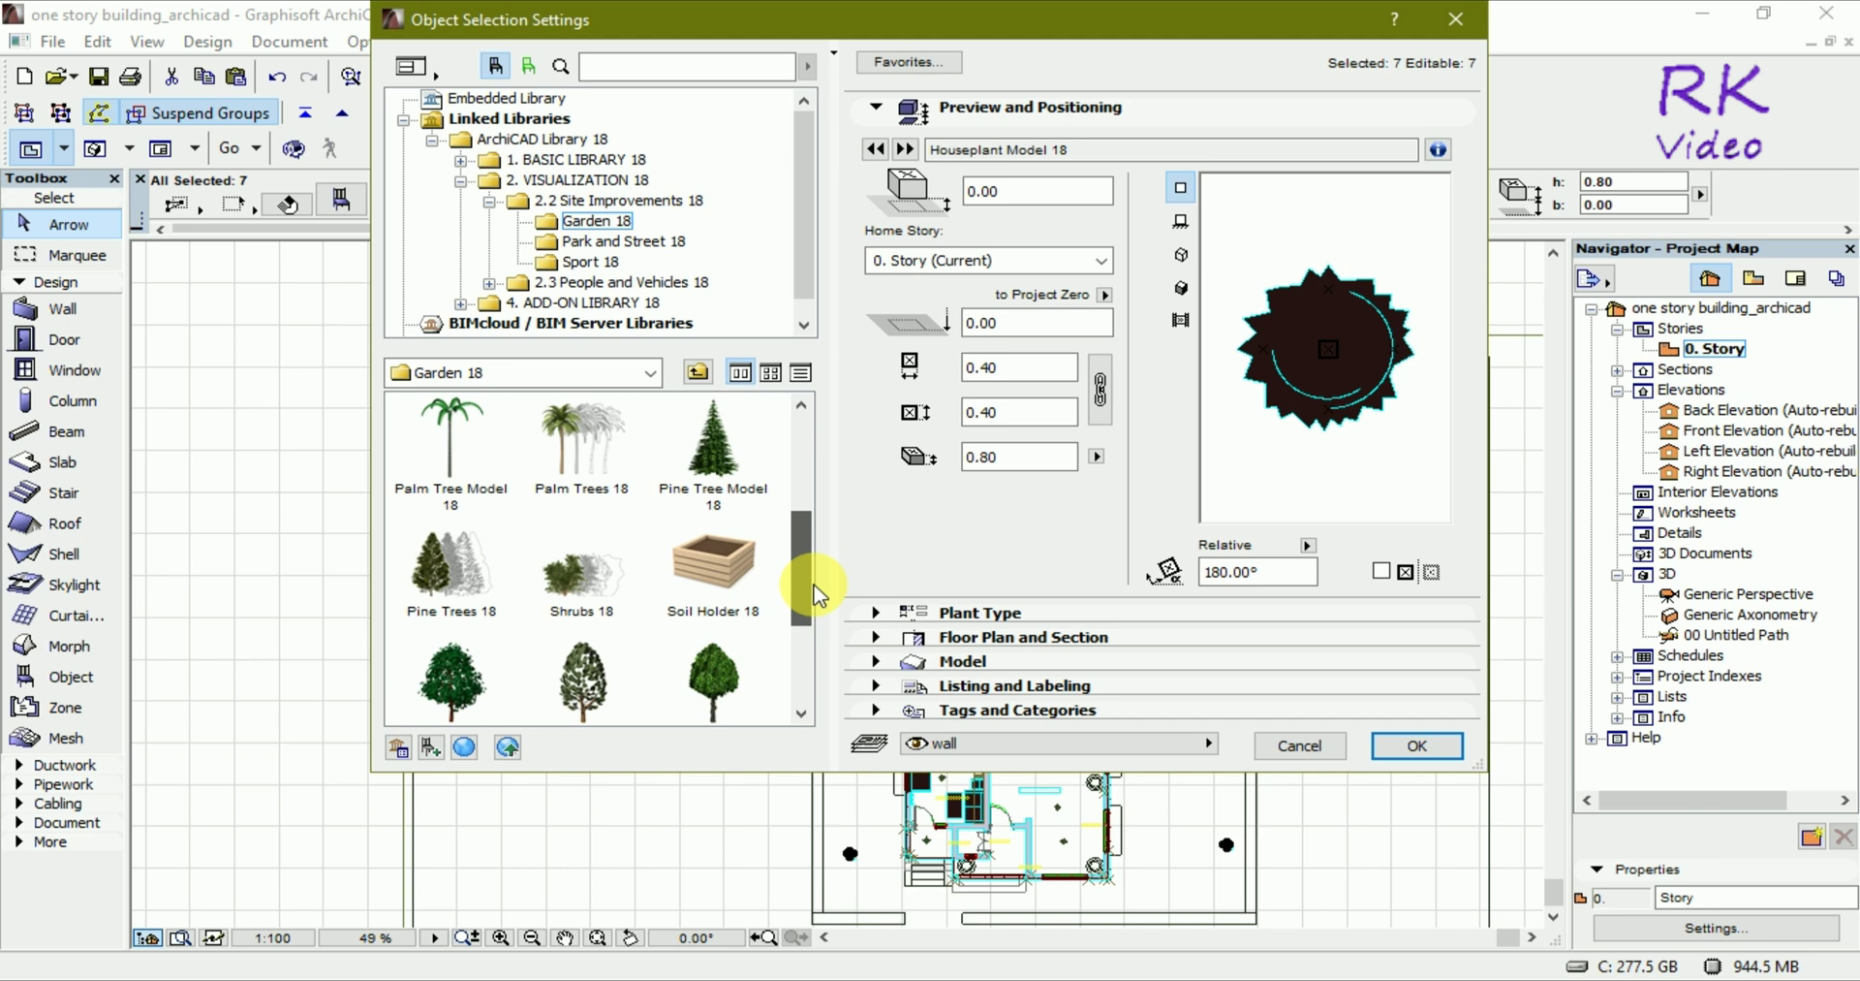
pyautogui.click(705, 440)
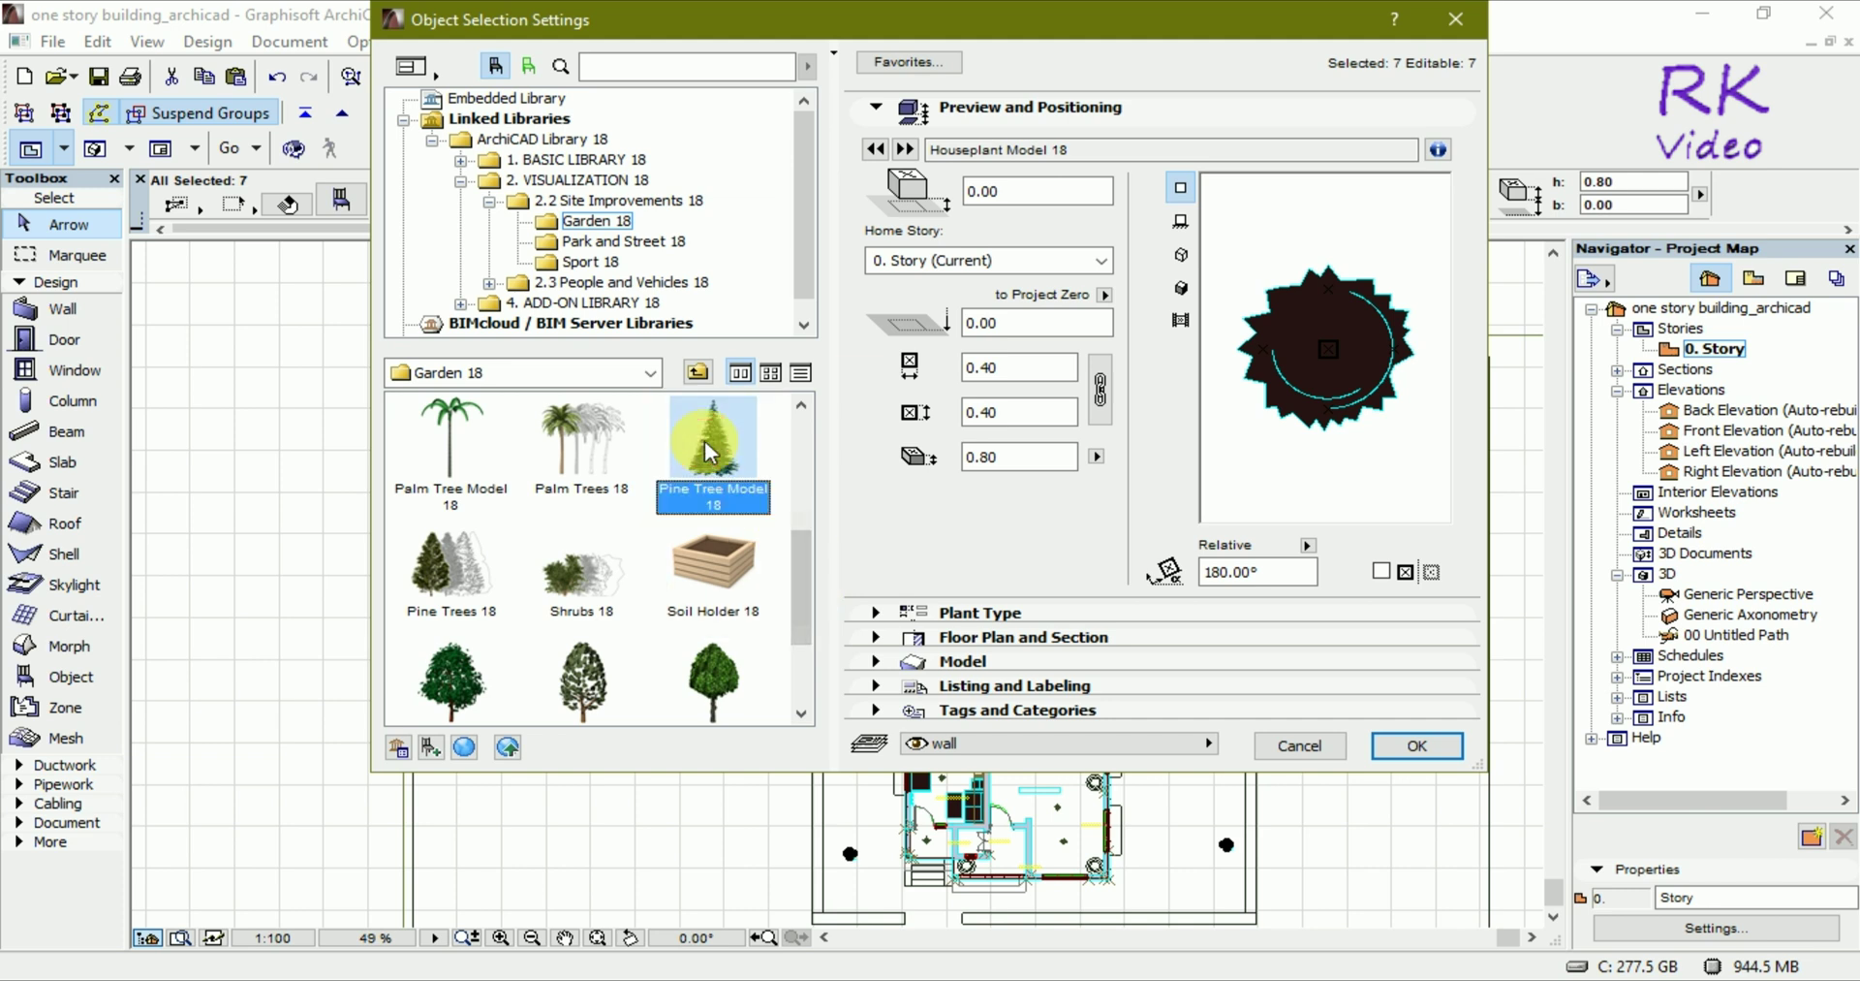
pyautogui.click(875, 613)
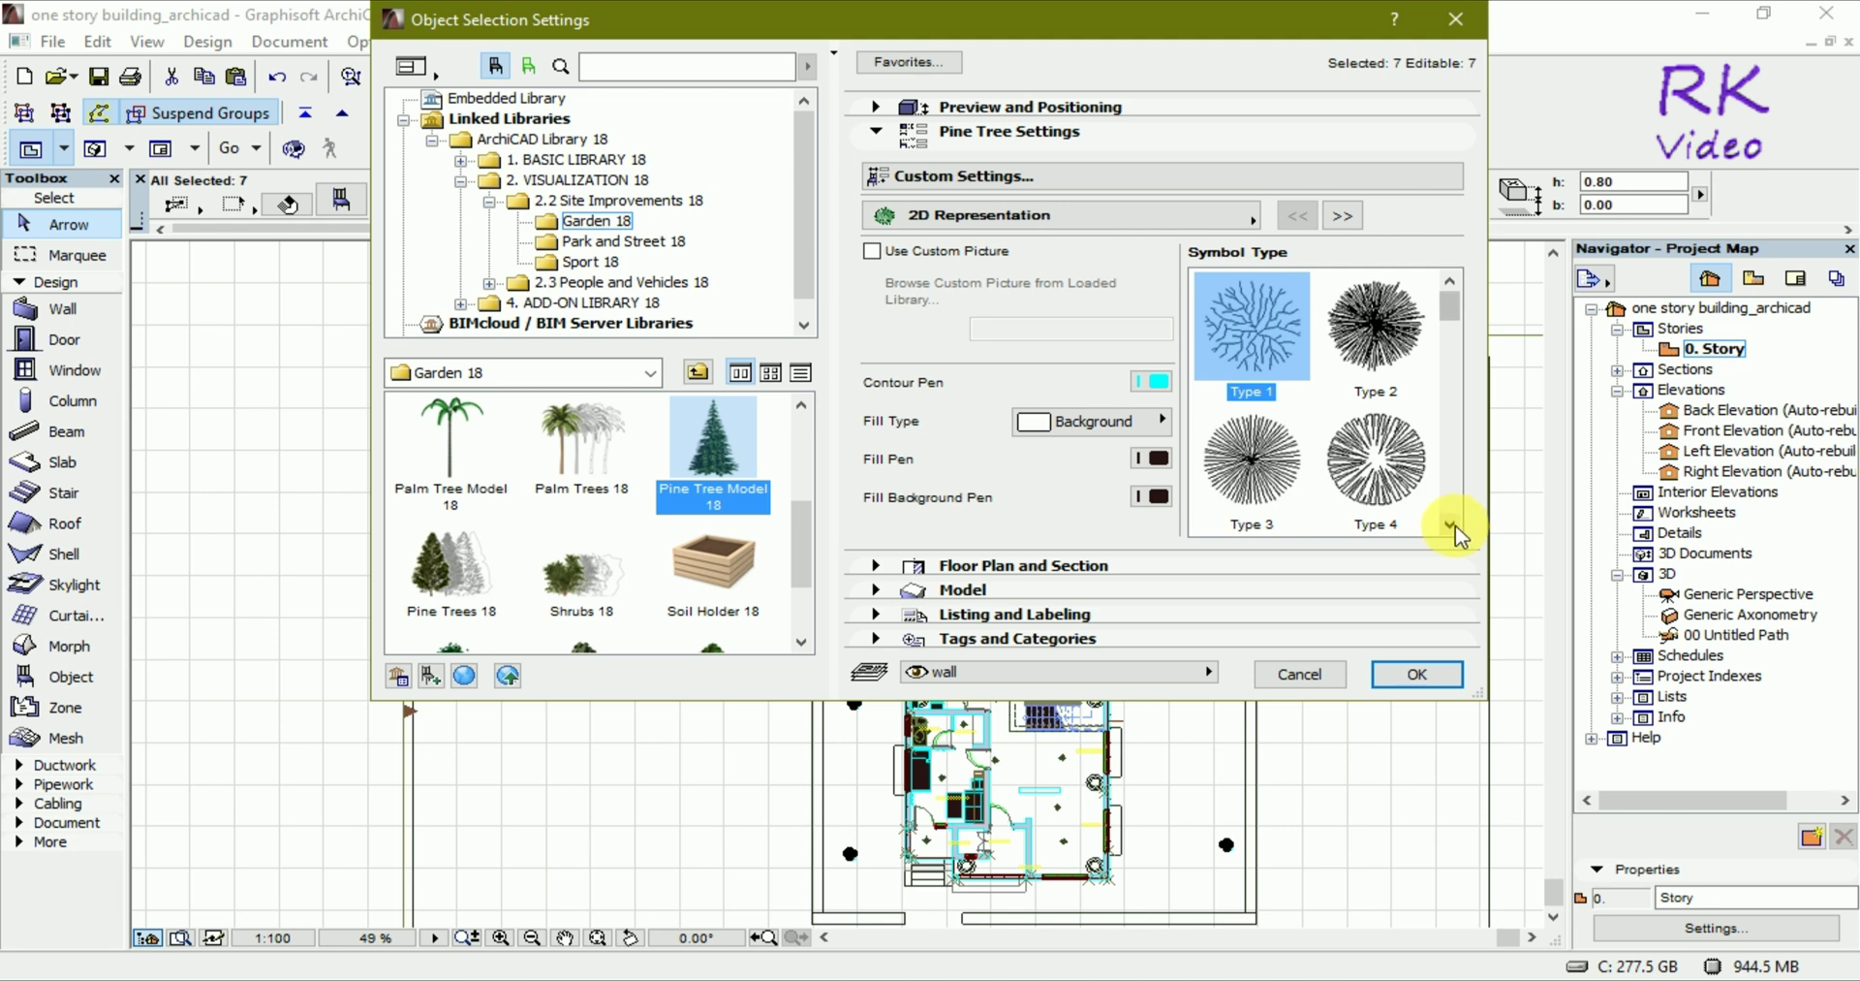
pyautogui.click(878, 108)
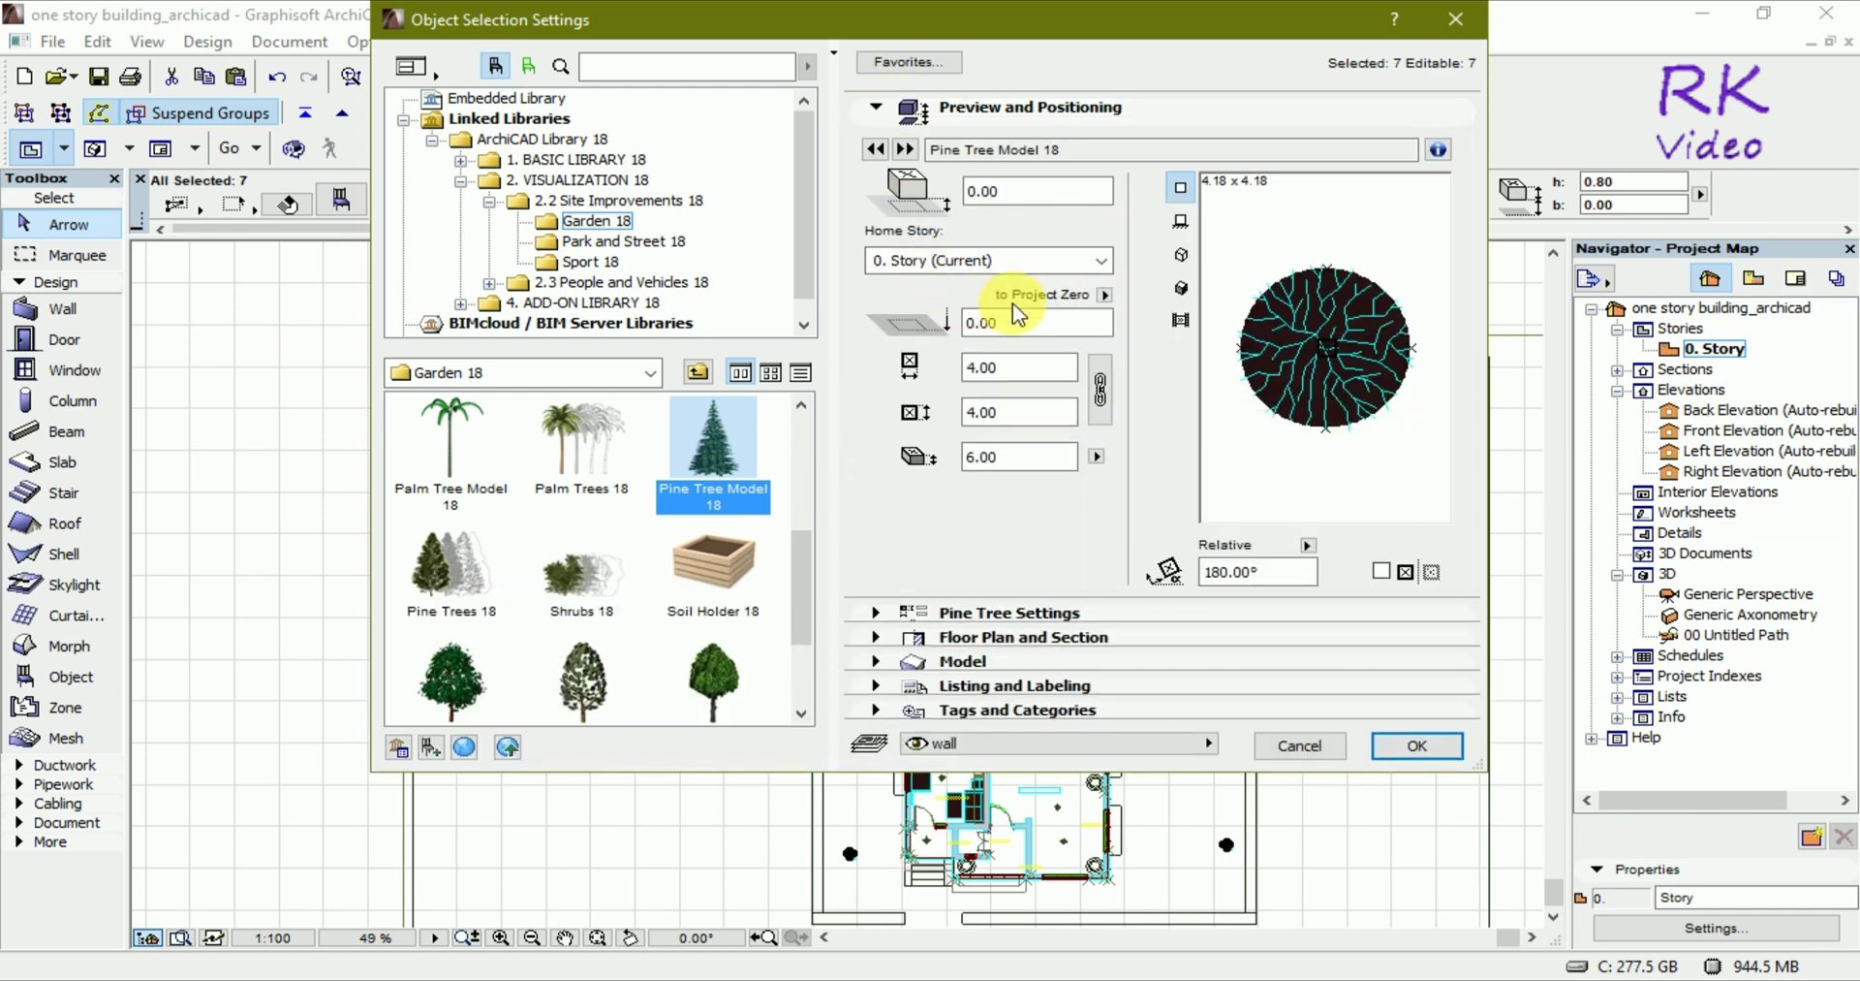
pyautogui.click(1391, 746)
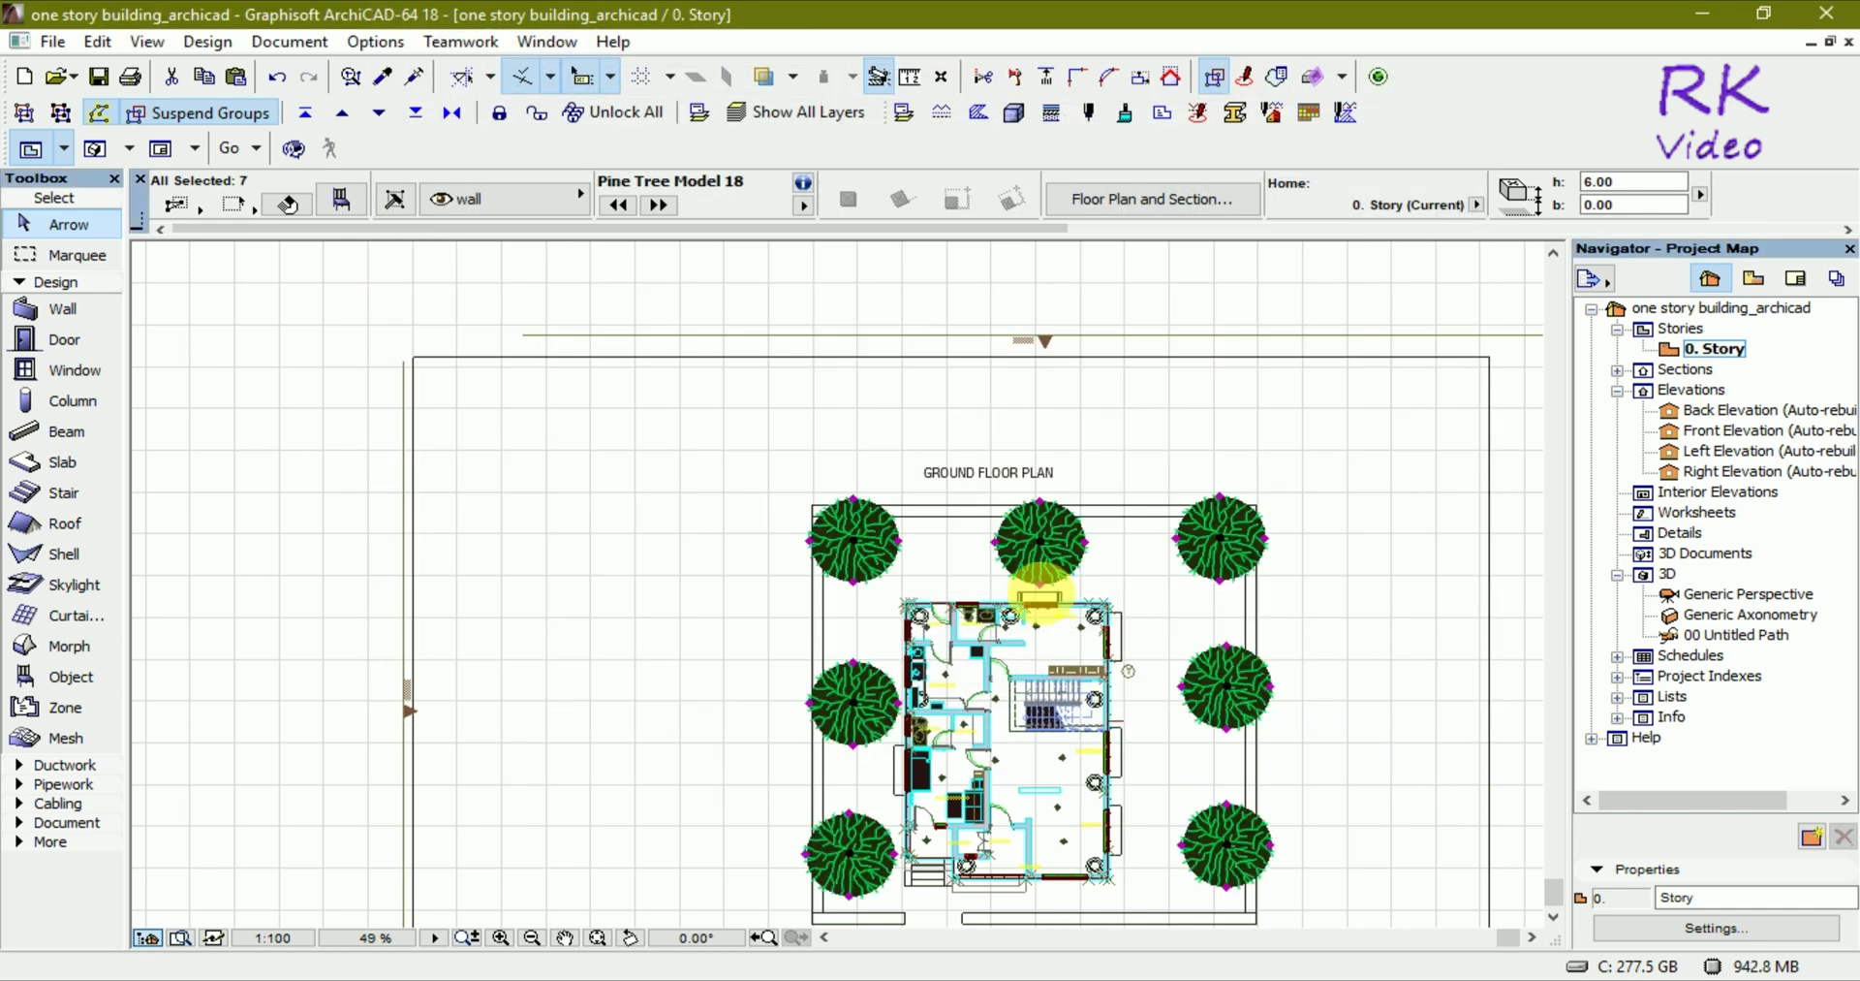
pyautogui.click(1353, 683)
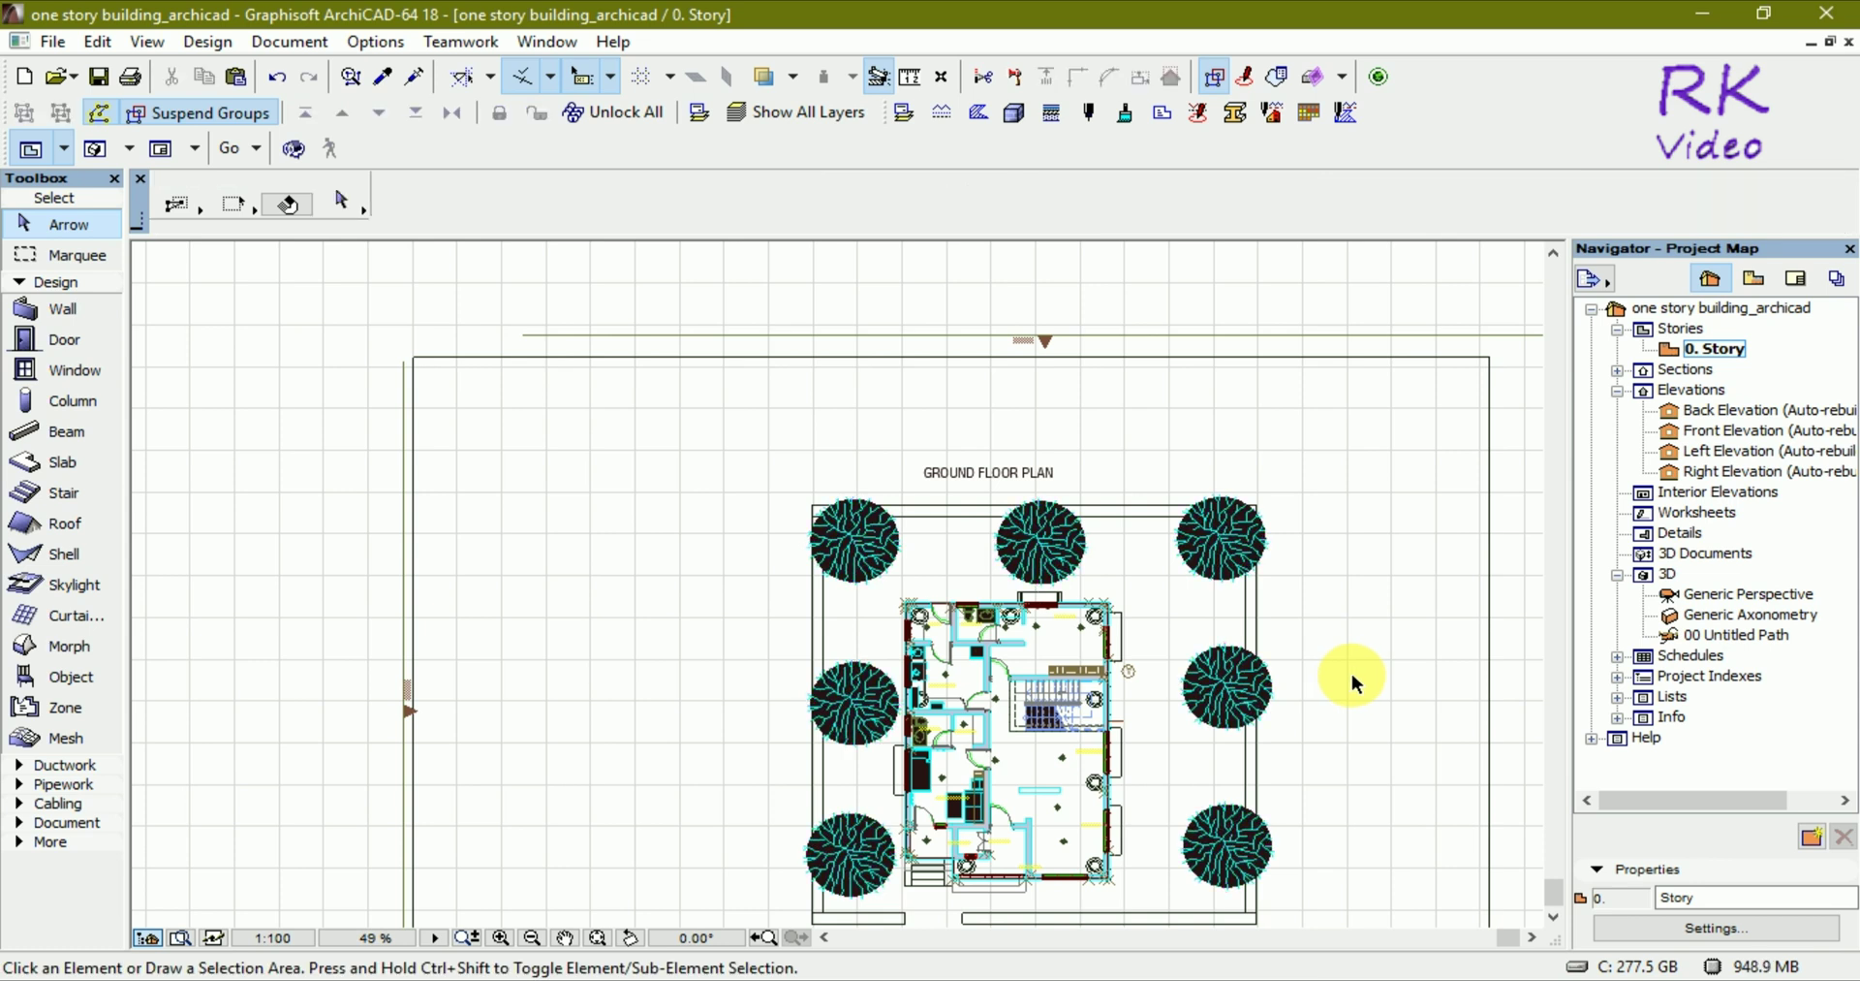
pyautogui.press('F3')
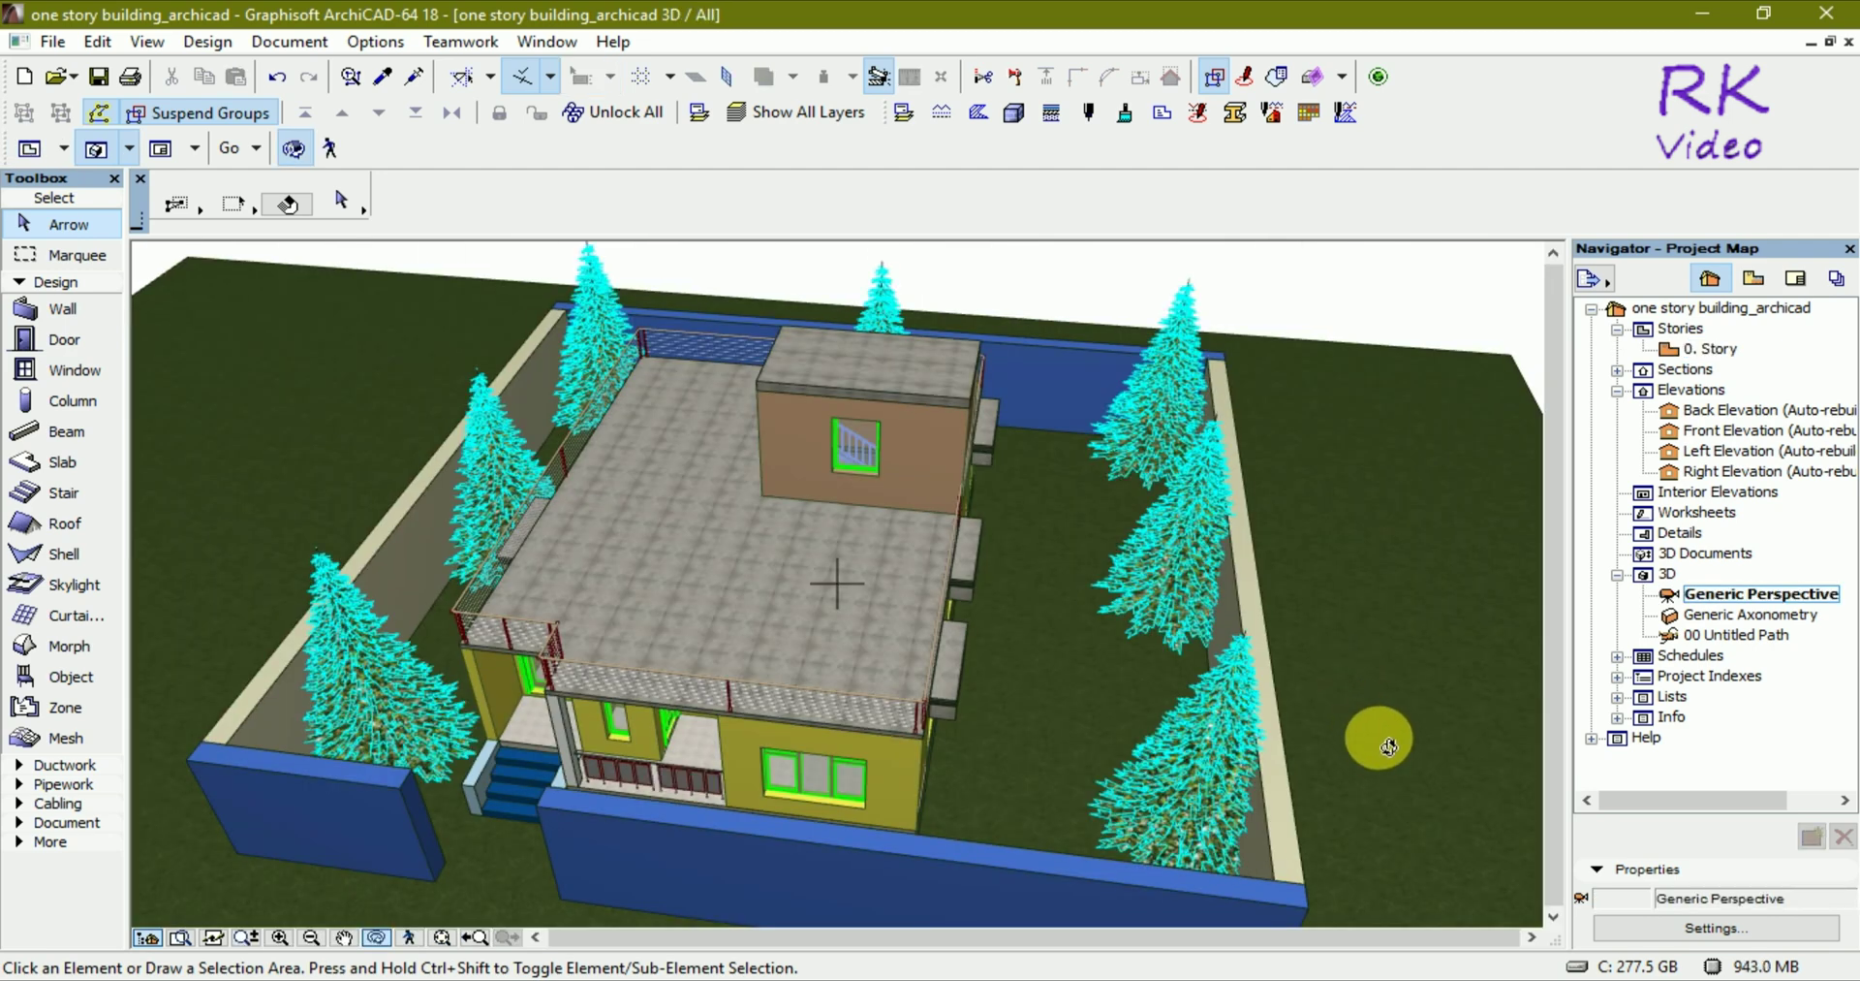
pyautogui.moveTo(1388, 754)
pyautogui.mouseDown()
pyautogui.moveTo(1455, 677)
pyautogui.moveTo(1359, 799)
pyautogui.mouseUp()
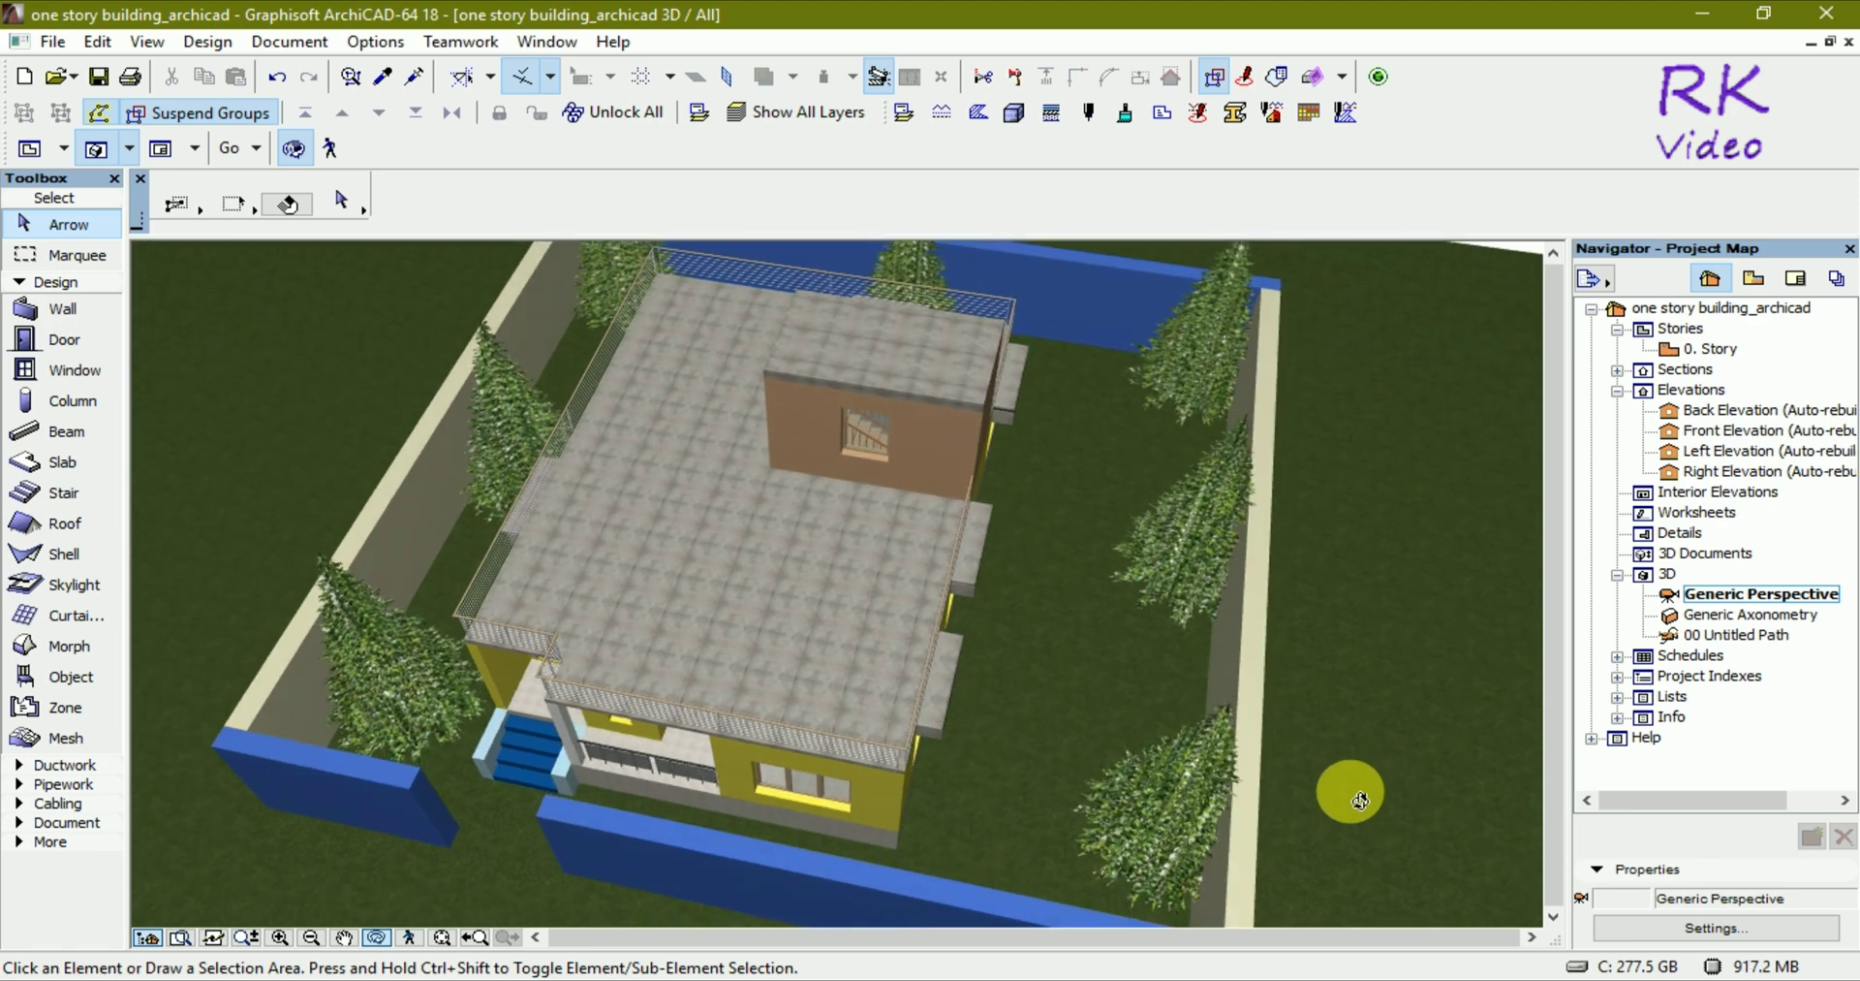
pyautogui.moveTo(1359, 799)
pyautogui.mouseDown()
pyautogui.moveTo(1341, 784)
pyautogui.moveTo(1537, 747)
pyautogui.moveTo(1498, 688)
pyautogui.moveTo(1503, 643)
pyautogui.moveTo(1383, 722)
pyautogui.moveTo(1246, 706)
pyautogui.moveTo(1158, 729)
pyautogui.moveTo(1417, 751)
pyautogui.mouseUp()
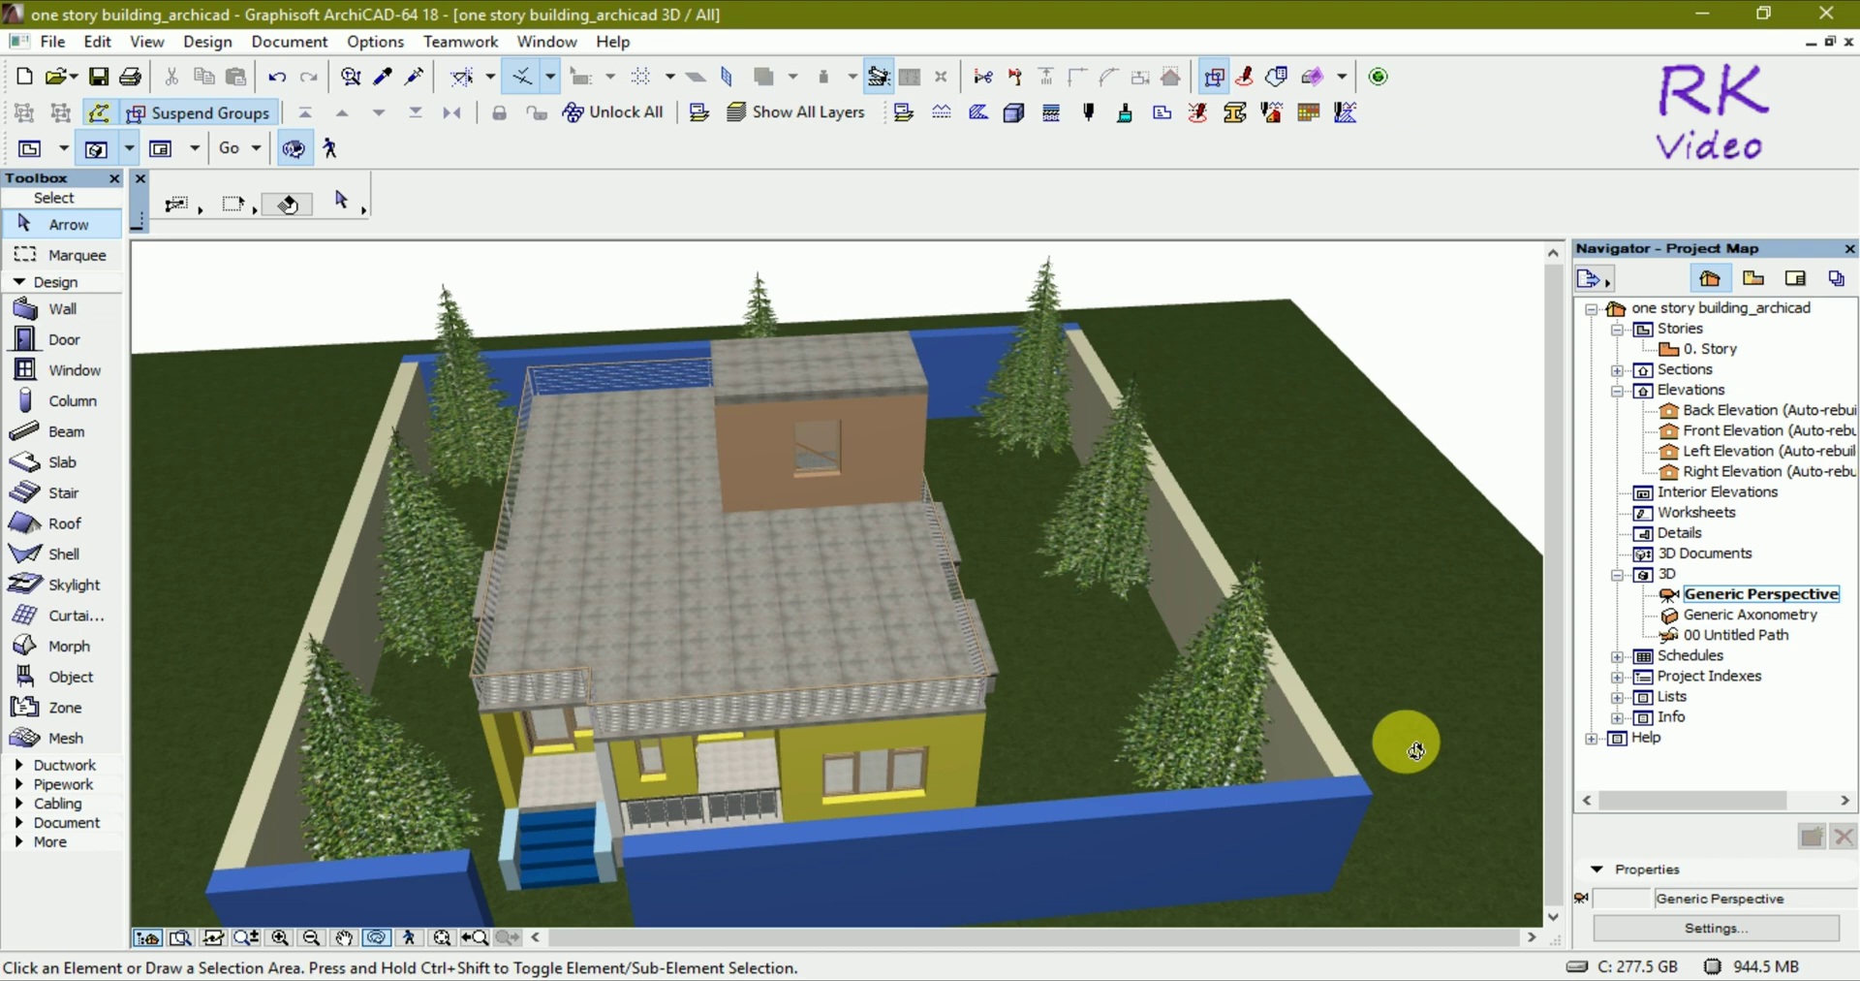
pyautogui.press('F2')
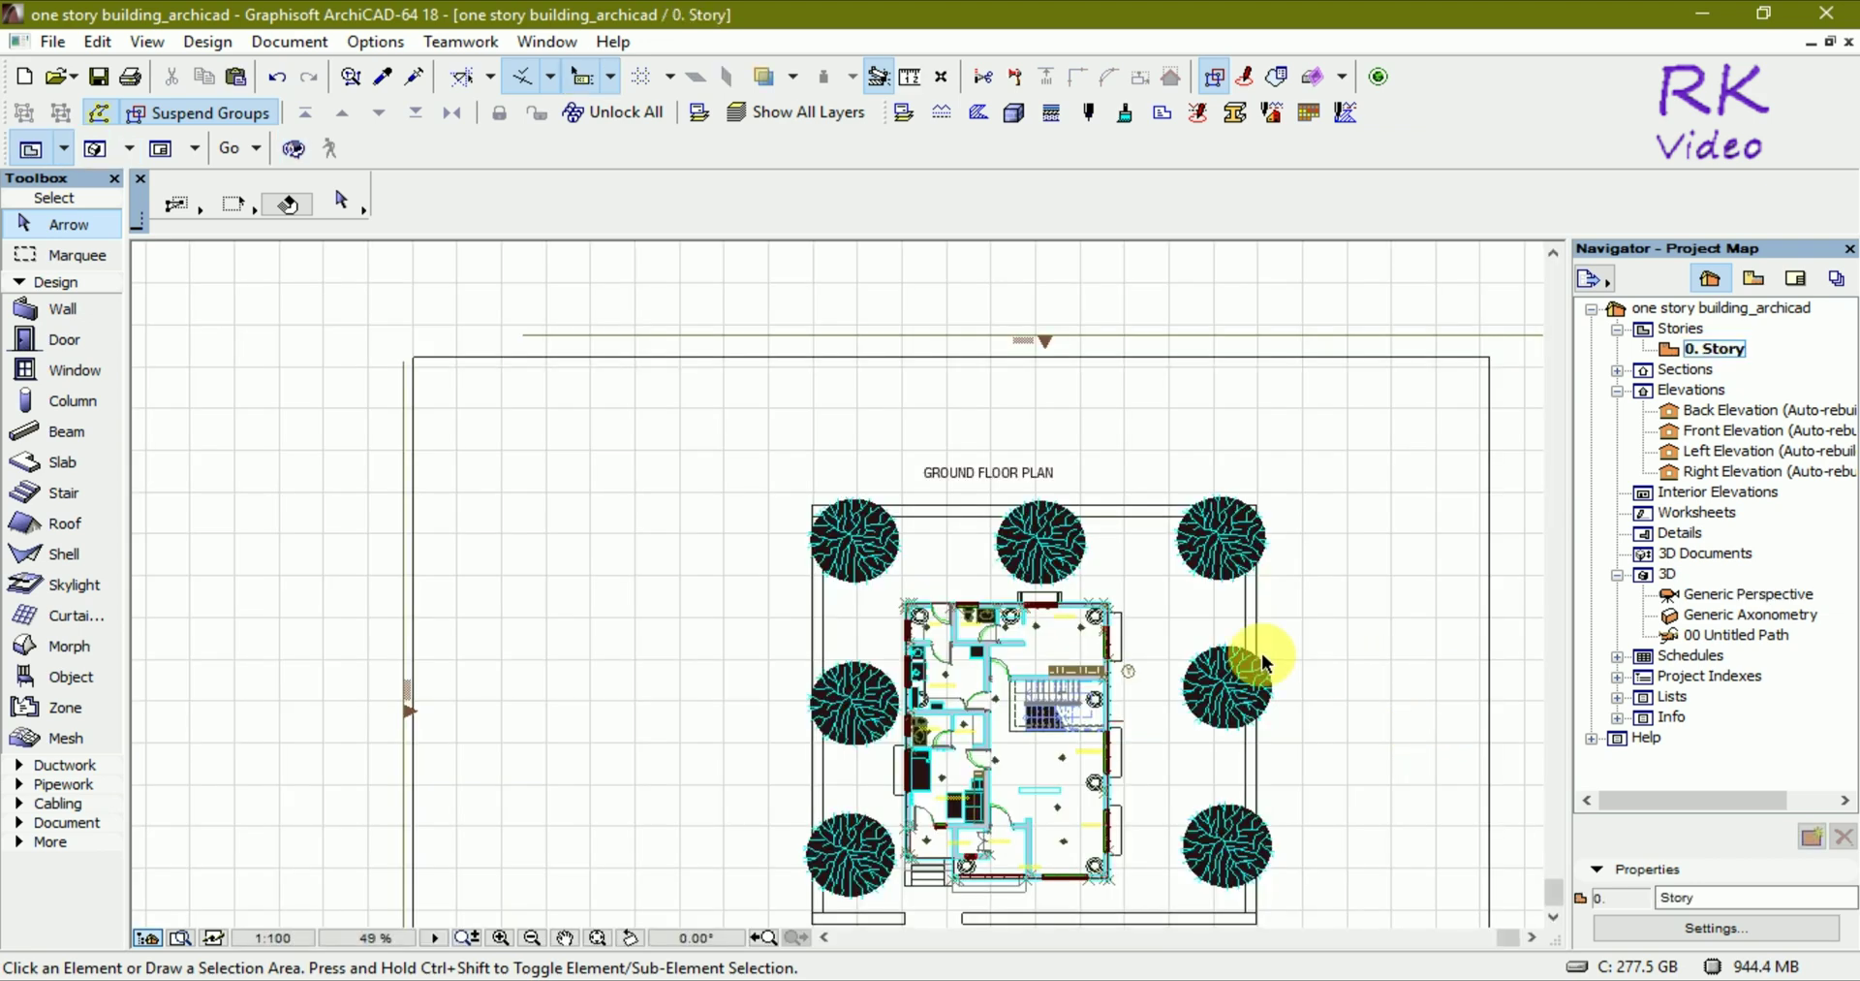
# Step: Delete the top-centre, right-middle and left-middle pine trees, keeping the four corner pines
pyautogui.click(1093, 551)
pyautogui.click(1002, 573)
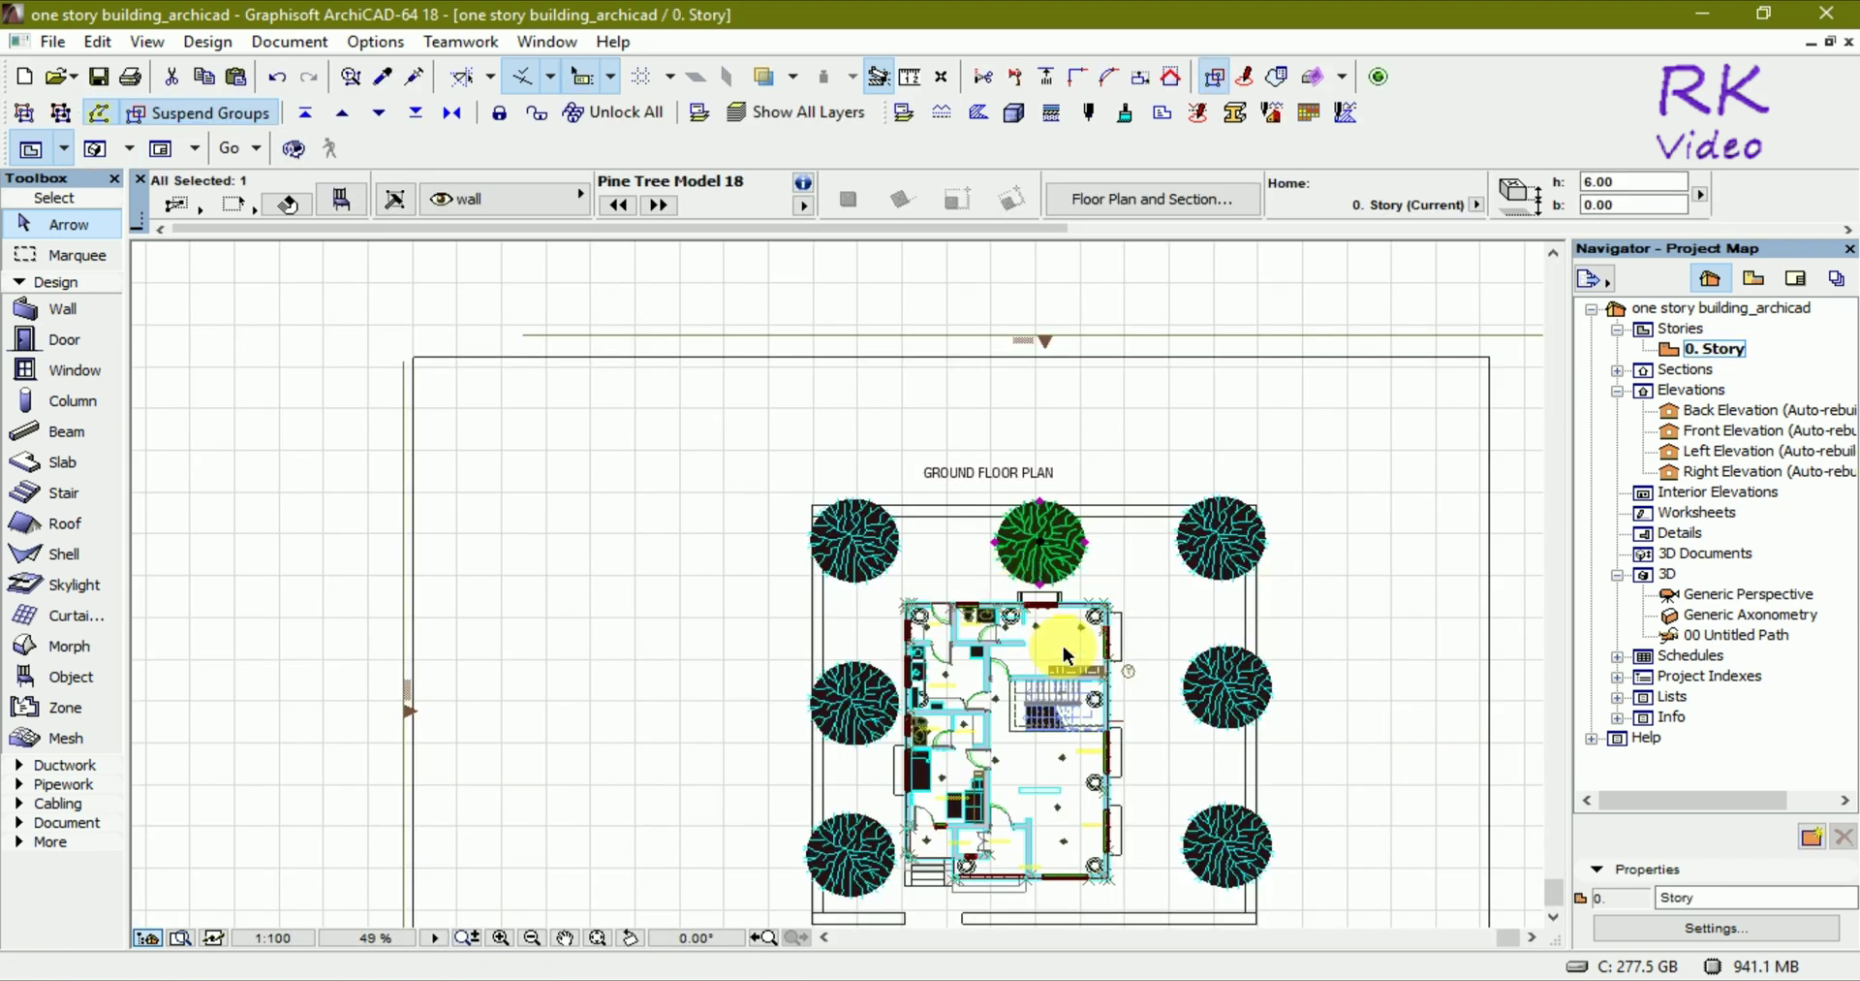
pyautogui.click(1227, 630)
pyautogui.click(1195, 720)
pyautogui.press('Delete')
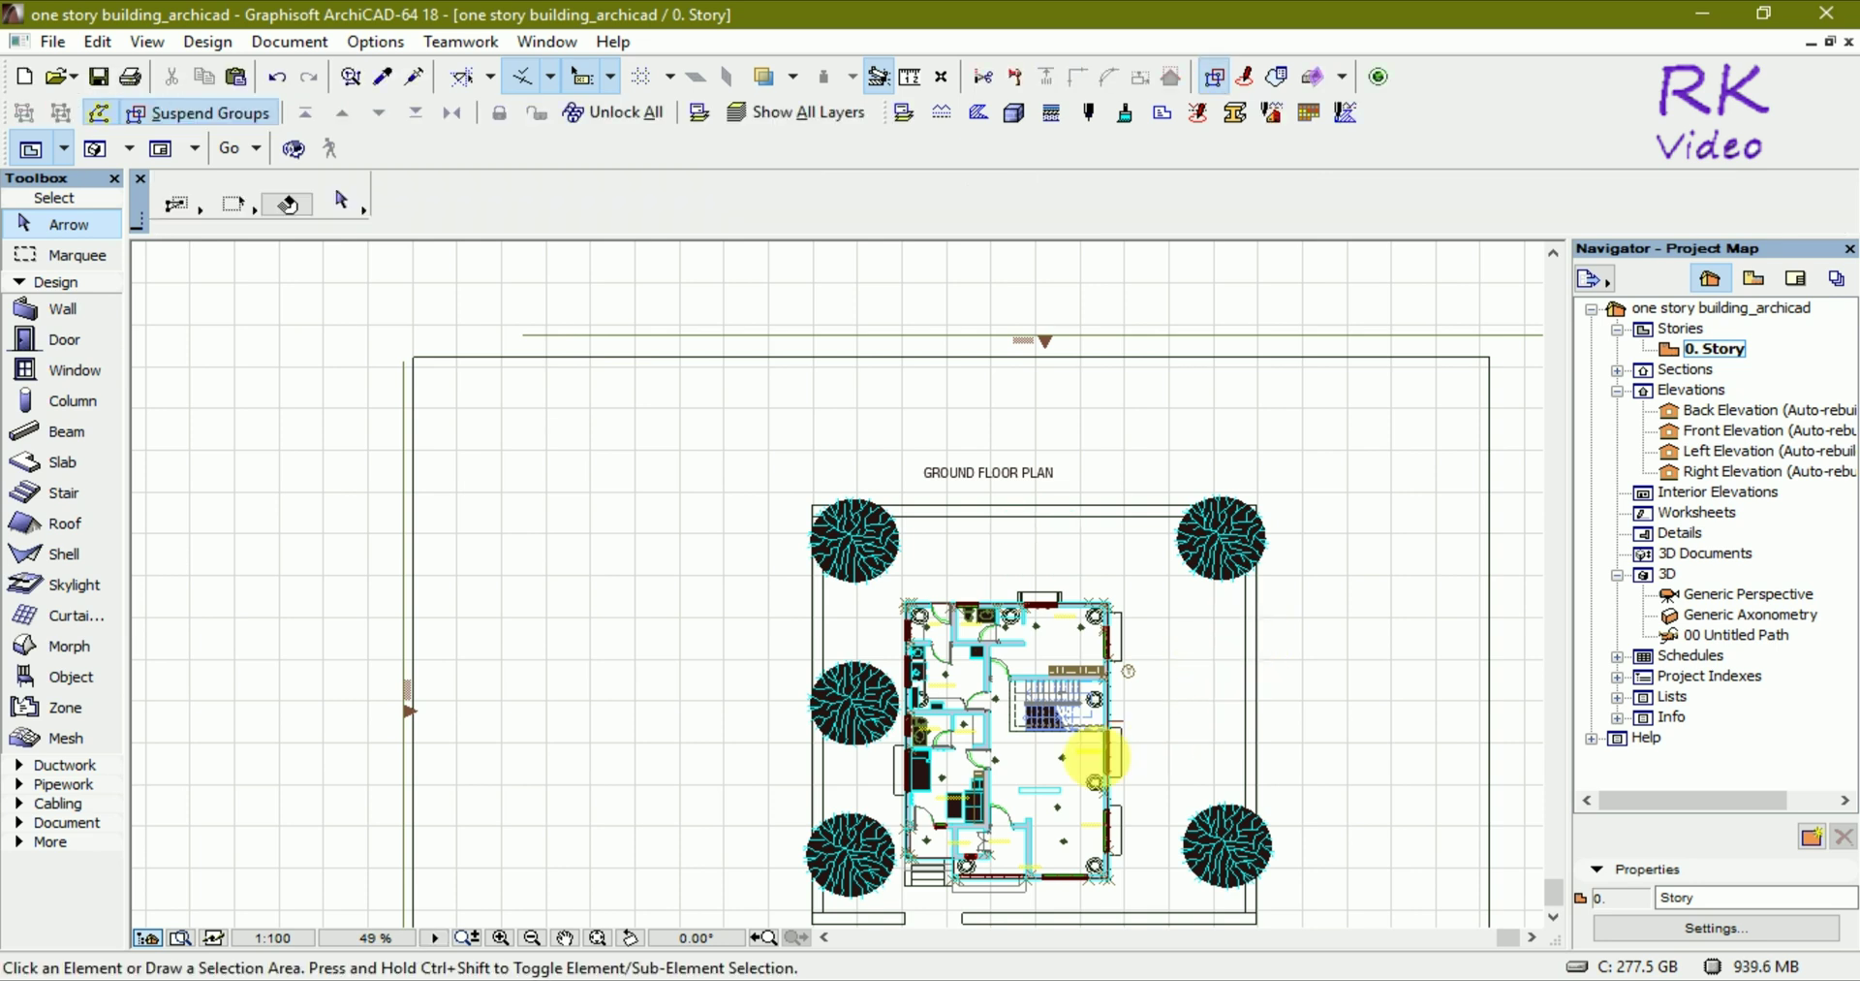
pyautogui.click(856, 717)
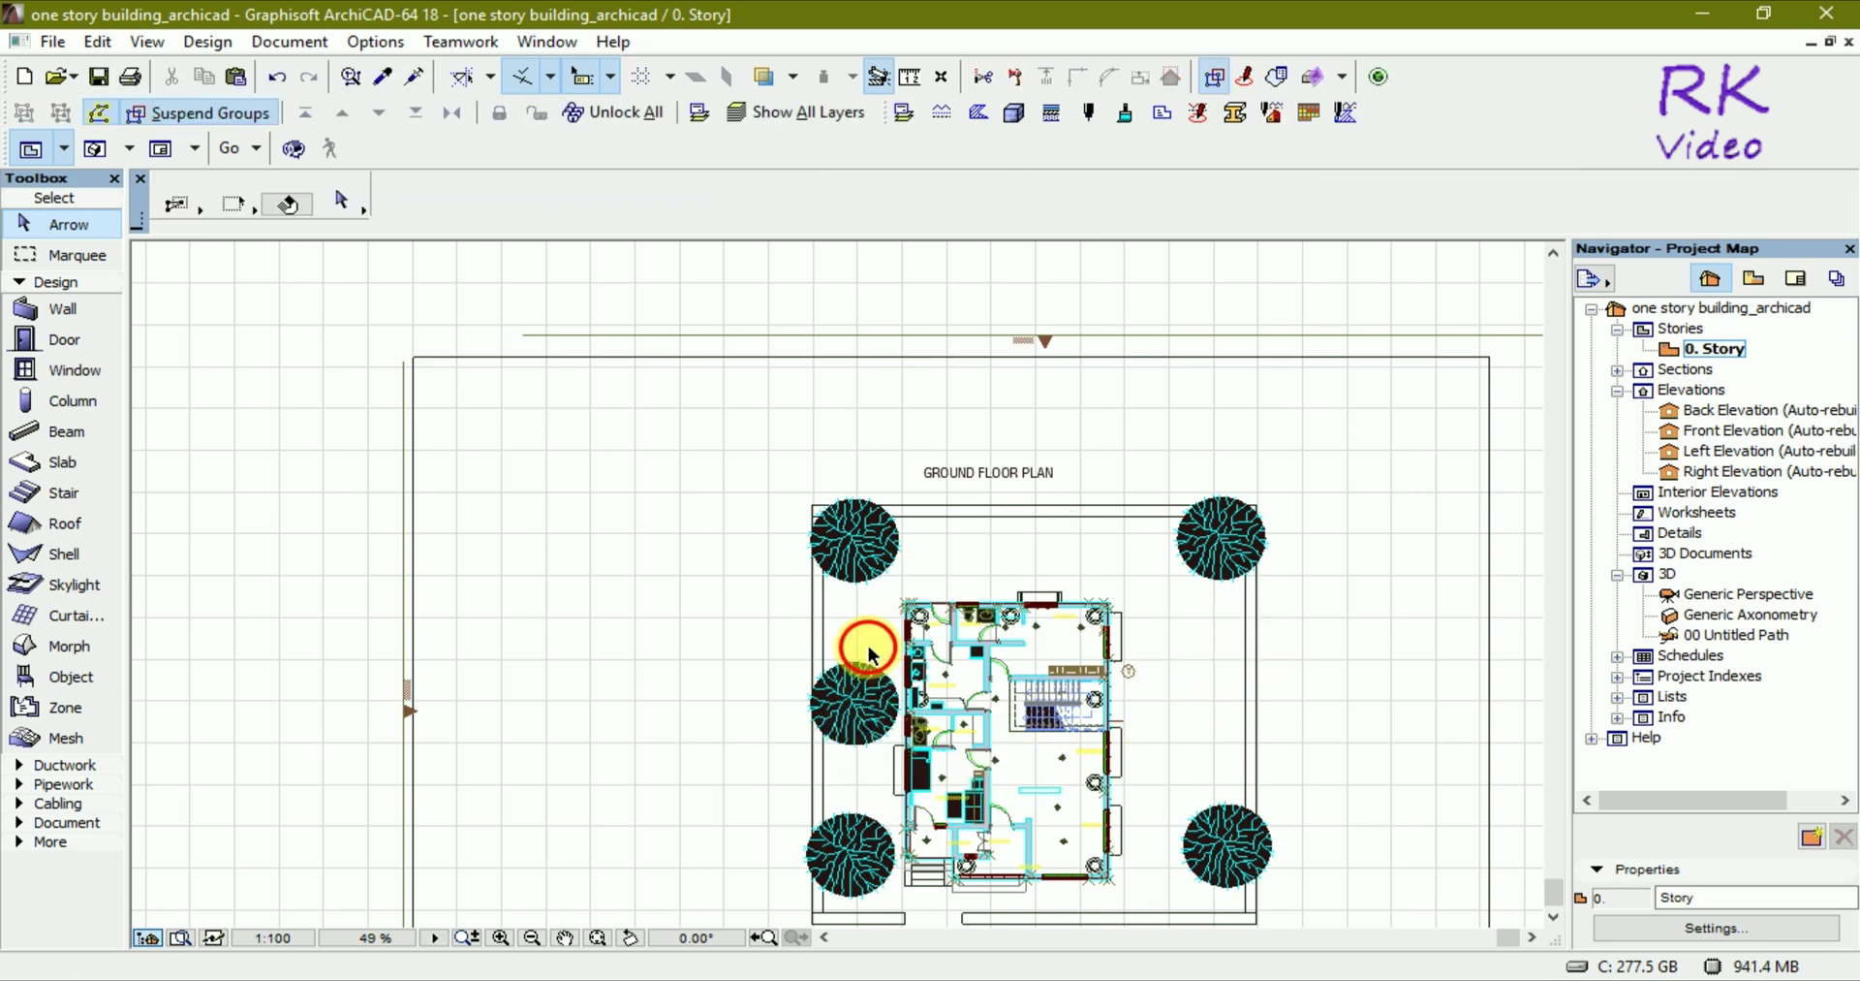
pyautogui.click(843, 711)
pyautogui.press('Delete')
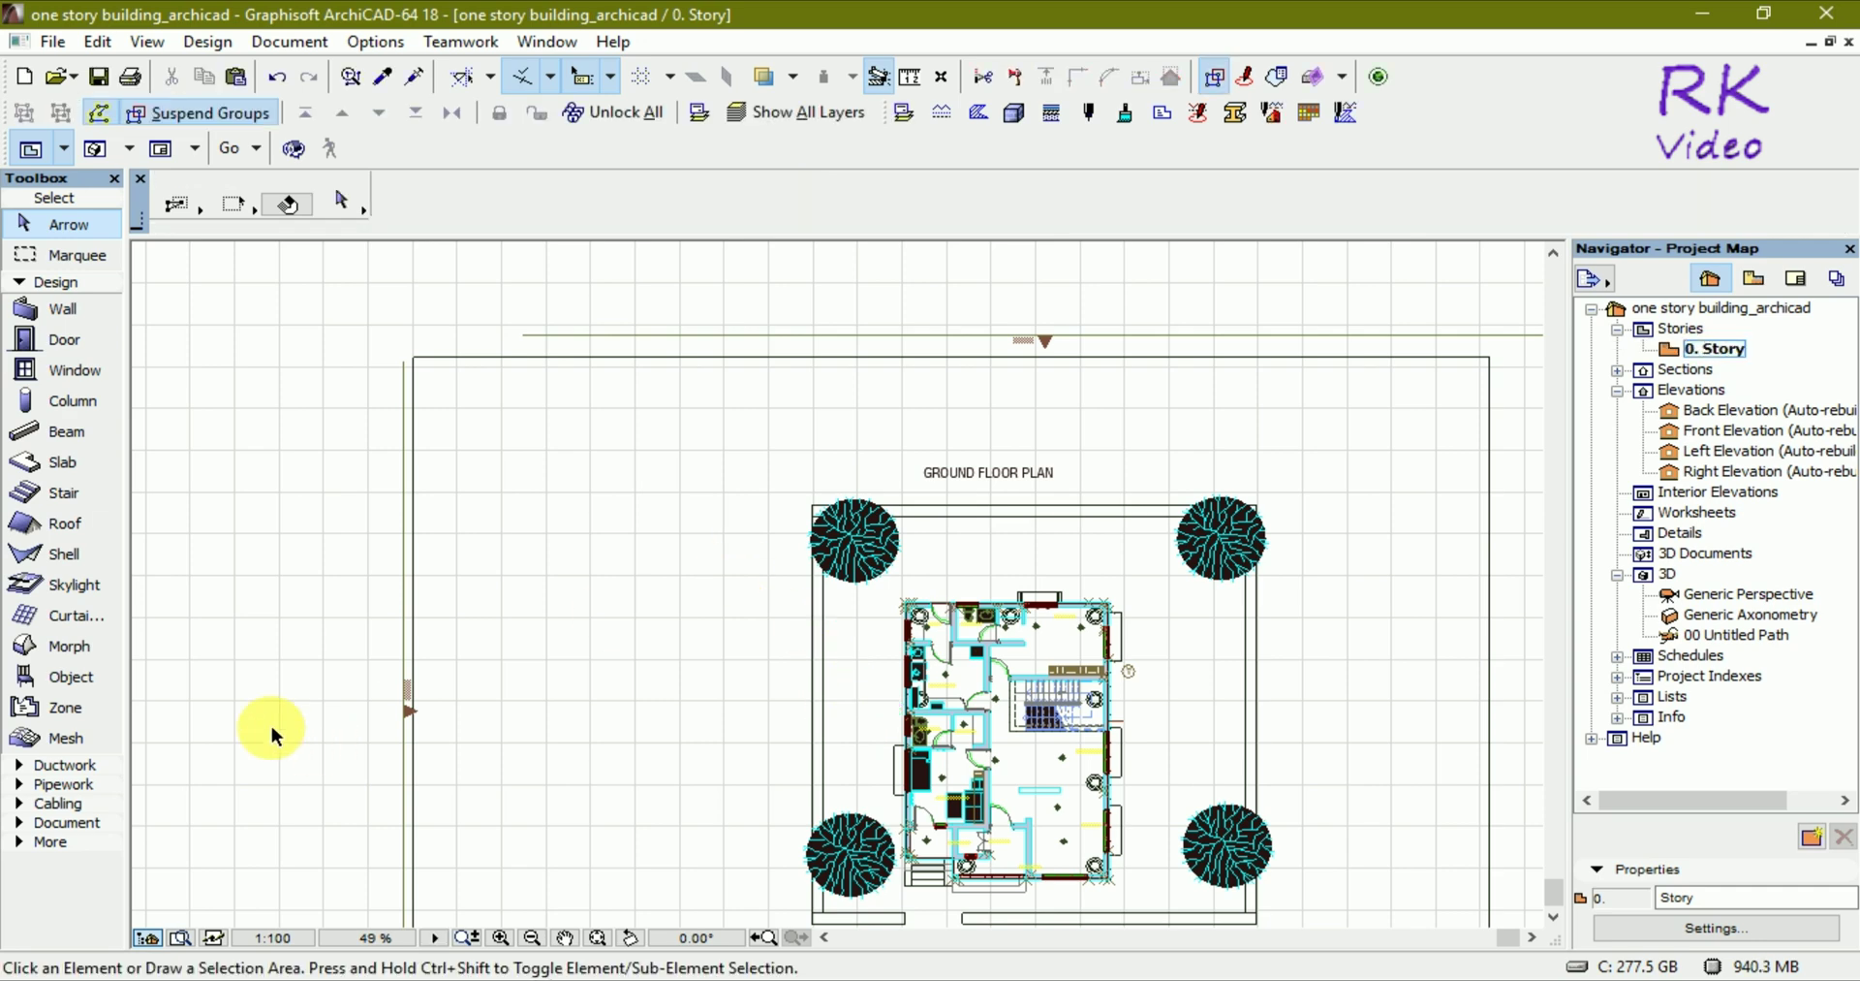
pyautogui.click(86, 679)
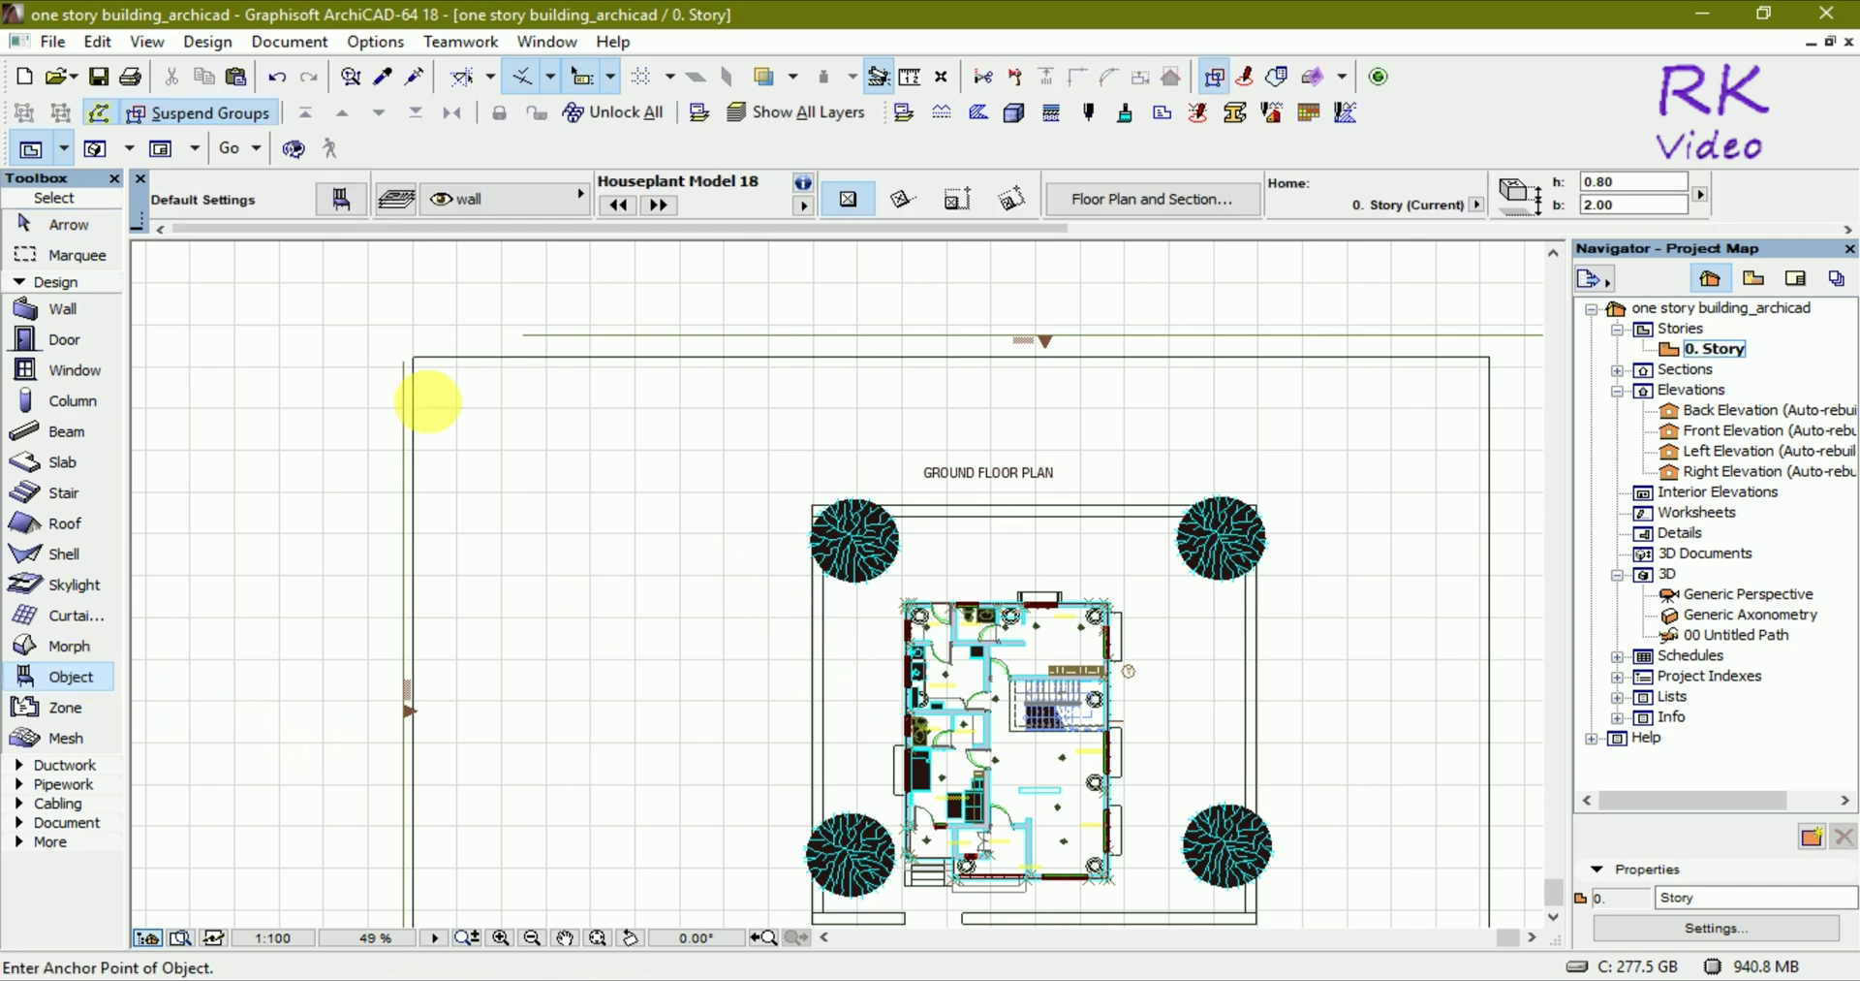
# Step: Choose Soil Holder 18 with story elevation and project-zero elevation both set to 0
pyautogui.click(341, 200)
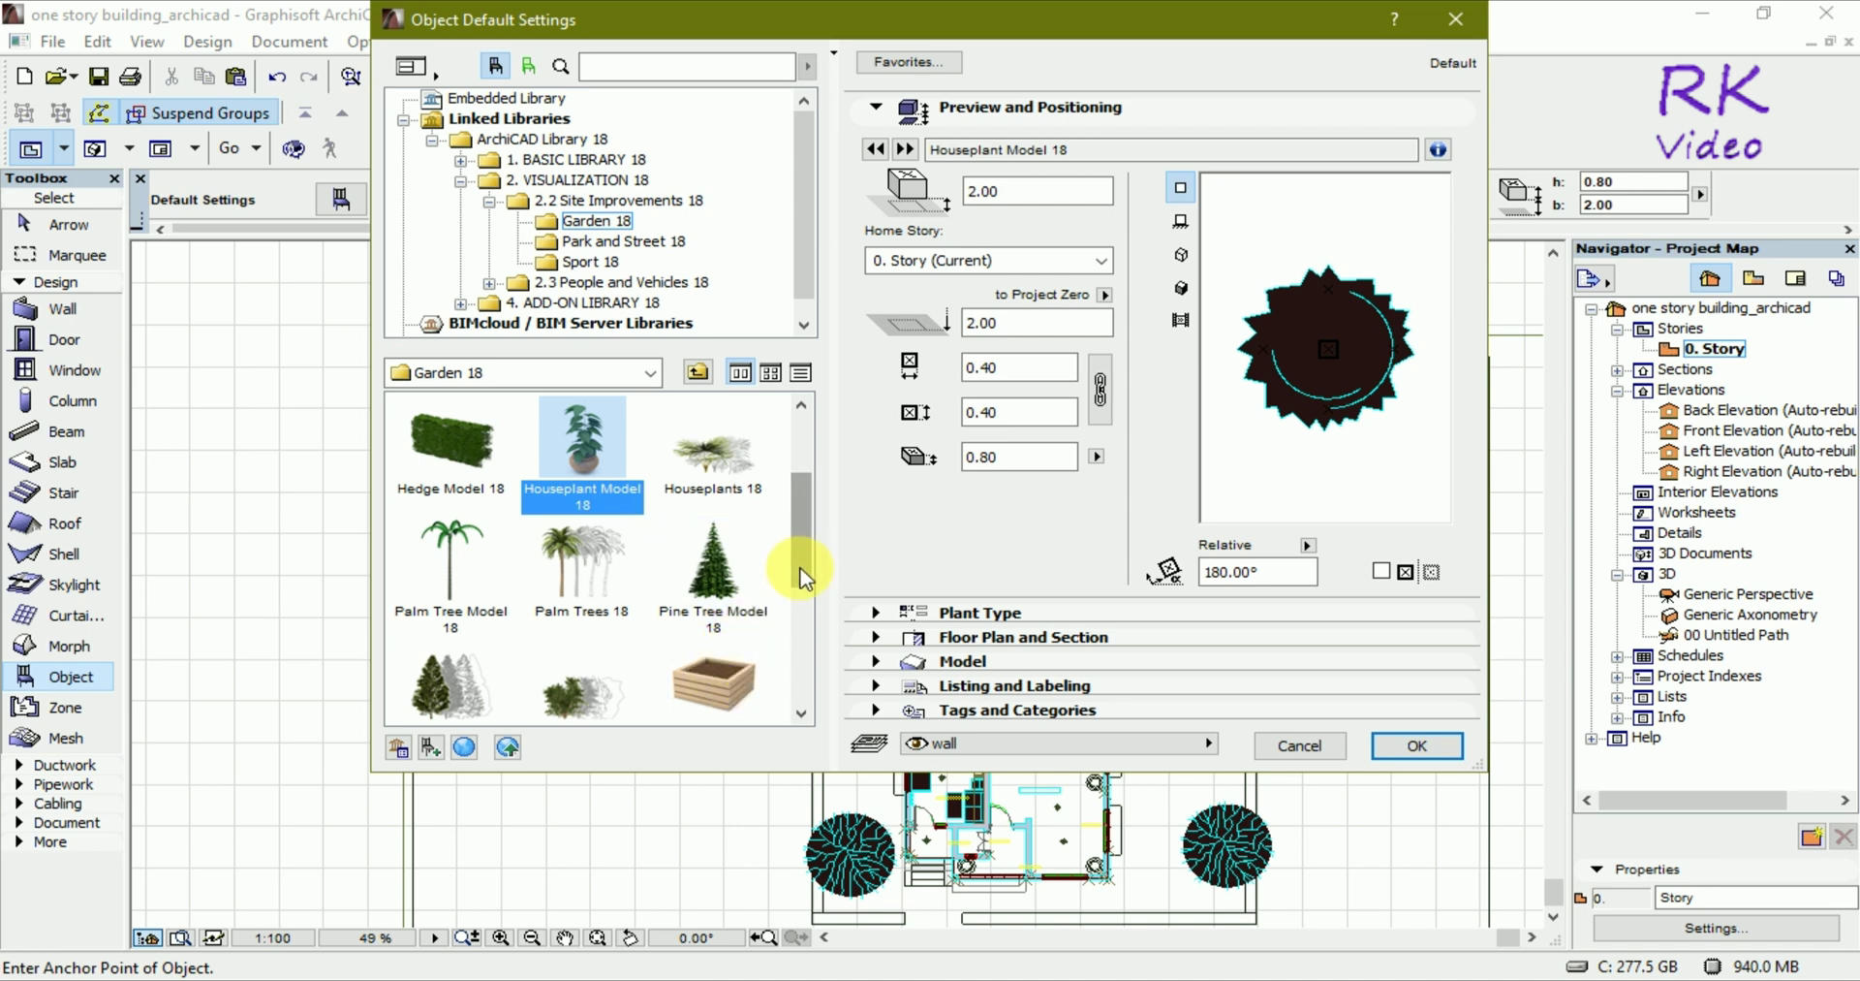
pyautogui.moveTo(800, 571); pyautogui.dragTo(801, 622)
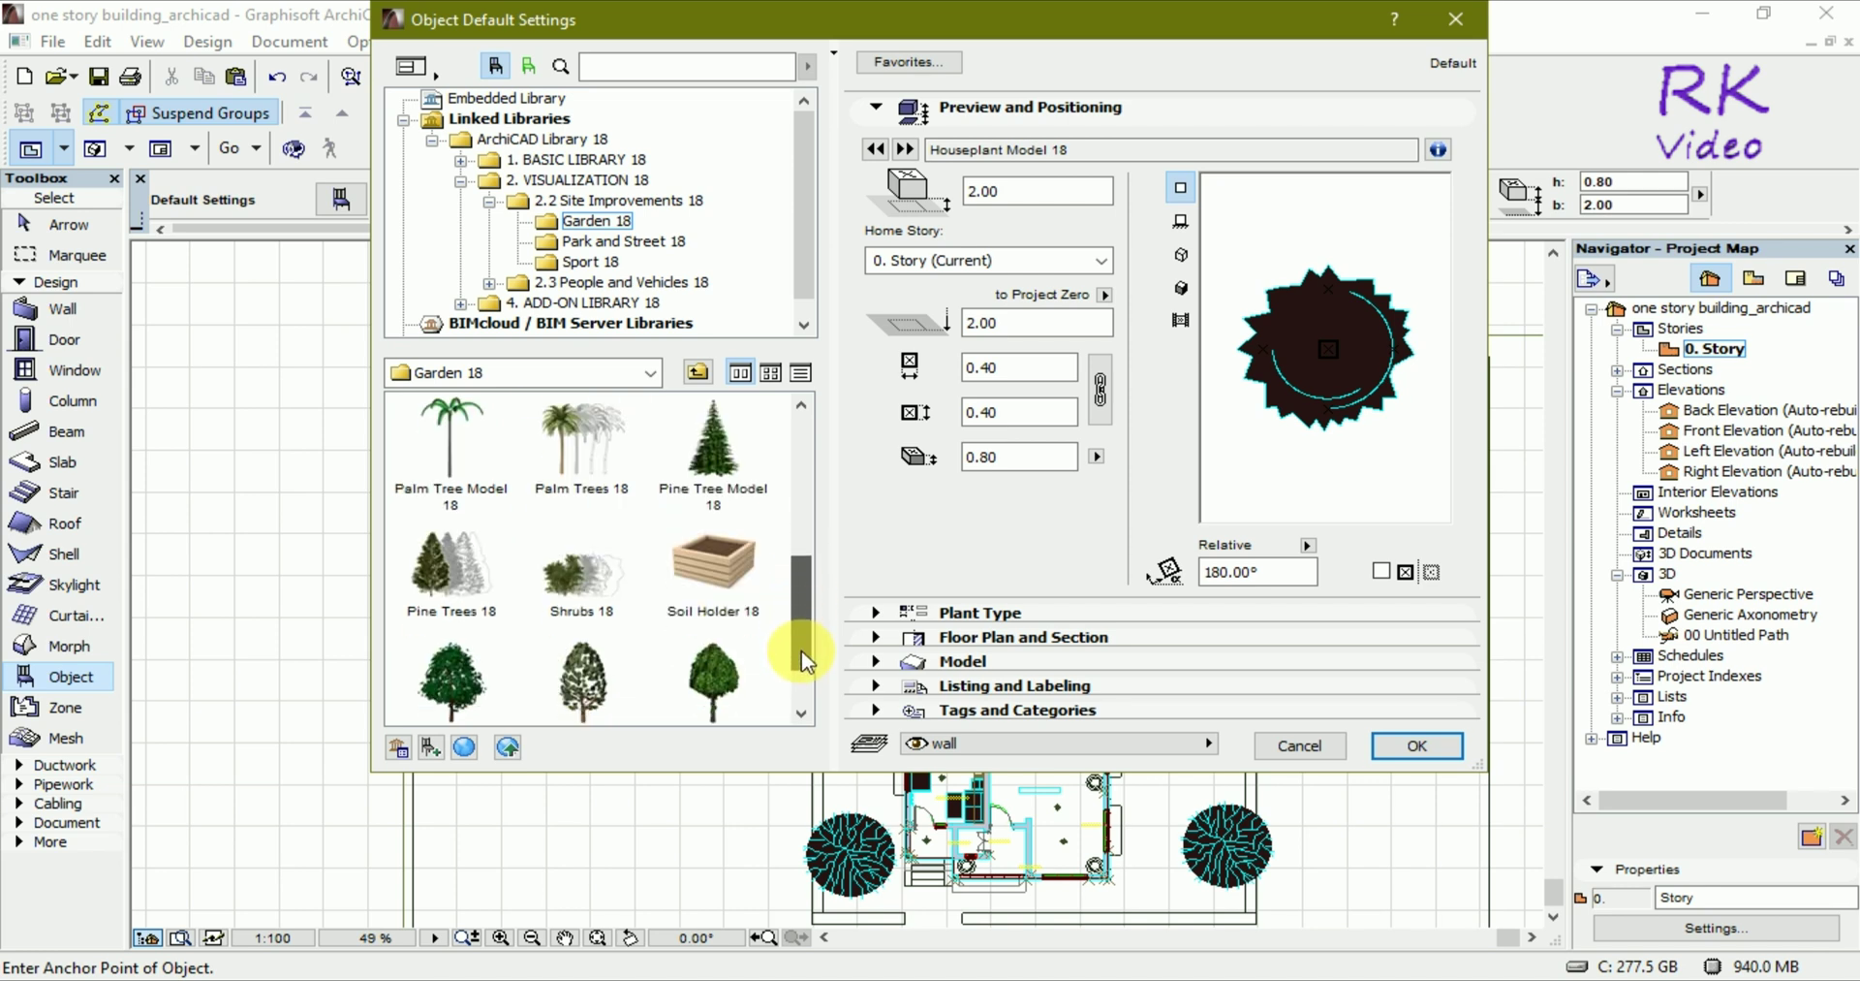
pyautogui.click(742, 576)
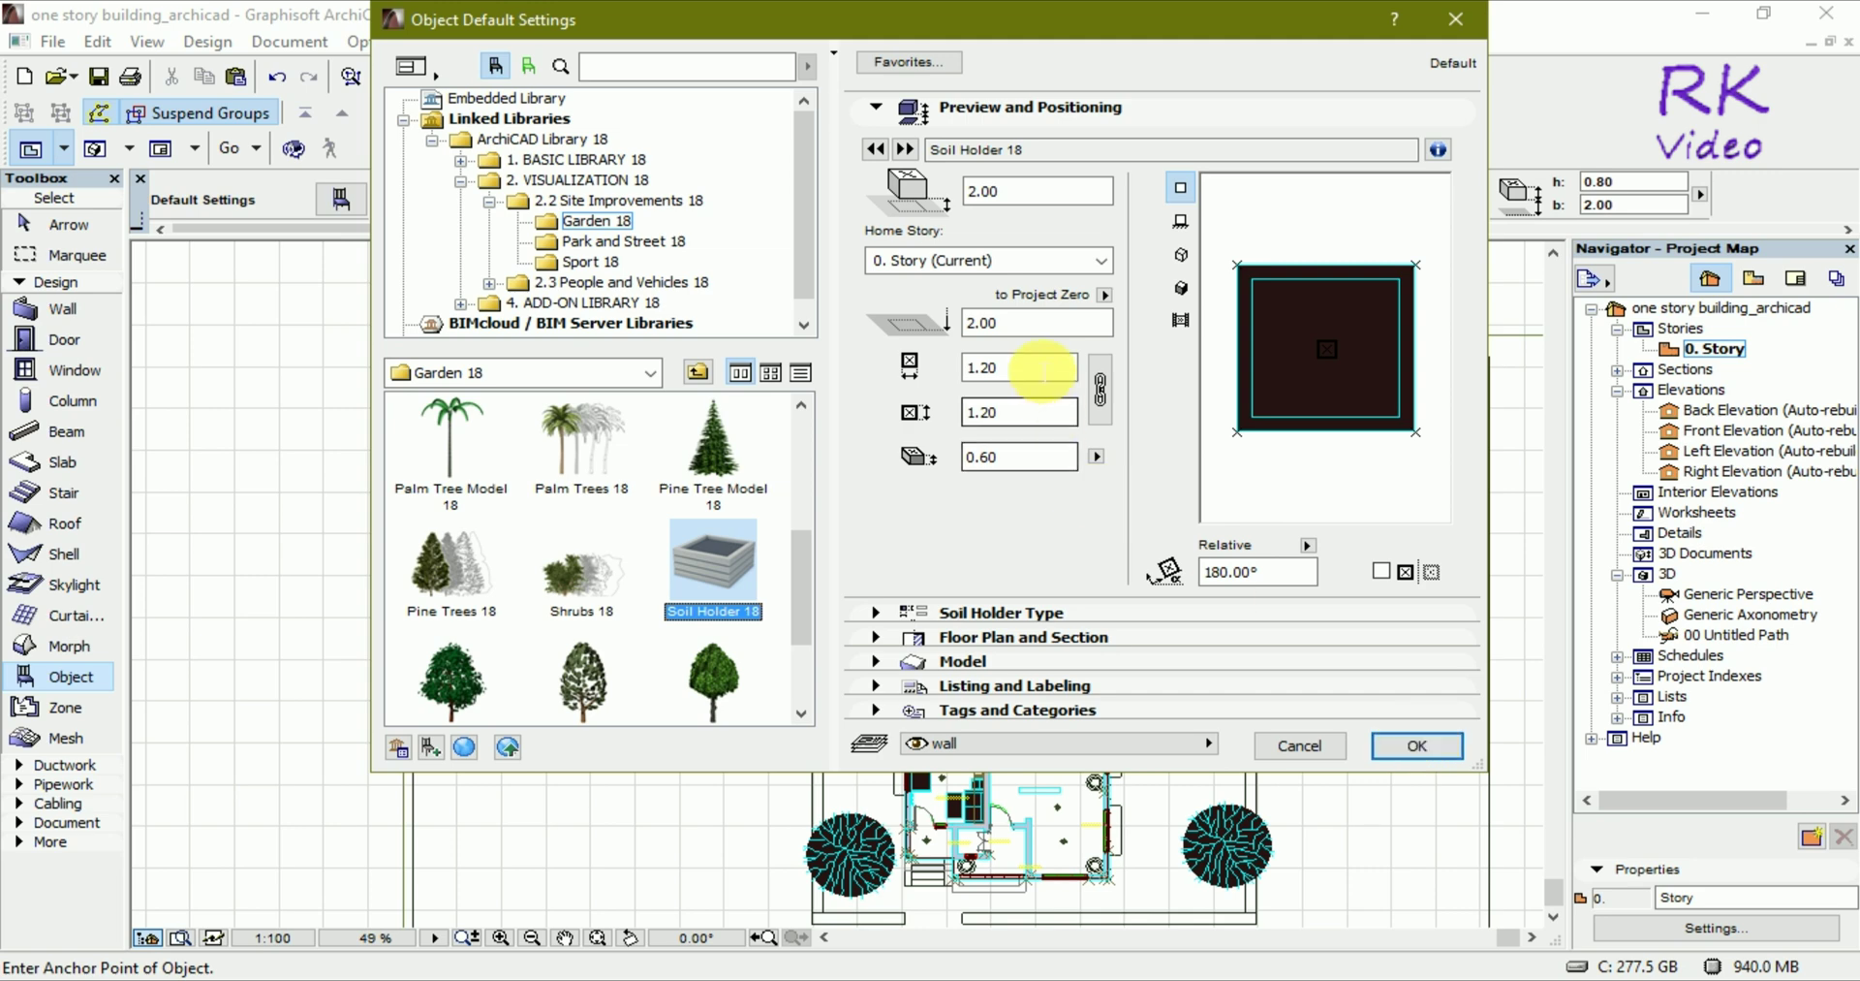
pyautogui.doubleClick(1028, 323)
pyautogui.write('0')
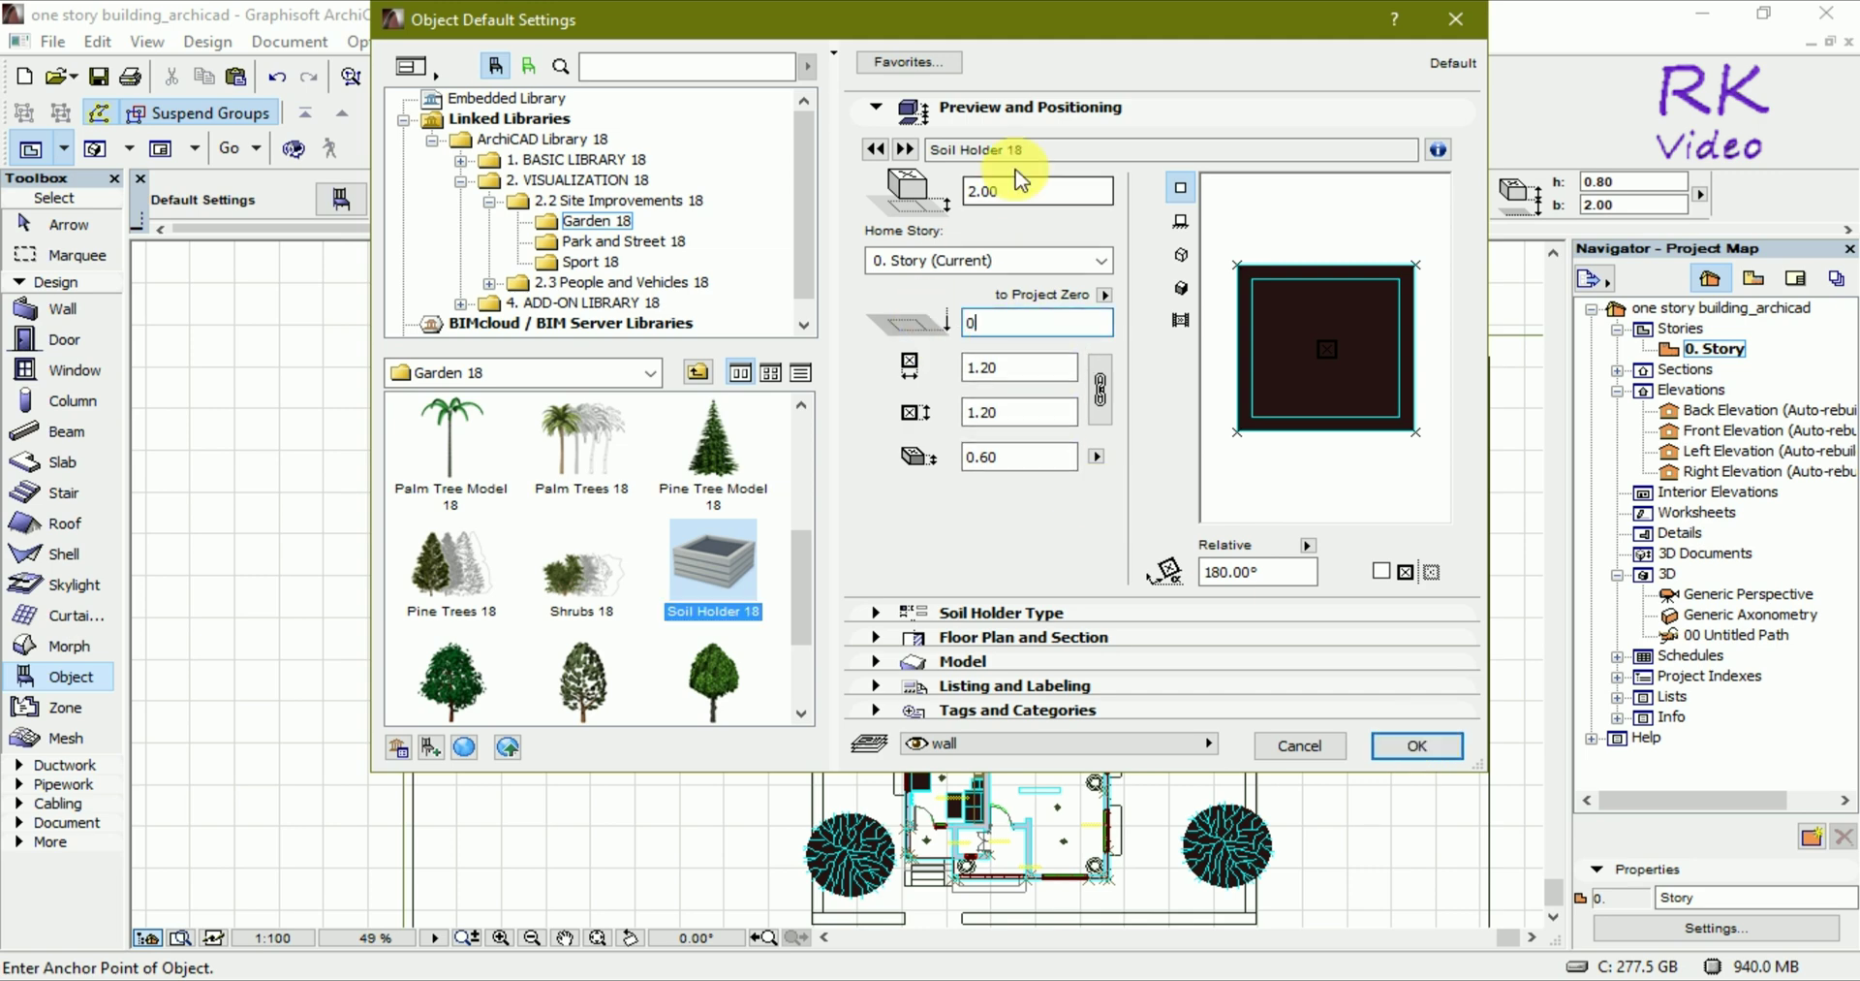
pyautogui.doubleClick(1022, 190)
pyautogui.write('00')
pyautogui.click(1424, 744)
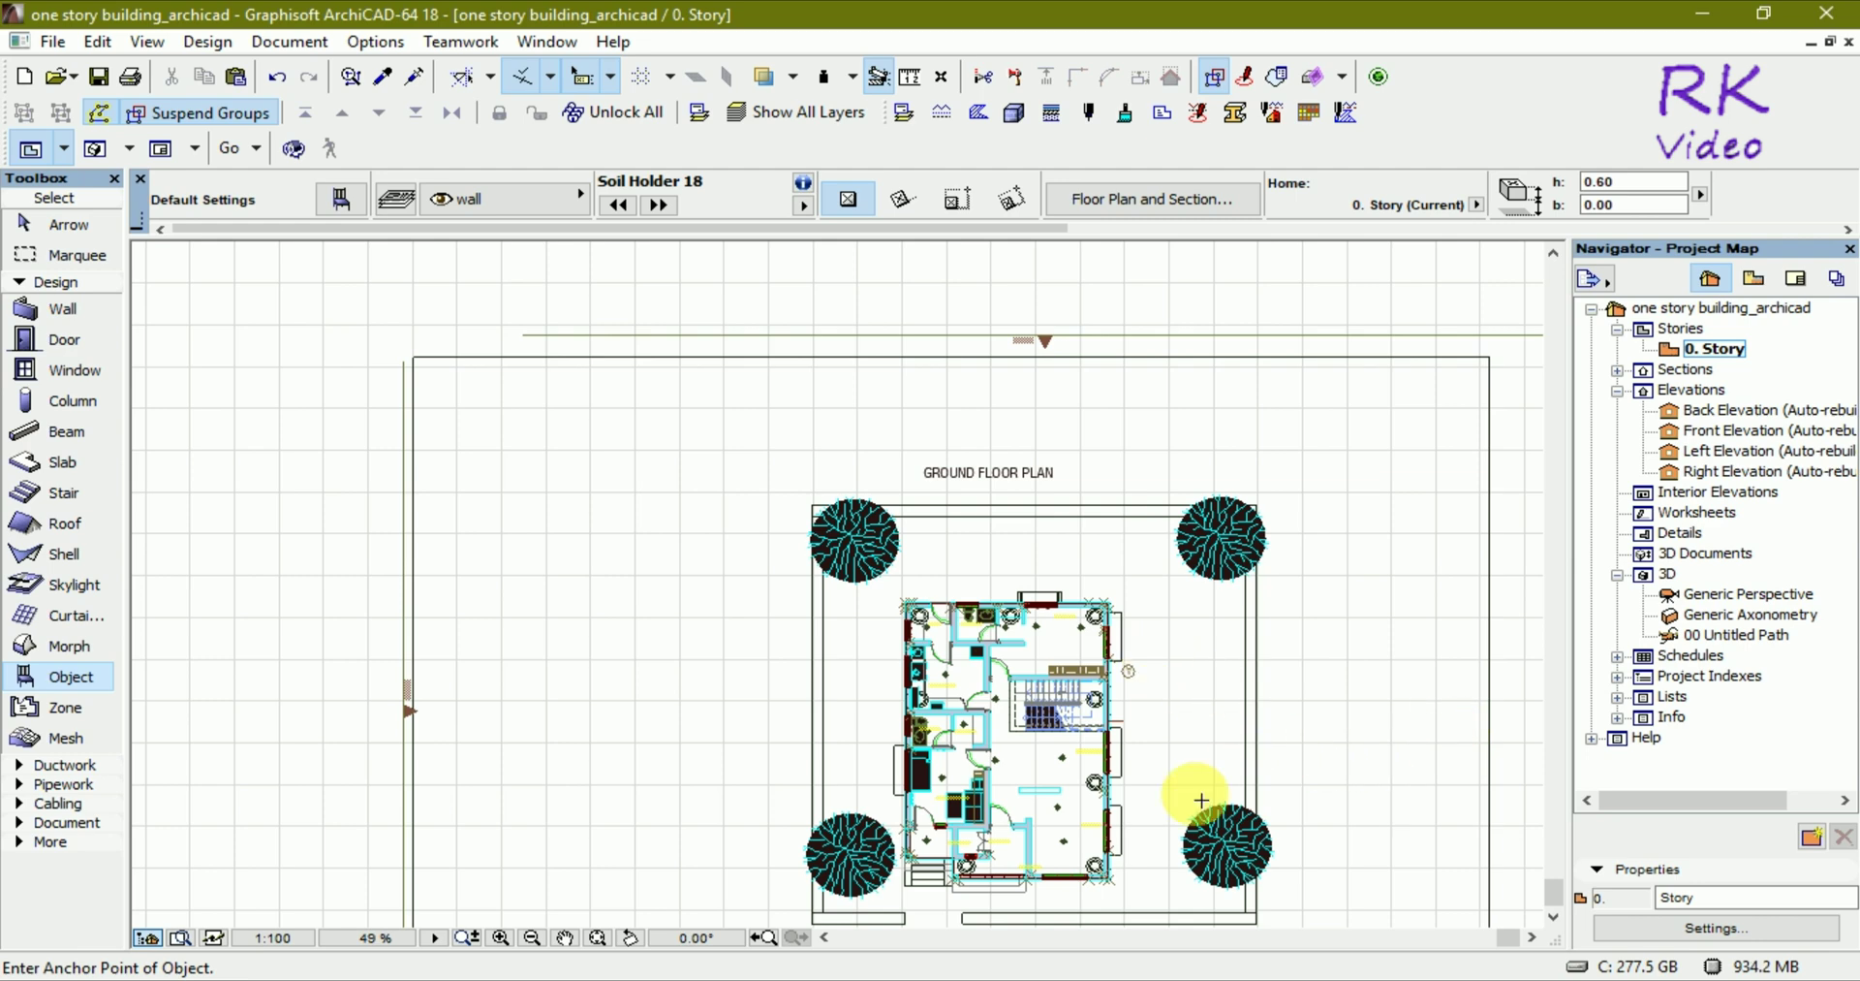
# Step: Place a Soil Holder 18 below the house entrance
pyautogui.scroll(-1, 1092, 668)
pyautogui.scroll(2, 1085, 901)
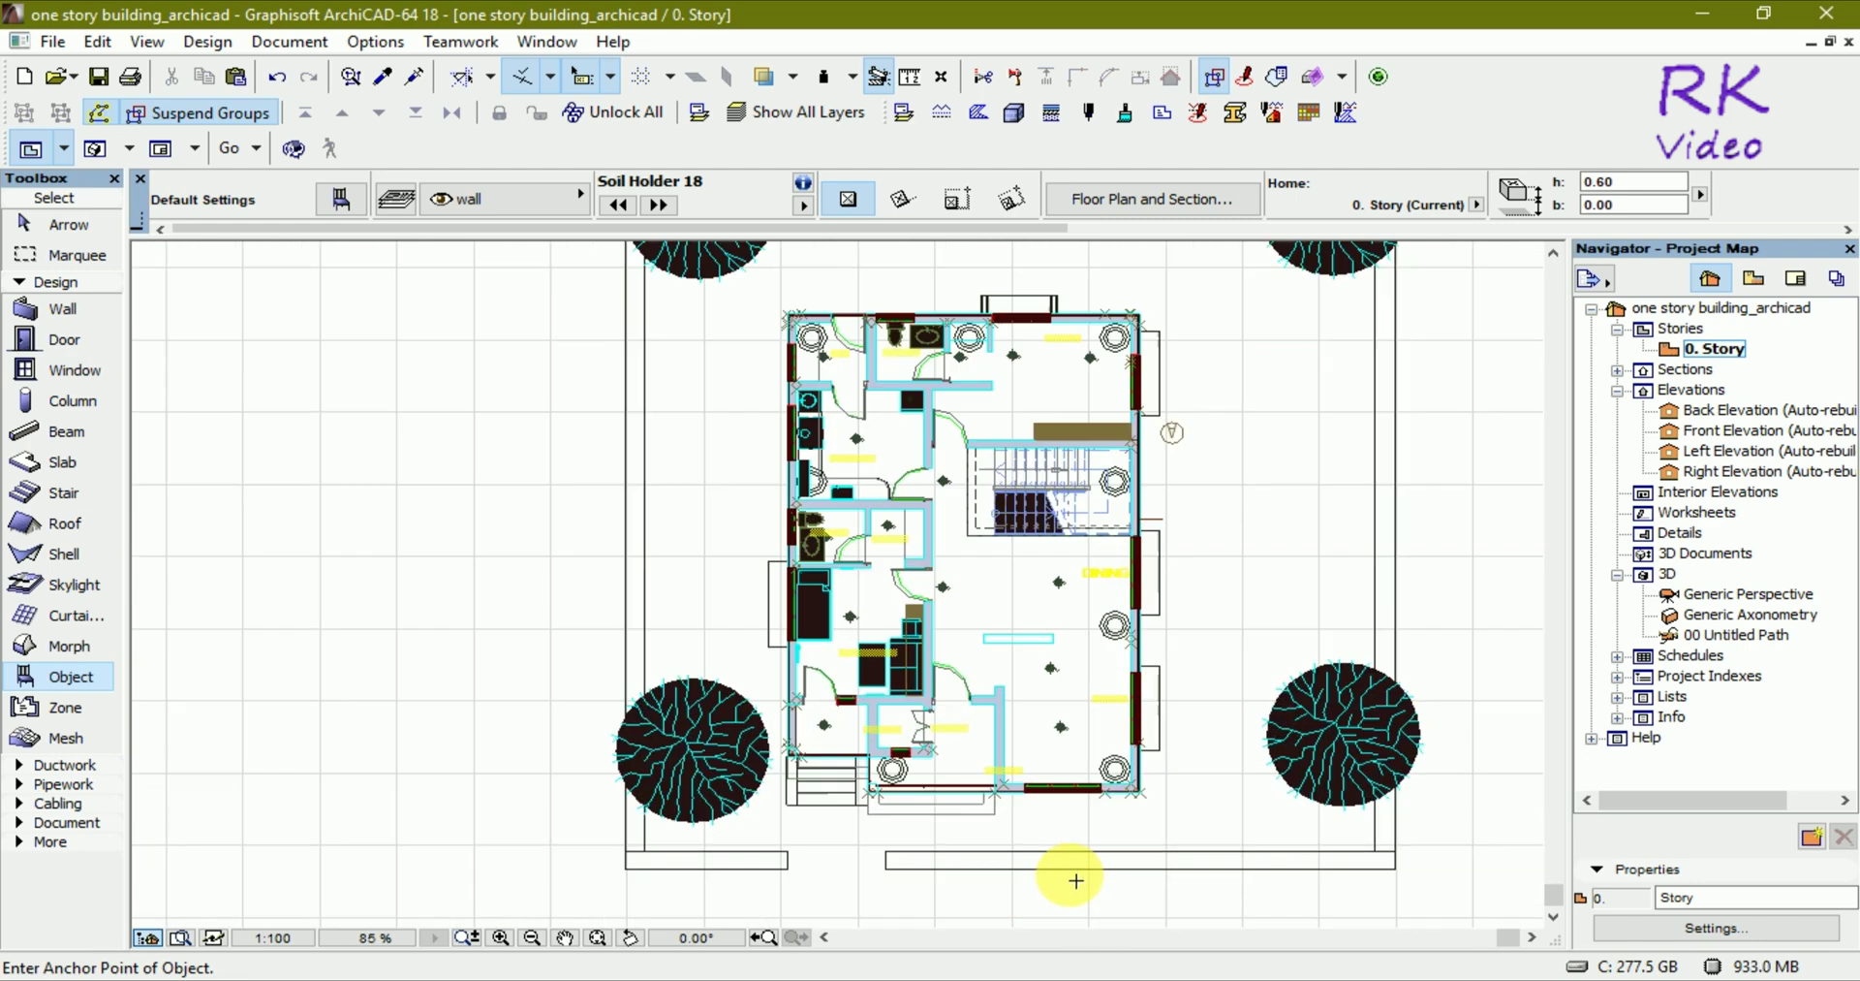
pyautogui.scroll(2, 1075, 872)
pyautogui.click(1086, 827)
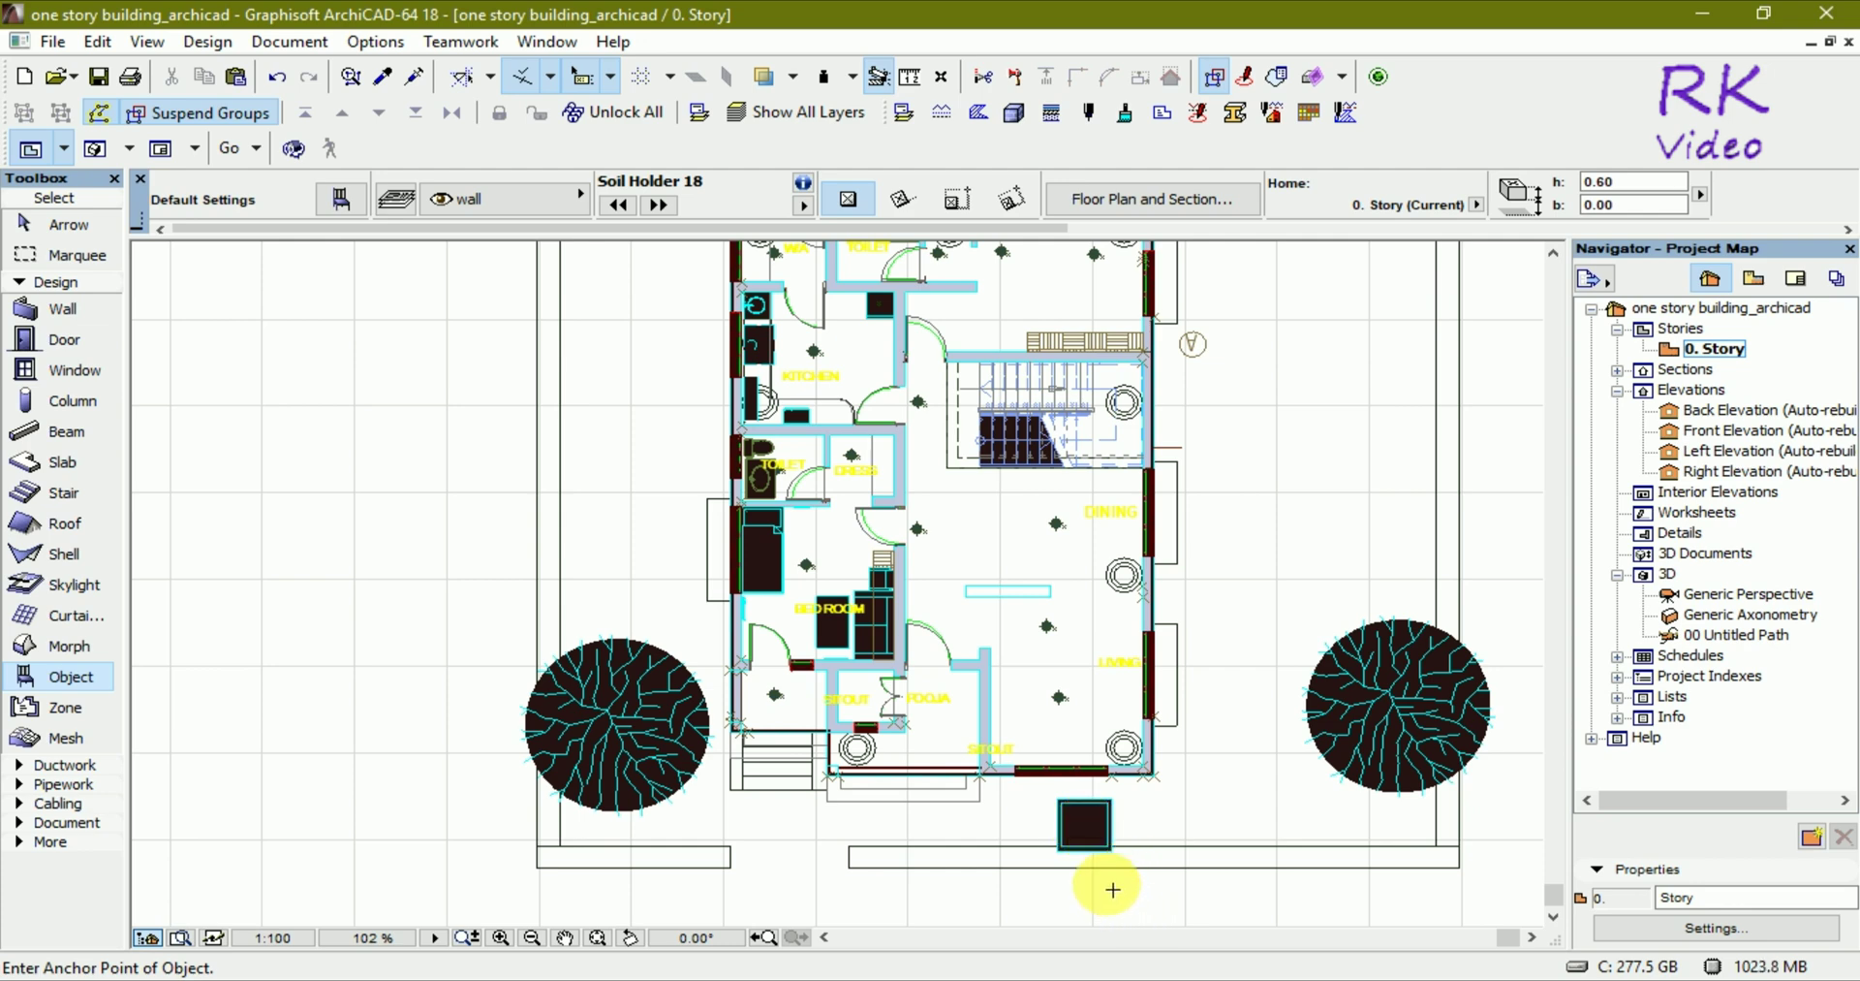
# Step: Shrink the soil holder from its corner and move it right near the front boundary
pyautogui.scroll(5, 1110, 878)
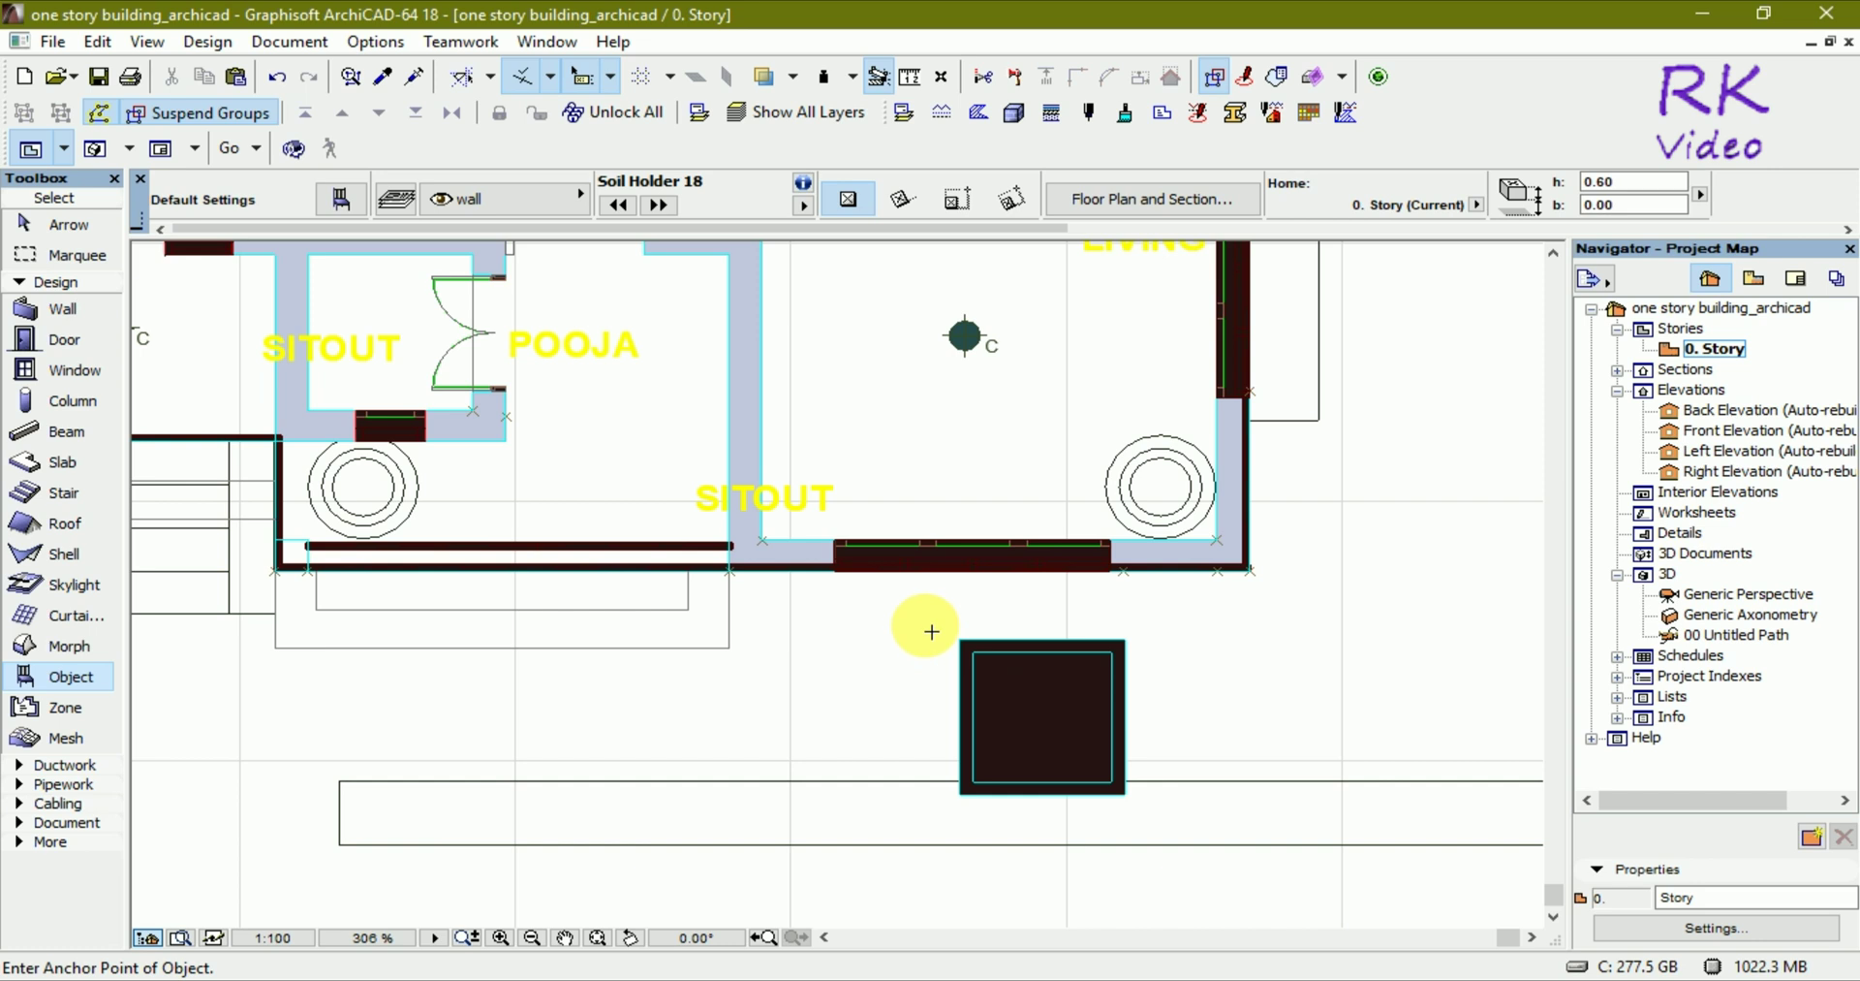
pyautogui.press('Escape')
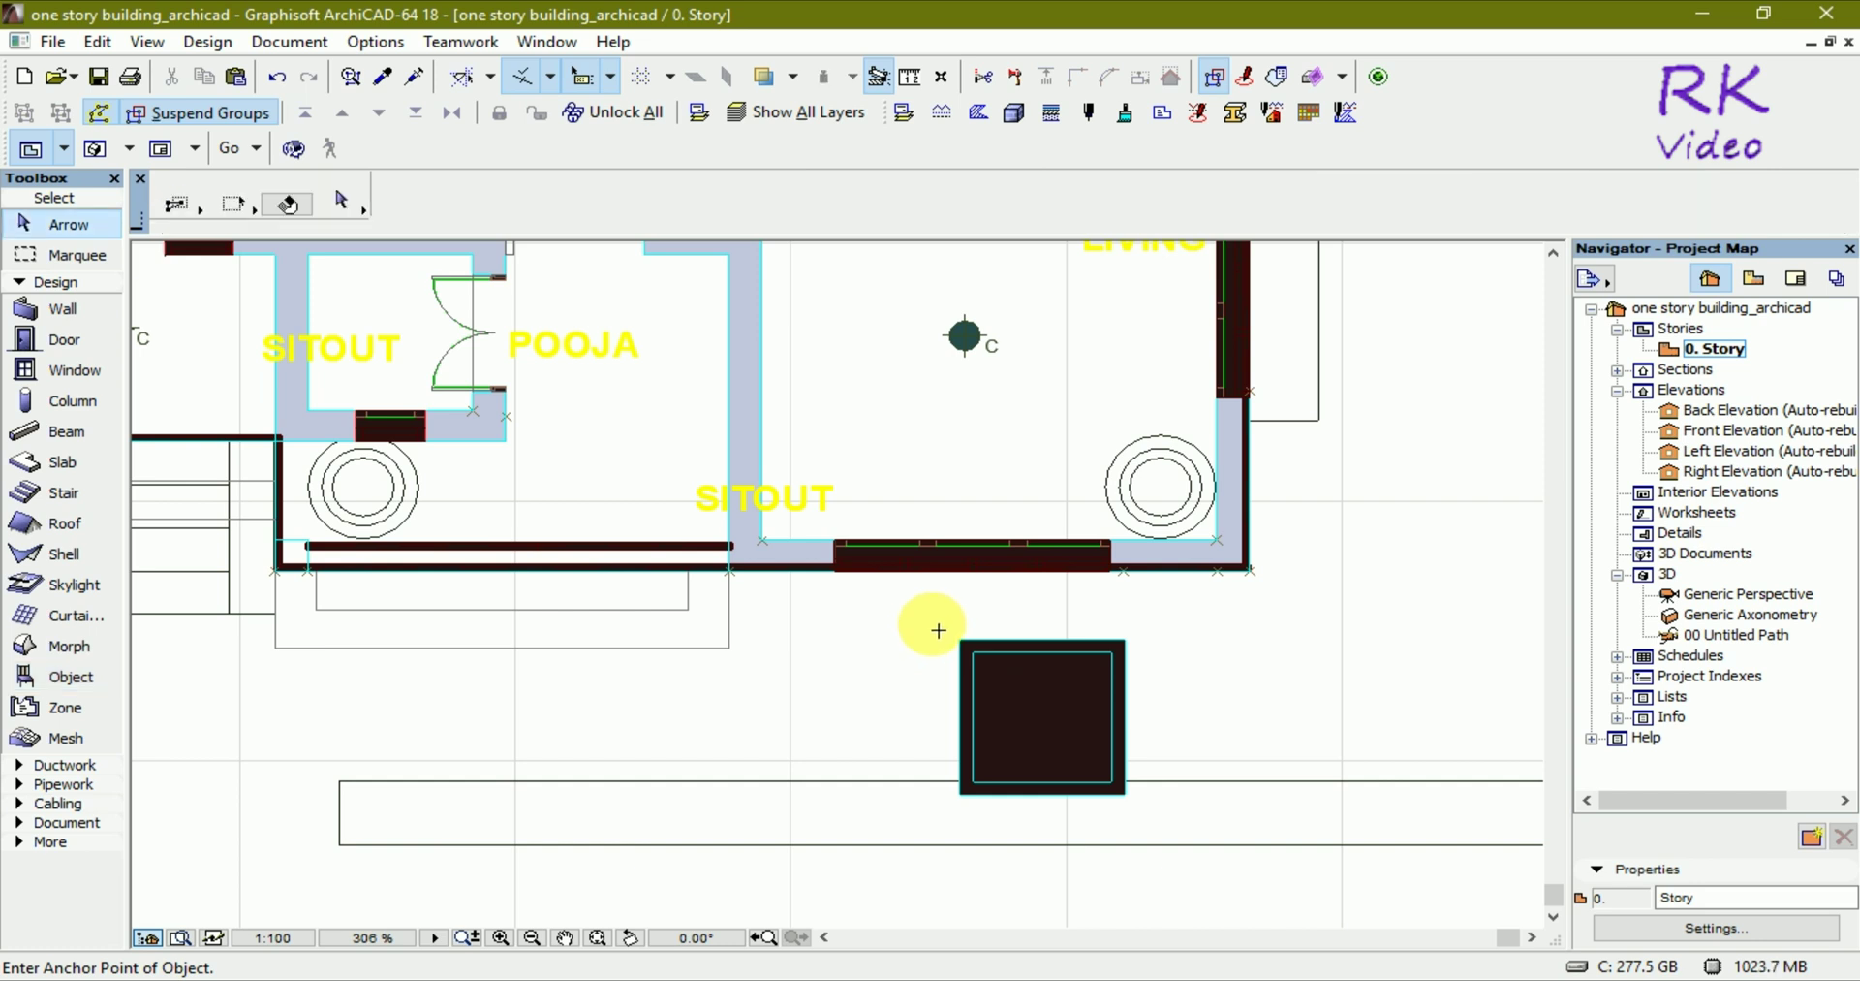
pyautogui.moveTo(926, 623); pyautogui.dragTo(1126, 723)
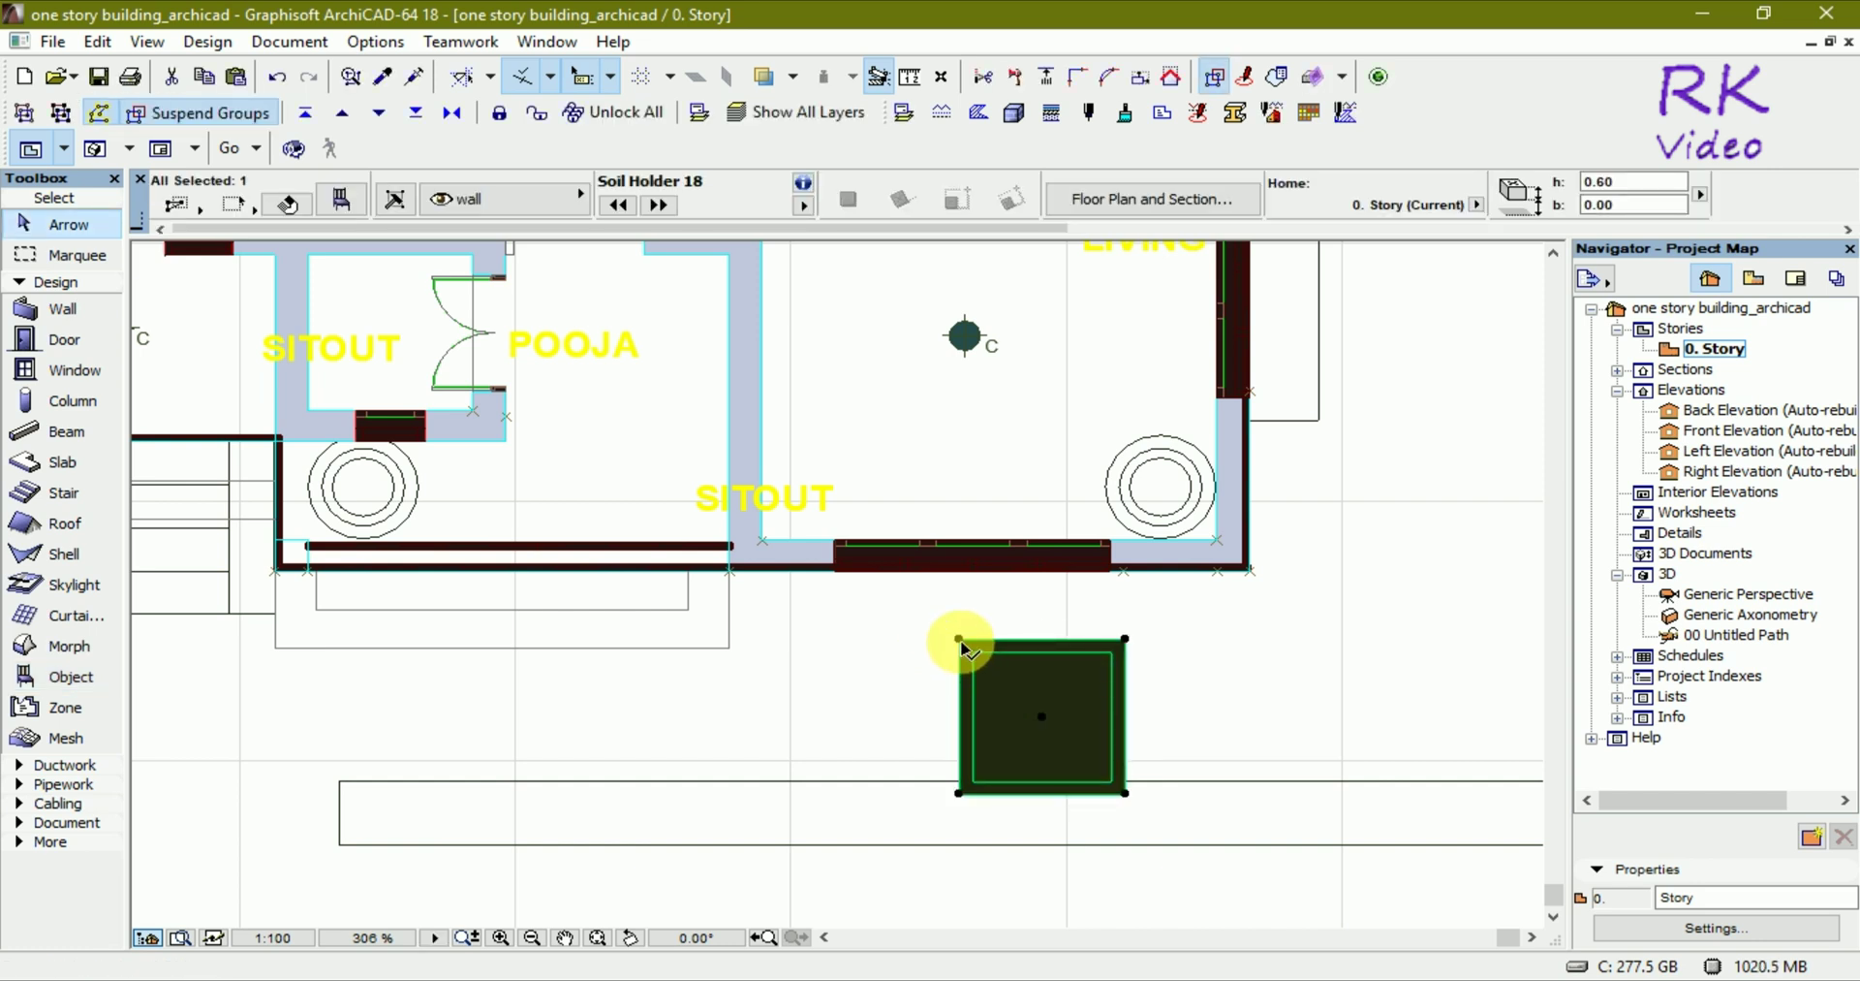
pyautogui.moveTo(959, 639); pyautogui.dragTo(997, 696)
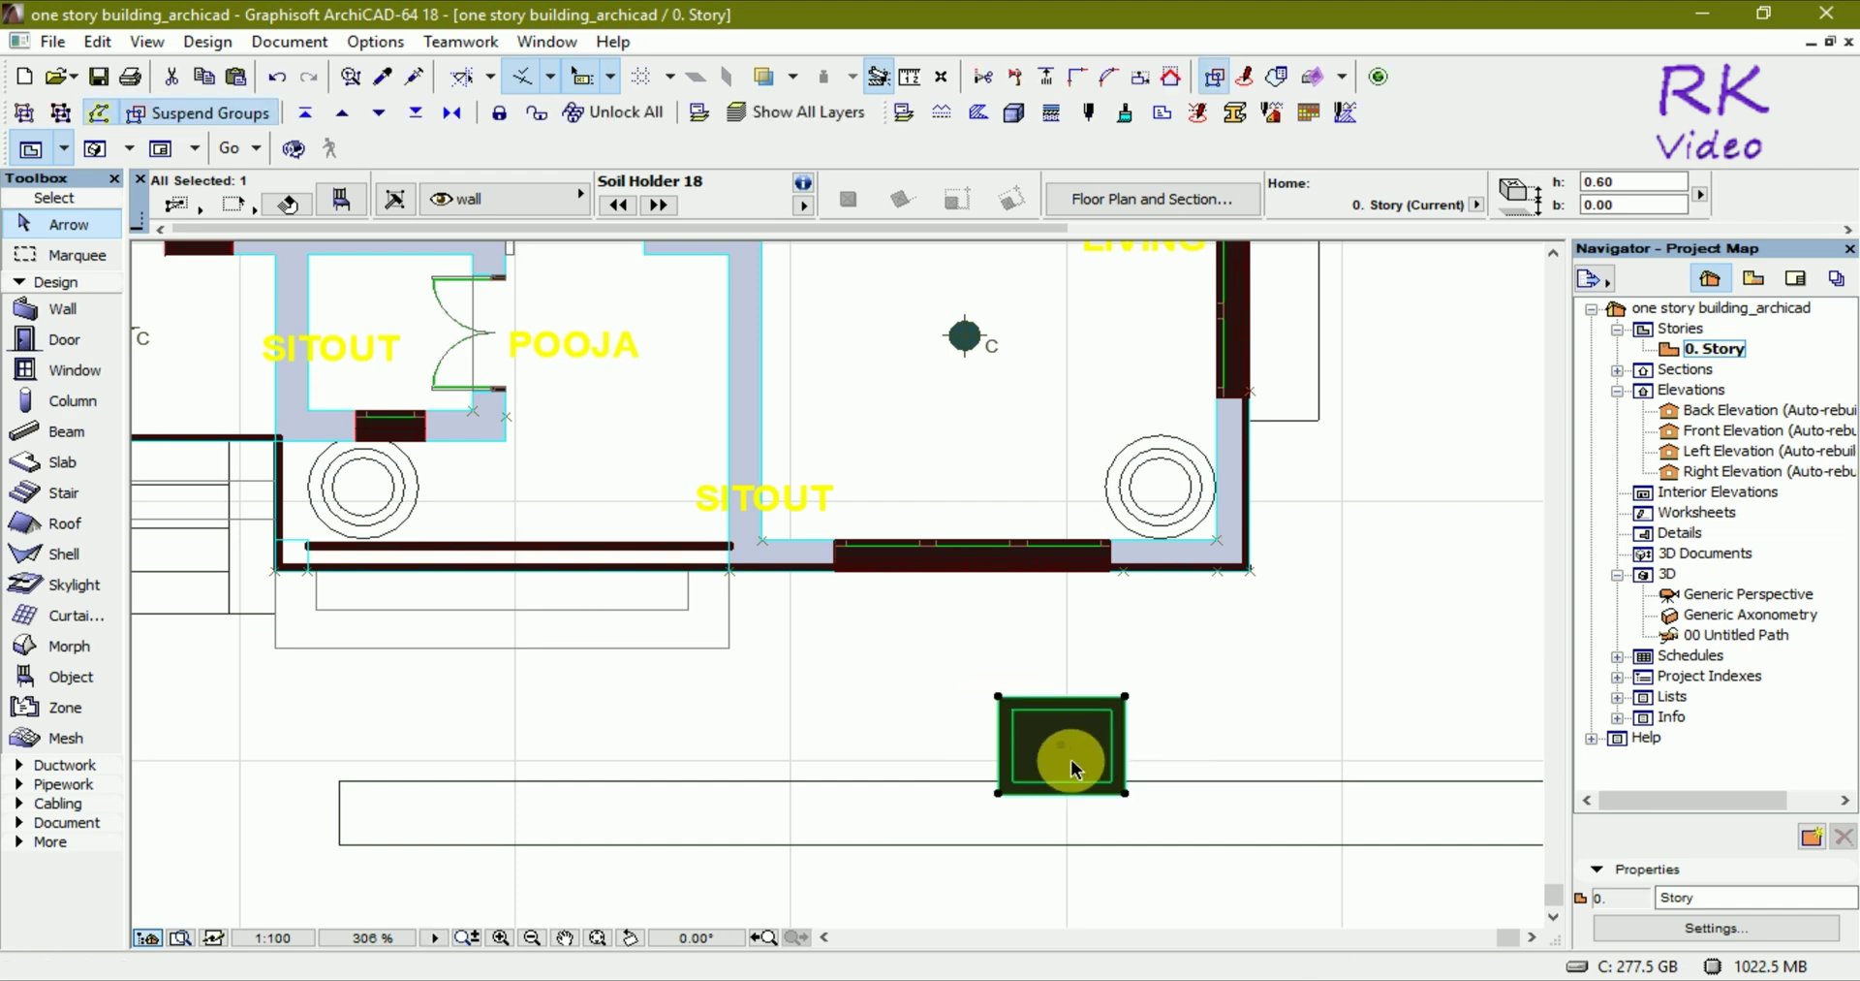
pyautogui.moveTo(1065, 756); pyautogui.dragTo(1062, 721)
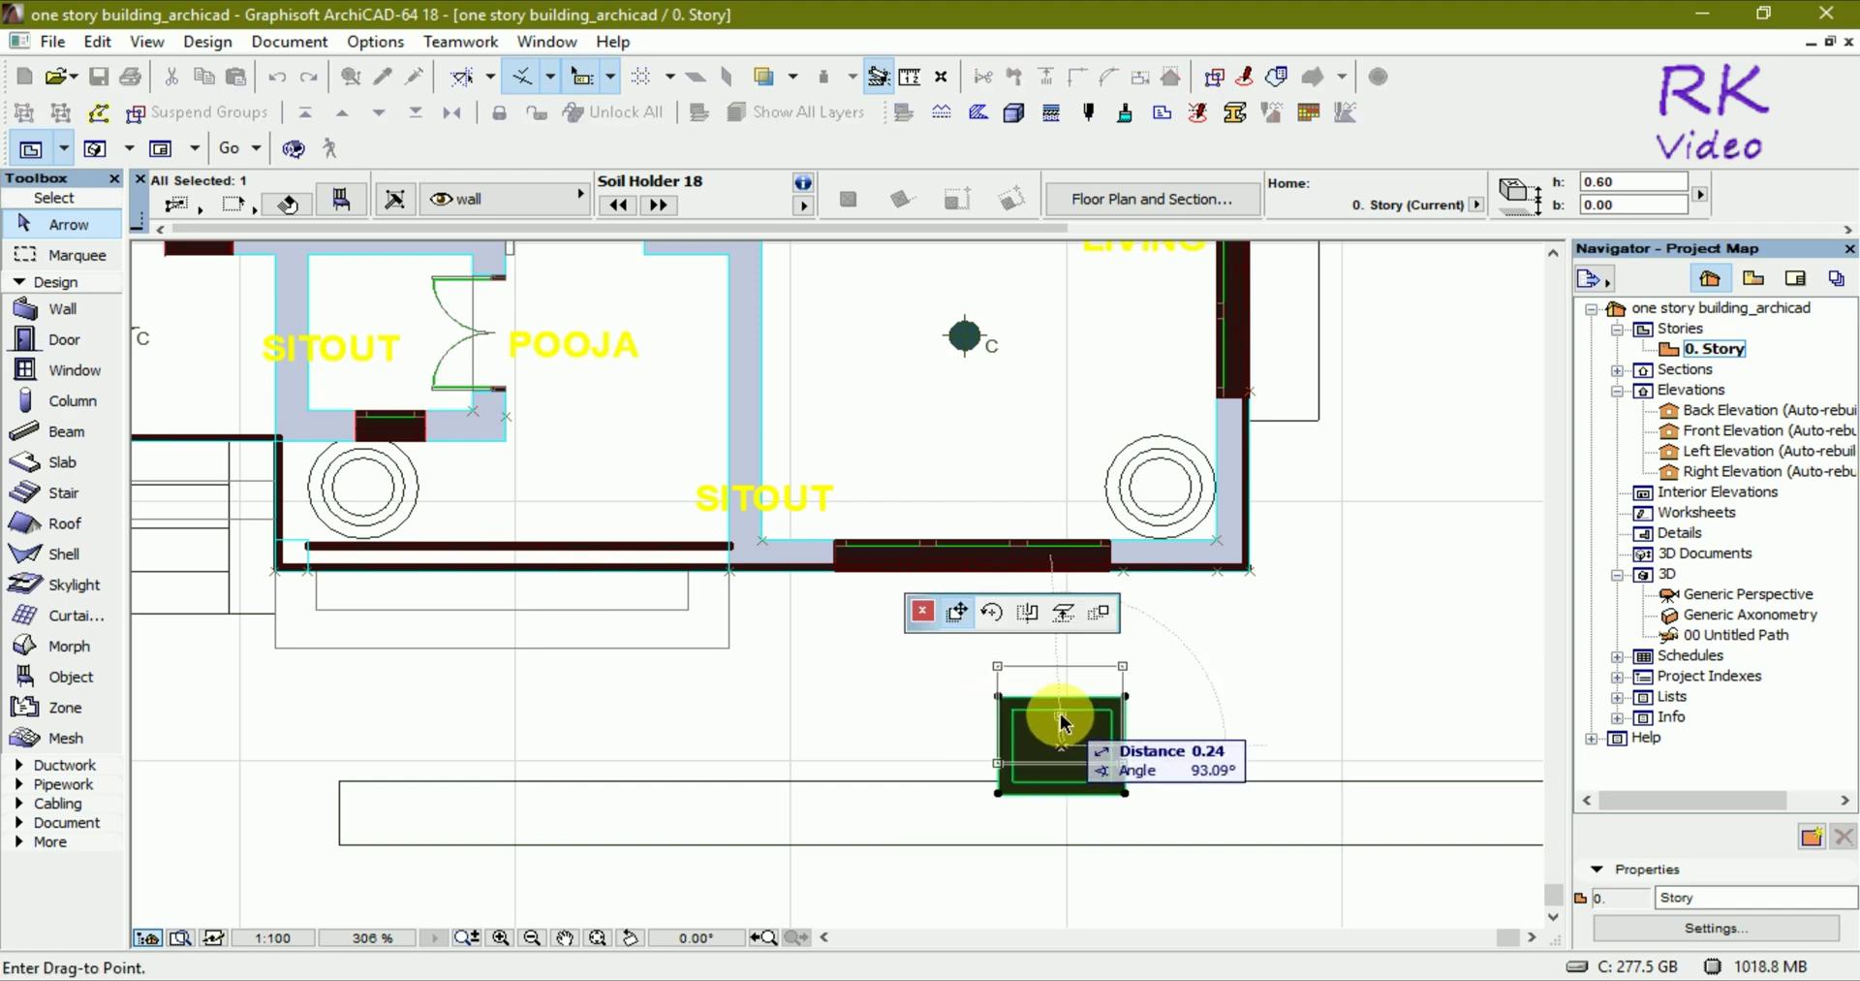
pyautogui.scroll(-3, 847, 744)
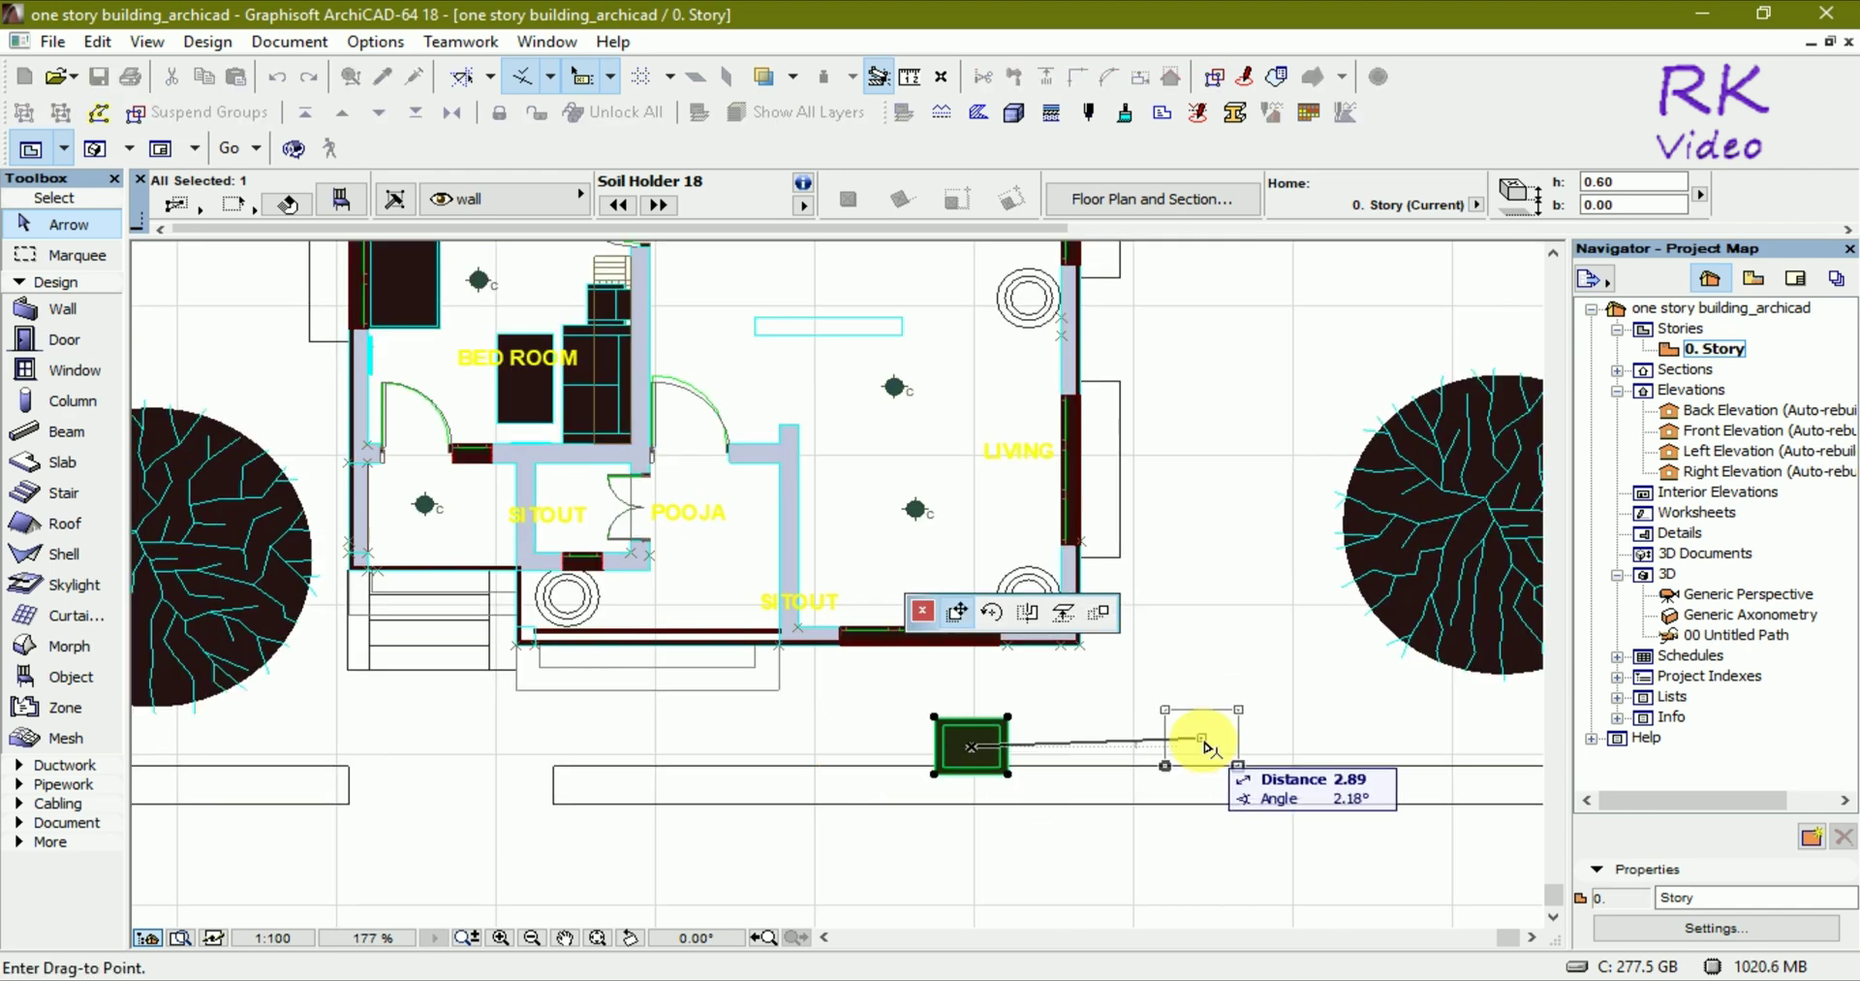
pyautogui.click(1236, 725)
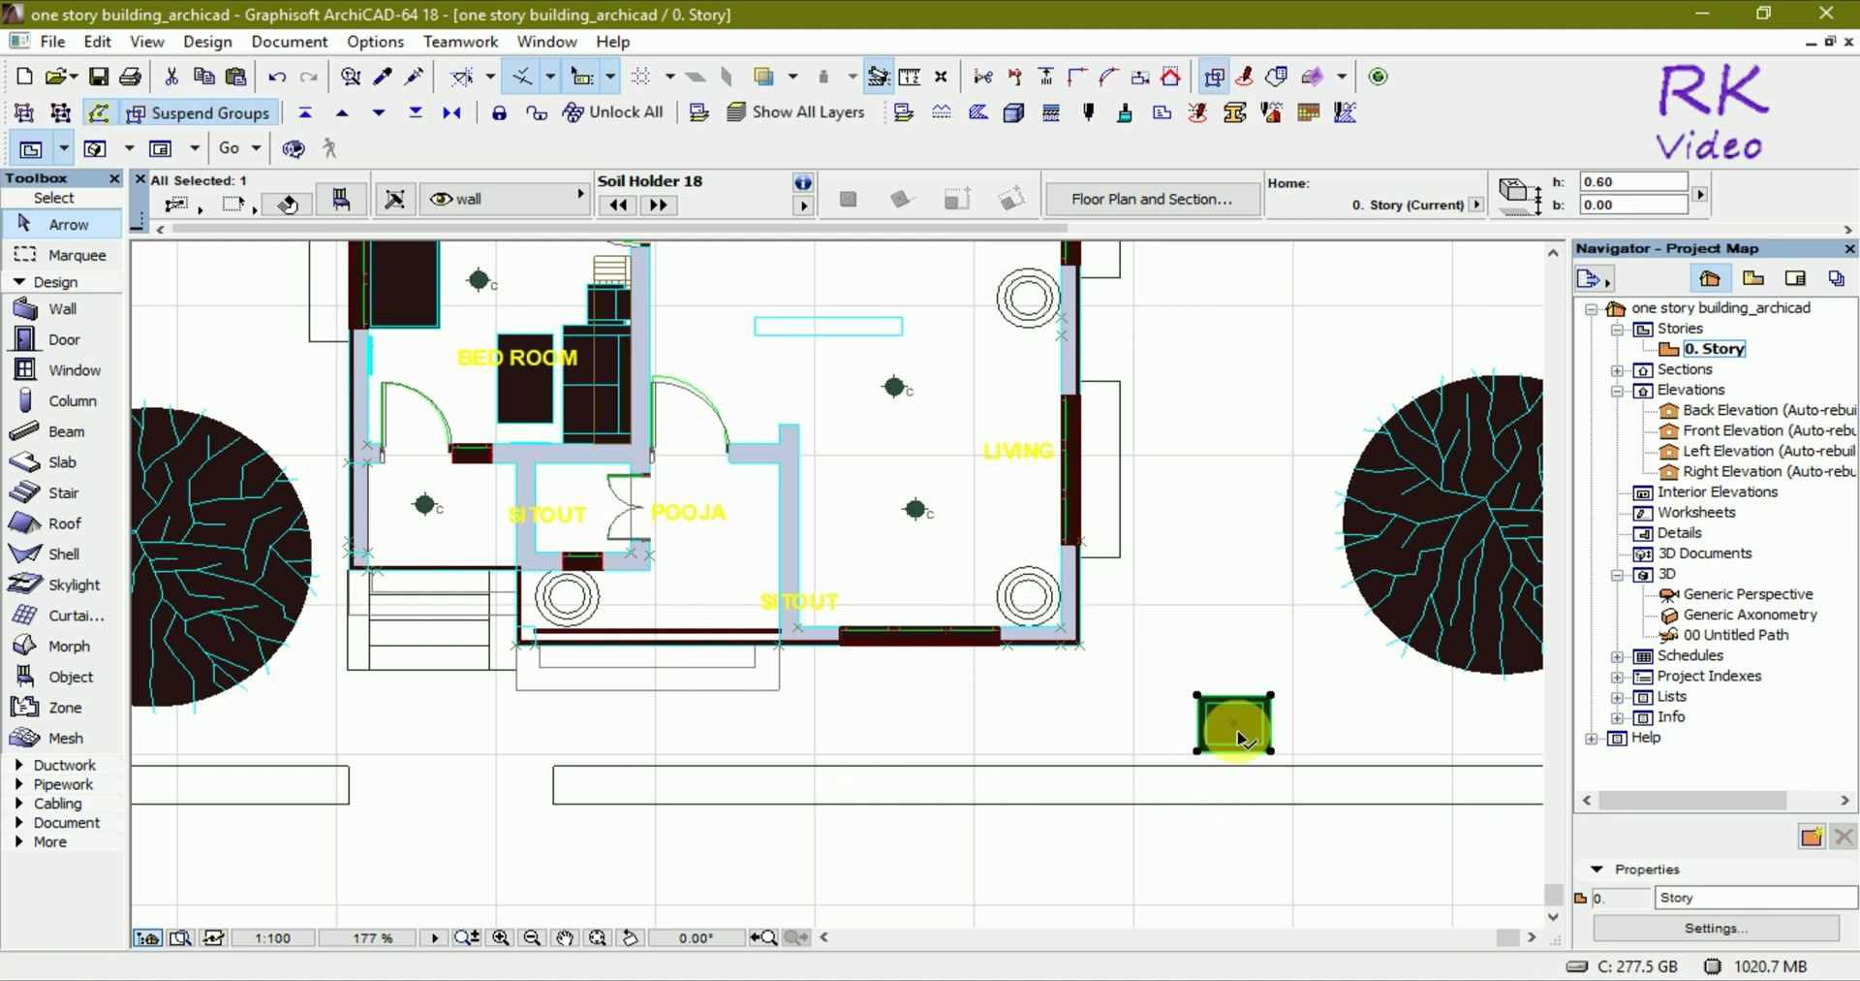
pyautogui.click(1186, 836)
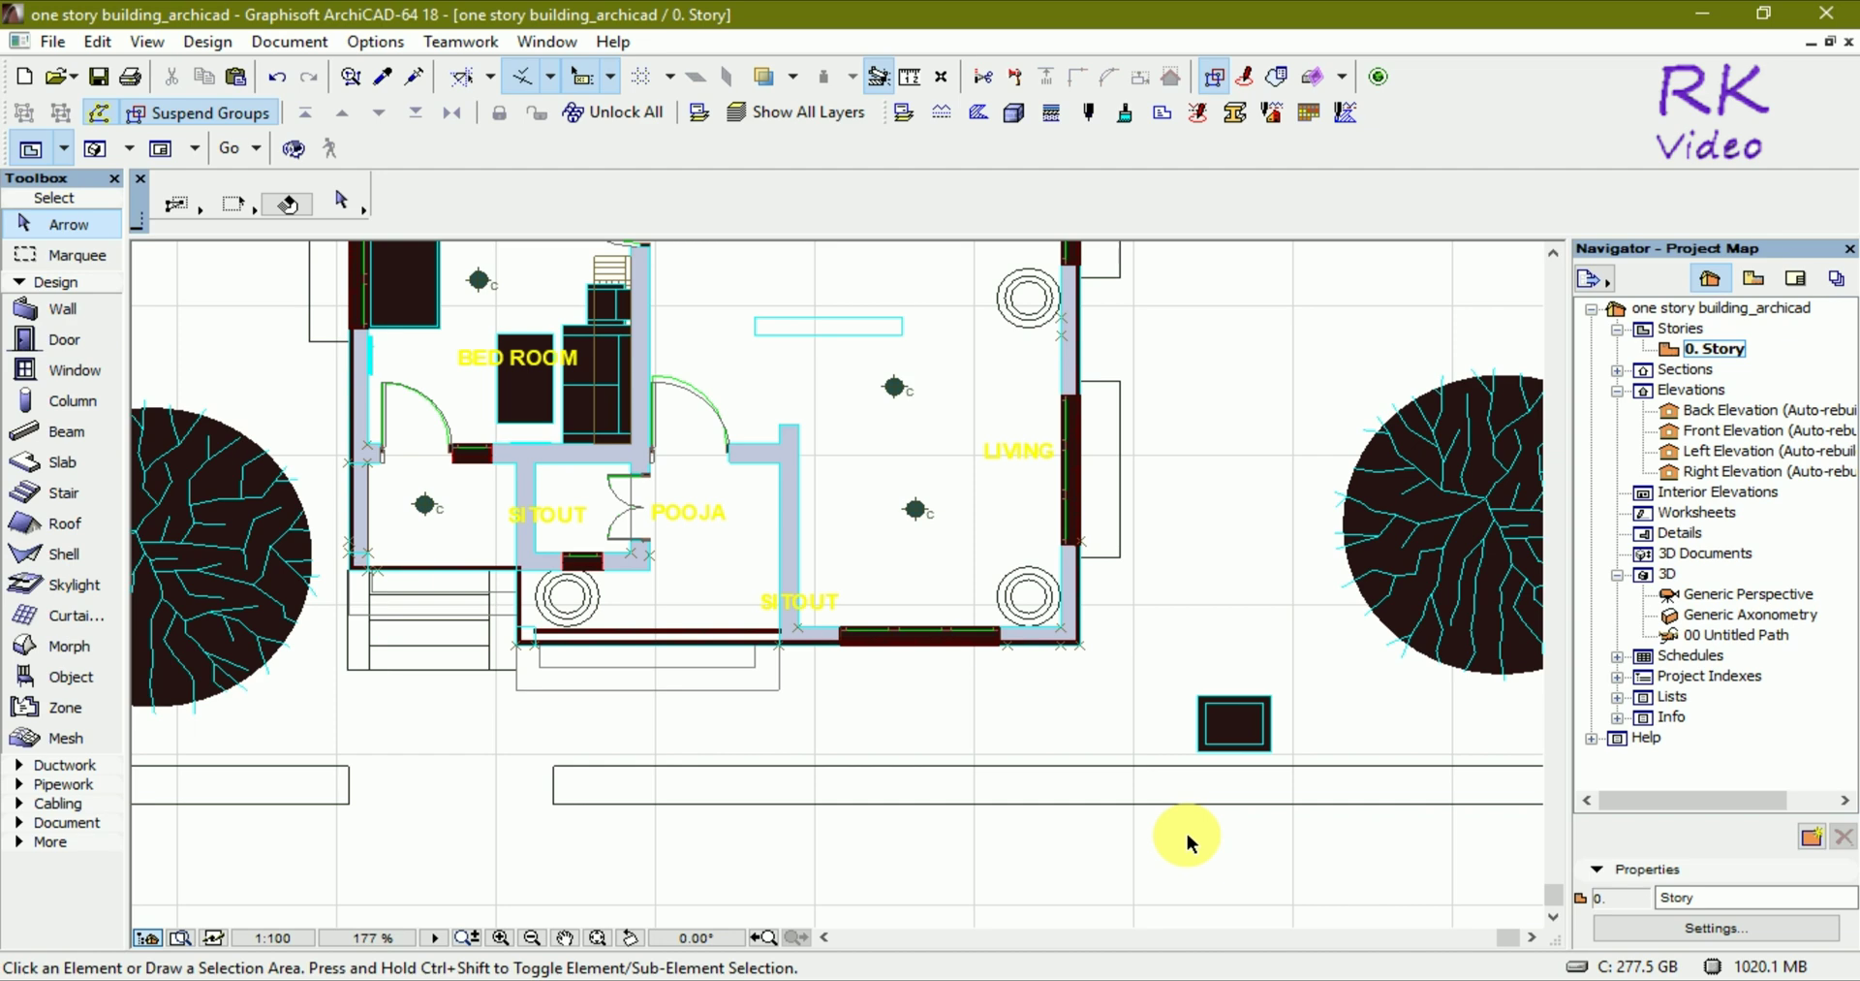
# Step: Choose Shrubs 18 as the object and place a shrub in the soil holder
pyautogui.click(67, 676)
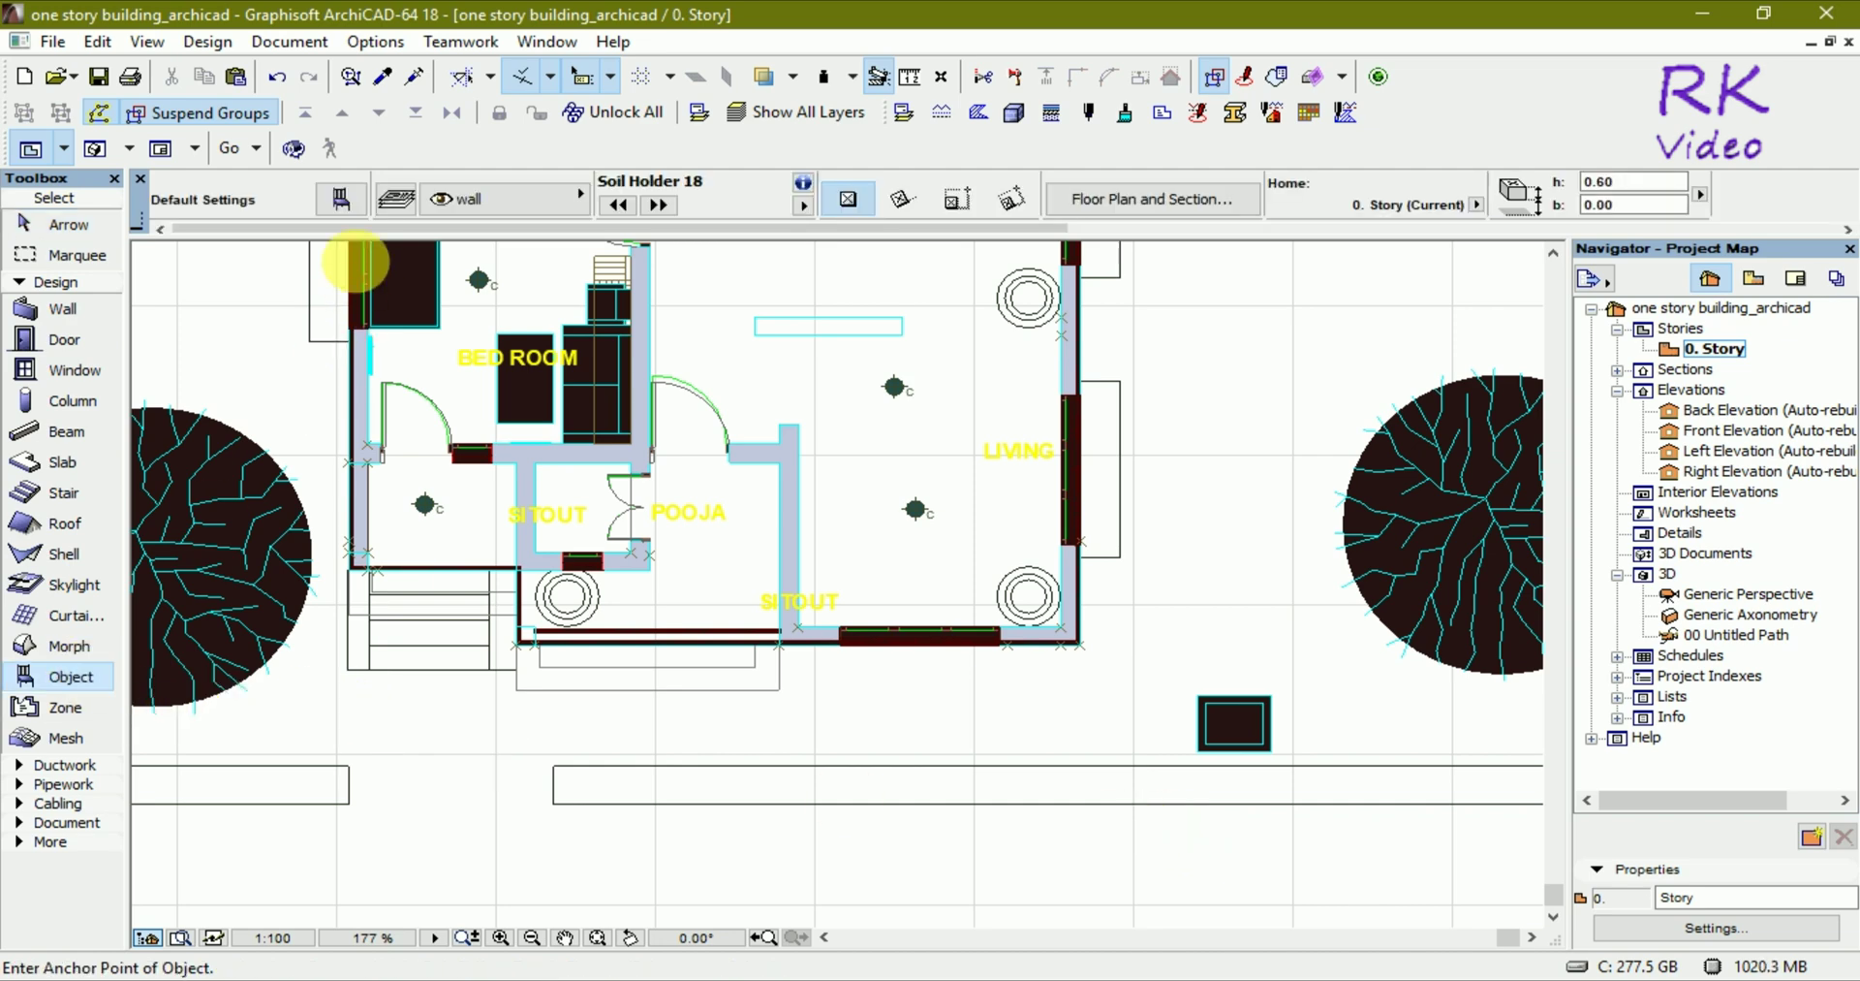
pyautogui.click(339, 198)
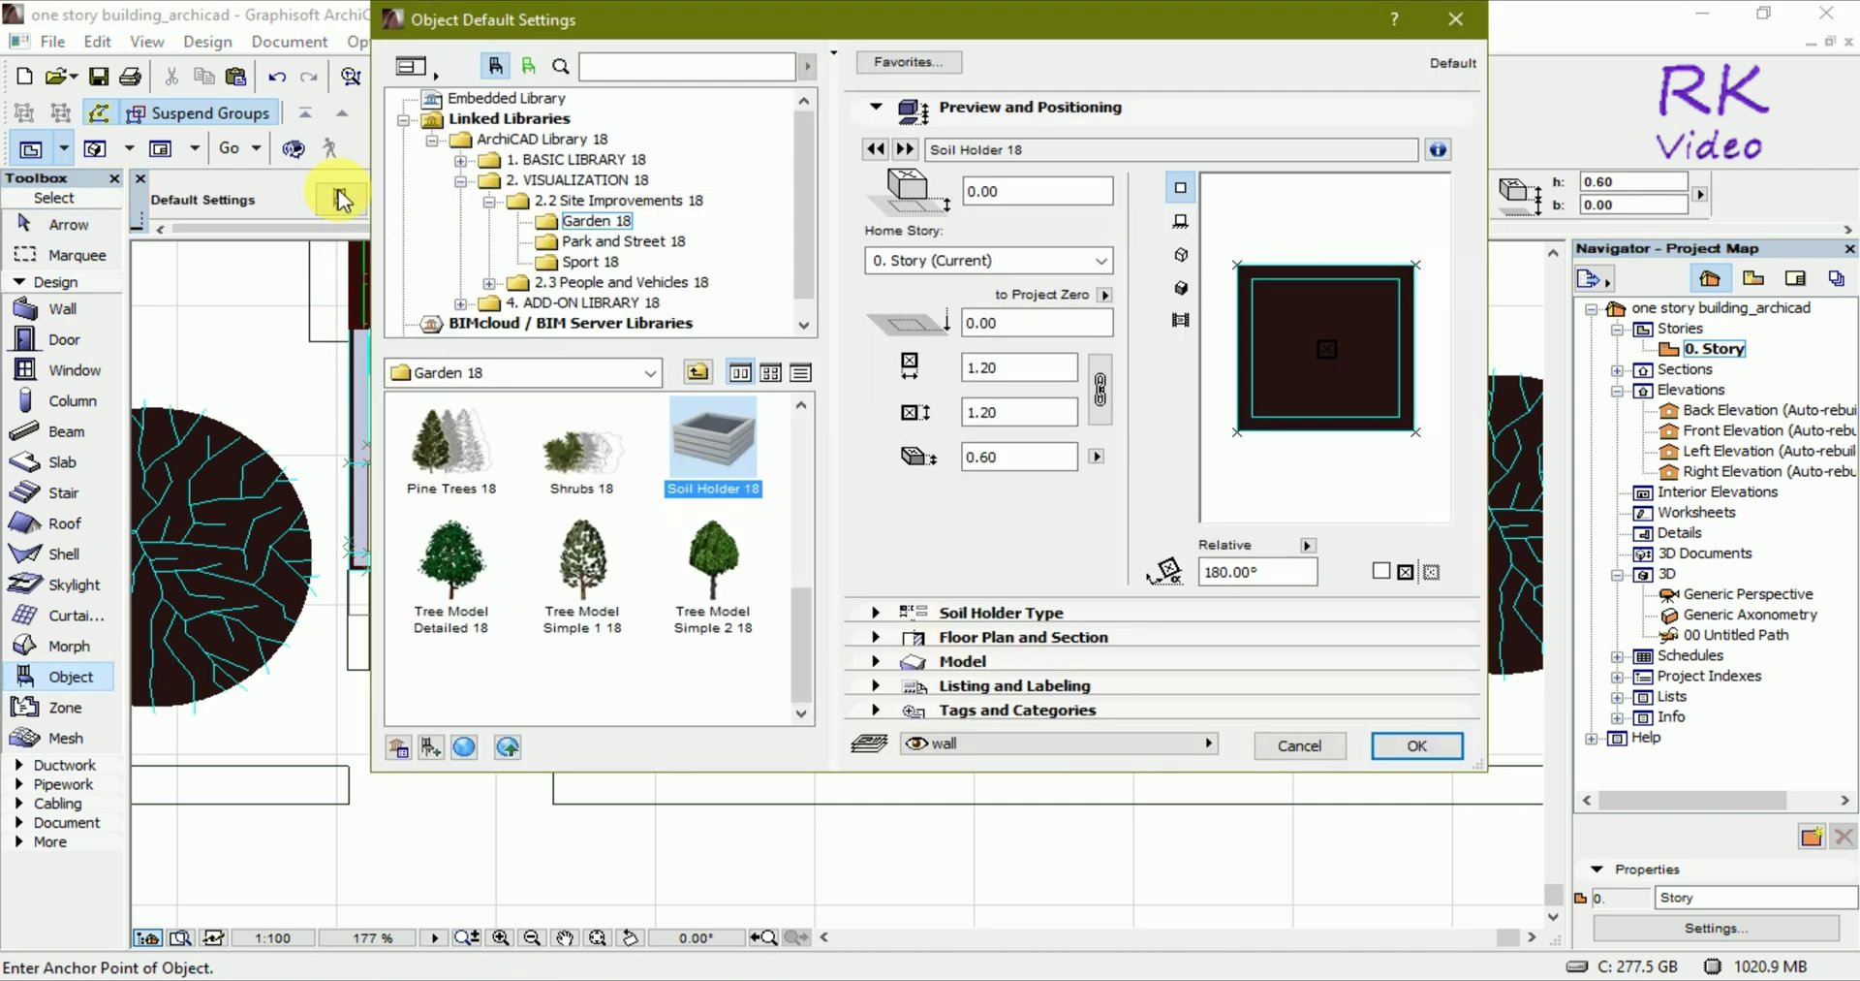
pyautogui.click(582, 448)
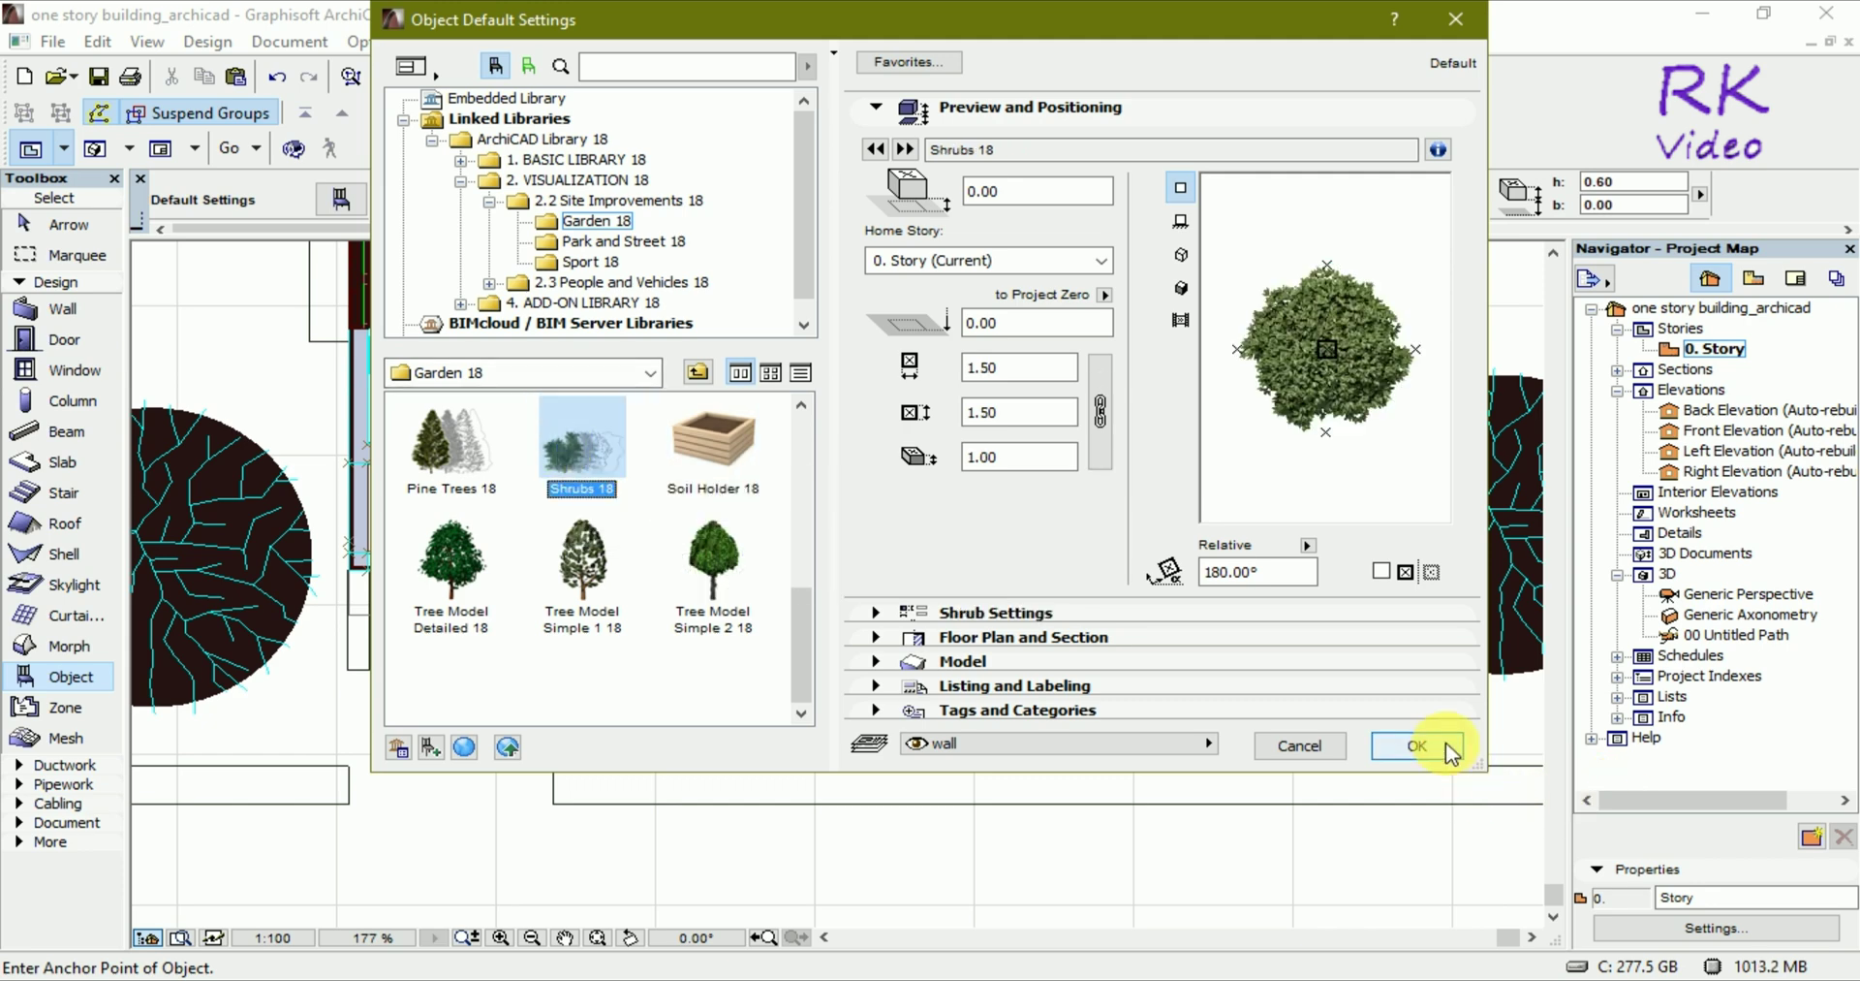
pyautogui.click(1416, 745)
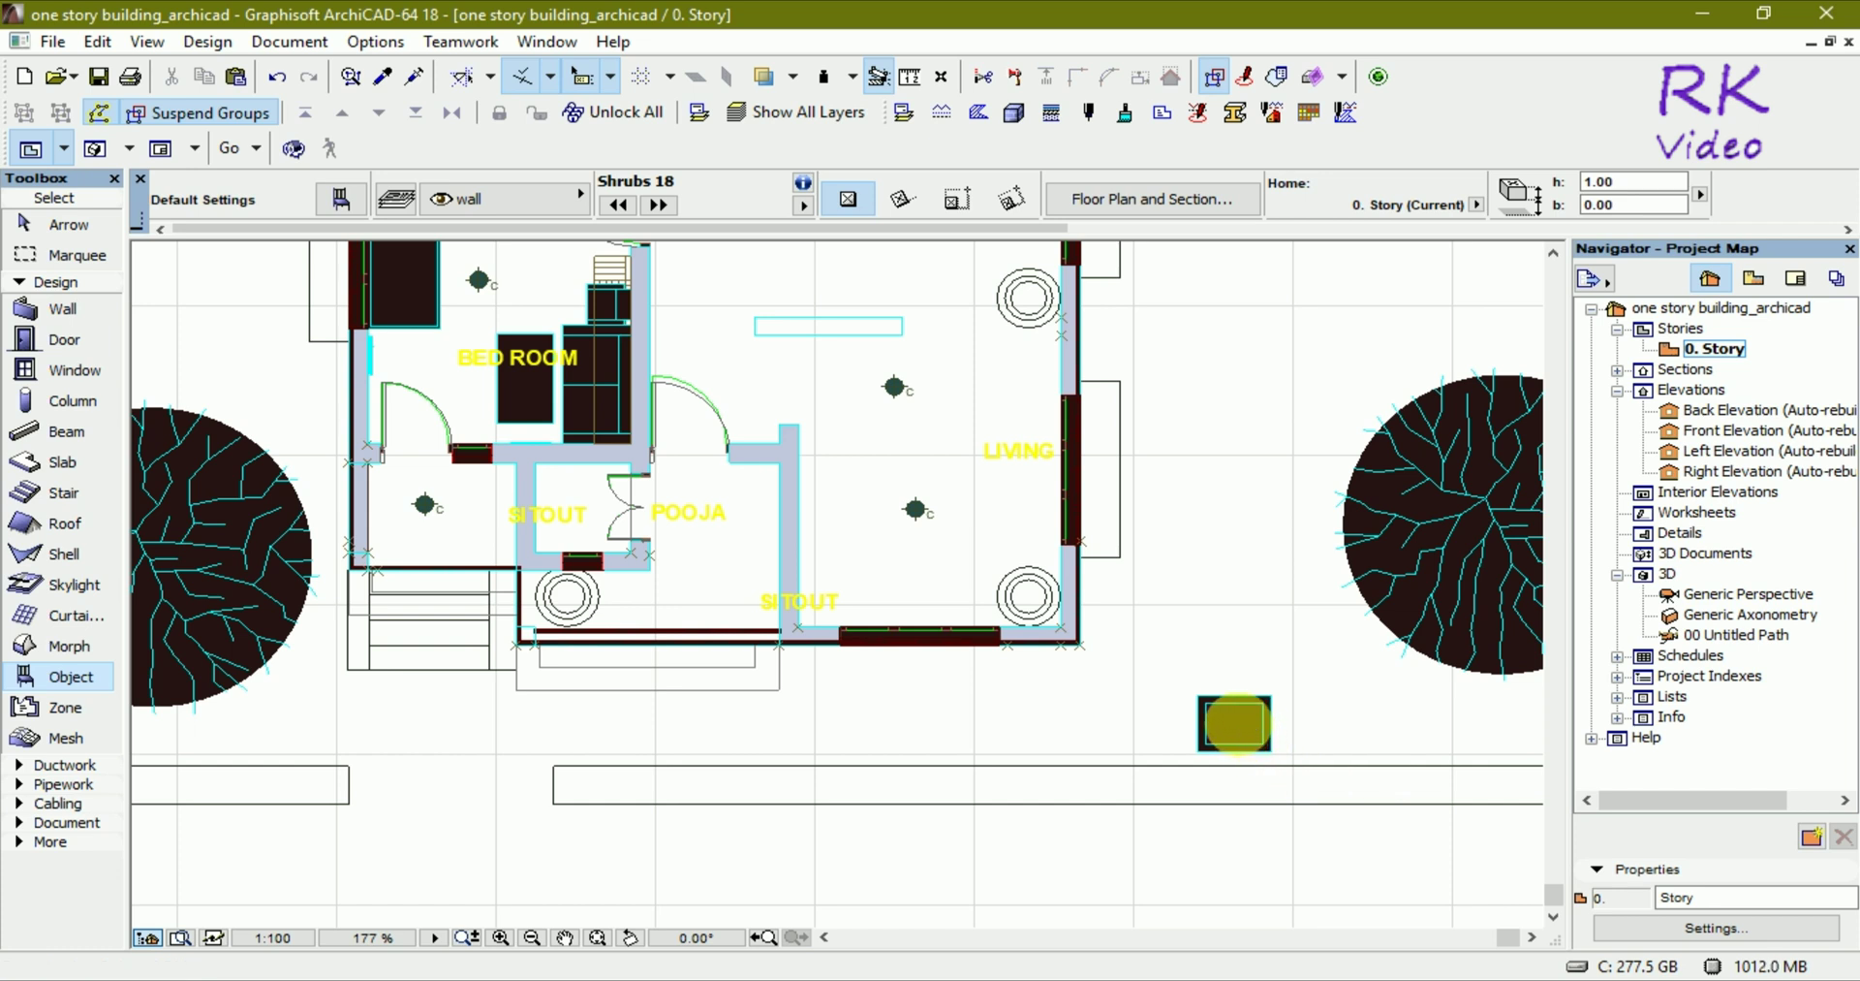
pyautogui.click(1235, 724)
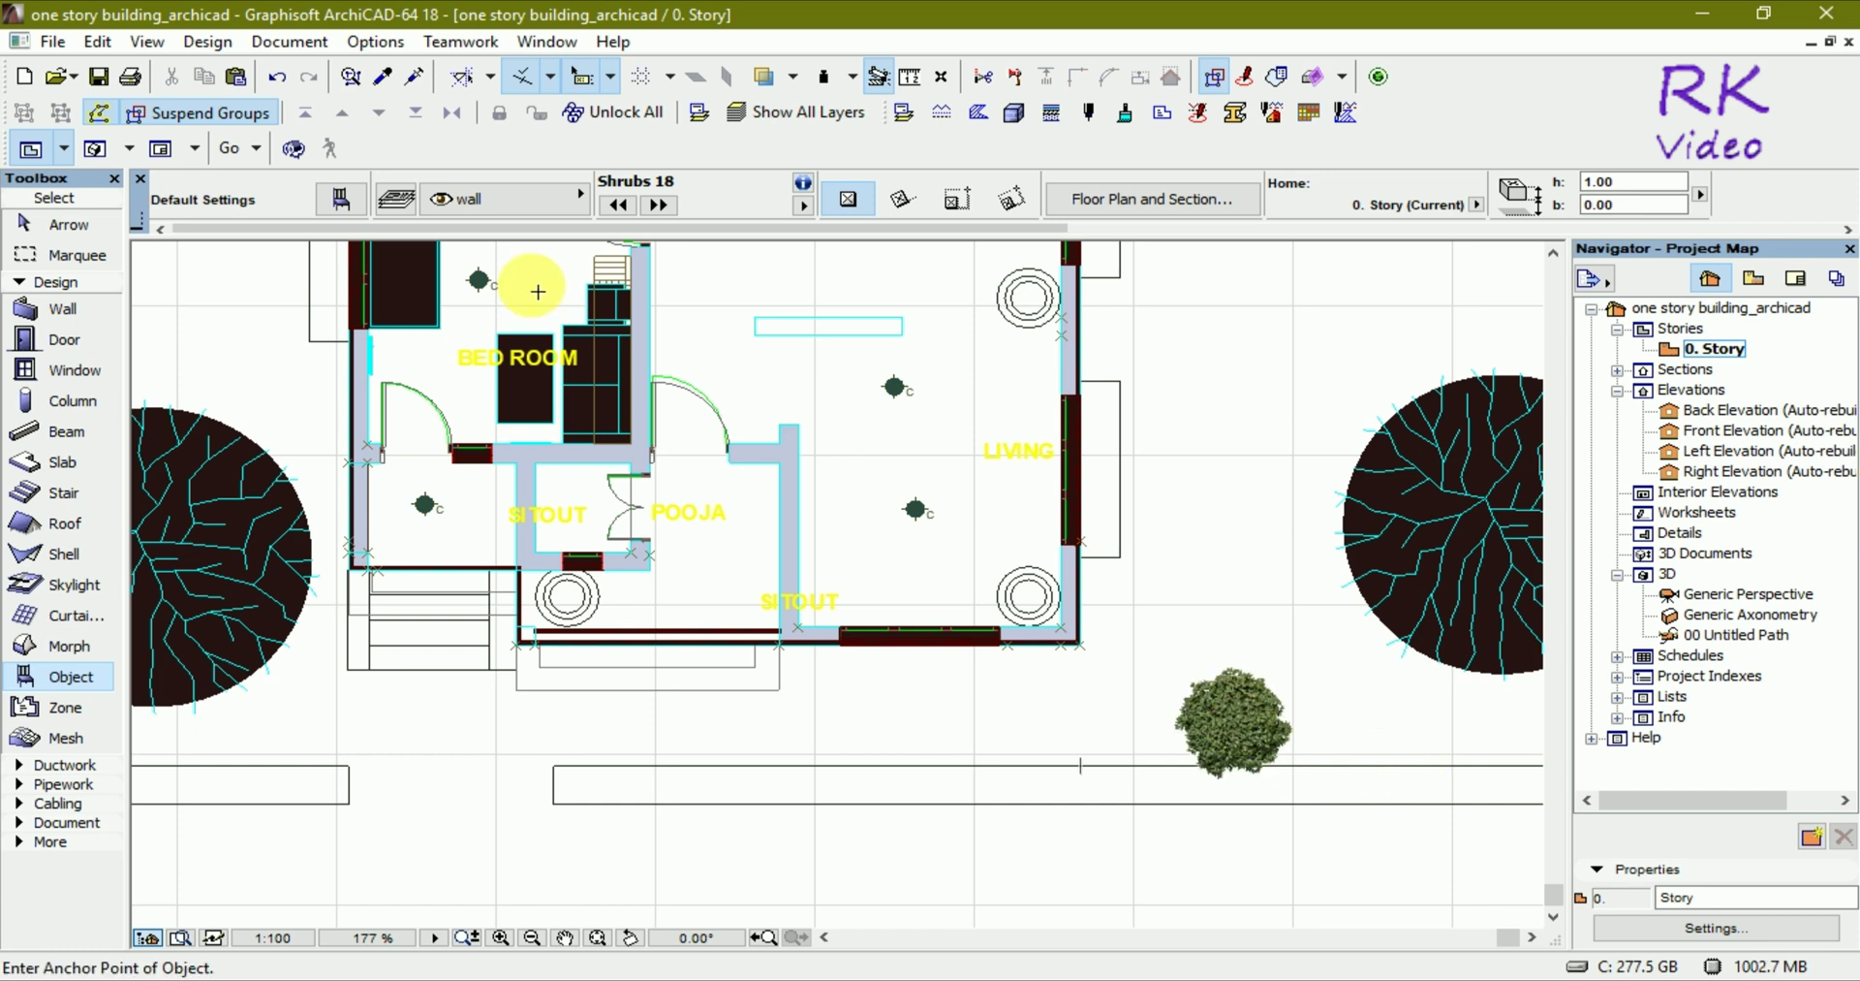
# Step: Check the shrub's object settings without changes, then view the 3D perspective
pyautogui.click(341, 200)
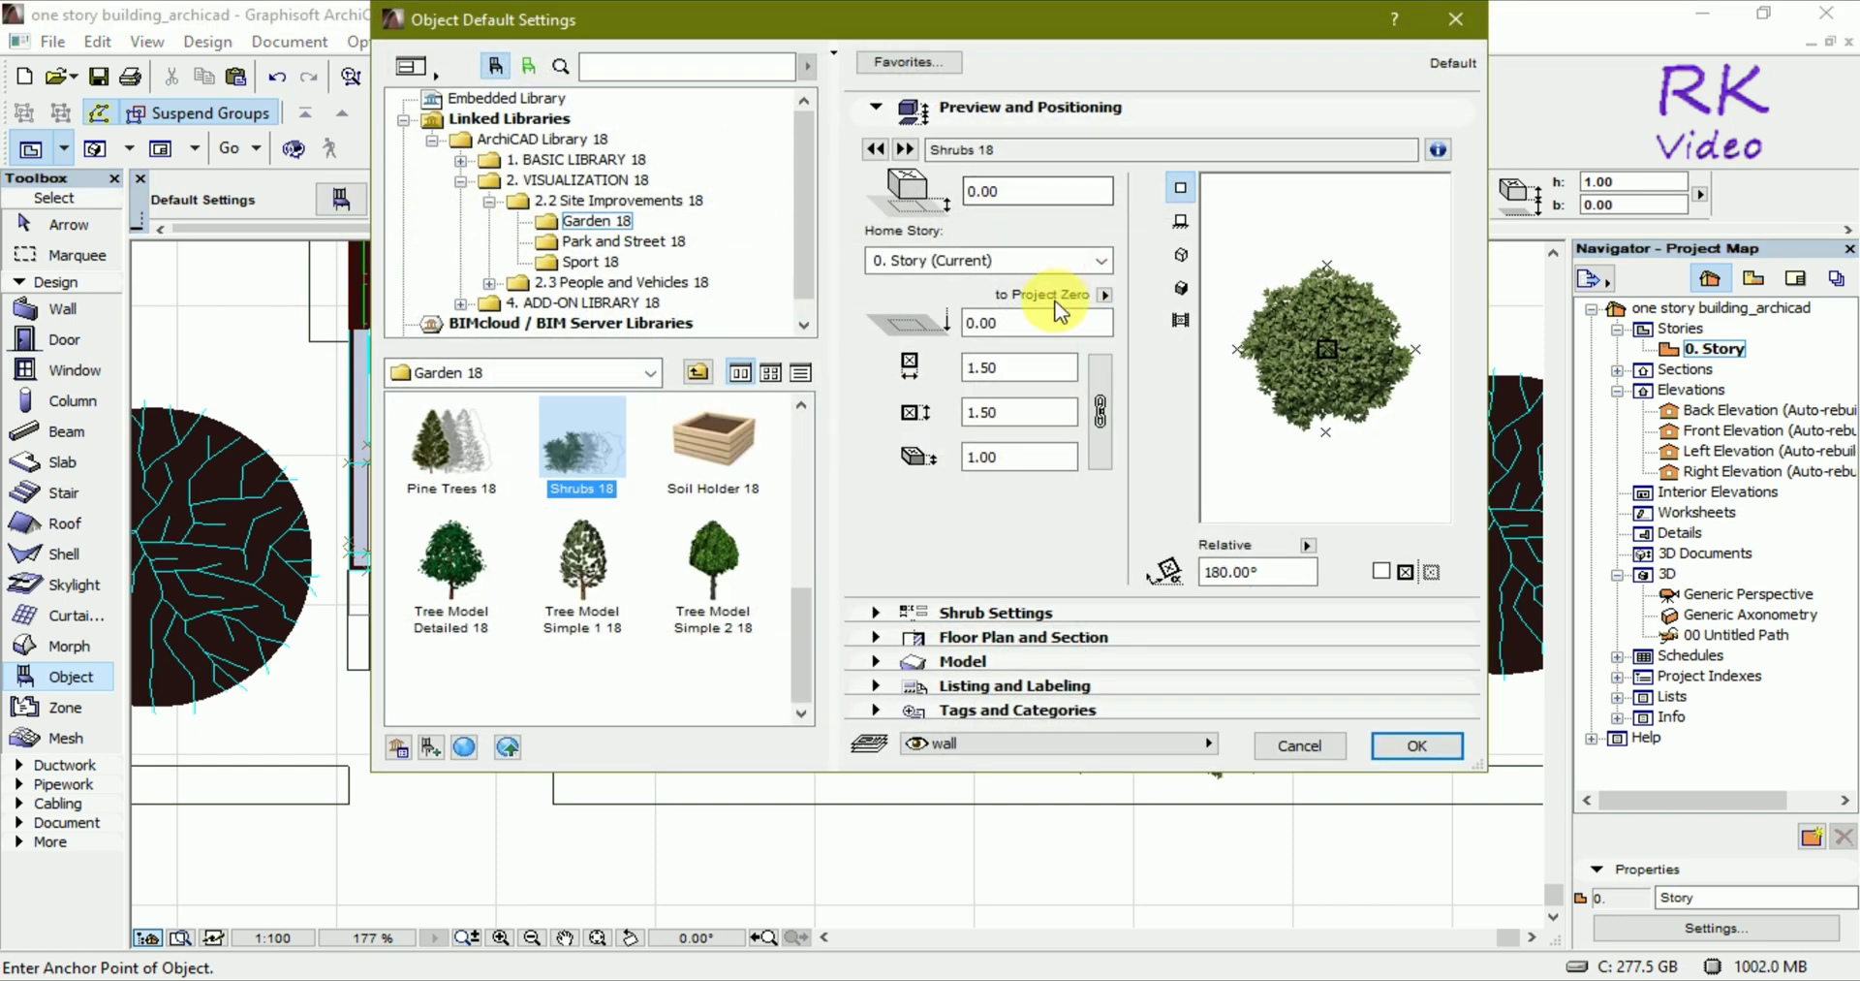
pyautogui.click(1420, 747)
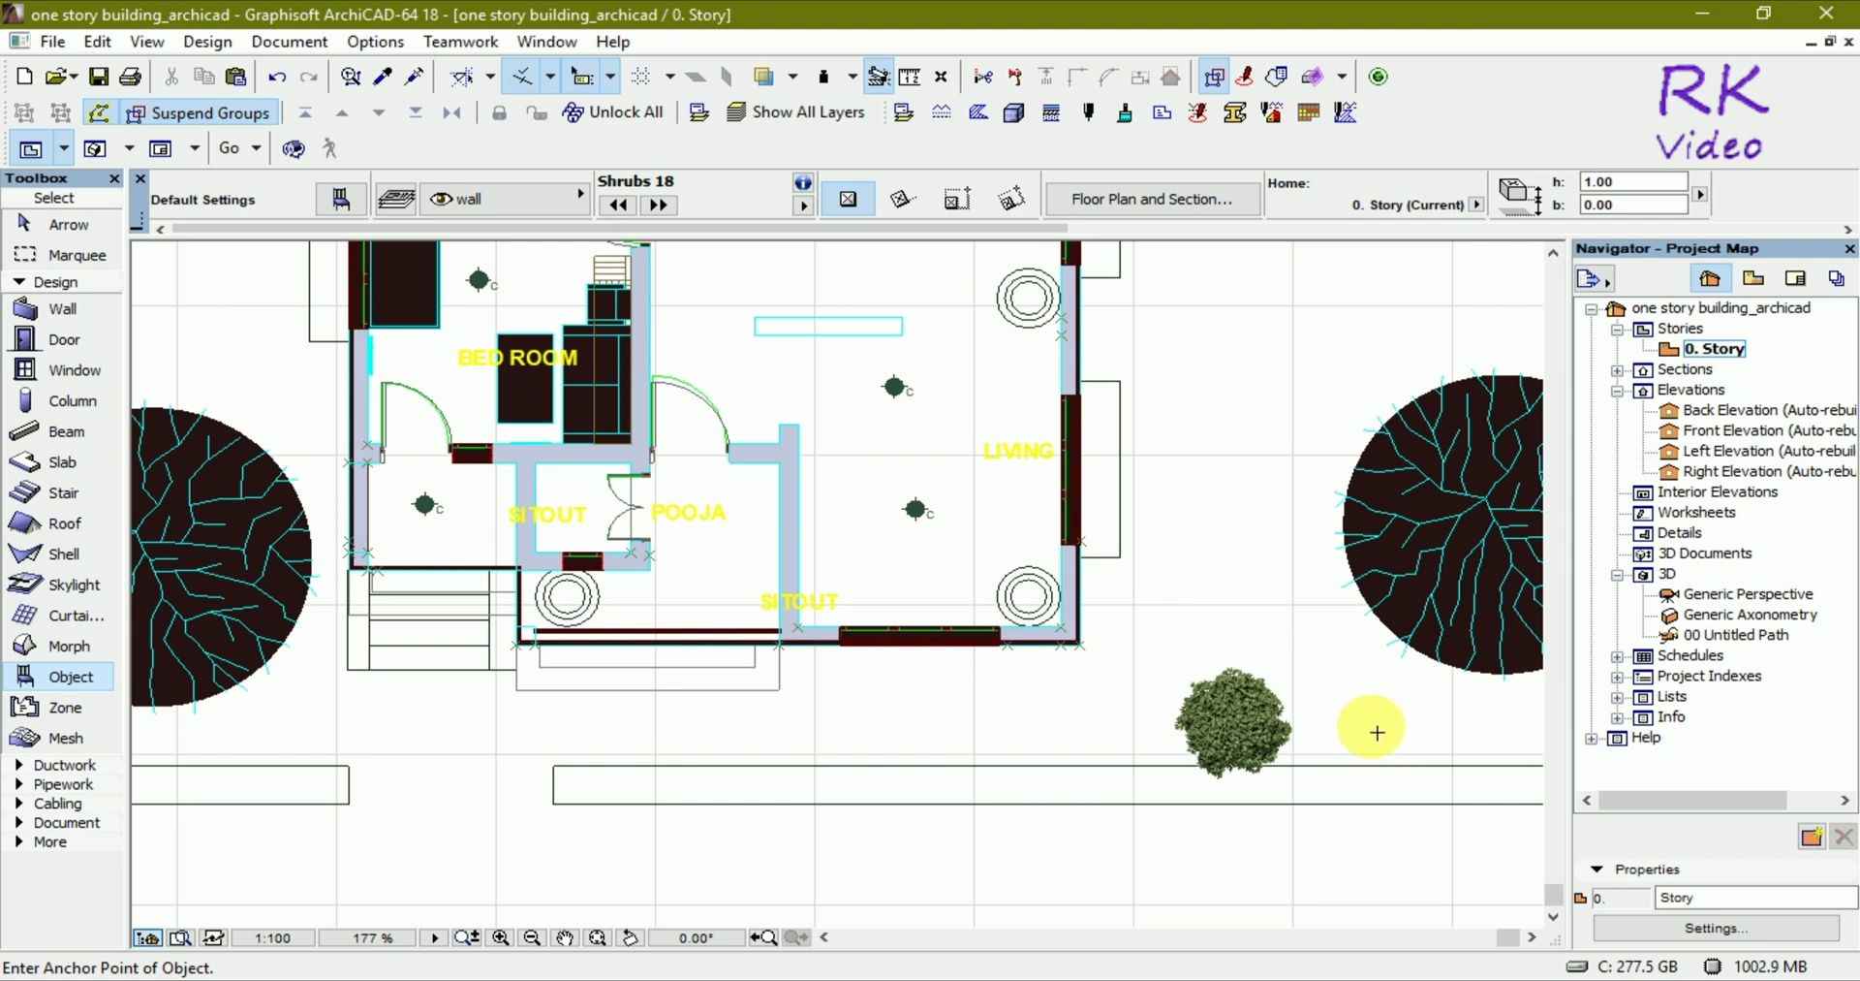
pyautogui.press('F3')
pyautogui.moveTo(1445, 688)
pyautogui.keyDown('shift'); pyautogui.mouseDown(button='middle')
pyautogui.moveTo(922, 715)
pyautogui.moveTo(673, 623)
pyautogui.moveTo(469, 615)
pyautogui.moveTo(382, 644)
pyautogui.mouseUp(button='middle'); pyautogui.keyUp('shift')
pyautogui.scroll(2, 498, 714)
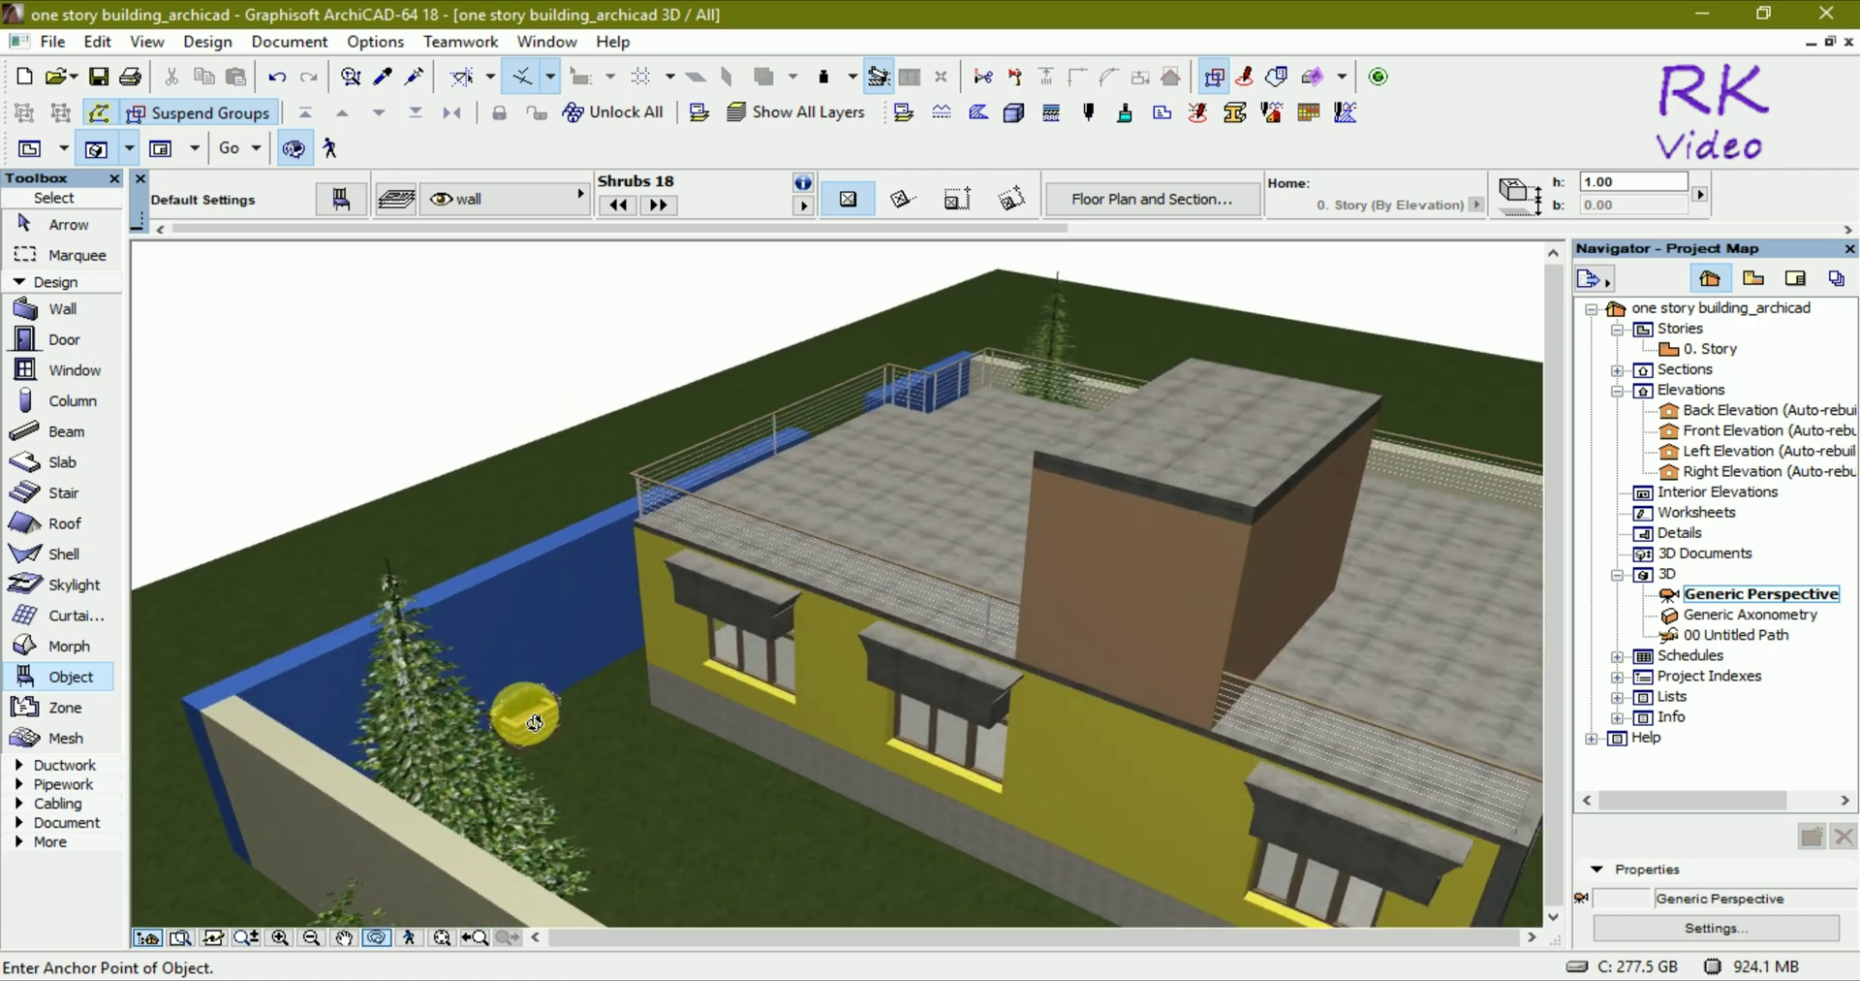
pyautogui.scroll(2, 514, 722)
pyautogui.scroll(2, 519, 714)
pyautogui.scroll(2, 534, 723)
pyautogui.moveTo(534, 723)
pyautogui.keyDown('shift'); pyautogui.mouseDown(button='middle')
pyautogui.moveTo(814, 735)
pyautogui.moveTo(827, 710)
pyautogui.moveTo(711, 697)
pyautogui.mouseUp(button='middle'); pyautogui.keyUp('shift')
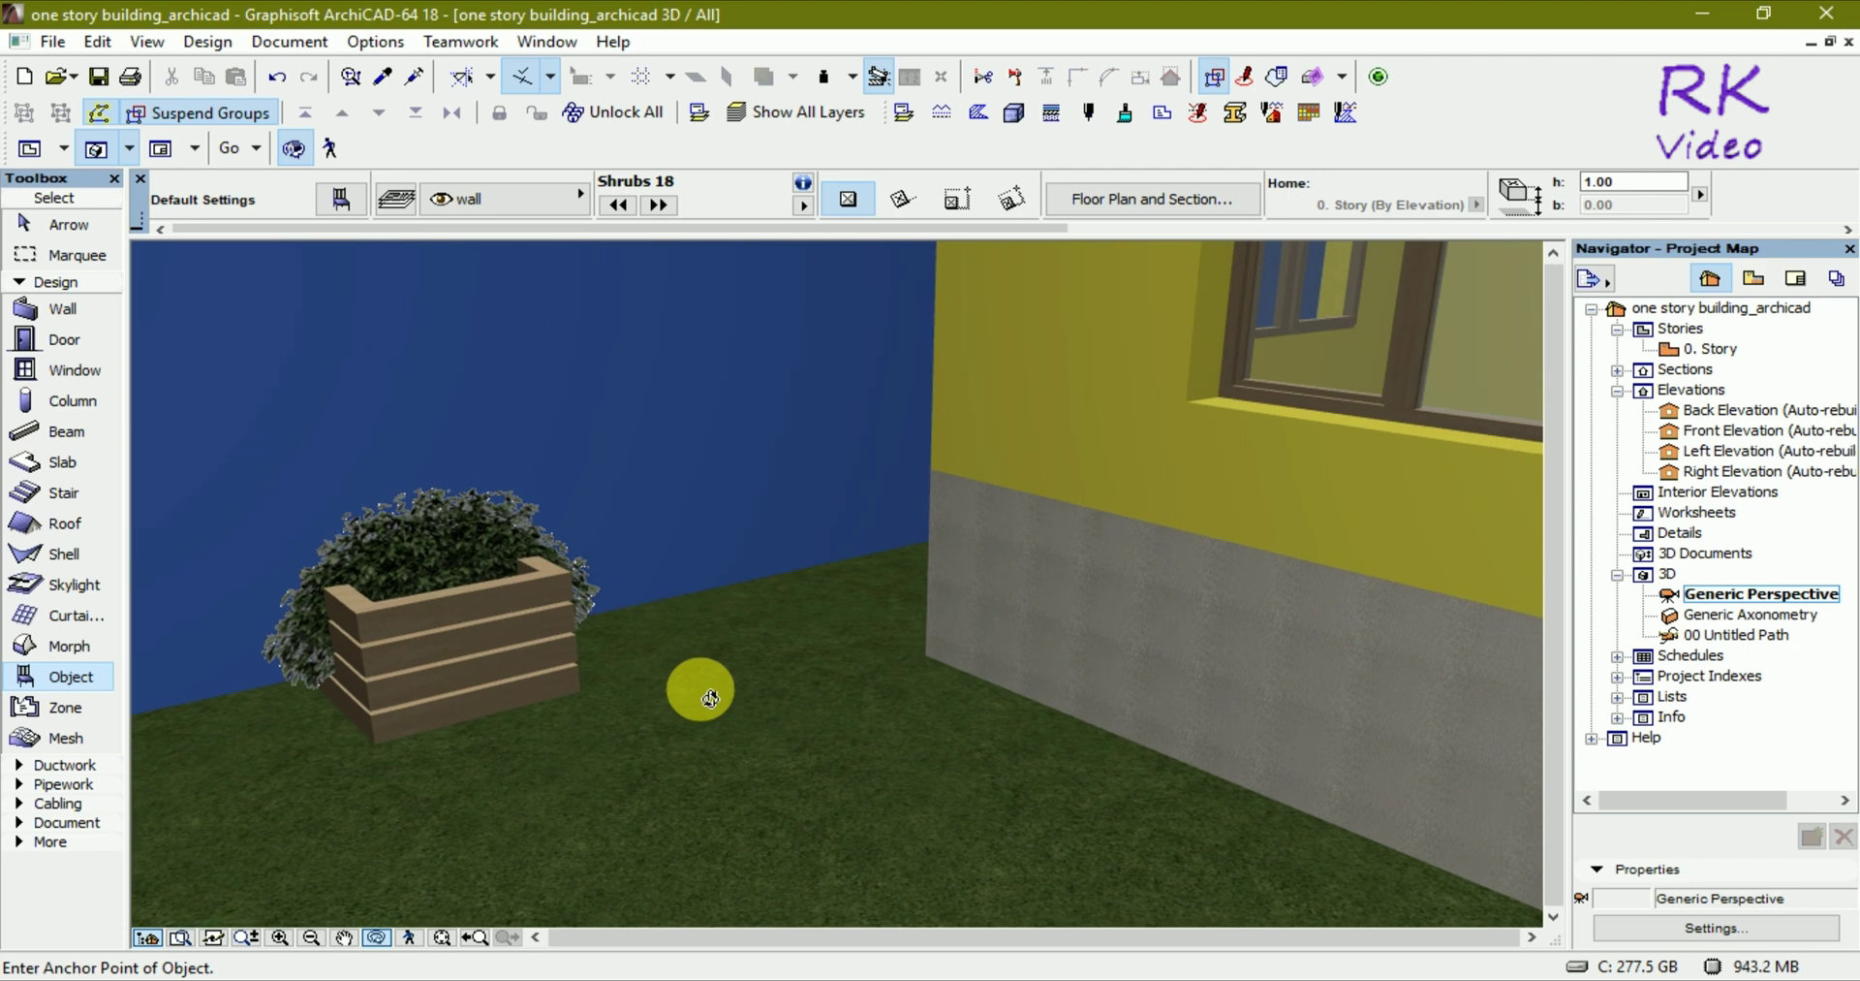
pyautogui.keyDown('shift'); pyautogui.click(614, 561); pyautogui.keyUp('shift')
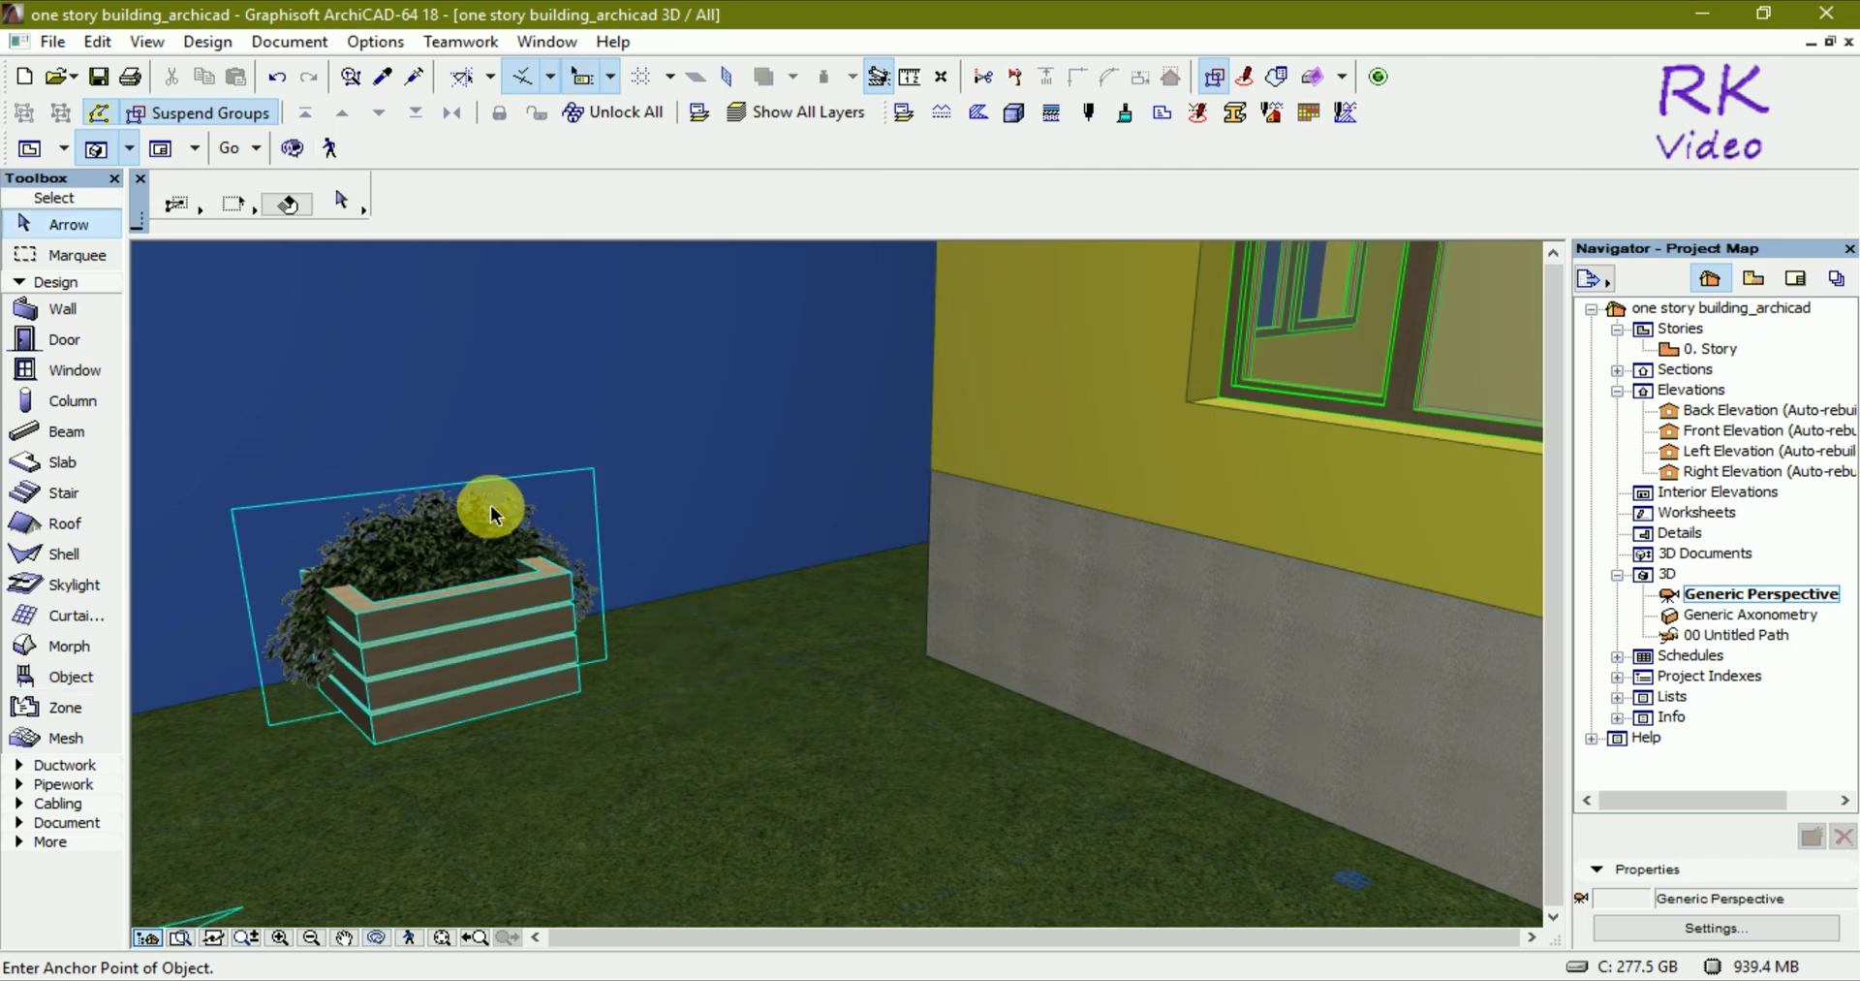
pyautogui.moveTo(491, 503); pyautogui.dragTo(438, 543)
pyautogui.click(362, 554)
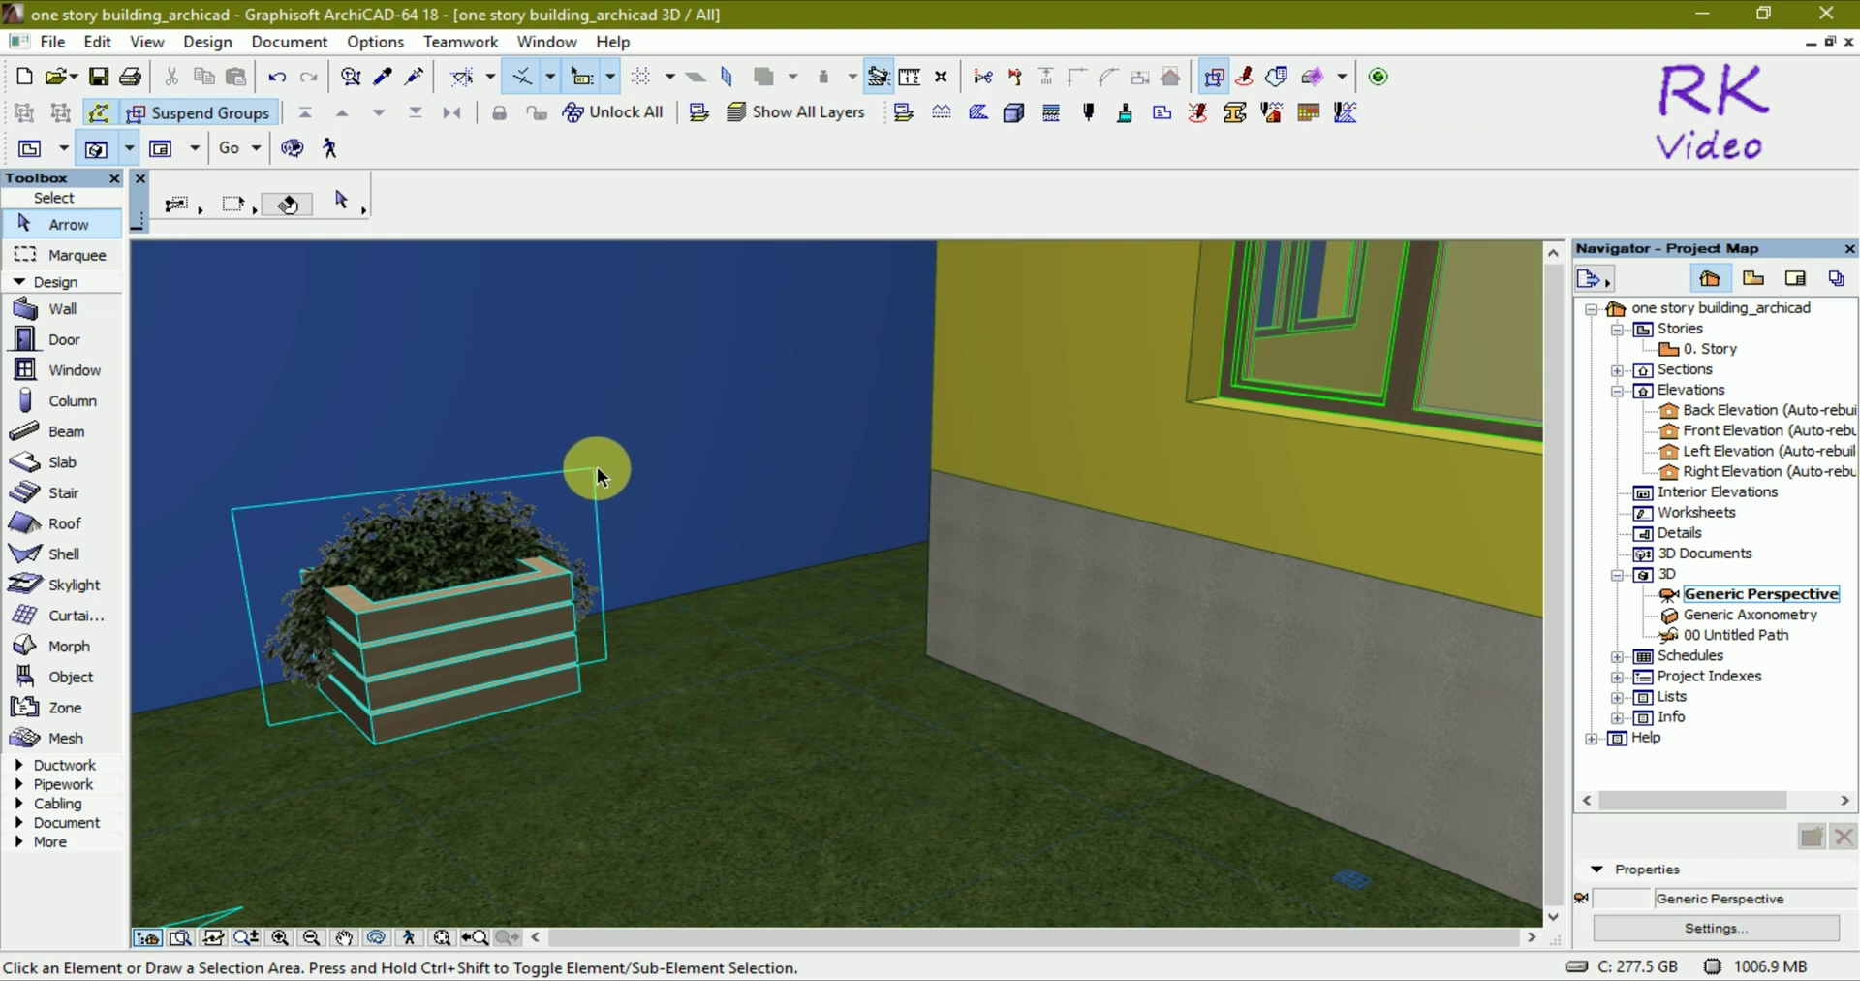
pyautogui.moveTo(597, 467); pyautogui.dragTo(456, 539)
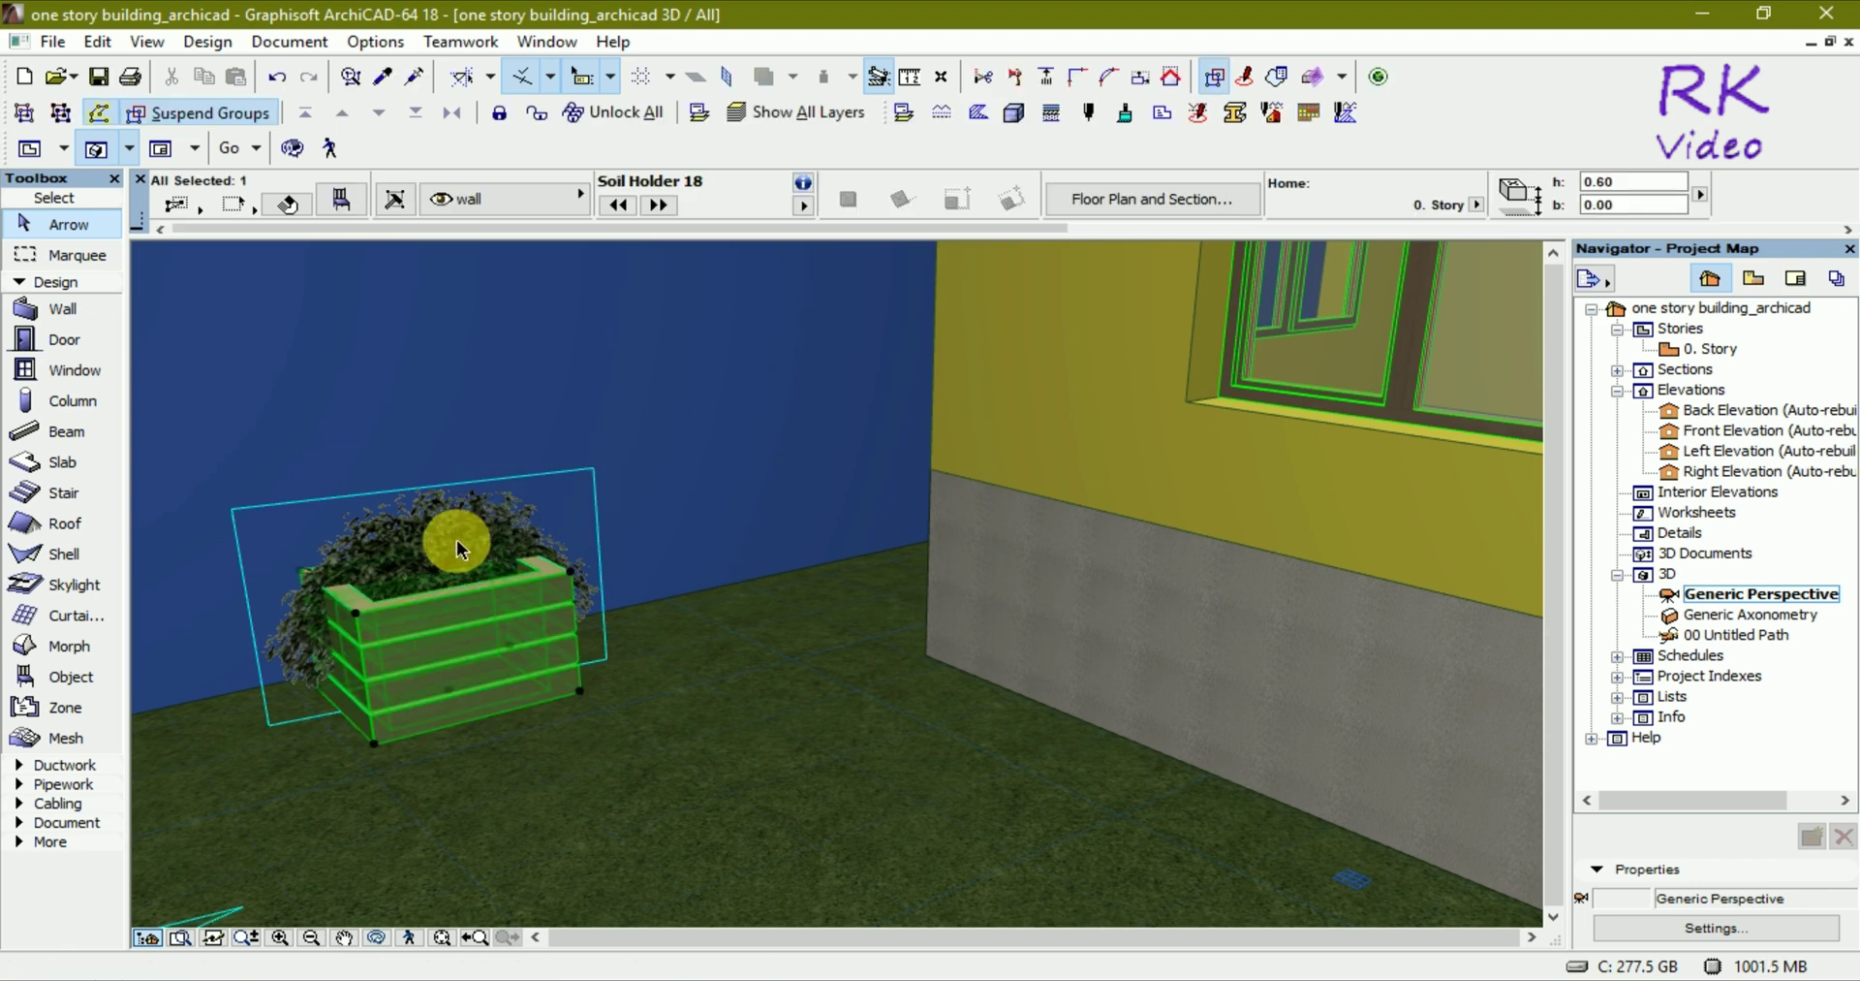
pyautogui.click(737, 740)
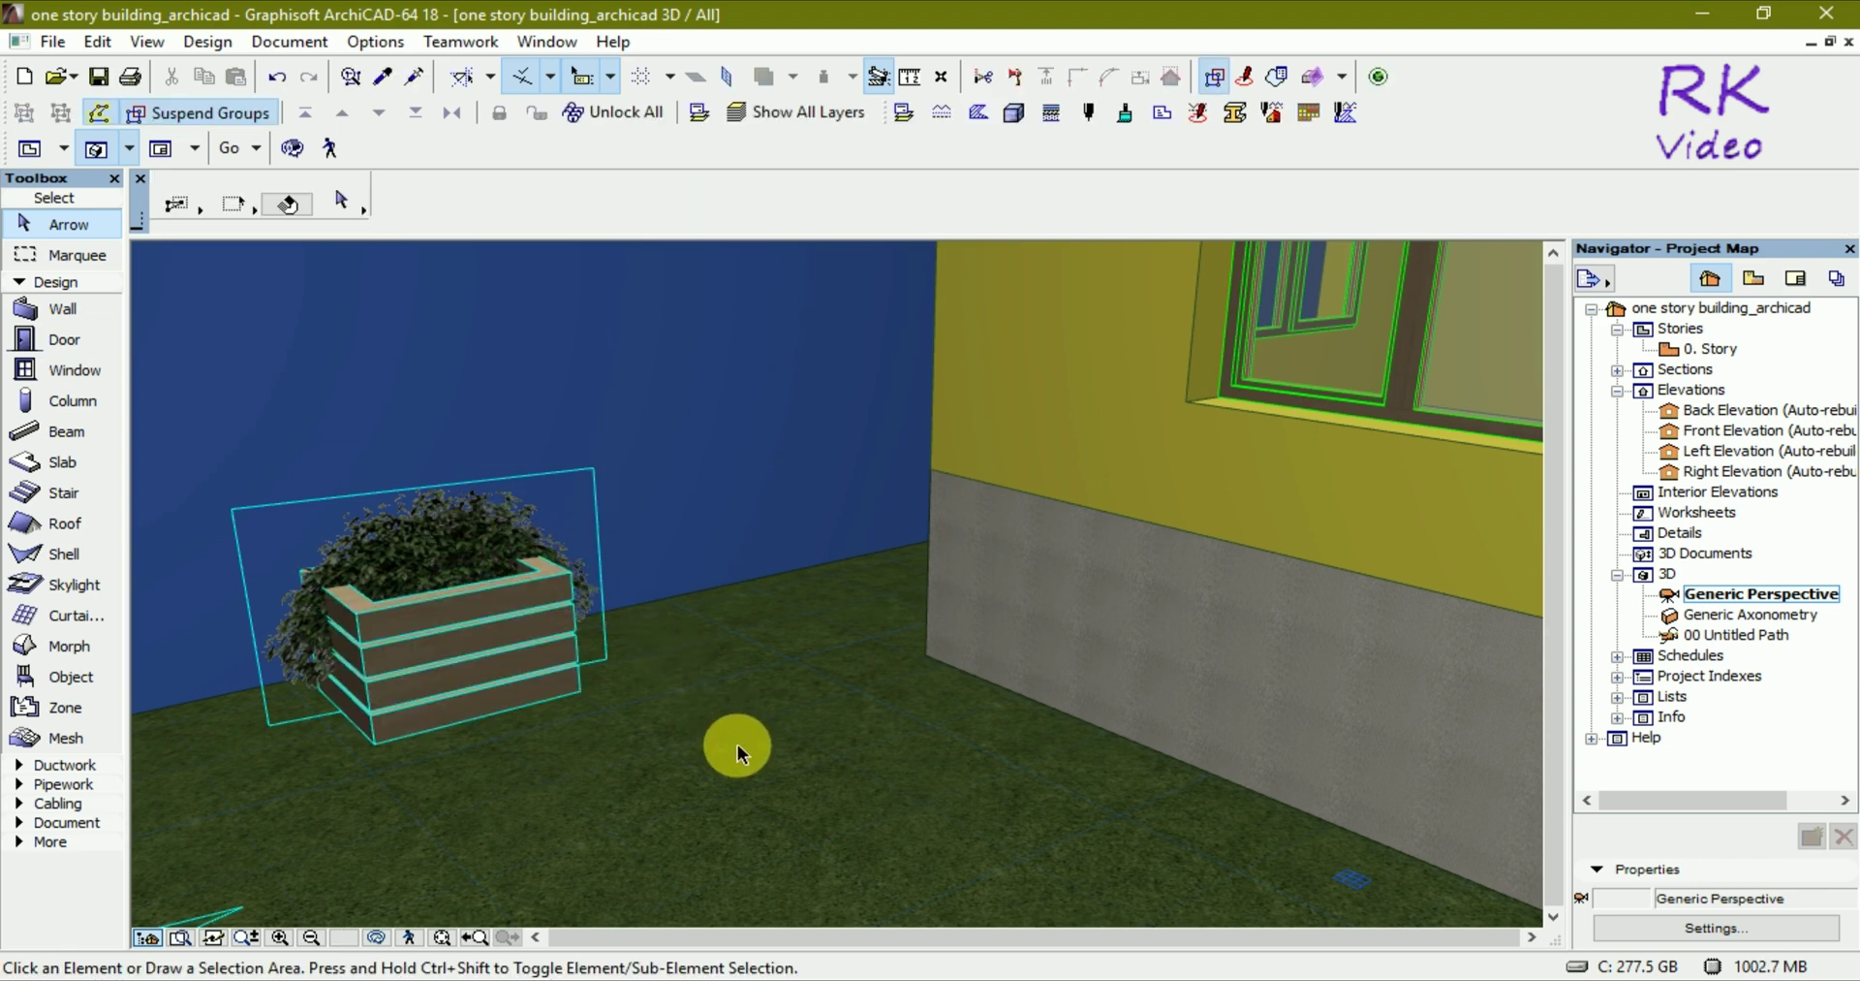
pyautogui.scroll(-2, 736, 742)
pyautogui.scroll(-2, 745, 752)
pyautogui.scroll(-2, 747, 751)
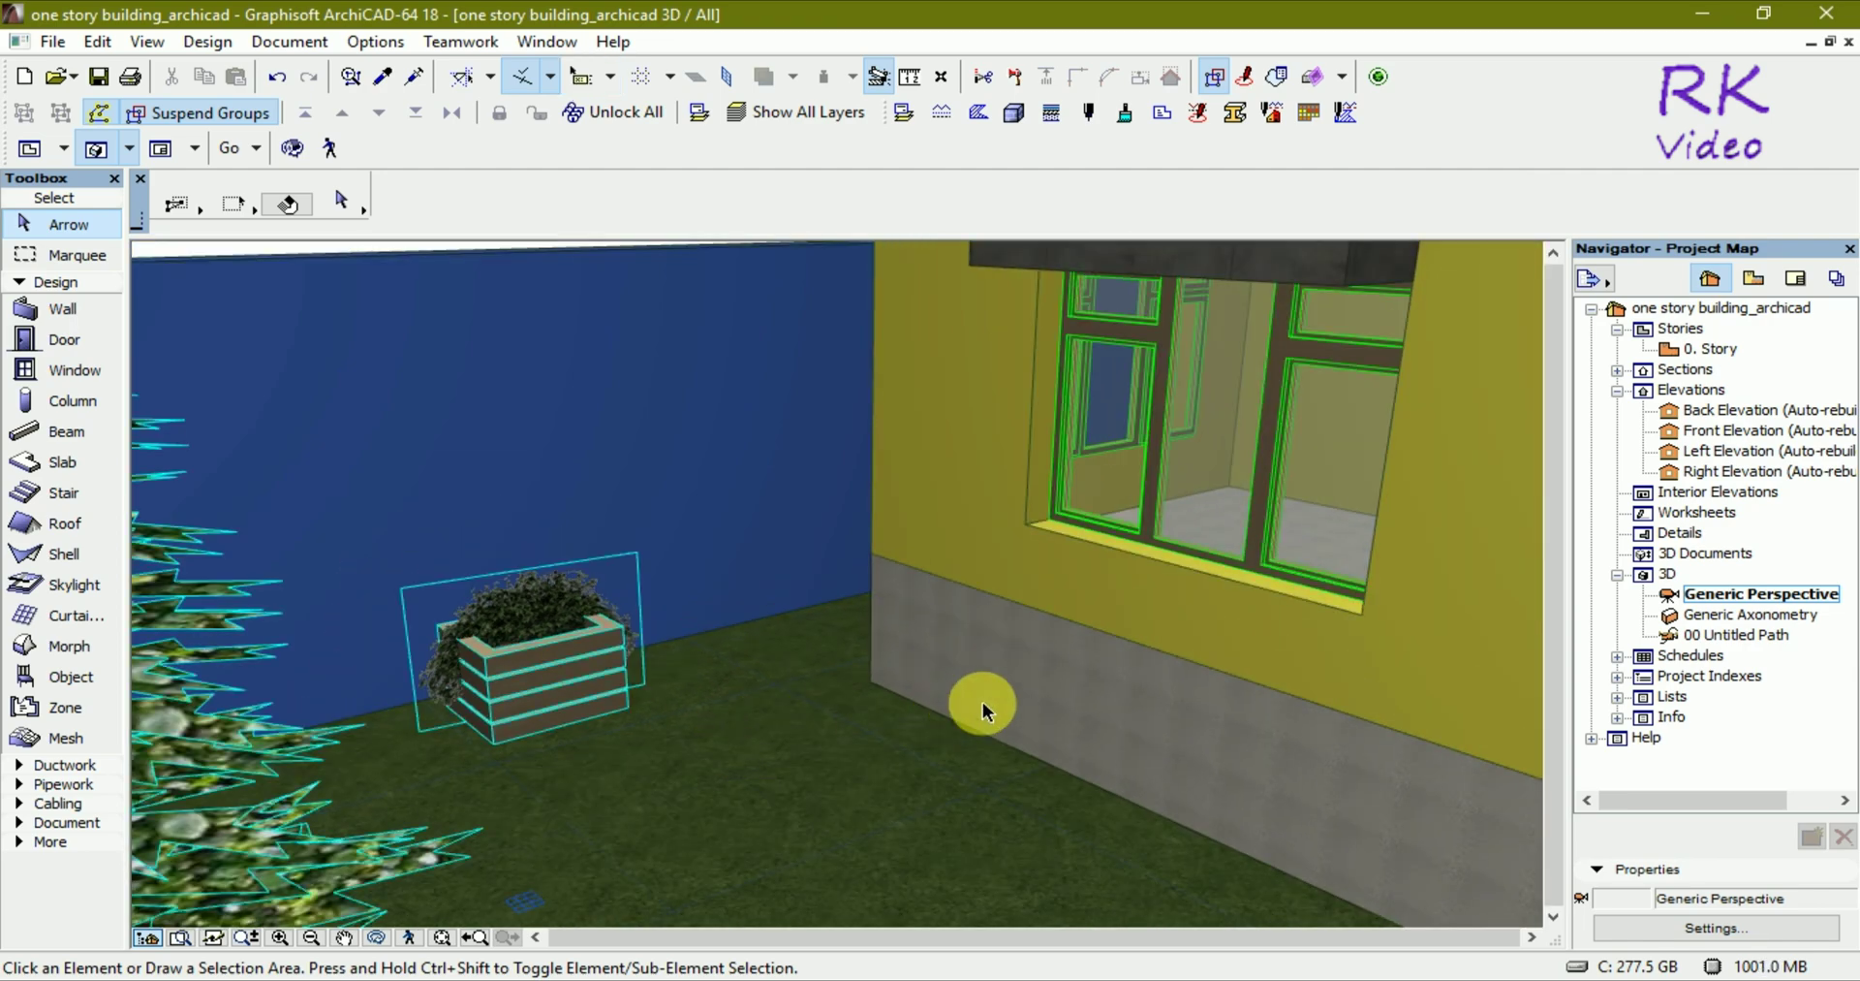
pyautogui.scroll(-2, 992, 699)
pyautogui.scroll(-2, 992, 699)
pyautogui.moveTo(1079, 692)
pyautogui.keyDown('shift'); pyautogui.mouseDown(button='middle')
pyautogui.moveTo(517, 702)
pyautogui.moveTo(1291, 595)
pyautogui.moveTo(1143, 667)
pyautogui.moveTo(562, 663)
pyautogui.mouseUp(button='middle'); pyautogui.keyUp('shift')
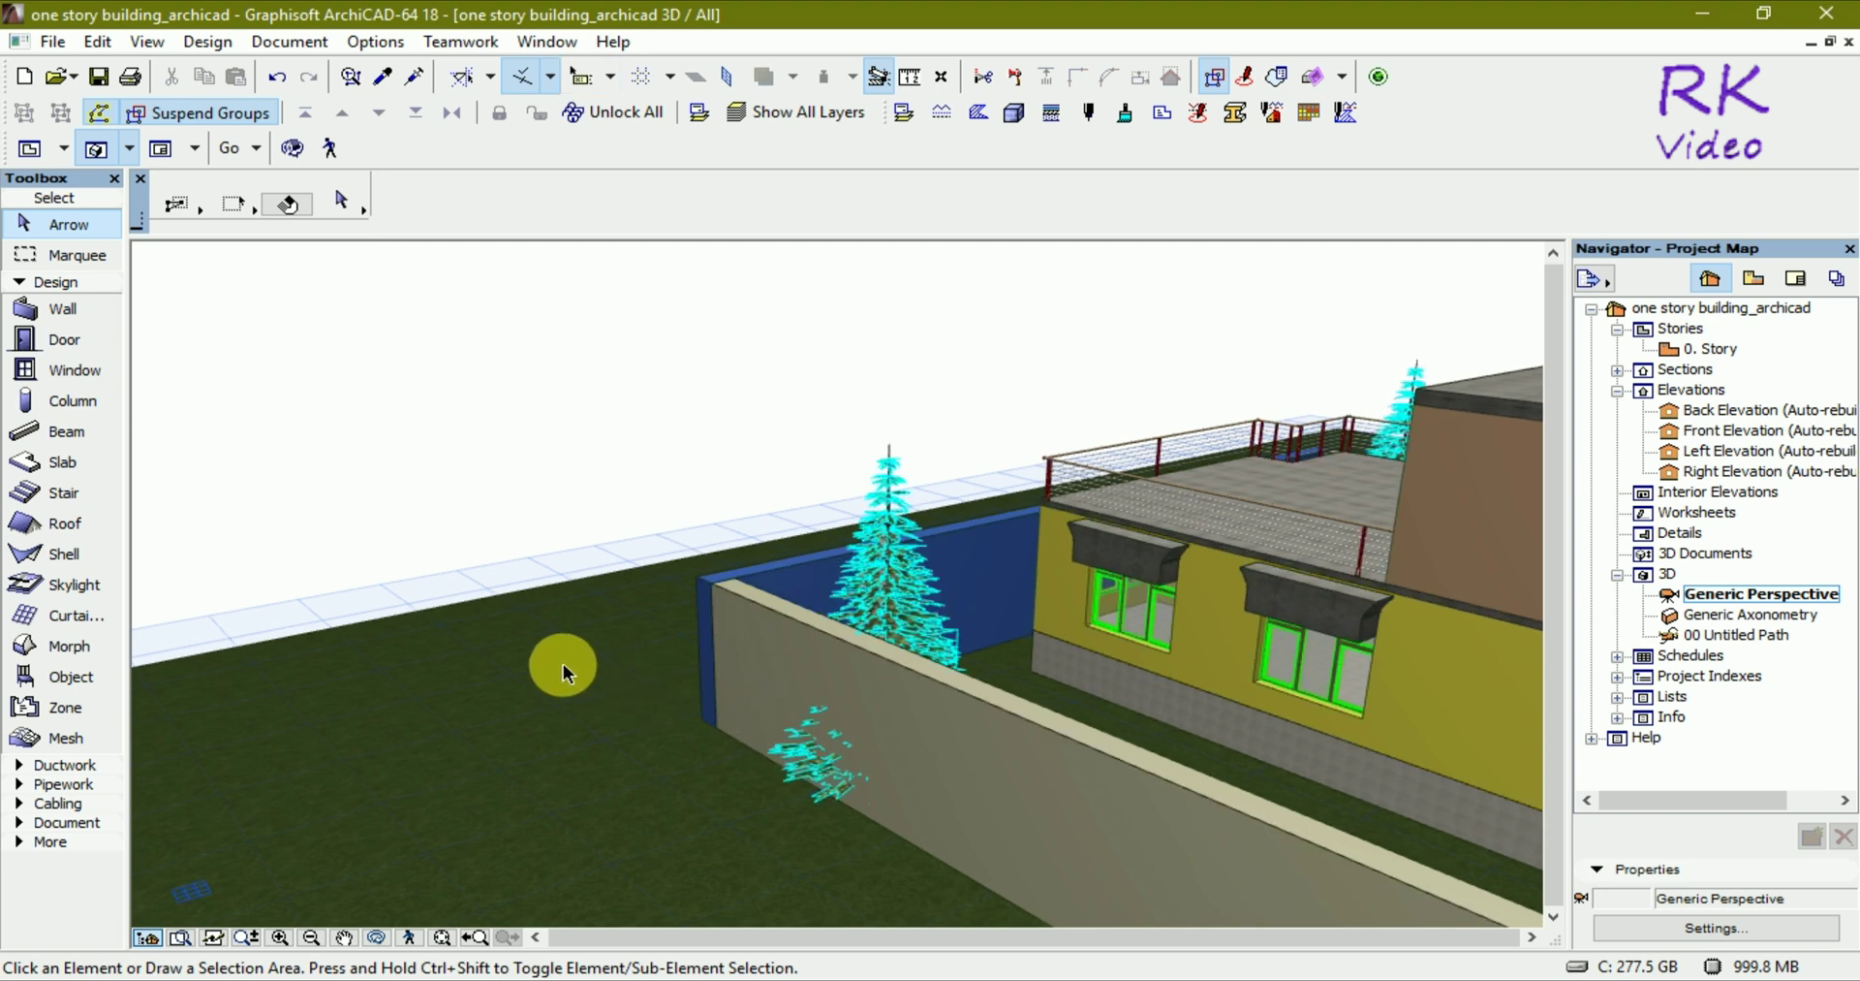
pyautogui.click(562, 663)
pyautogui.click(529, 725)
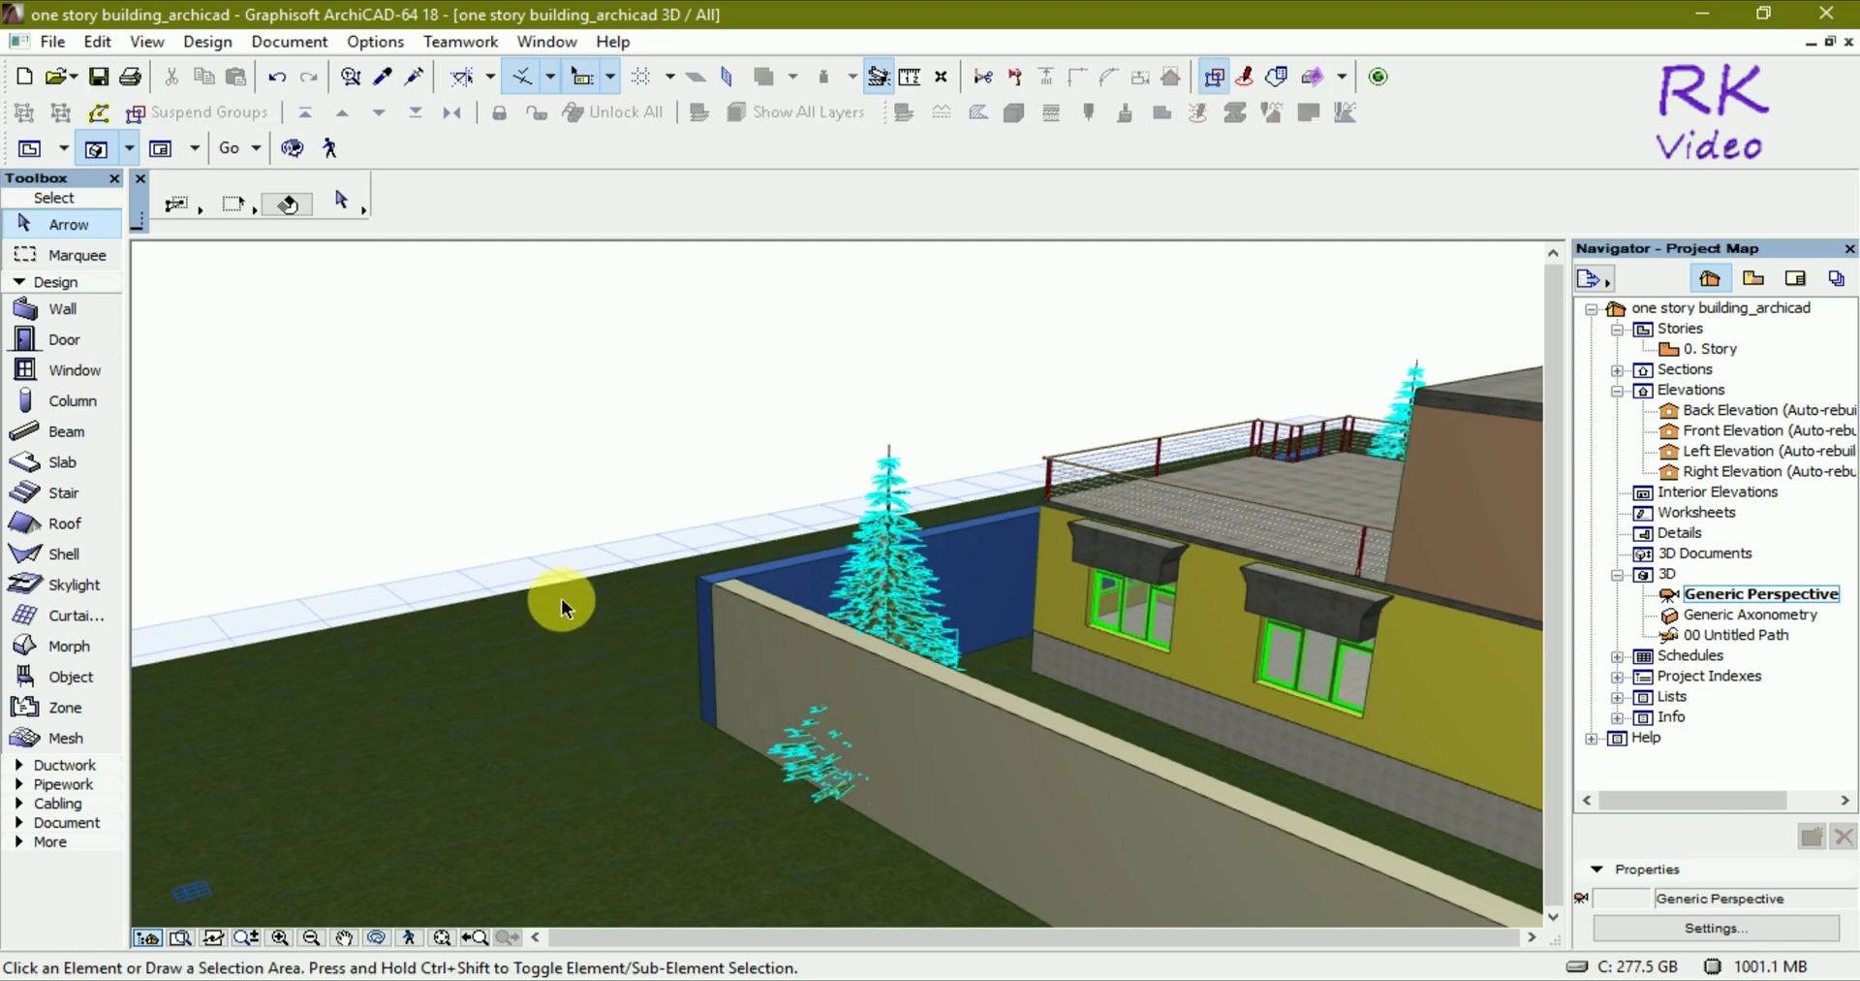
pyautogui.click(548, 451)
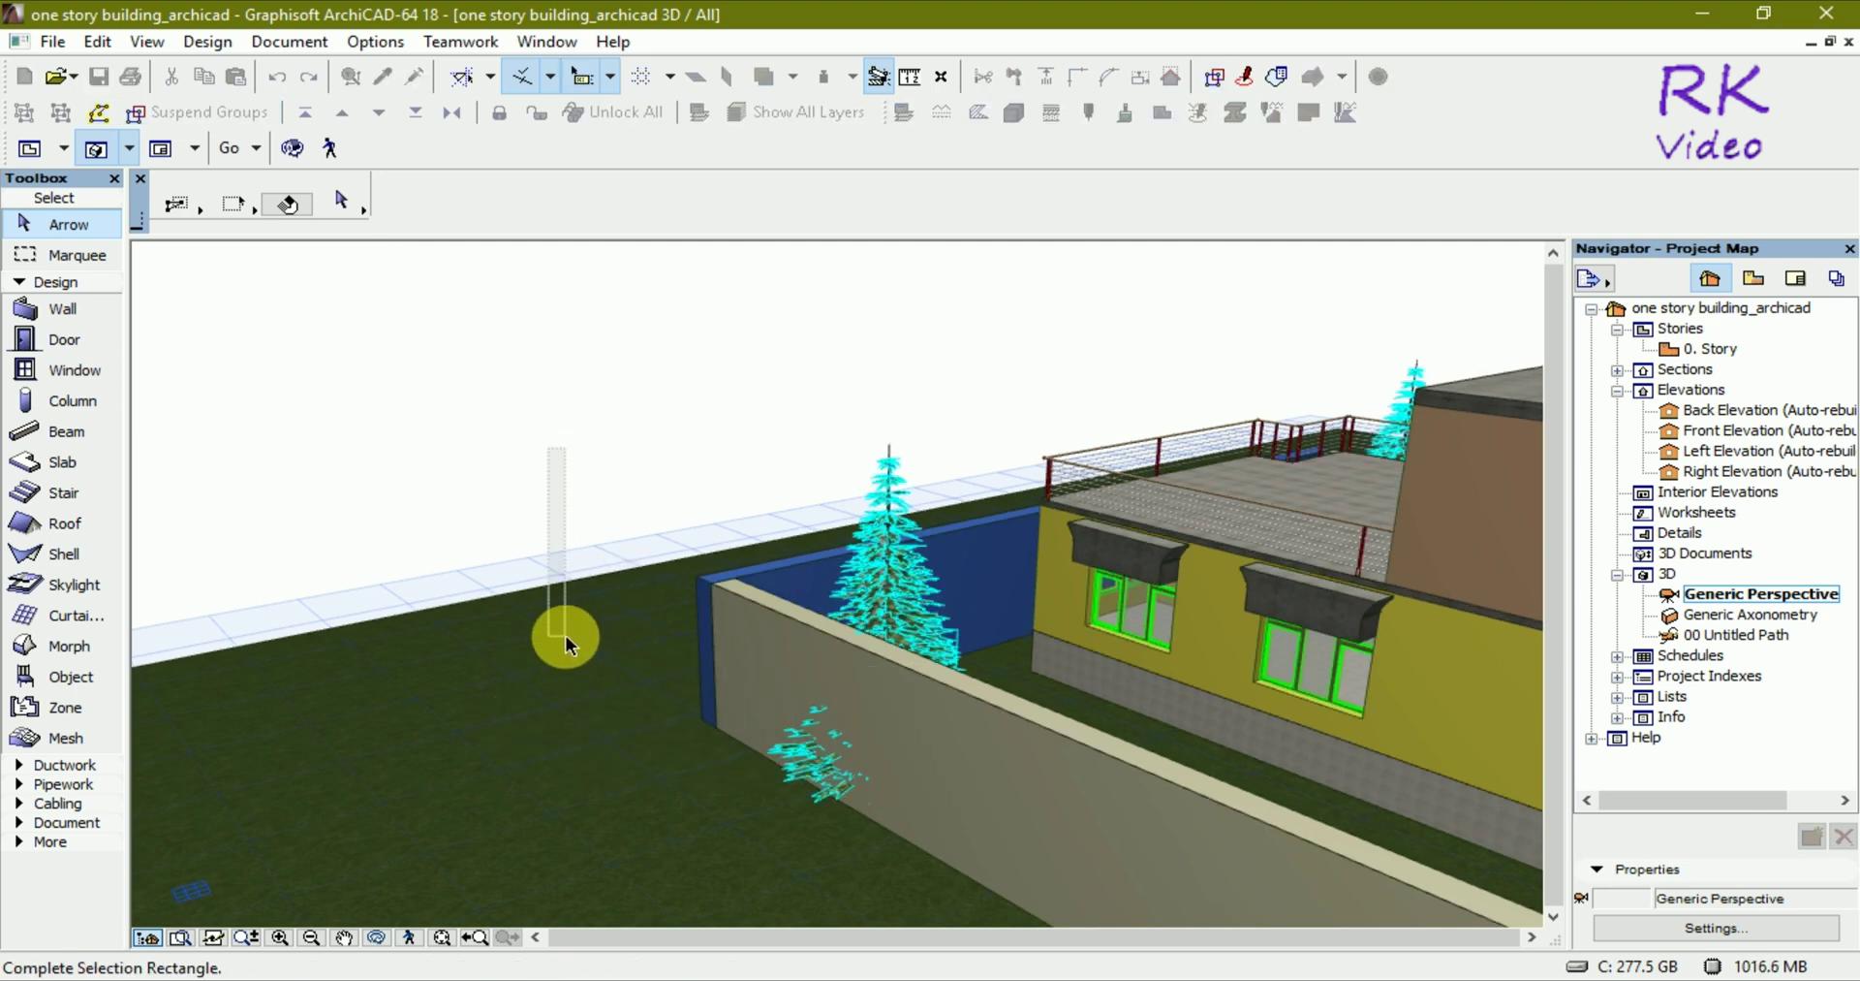
pyautogui.click(549, 304)
pyautogui.click(548, 305)
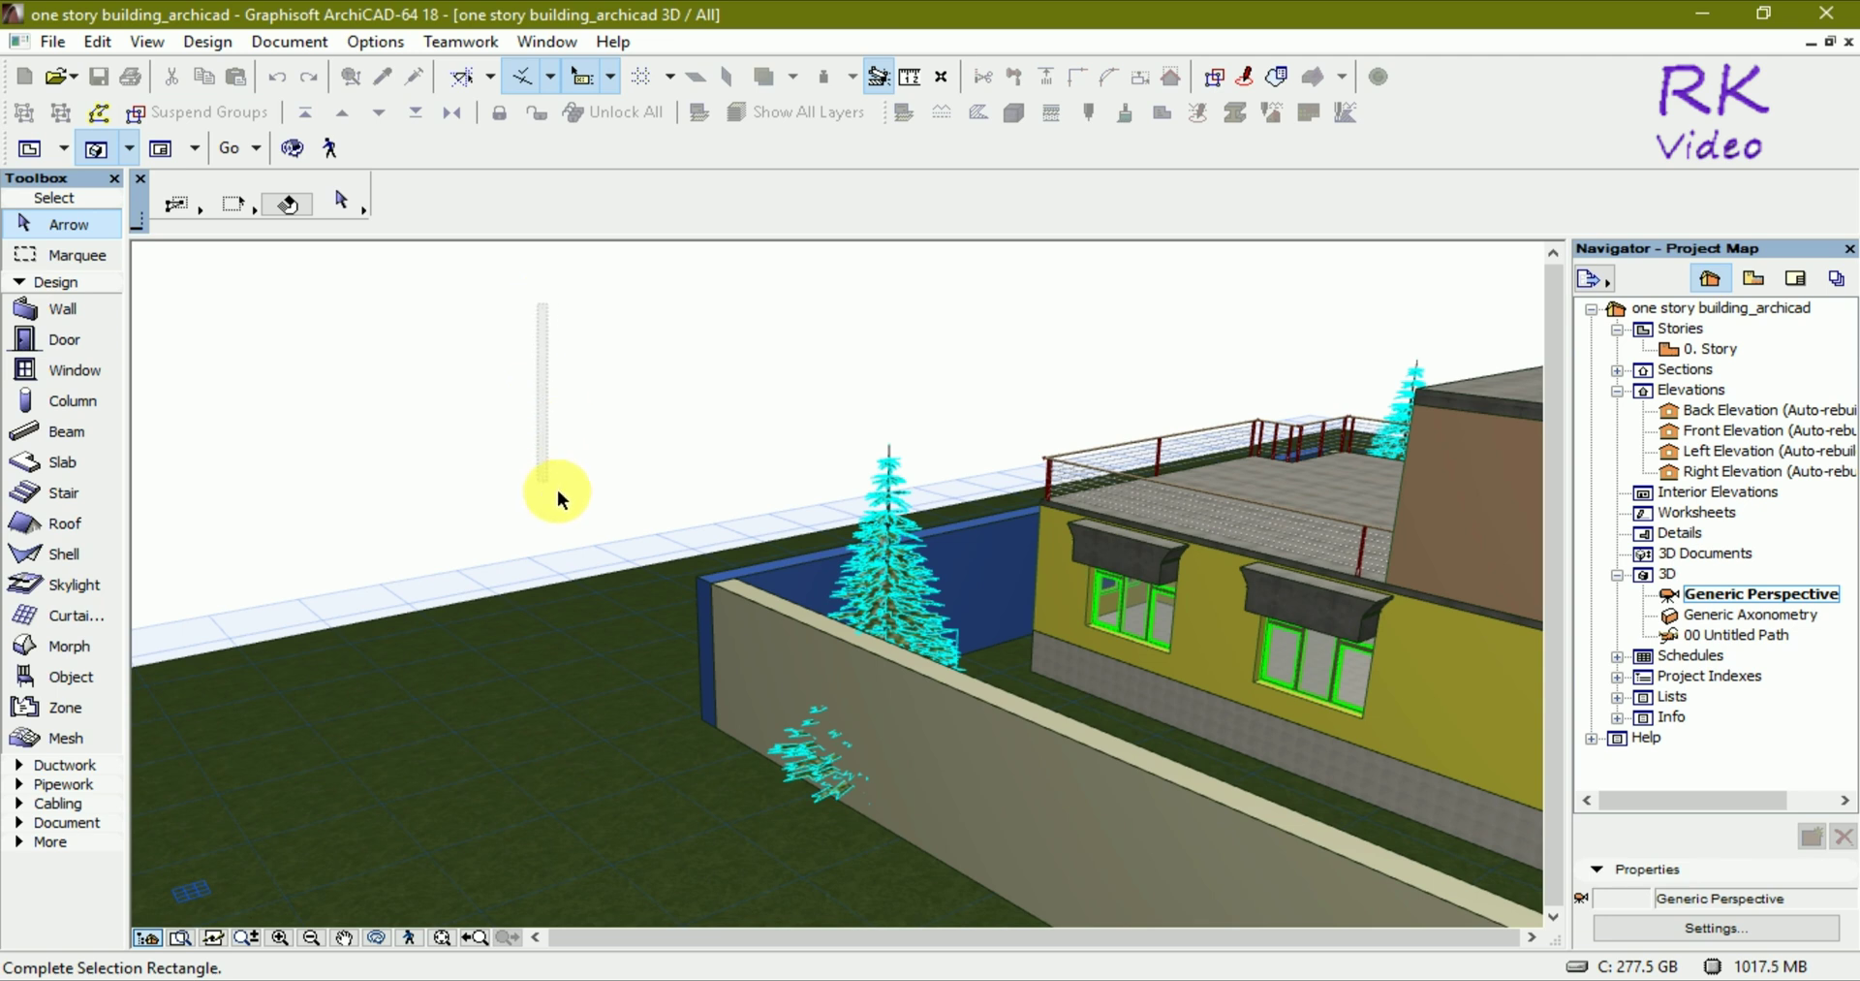
pyautogui.click(746, 436)
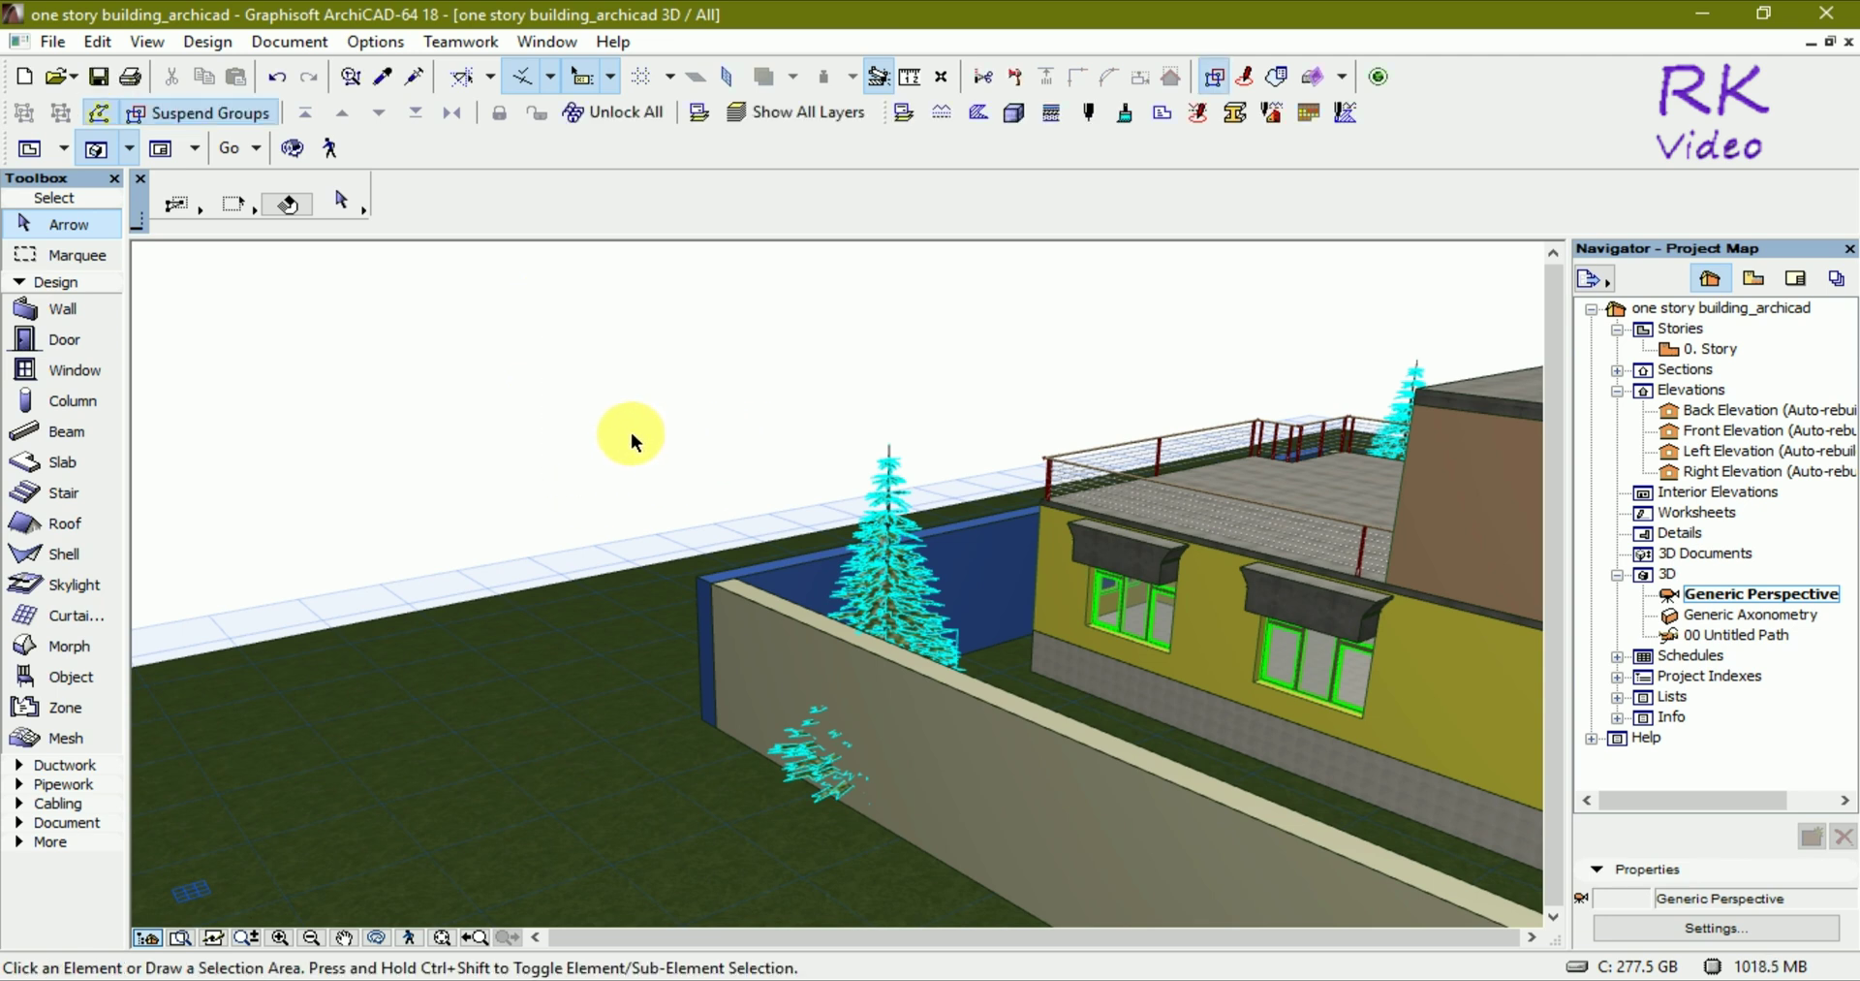
pyautogui.moveTo(615, 432)
pyautogui.keyDown('shift'); pyautogui.mouseDown(button='middle')
pyautogui.moveTo(1225, 560)
pyautogui.moveTo(1266, 506)
pyautogui.moveTo(1506, 632)
pyautogui.mouseUp(button='middle'); pyautogui.keyUp('shift')
pyautogui.moveTo(685, 644)
pyautogui.keyDown('shift'); pyautogui.mouseDown(button='middle')
pyautogui.moveTo(661, 527)
pyautogui.moveTo(539, 475)
pyautogui.moveTo(905, 619)
pyautogui.moveTo(1119, 652)
pyautogui.mouseUp(button='middle'); pyautogui.keyUp('shift')
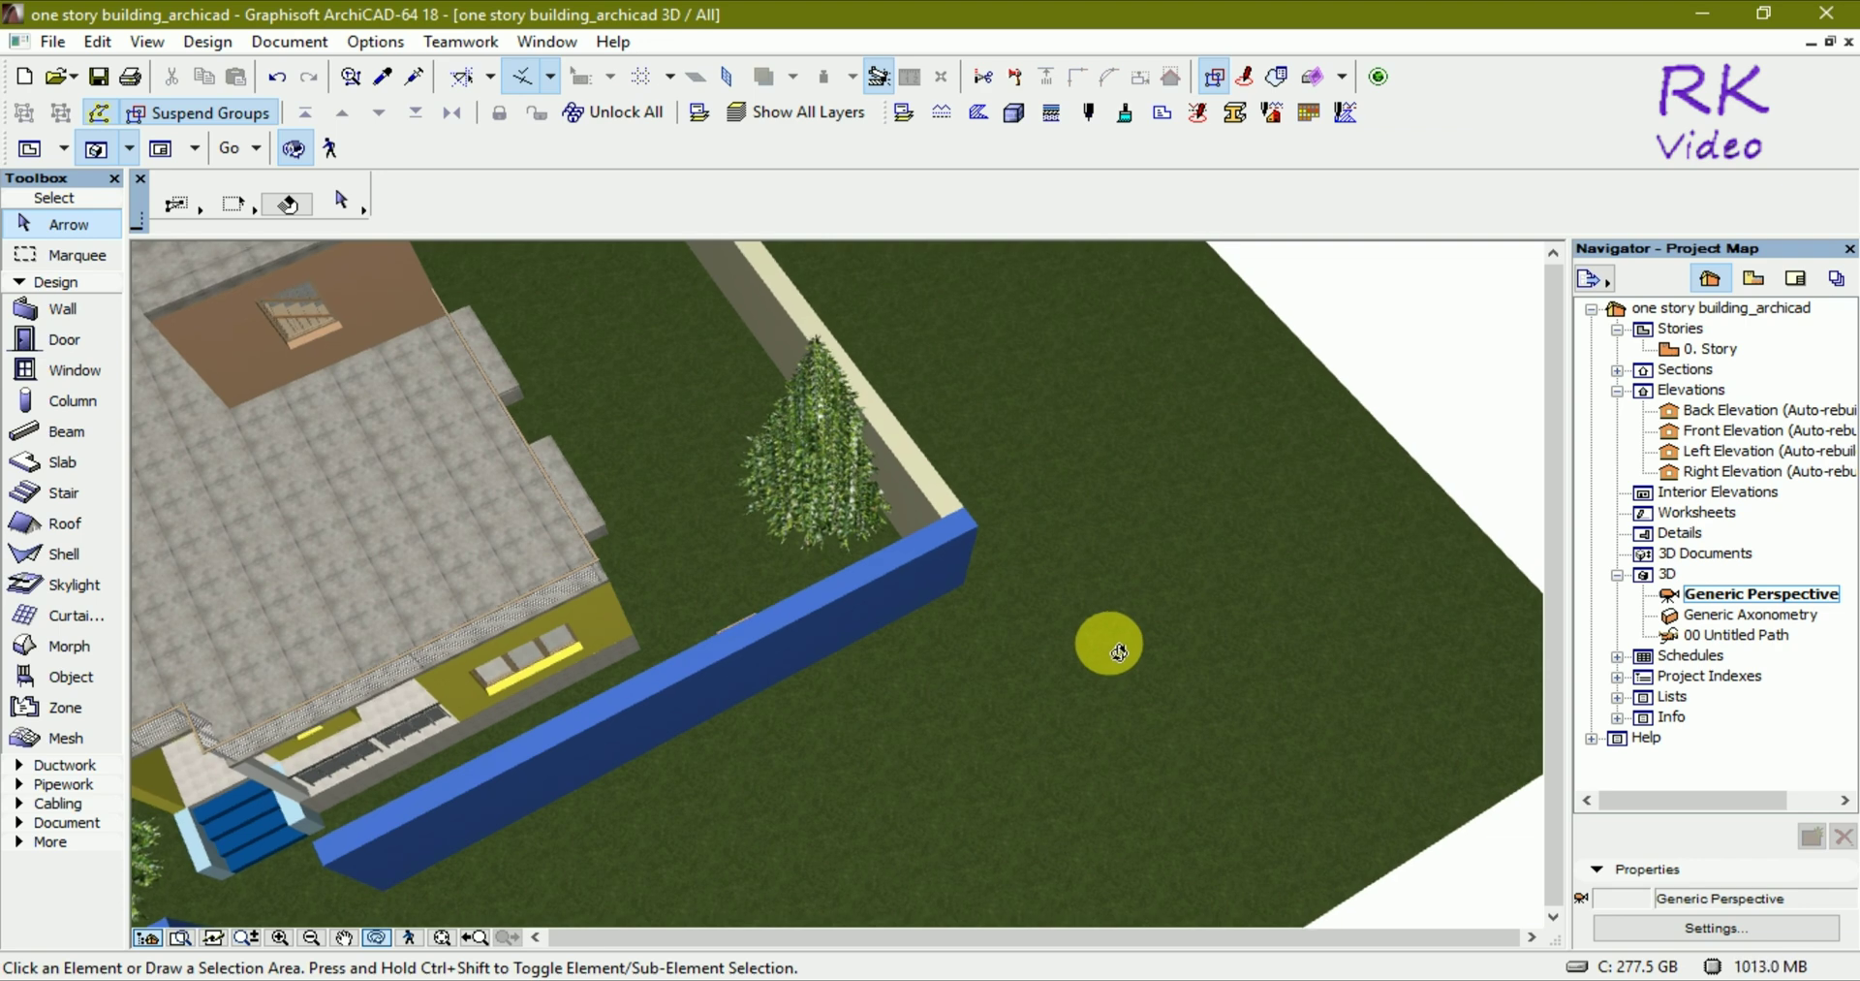
pyautogui.moveTo(1119, 651)
pyautogui.keyDown('shift'); pyautogui.mouseDown(button='middle')
pyautogui.moveTo(853, 581)
pyautogui.moveTo(665, 569)
pyautogui.moveTo(776, 616)
pyautogui.mouseUp(button='middle'); pyautogui.keyUp('shift')
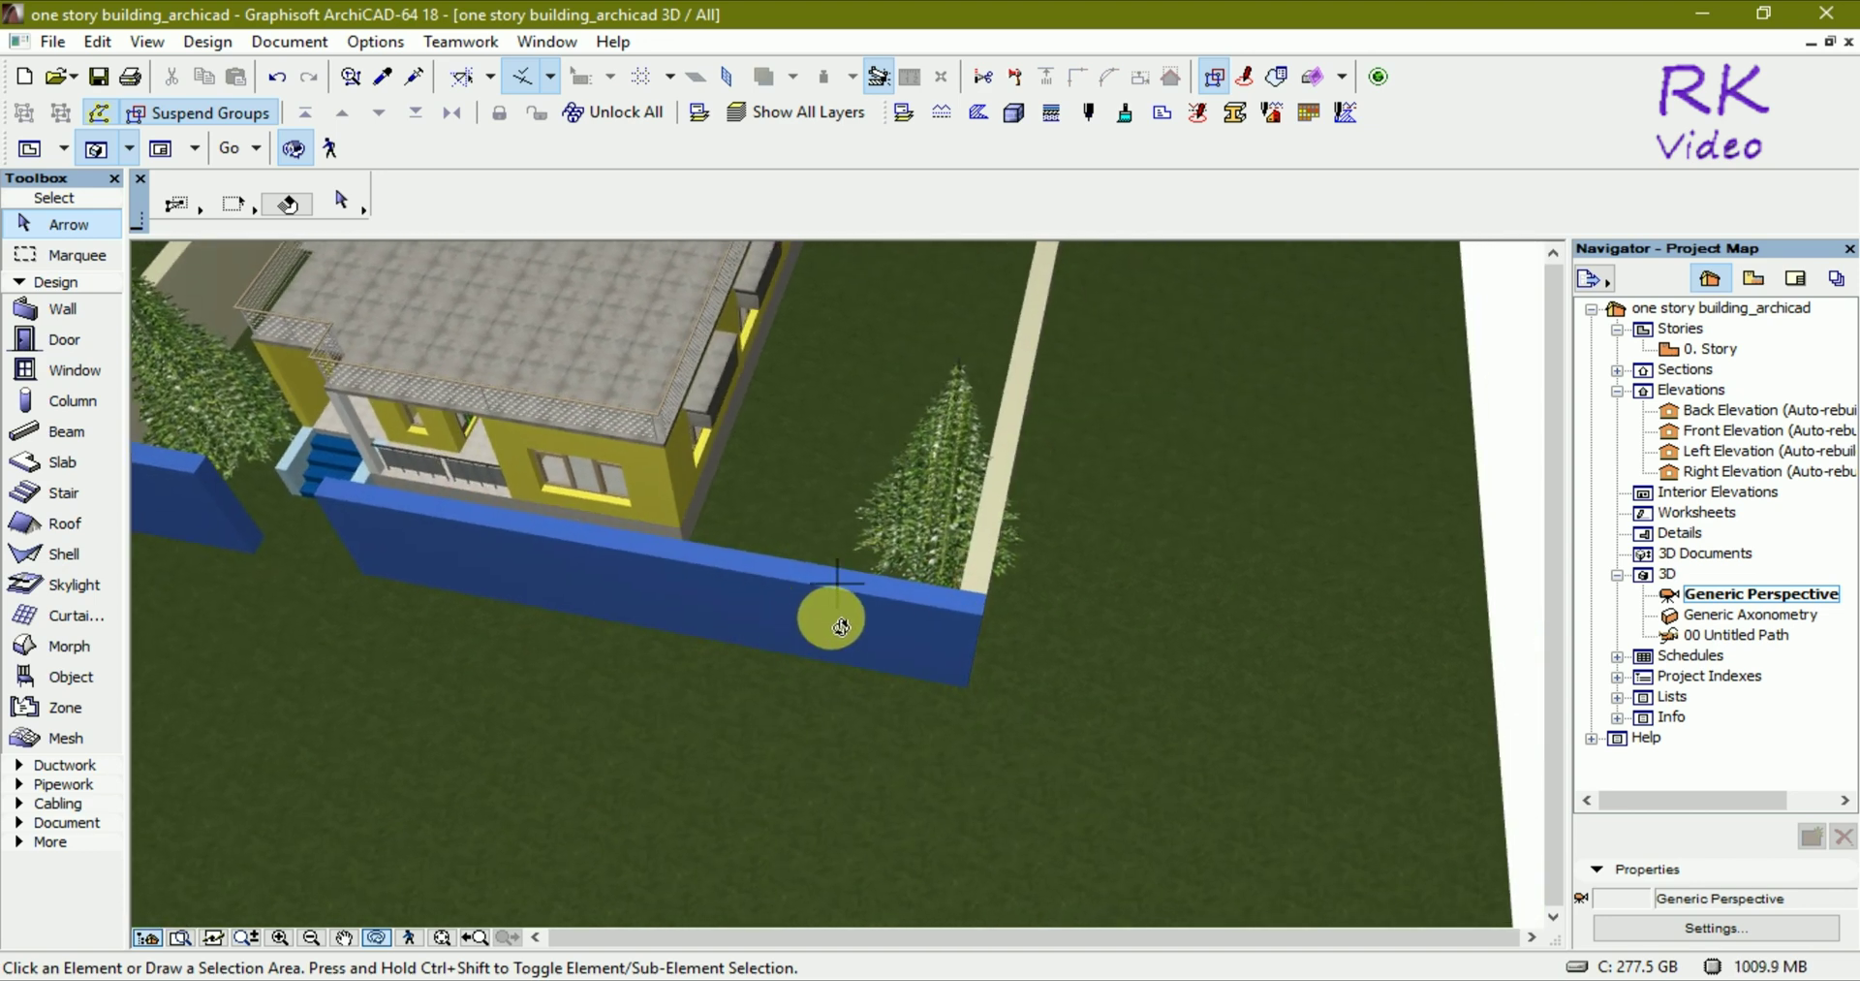
# Step: On the 0. Story plan, select and inspect the shrub near the entrance, then zoom out
pyautogui.press('F2')
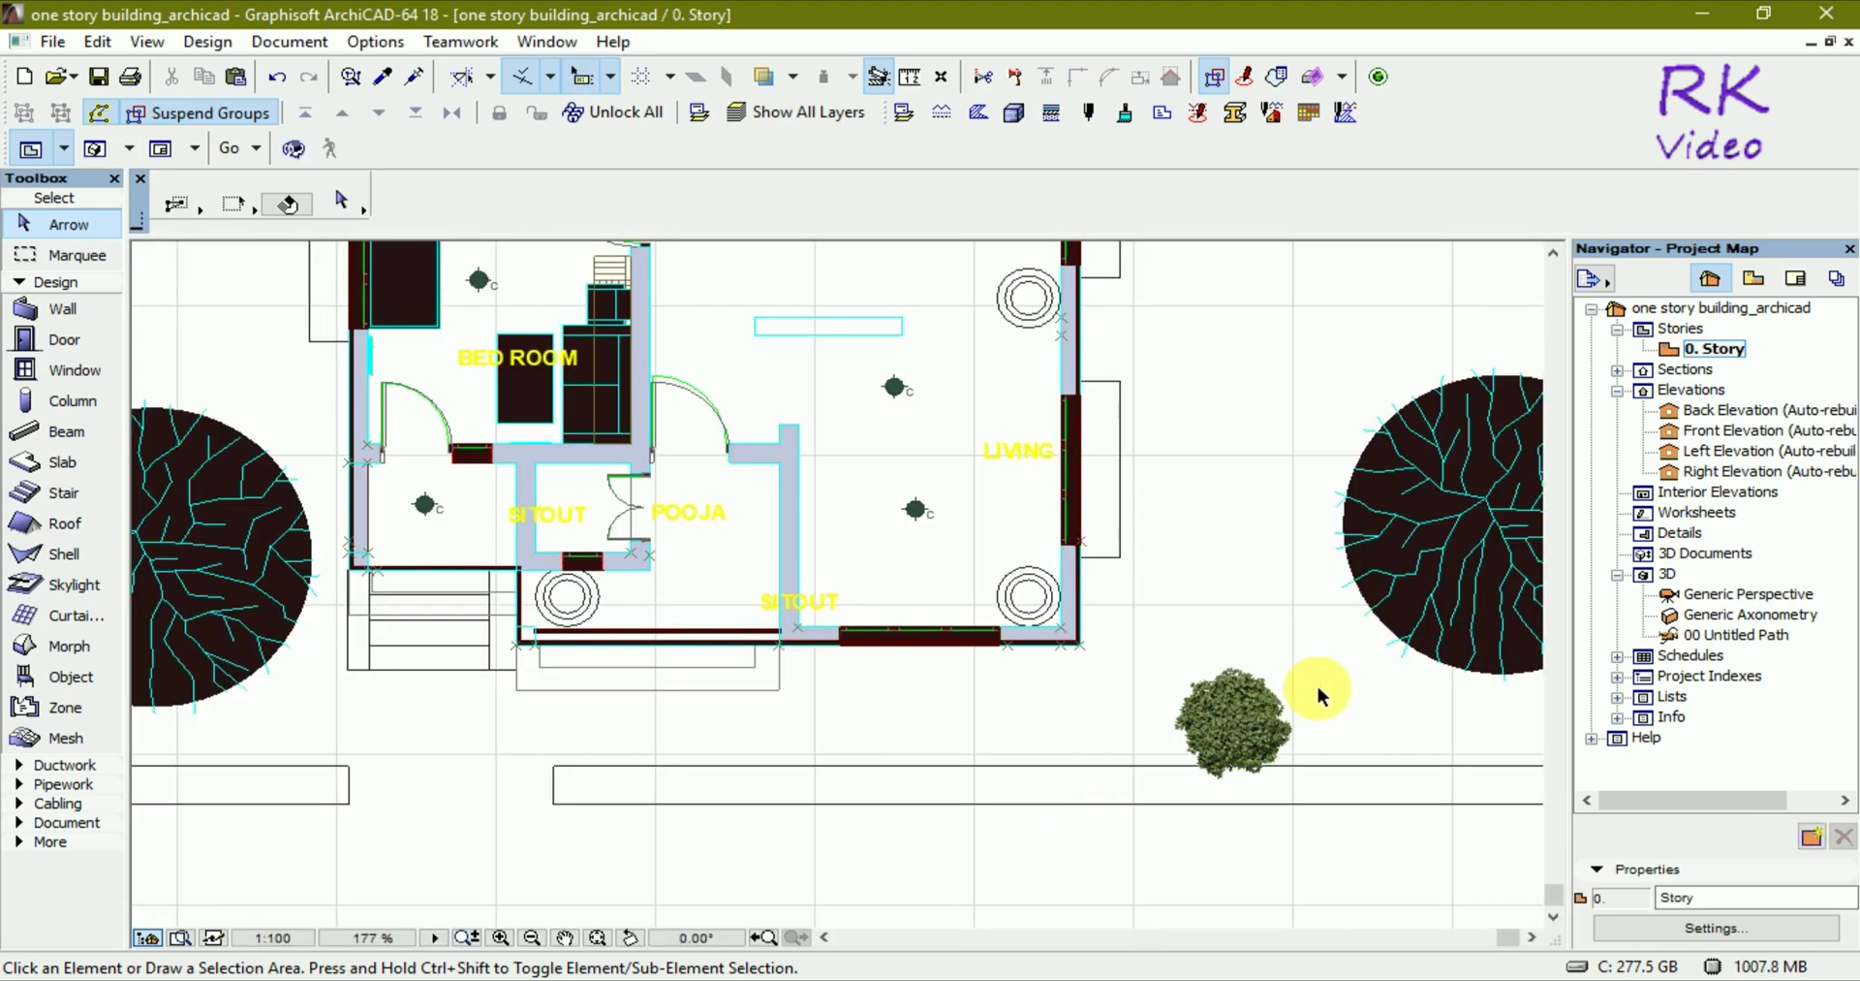
pyautogui.moveTo(1297, 670); pyautogui.dragTo(1163, 726)
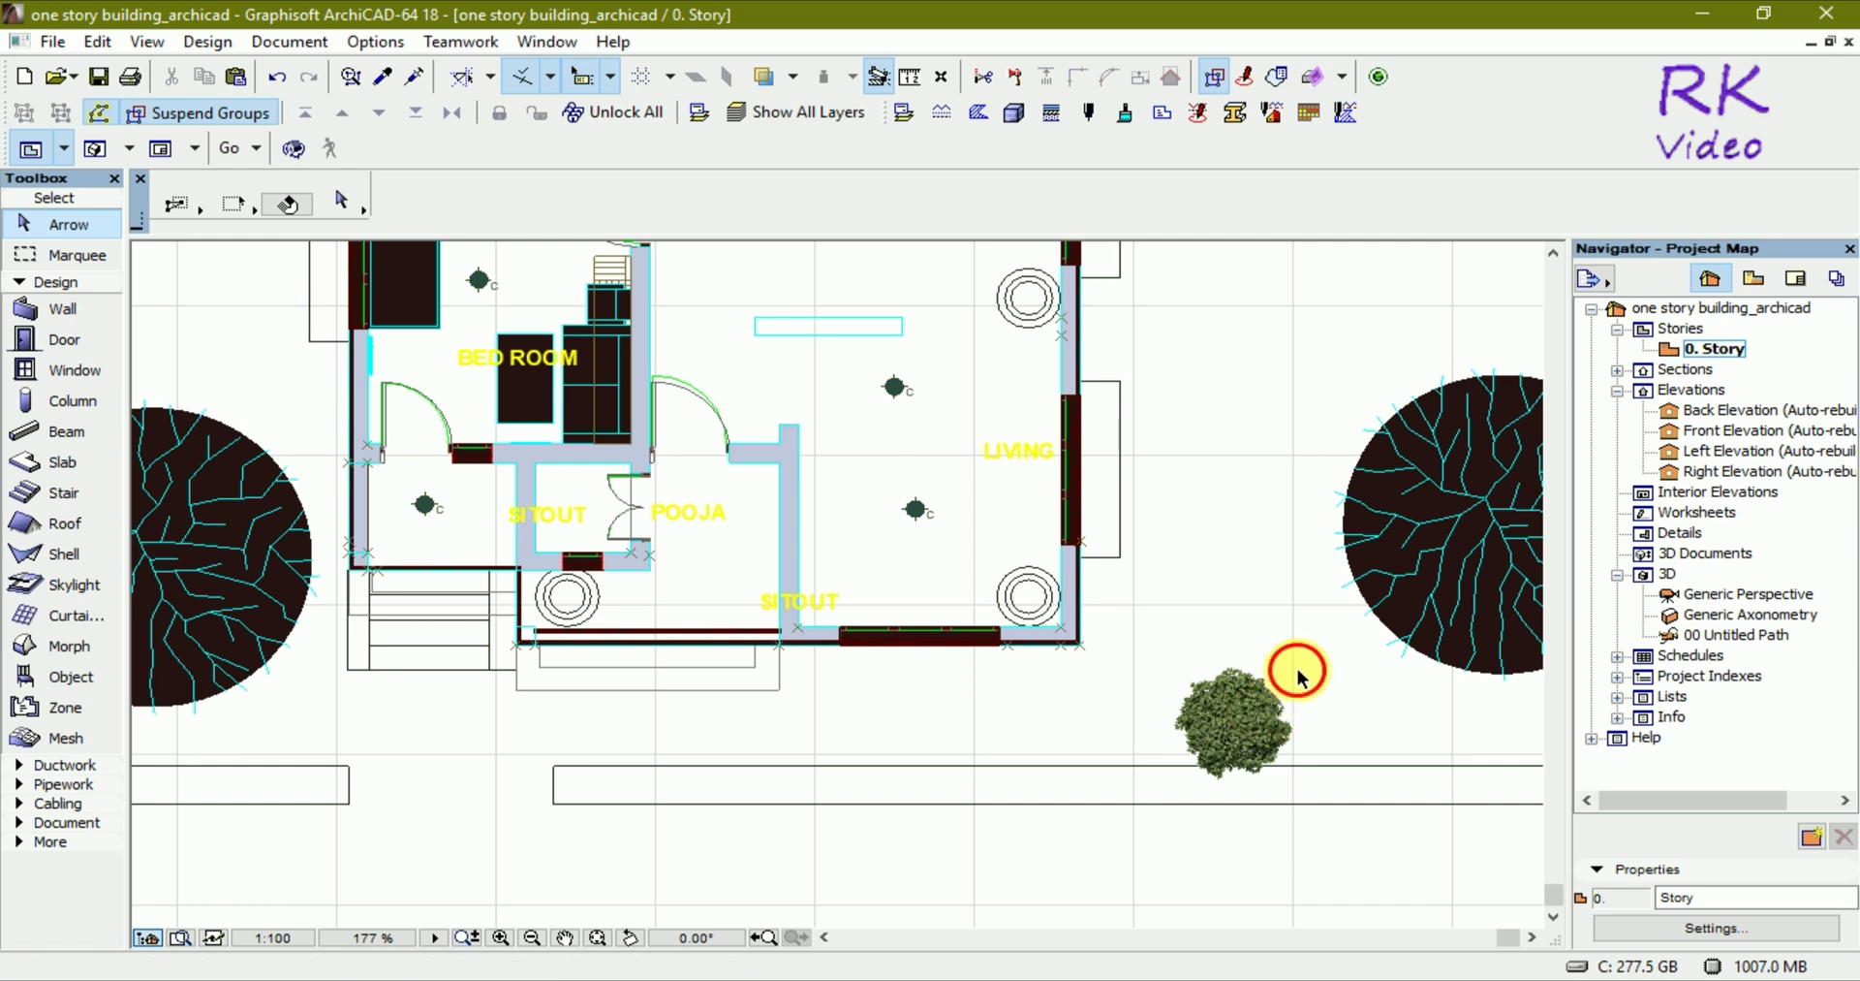
pyautogui.click(1160, 725)
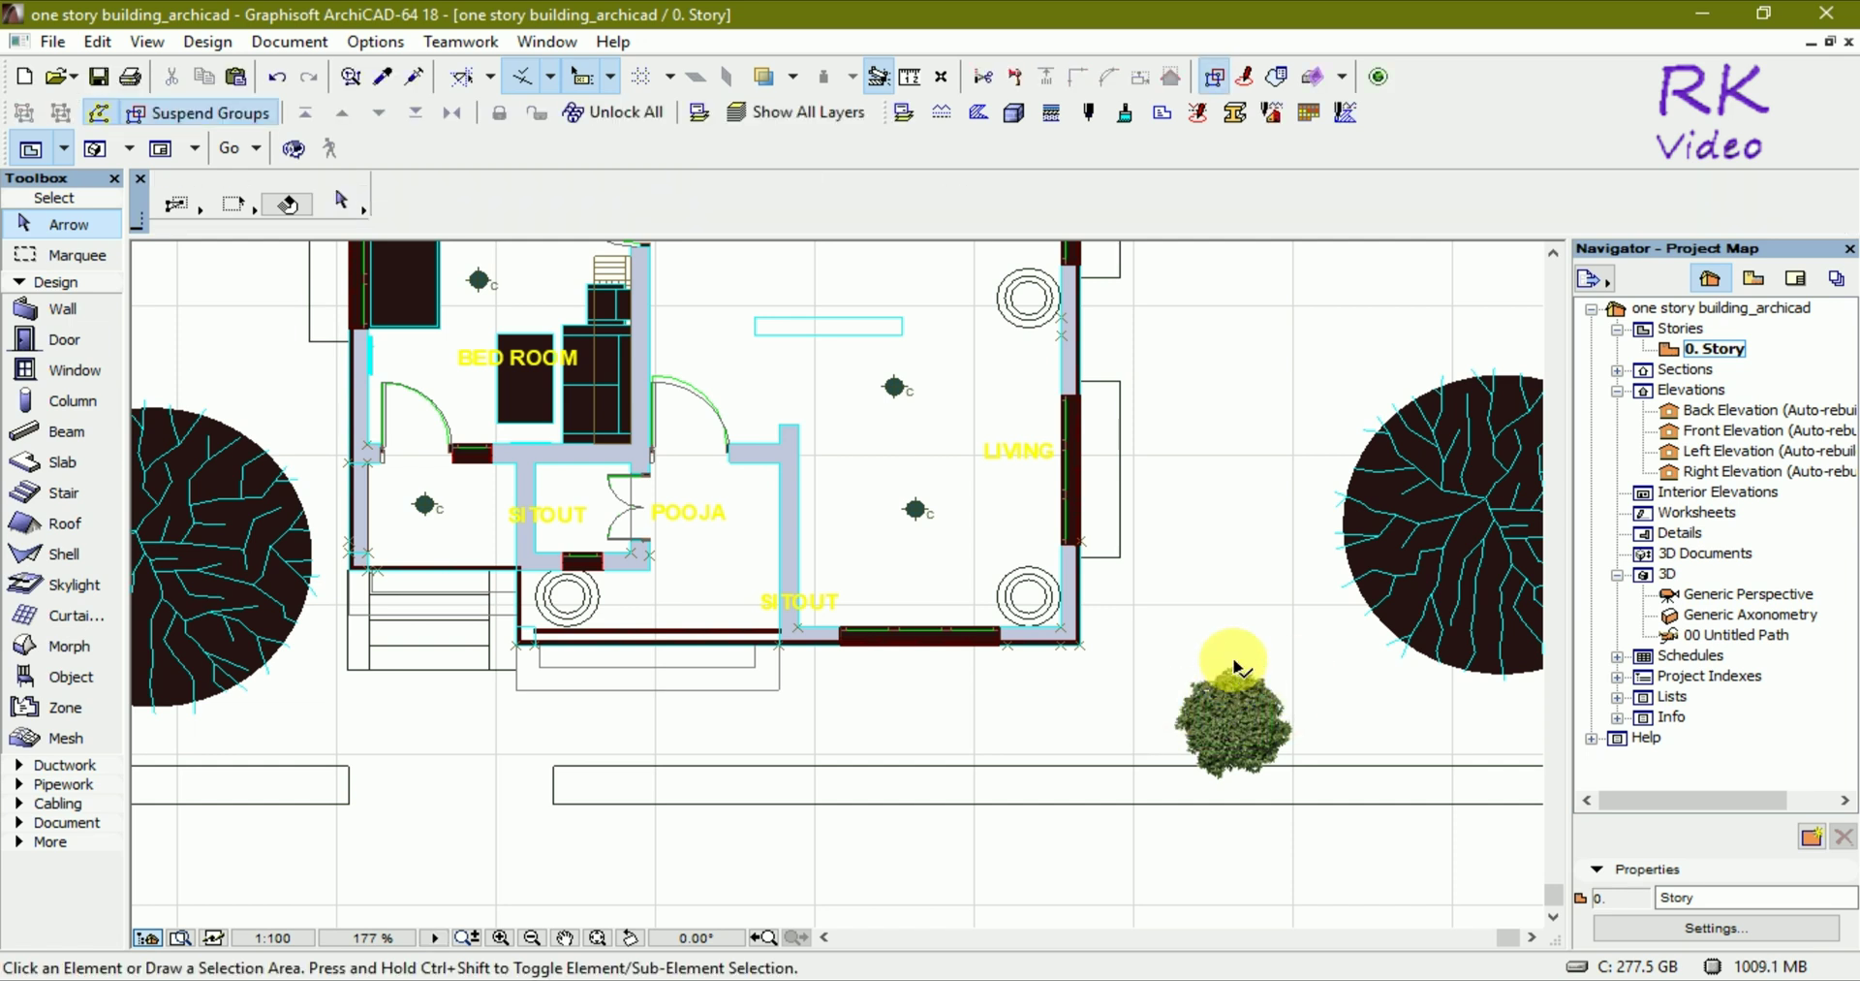
pyautogui.click(1237, 667)
pyautogui.click(1172, 694)
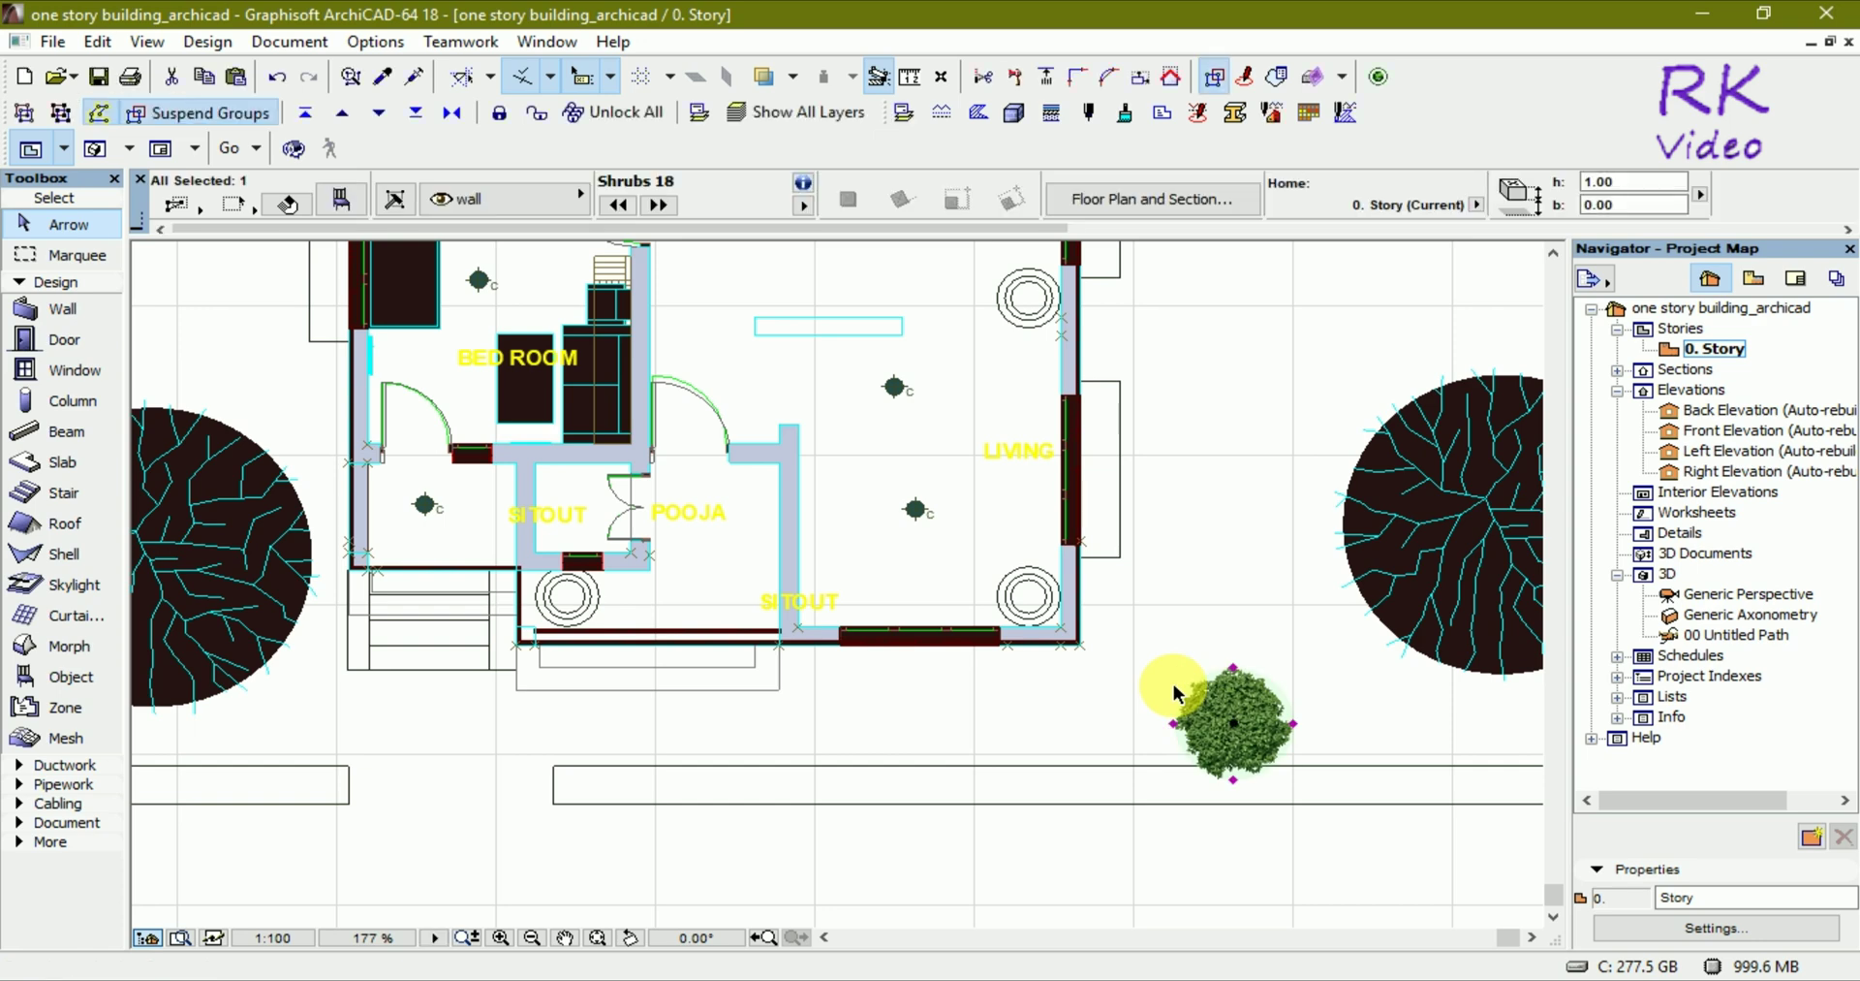
pyautogui.click(1175, 686)
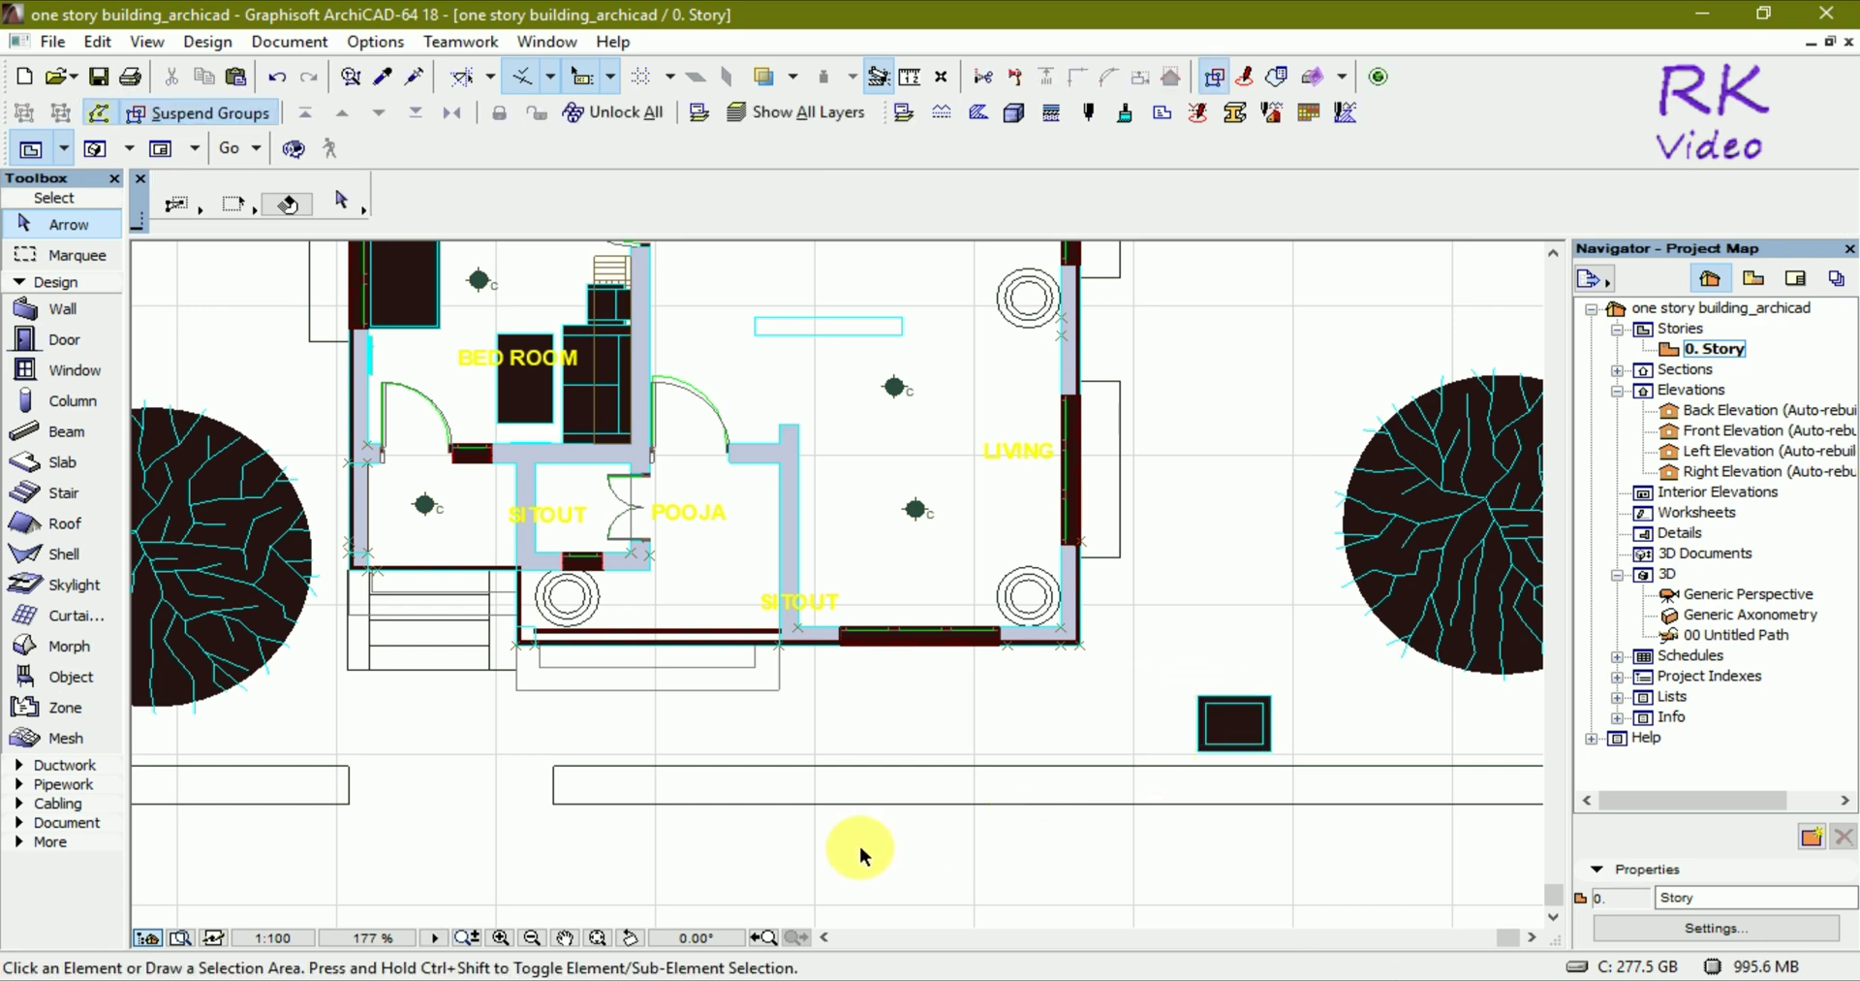
pyautogui.scroll(-3, 860, 853)
pyautogui.scroll(-3, 861, 853)
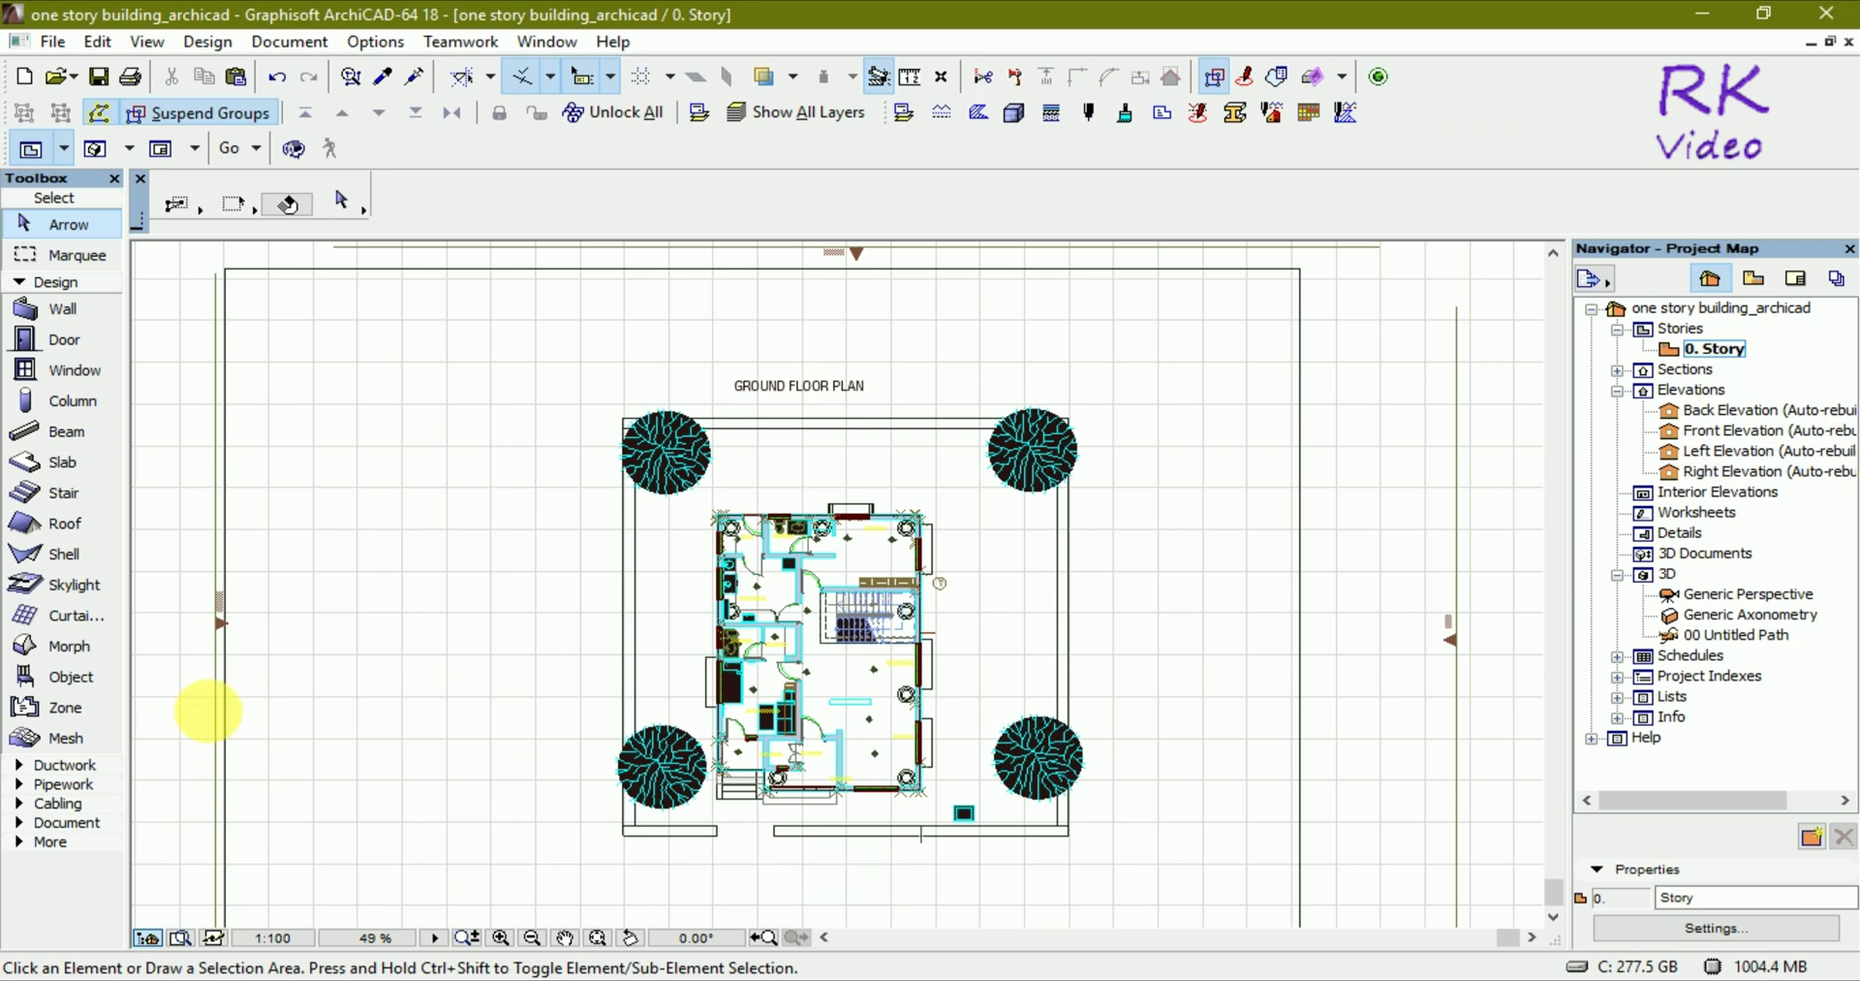
pyautogui.click(85, 679)
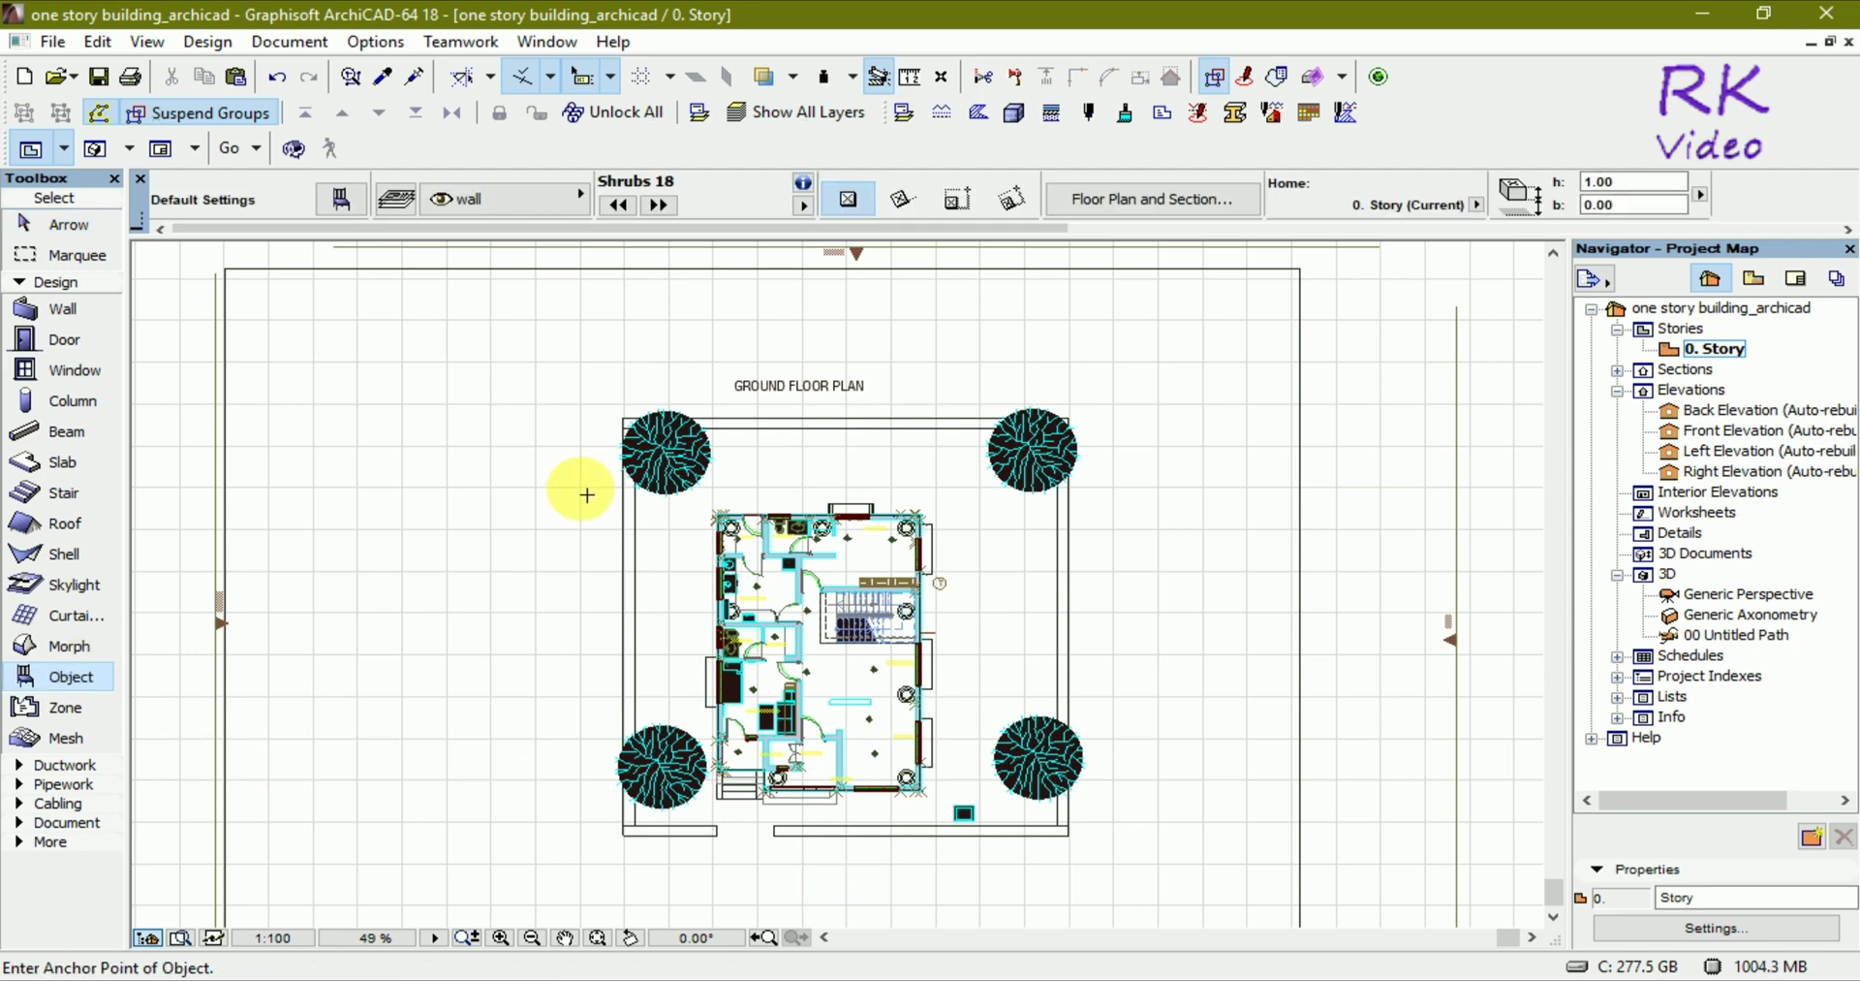
# Step: Choose Evergreens 18 from the Garden 18 library as the object to place
pyautogui.click(344, 200)
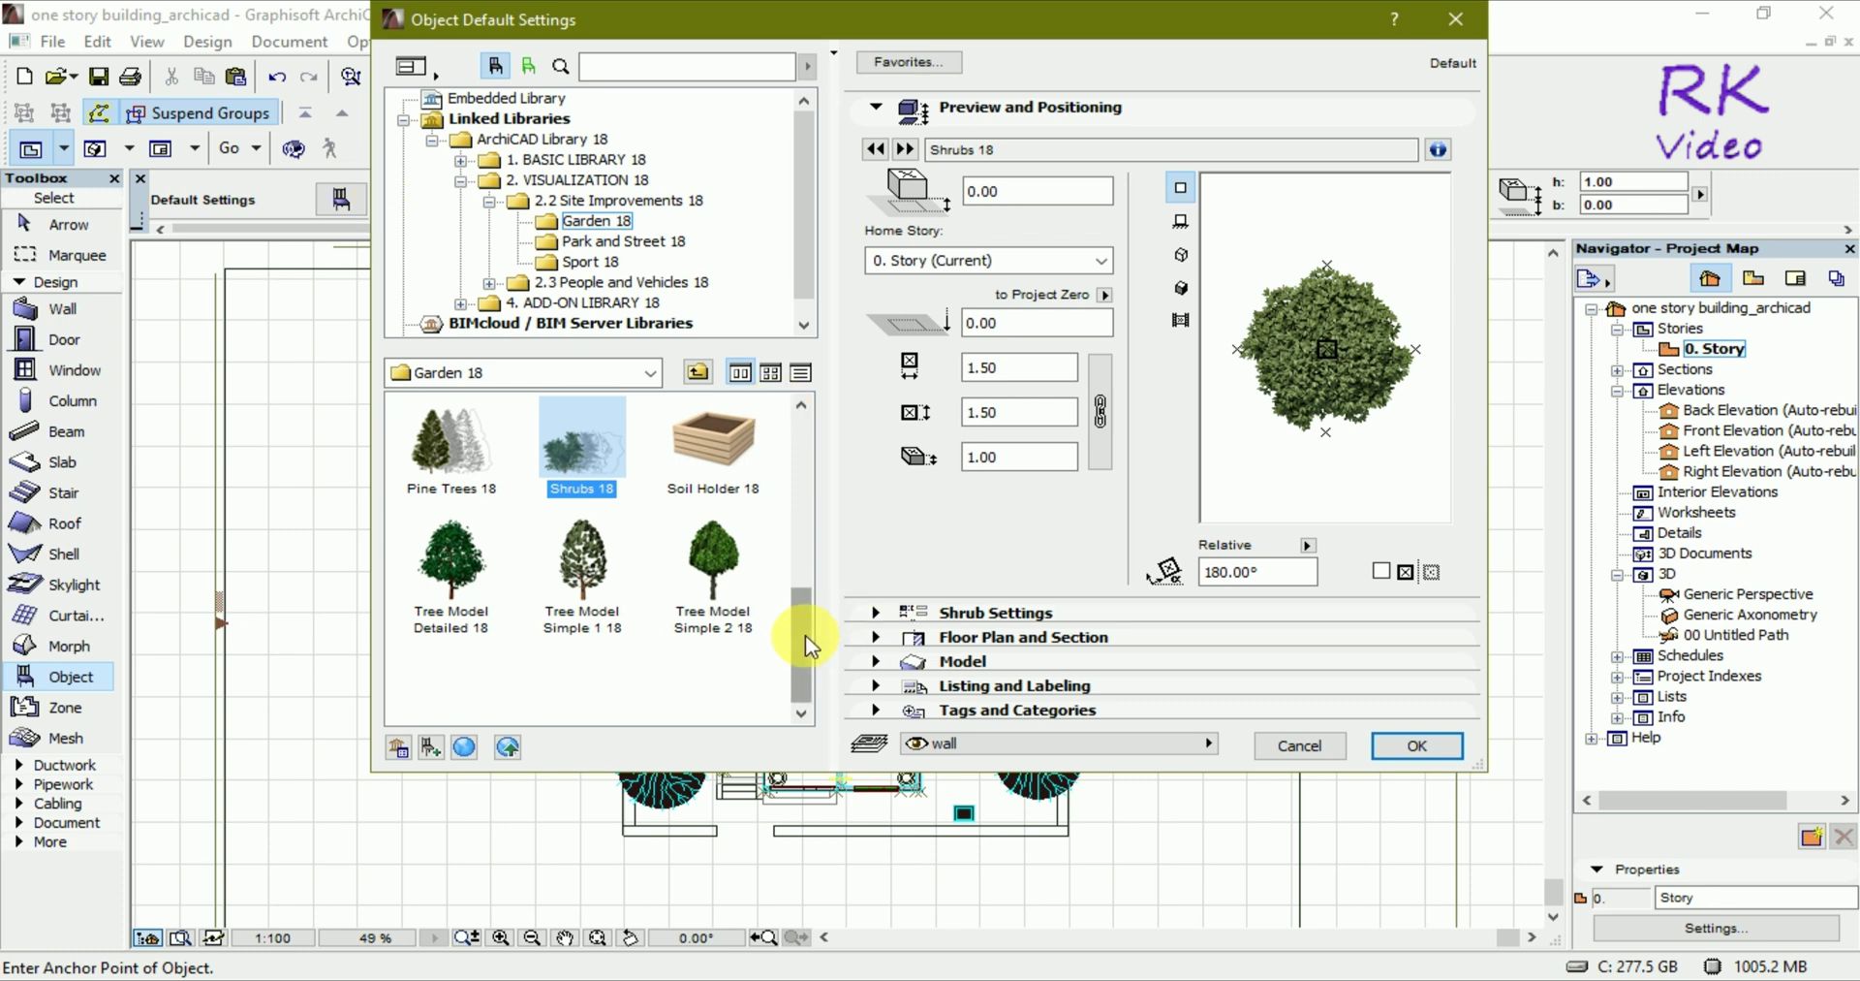
pyautogui.moveTo(805, 636); pyautogui.dragTo(795, 546)
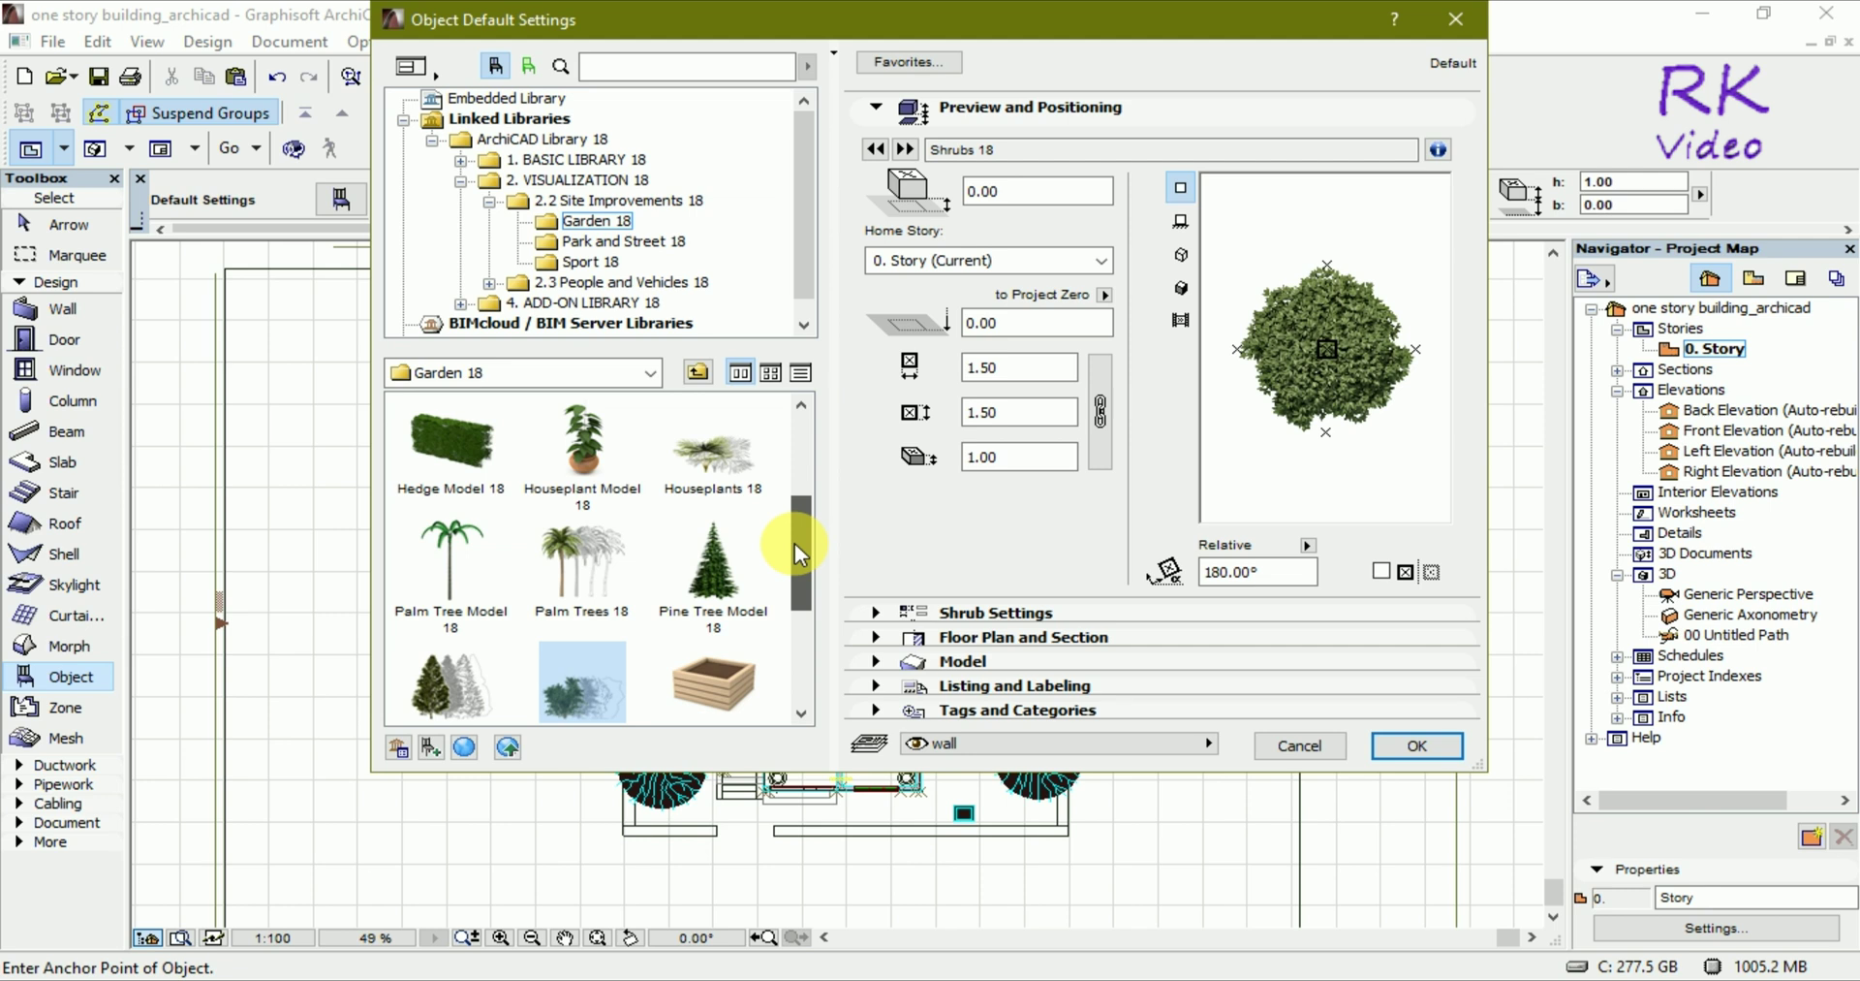
pyautogui.moveTo(795, 542); pyautogui.dragTo(799, 449)
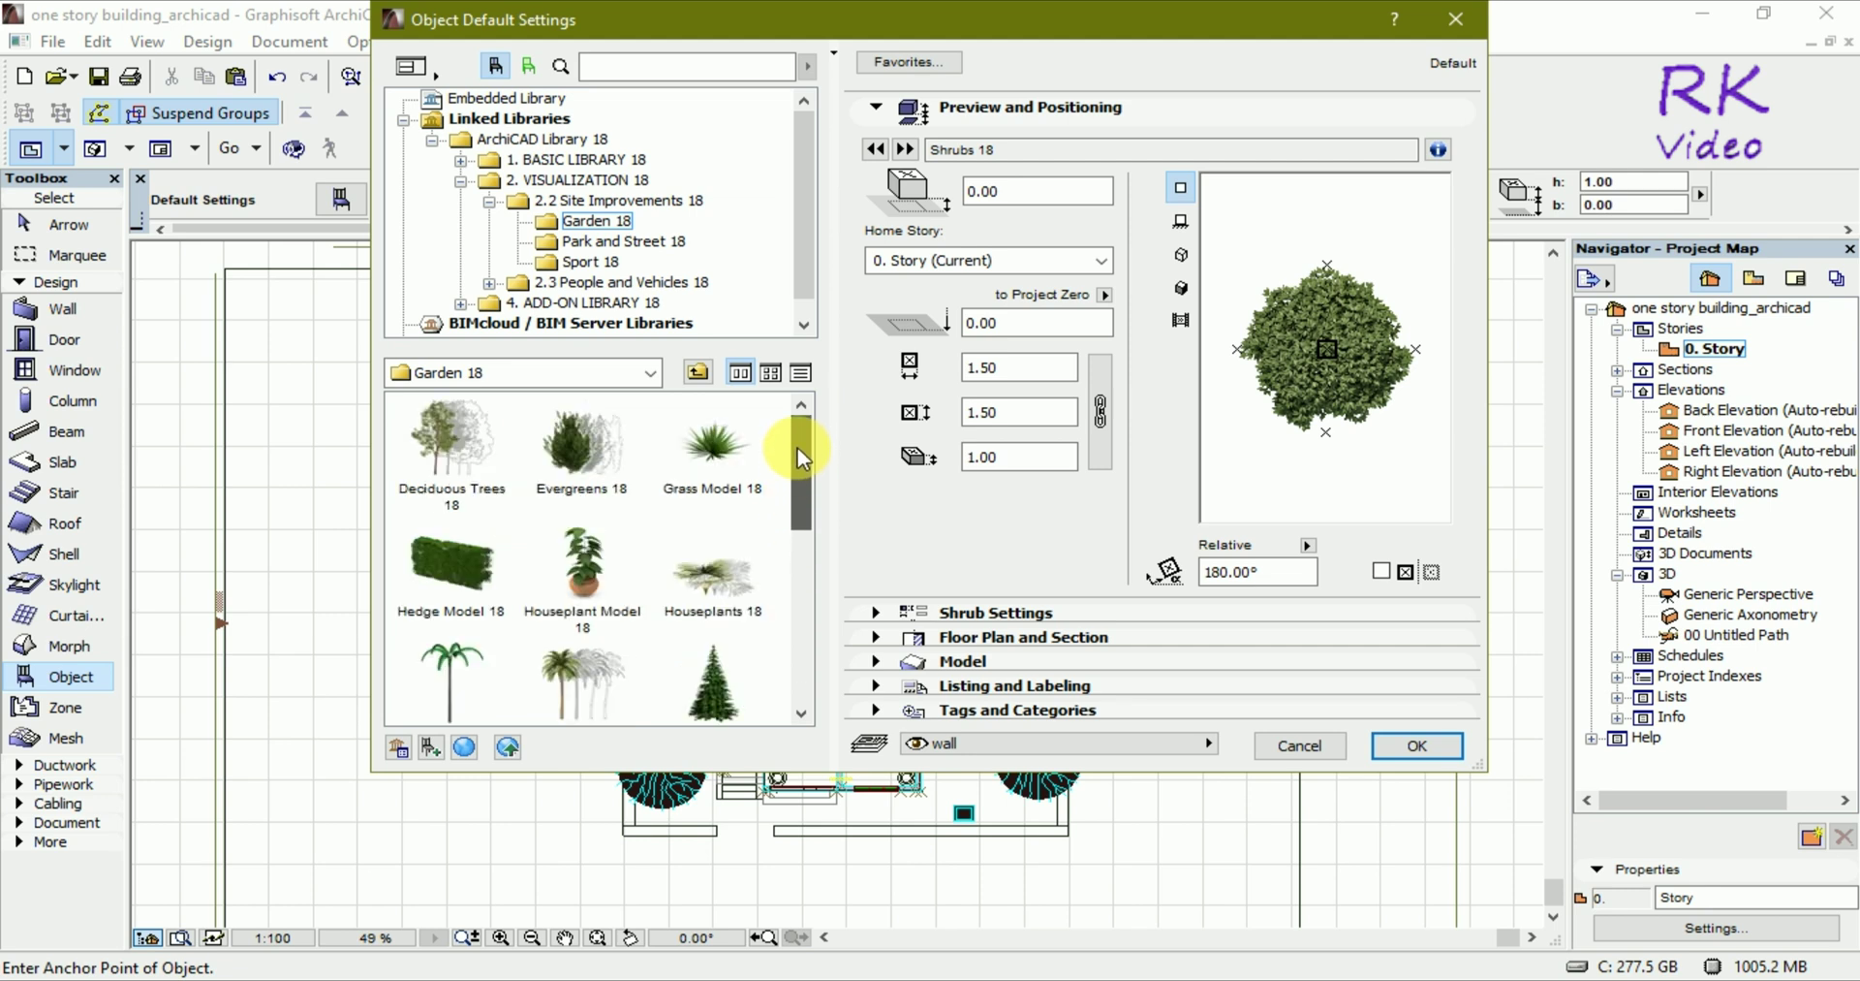
pyautogui.click(560, 443)
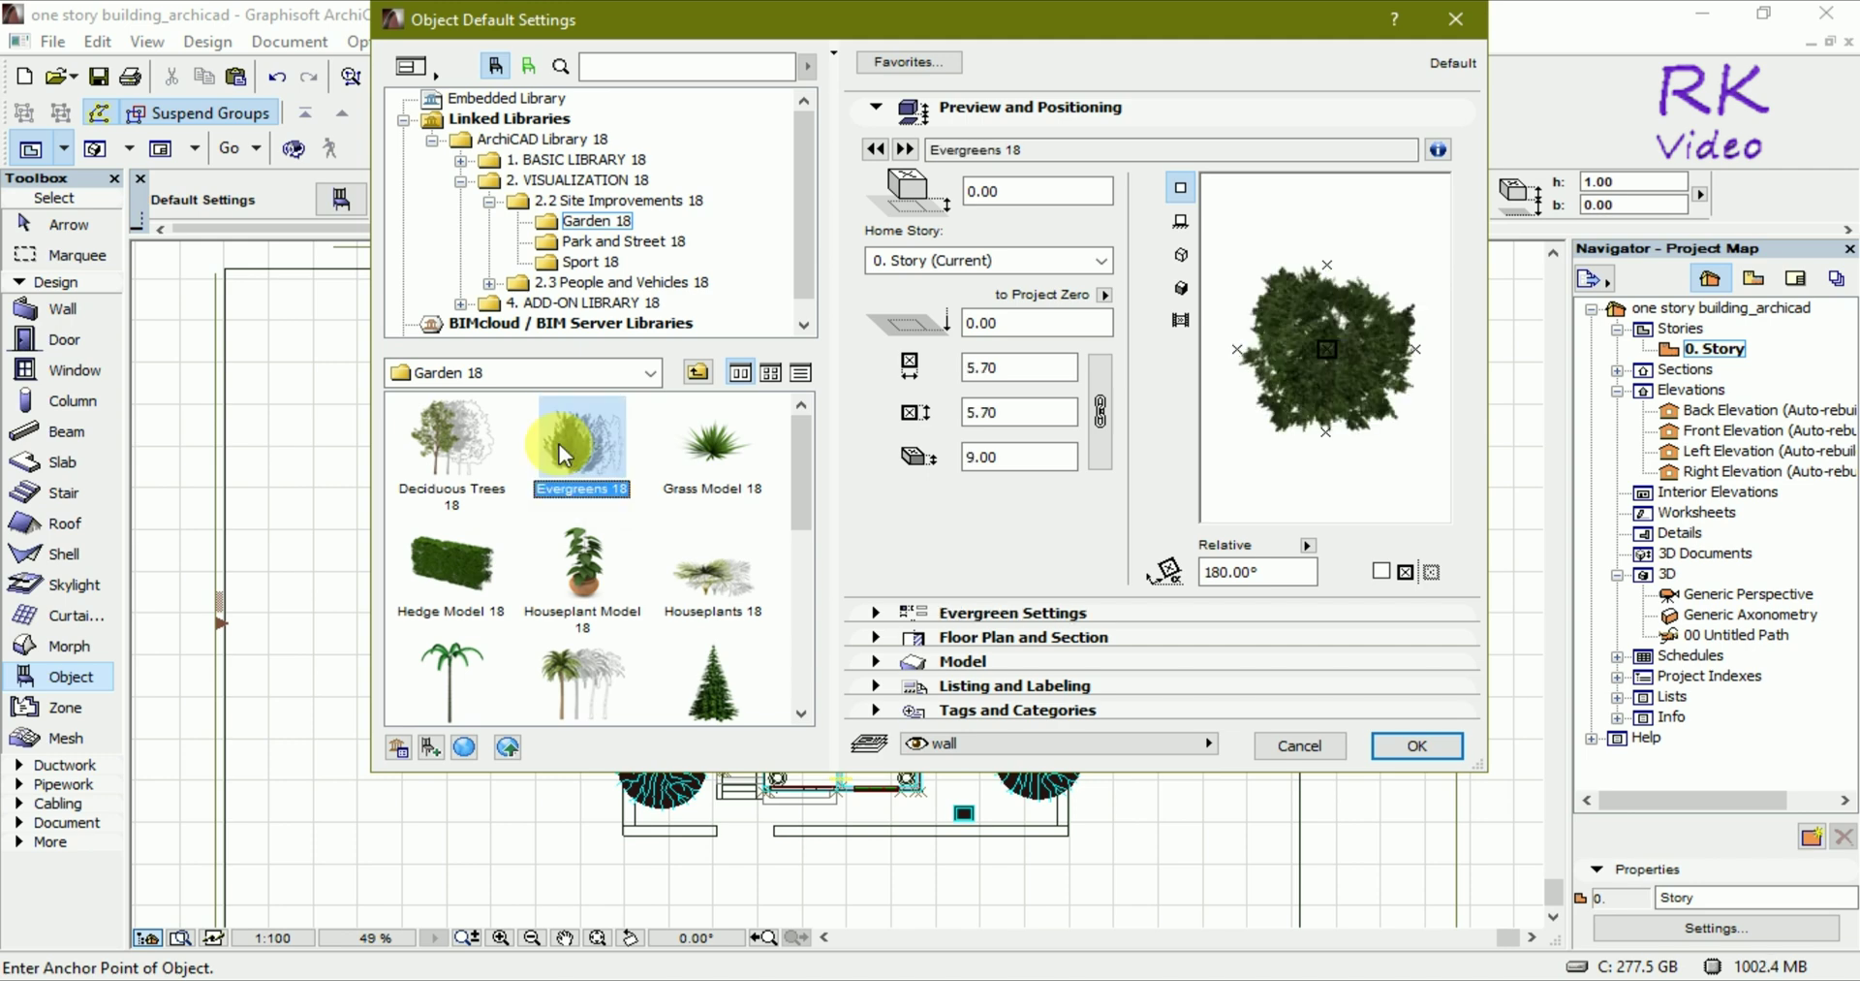
pyautogui.click(1416, 745)
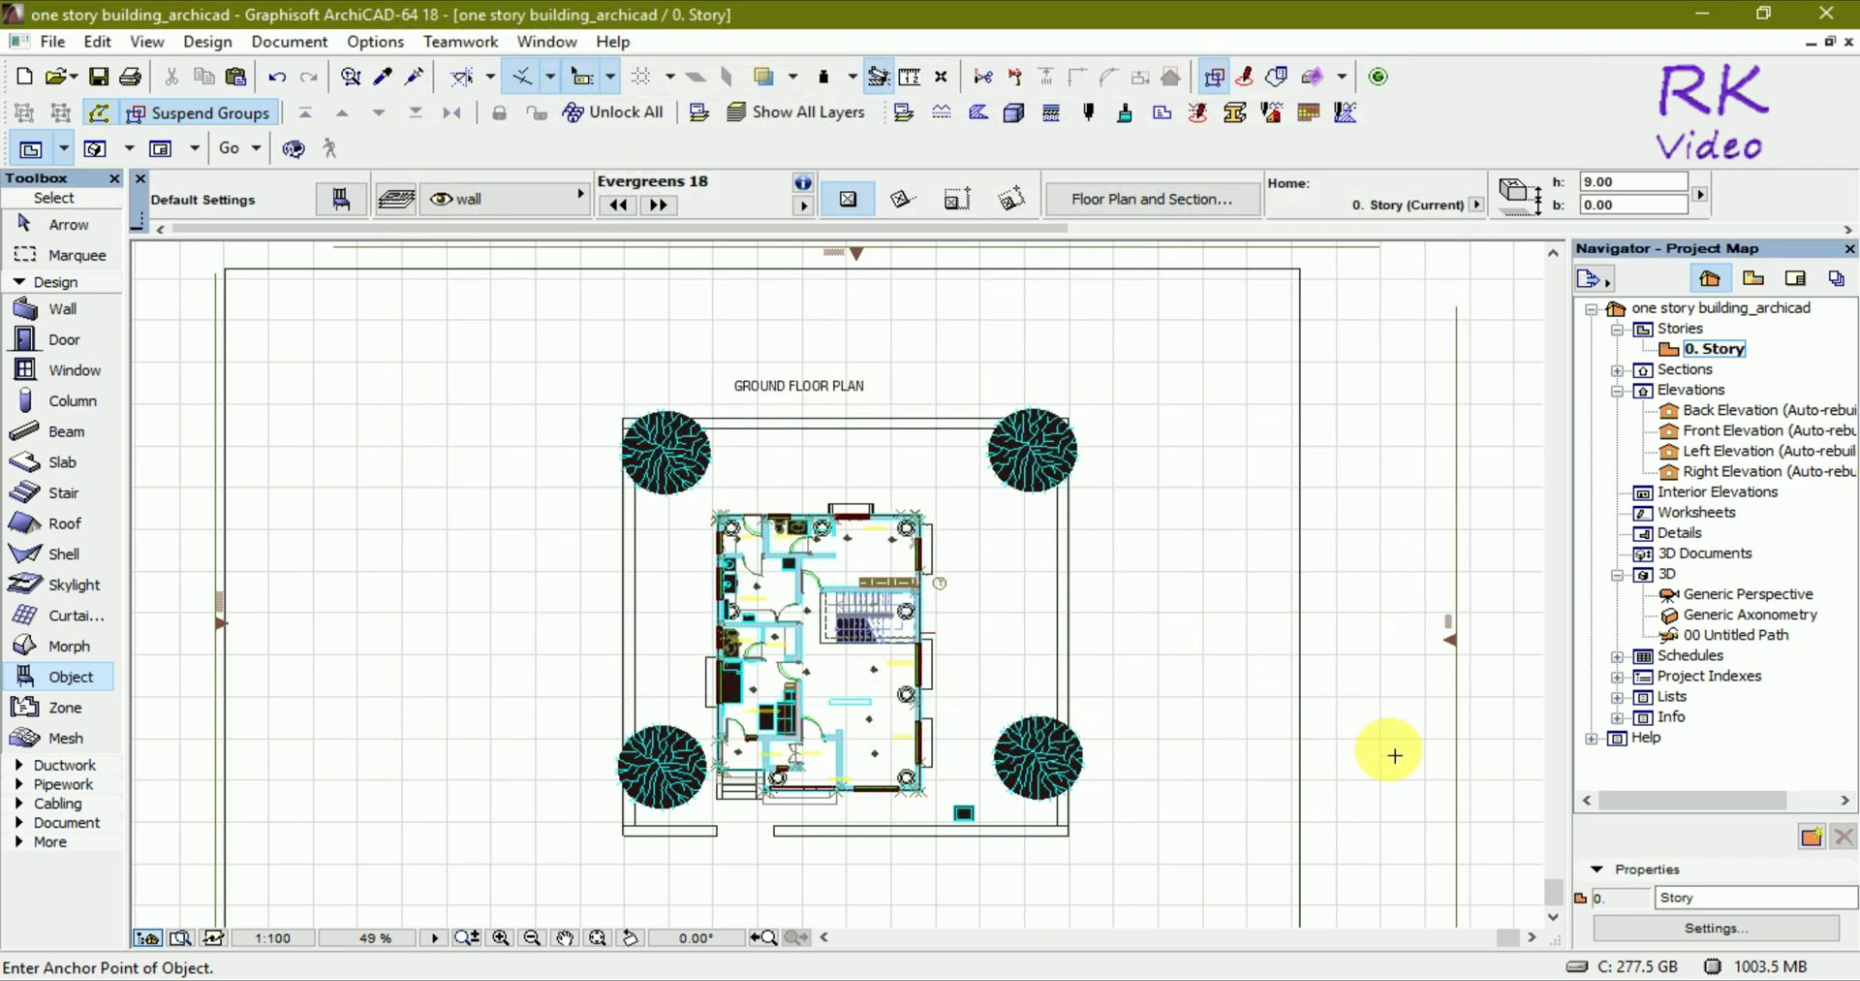
# Step: Place the evergreen in front of the entrance and view it in 3D
pyautogui.scroll(2, 979, 833)
pyautogui.scroll(6, 964, 829)
pyautogui.scroll(3, 872, 669)
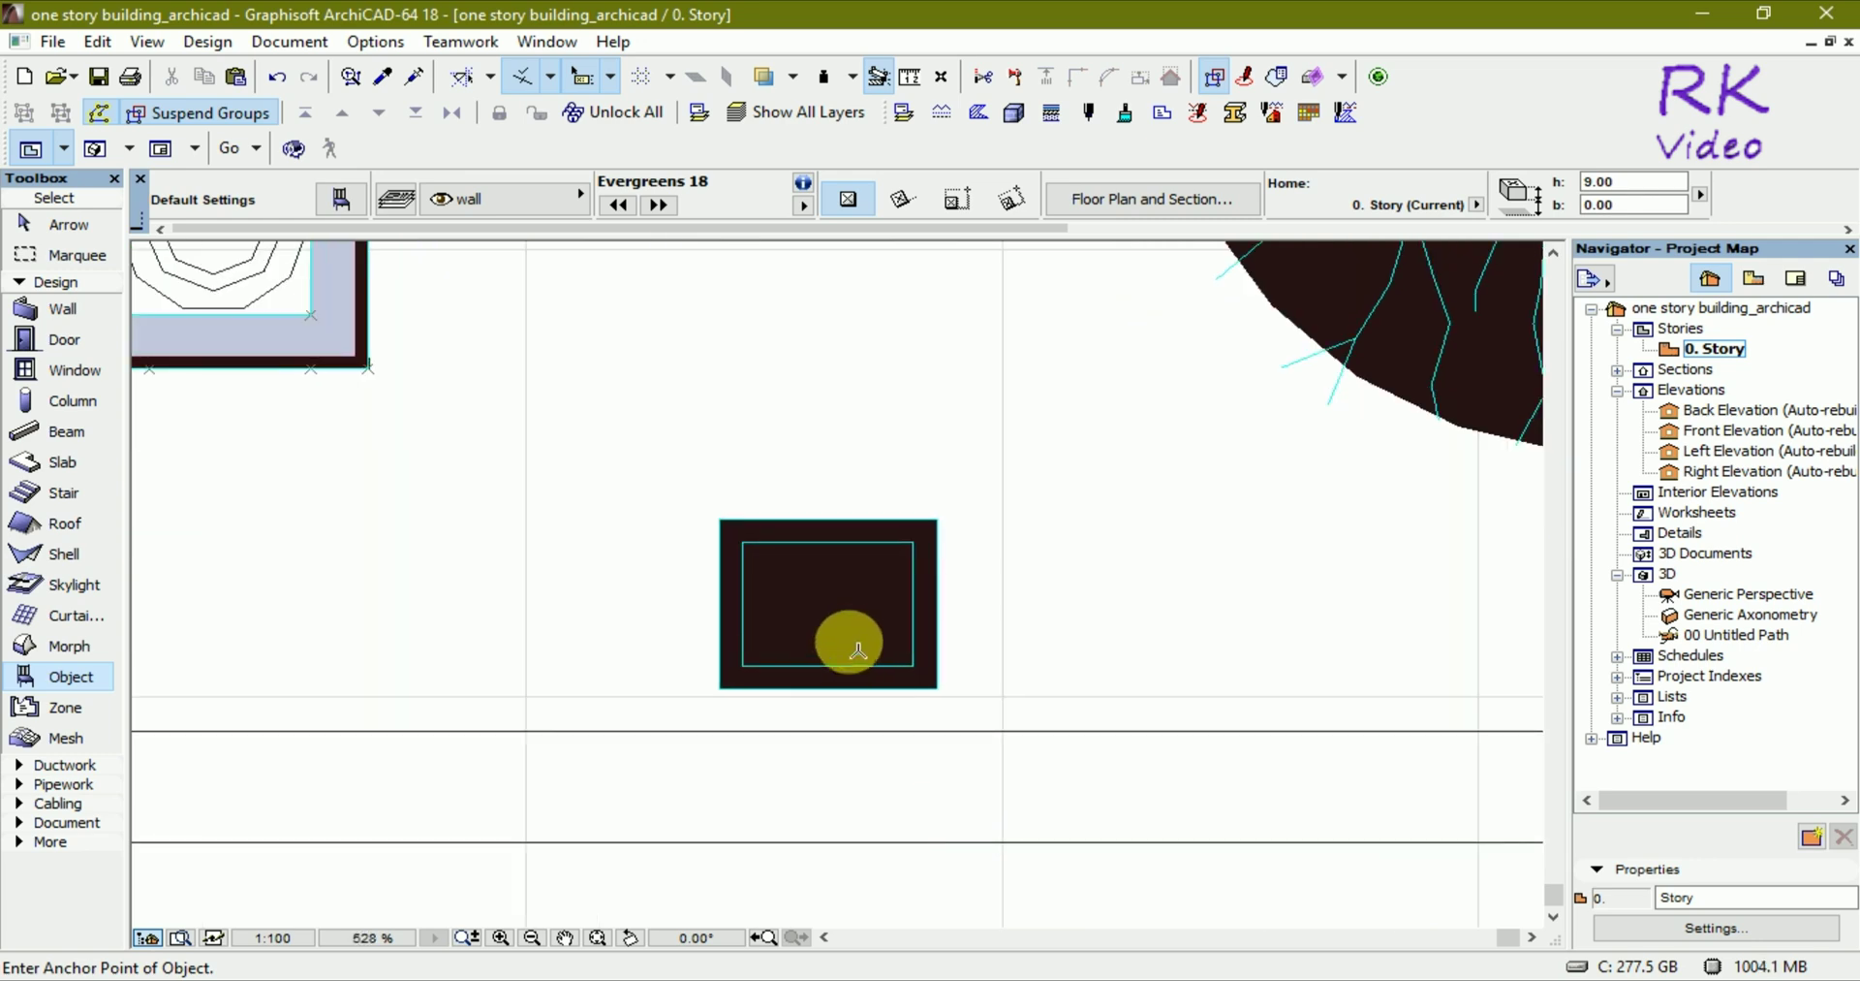
pyautogui.click(842, 617)
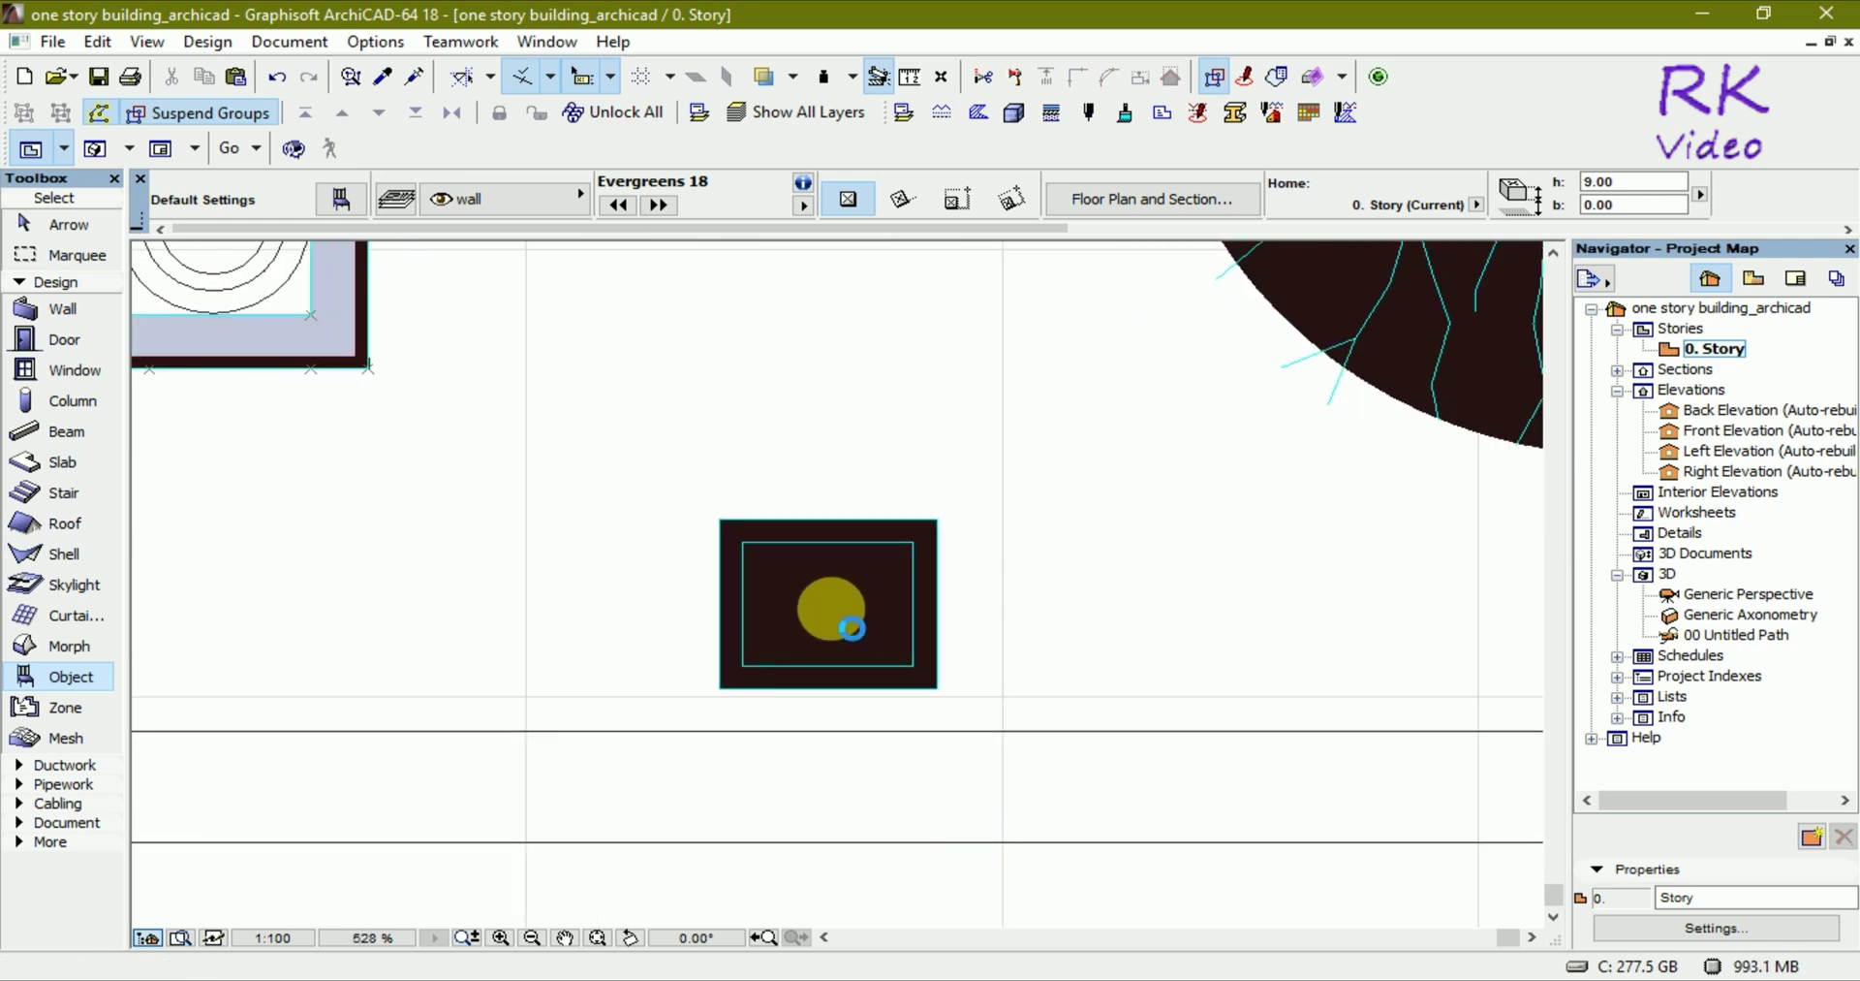
pyautogui.scroll(-6, 877, 710)
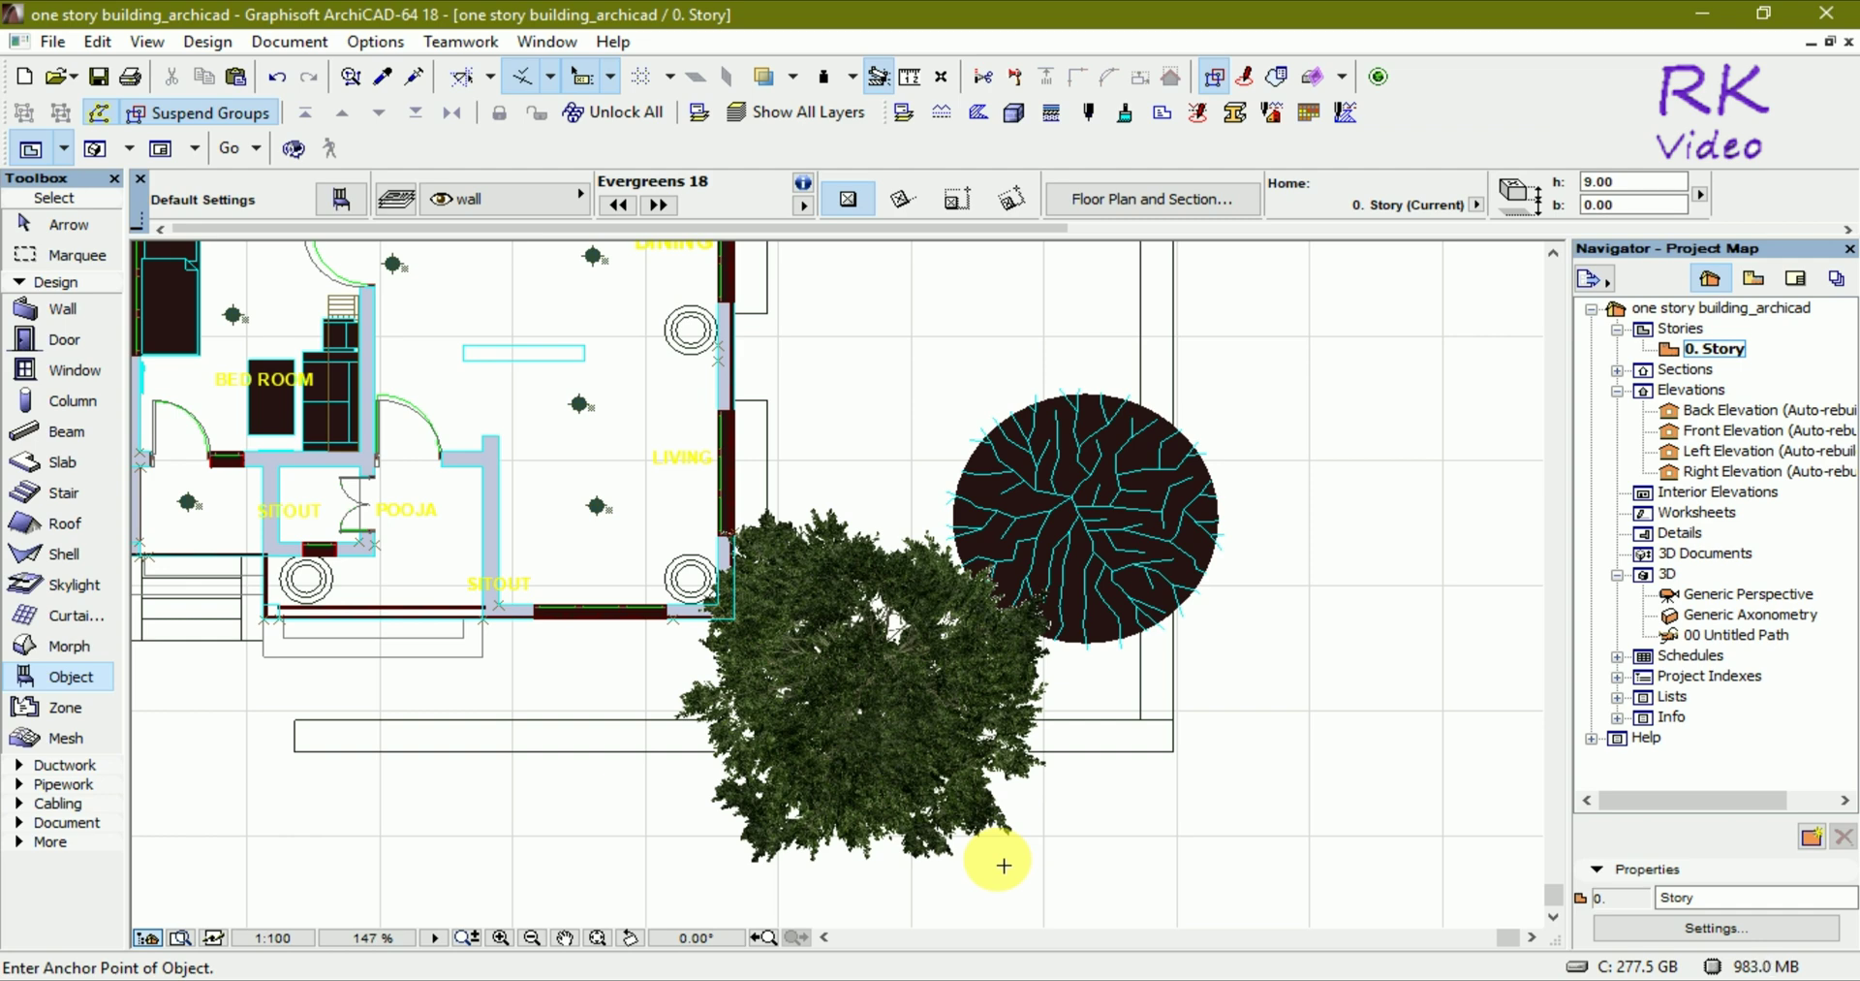
pyautogui.press('Escape')
pyautogui.press('F3')
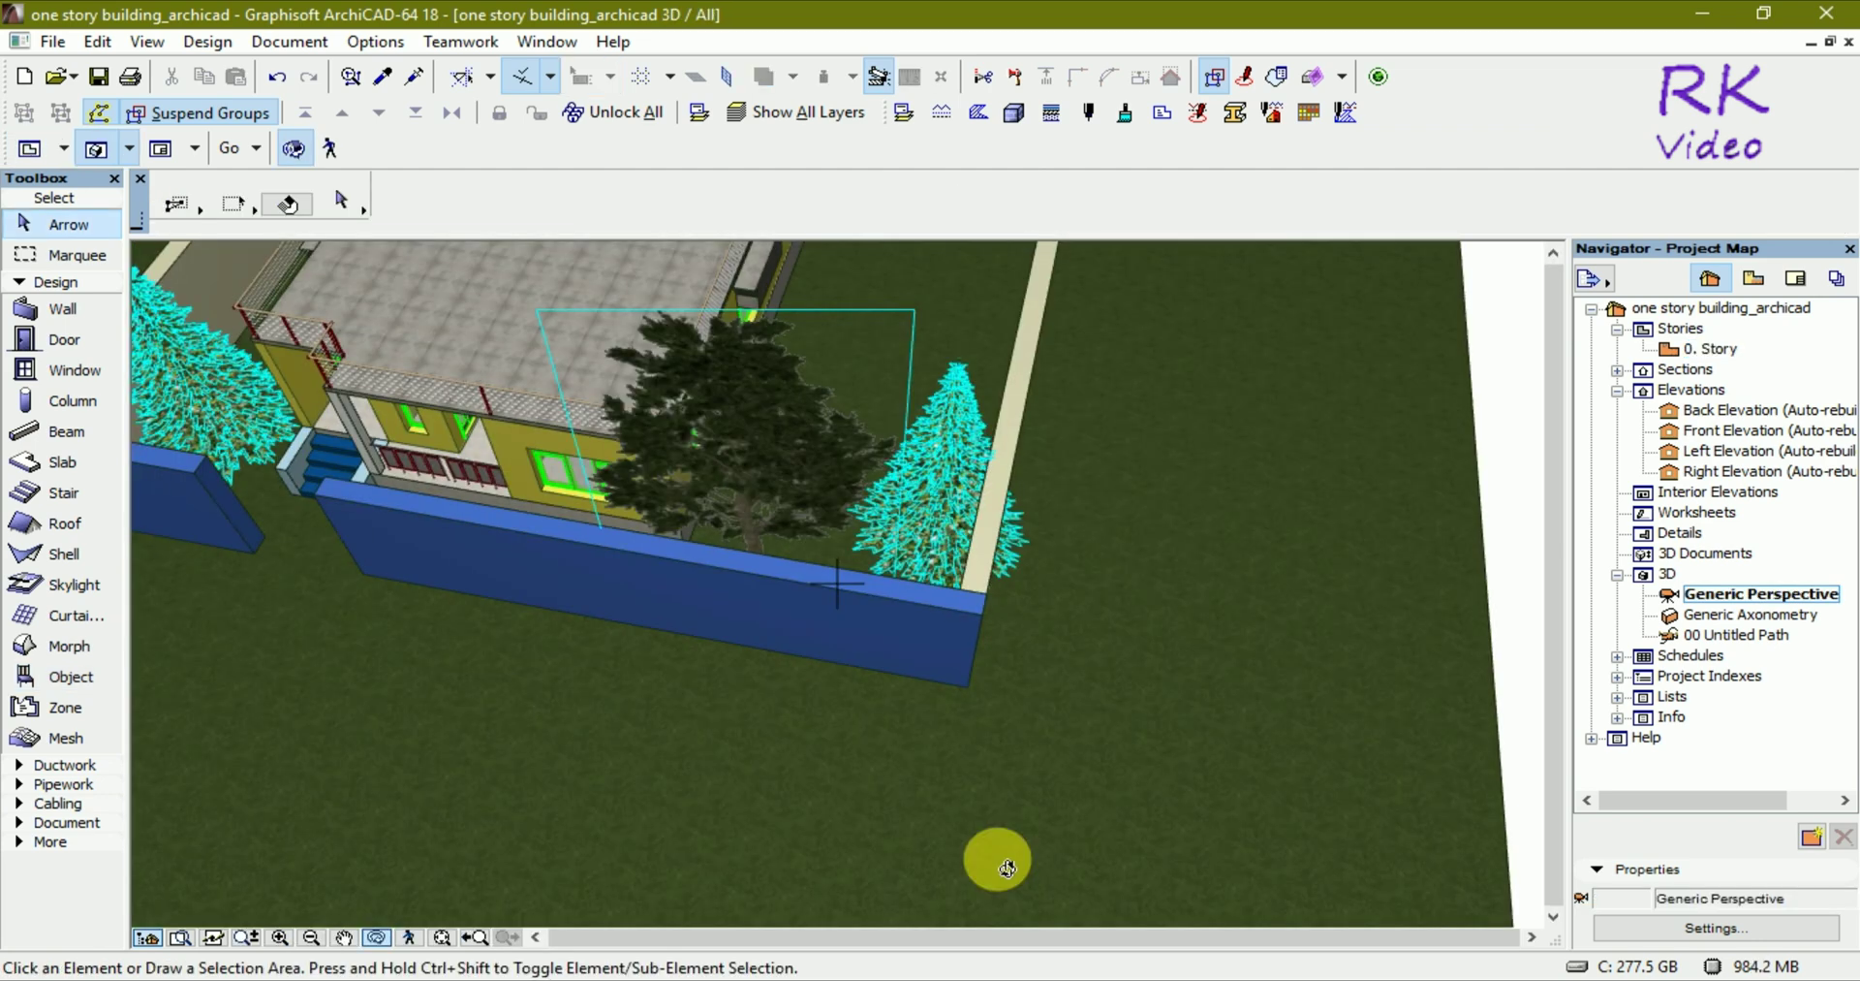
# Step: Orbit and zoom out to review the whole landscaped site, then return to the 0. Story plan
pyautogui.moveTo(1137, 631); pyautogui.dragTo(539, 647)
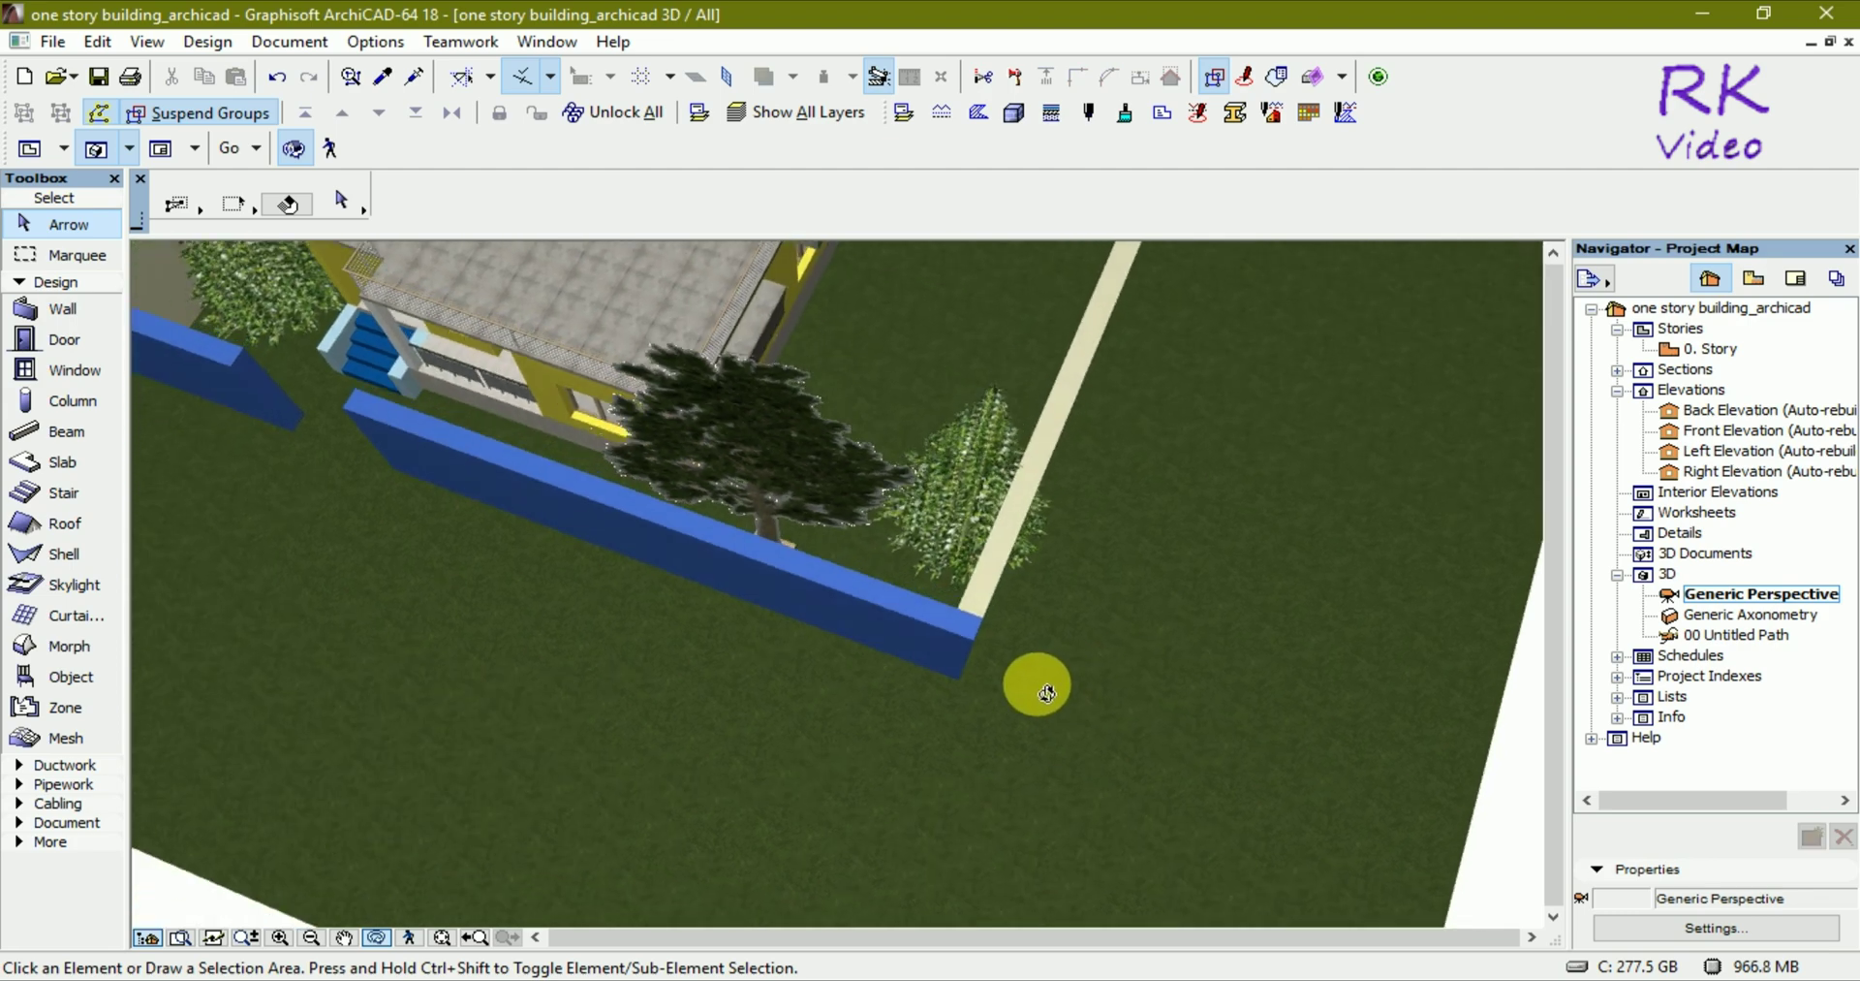
pyautogui.moveTo(1166, 607)
pyautogui.mouseDown()
pyautogui.moveTo(610, 534)
pyautogui.moveTo(739, 573)
pyautogui.moveTo(1514, 632)
pyautogui.moveTo(847, 747)
pyautogui.moveTo(1062, 672)
pyautogui.moveTo(1350, 631)
pyautogui.moveTo(1247, 623)
pyautogui.moveTo(739, 768)
pyautogui.moveTo(959, 727)
pyautogui.moveTo(806, 714)
pyautogui.moveTo(863, 694)
pyautogui.moveTo(880, 714)
pyautogui.moveTo(815, 742)
pyautogui.moveTo(507, 781)
pyautogui.moveTo(1075, 681)
pyautogui.moveTo(958, 733)
pyautogui.moveTo(817, 735)
pyautogui.moveTo(1178, 774)
pyautogui.mouseUp()
pyautogui.scroll(-2, 1247, 623)
pyautogui.scroll(-2, 1241, 620)
pyautogui.scroll(-2, 1240, 643)
pyautogui.scroll(-2, 1248, 649)
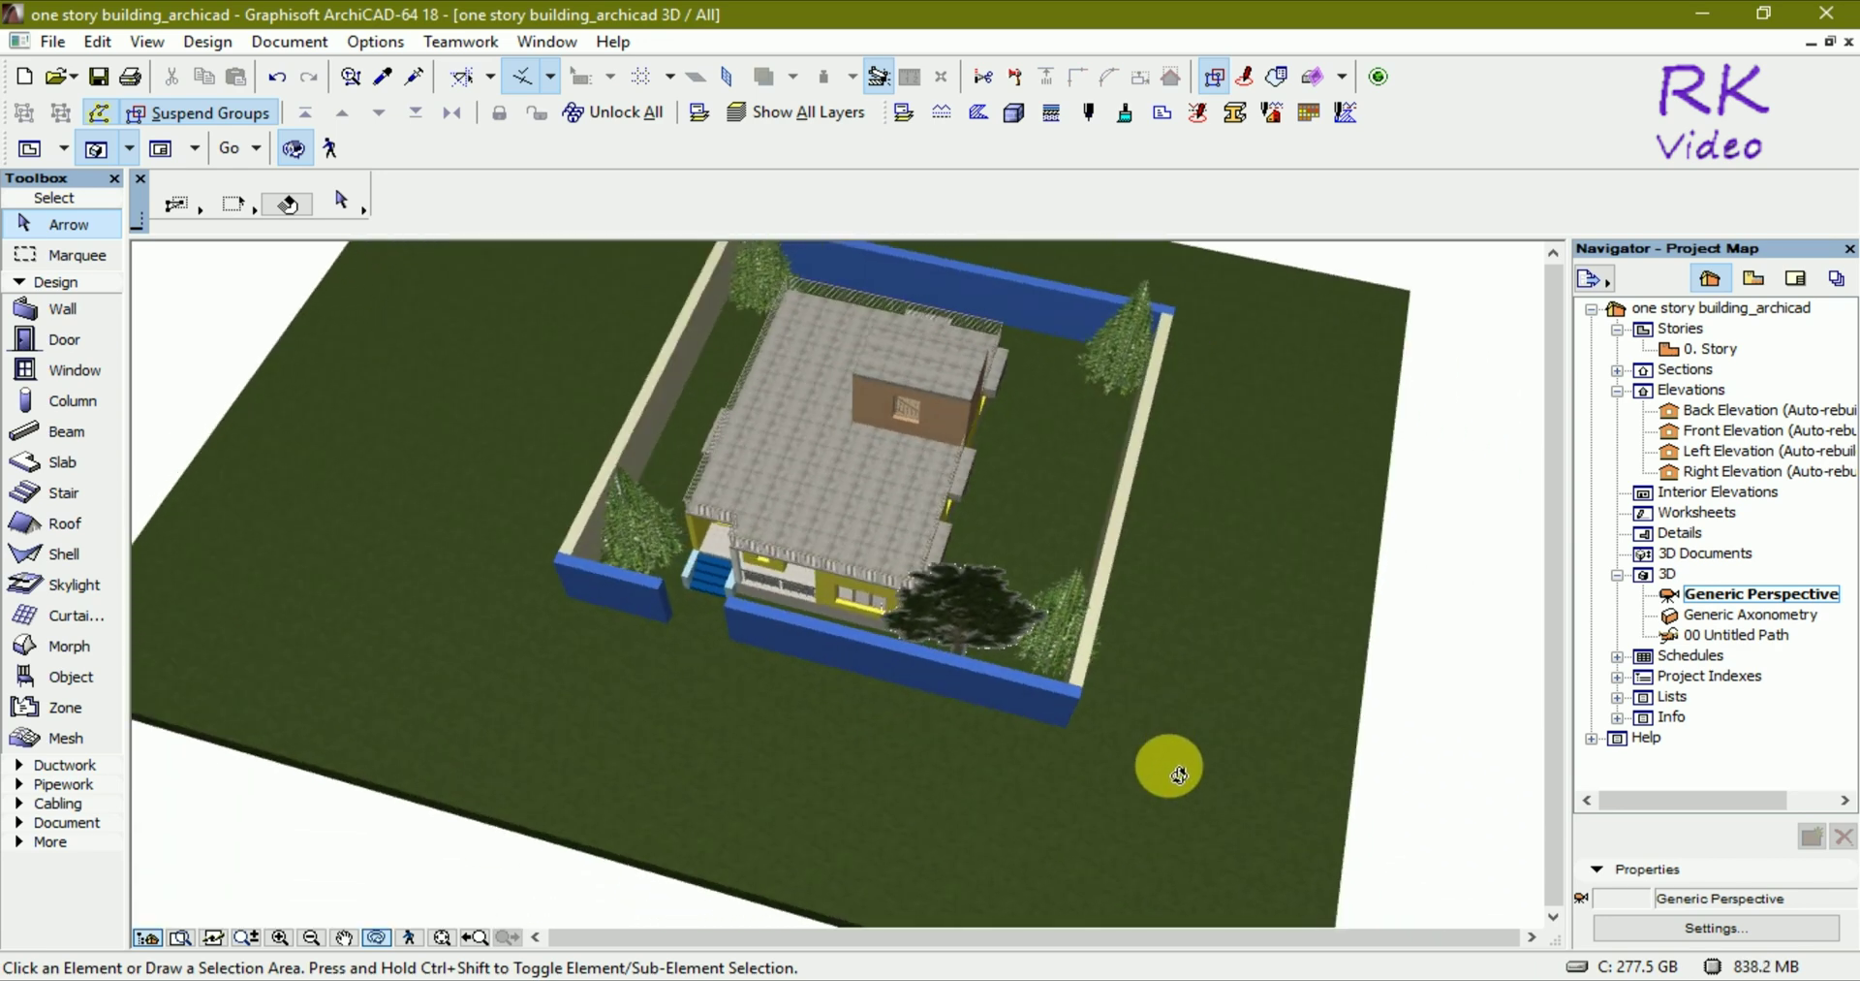
pyautogui.press('F2')
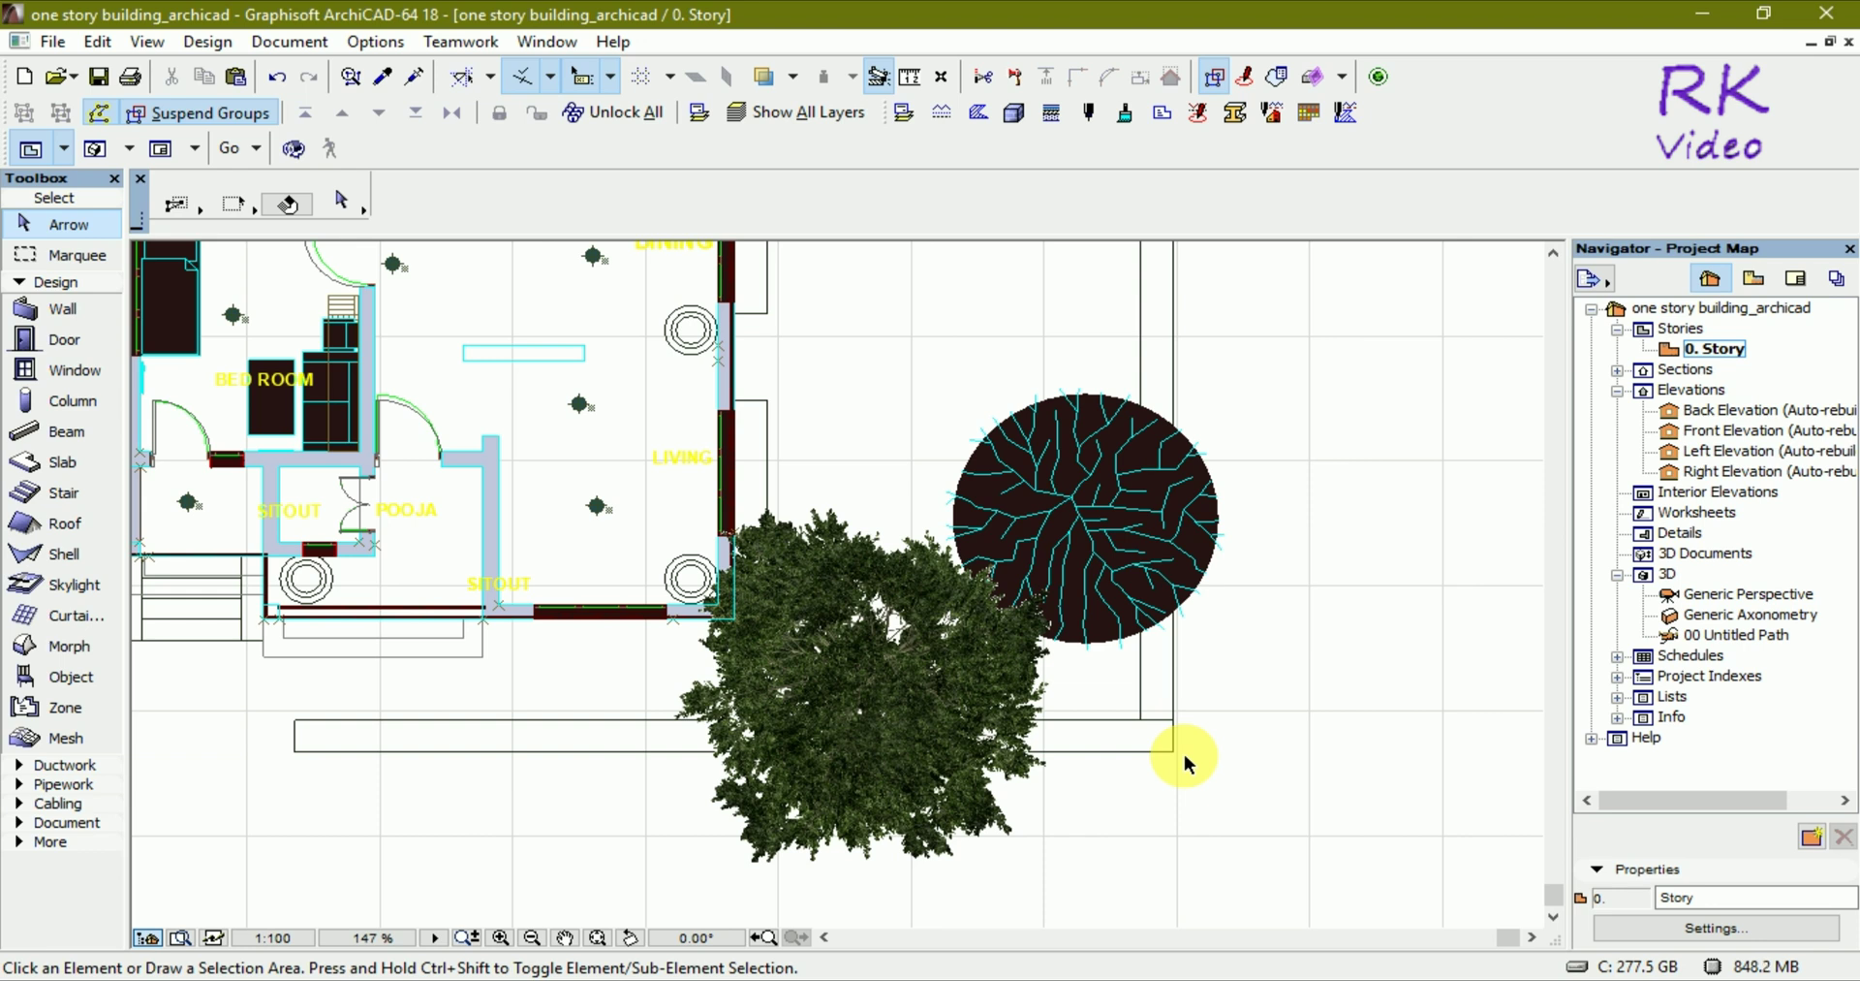
# Step: Shrink the corner pine's Y and X diameters with stretch hotspots, cancelling the stray copy options
pyautogui.click(1085, 398)
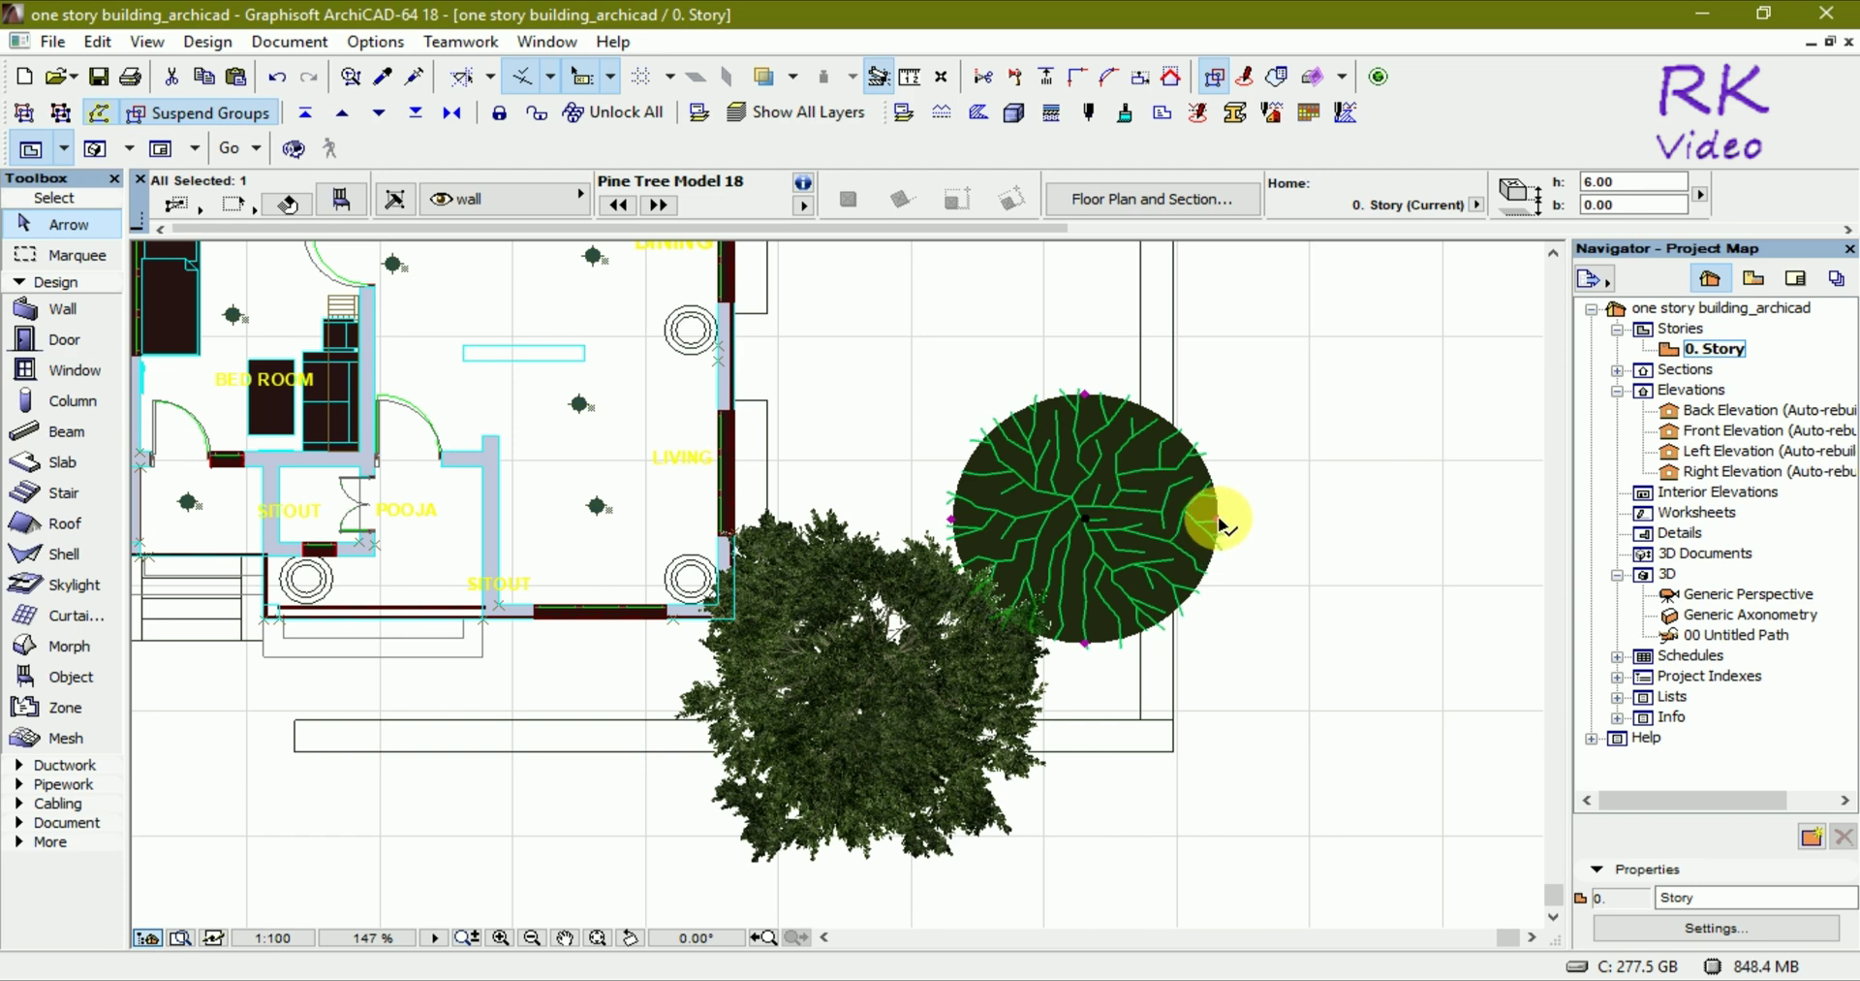
pyautogui.click(1087, 645)
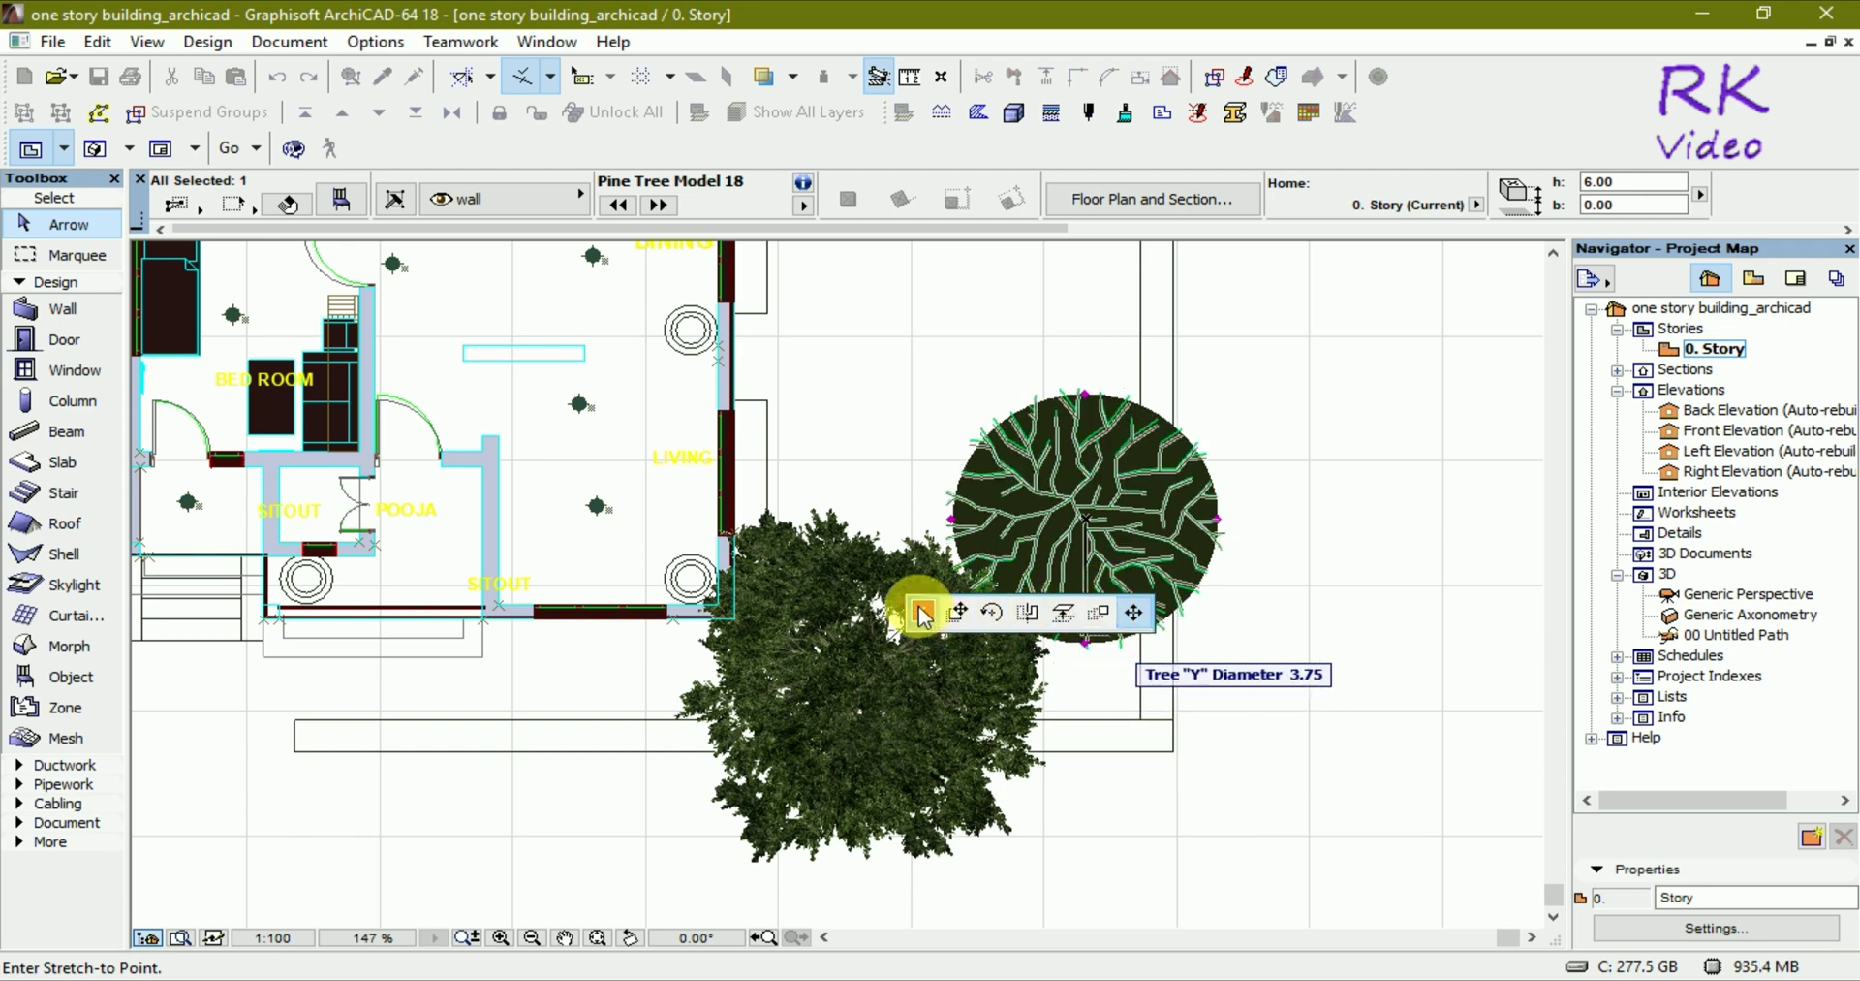
pyautogui.click(922, 612)
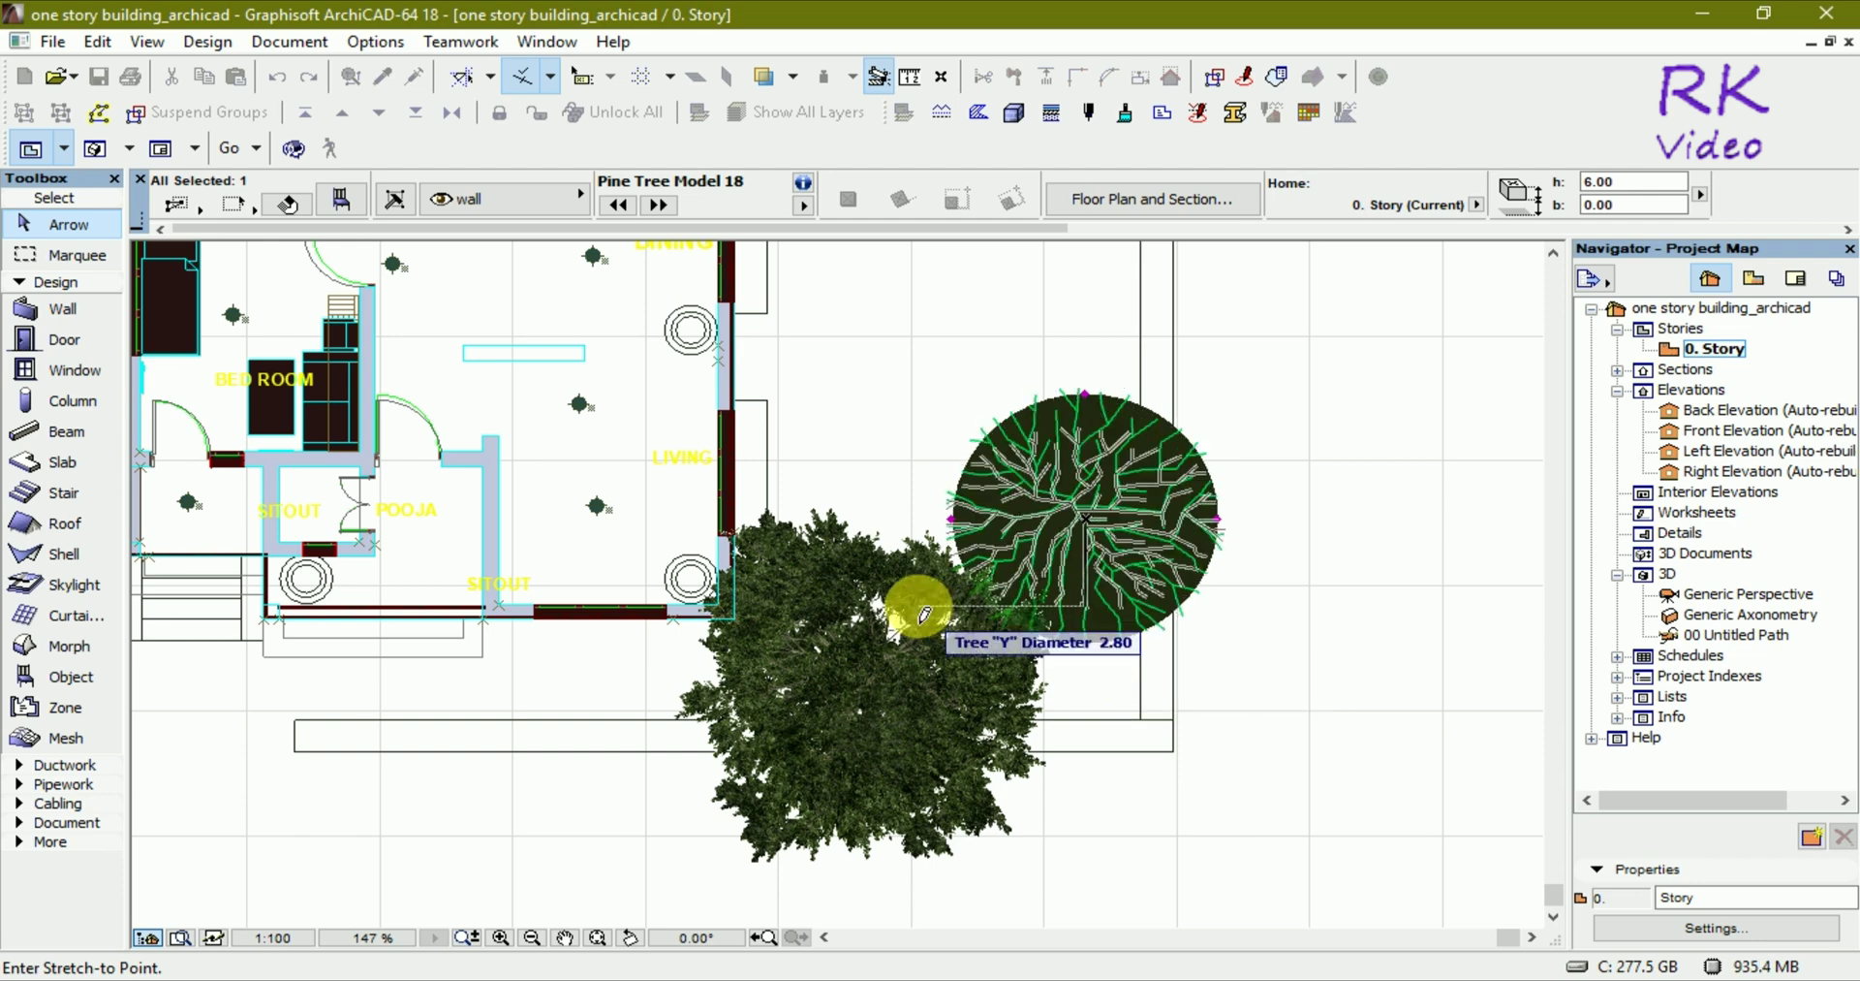
pyautogui.click(1194, 613)
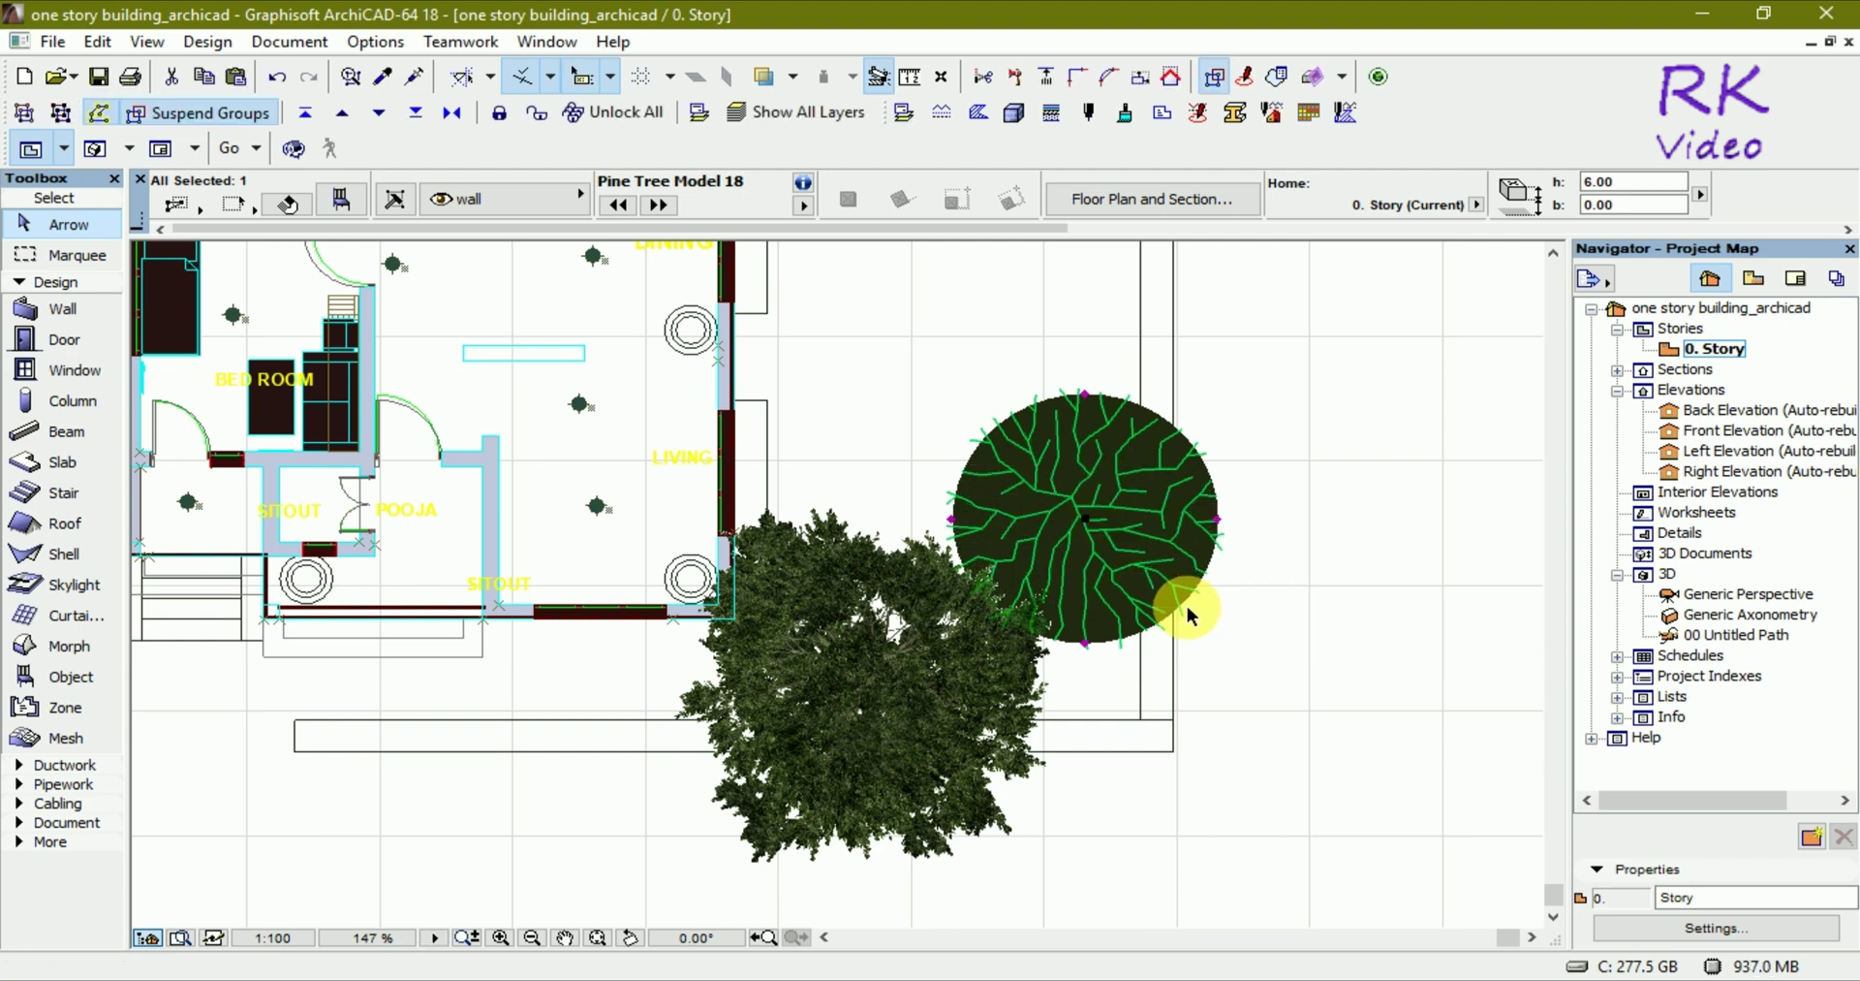
pyautogui.click(1218, 523)
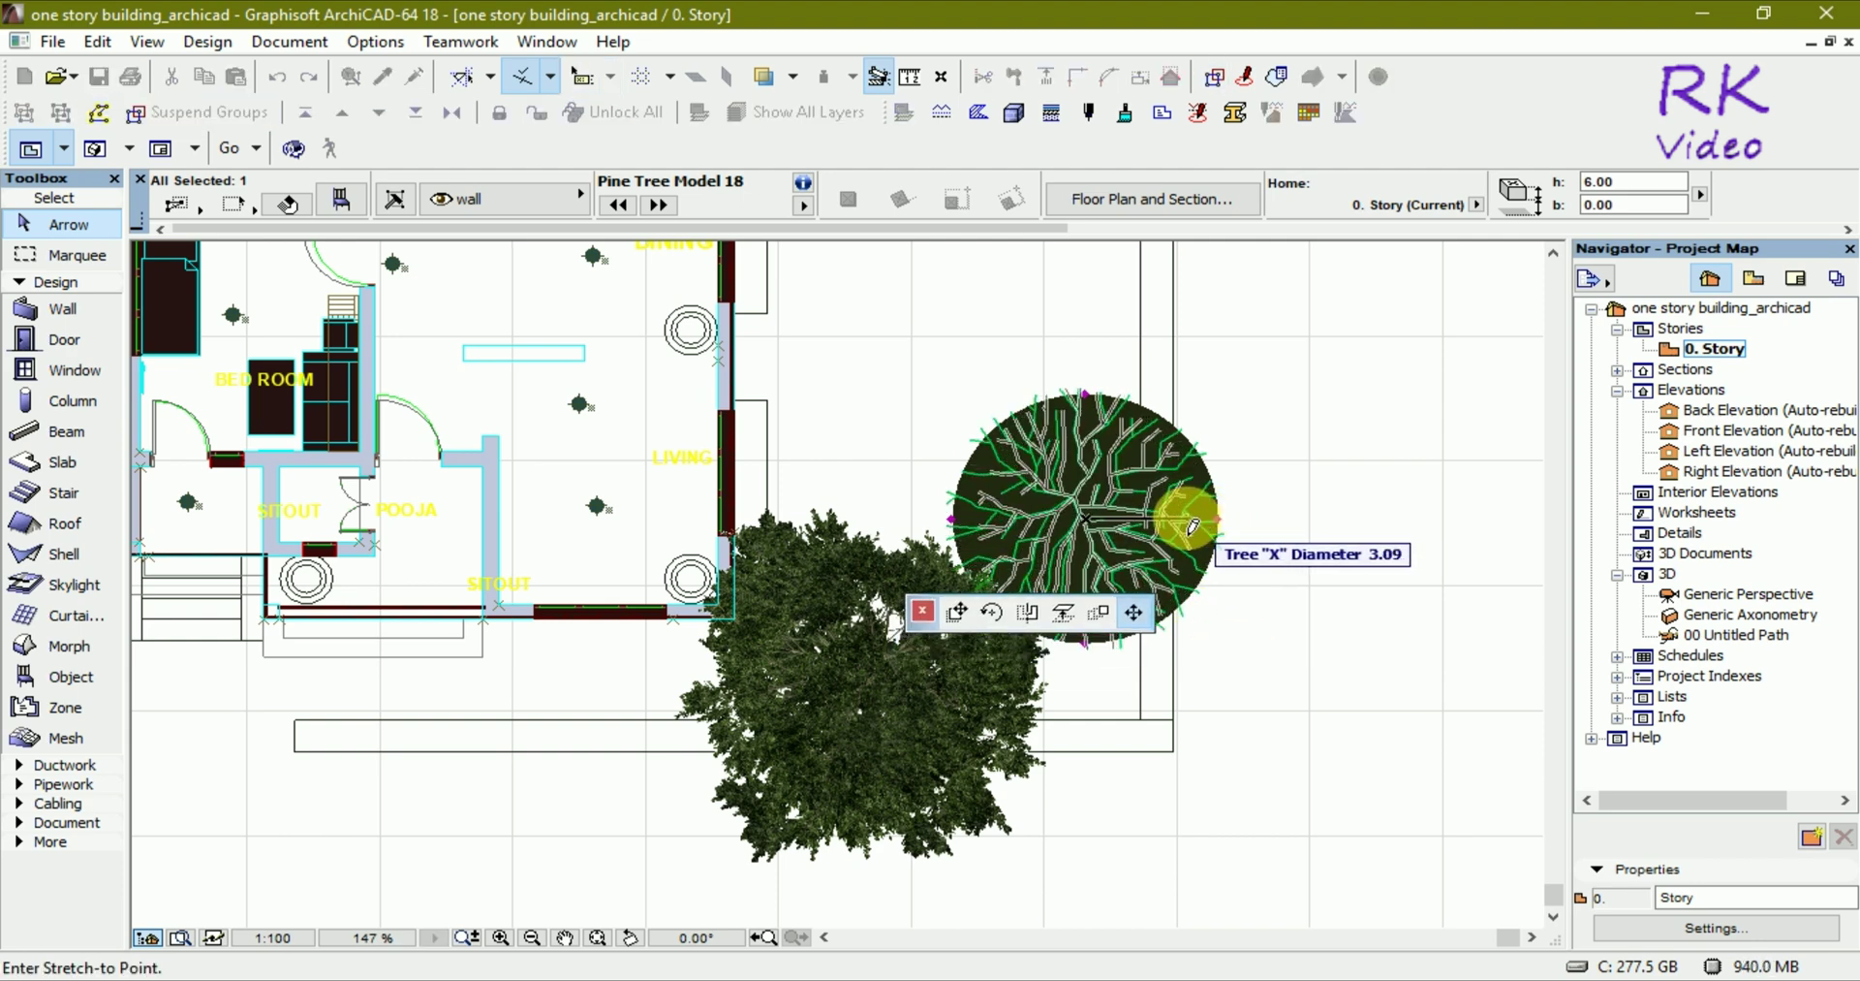
pyautogui.click(1186, 520)
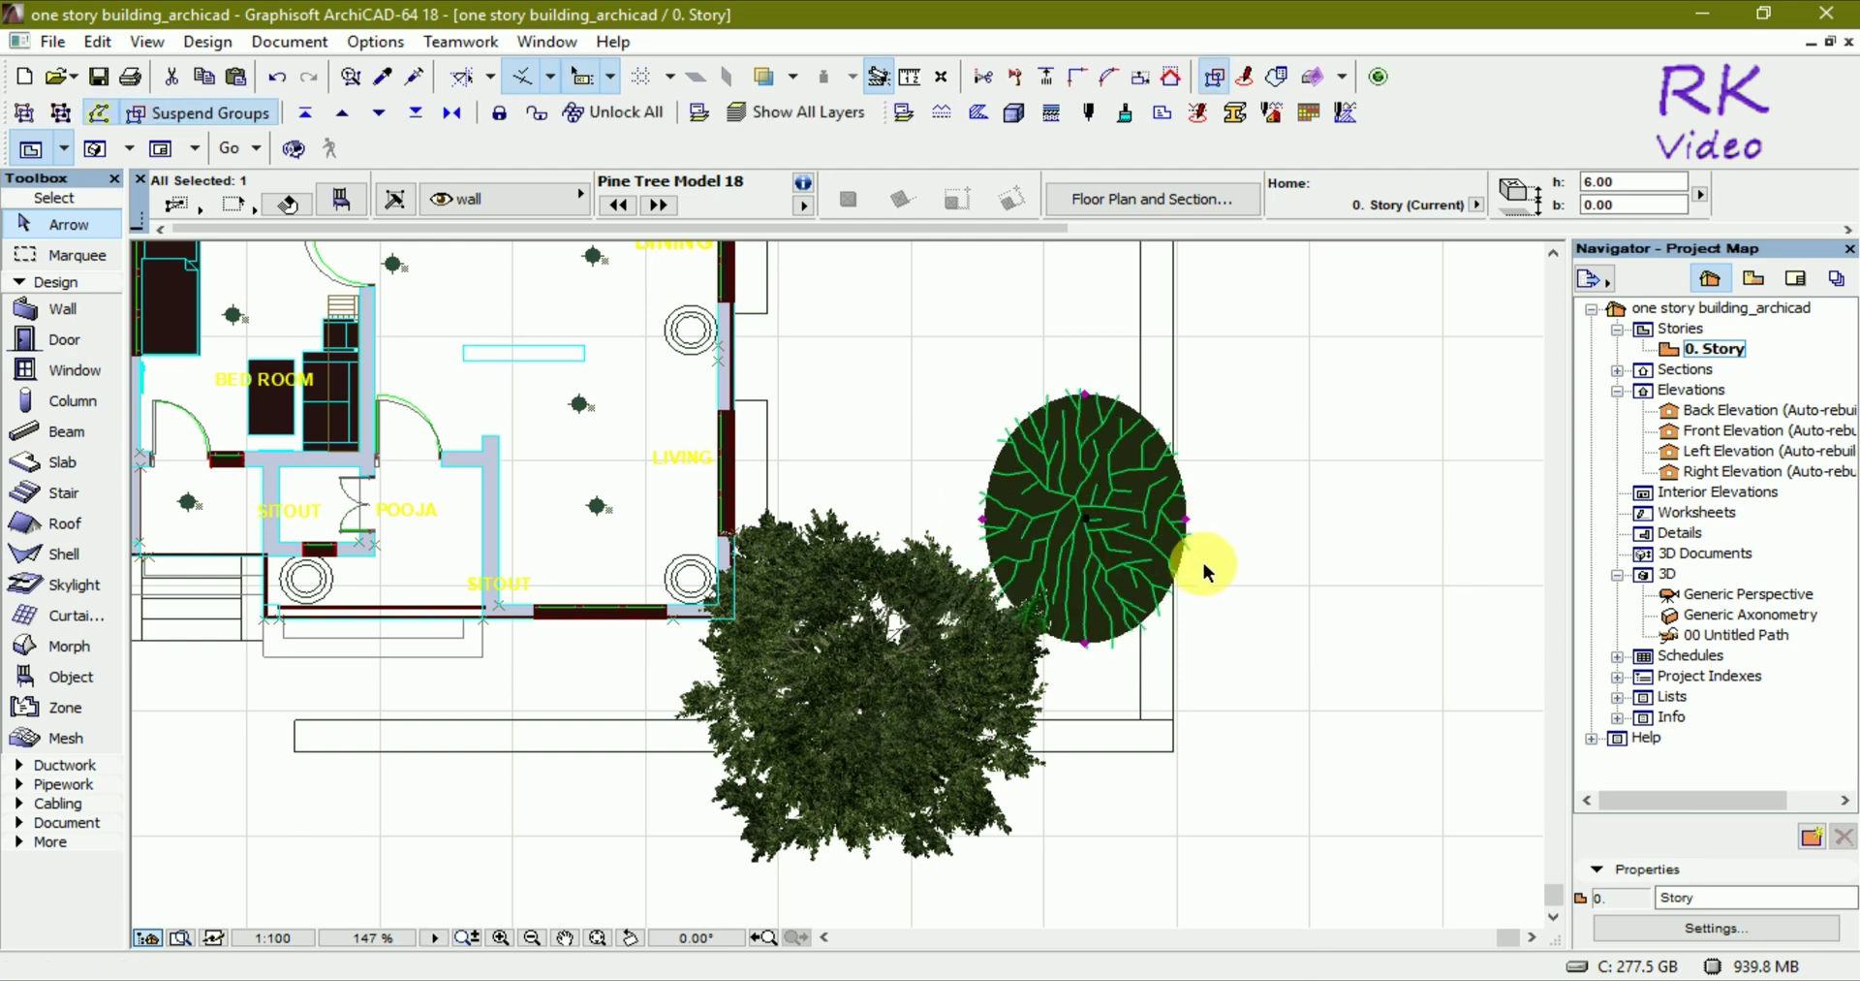
pyautogui.click(1087, 641)
pyautogui.click(1099, 612)
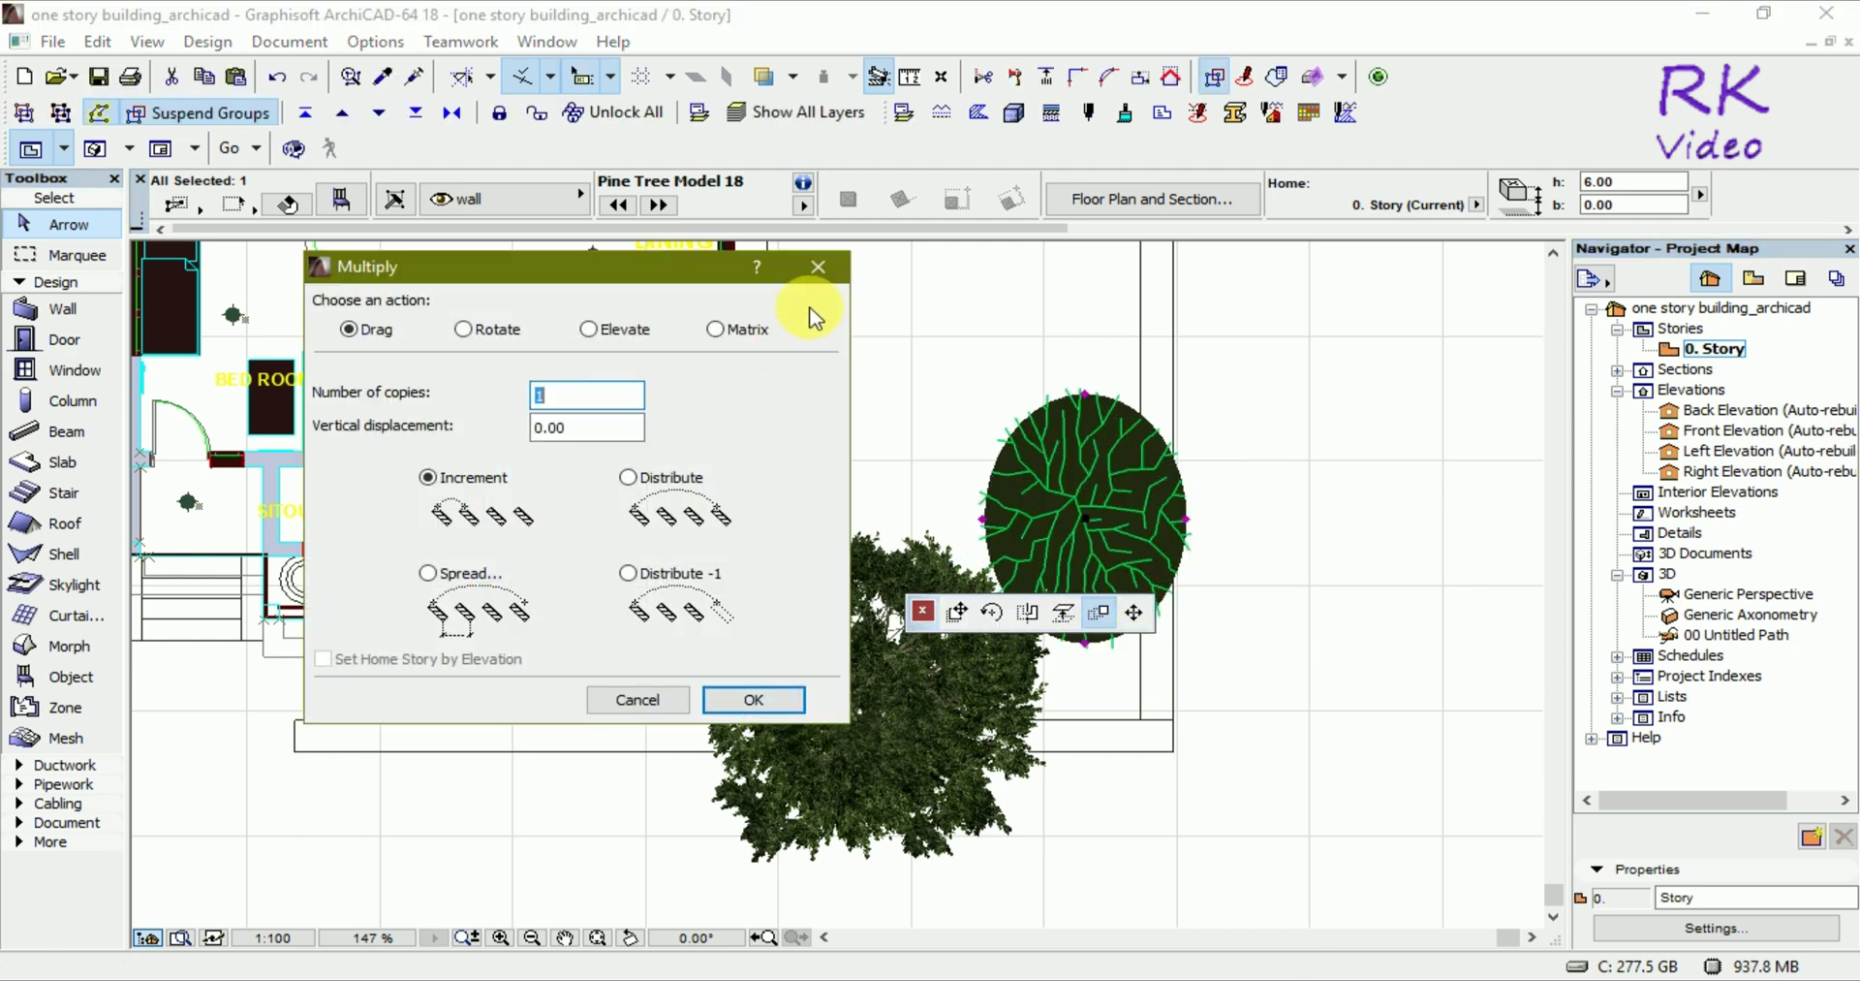
pyautogui.click(819, 267)
pyautogui.press('Escape')
pyautogui.press('Escape')
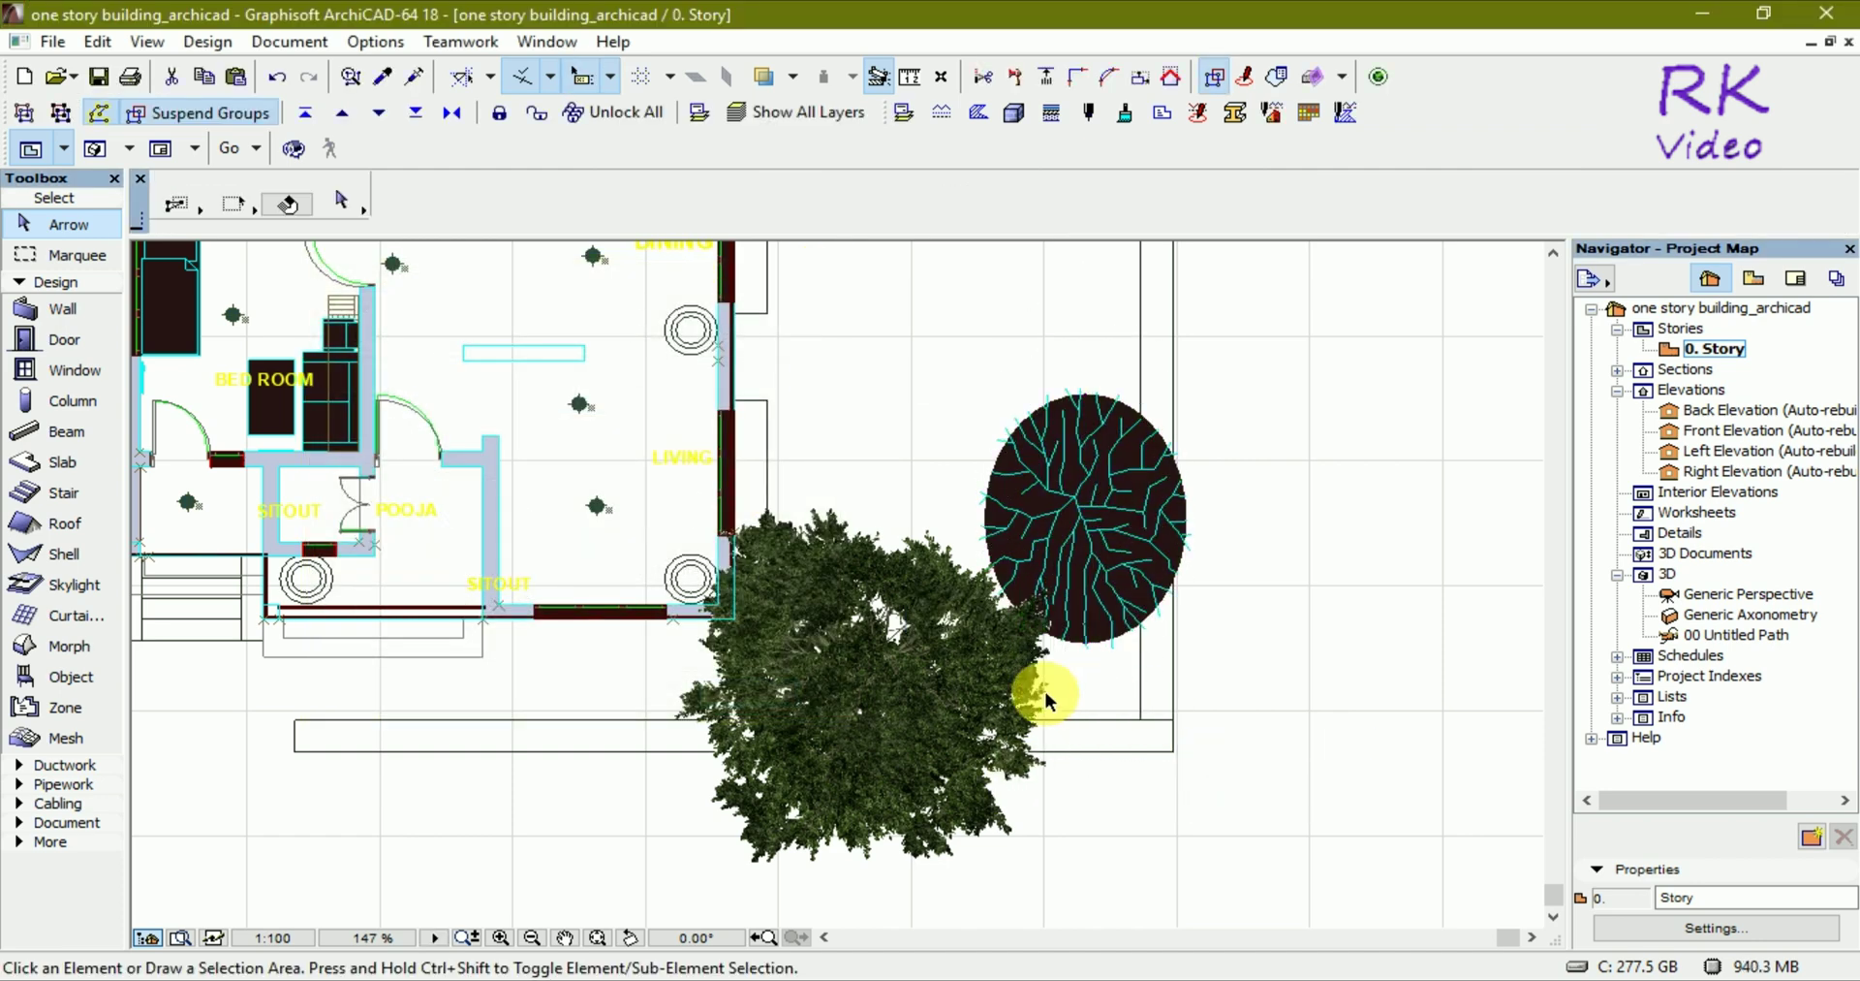
# Step: Reselect the pine and narrow its depth and width repeatedly to a roughly 1.5 diameter oval
pyautogui.moveTo(1119, 538); pyautogui.dragTo(1088, 614)
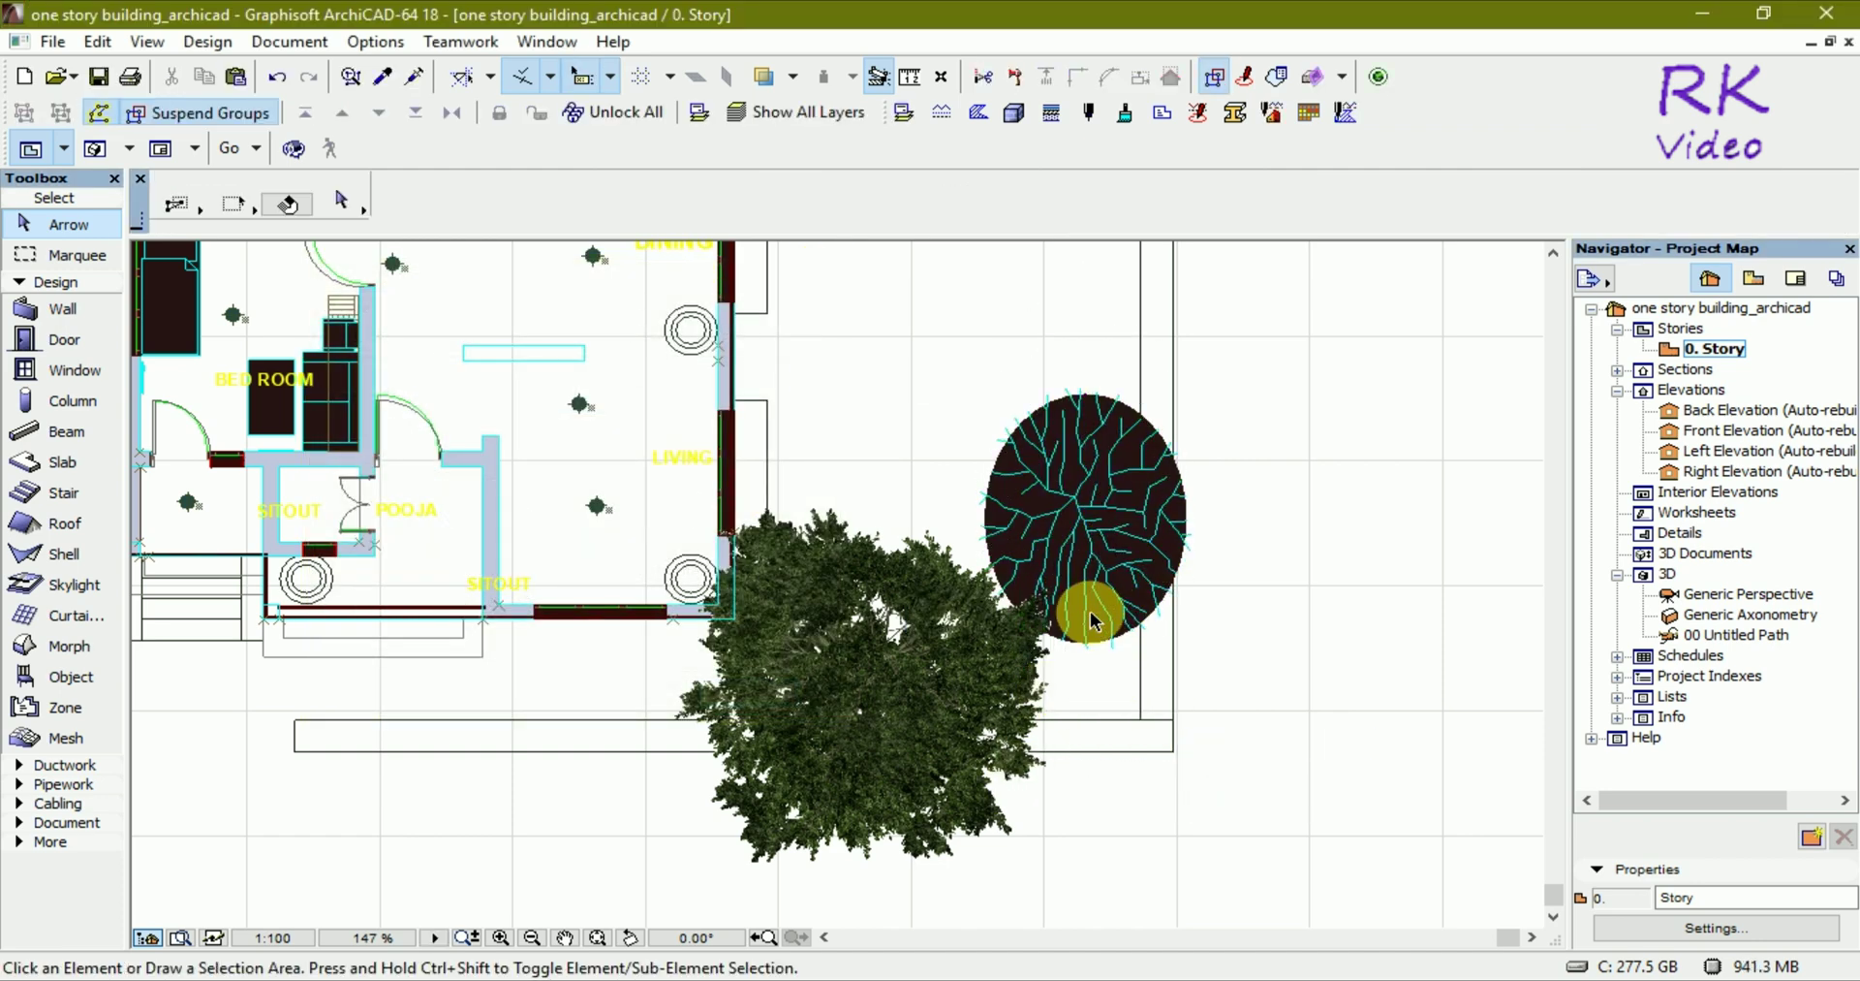
pyautogui.click(1088, 400)
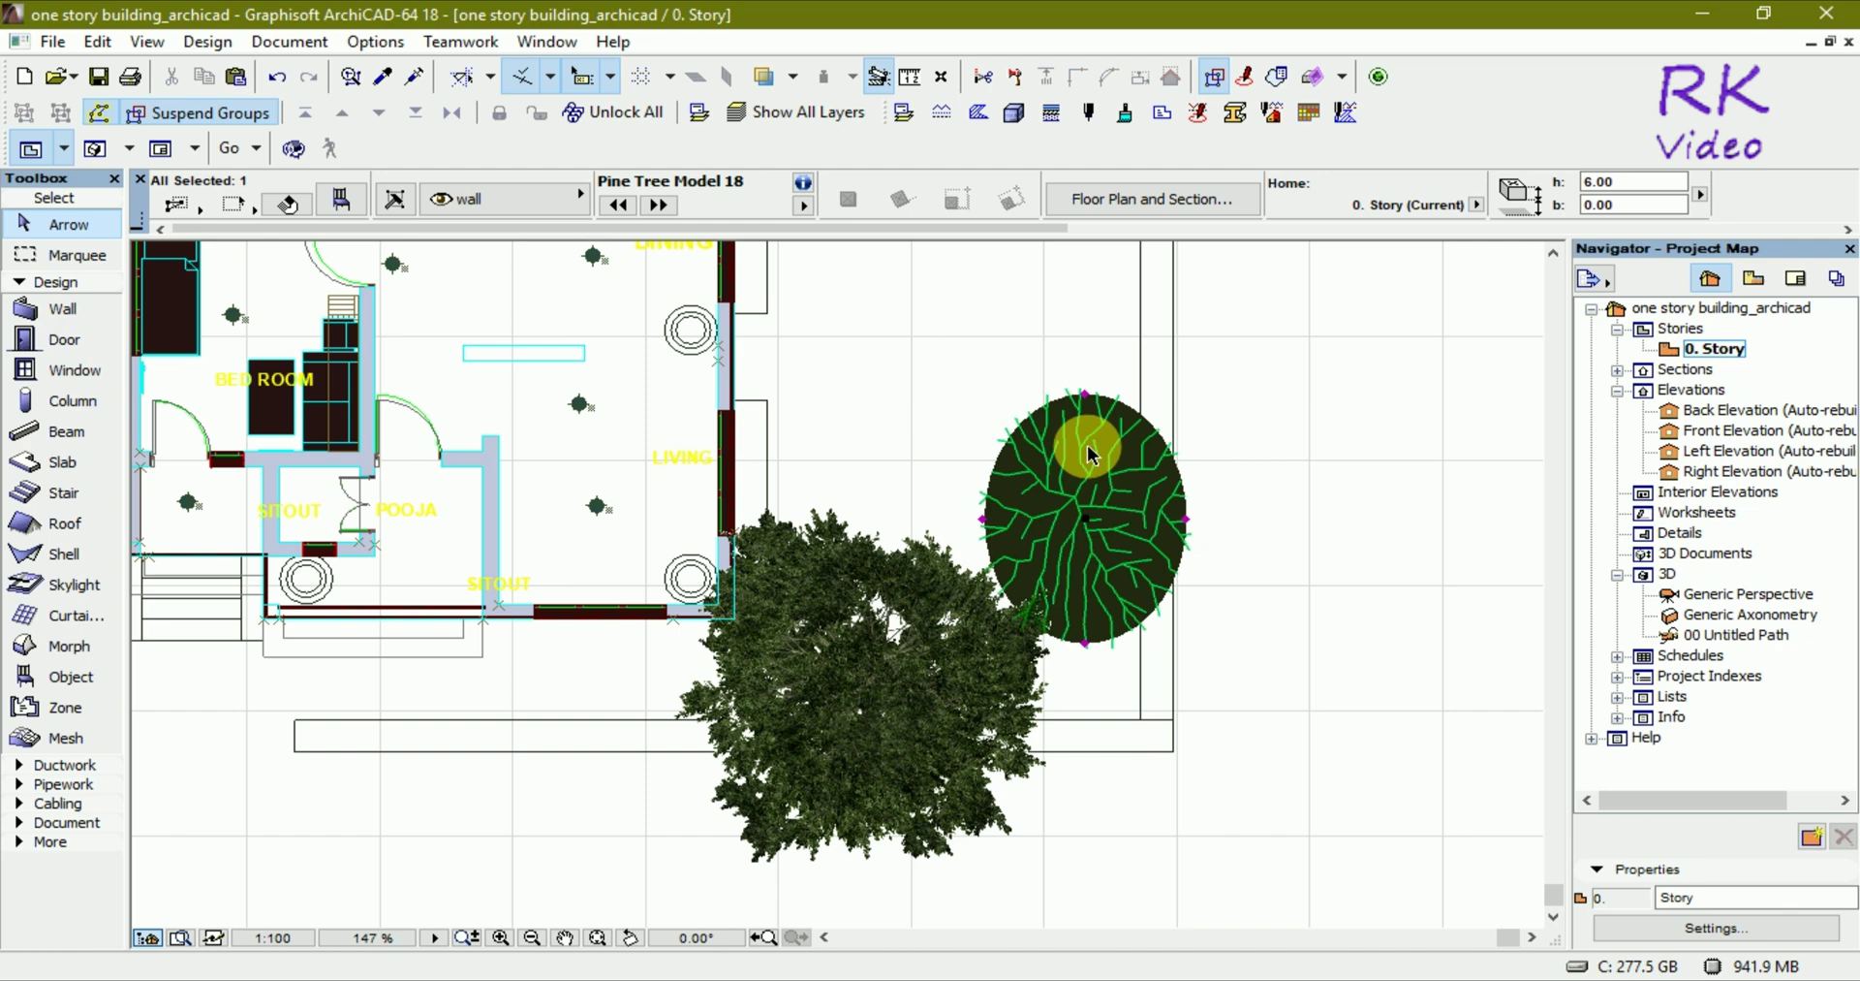
pyautogui.click(1085, 644)
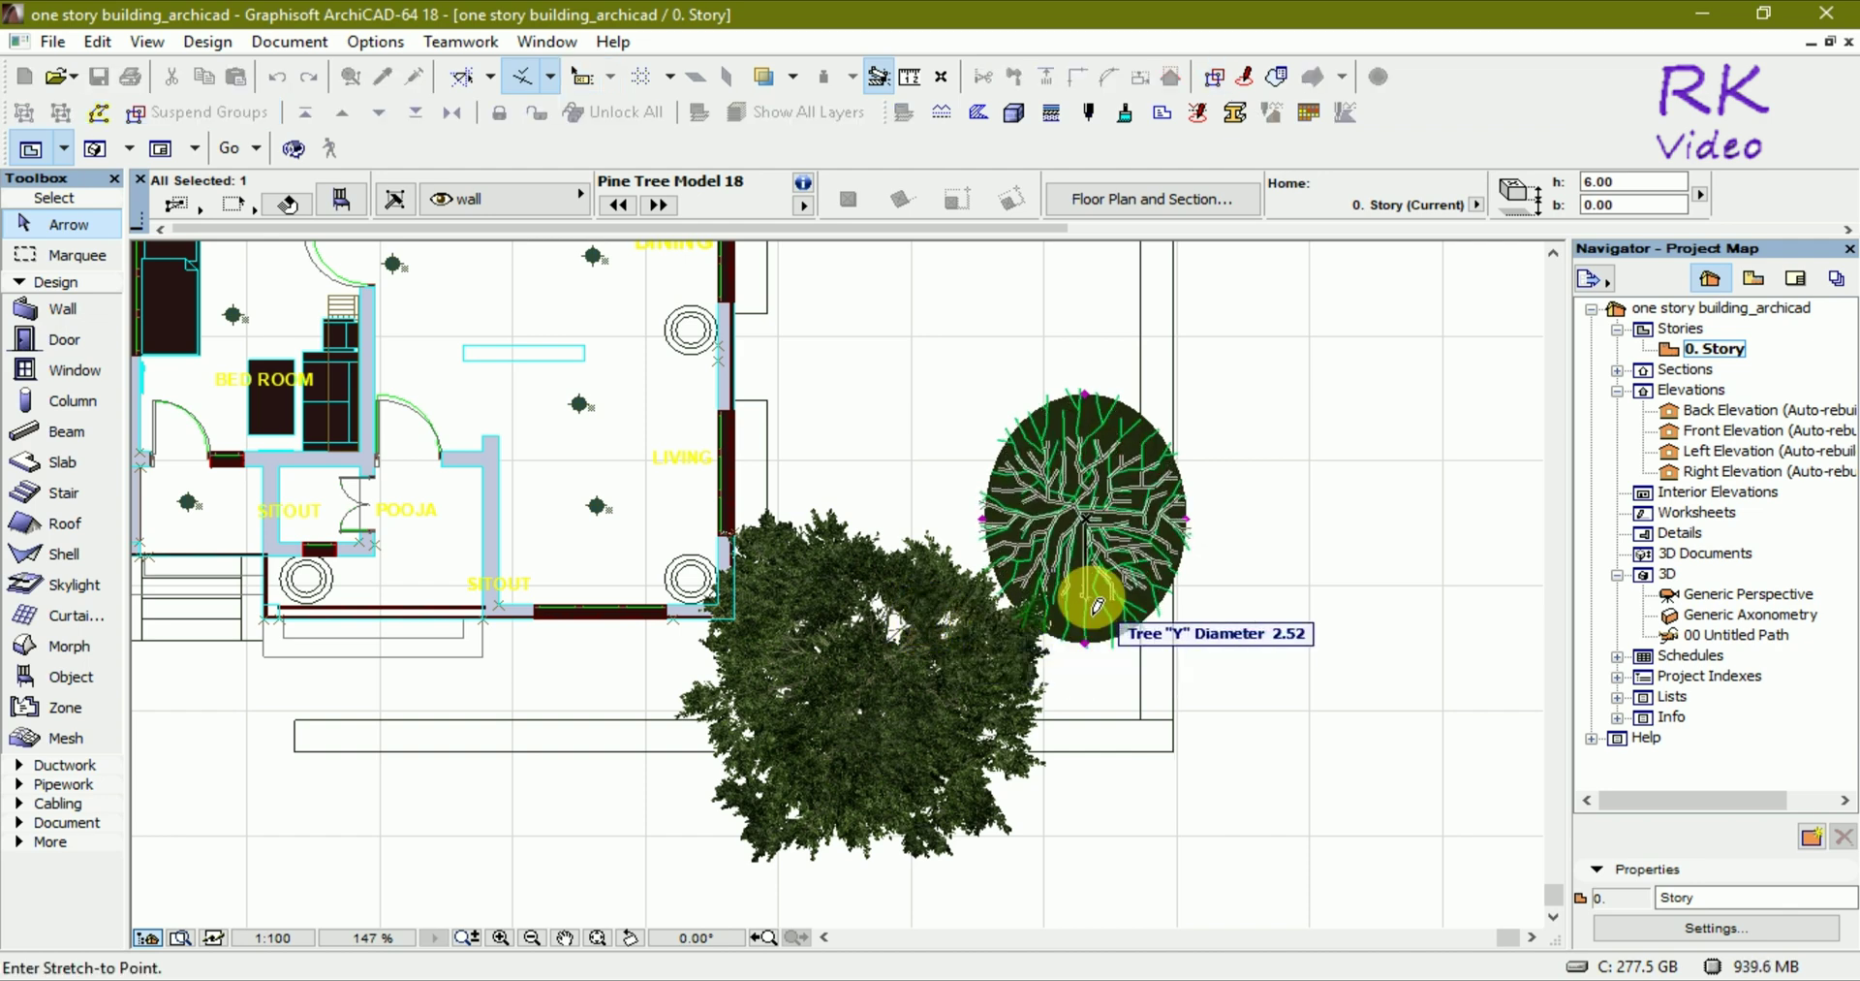
pyautogui.click(1097, 608)
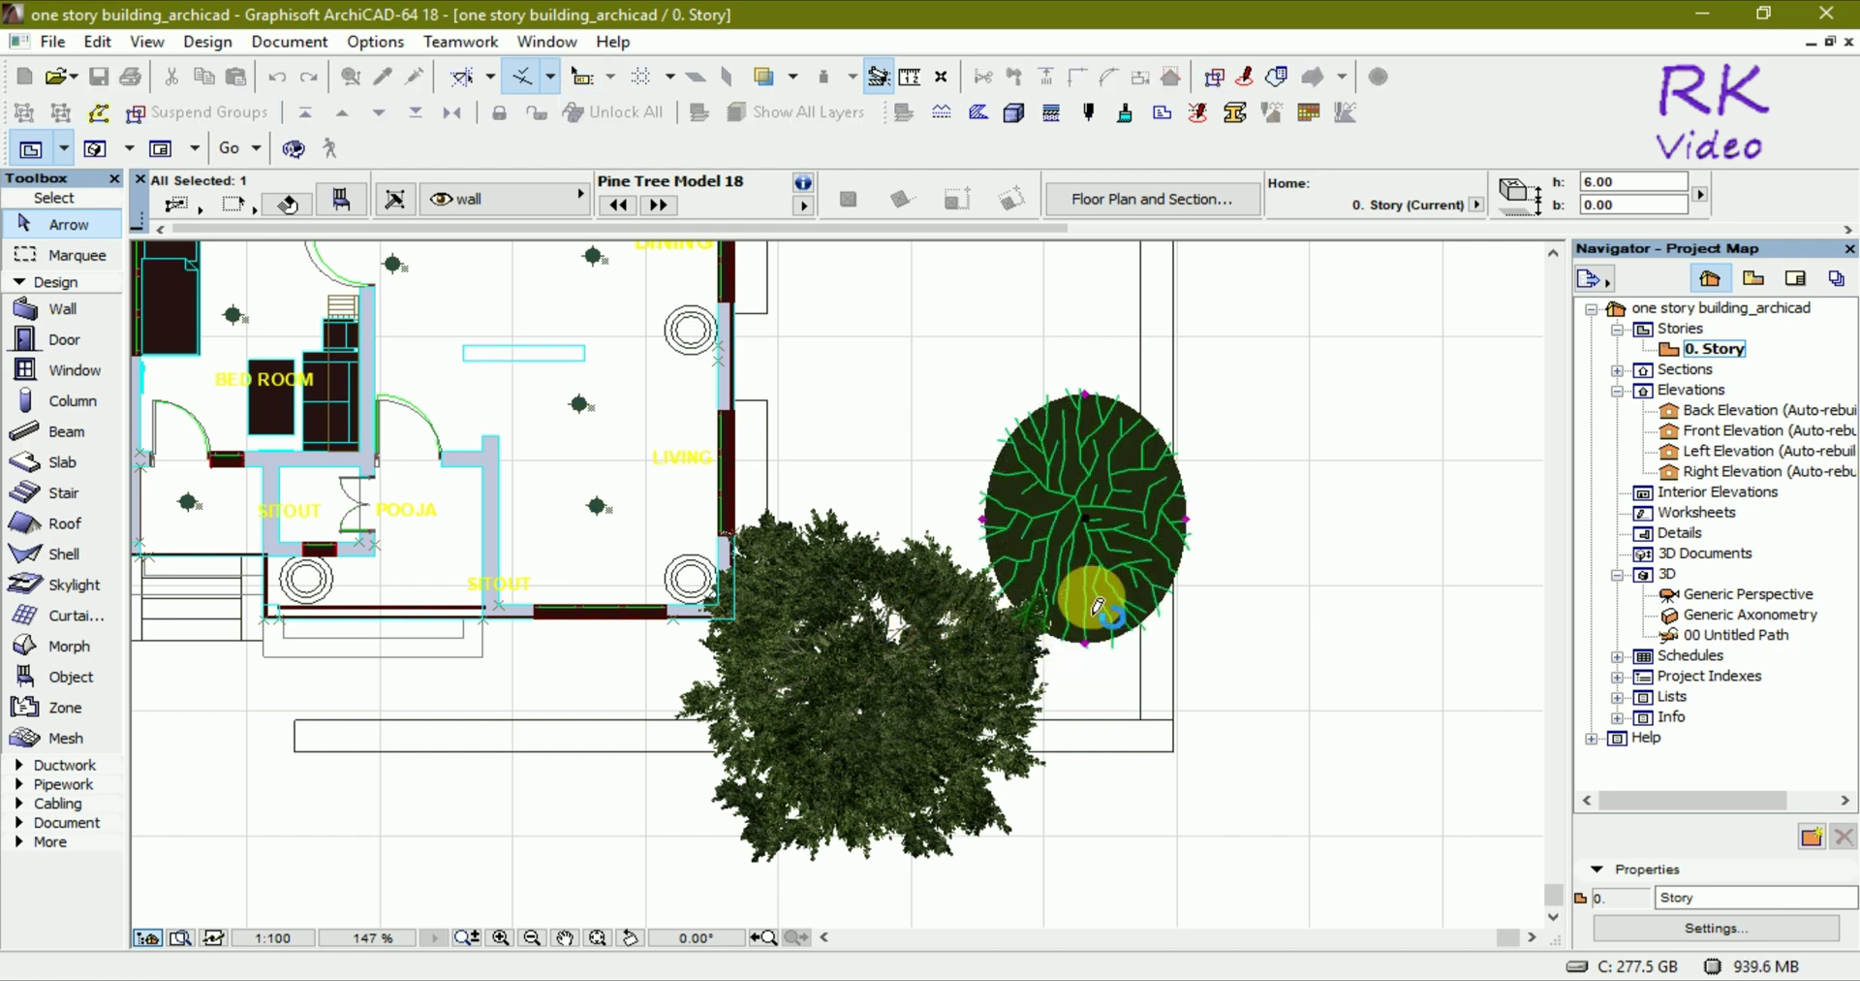
pyautogui.click(1184, 521)
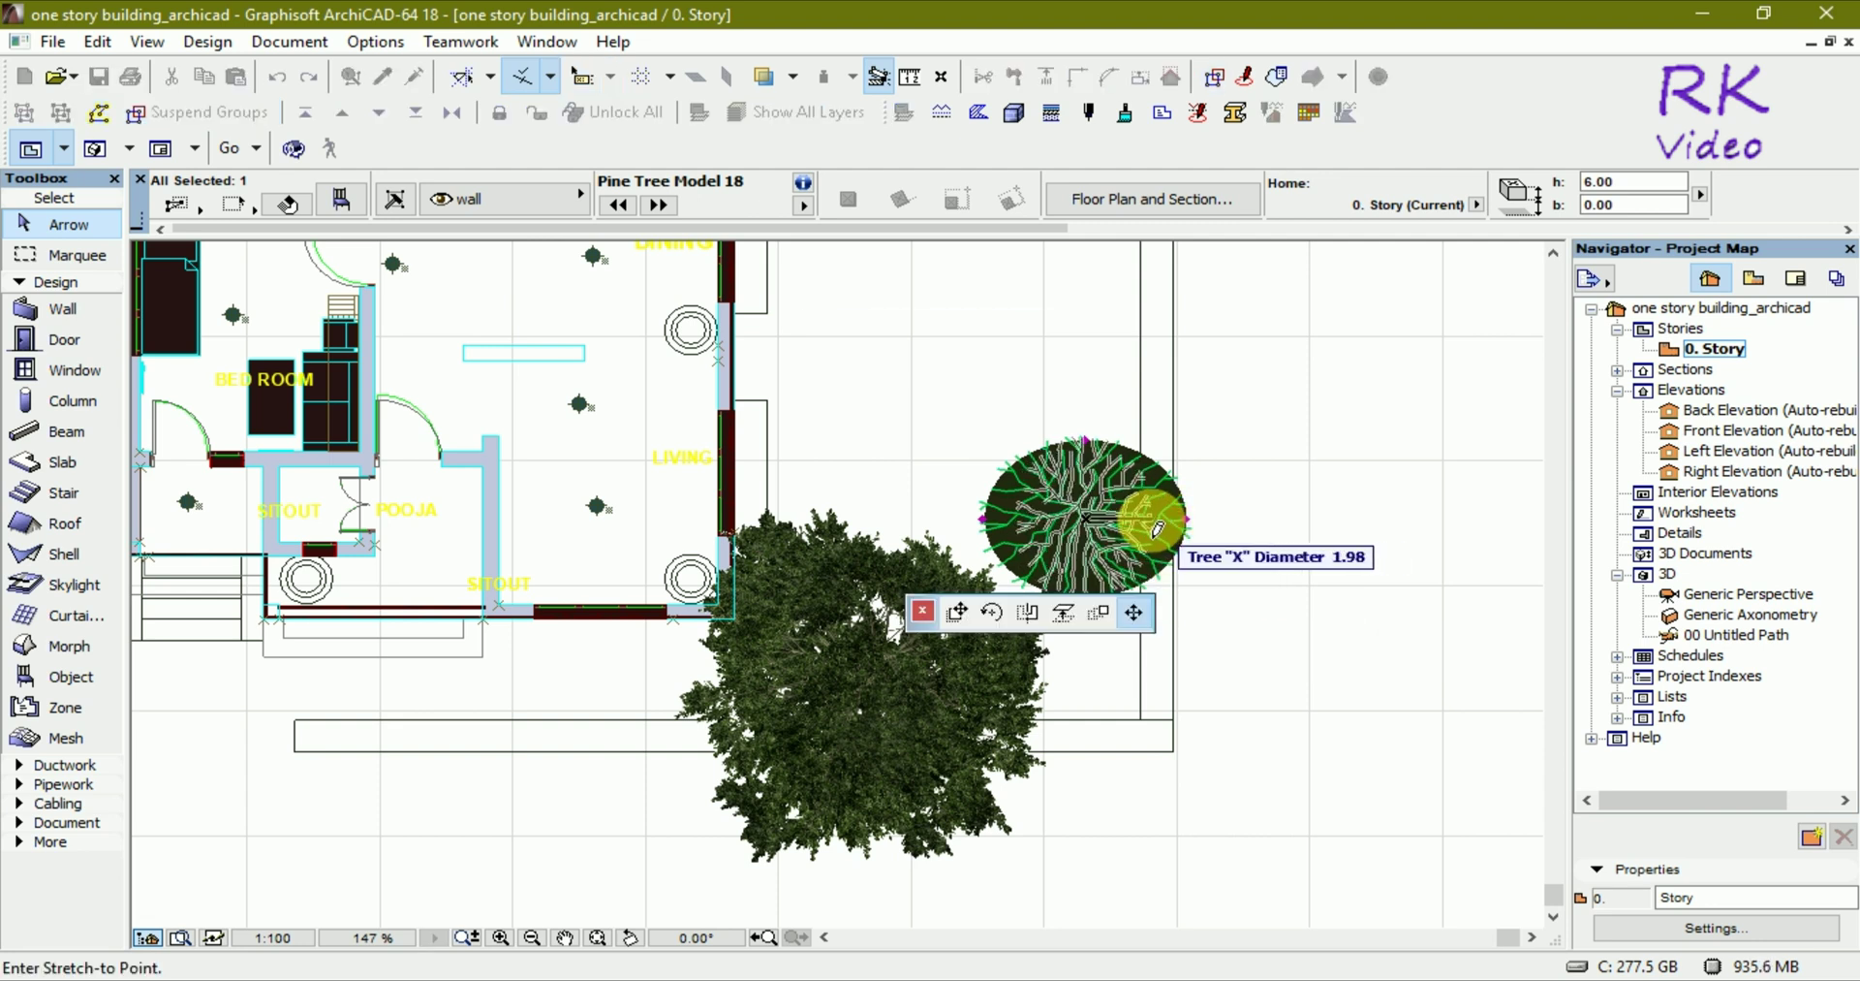
pyautogui.click(1155, 528)
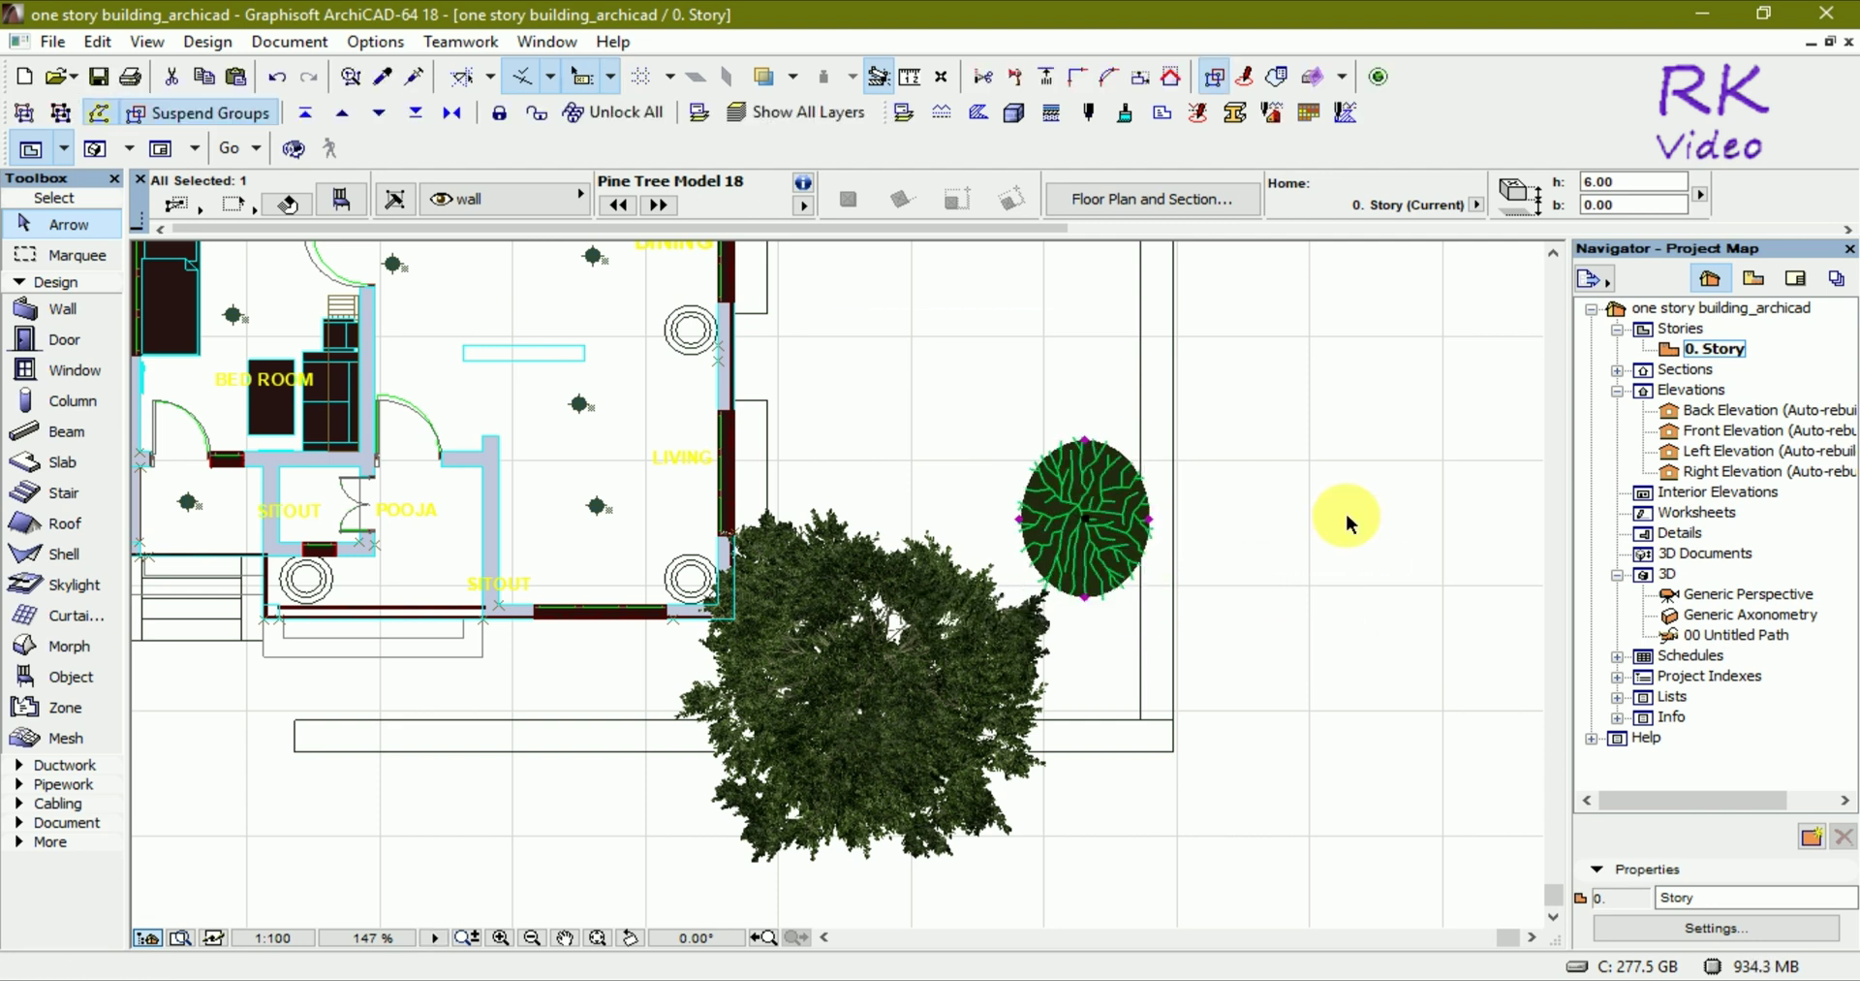
pyautogui.click(1085, 601)
pyautogui.click(1088, 574)
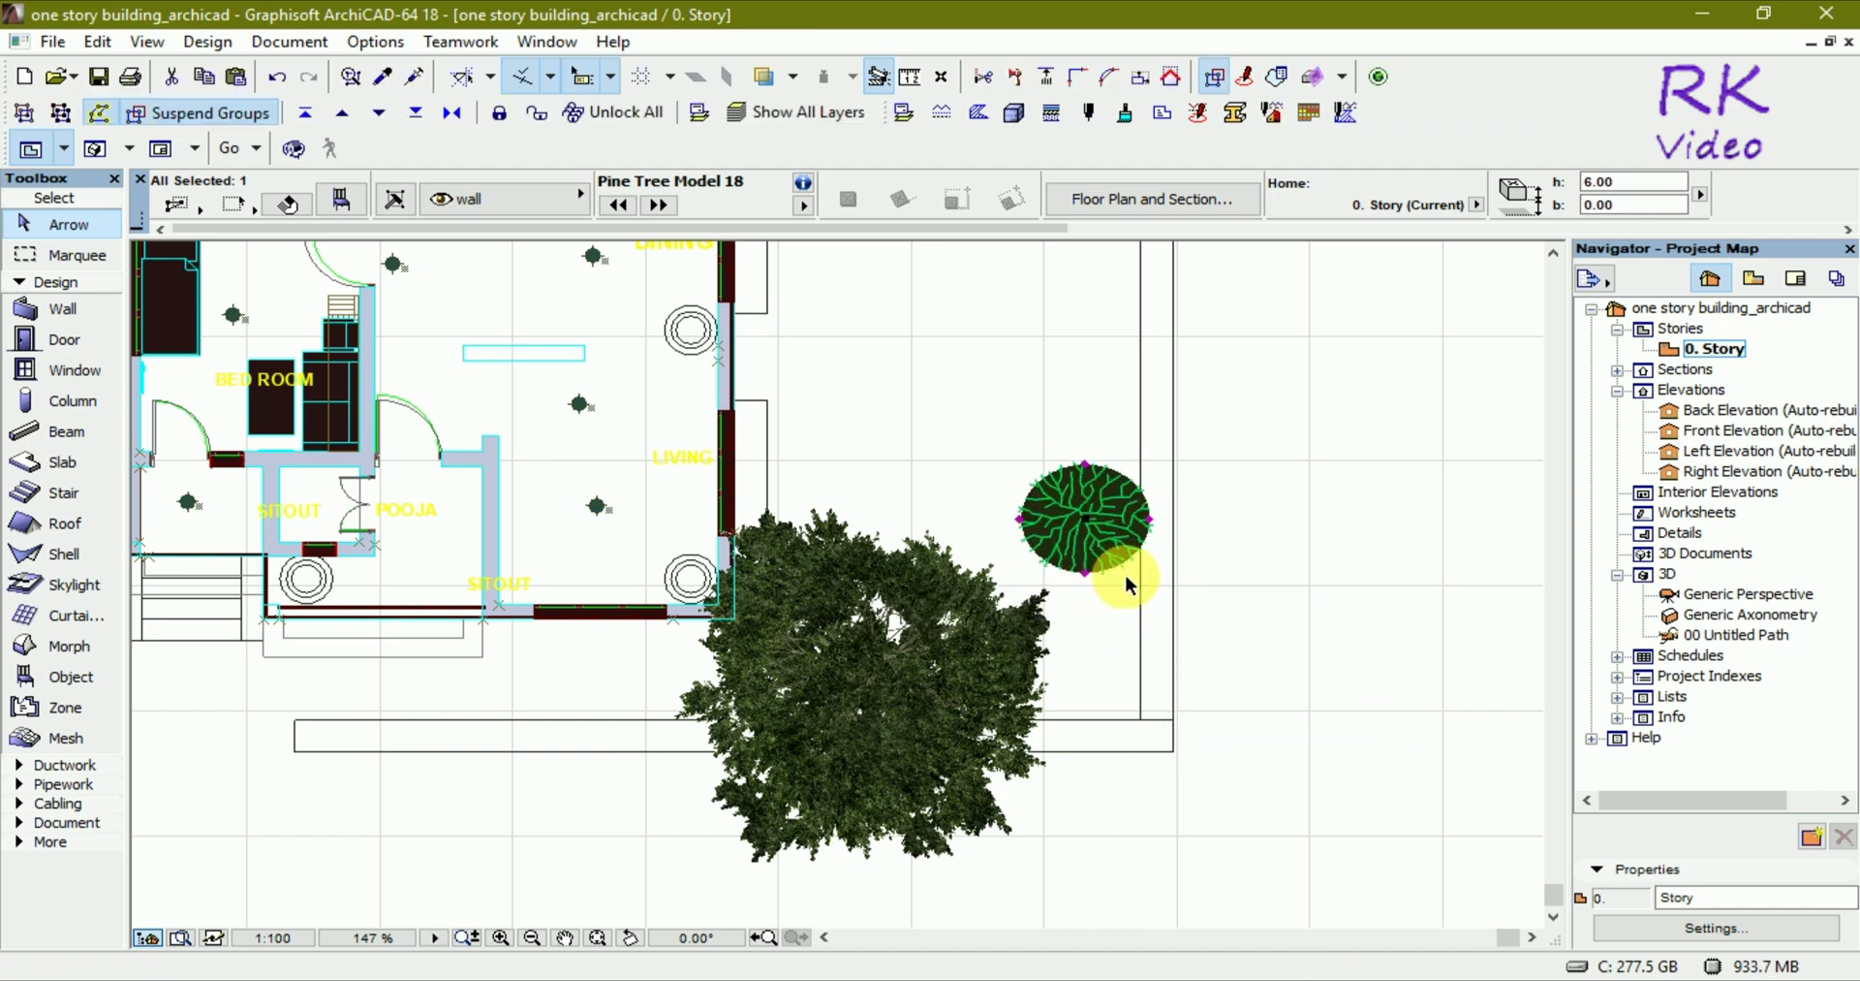
pyautogui.click(1153, 528)
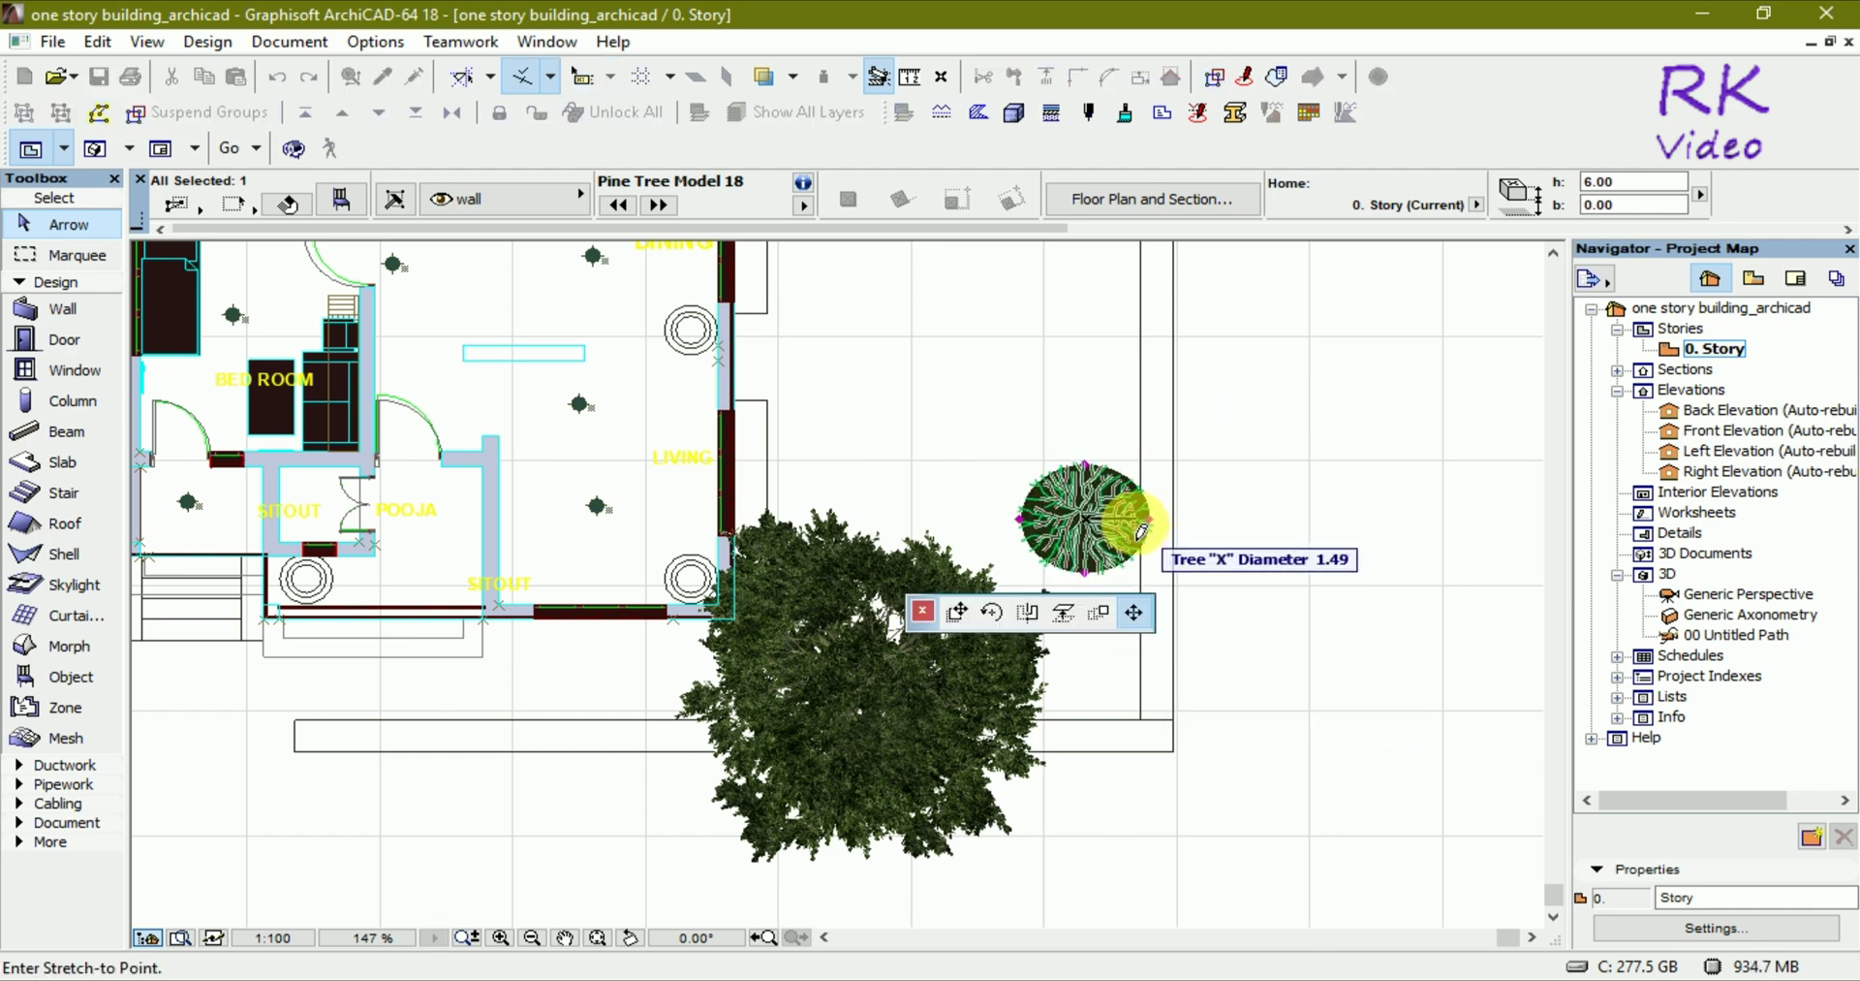
pyautogui.click(1135, 528)
pyautogui.click(1284, 557)
# Step: Check the landscaping in 3D, then shrink the small entrance pine's depth further on the plan
pyautogui.press('F3')
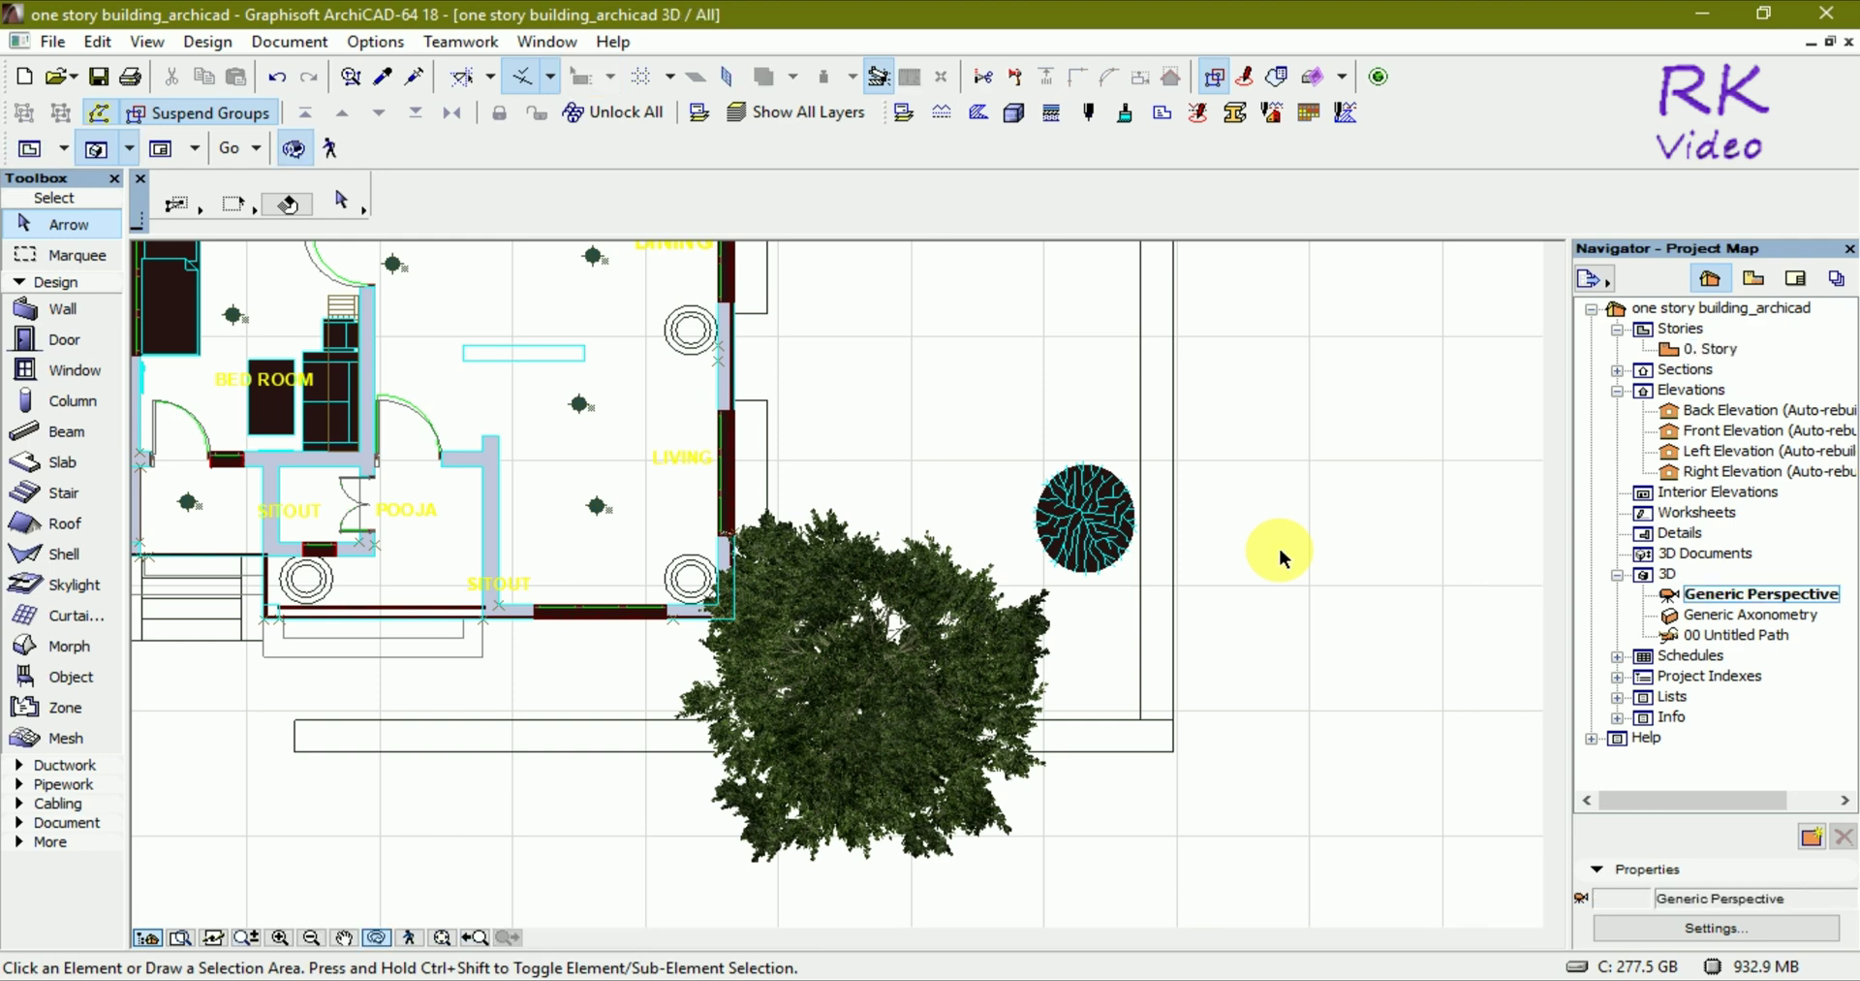
pyautogui.moveTo(1187, 701)
pyautogui.mouseDown()
pyautogui.moveTo(1008, 735)
pyautogui.moveTo(946, 697)
pyautogui.moveTo(1133, 741)
pyautogui.mouseUp()
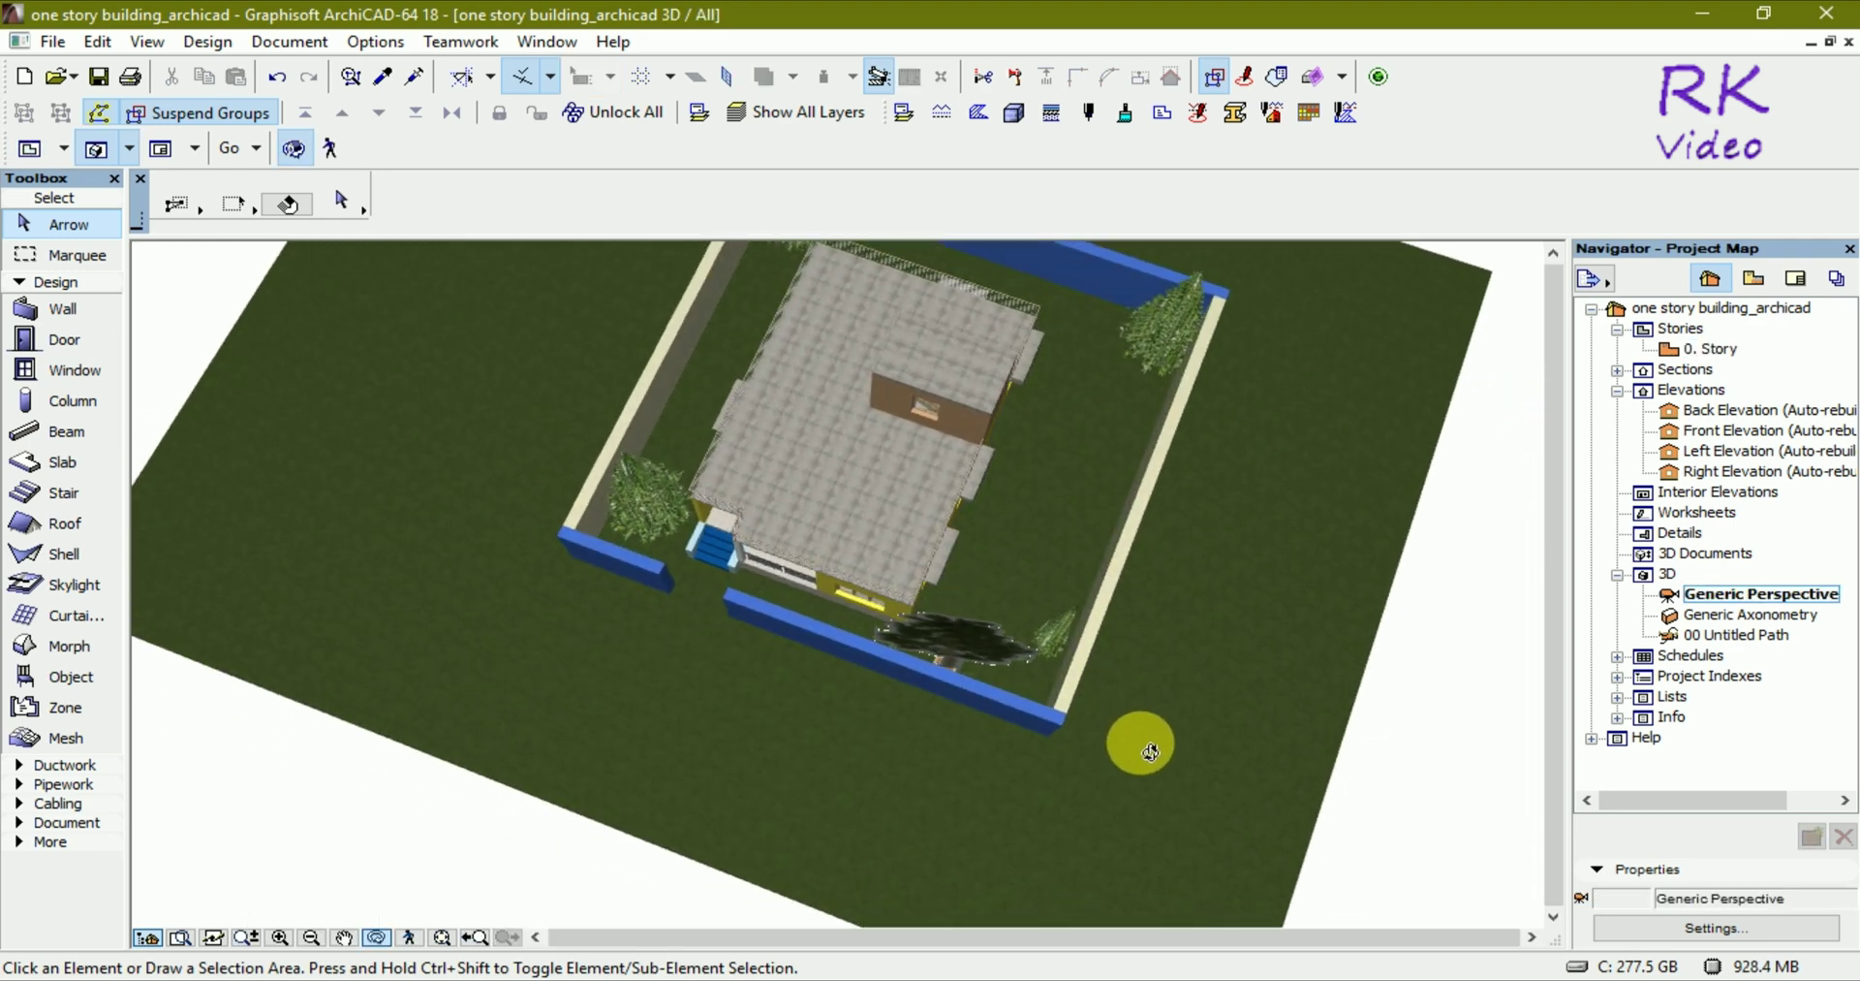
pyautogui.press('F2')
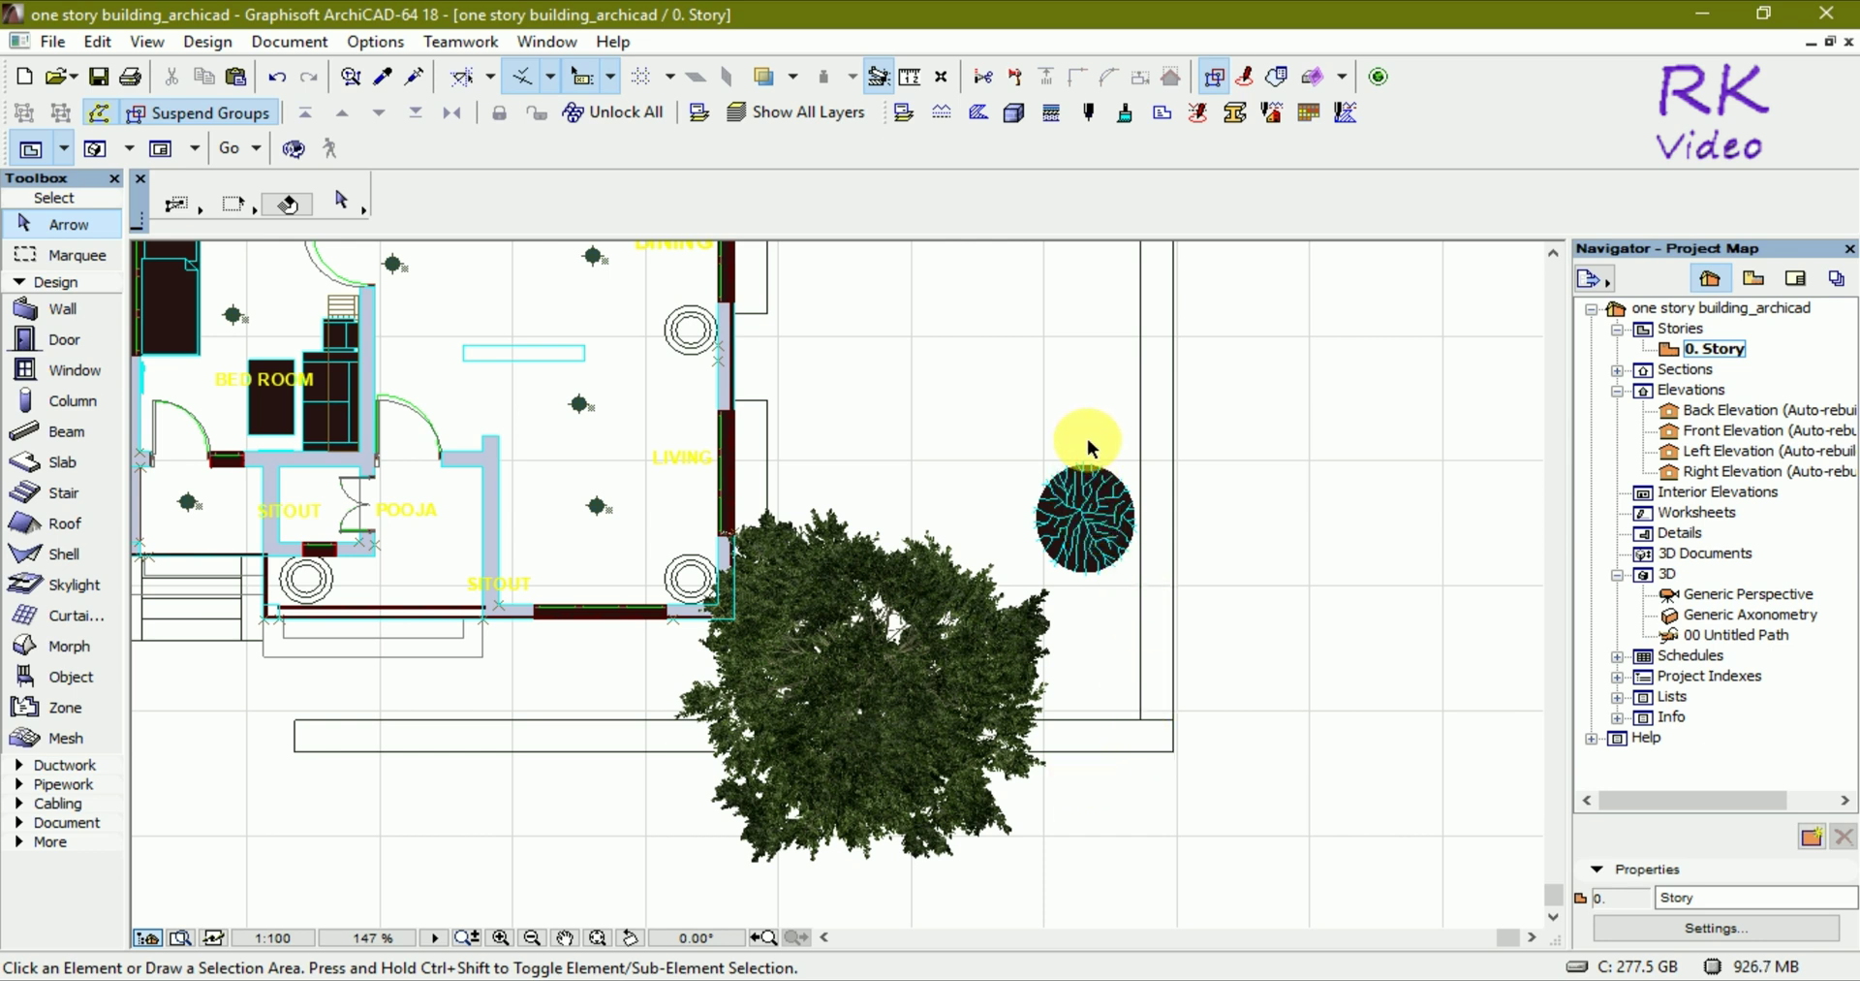
pyautogui.click(1087, 446)
pyautogui.click(1059, 581)
pyautogui.click(1087, 579)
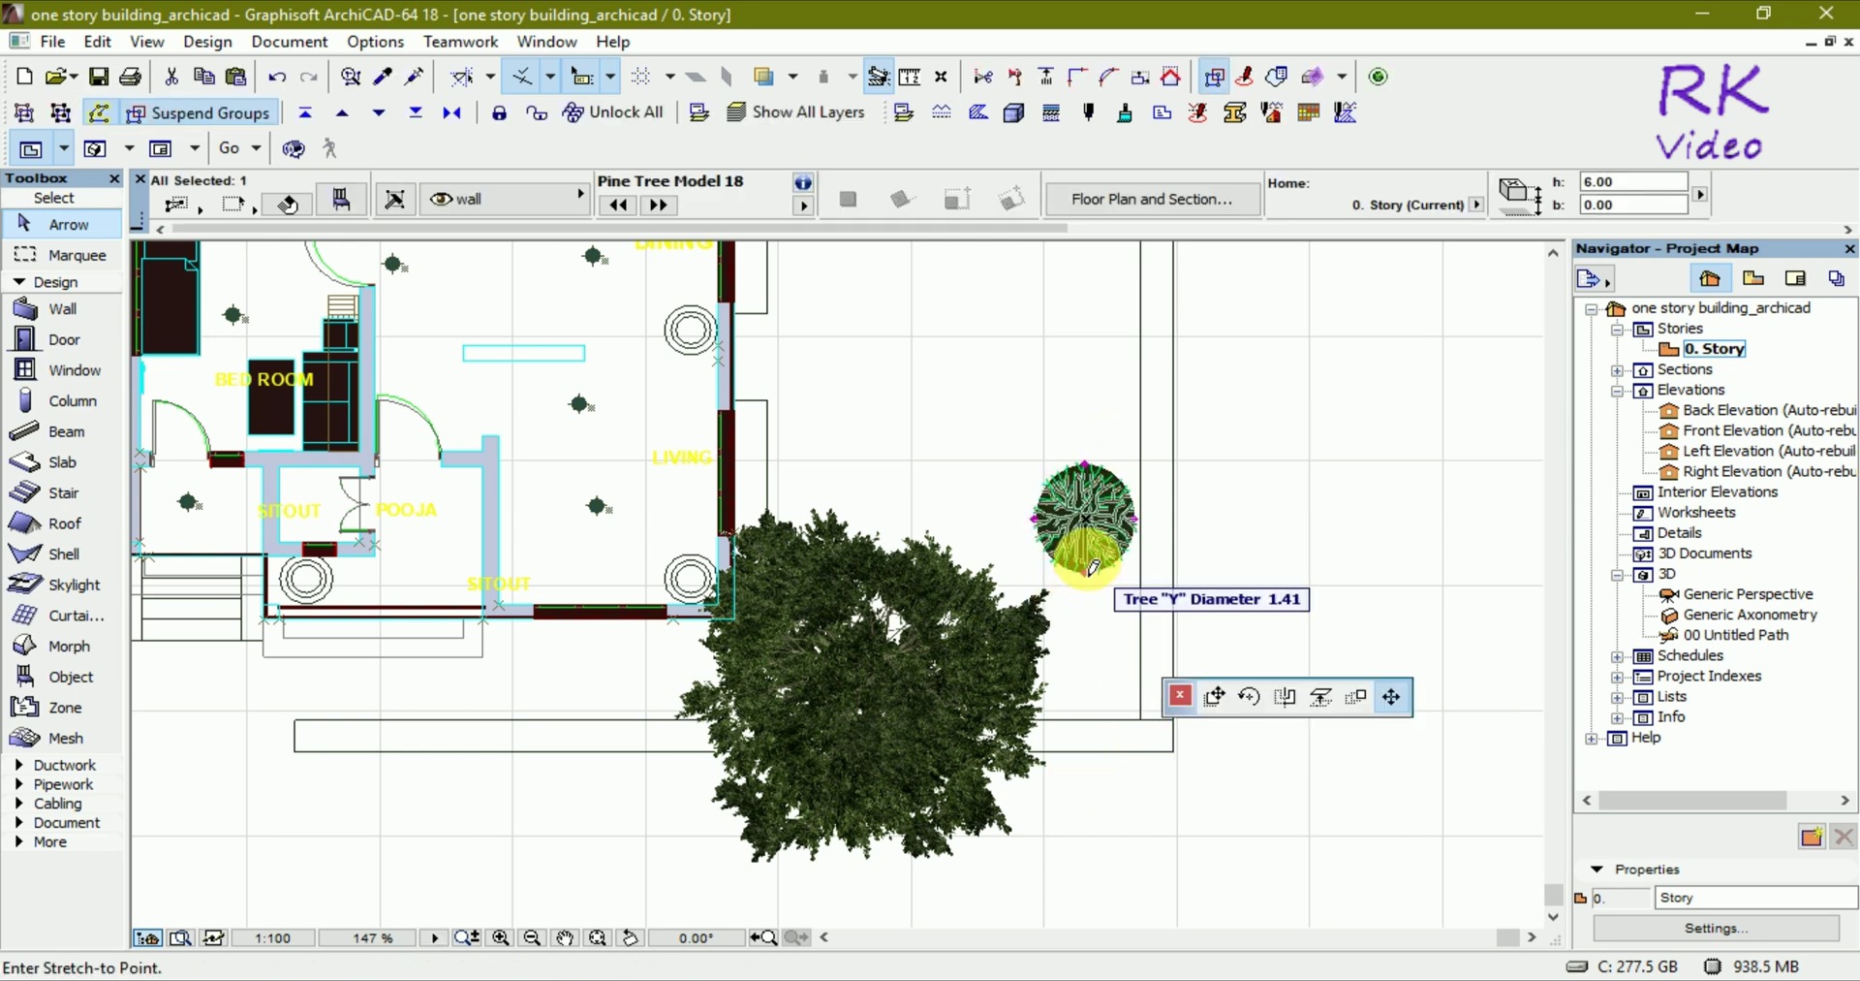
pyautogui.click(1101, 615)
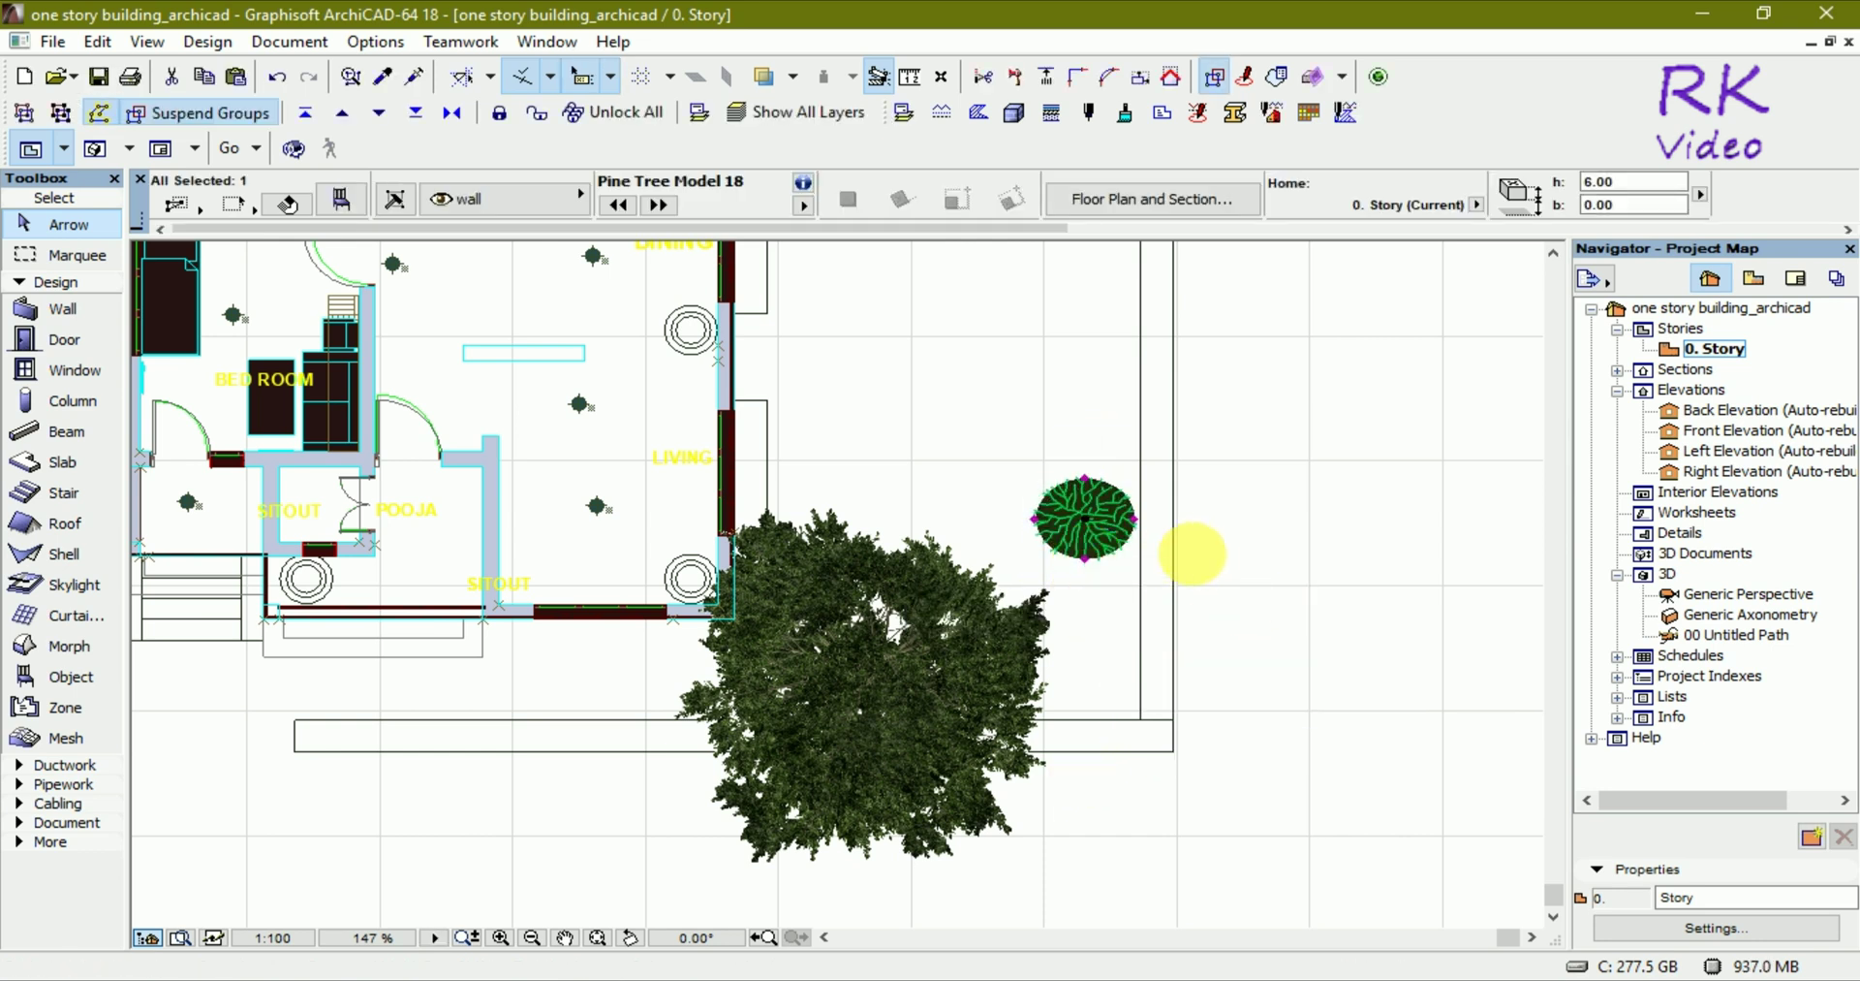
pyautogui.click(1207, 554)
# Step: Delete the large top-right, top-left and bottom-left corner pine trees together
pyautogui.scroll(-3, 1099, 823)
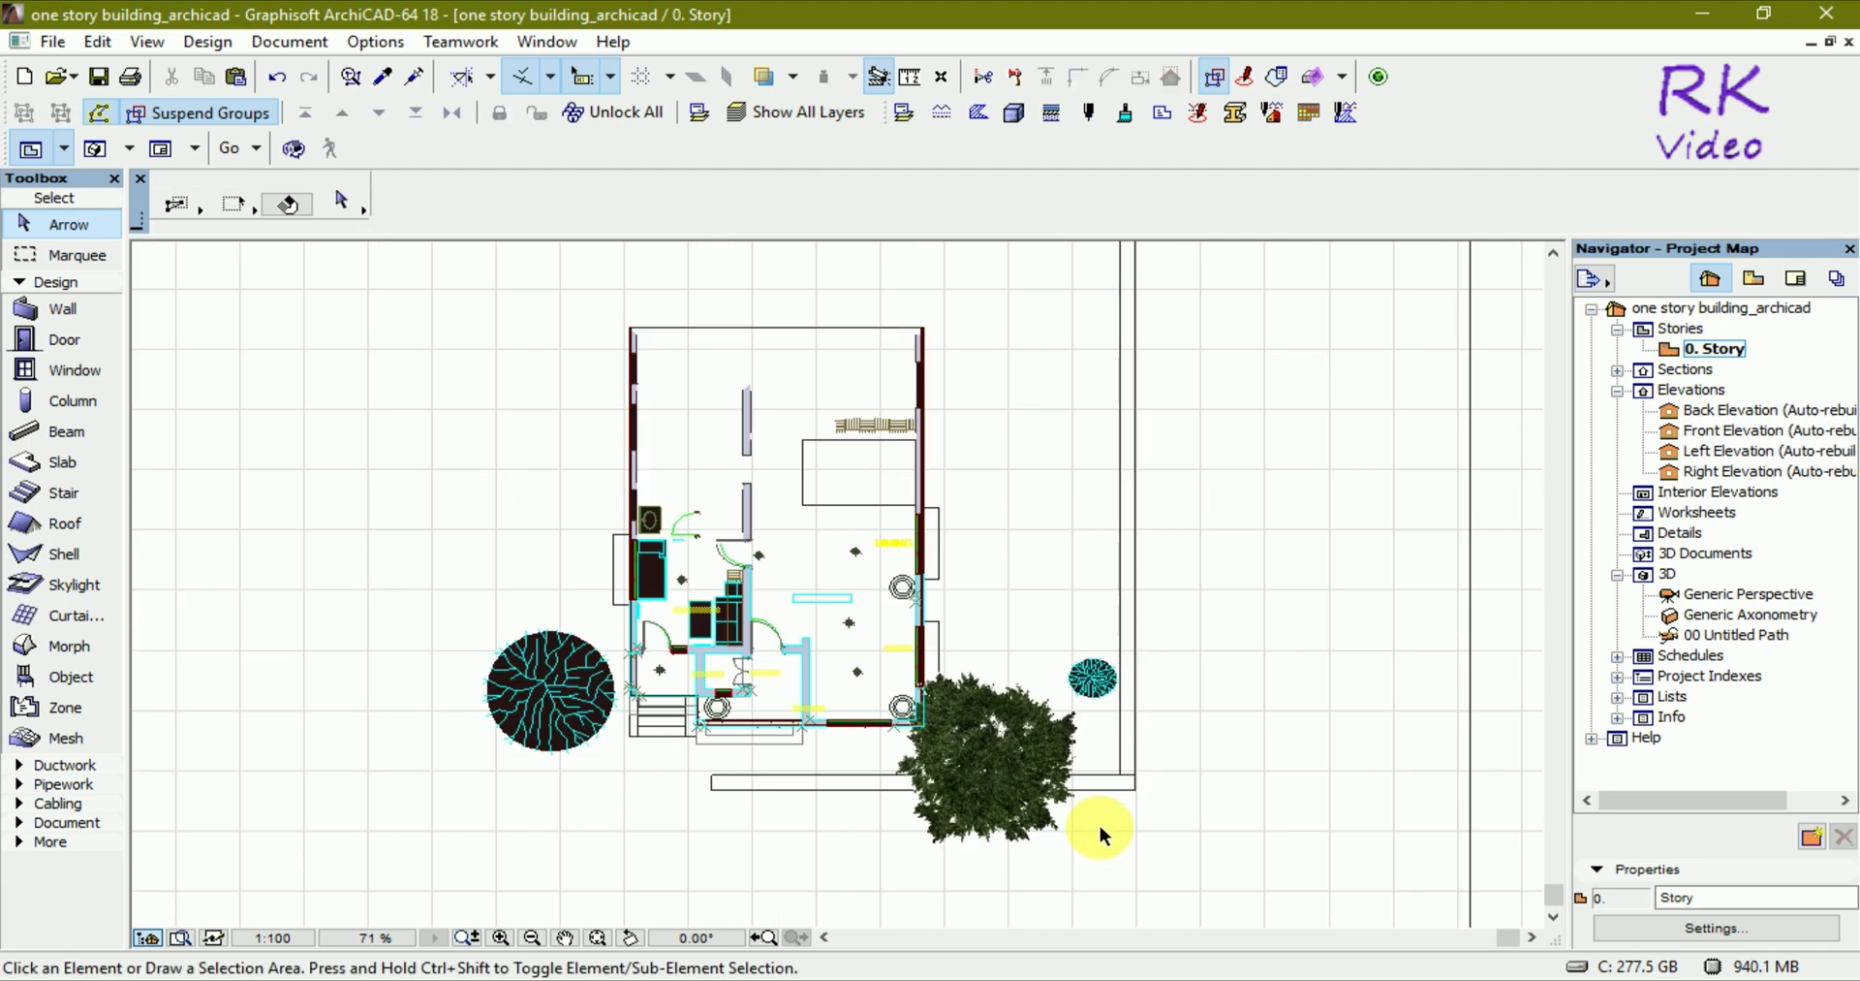
pyautogui.scroll(-2, 1099, 823)
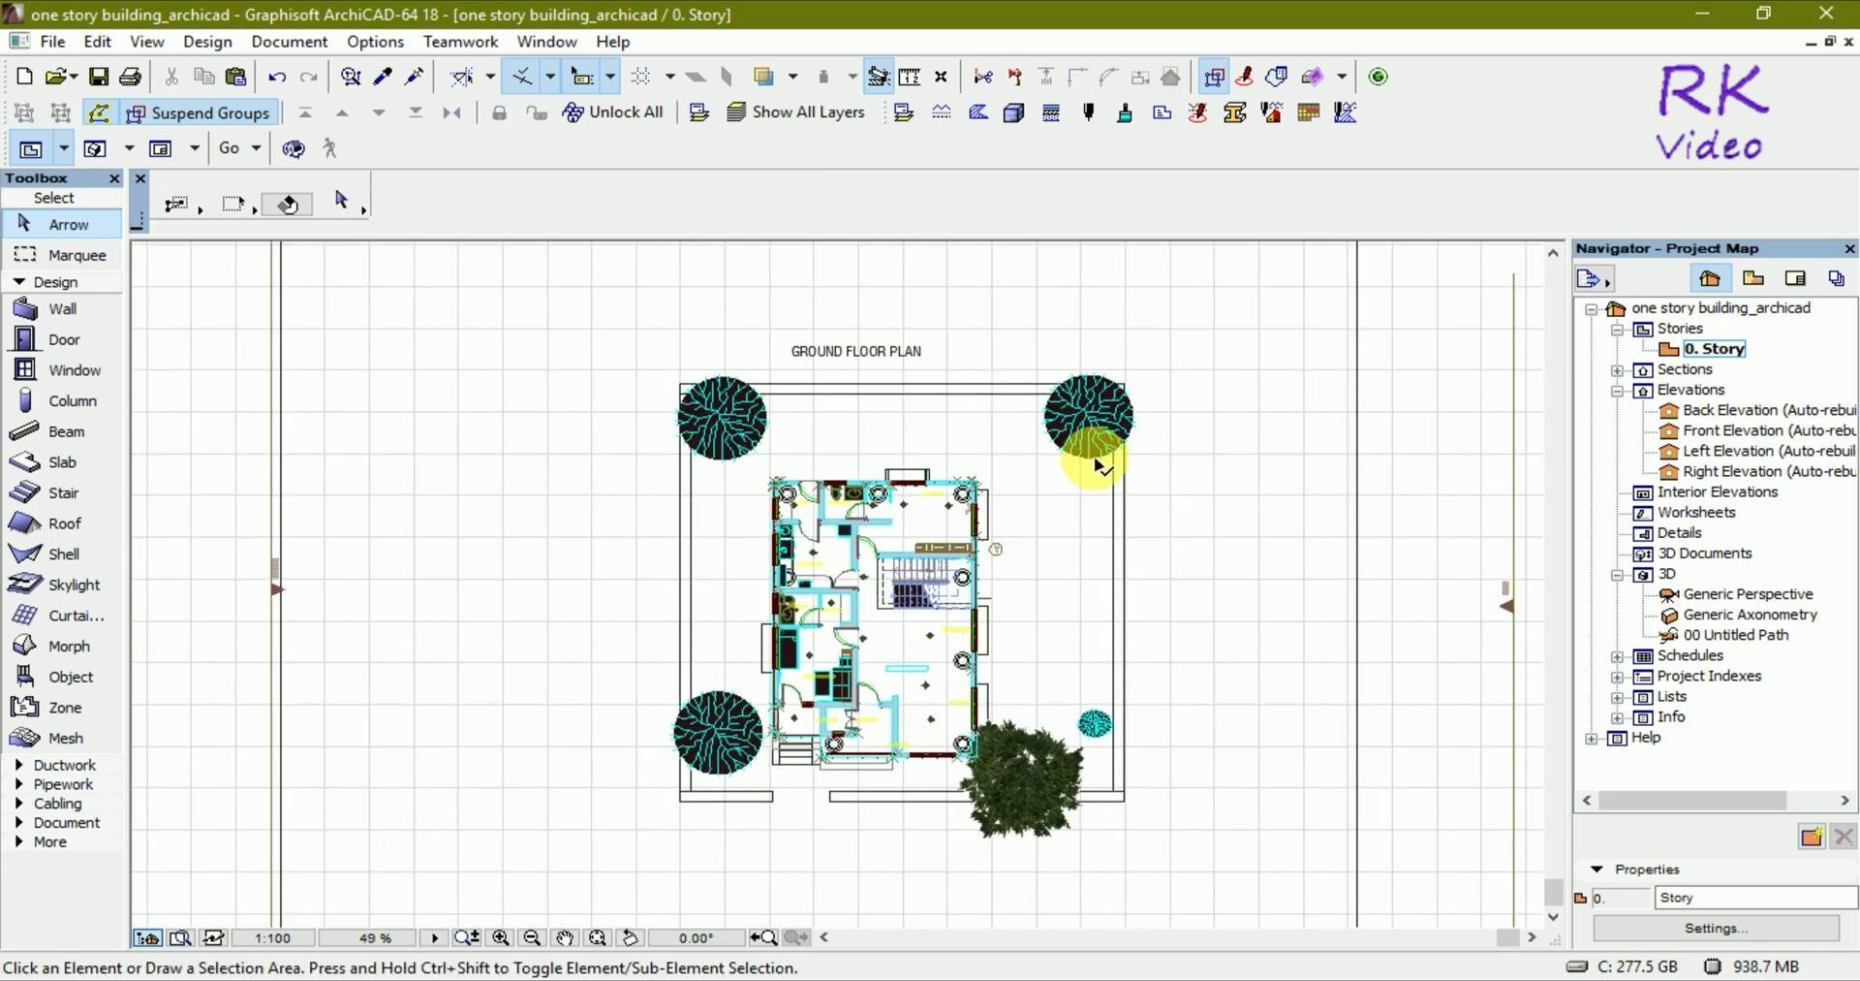
pyautogui.click(1083, 456)
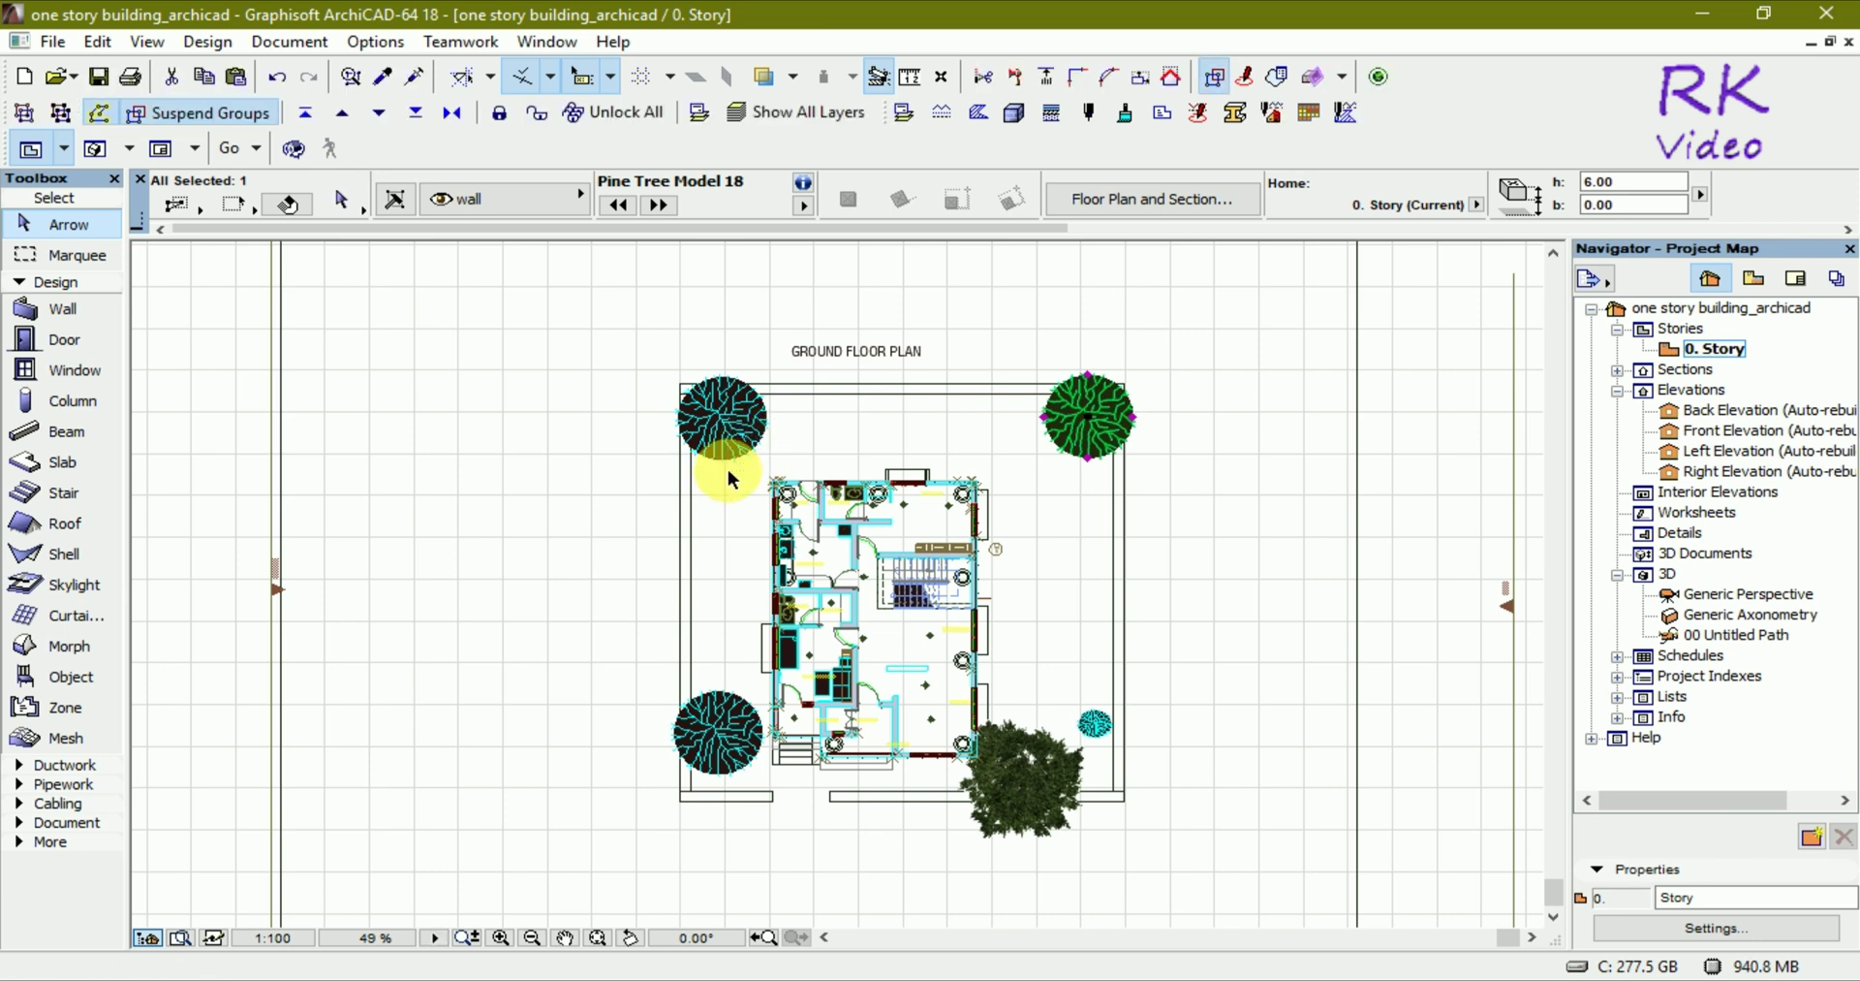
pyautogui.keyDown('shift'); pyautogui.click(741, 426); pyautogui.keyUp('shift')
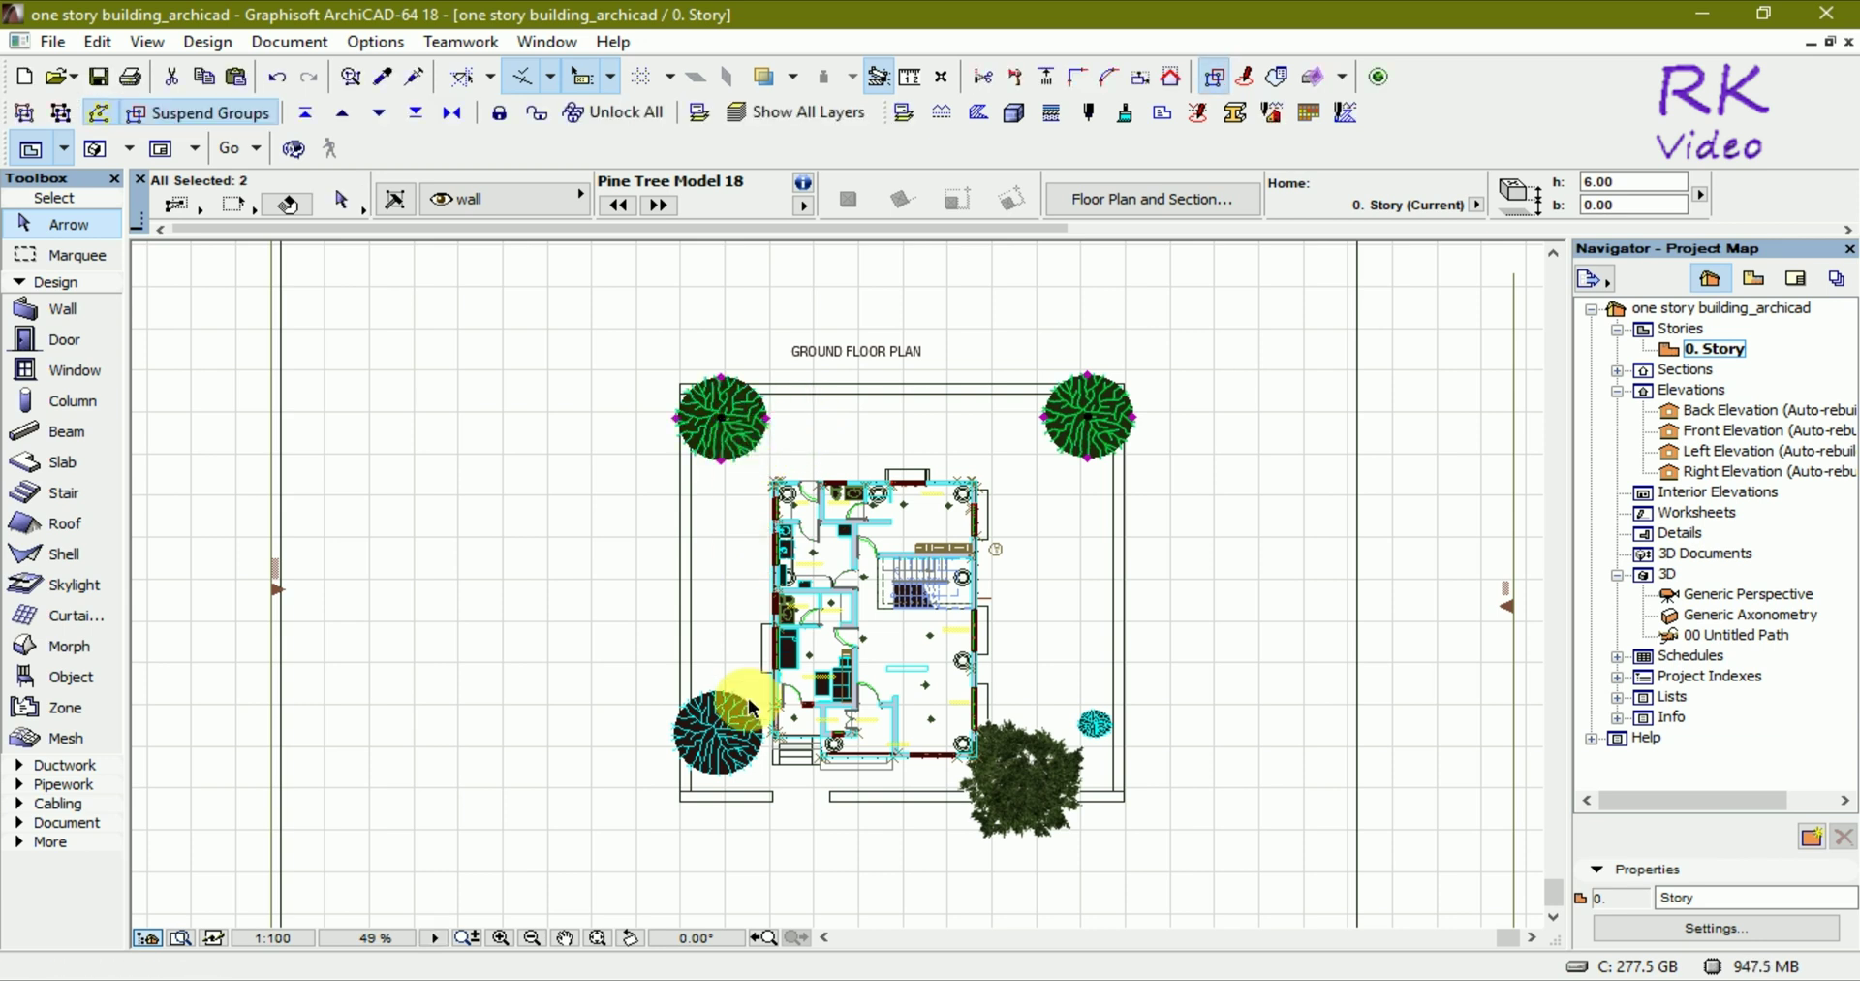
pyautogui.keyDown('shift'); pyautogui.click(719, 724); pyautogui.keyUp('shift')
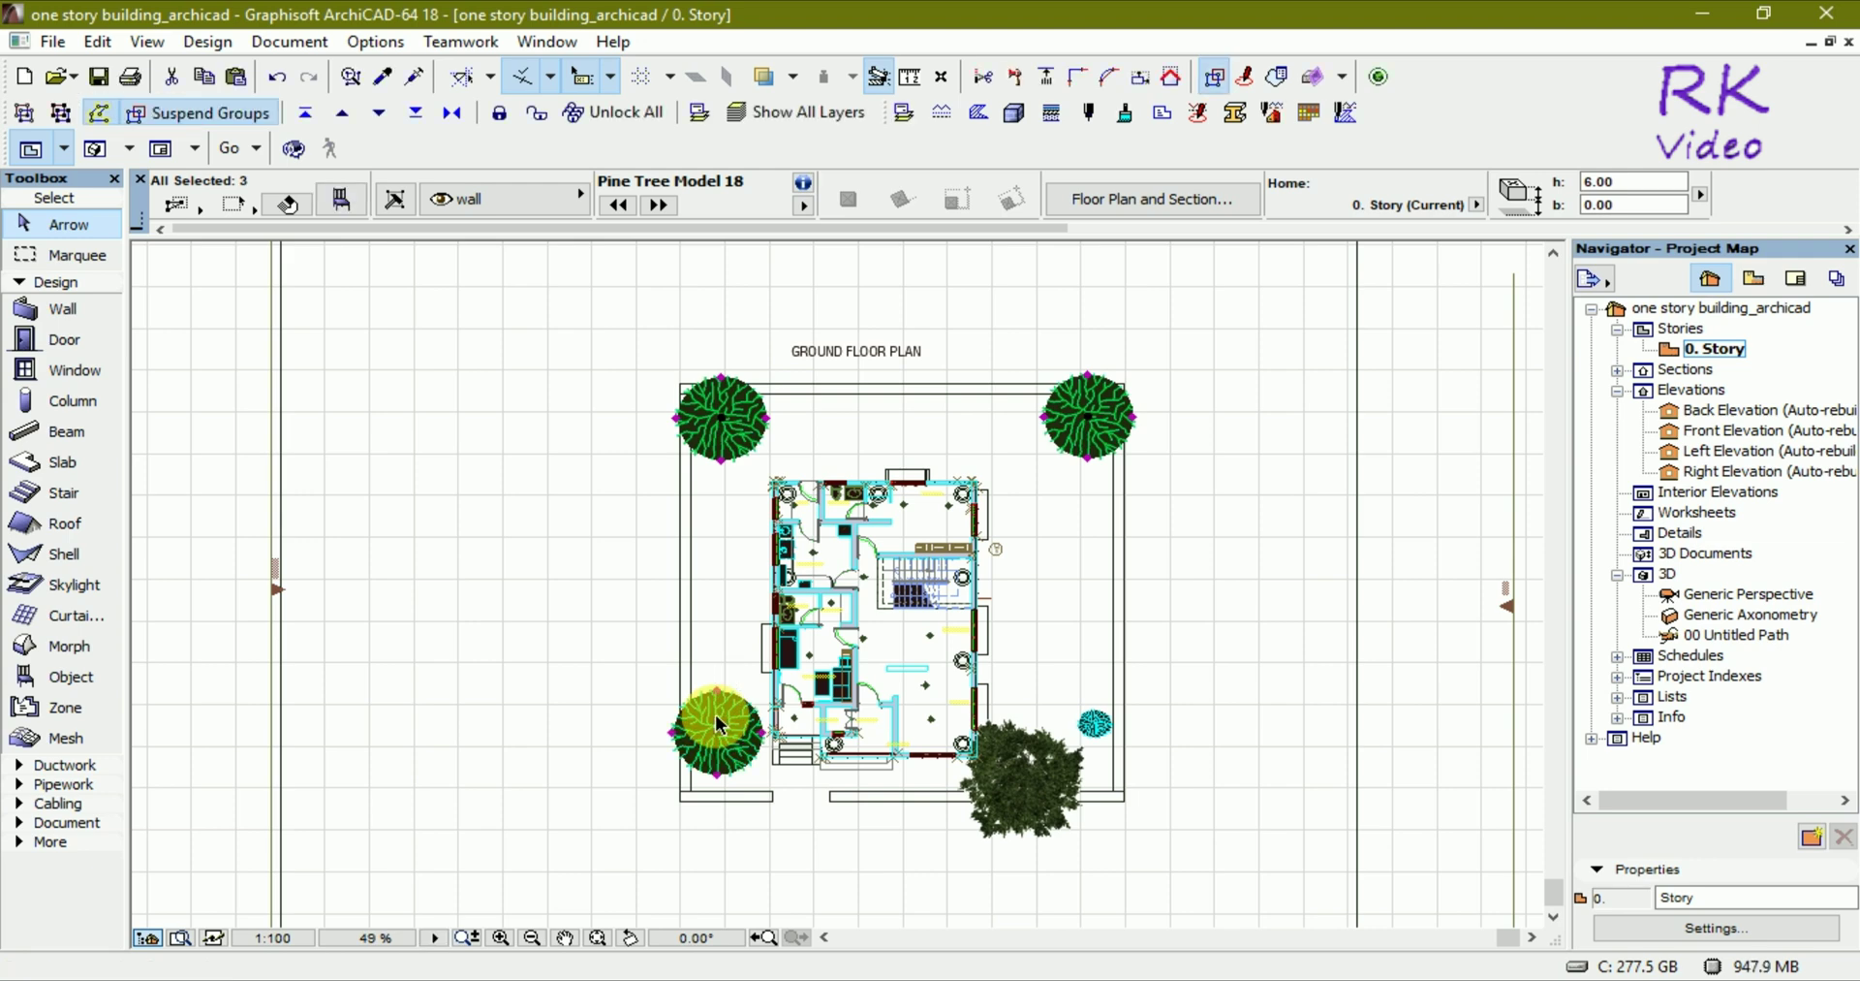
pyautogui.press('Delete')
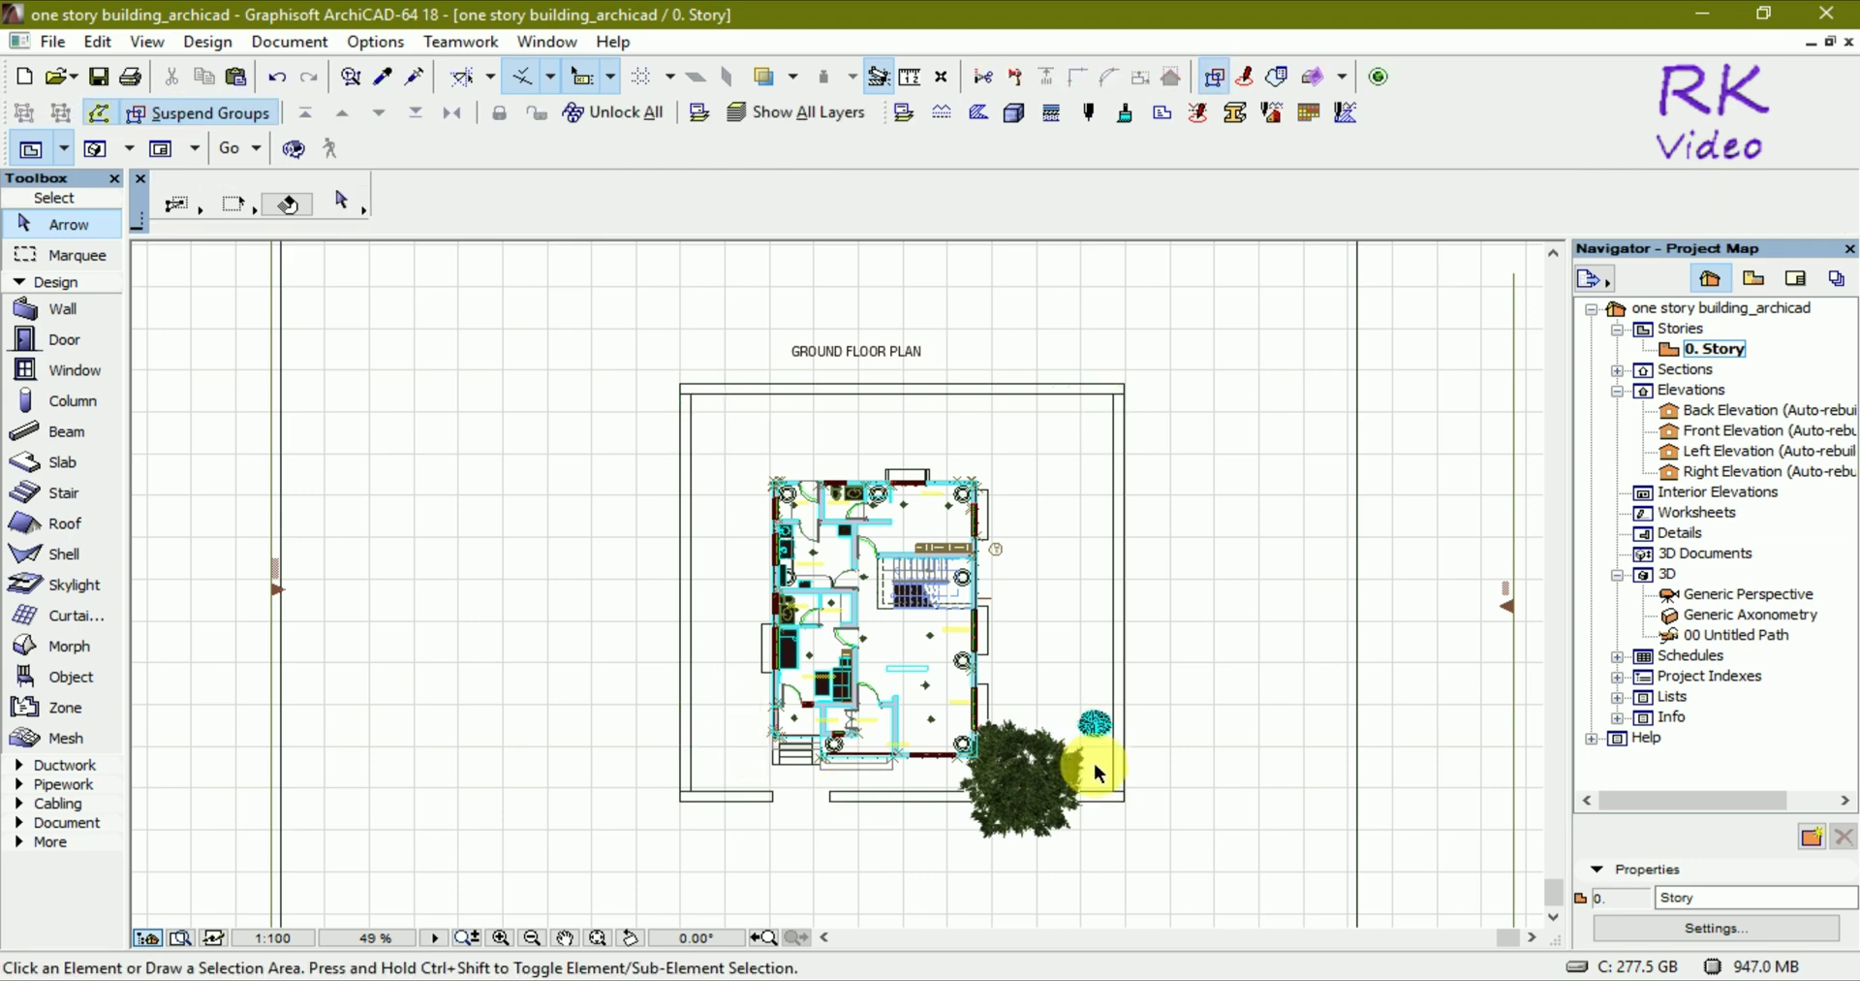
pyautogui.scroll(3, 1089, 758)
pyautogui.scroll(5, 1085, 756)
# Step: Drag a copy of the small pine tree to a spot left of the entrance steps
pyautogui.click(1070, 642)
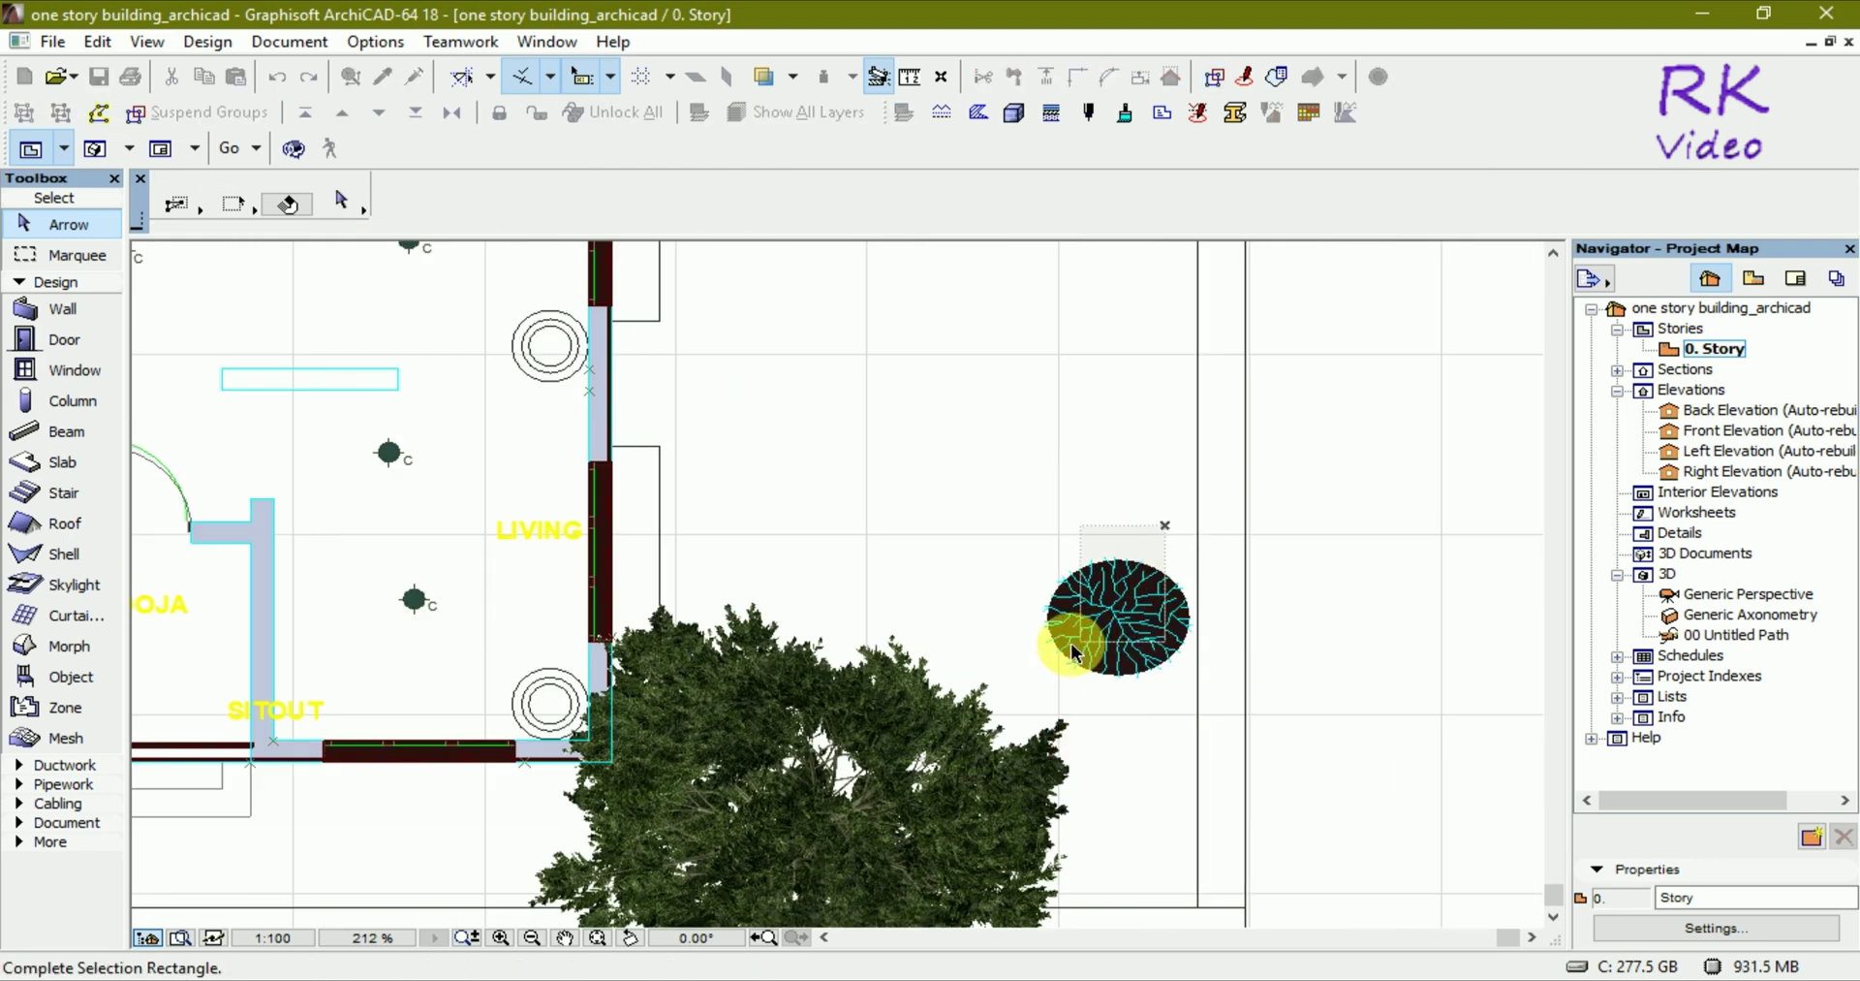
pyautogui.hotkey('ctrl', 'alt', 'd')
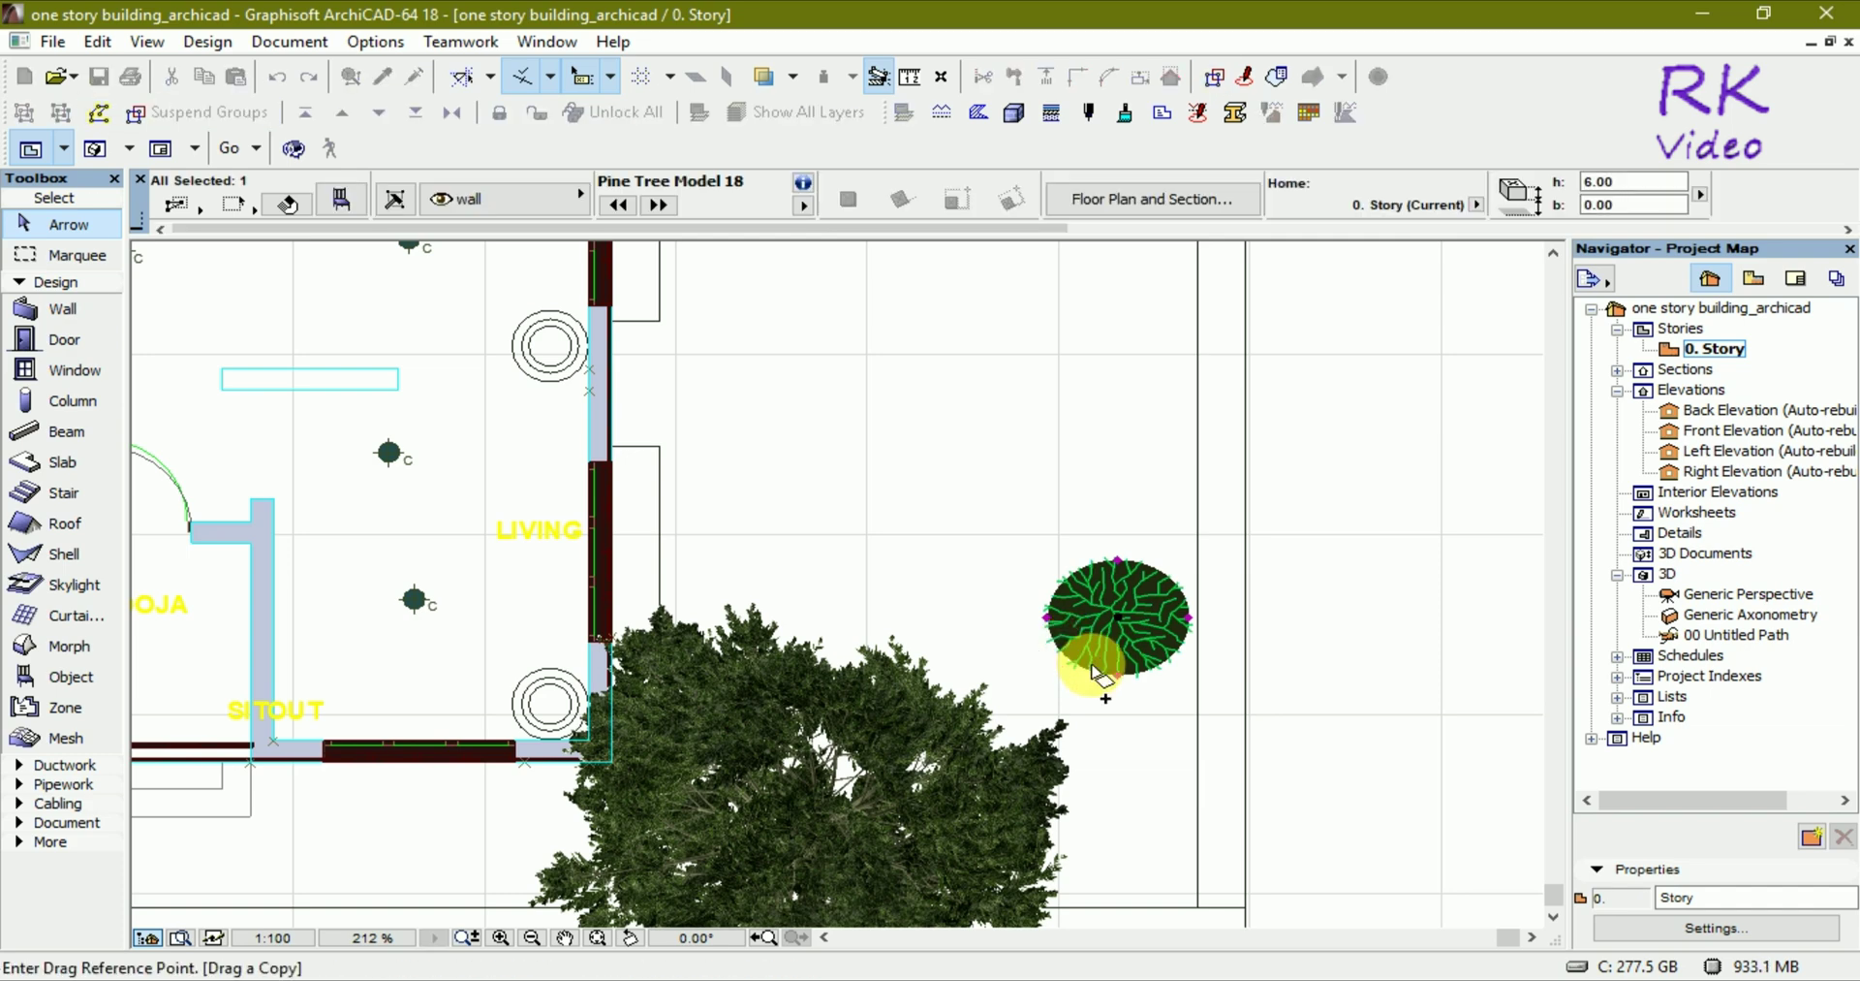
pyautogui.click(1128, 630)
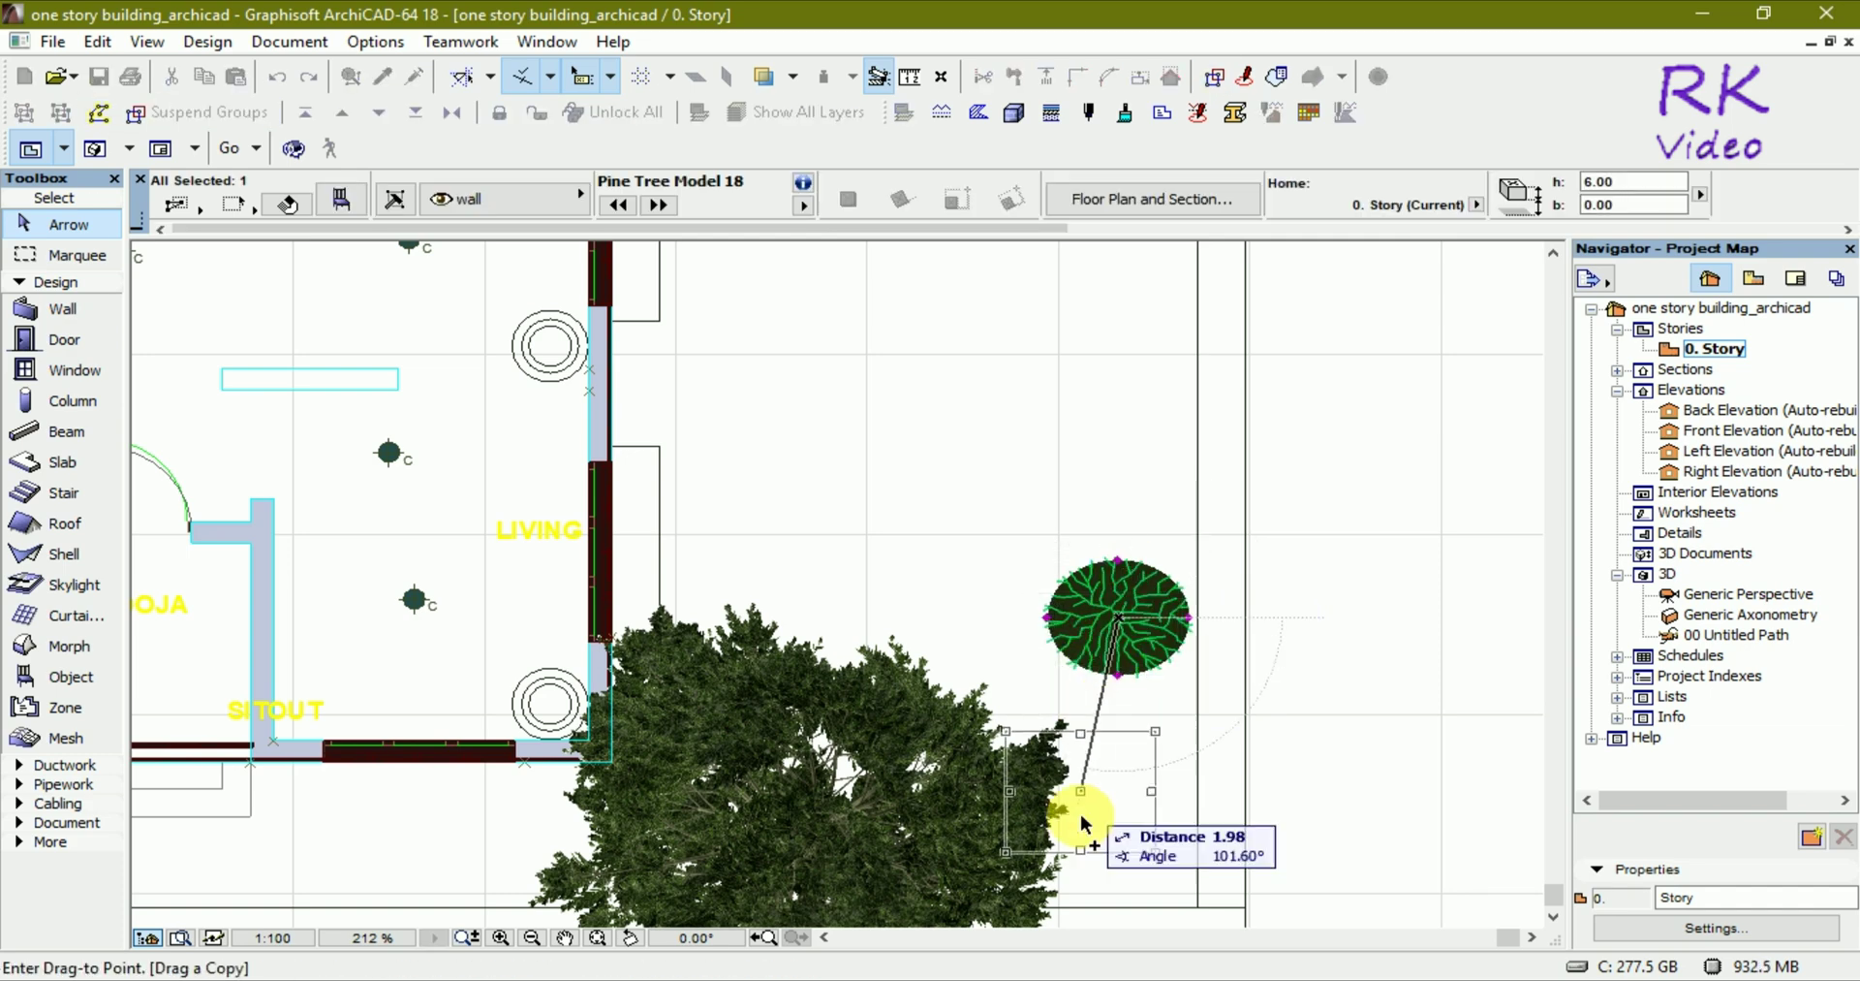
pyautogui.scroll(-5, 1126, 791)
pyautogui.scroll(-4, 1130, 787)
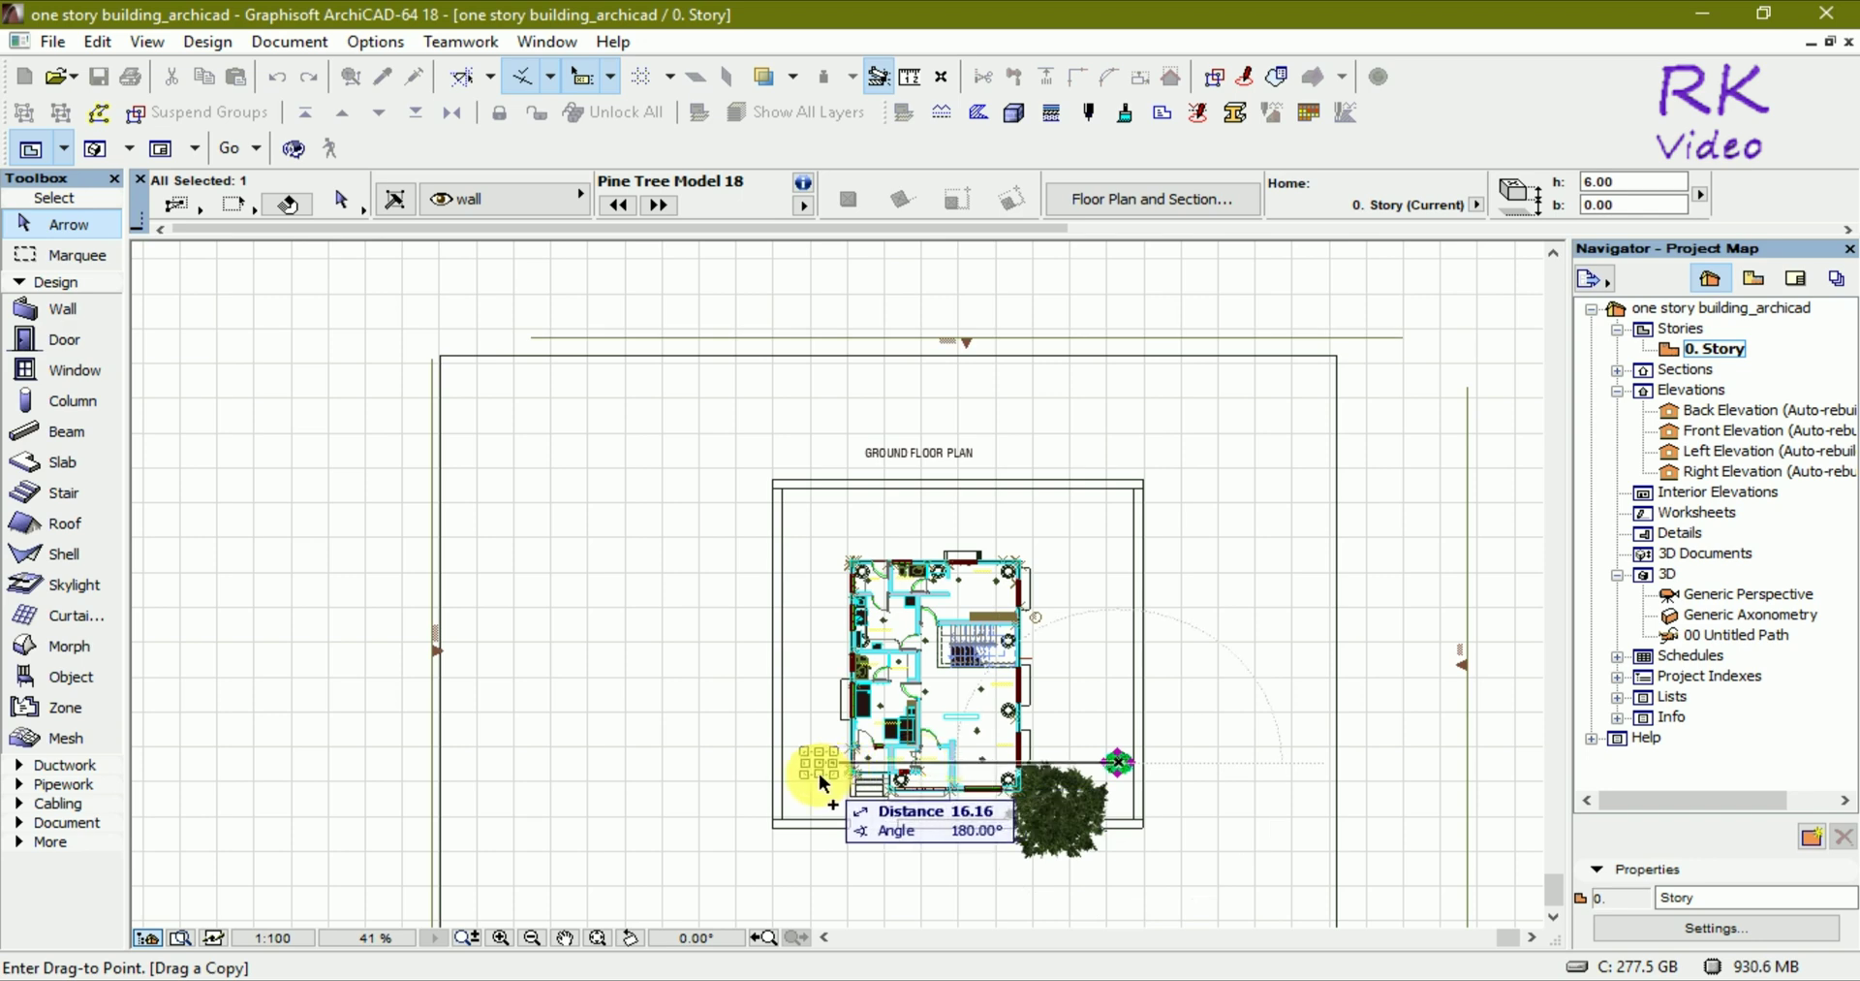
pyautogui.scroll(7, 810, 765)
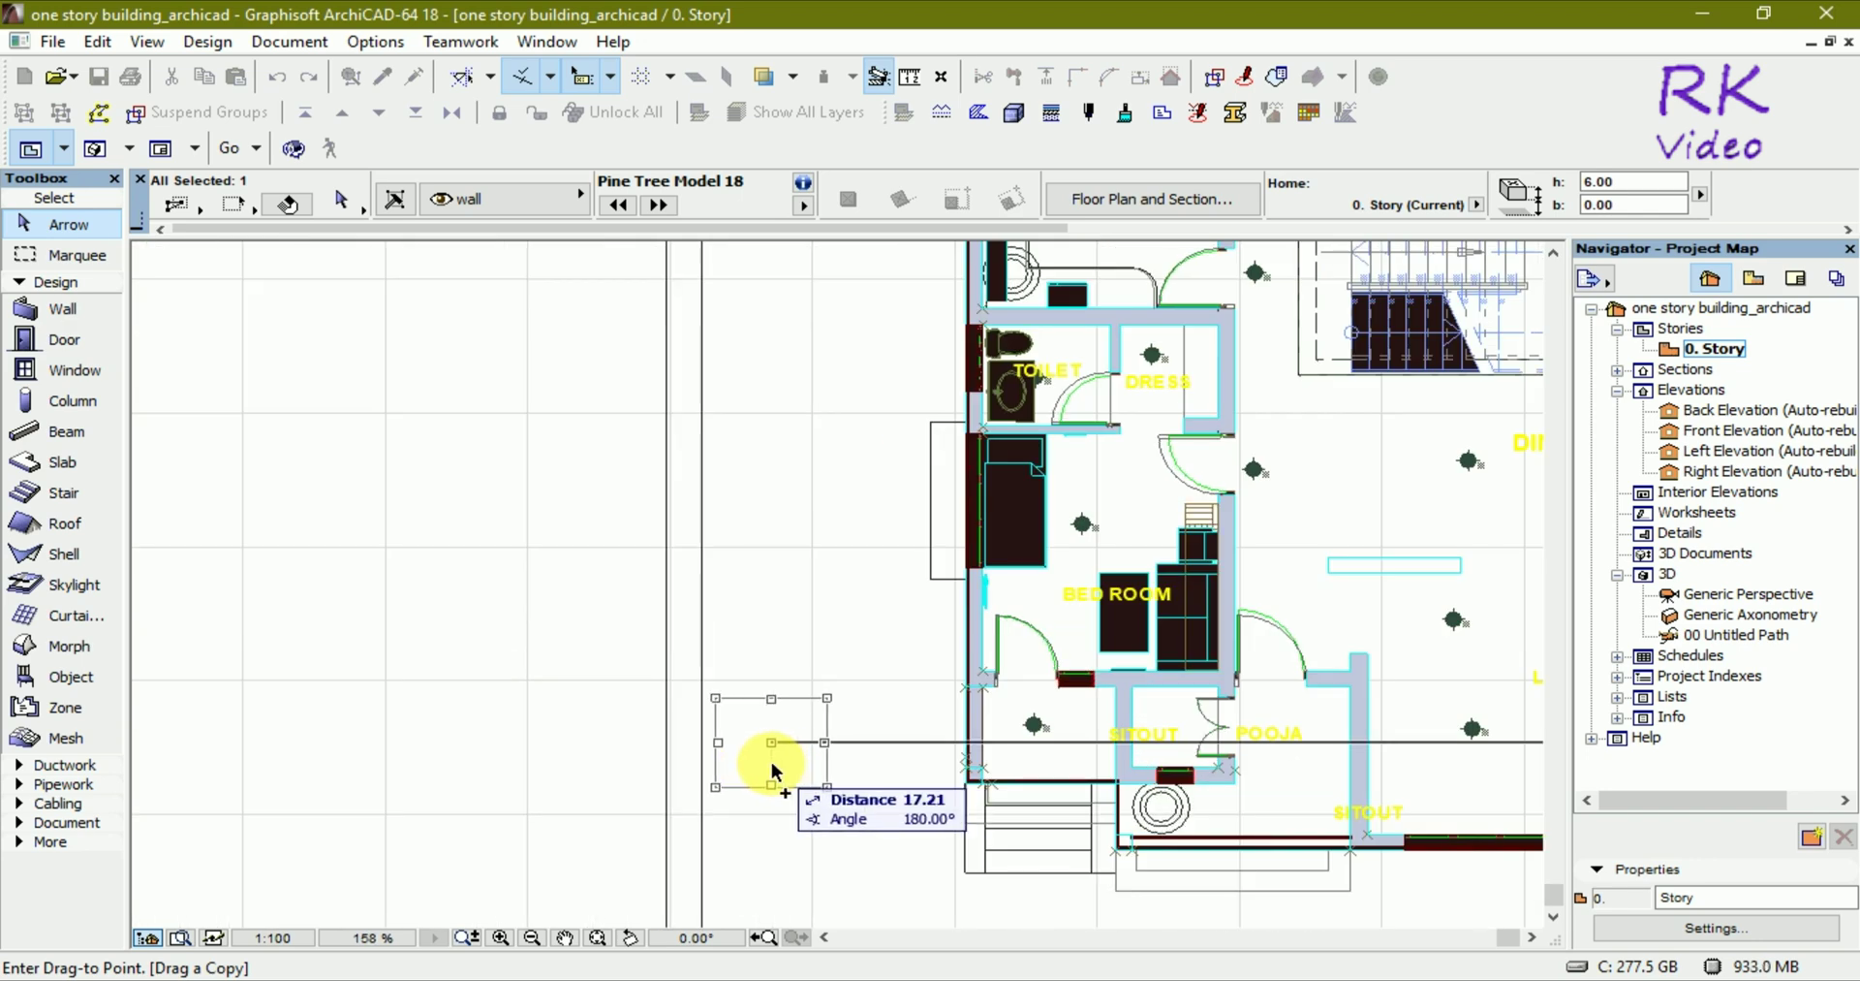
pyautogui.click(771, 766)
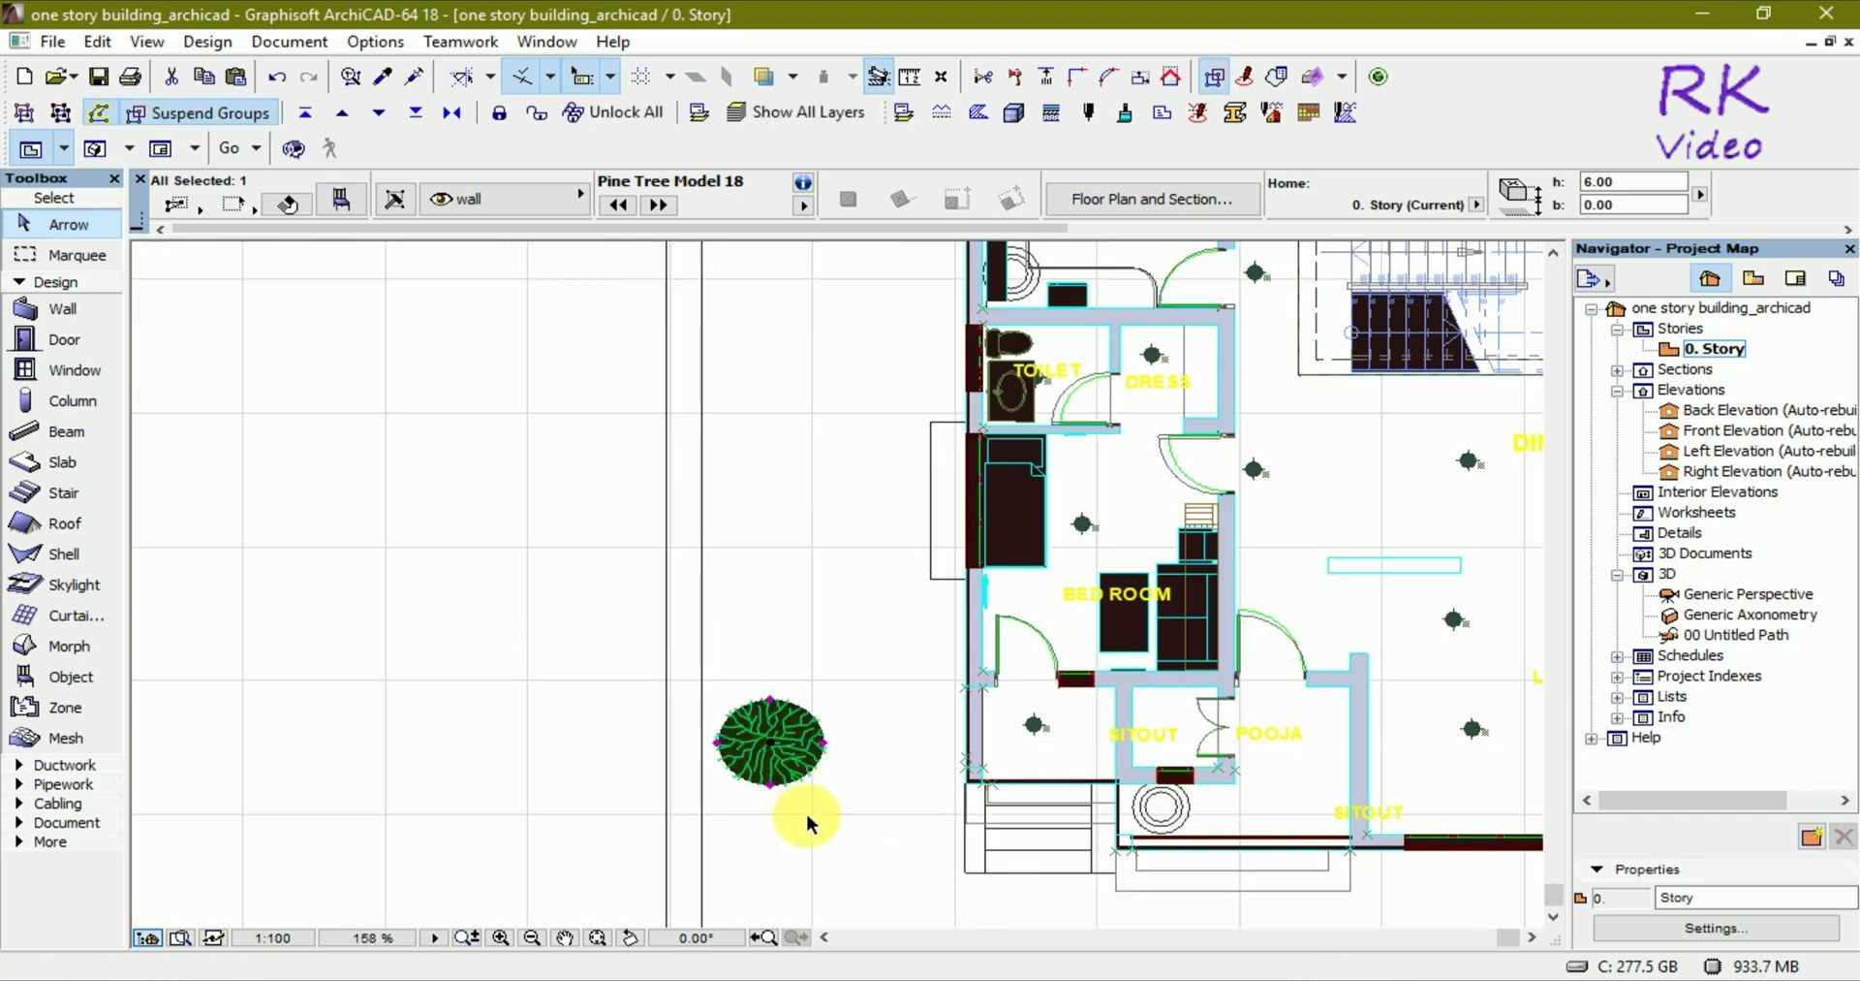
# Step: Drag another copy of the tree up near the plot's top-left corner
pyautogui.hotkey('ctrl', 'shift', 'd')
pyautogui.click(778, 746)
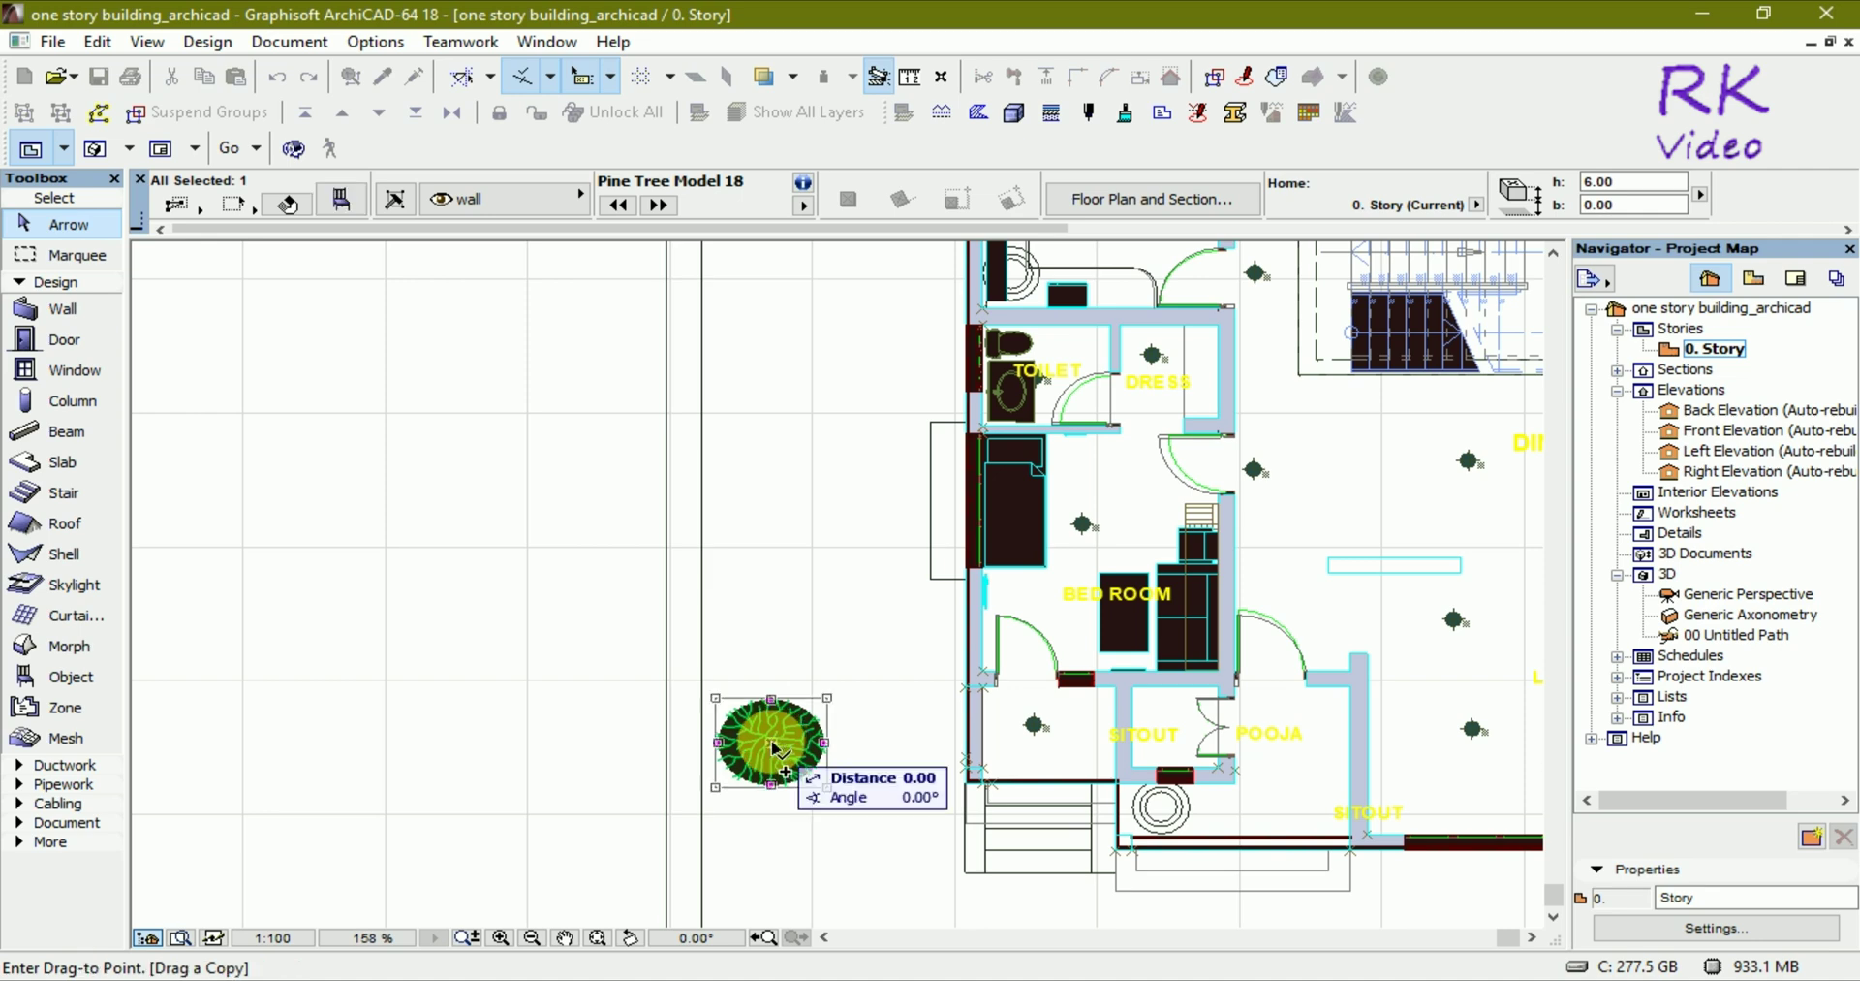
pyautogui.scroll(-7, 771, 809)
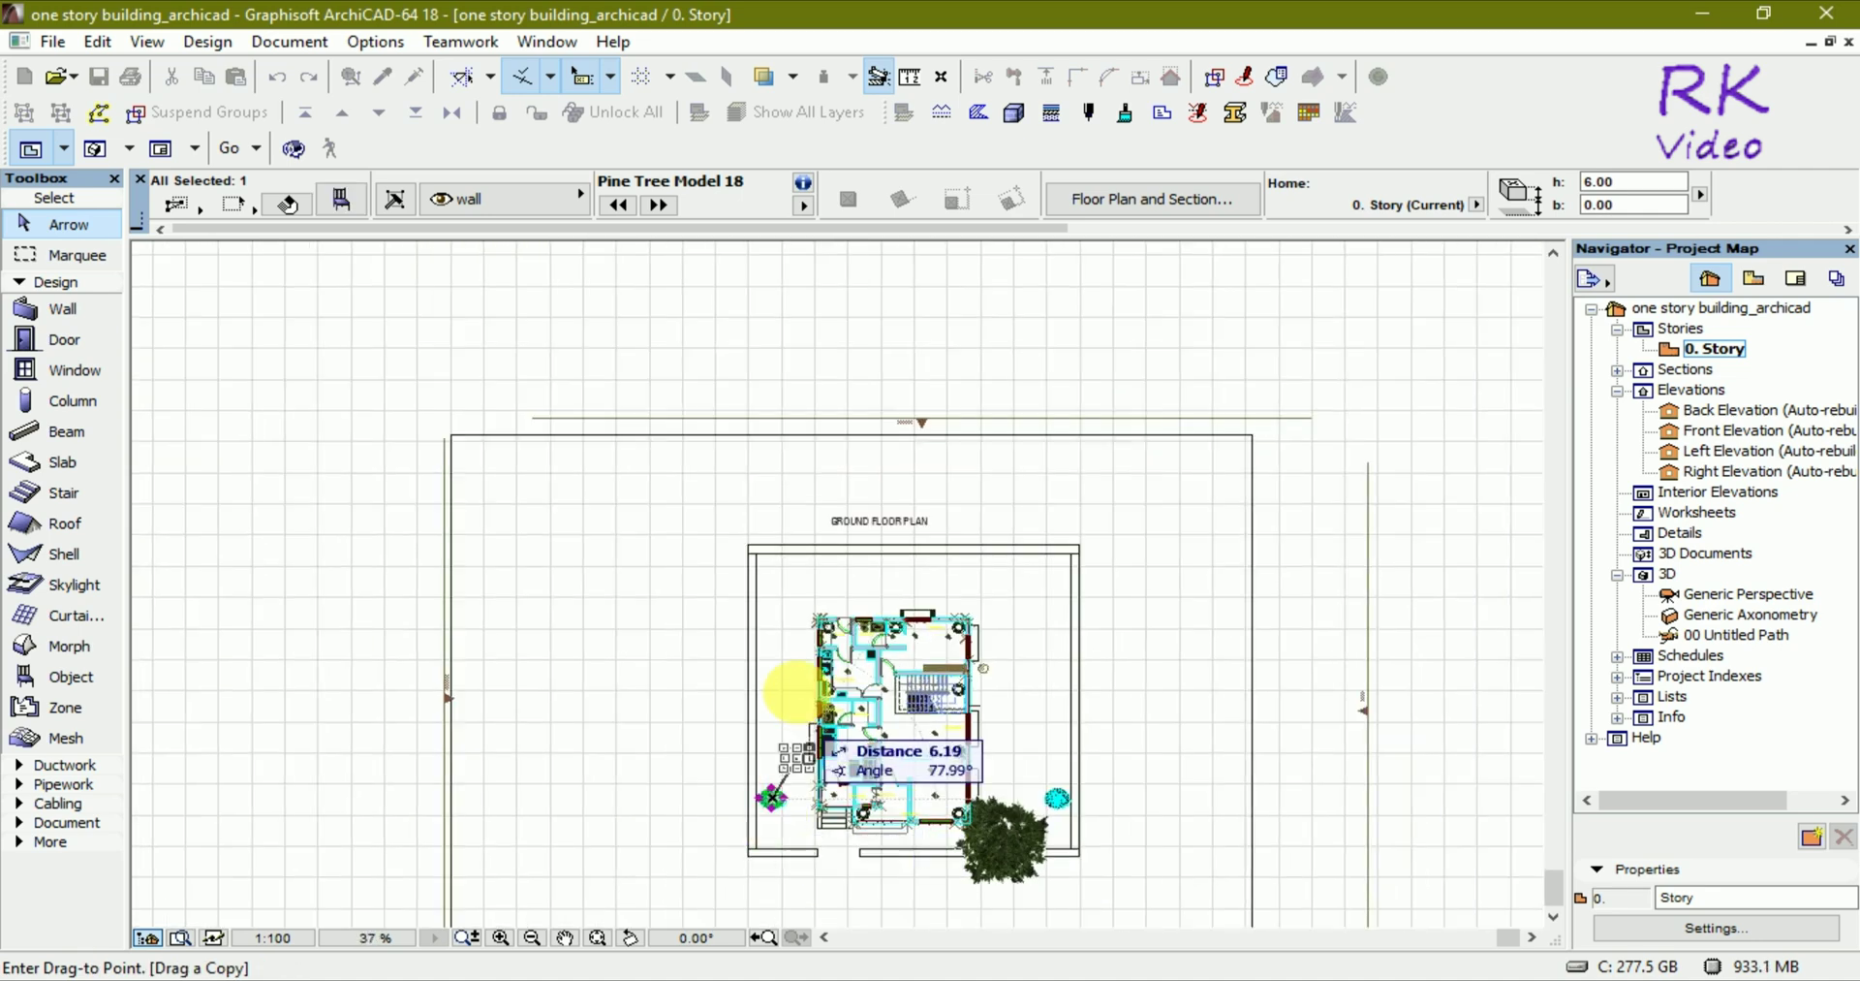
pyautogui.scroll(2, 788, 581)
pyautogui.scroll(4, 788, 581)
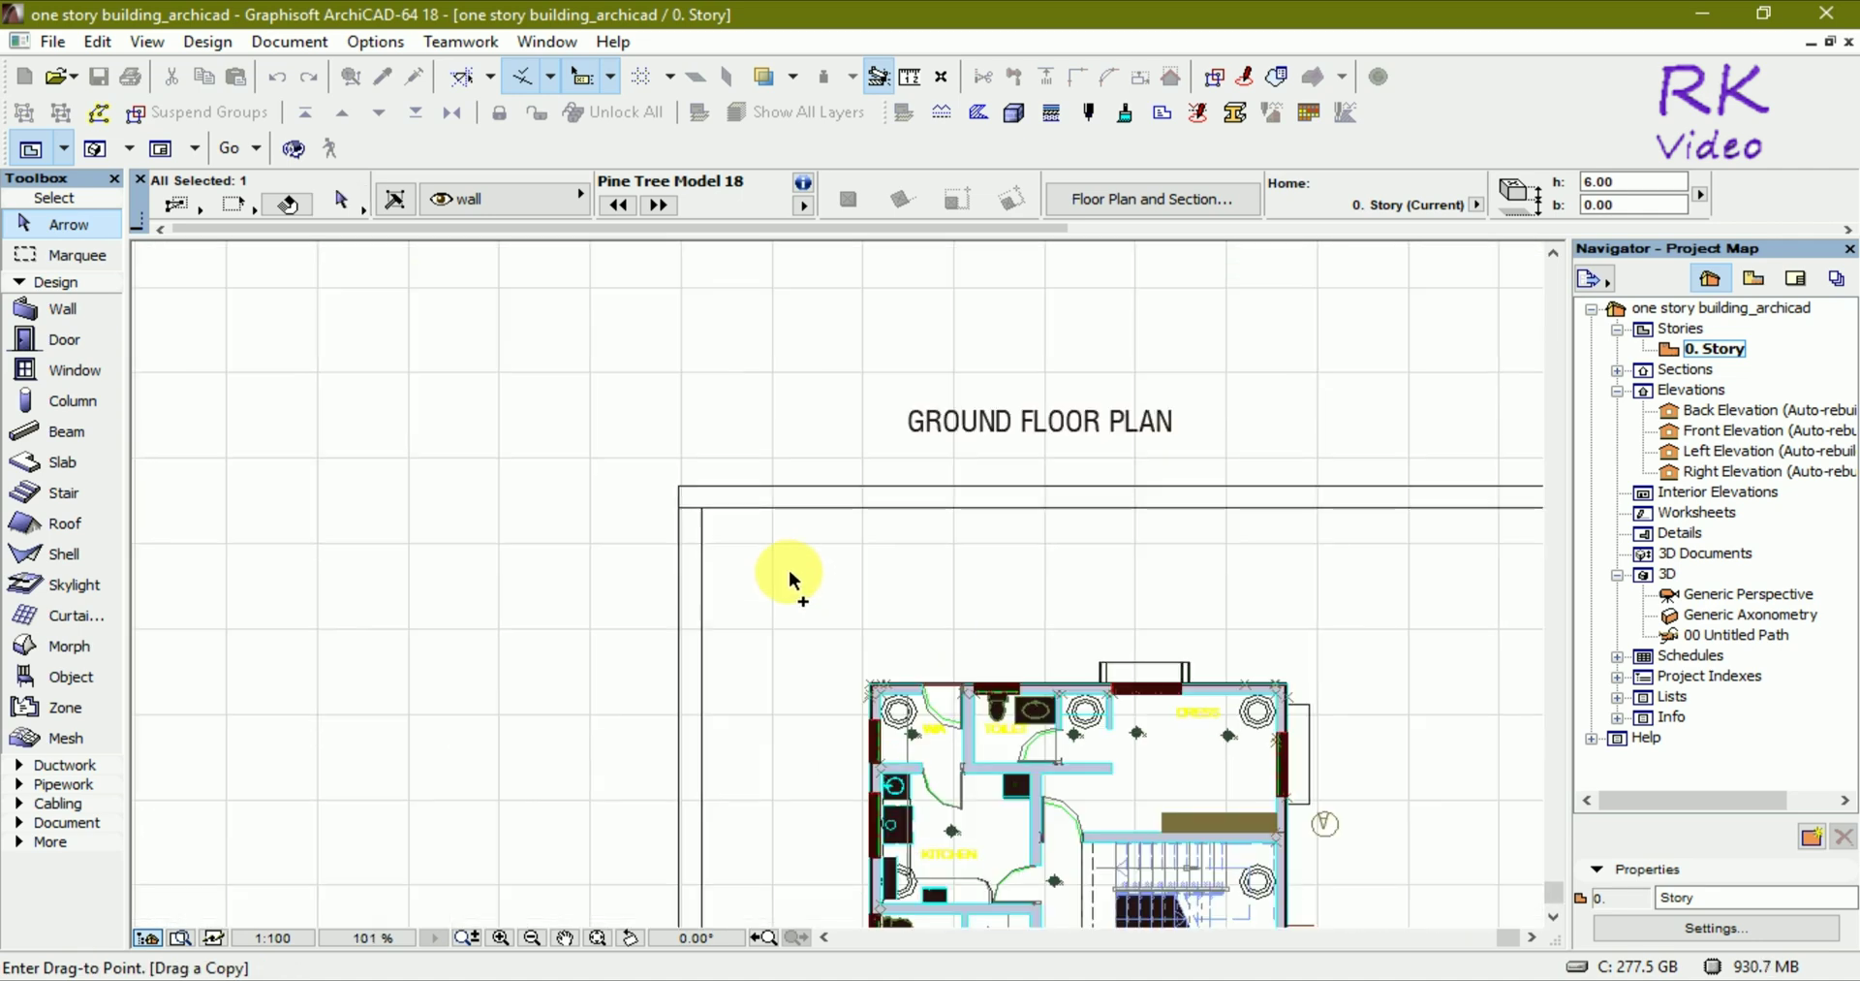
pyautogui.click(790, 564)
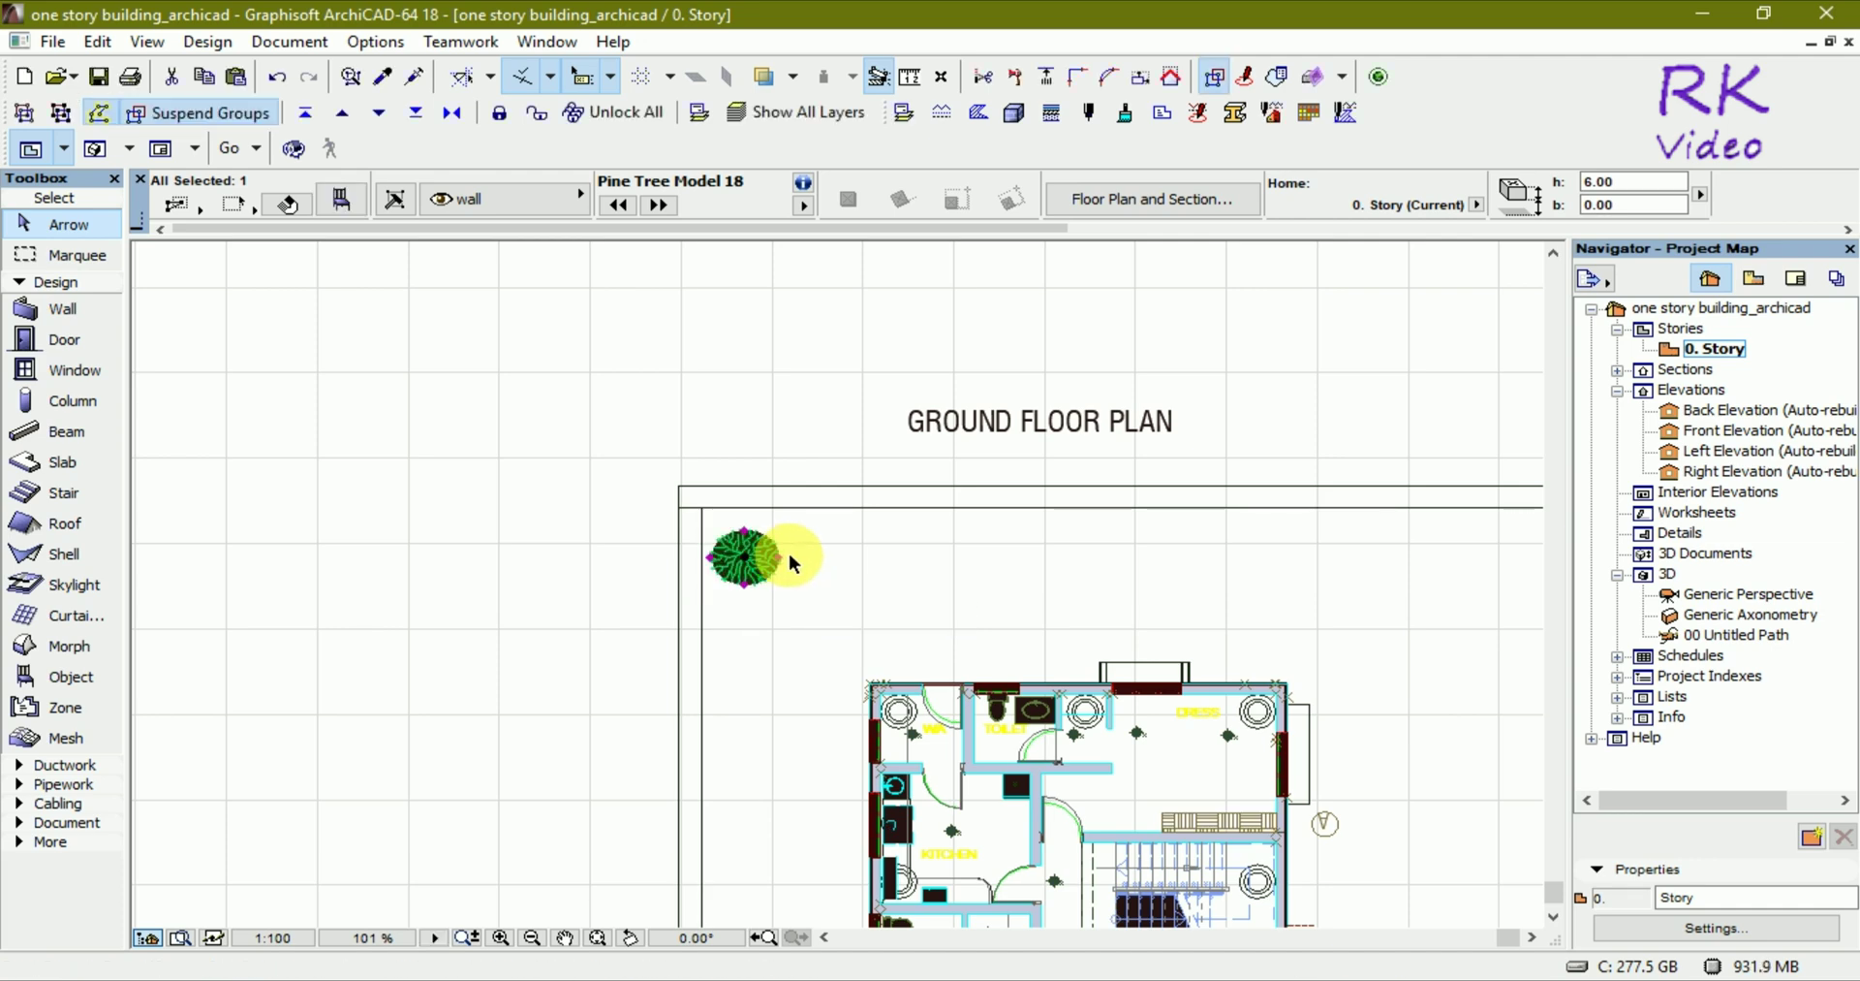
pyautogui.scroll(-6, 794, 552)
pyautogui.scroll(-1, 800, 572)
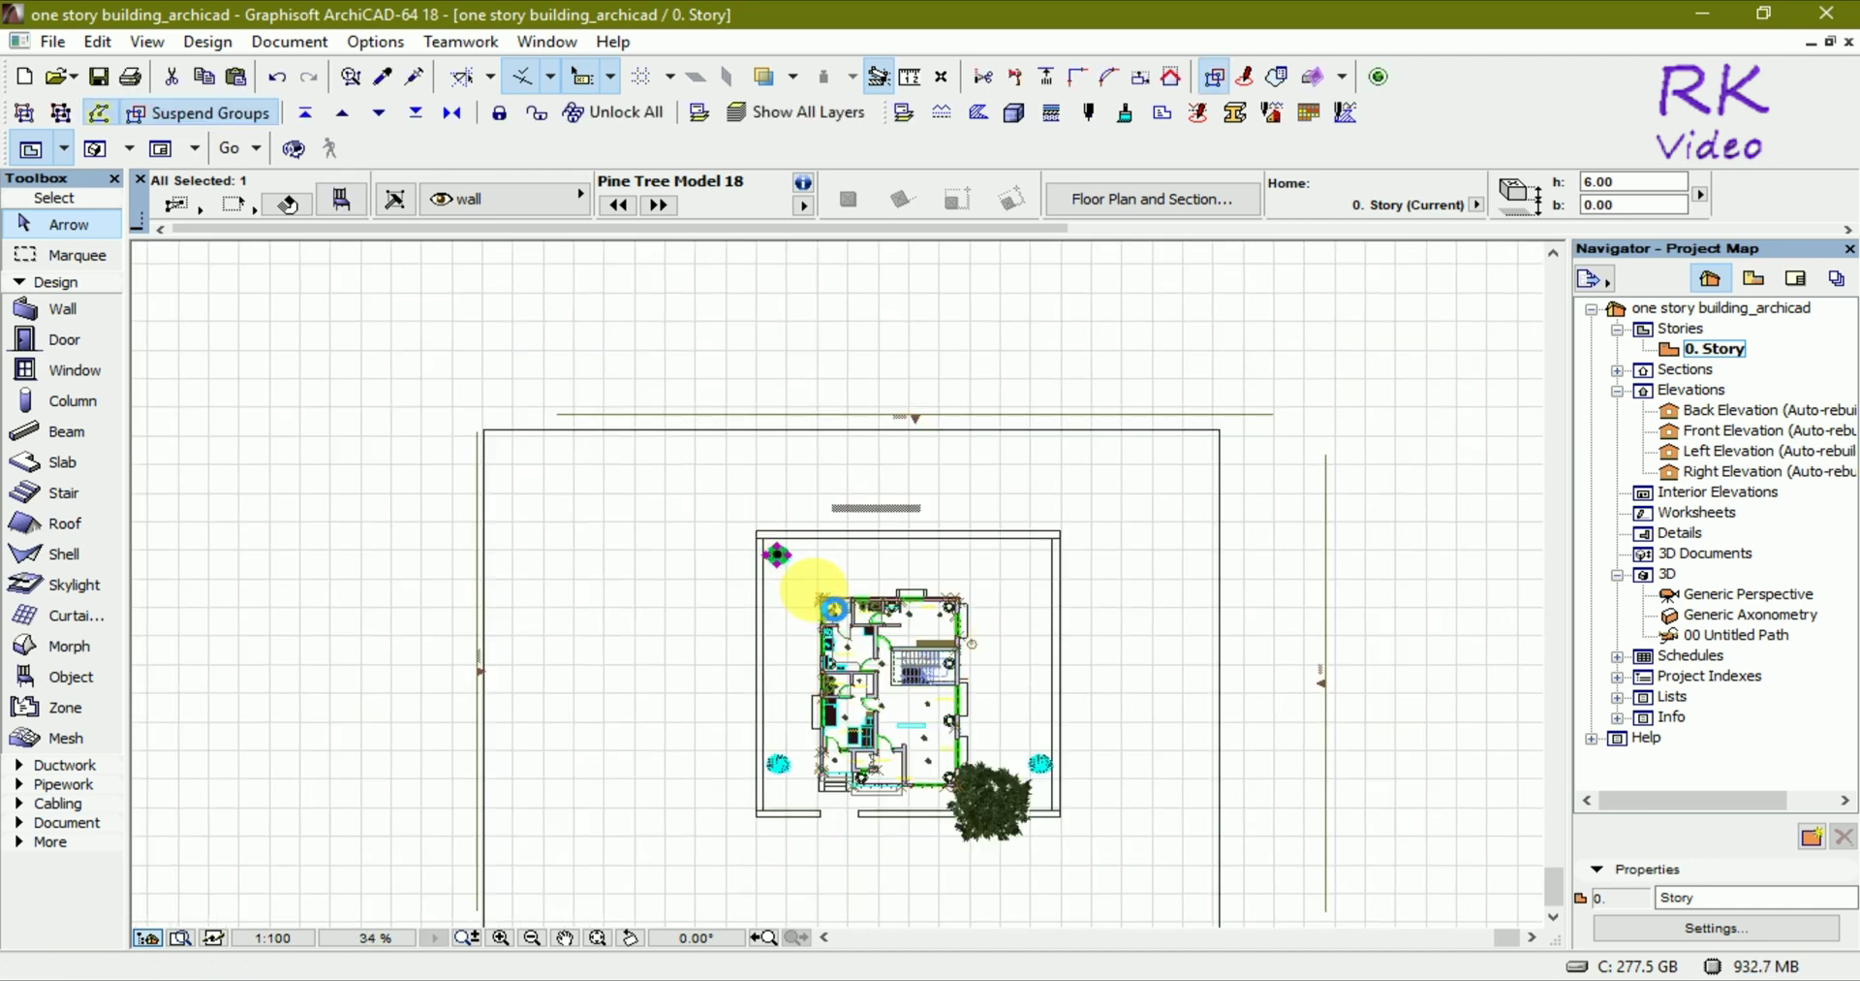
# Step: Copy the tree across to the top-right corner and view the result in 3D perspective
pyautogui.hotkey('ctrl', 'shift', 'd')
pyautogui.scroll(4, 812, 546)
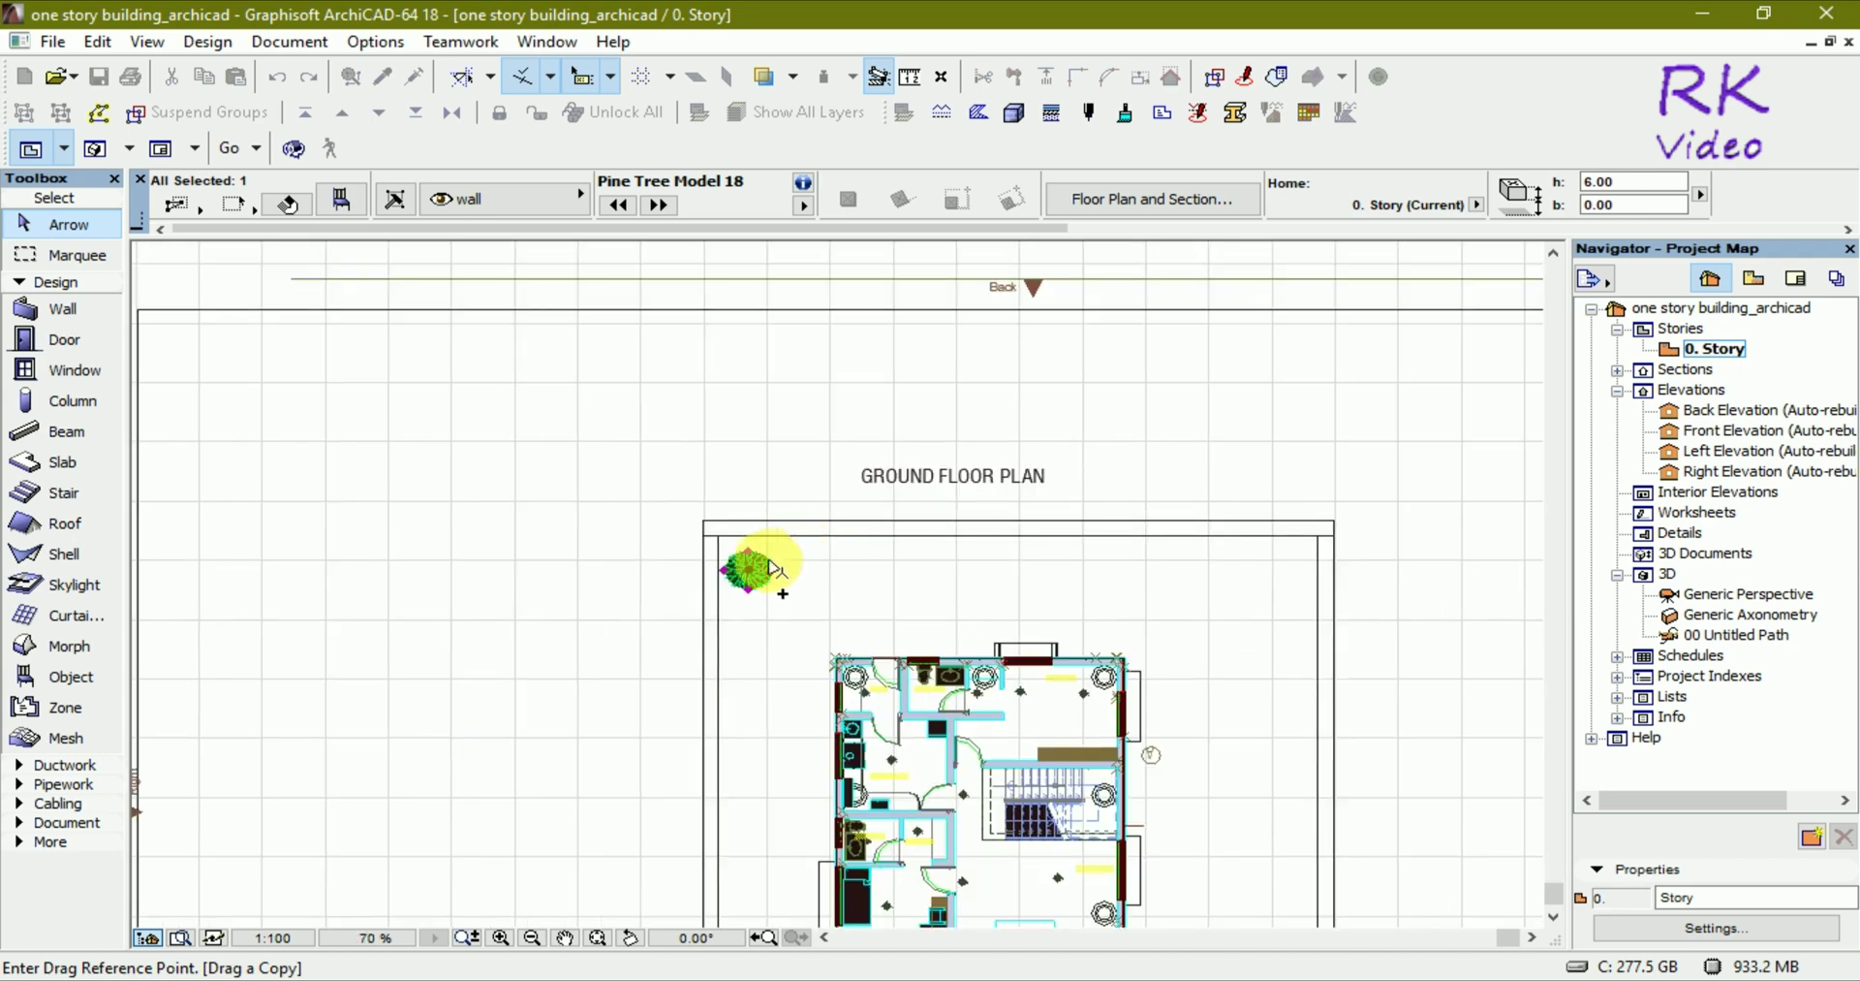
pyautogui.click(752, 572)
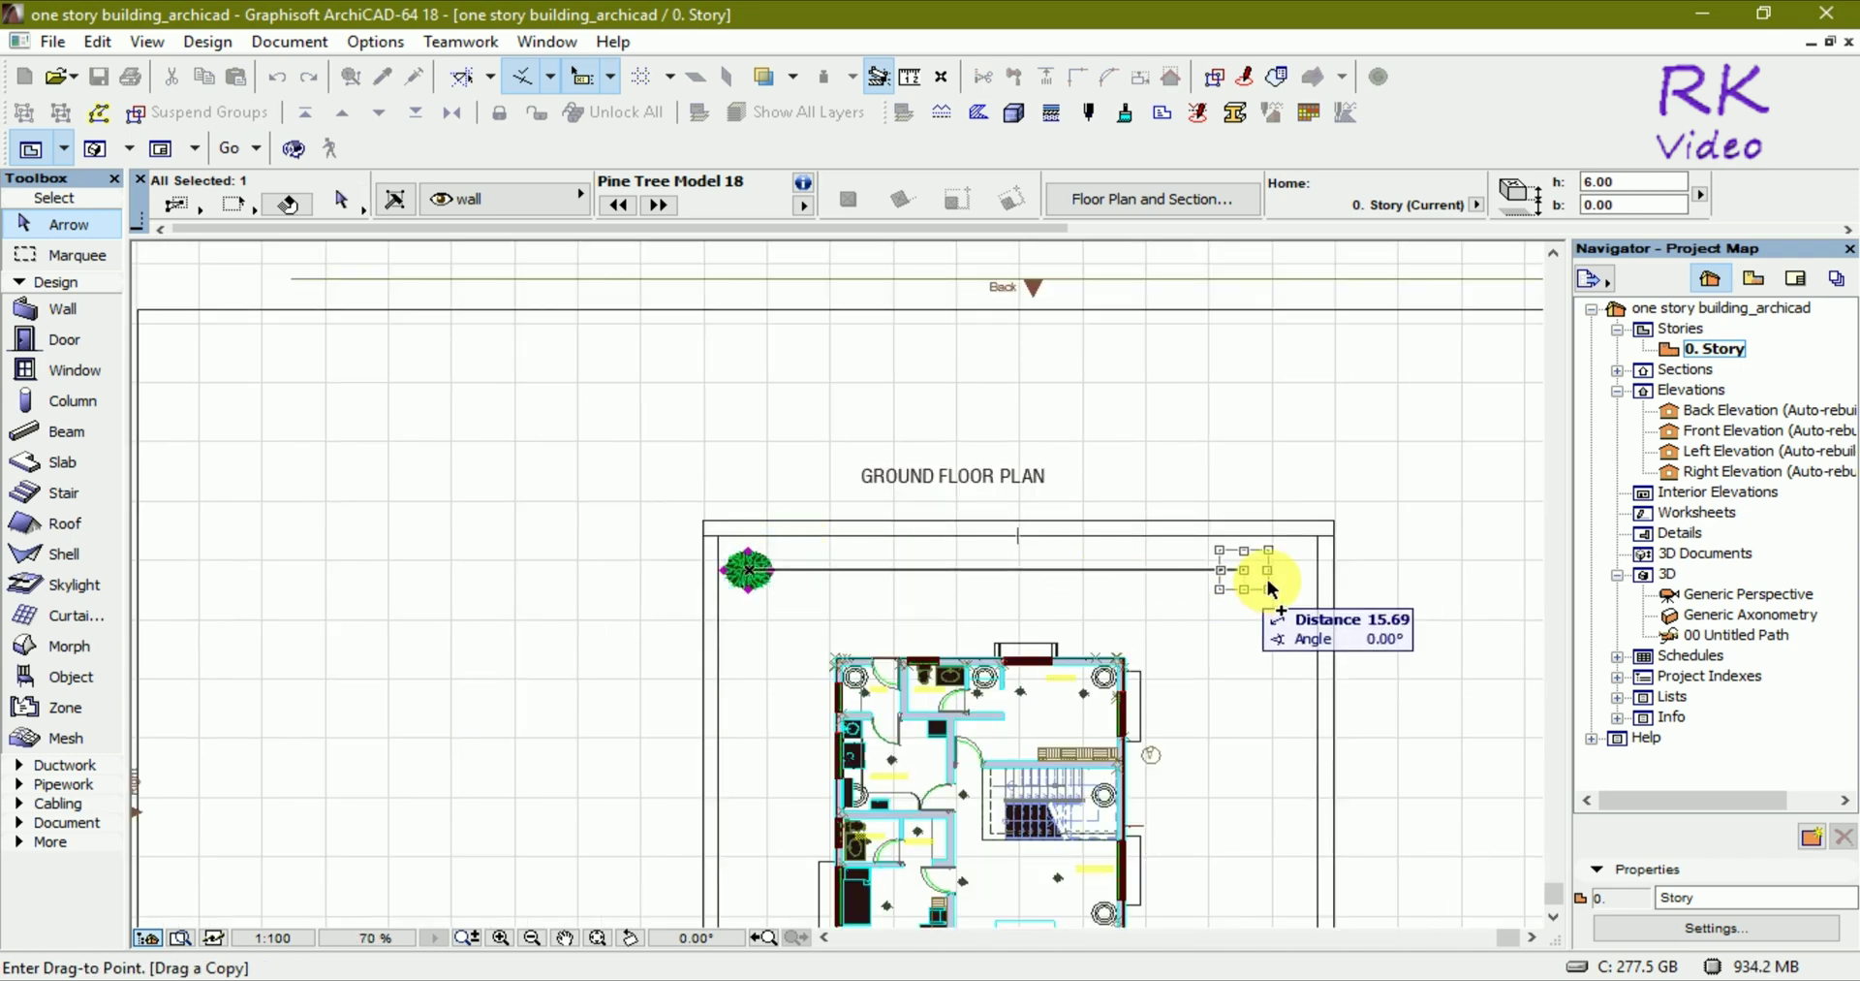
pyautogui.click(1269, 574)
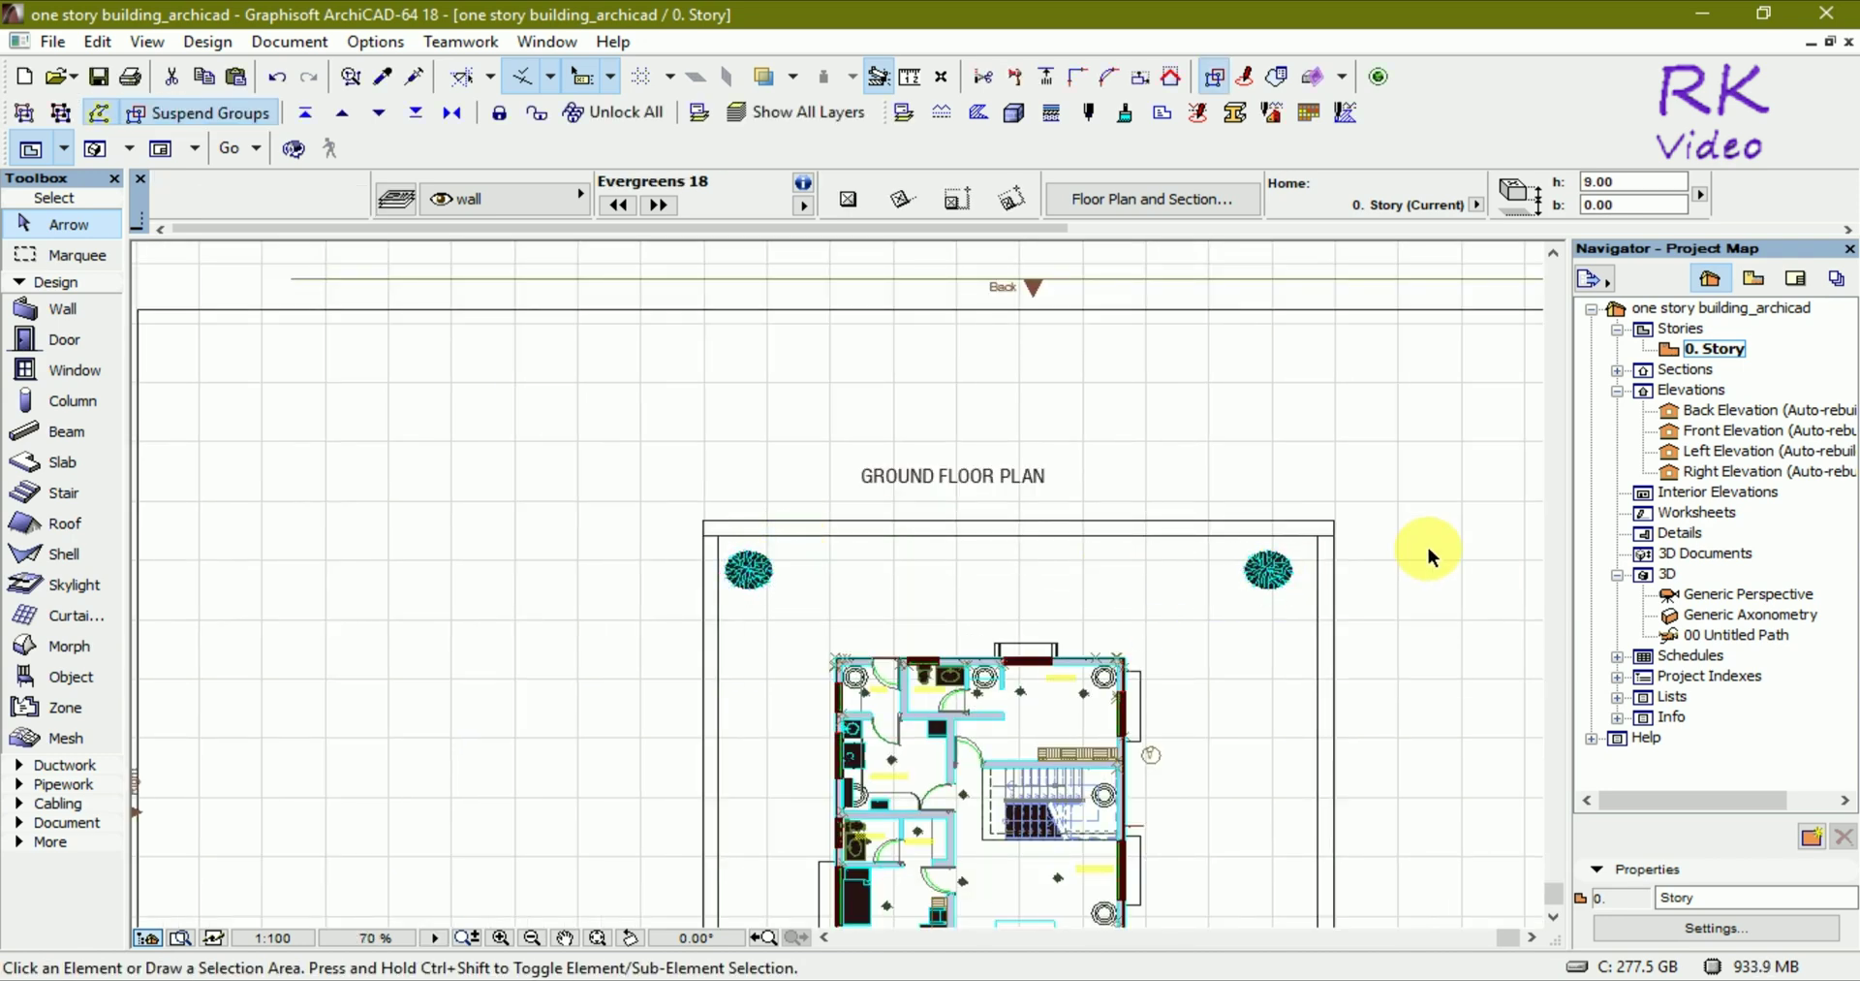
pyautogui.scroll(-5, 1077, 472)
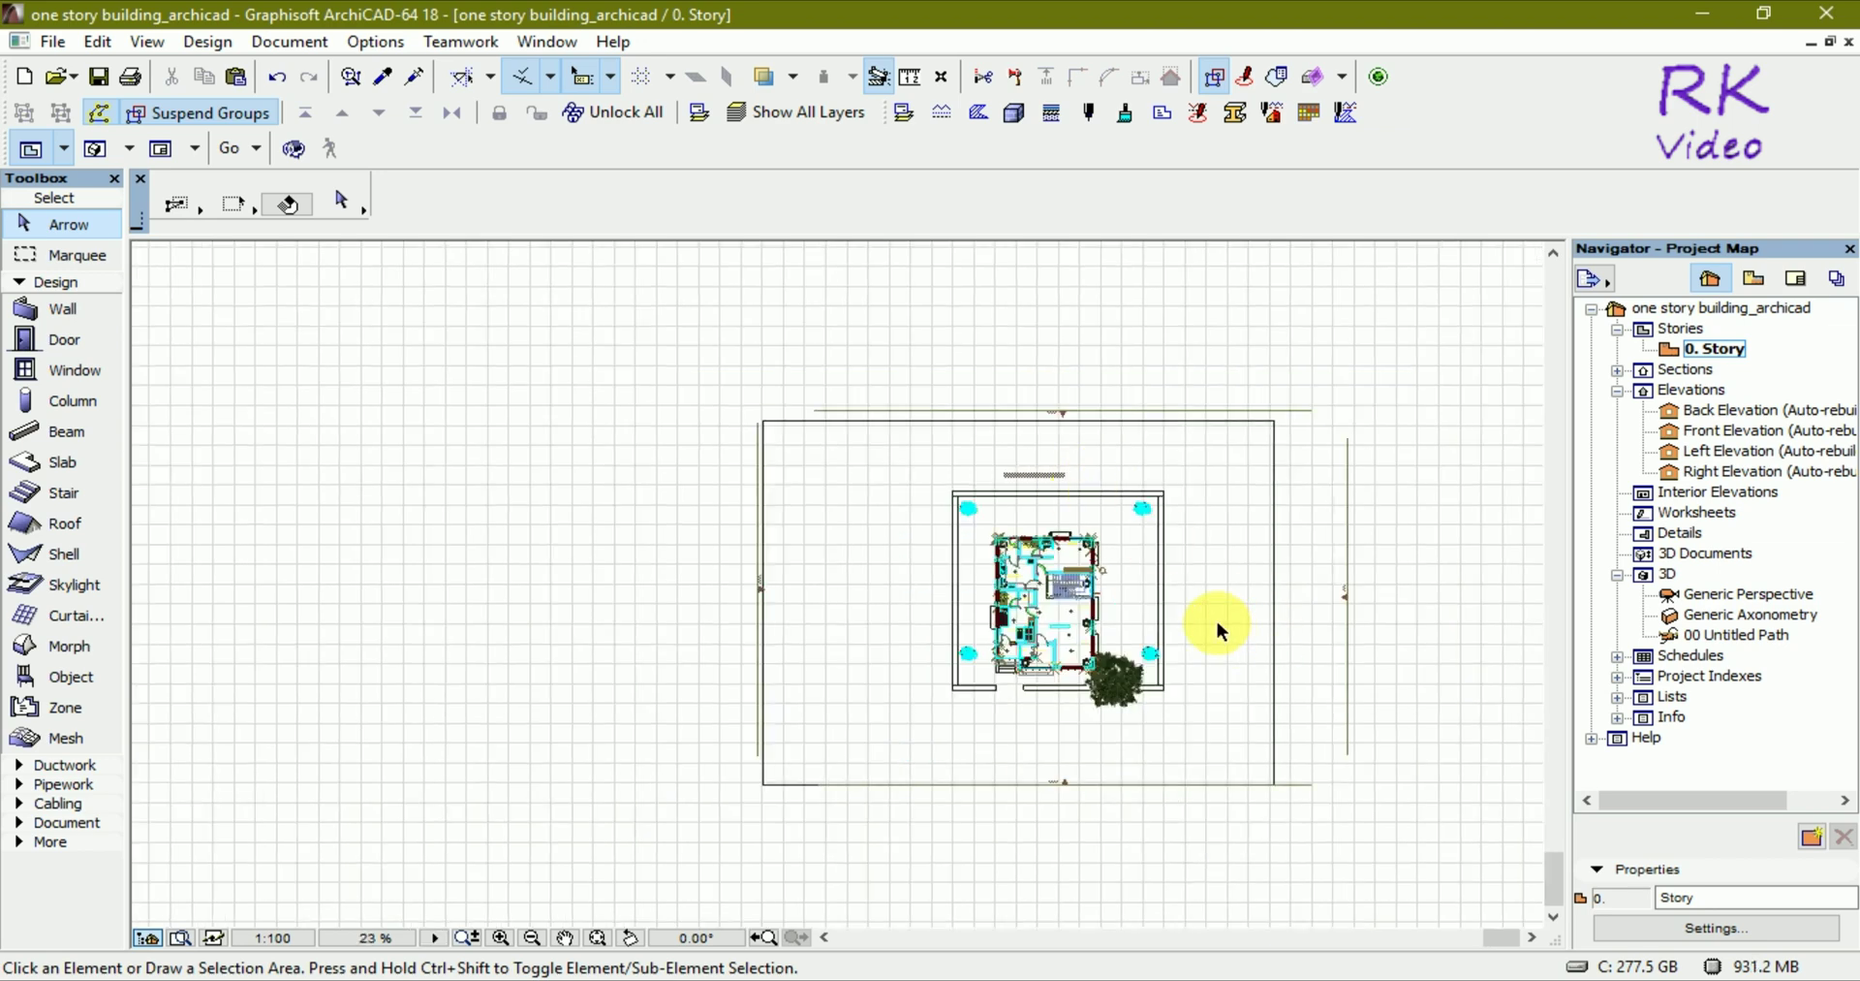
pyautogui.scroll(5, 1219, 628)
pyautogui.scroll(4, 1121, 684)
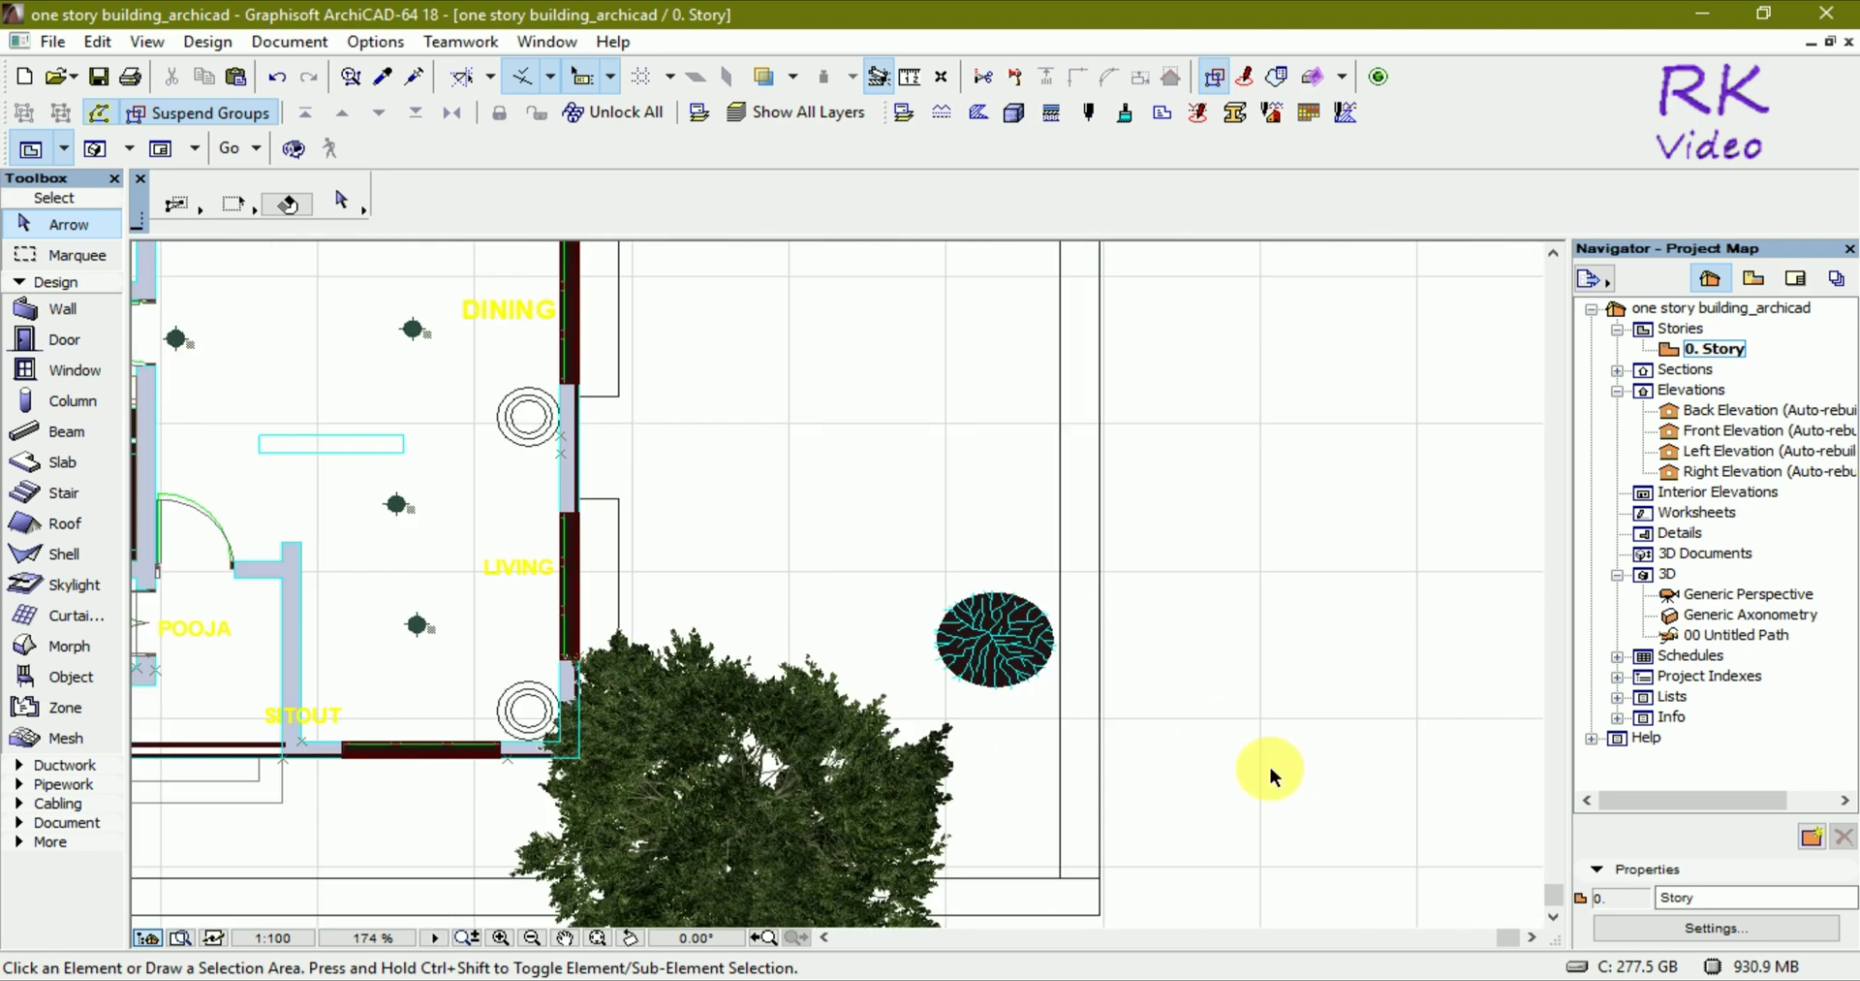
pyautogui.press('F3')
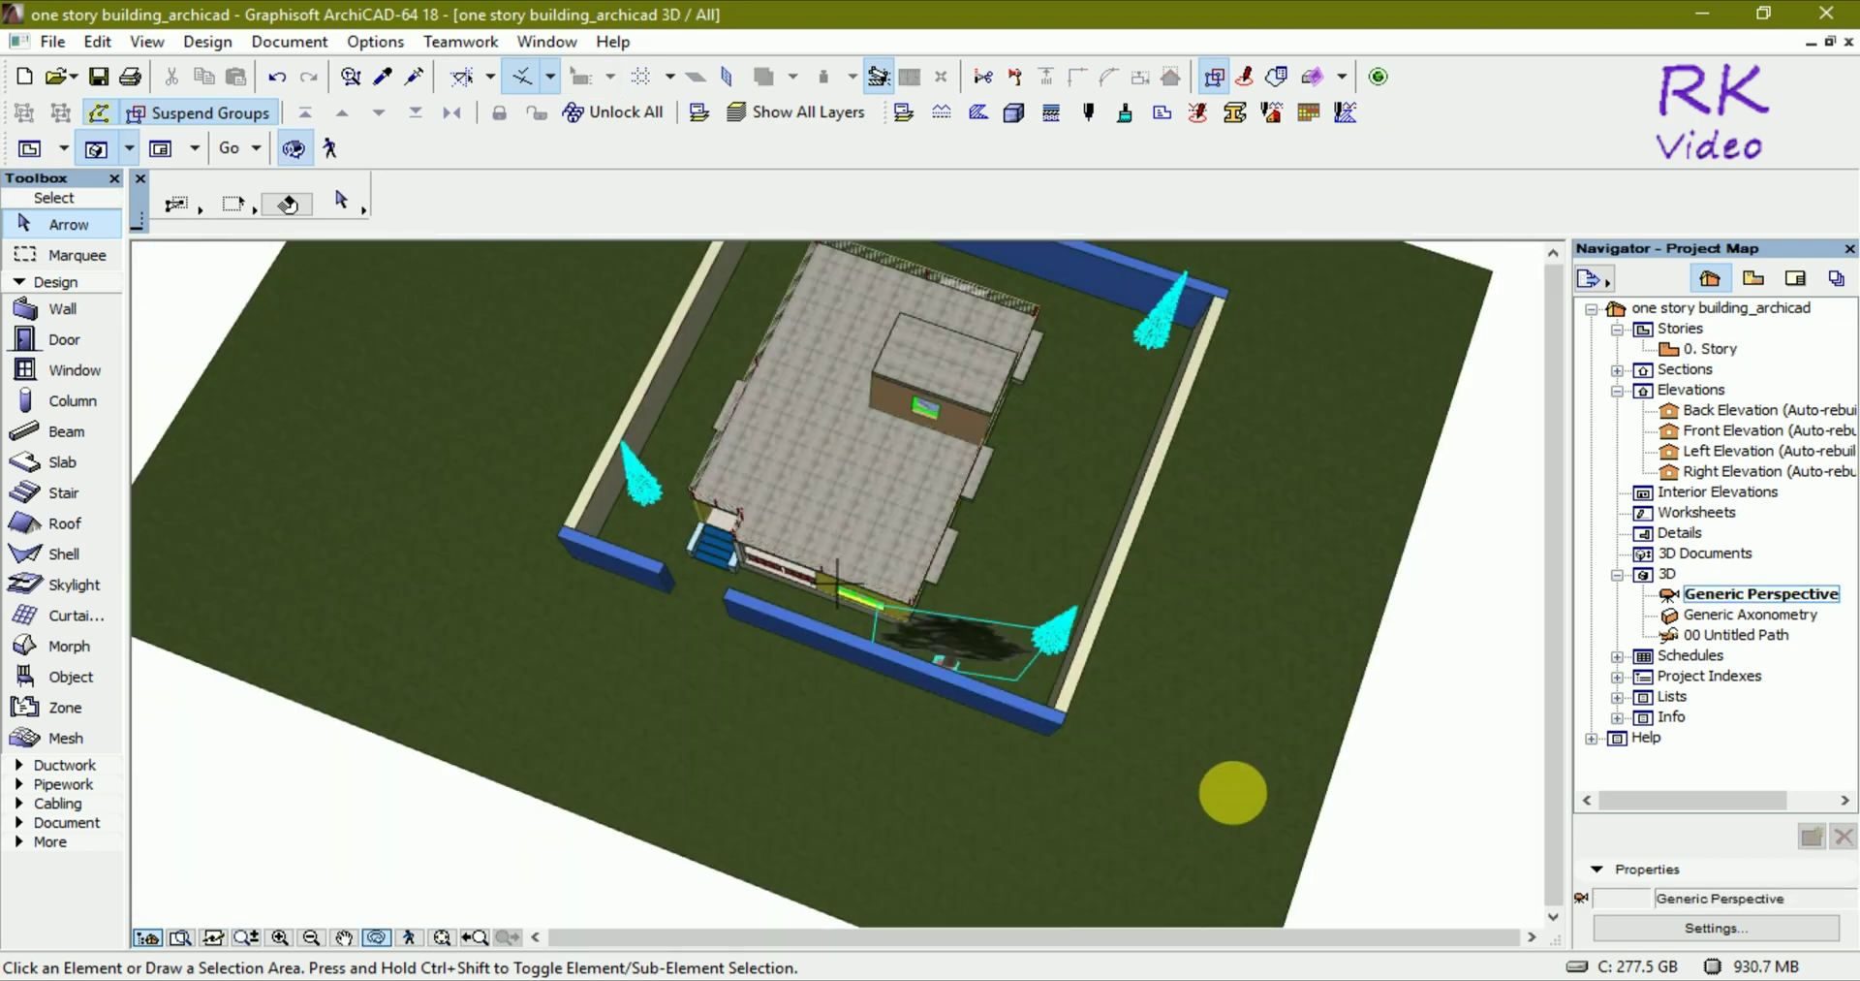
# Step: Orbit to an oblique 3D view of the plot's corner trees, then return to the 0. Story plan
pyautogui.moveTo(1232, 792)
pyautogui.mouseDown()
pyautogui.moveTo(1260, 715)
pyautogui.moveTo(1080, 752)
pyautogui.moveTo(723, 743)
pyautogui.moveTo(969, 797)
pyautogui.moveTo(1143, 798)
pyautogui.mouseUp()
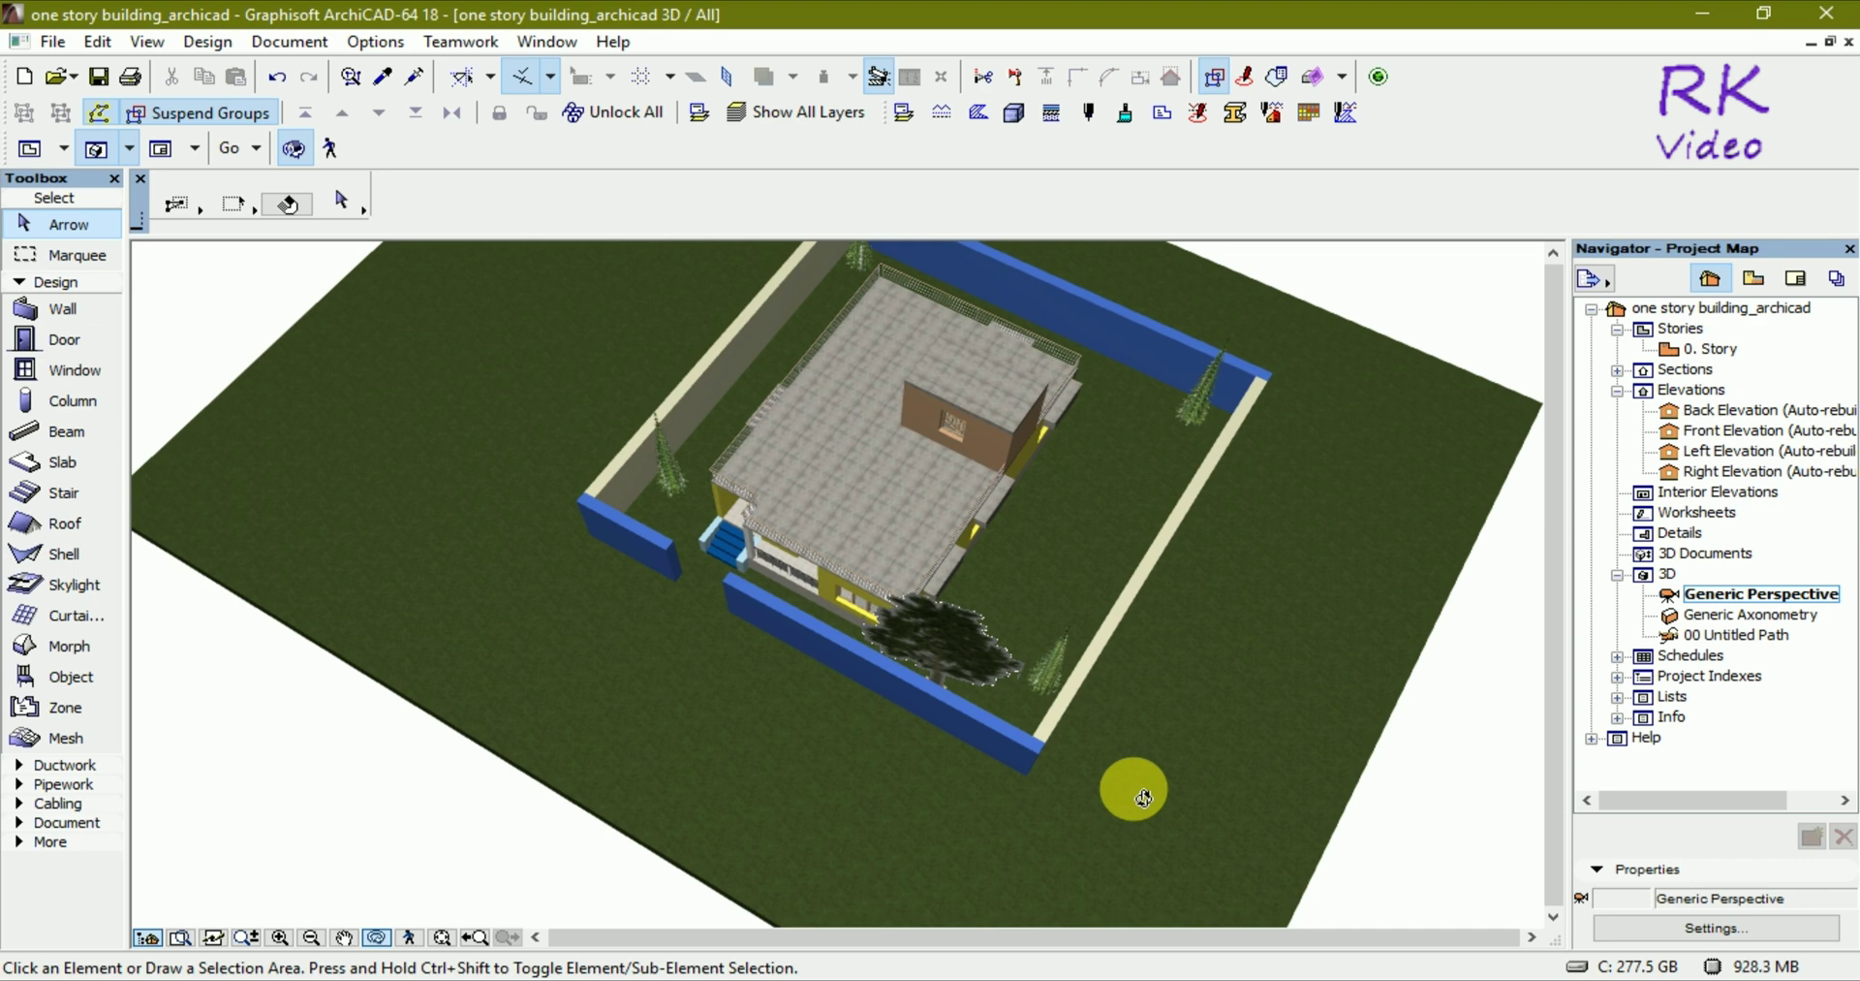
pyautogui.press('F2')
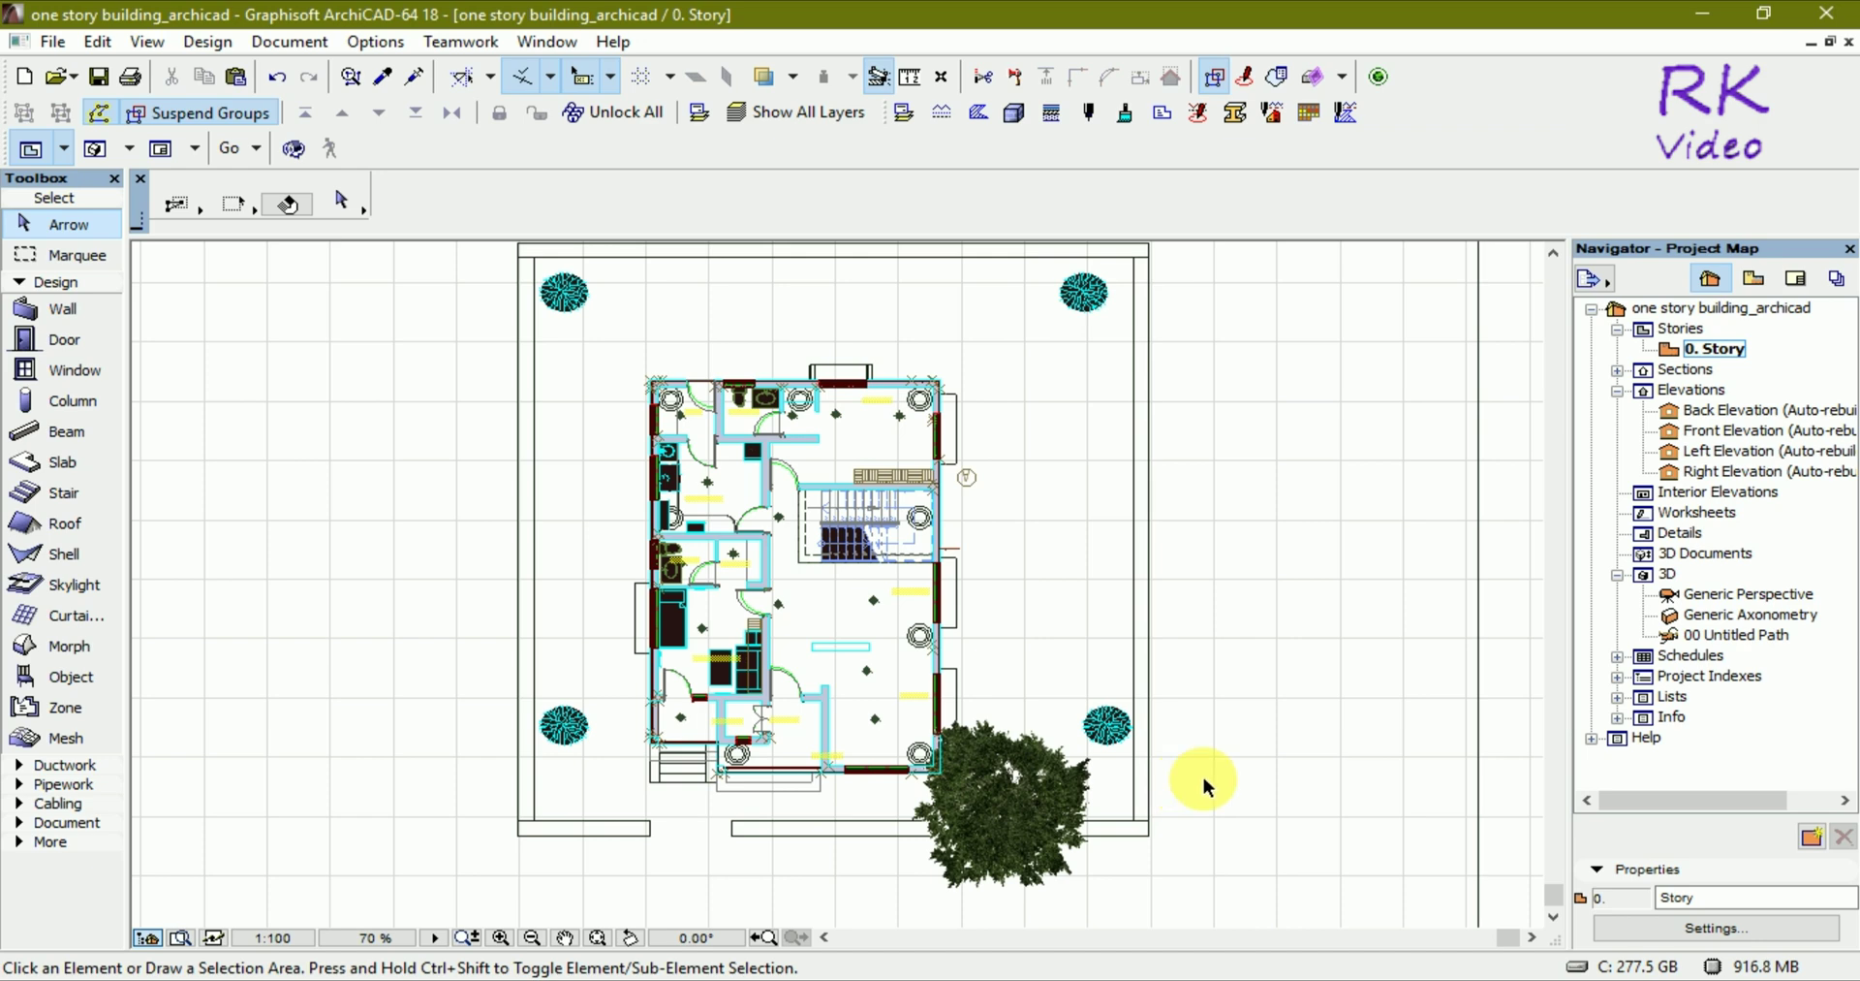
# Step: Choose Grass Model 18 (0.30 × 0.30, 0.15 high) from Garden 18 as the default object
pyautogui.click(64, 677)
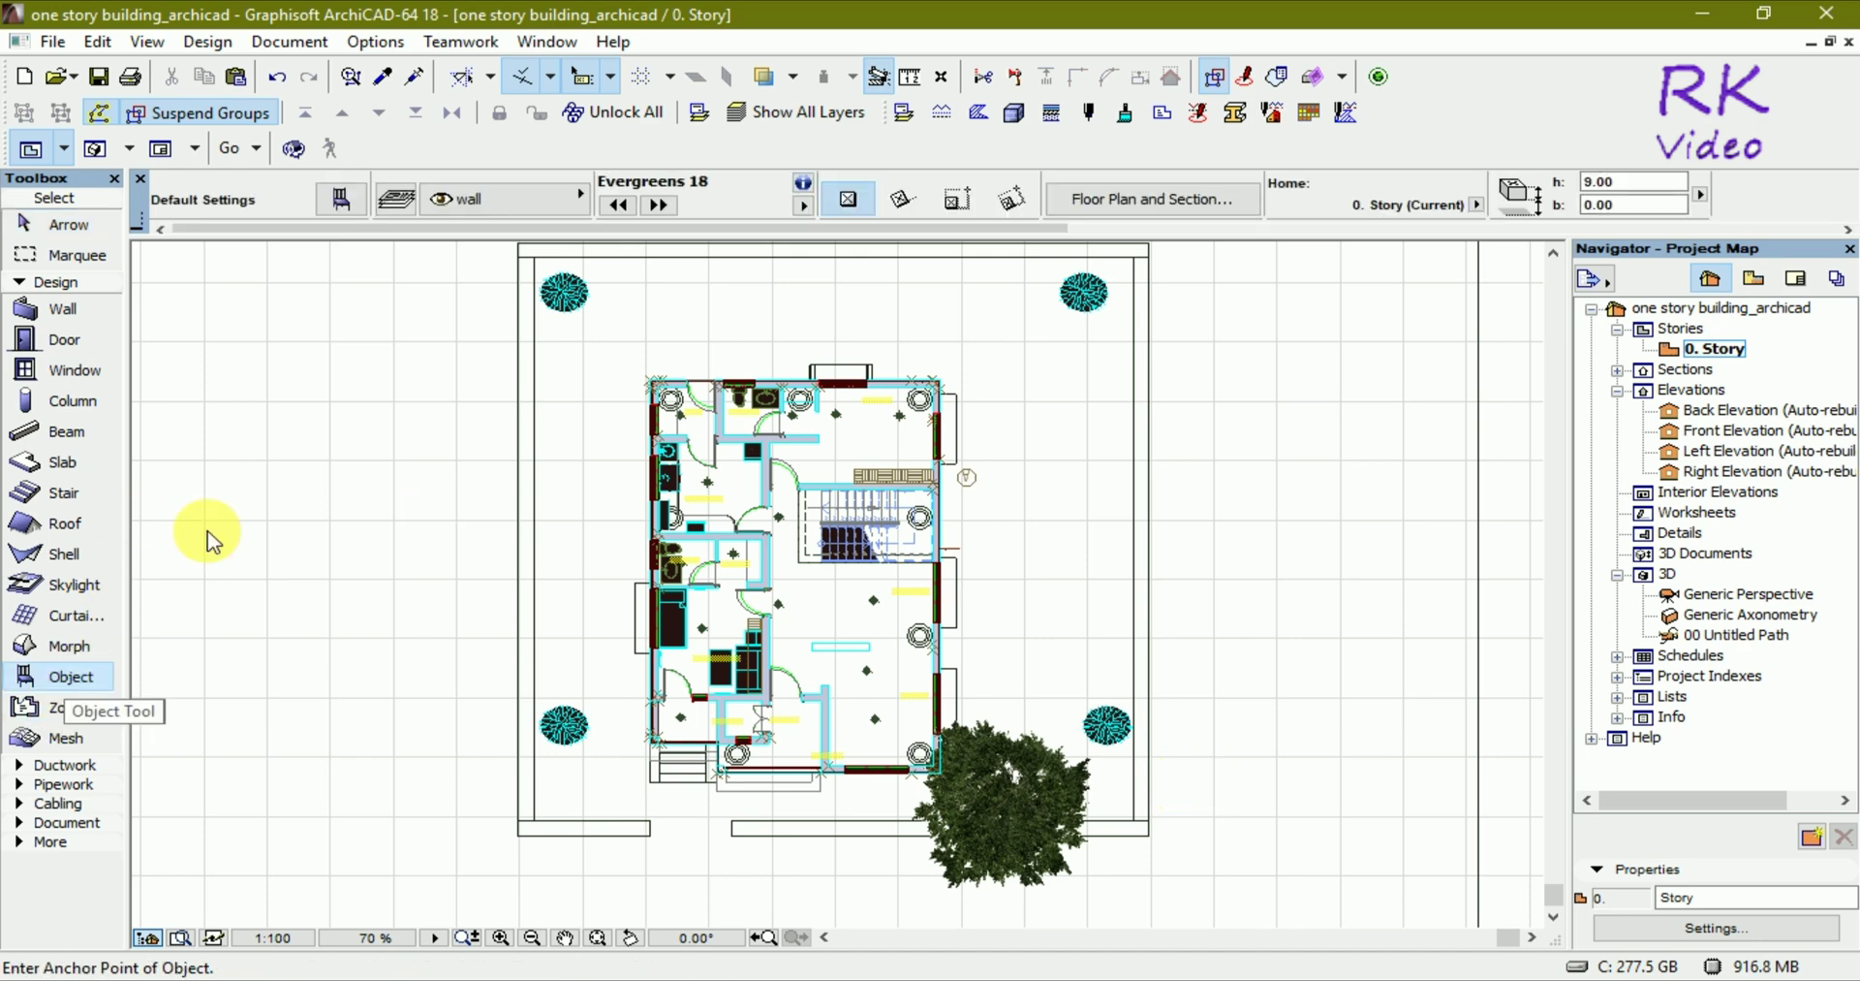
pyautogui.click(341, 201)
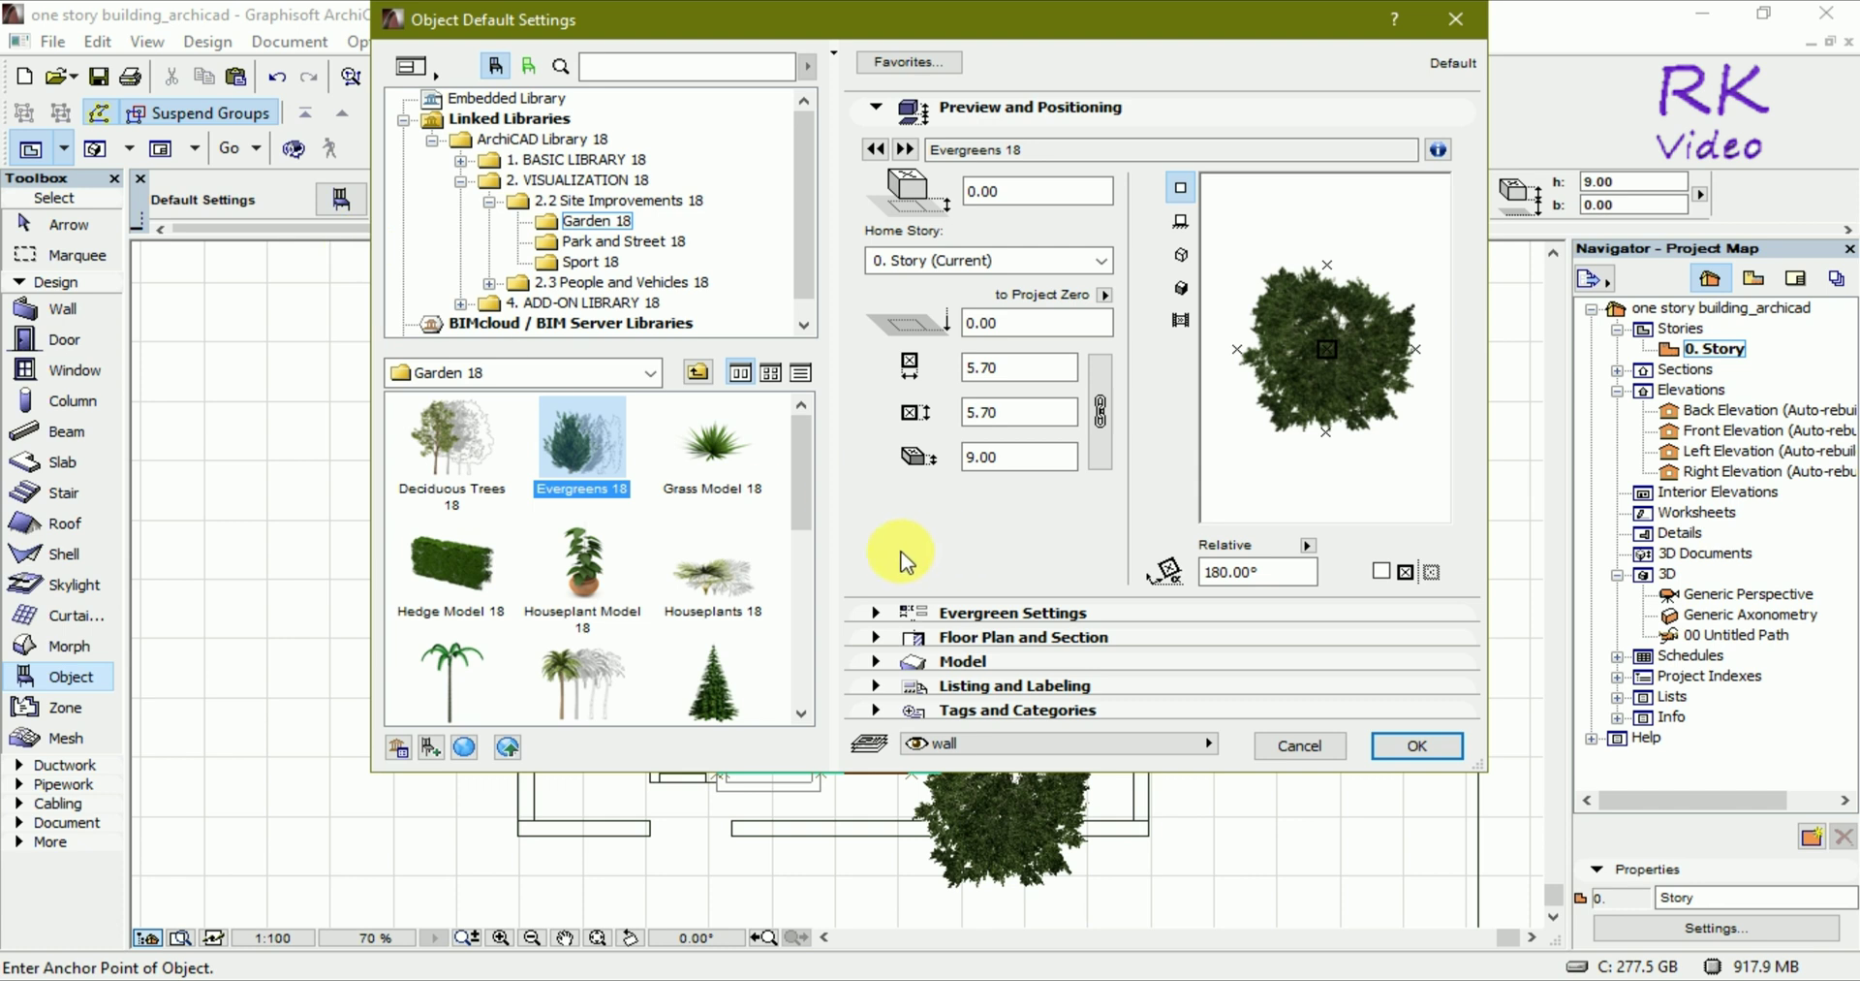
pyautogui.moveTo(805, 490); pyautogui.dragTo(810, 577)
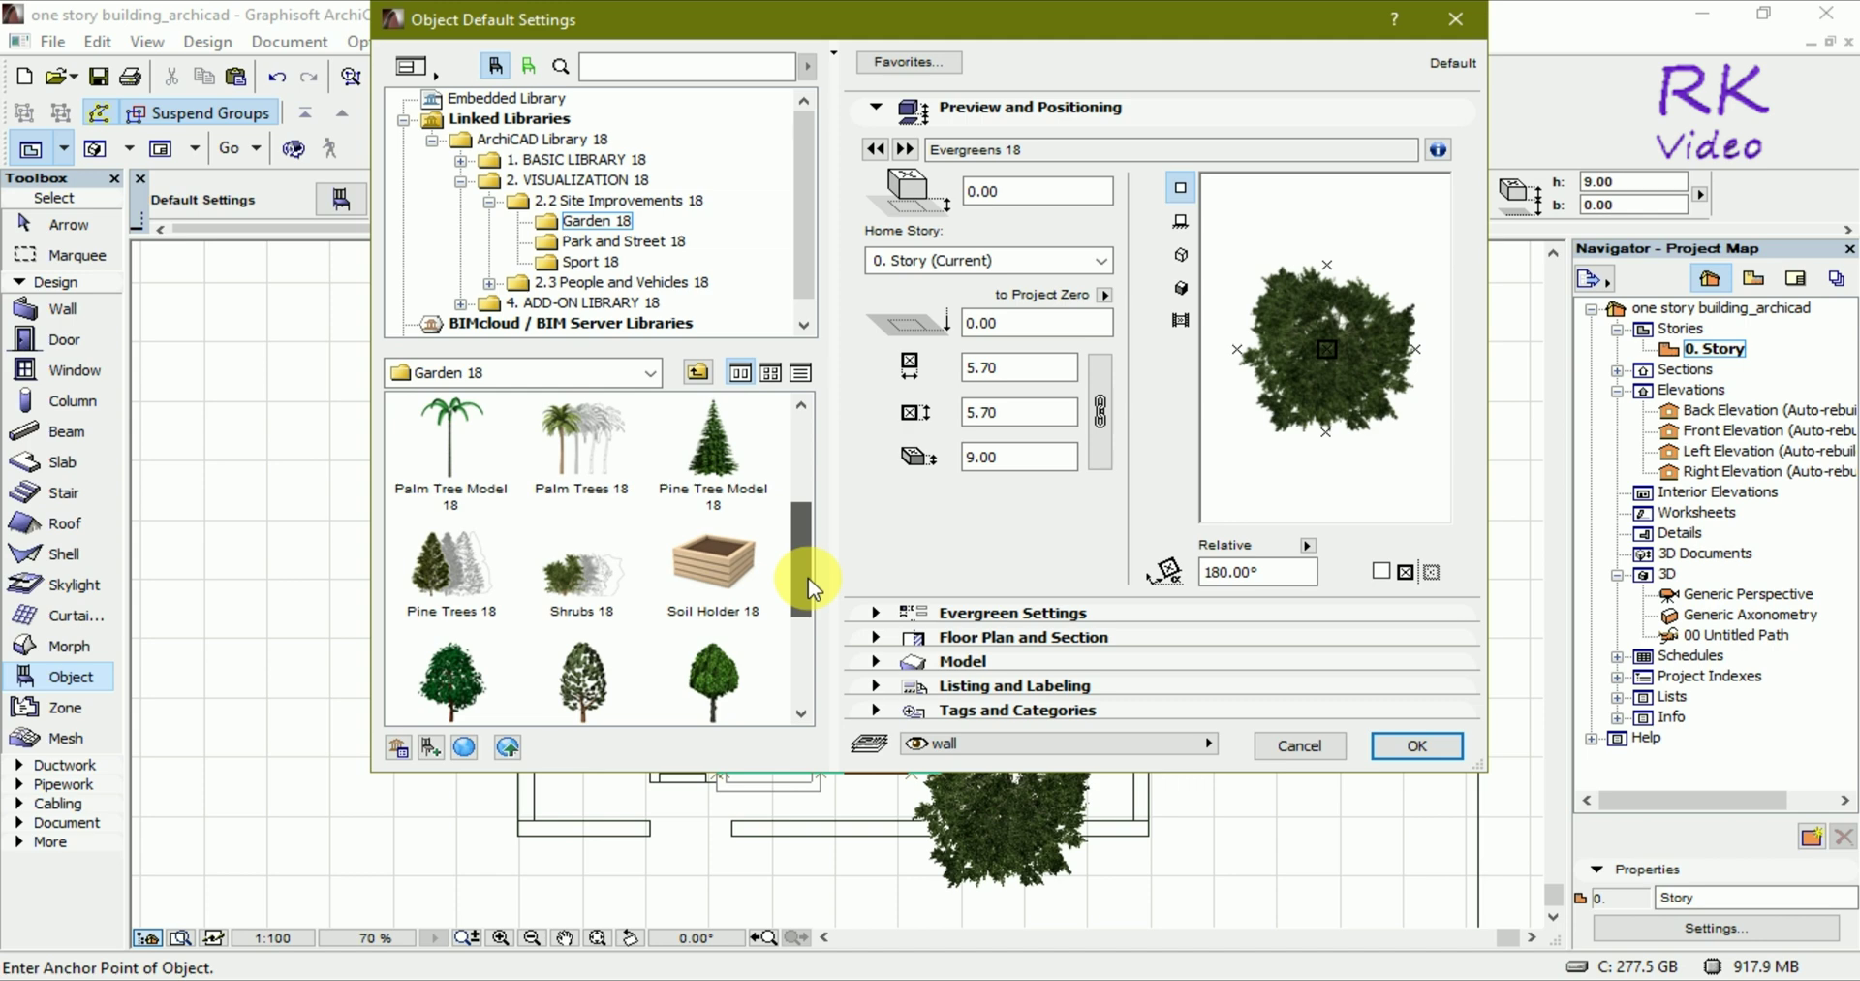
pyautogui.moveTo(809, 590)
pyautogui.mouseDown()
pyautogui.moveTo(812, 665)
pyautogui.moveTo(825, 523)
pyautogui.mouseUp()
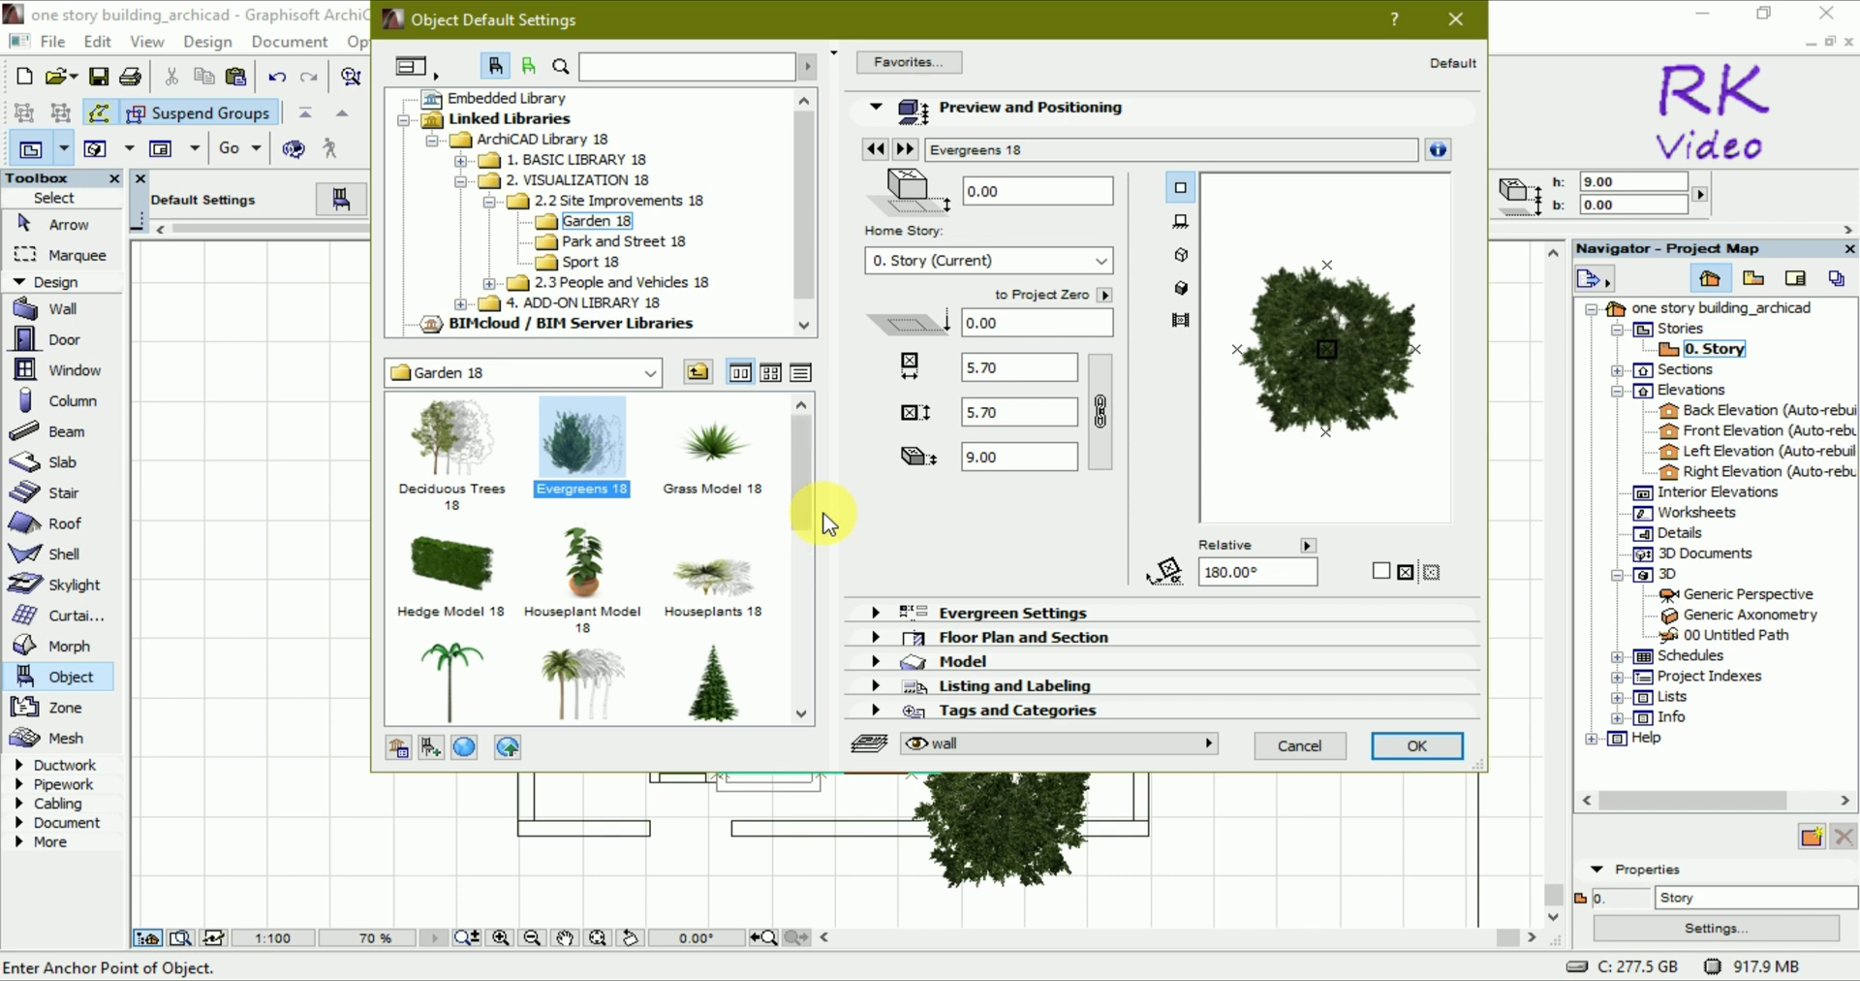
pyautogui.click(729, 450)
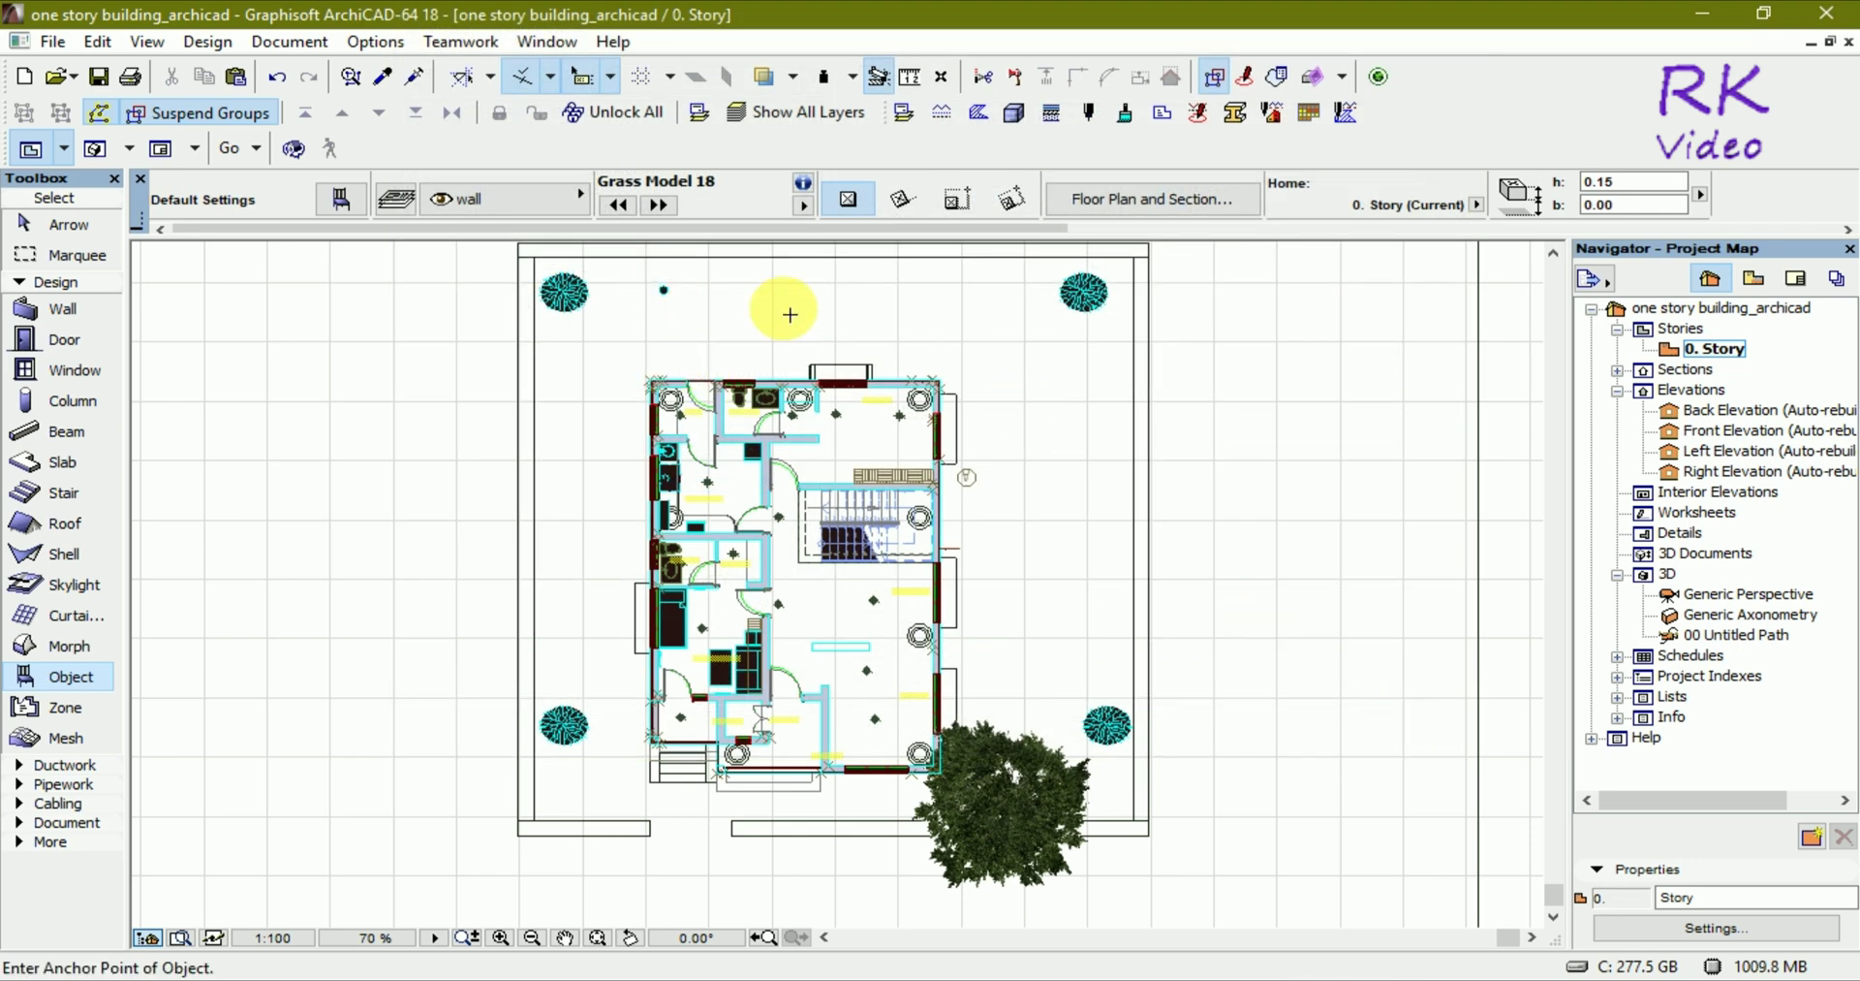
# Step: Place eleven grass clumps: three along the top edge, four on the left side, four on the right
pyautogui.click(1002, 292)
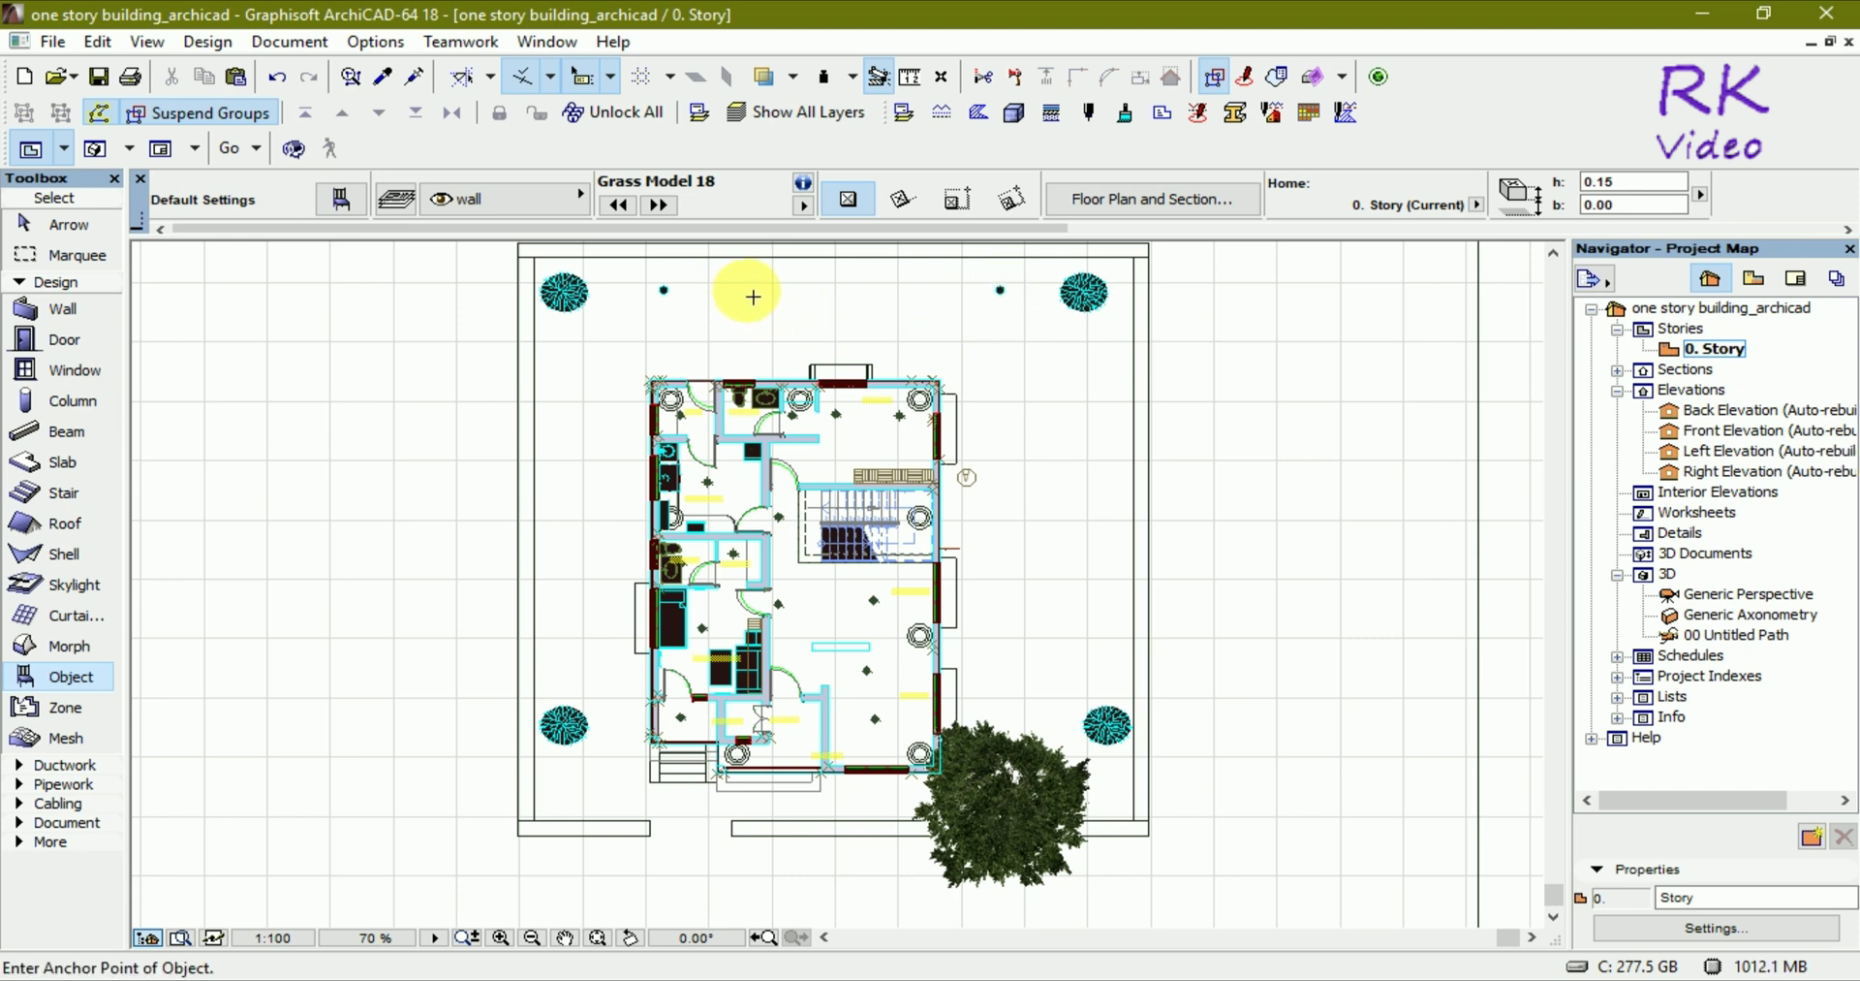
pyautogui.click(750, 292)
pyautogui.click(945, 292)
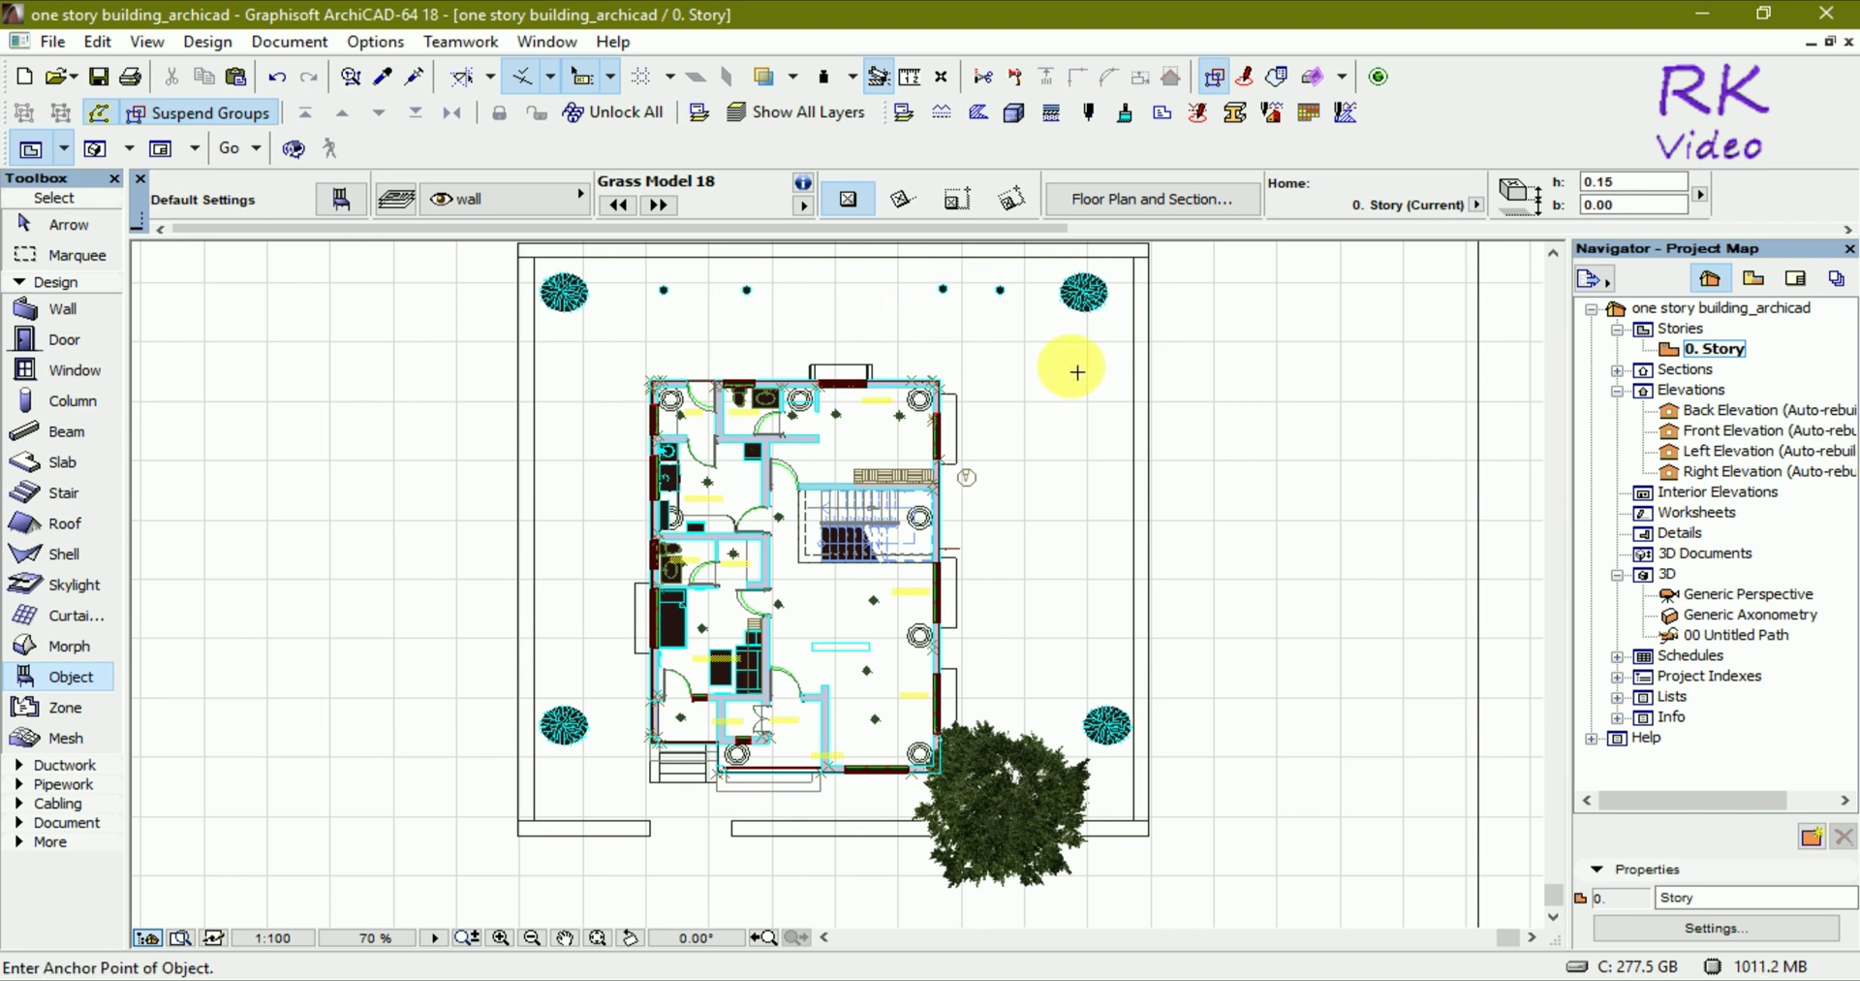
pyautogui.click(574, 360)
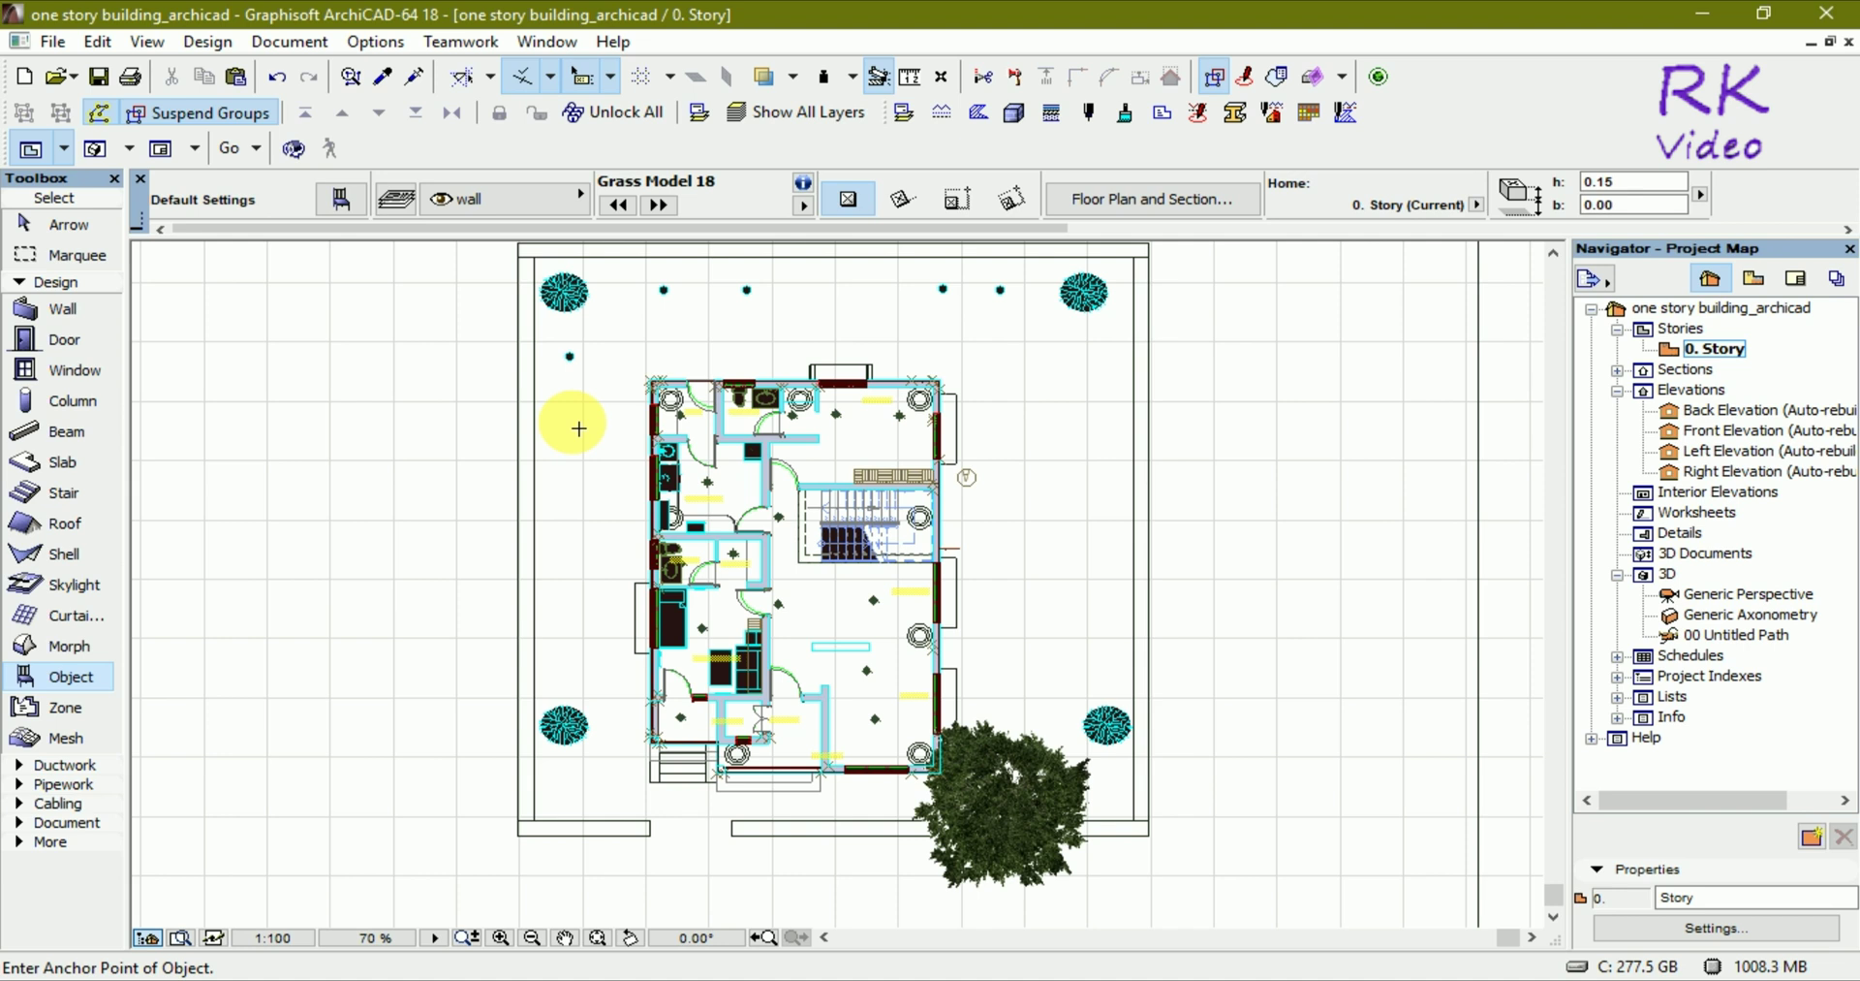
pyautogui.click(578, 426)
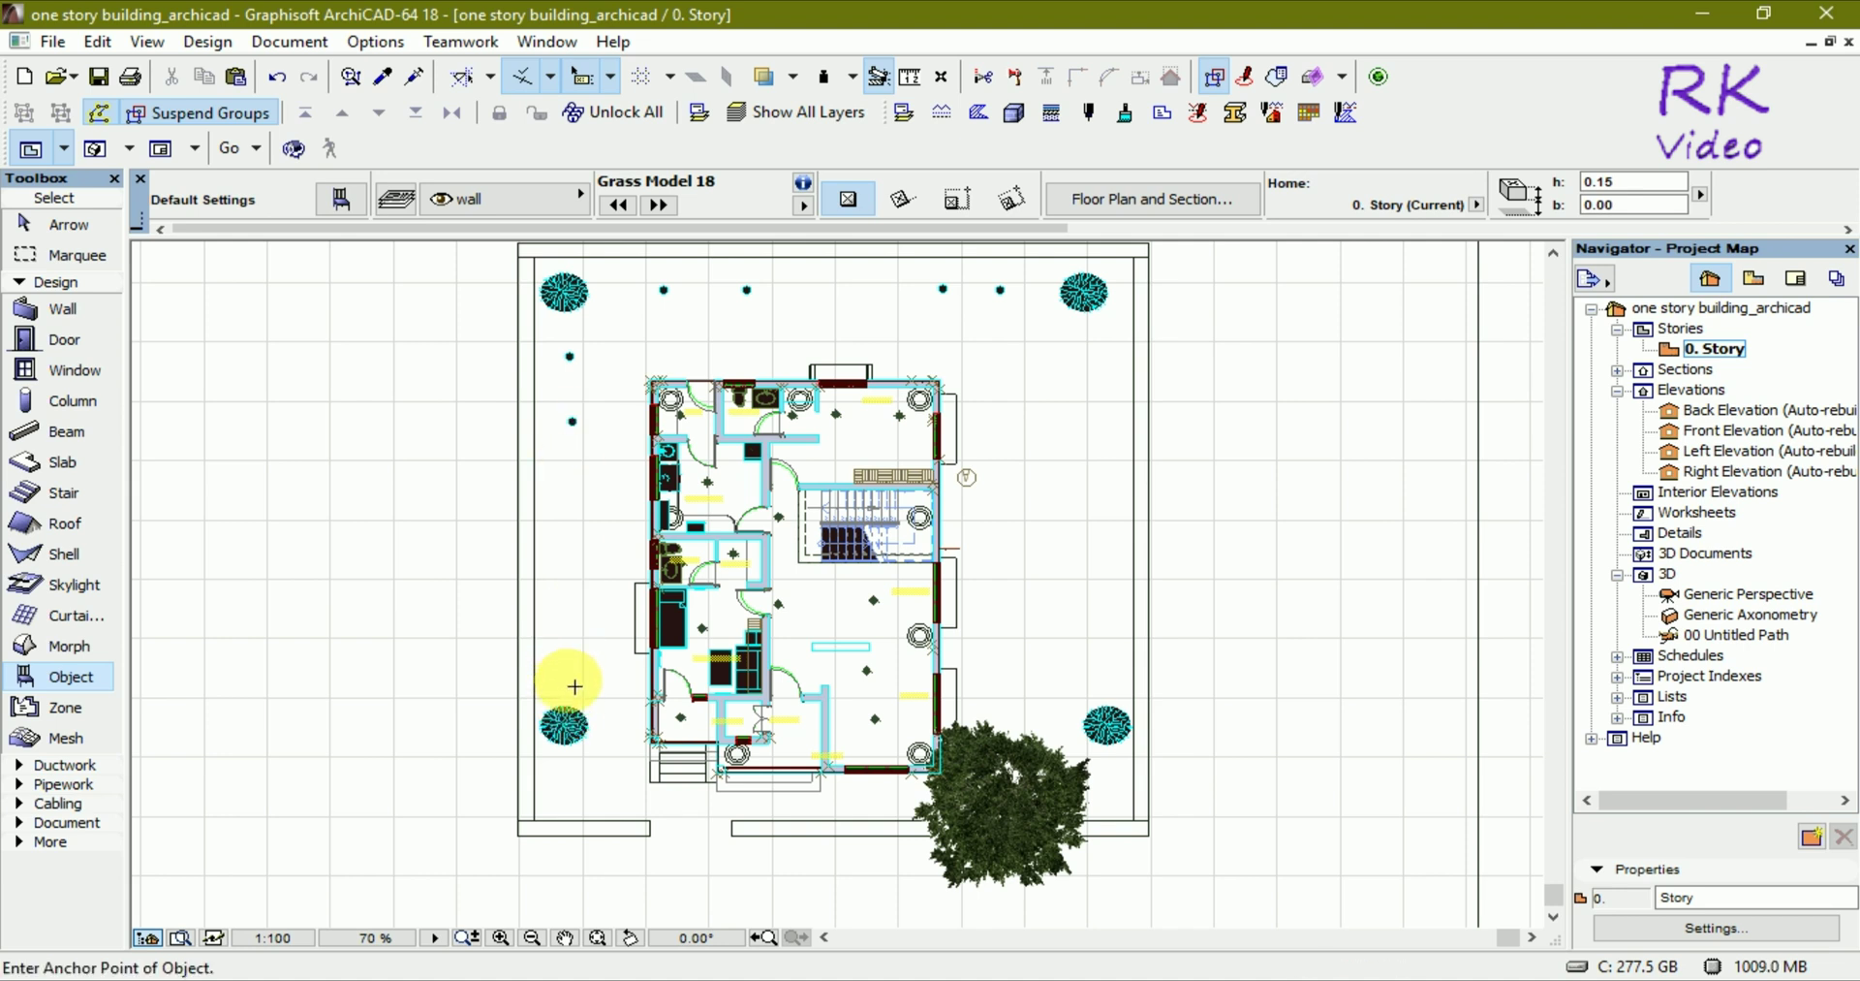
pyautogui.click(572, 685)
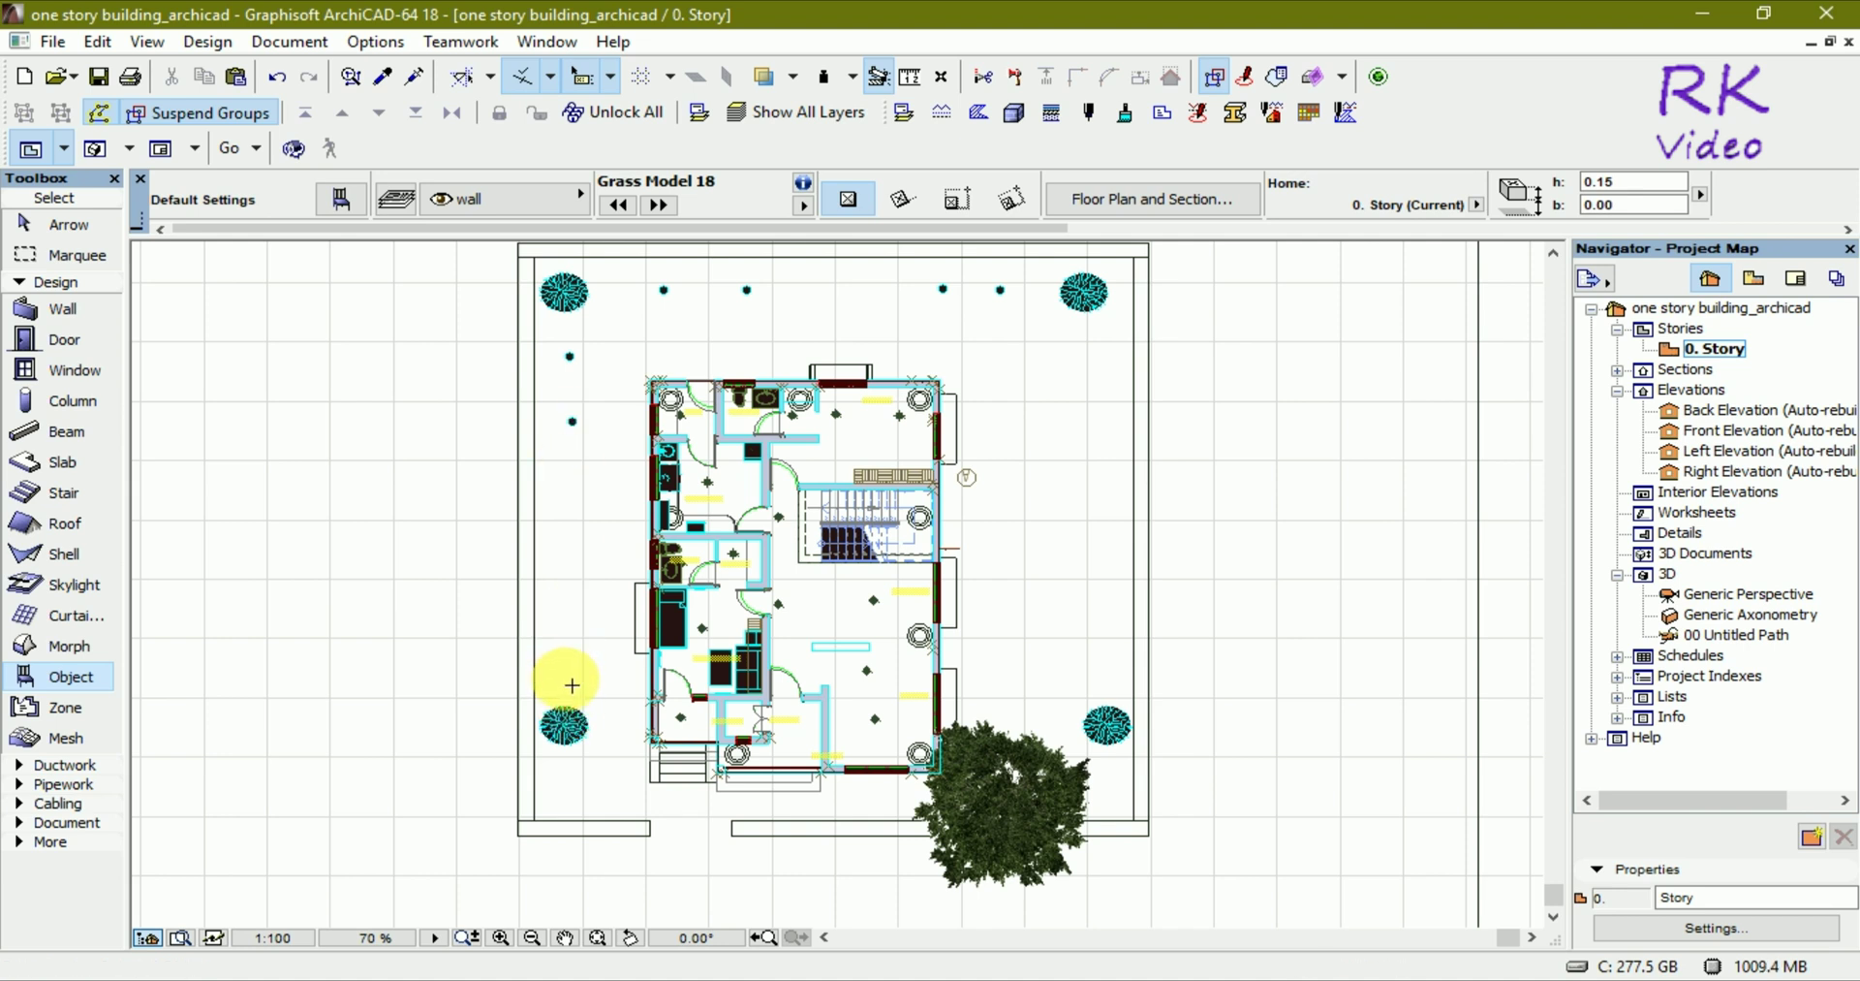
pyautogui.click(574, 630)
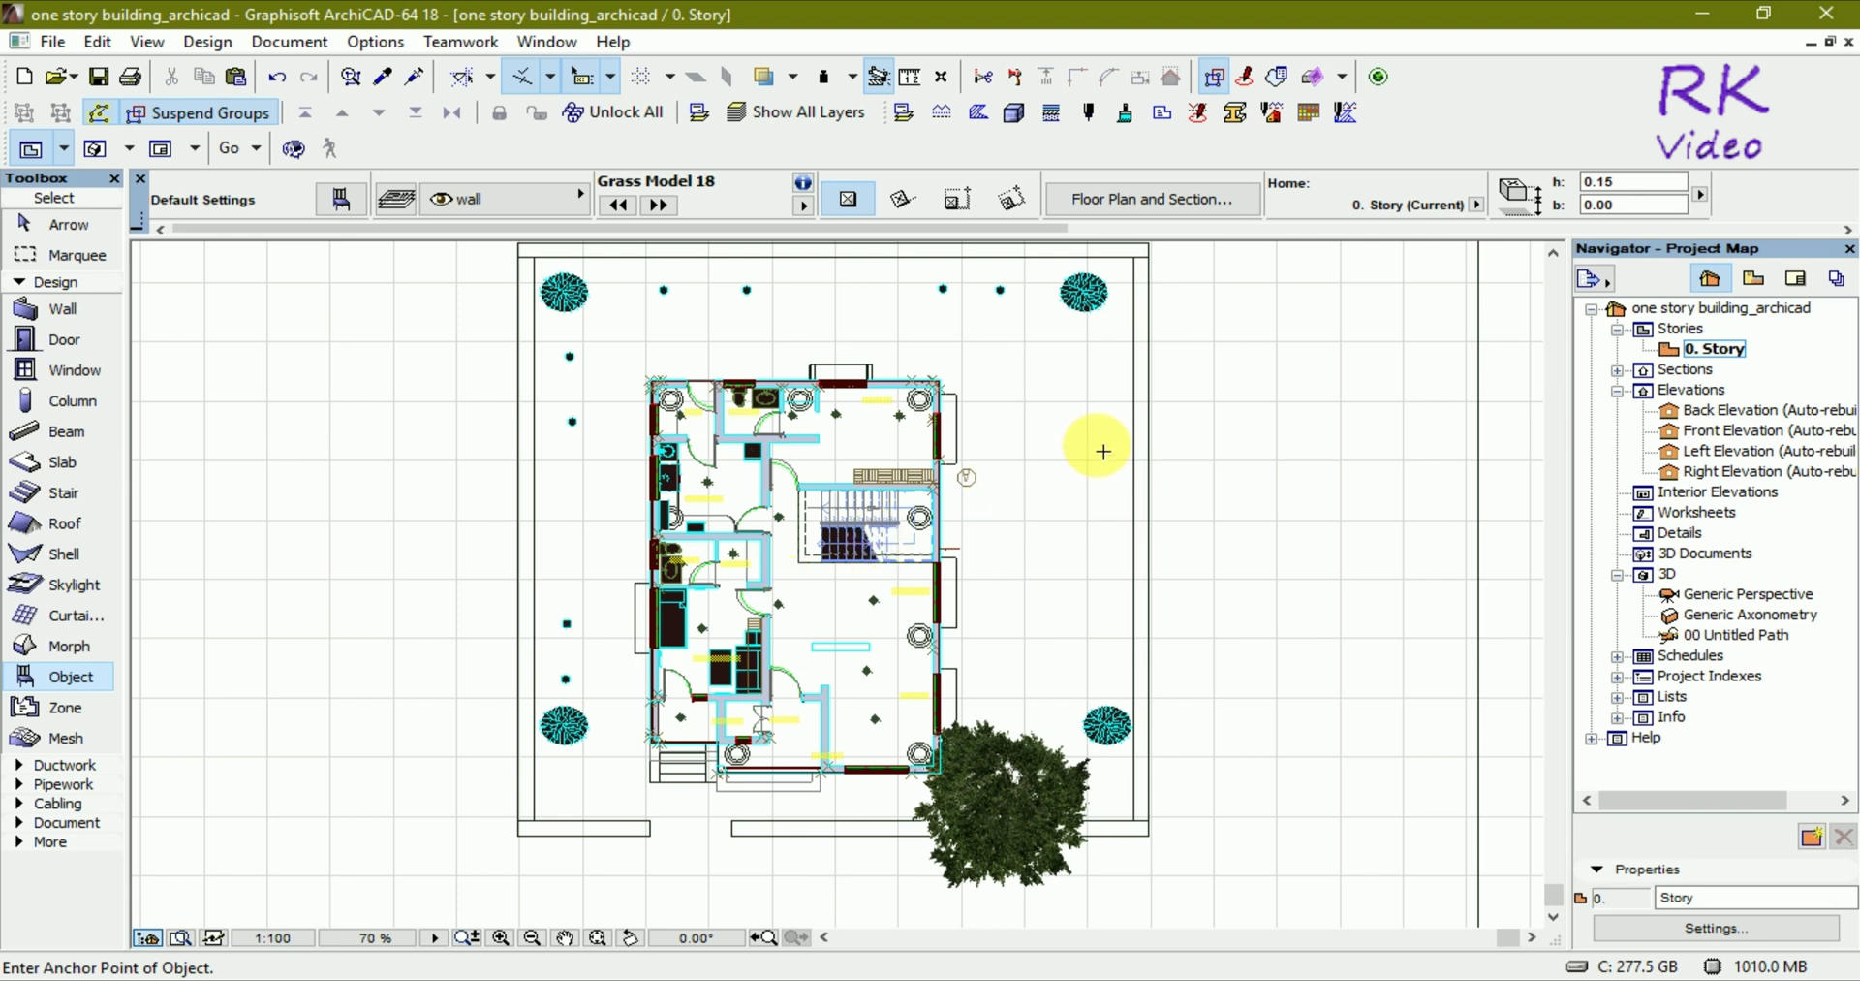
pyautogui.click(1093, 356)
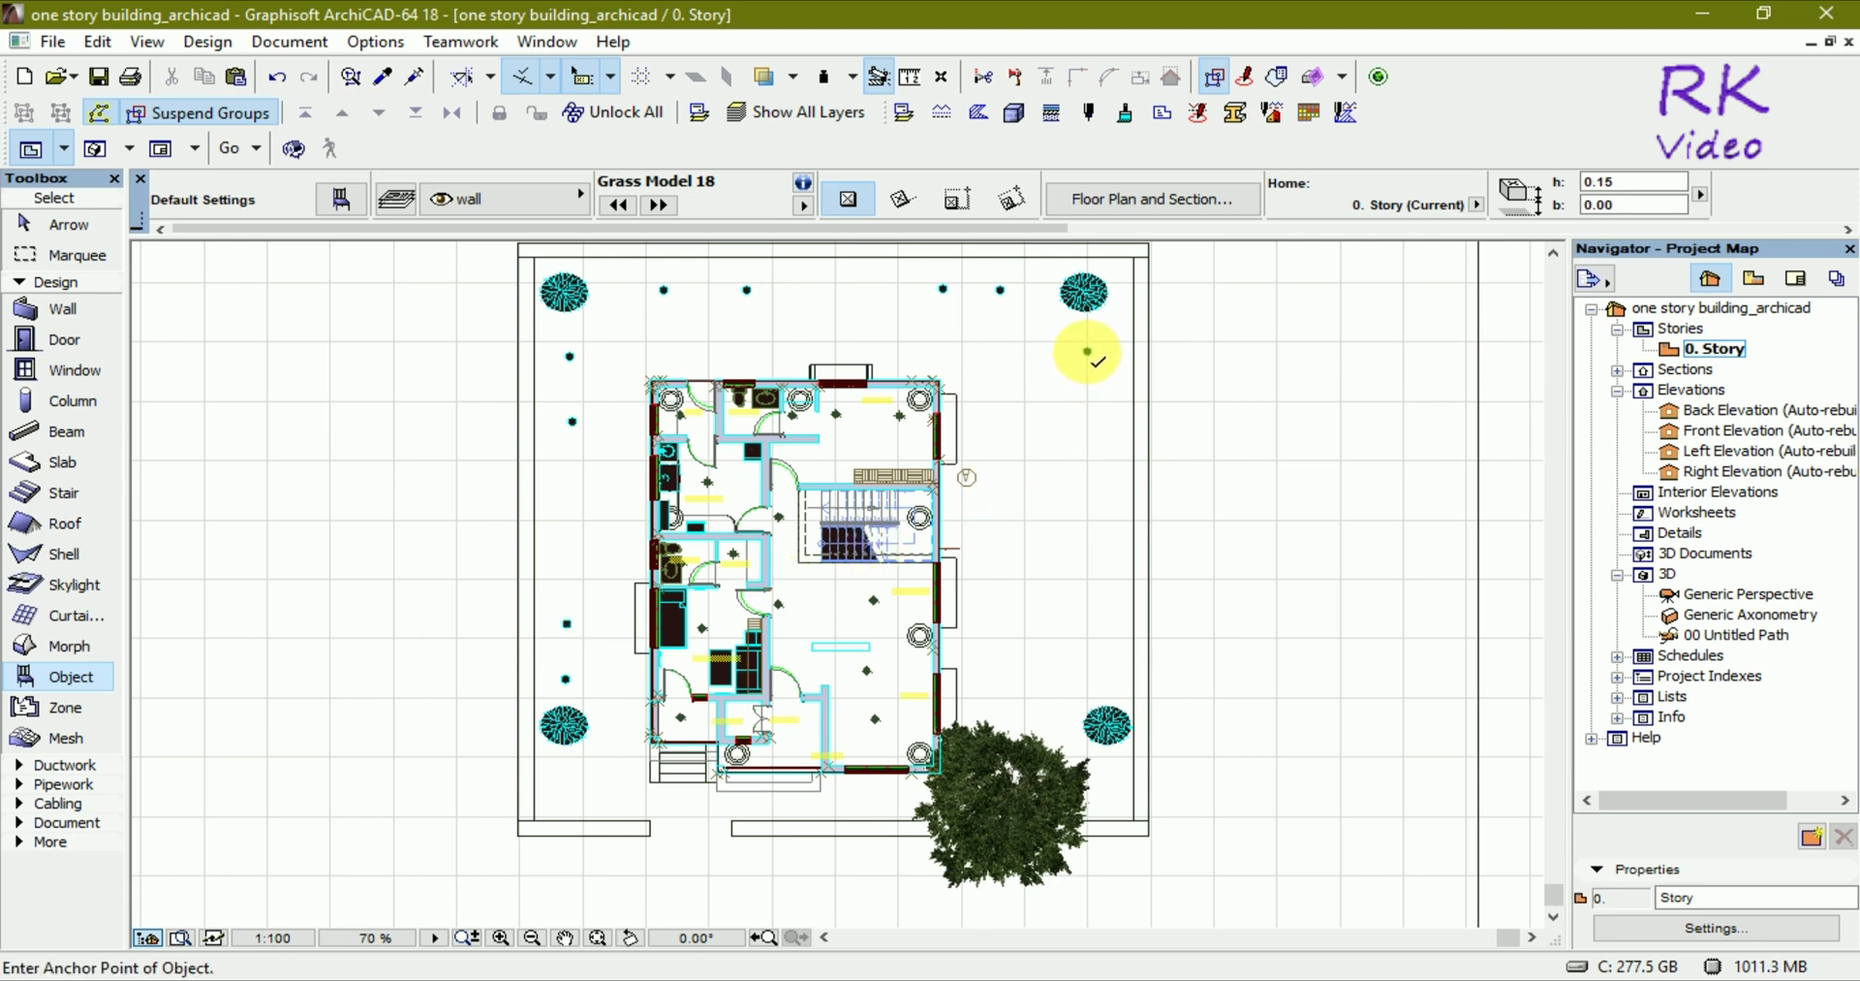
pyautogui.click(1094, 416)
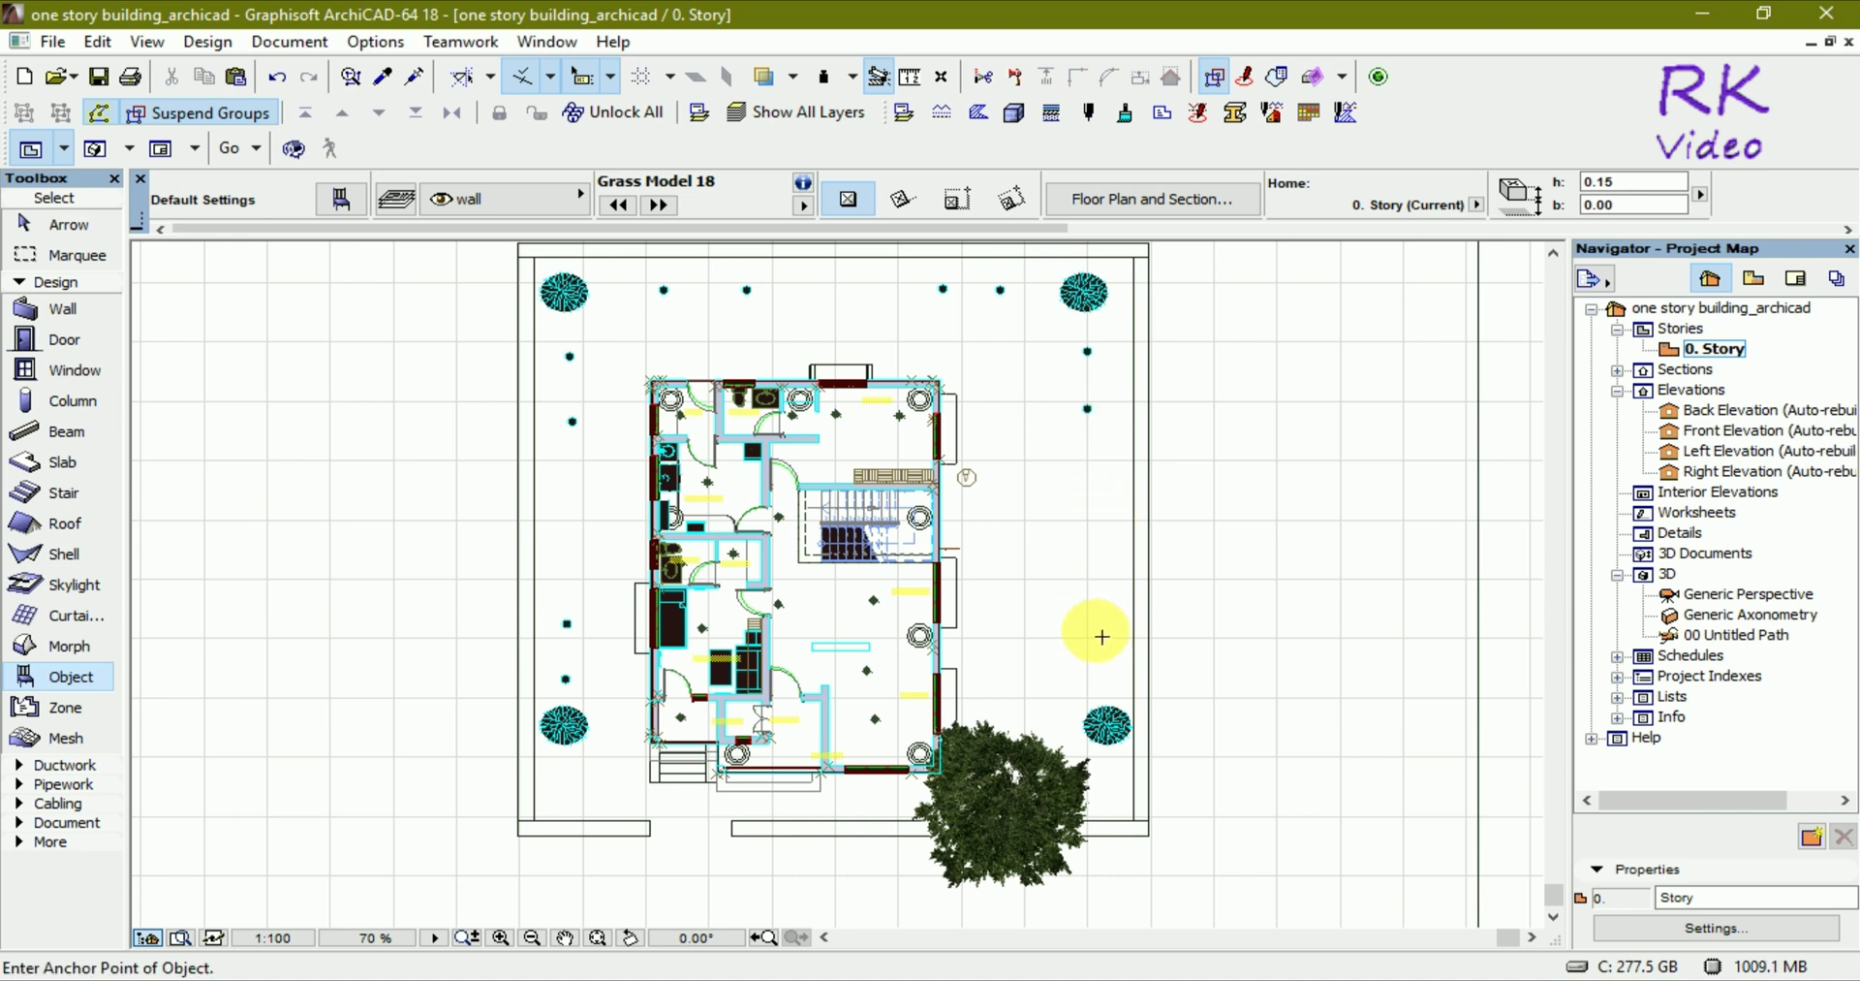
pyautogui.click(1102, 636)
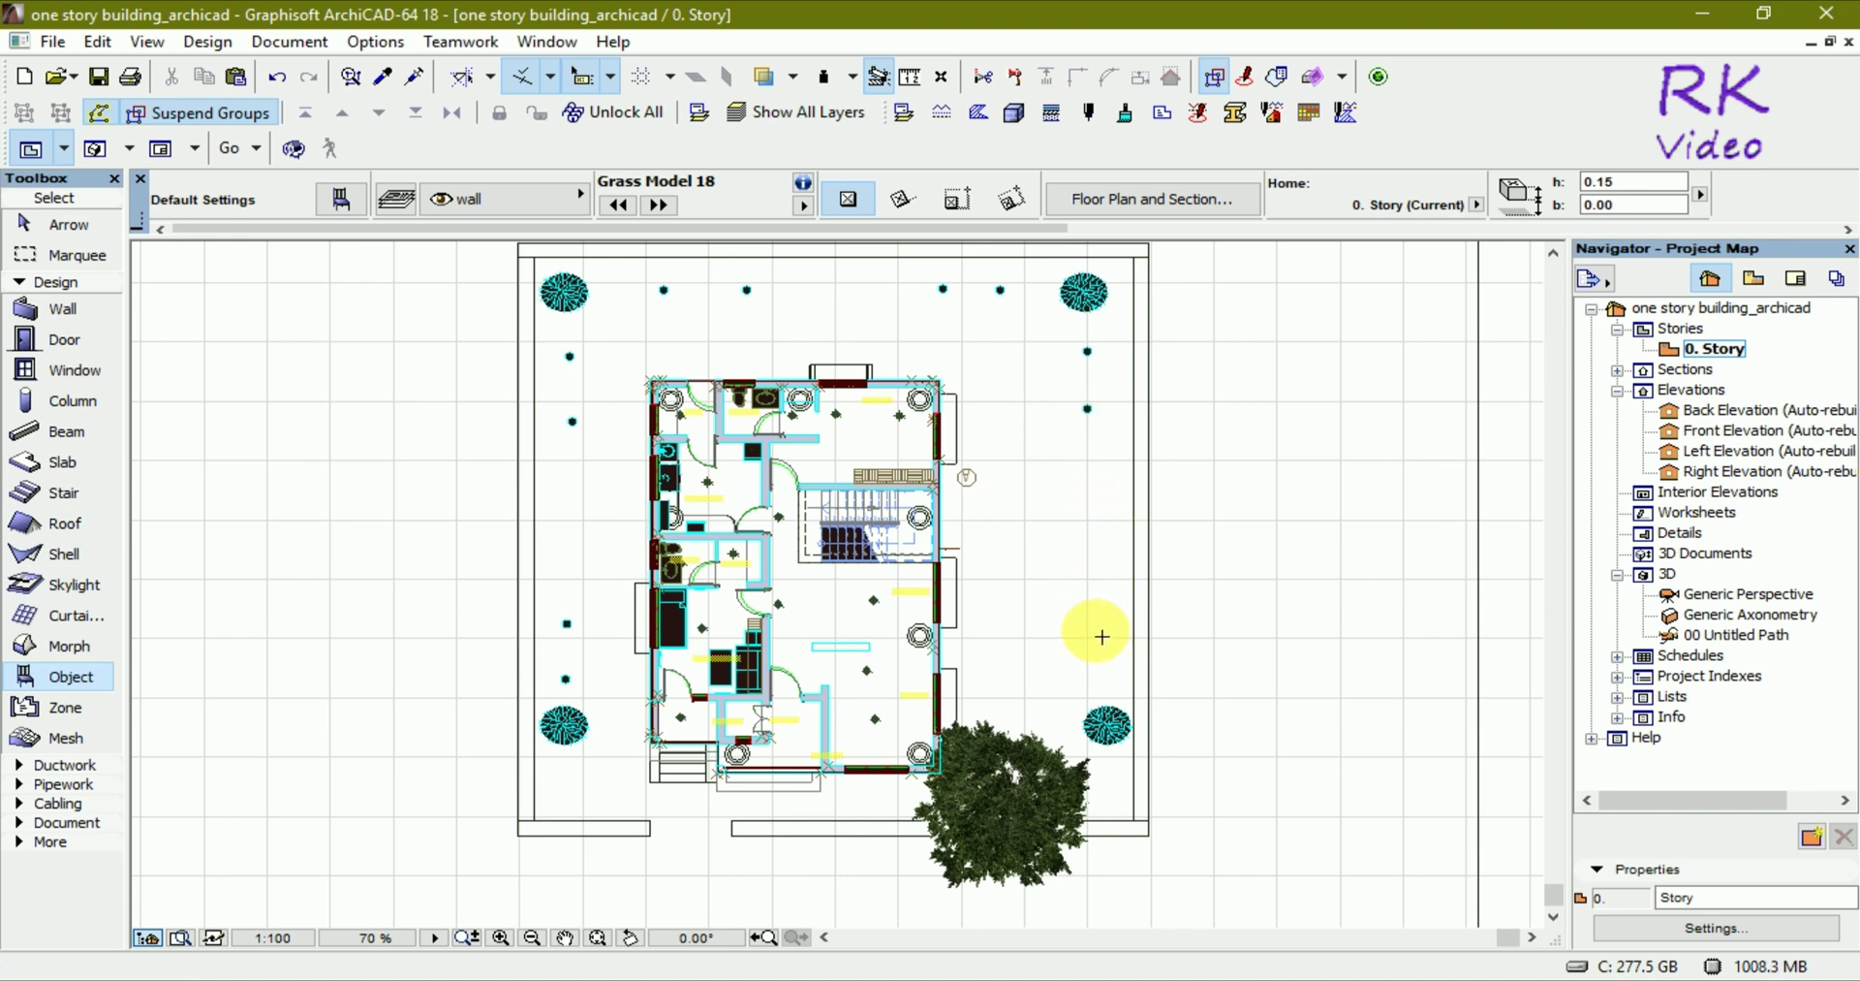
pyautogui.click(1104, 689)
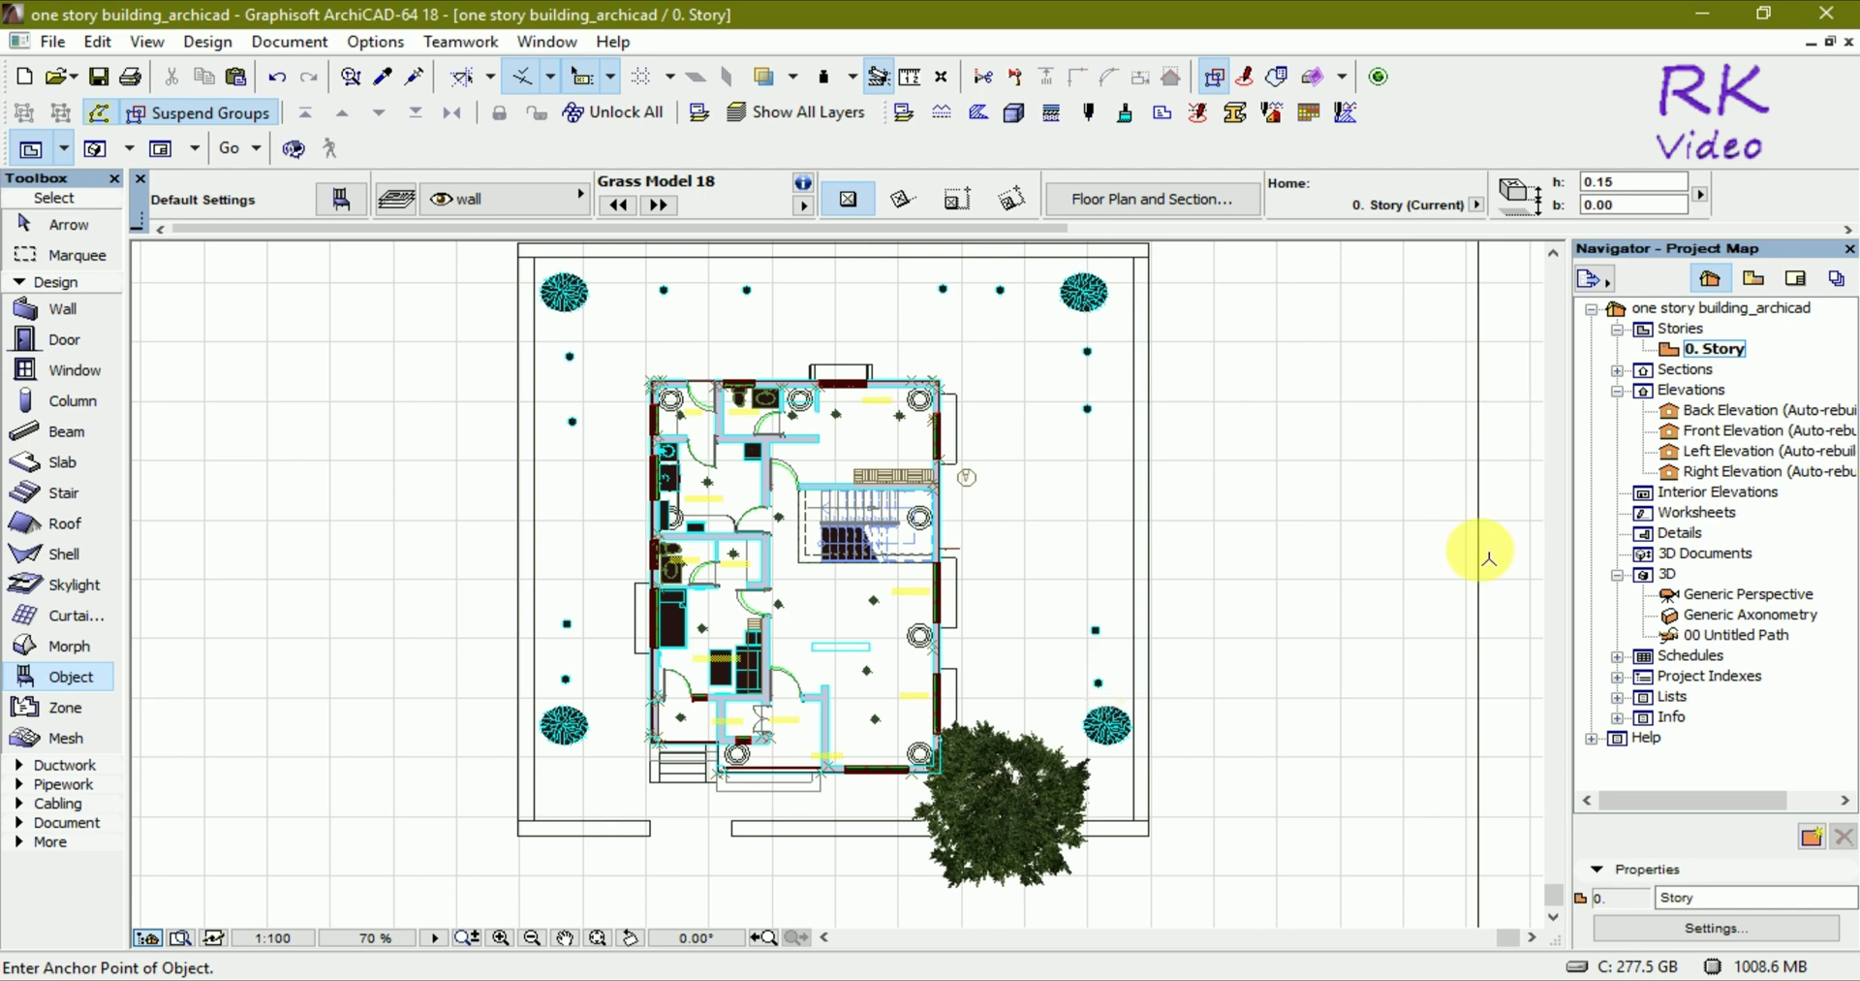
# Step: Swap the default object from grass to Houseplant Model 18, confirming Plant 01 at 0.40 × 0.40 × 0.80
pyautogui.click(339, 201)
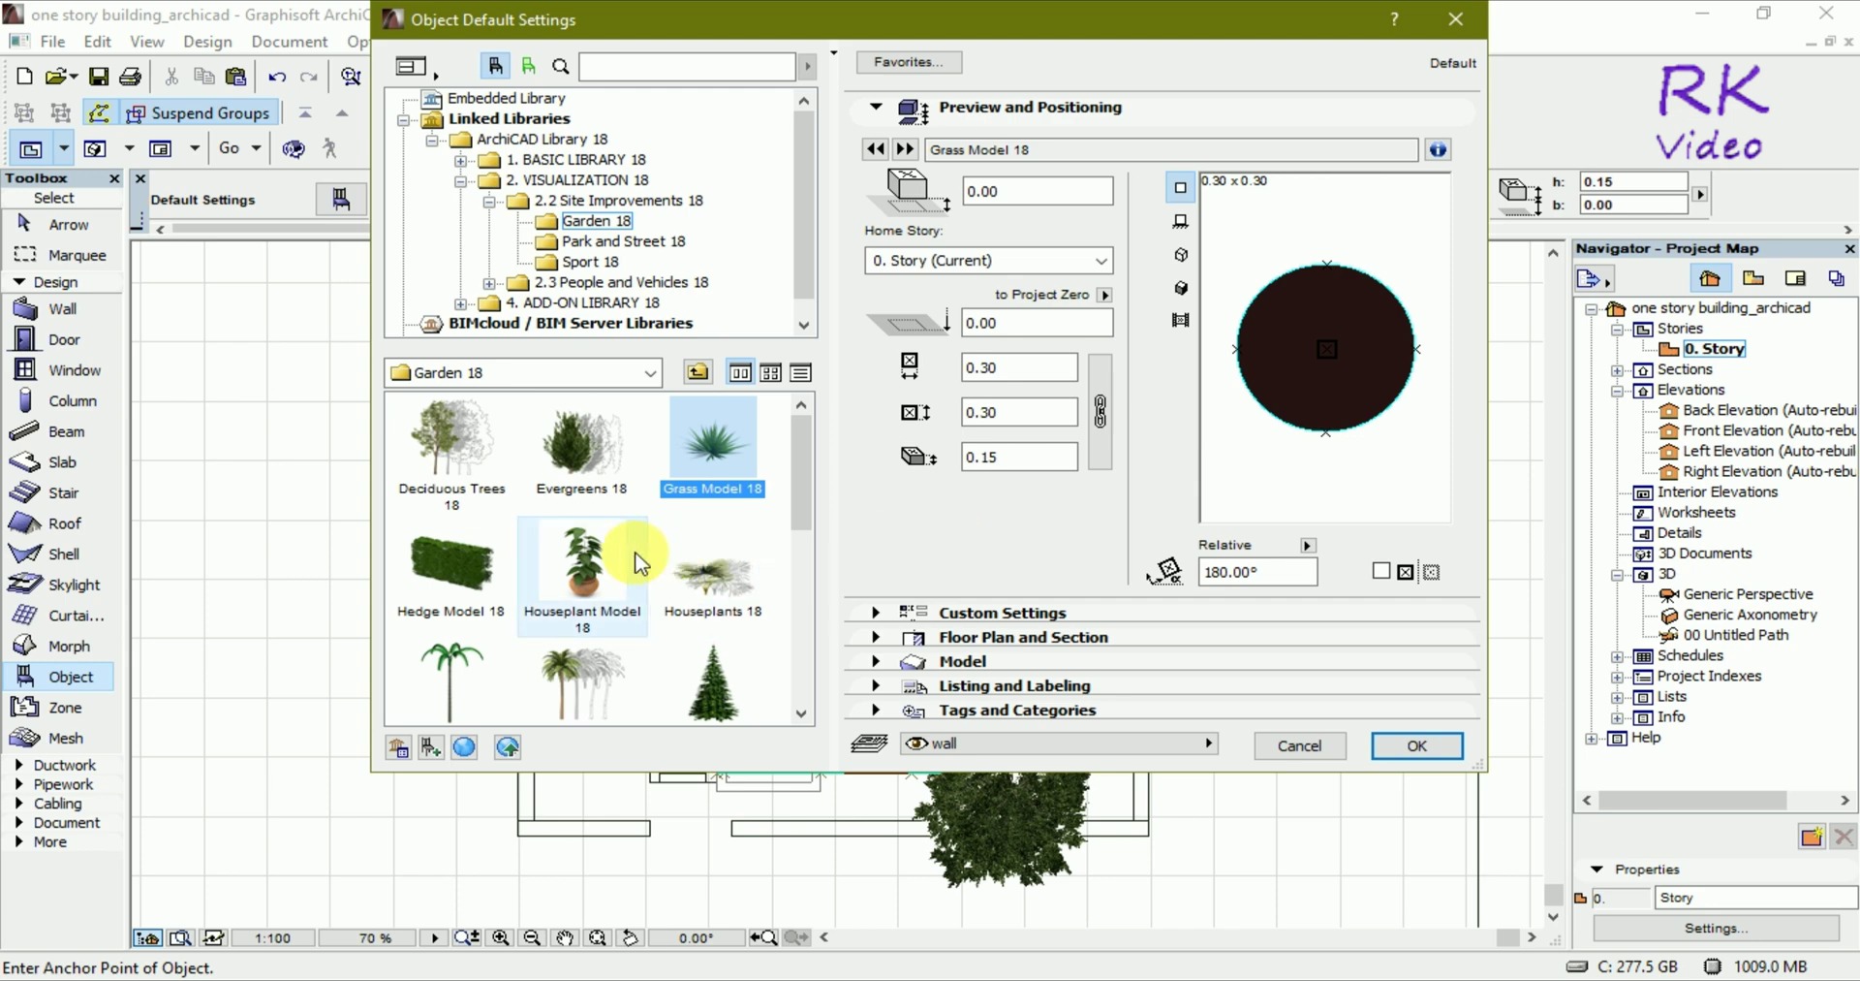
pyautogui.click(582, 567)
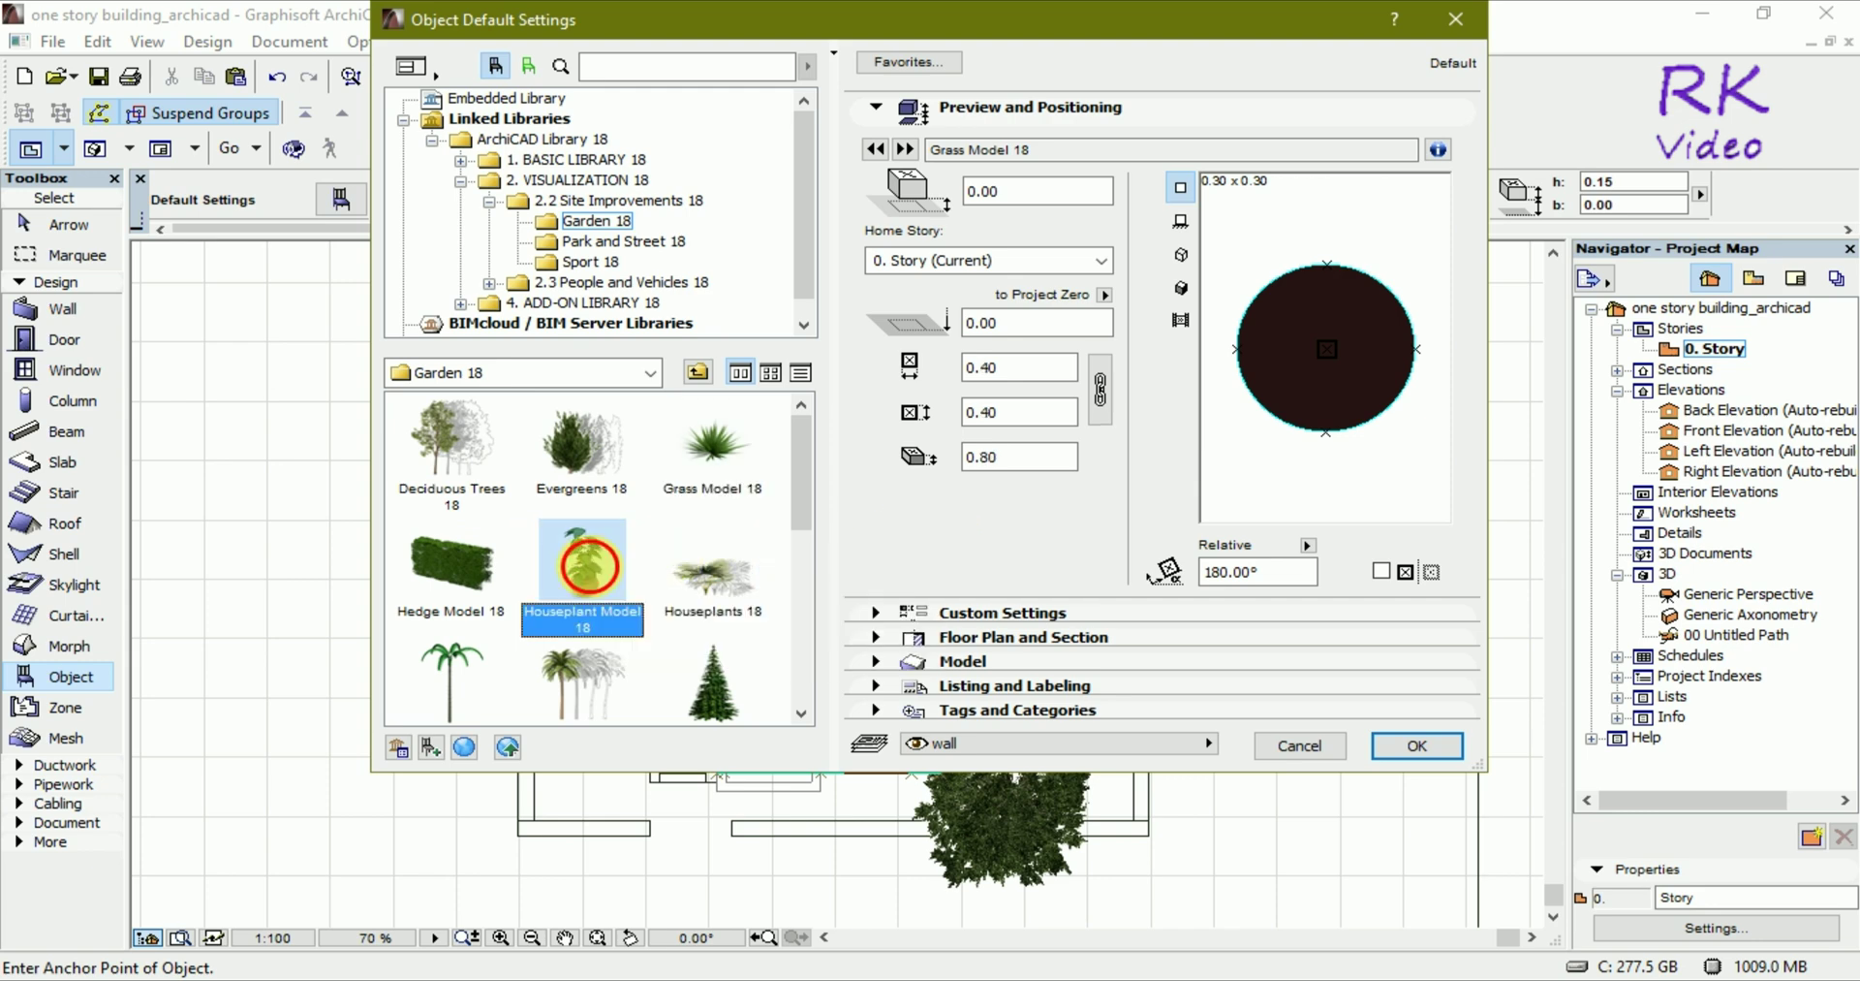
pyautogui.click(877, 612)
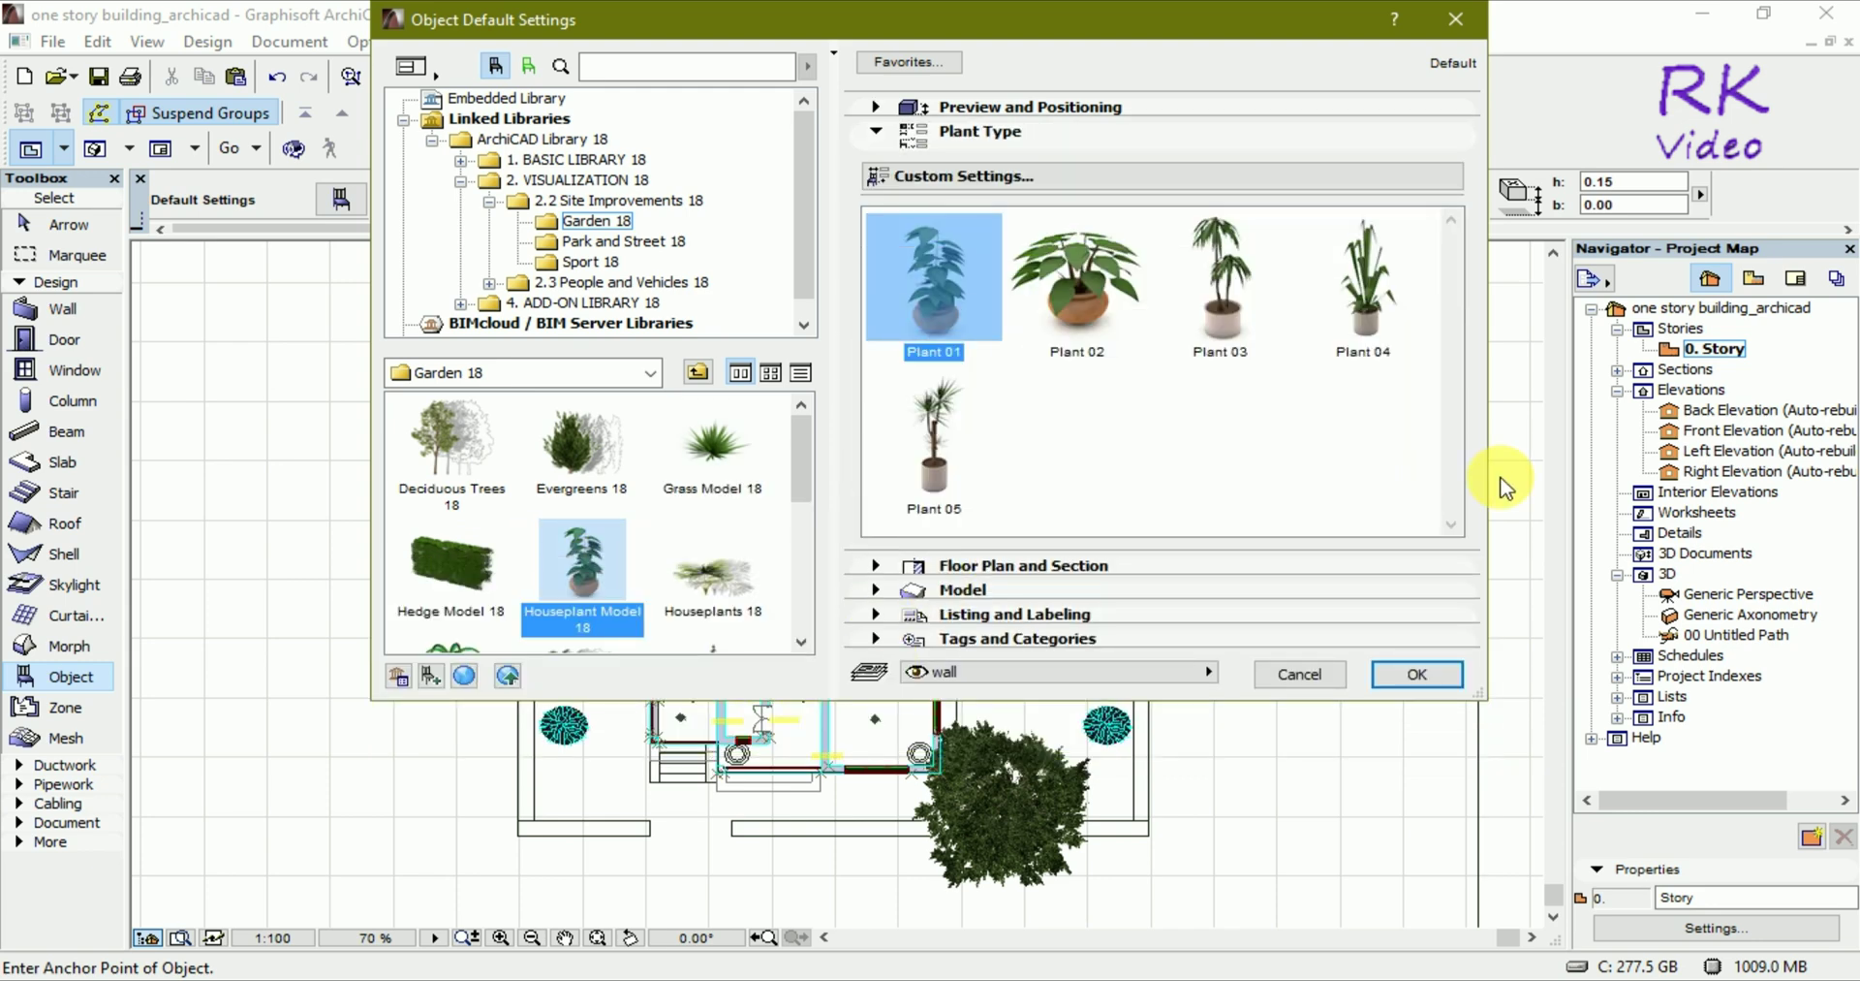
pyautogui.click(1417, 673)
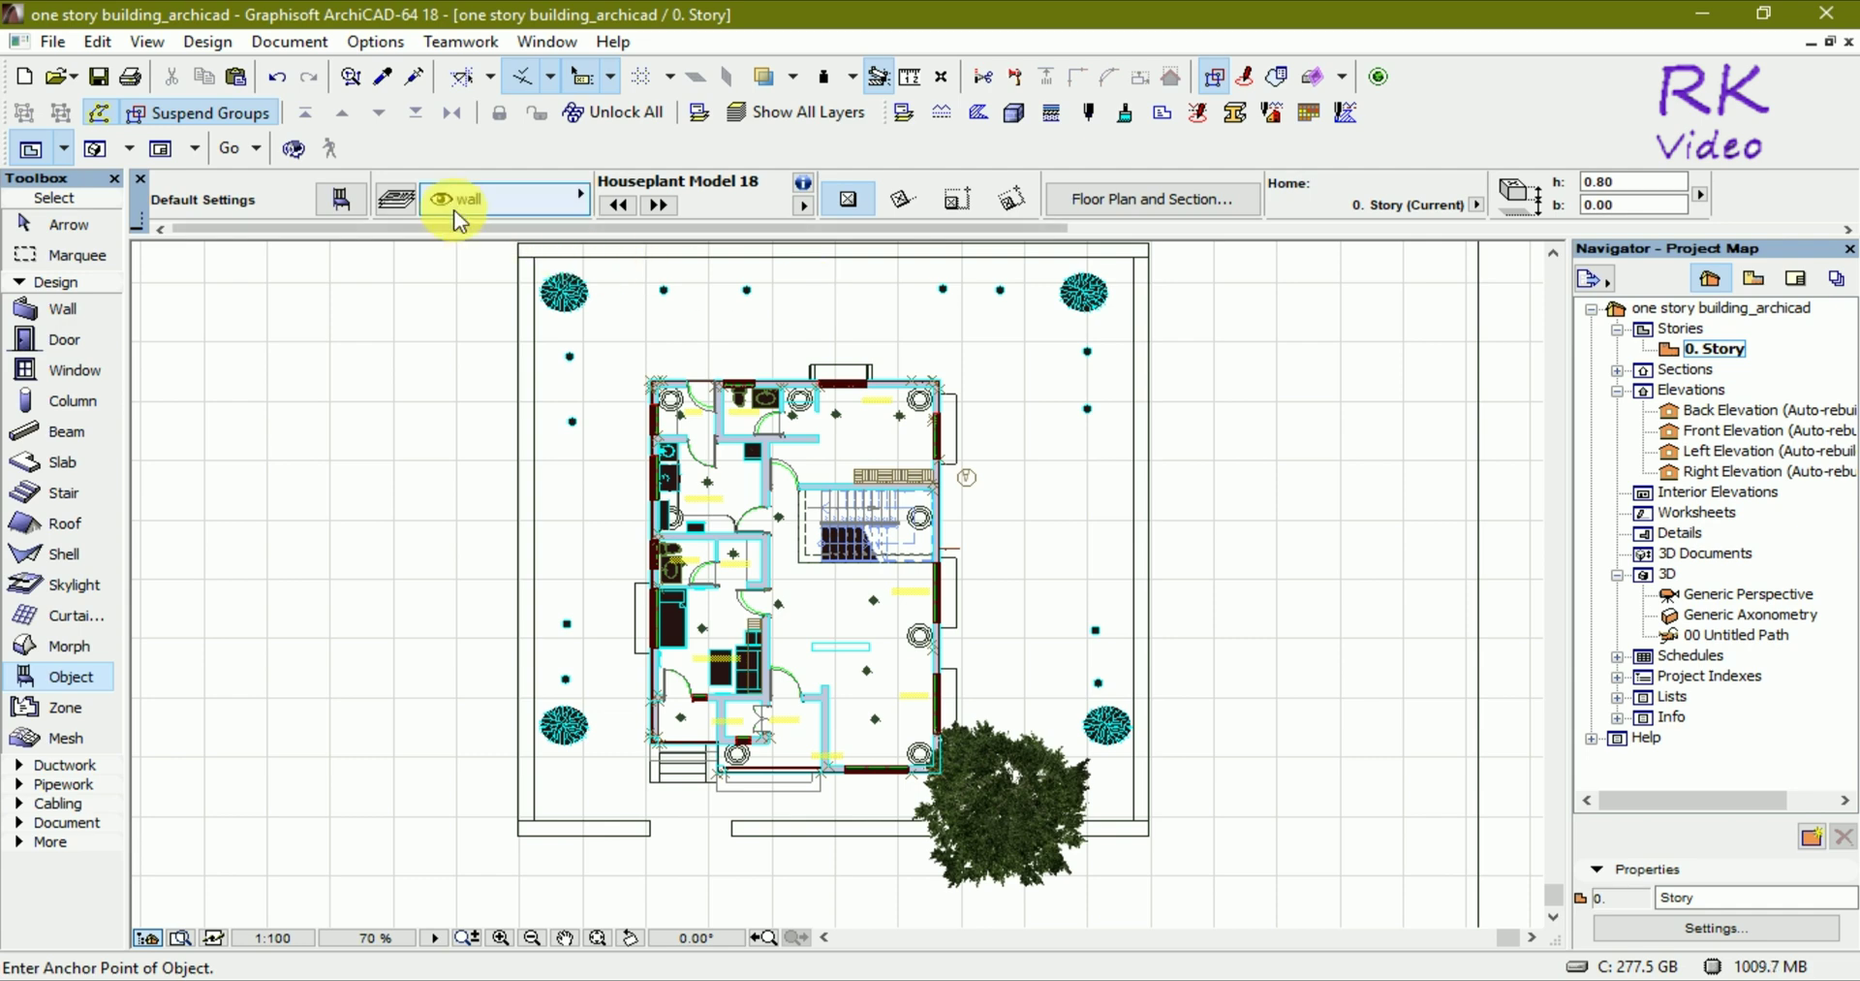
pyautogui.click(339, 200)
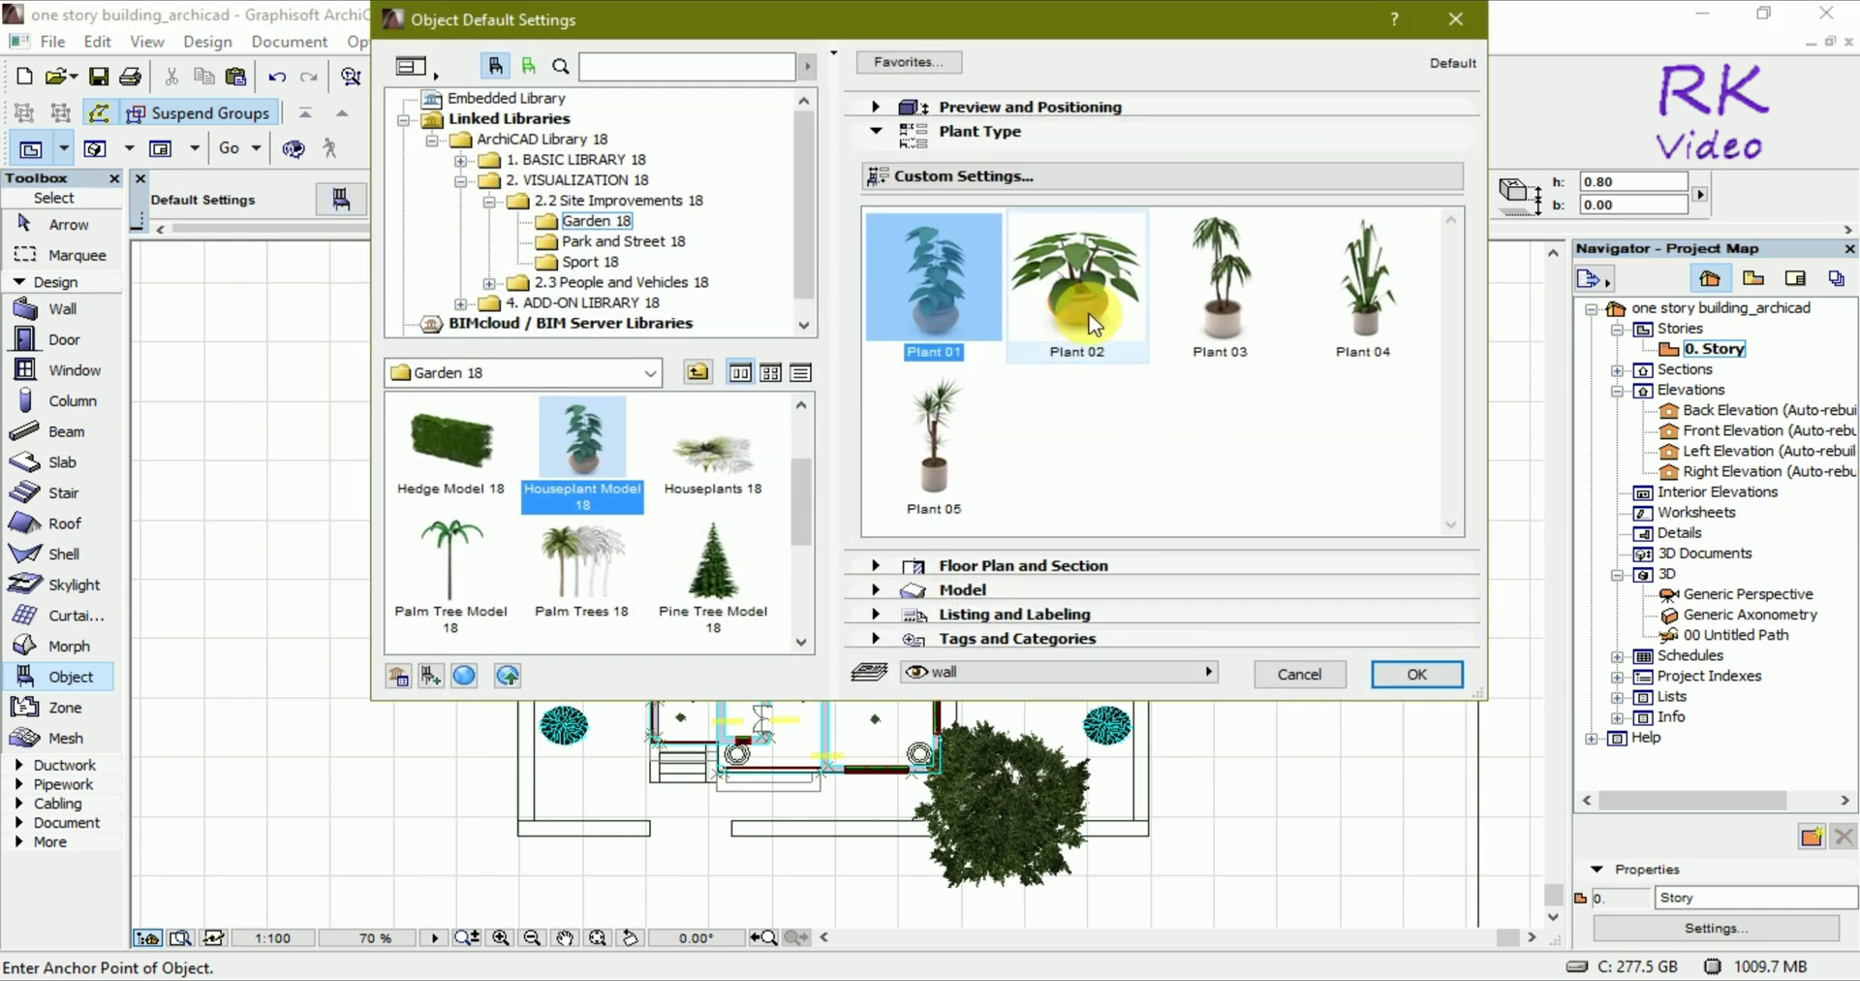
pyautogui.click(876, 106)
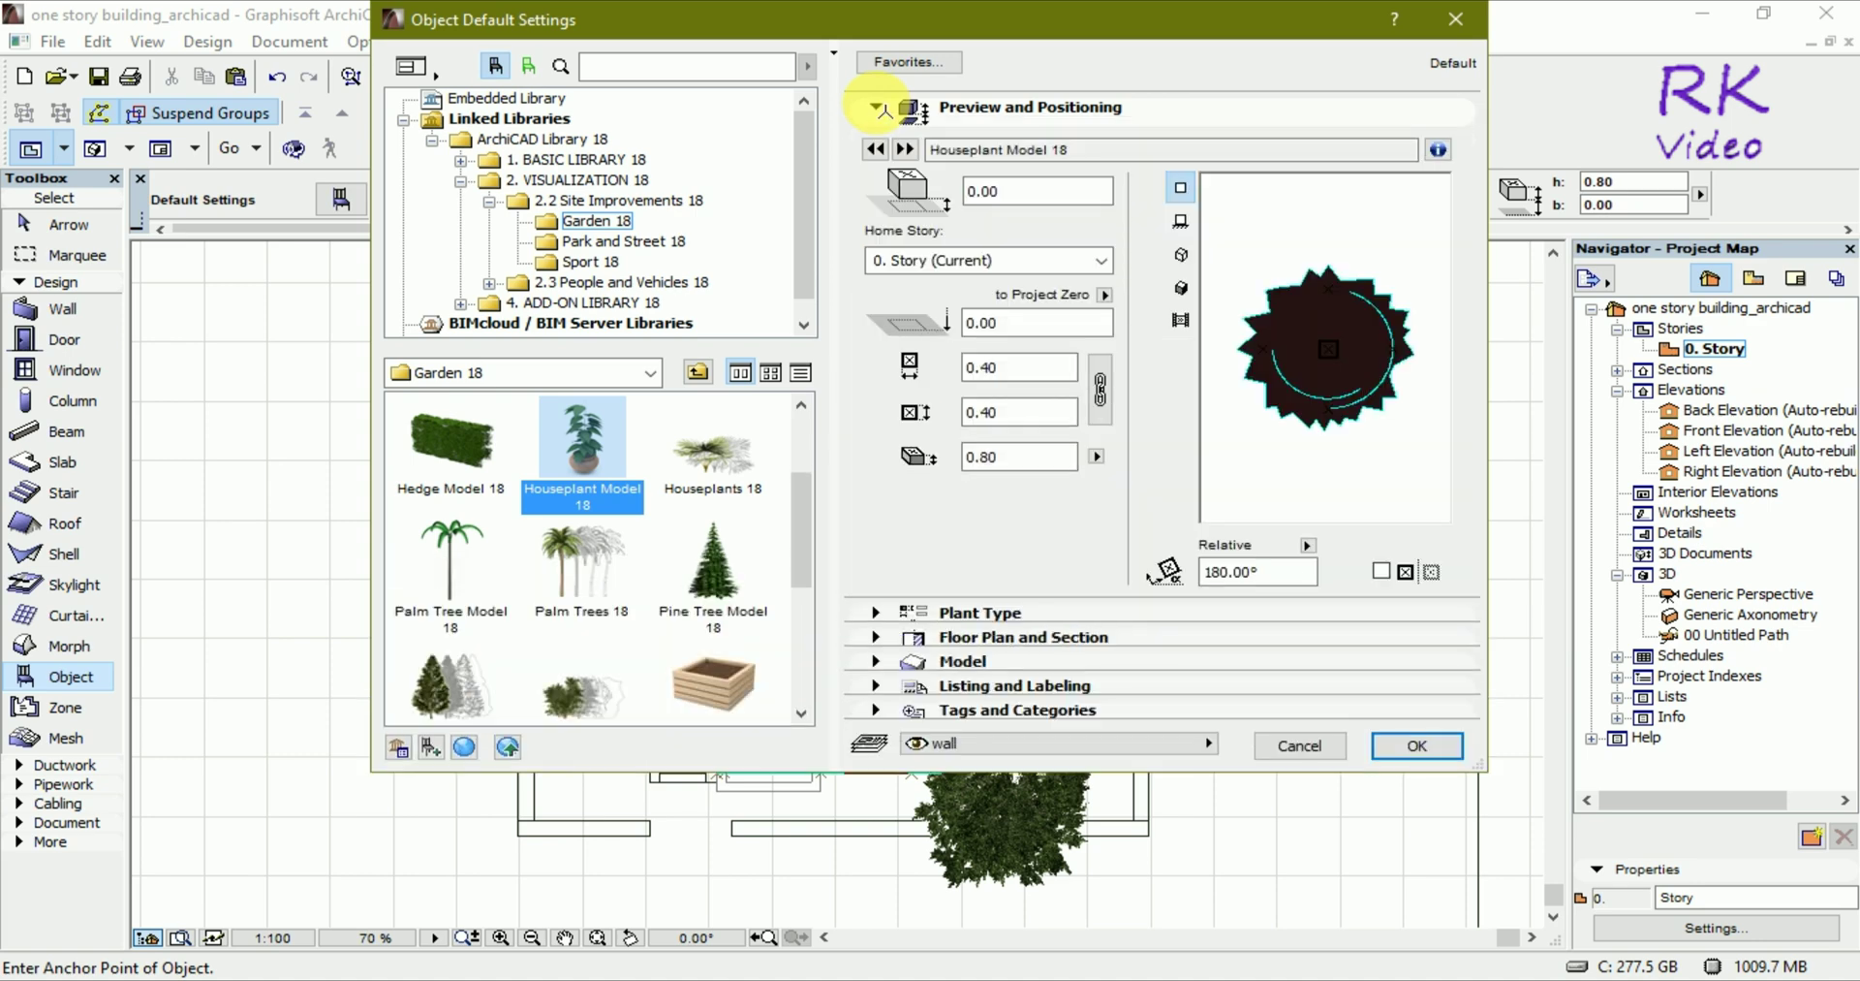
pyautogui.click(1419, 742)
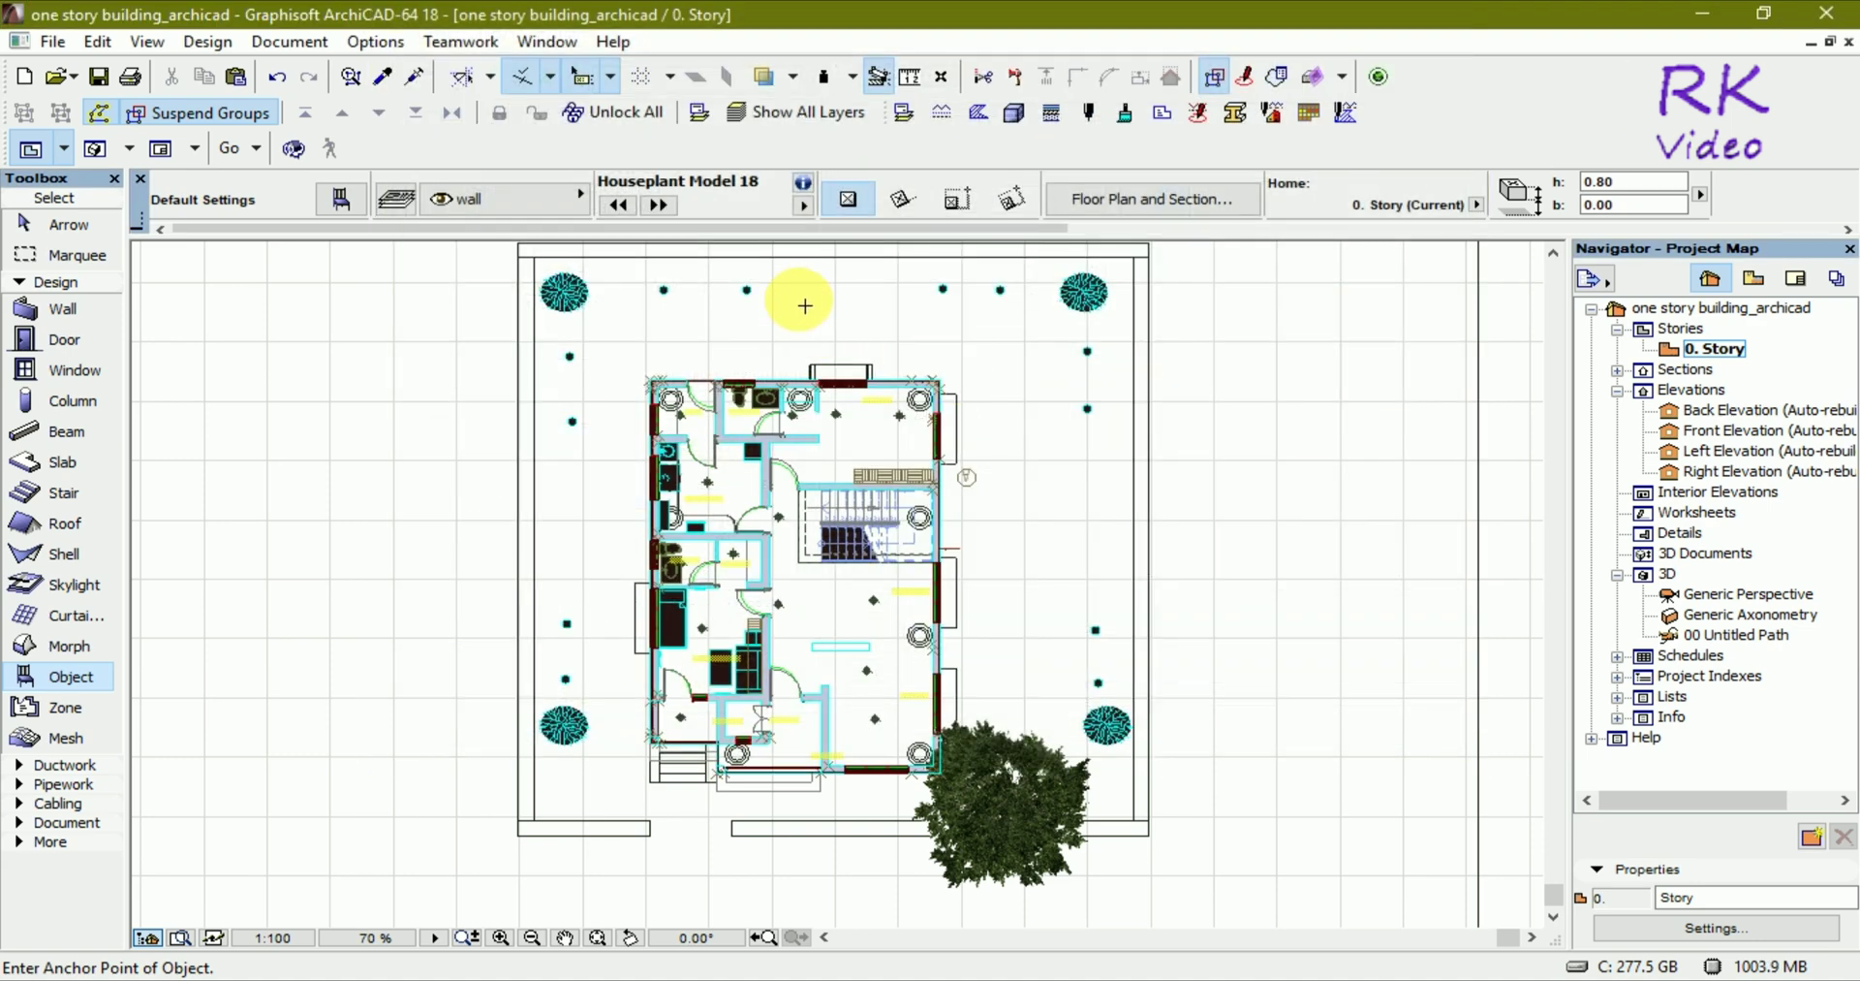
# Step: Place seven houseplants: two on the top boundary, two each on left and right, one at lower left
pyautogui.click(811, 293)
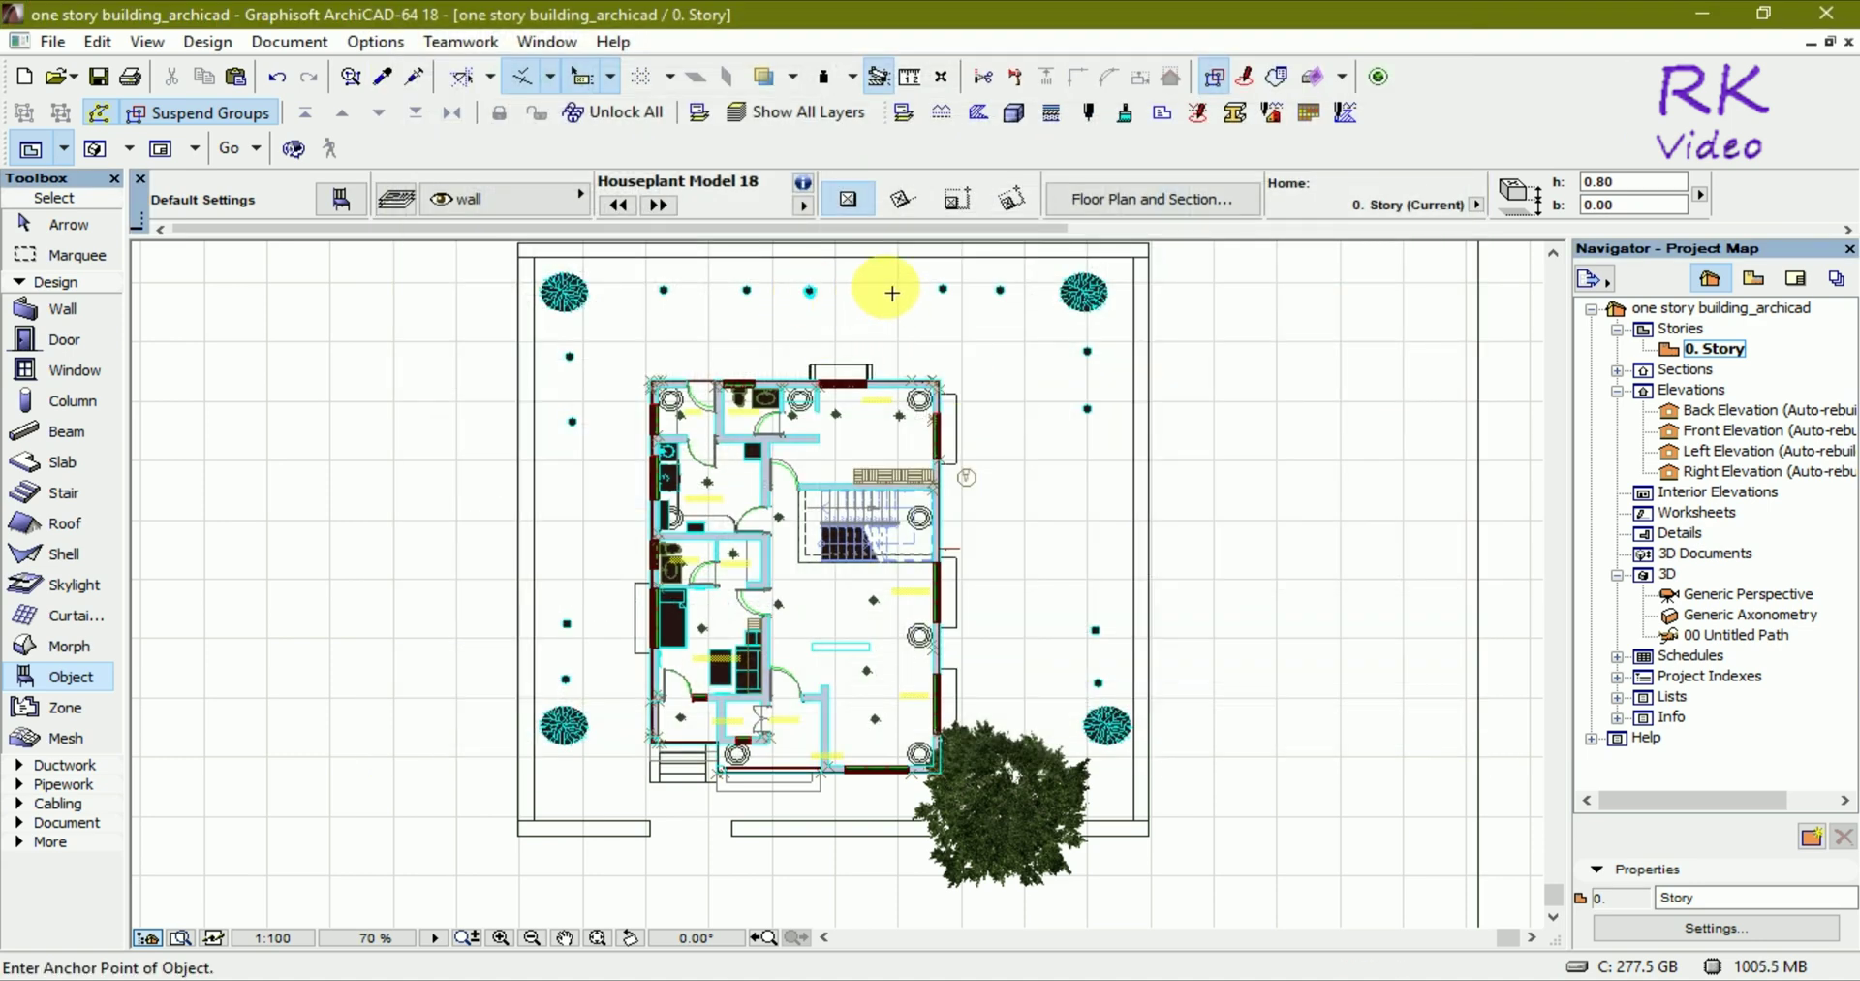
pyautogui.click(892, 295)
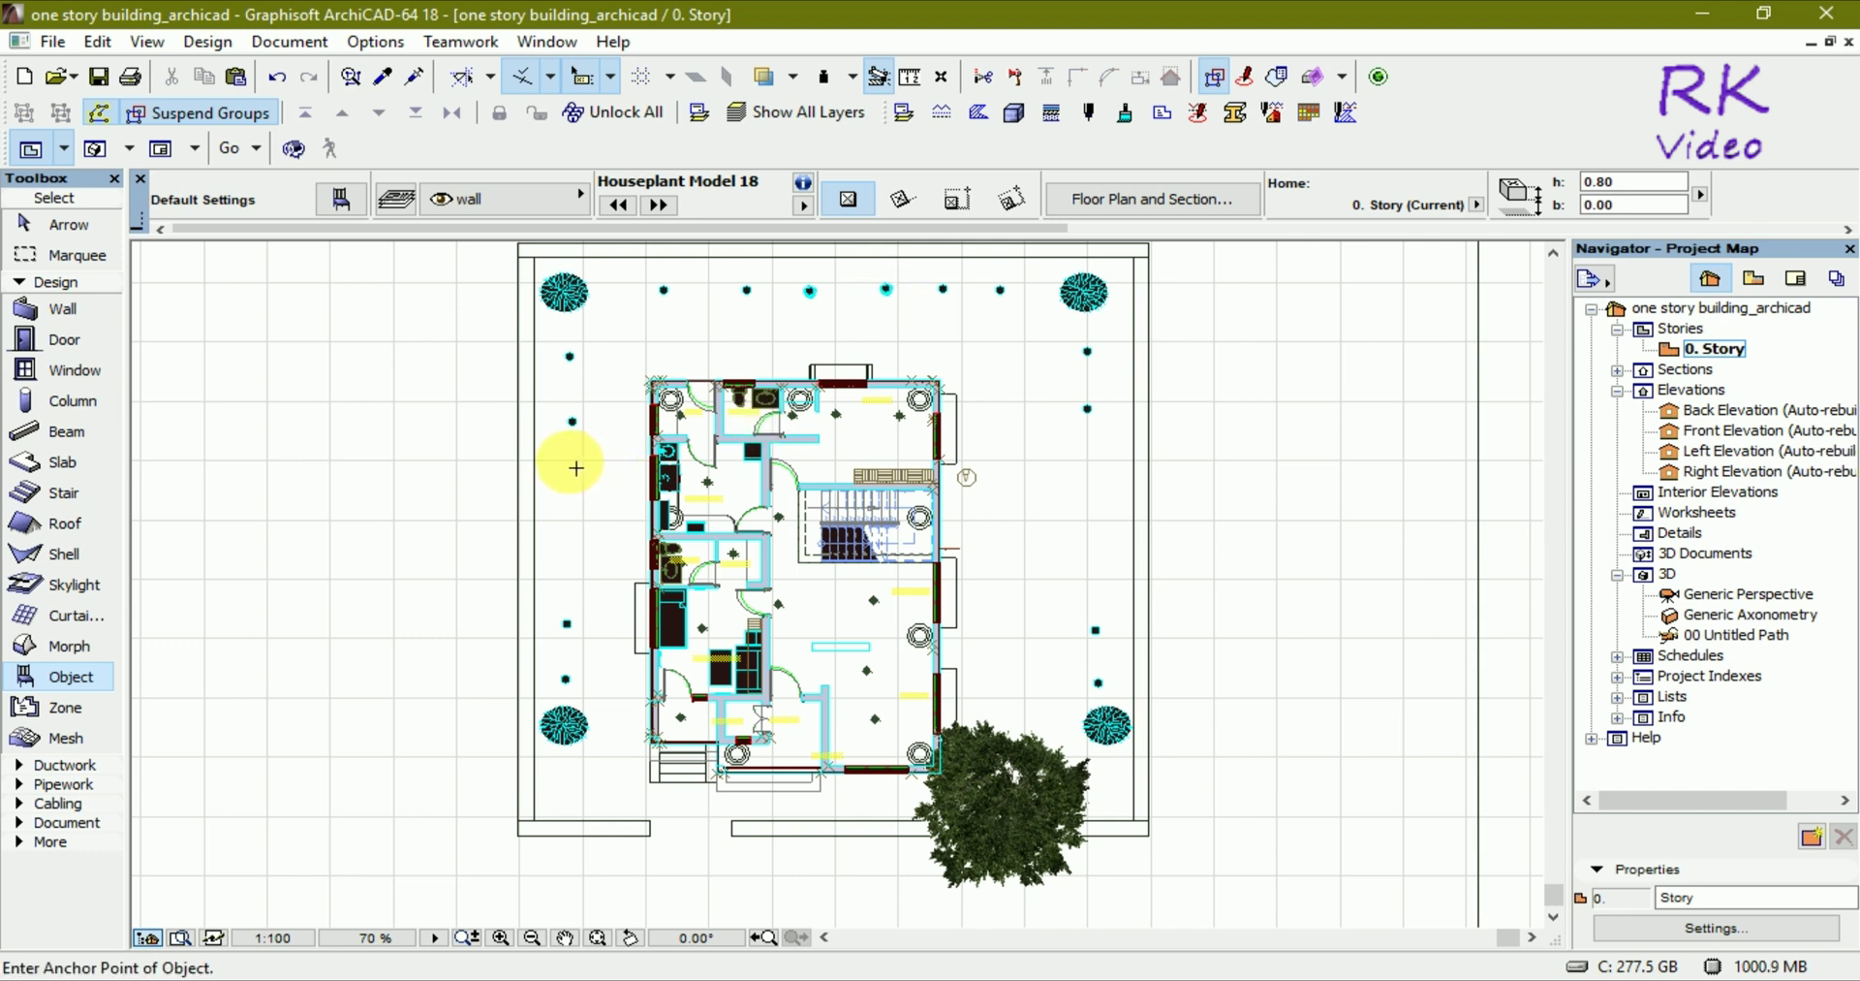
pyautogui.click(577, 468)
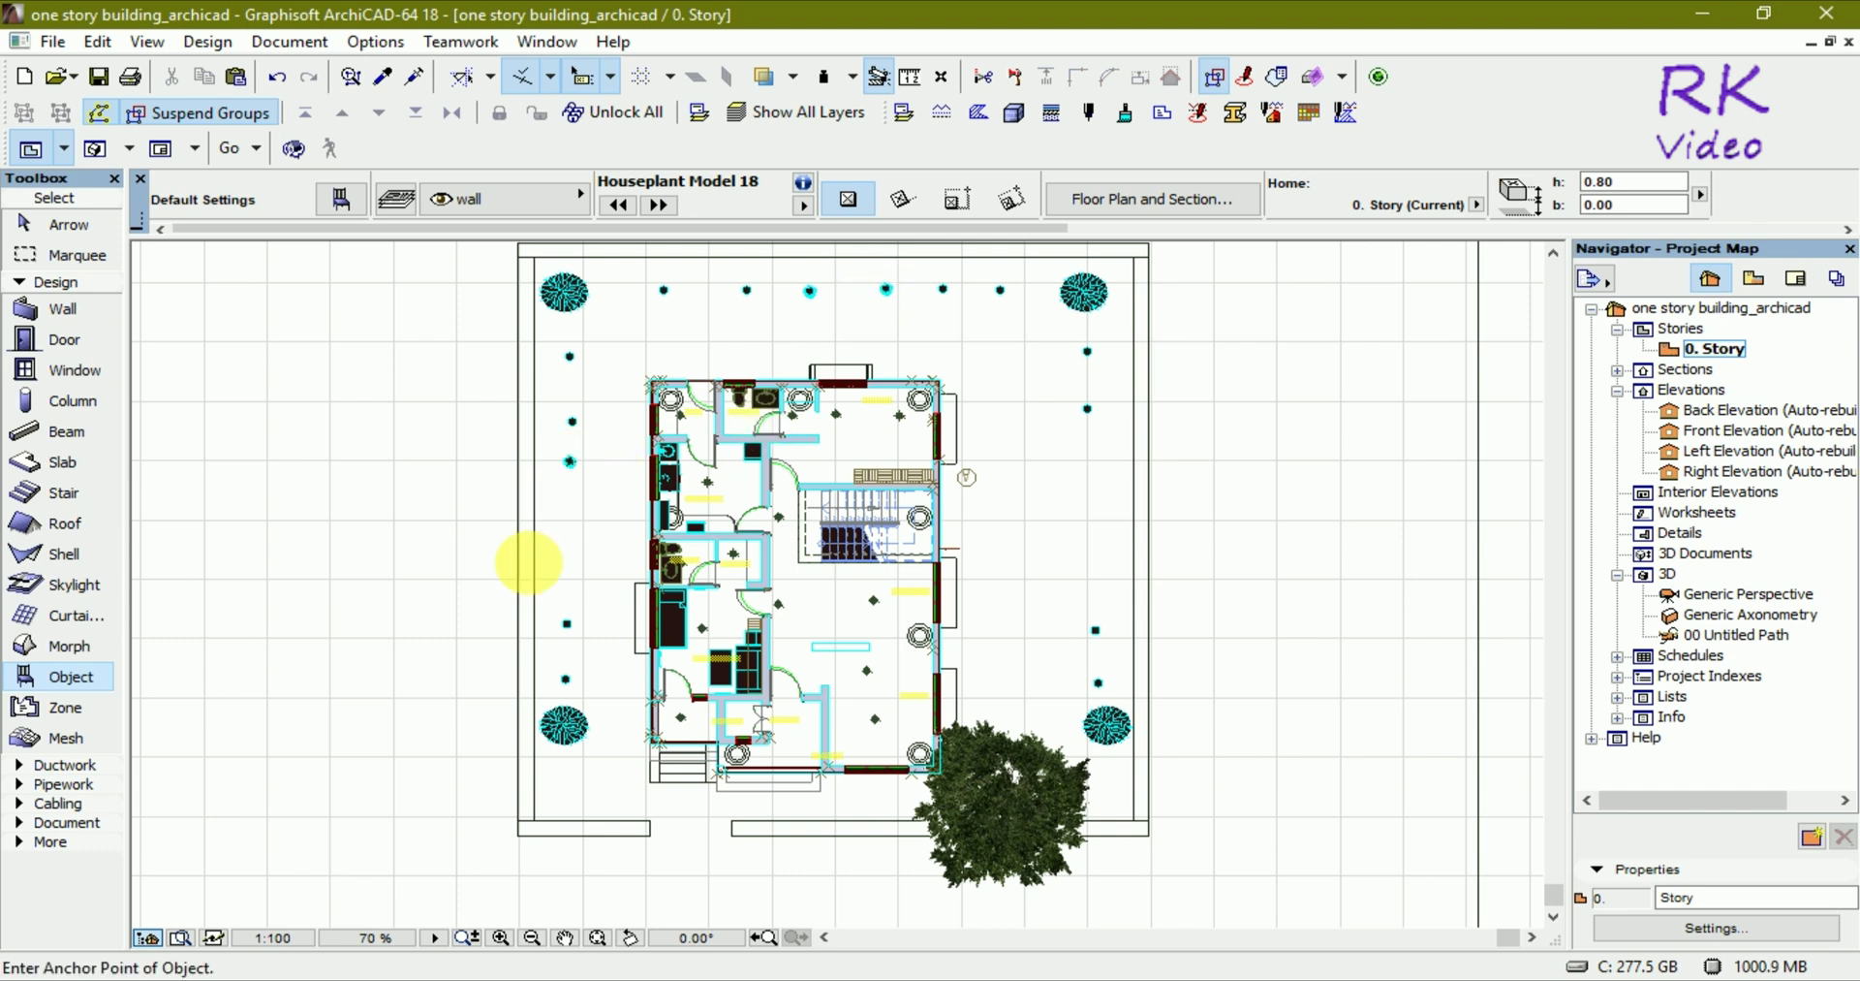
pyautogui.click(577, 567)
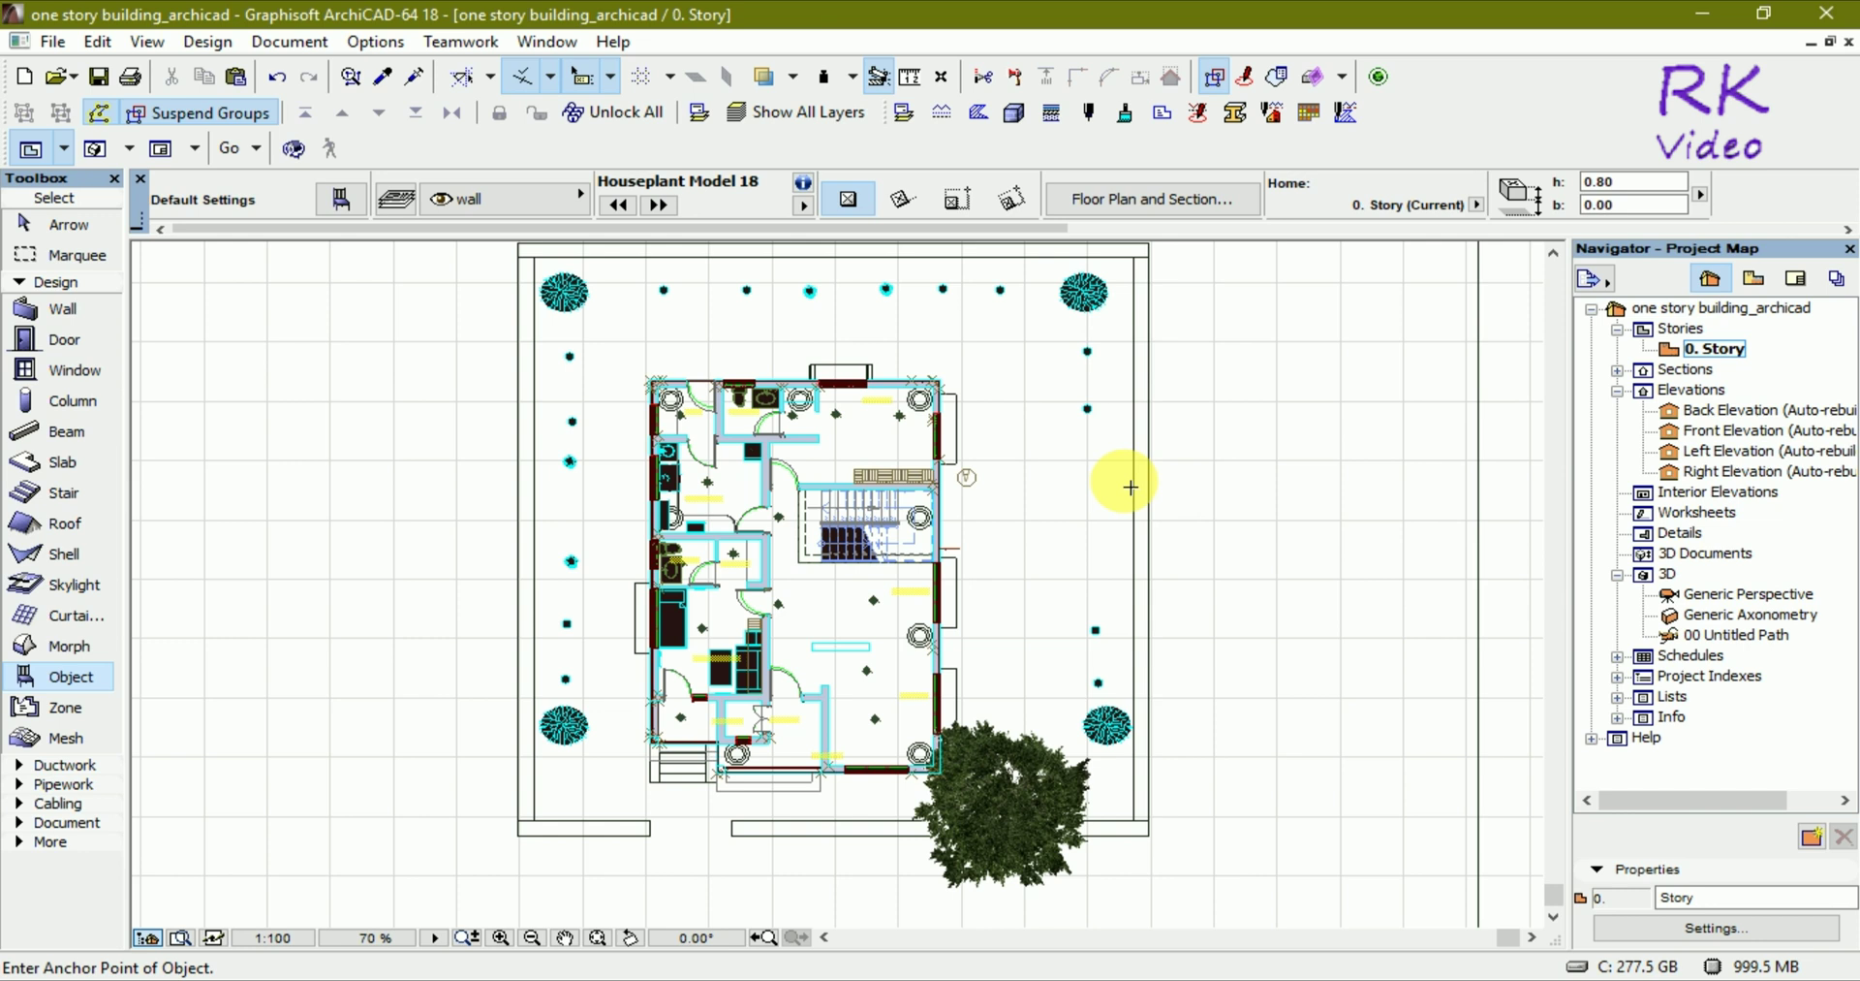
pyautogui.click(1092, 452)
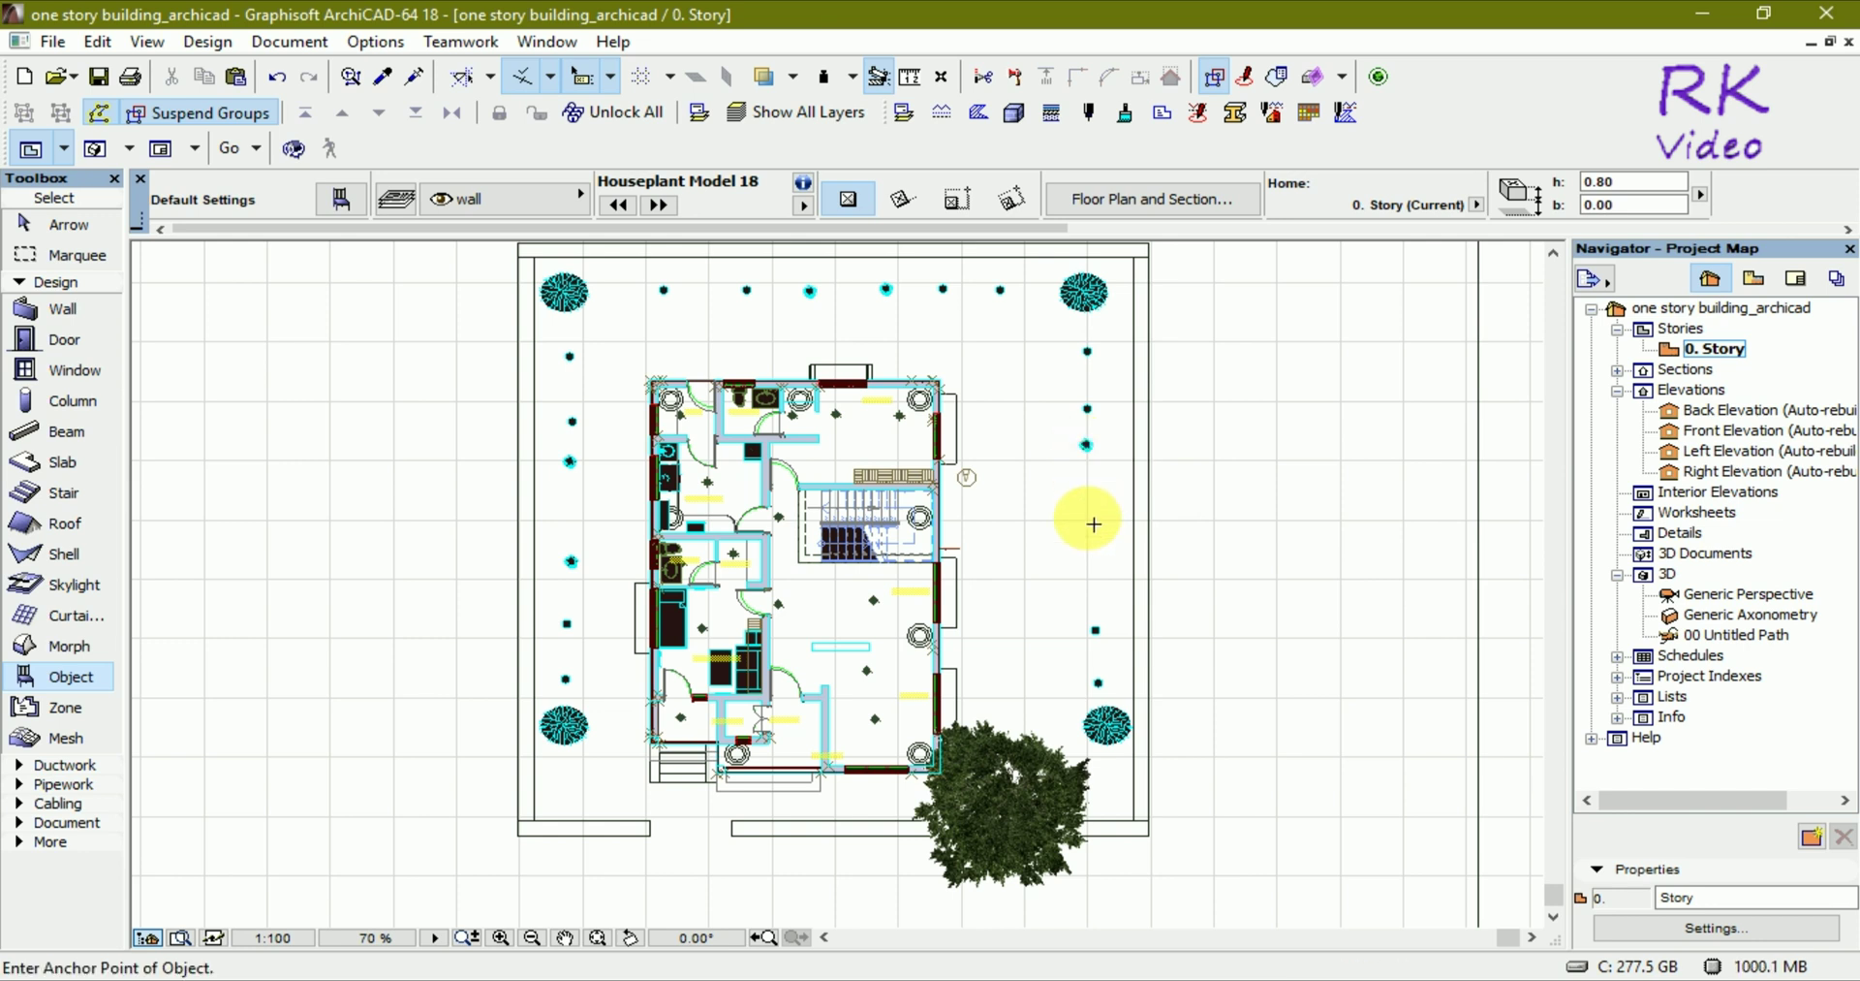
pyautogui.click(1094, 585)
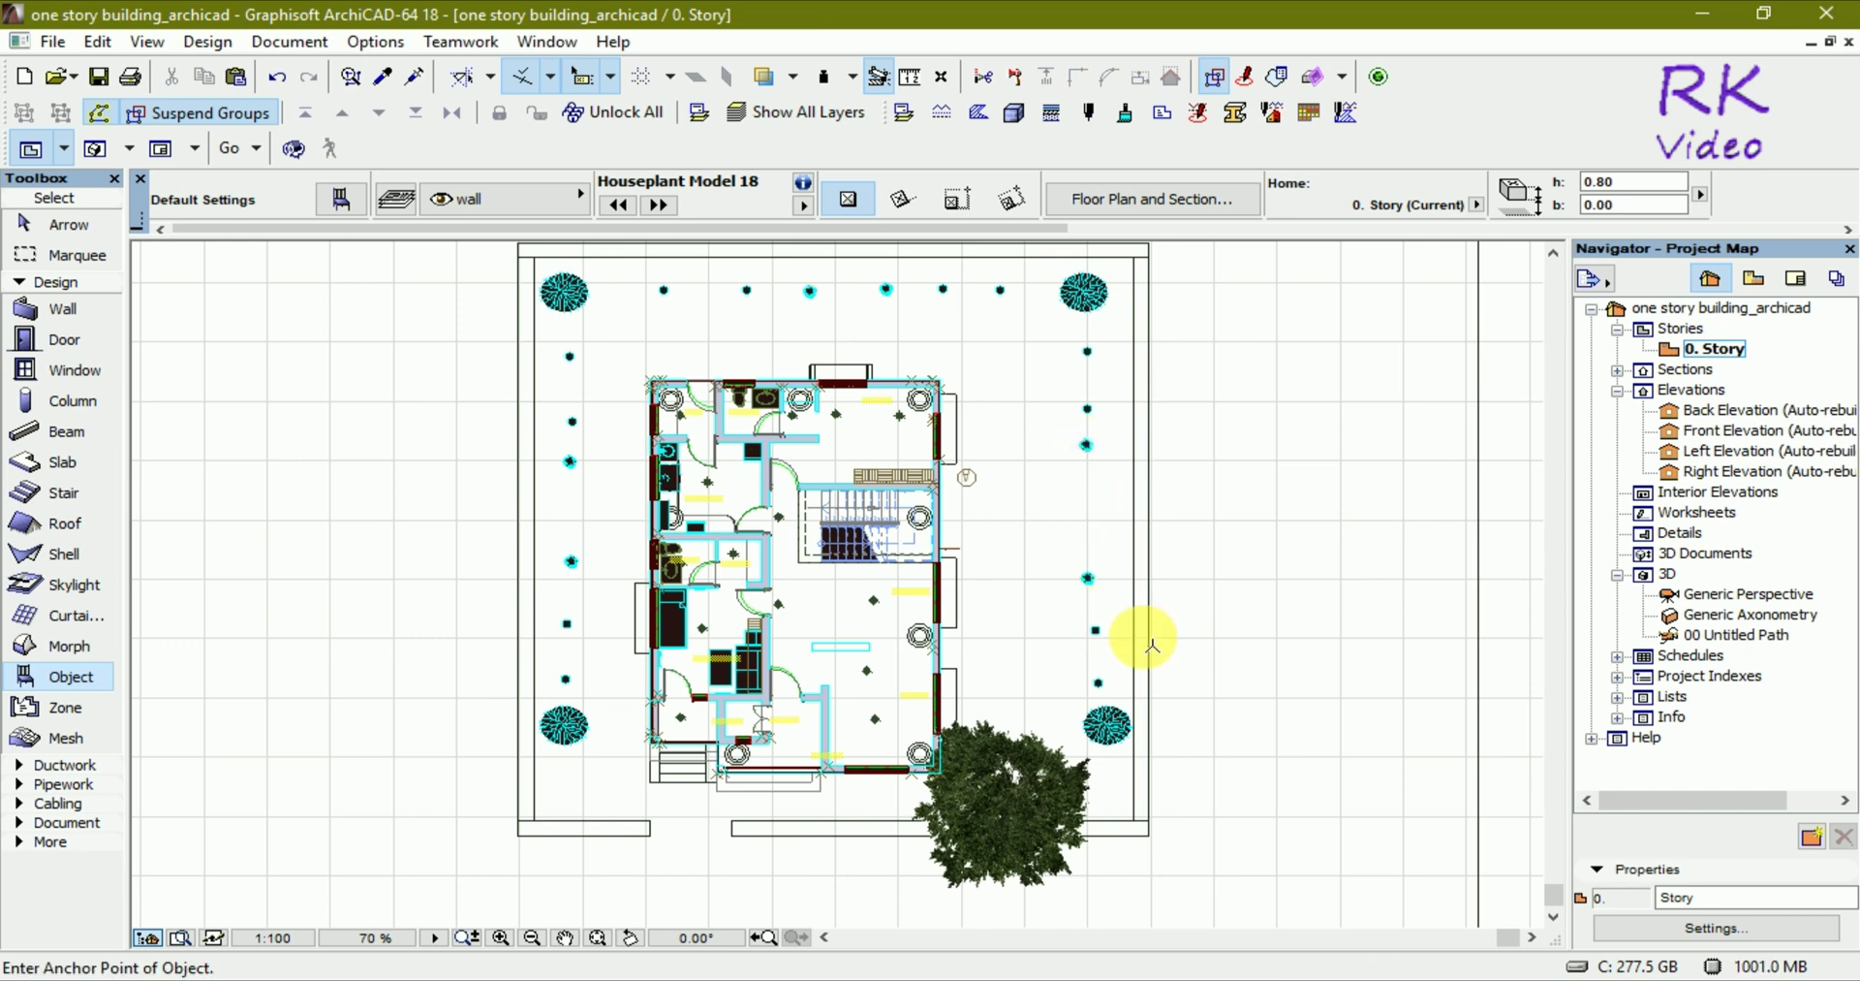
pyautogui.click(571, 806)
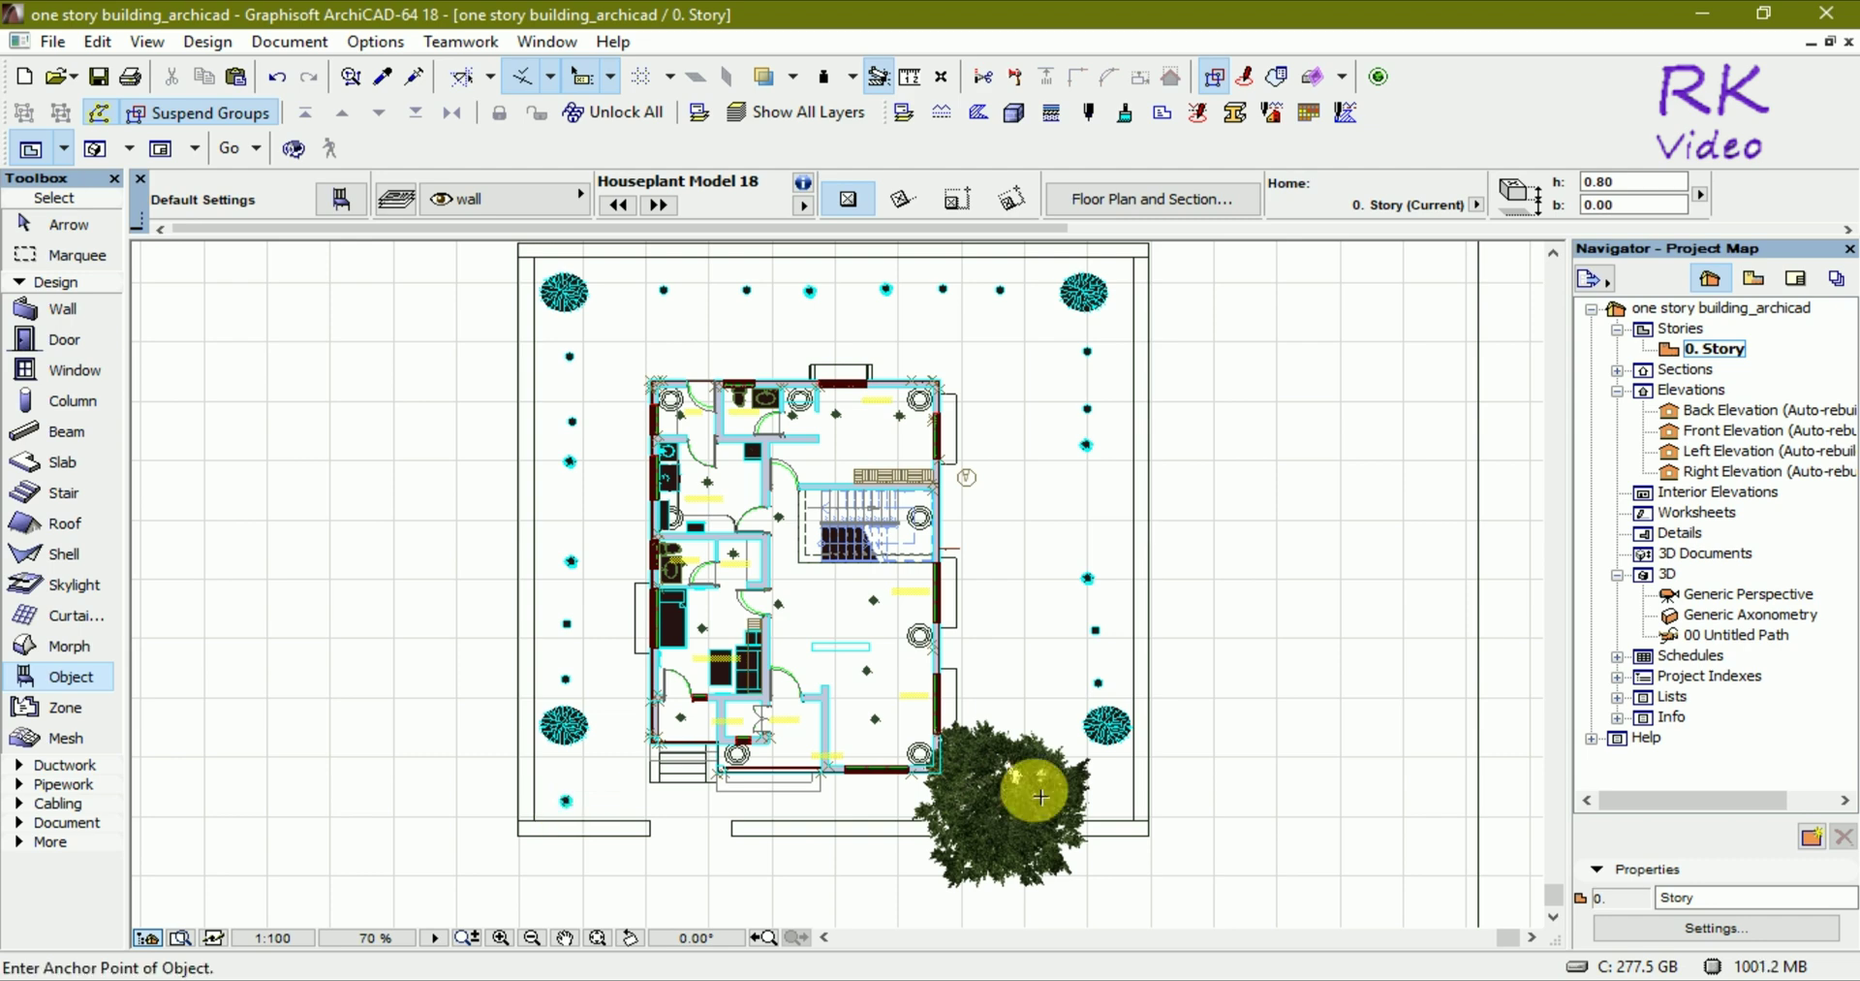
# Step: Switch the houseplant to the Plant 02 variety and verify its 0.64 × 0.64 size, 0.45 height
pyautogui.click(351, 206)
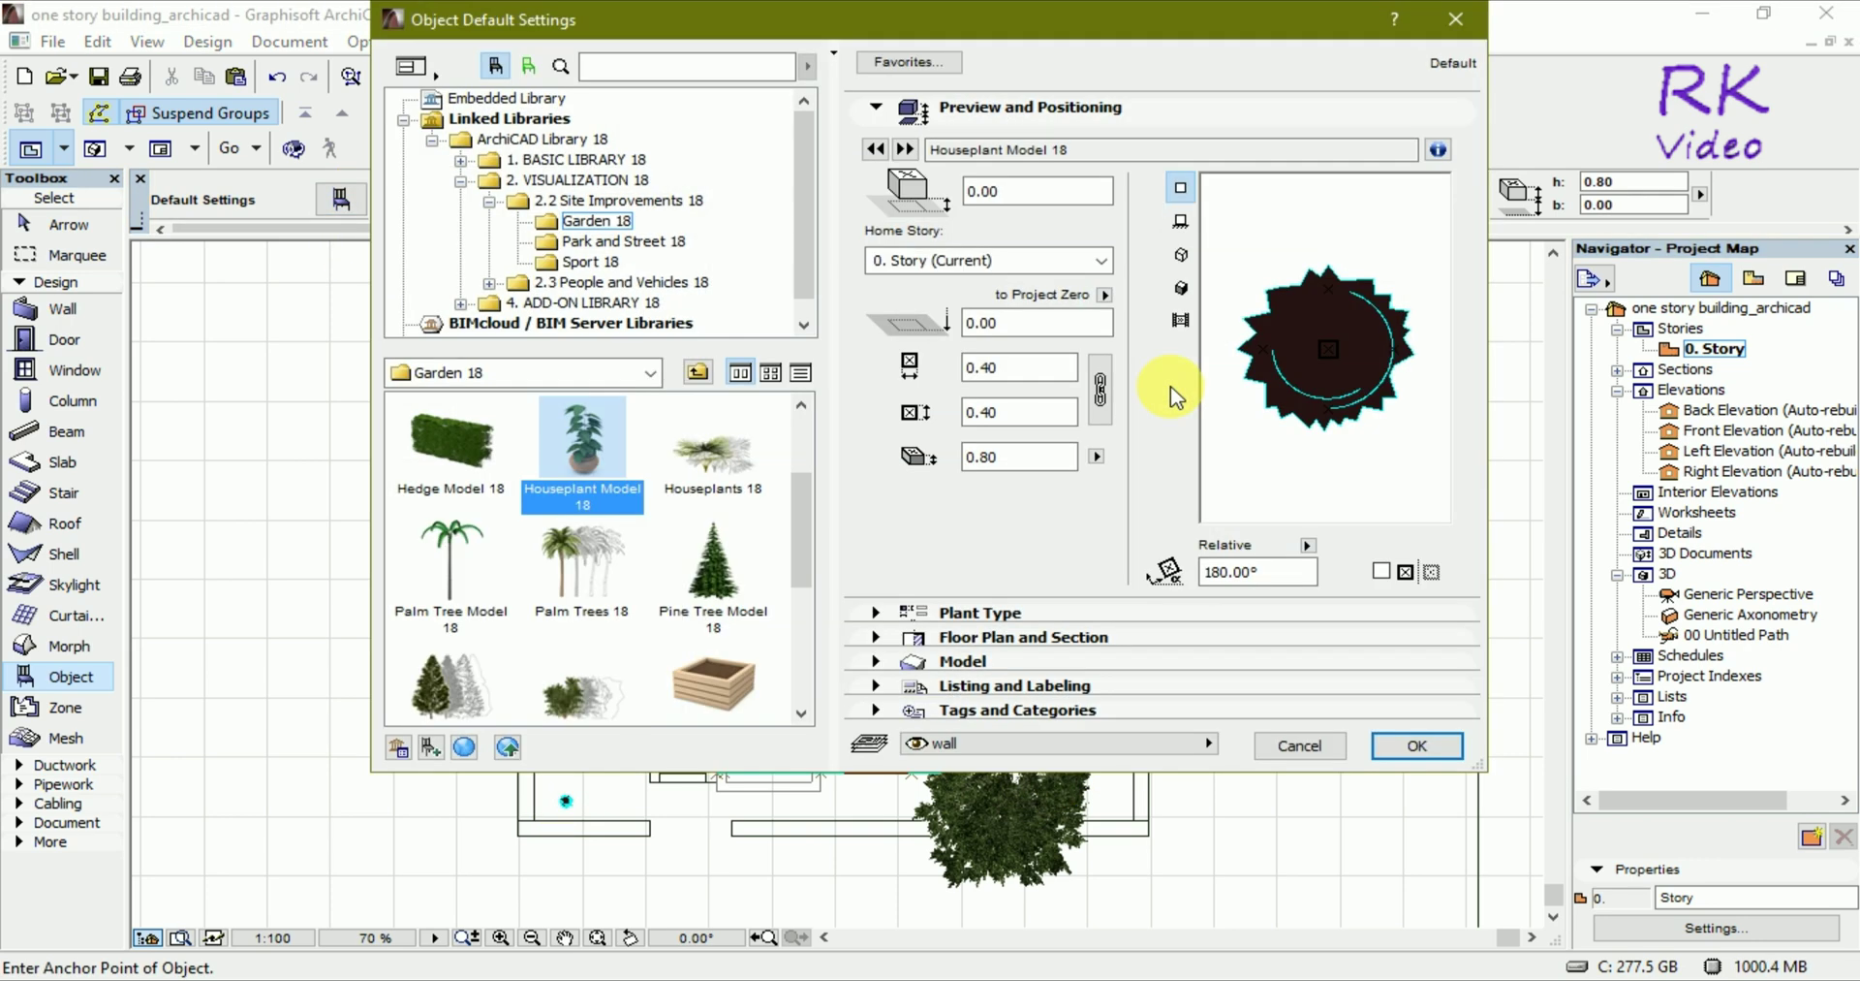
pyautogui.click(876, 614)
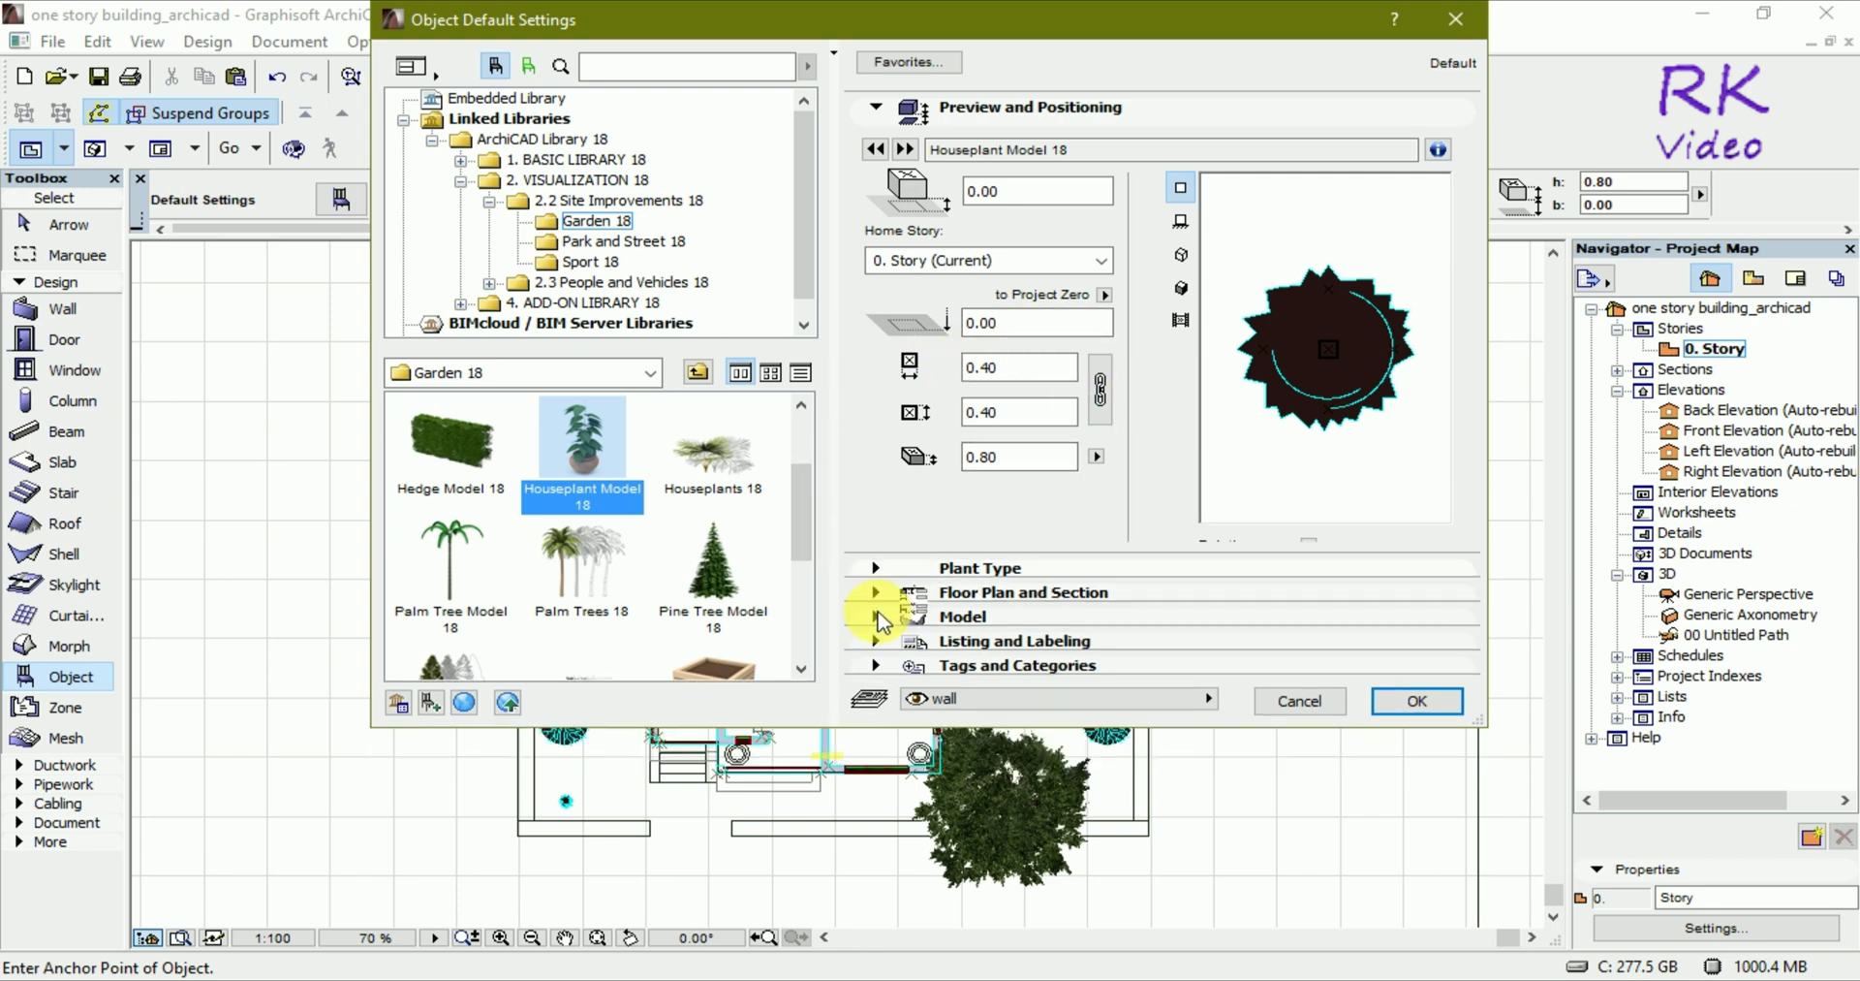
pyautogui.click(876, 568)
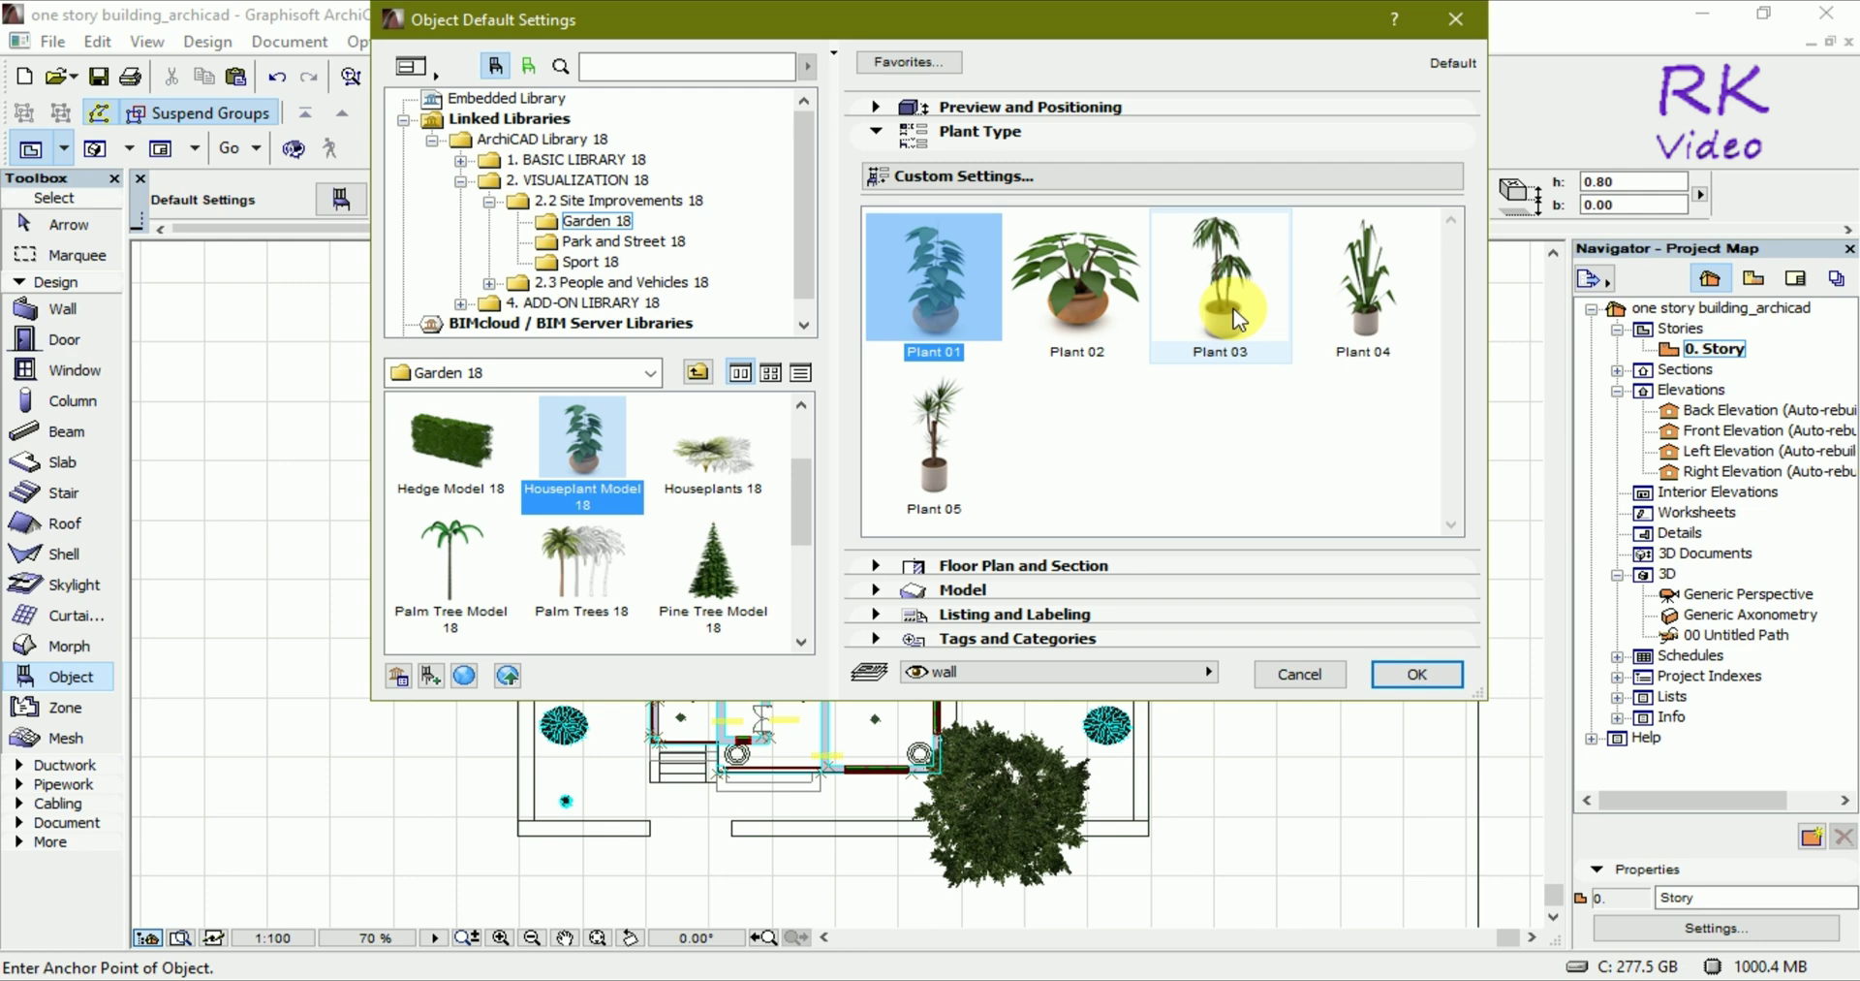
pyautogui.click(1095, 325)
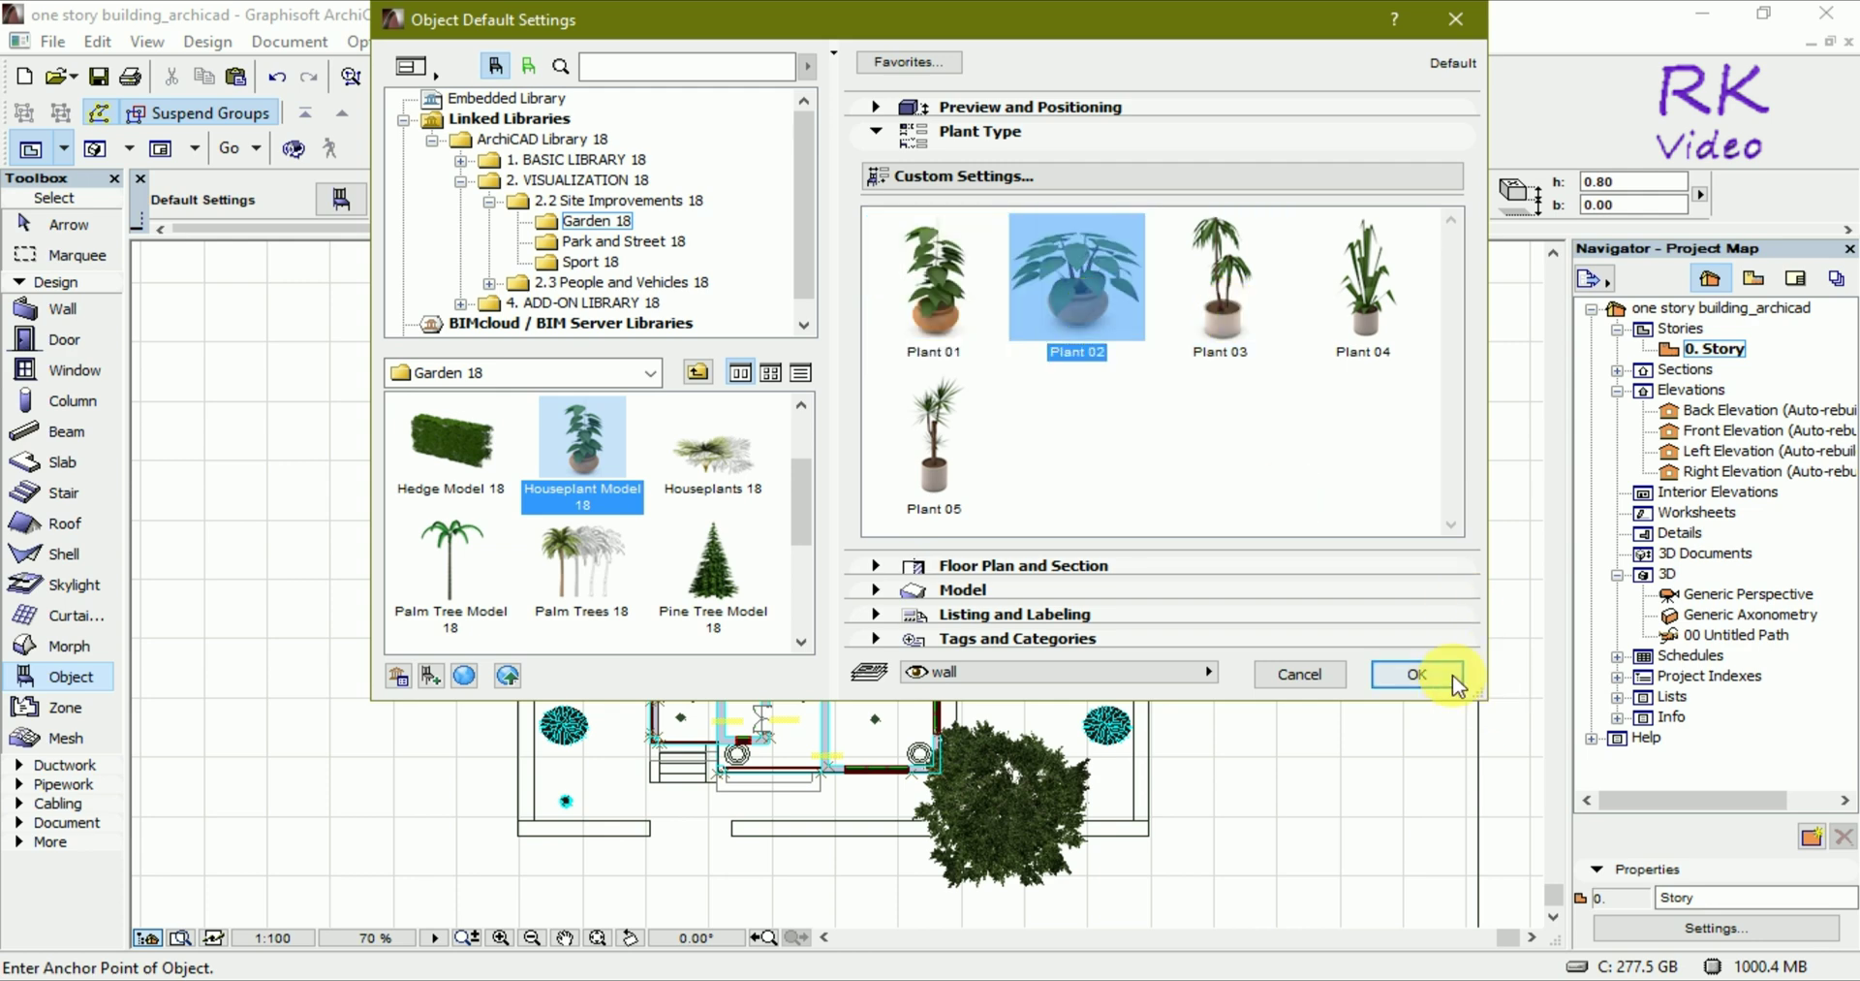
pyautogui.click(1417, 673)
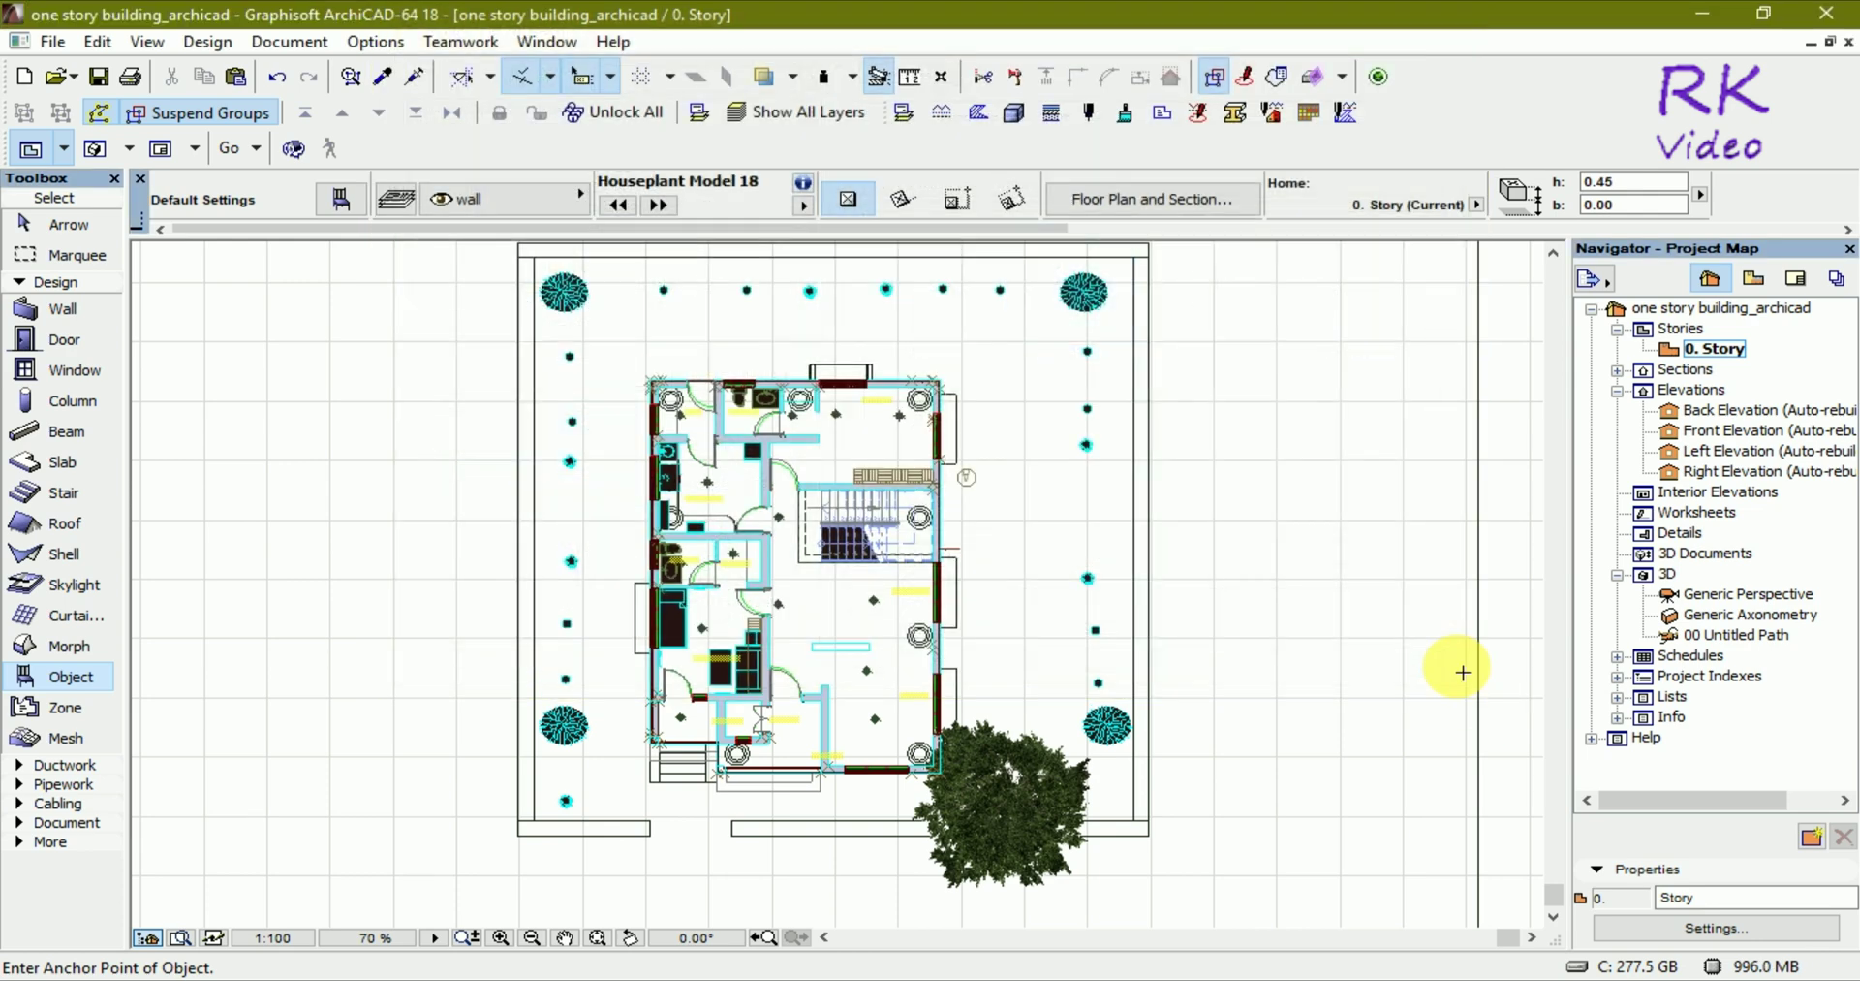
pyautogui.click(341, 199)
pyautogui.click(877, 106)
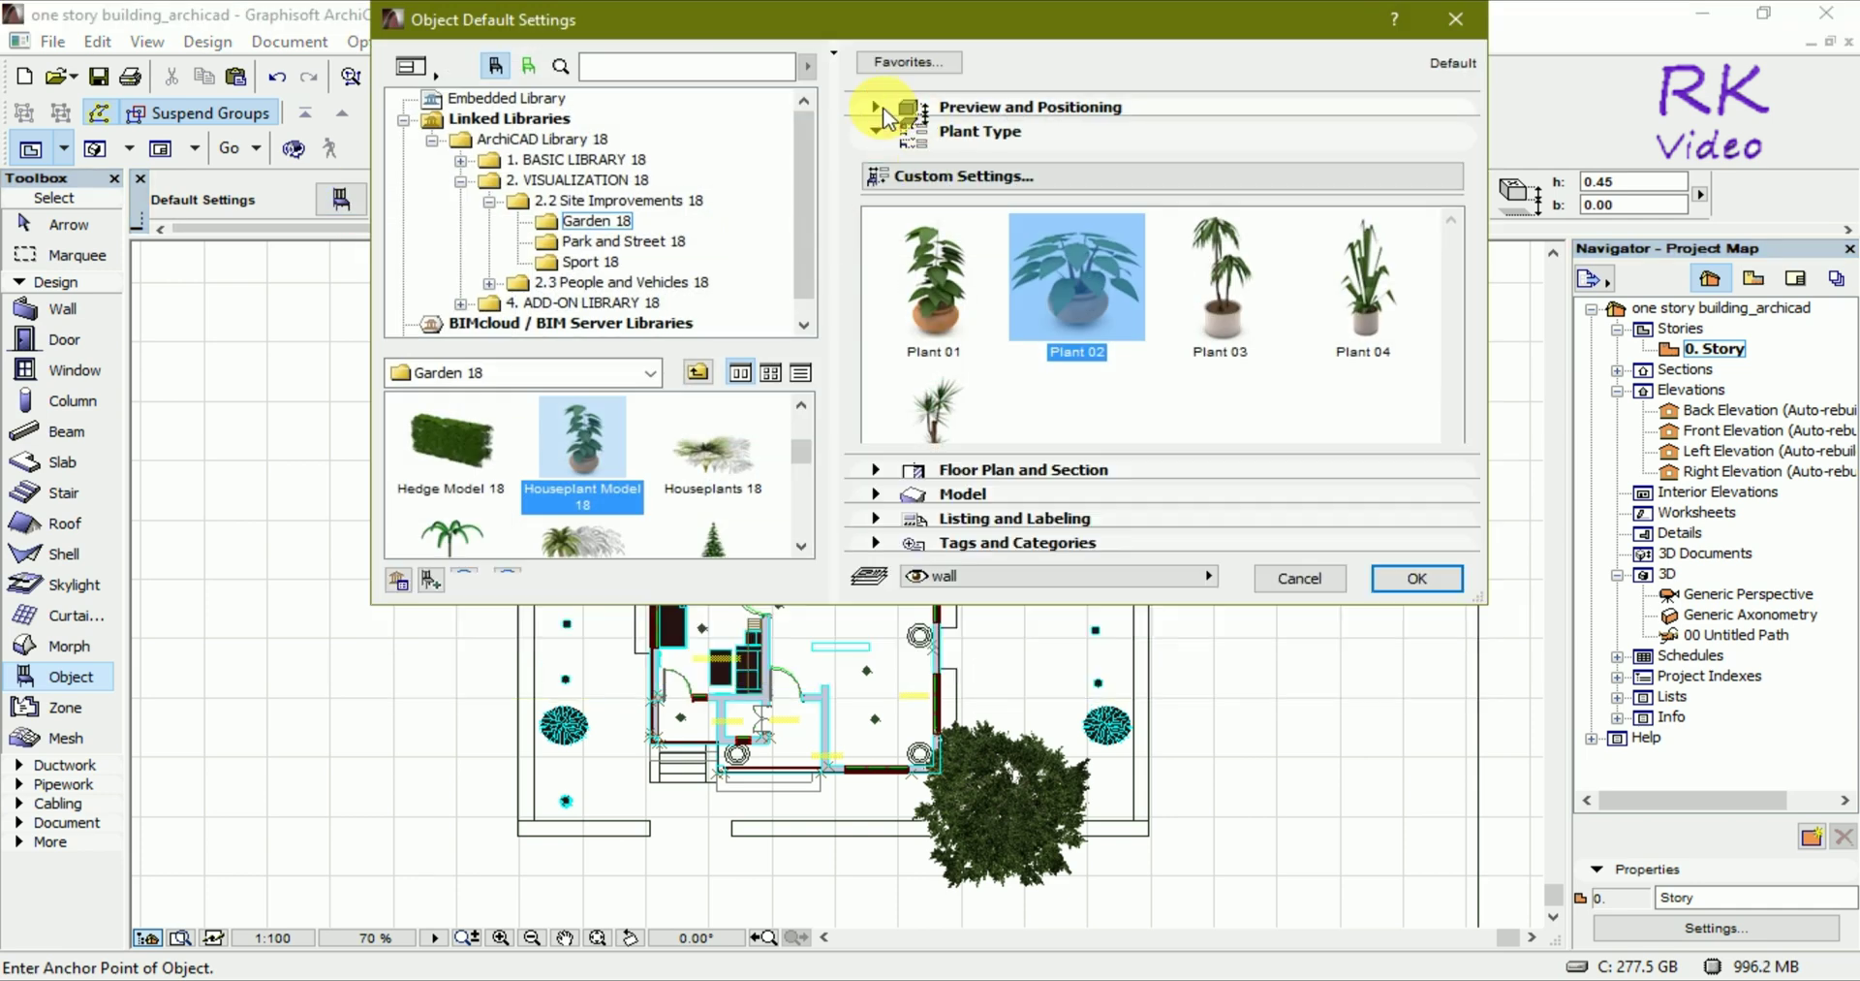
pyautogui.click(1395, 744)
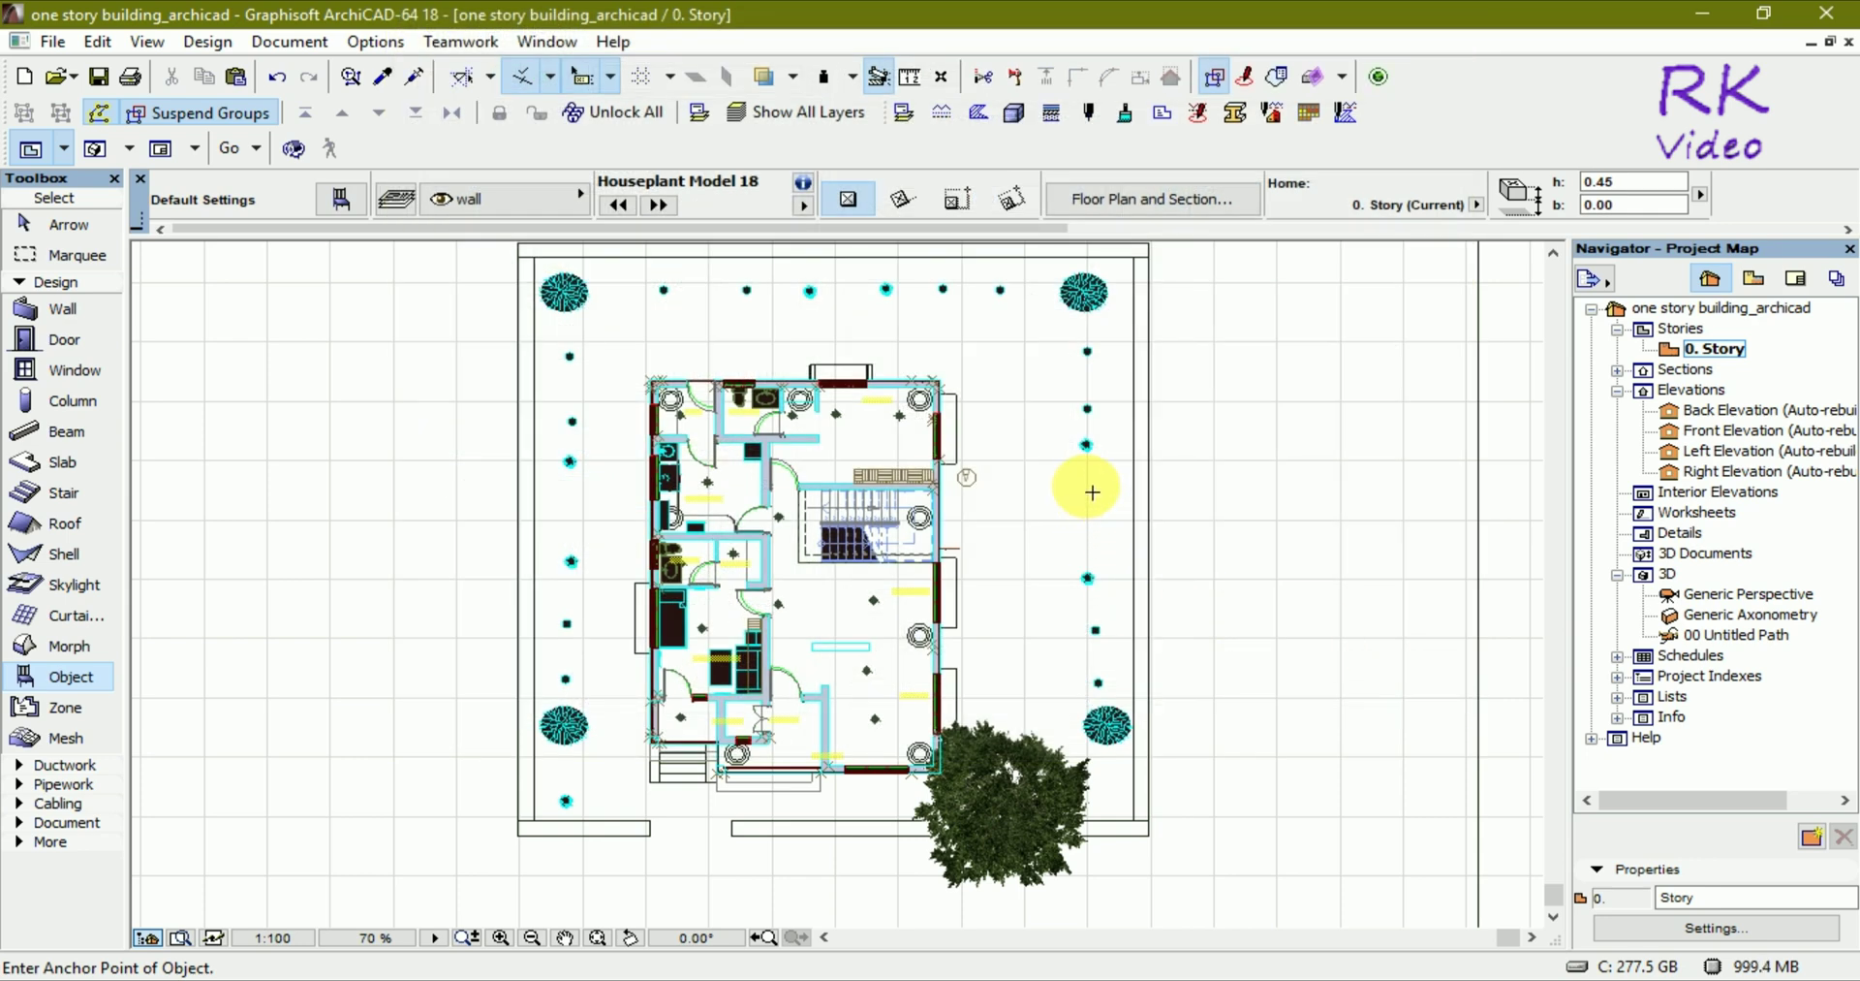
# Step: Place seven Plant 02 houseplants: two on the right boundary, two on the left, three along the bottom
pyautogui.click(1093, 488)
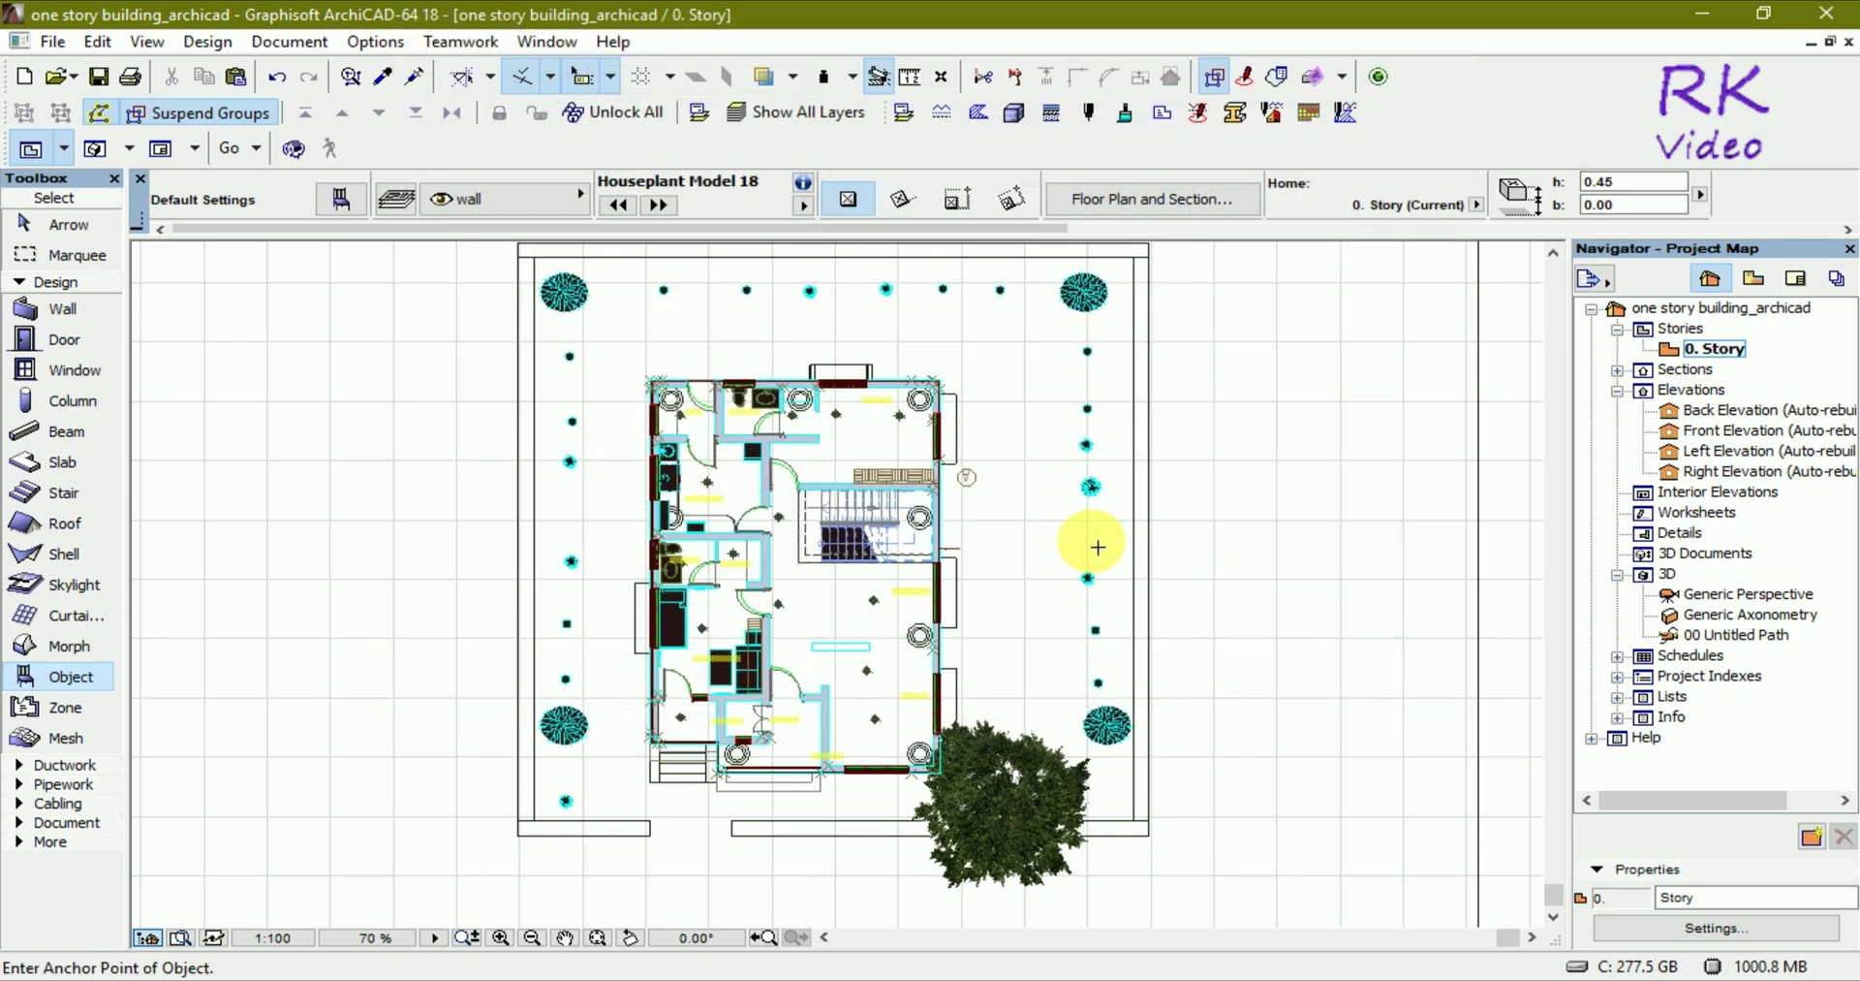
pyautogui.click(1092, 535)
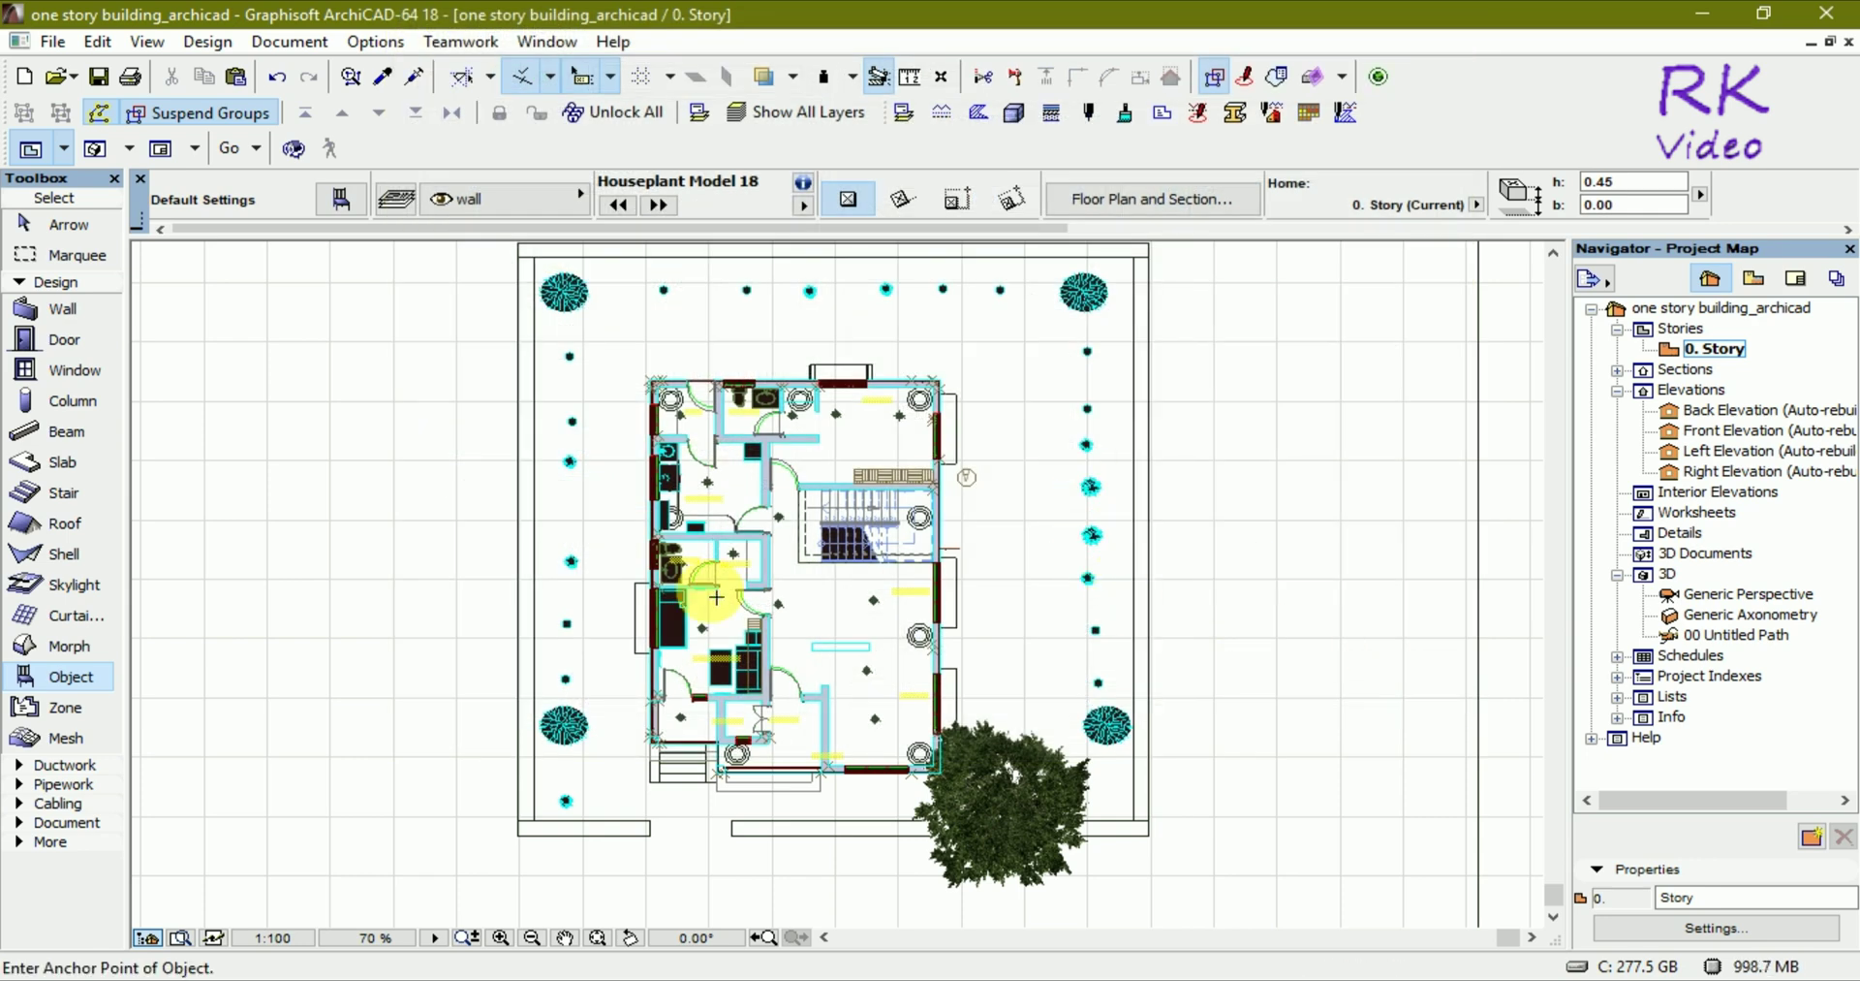
pyautogui.click(575, 507)
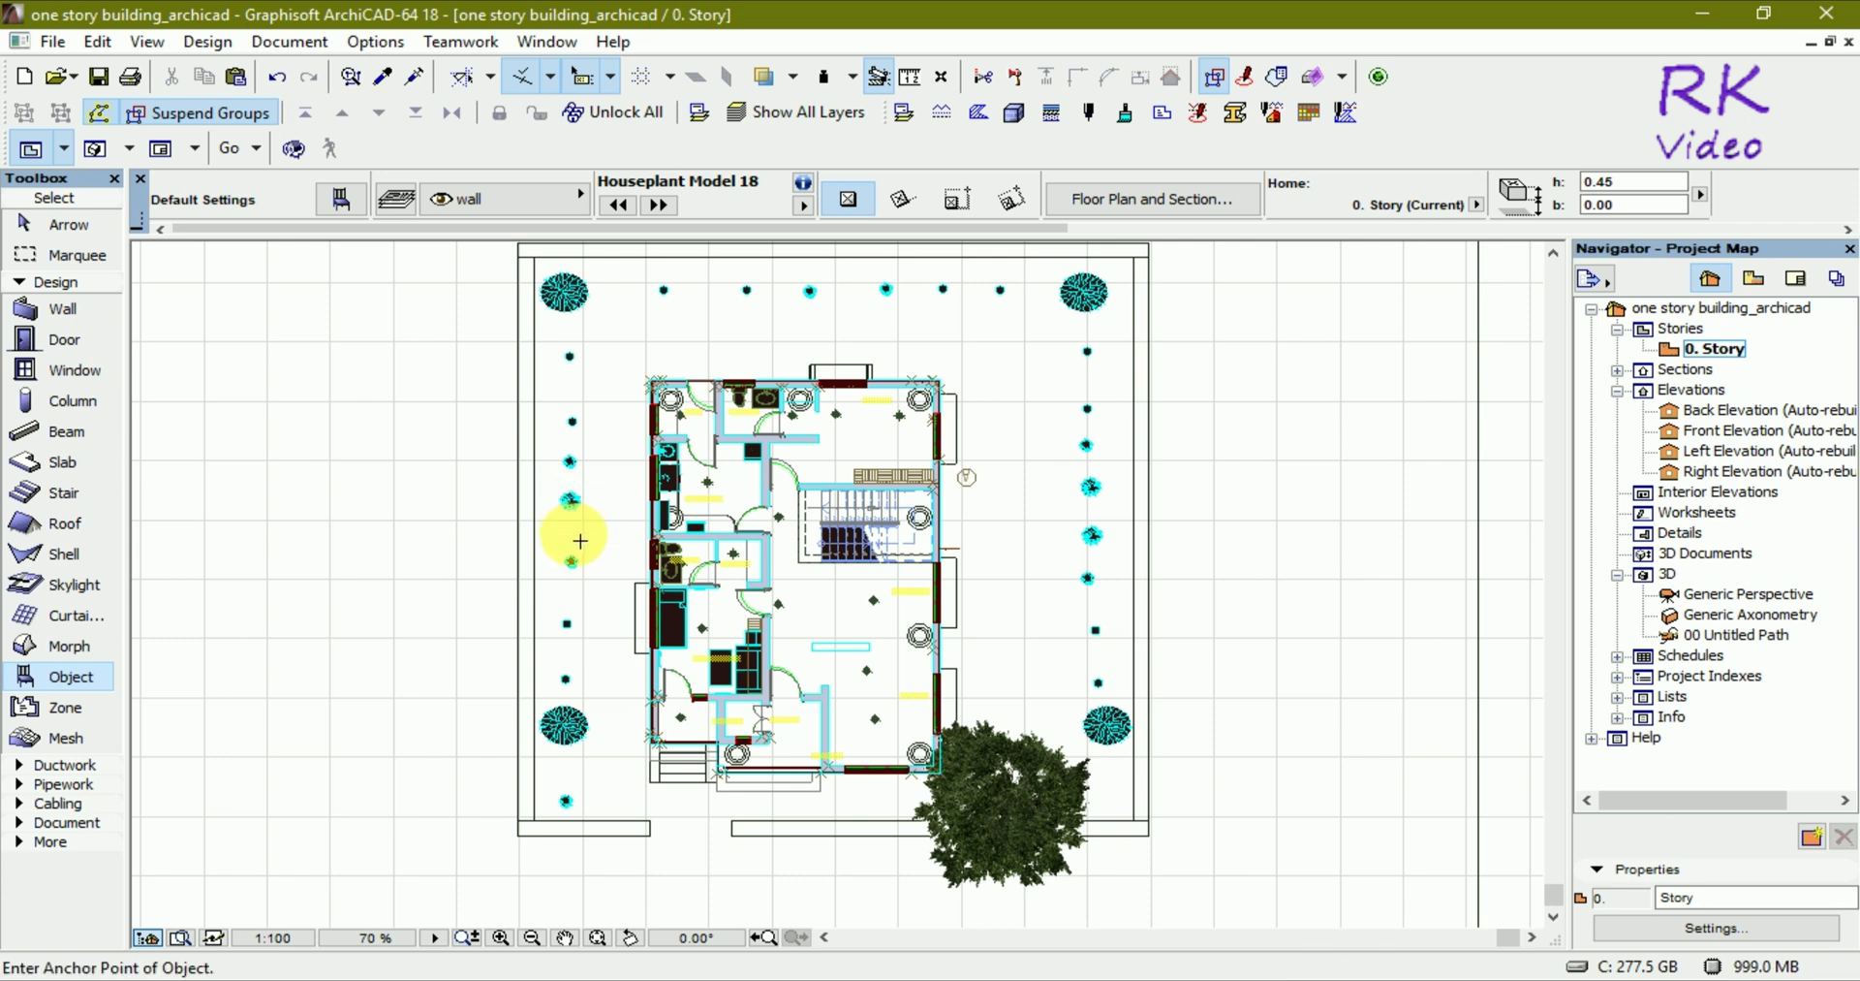
pyautogui.click(575, 535)
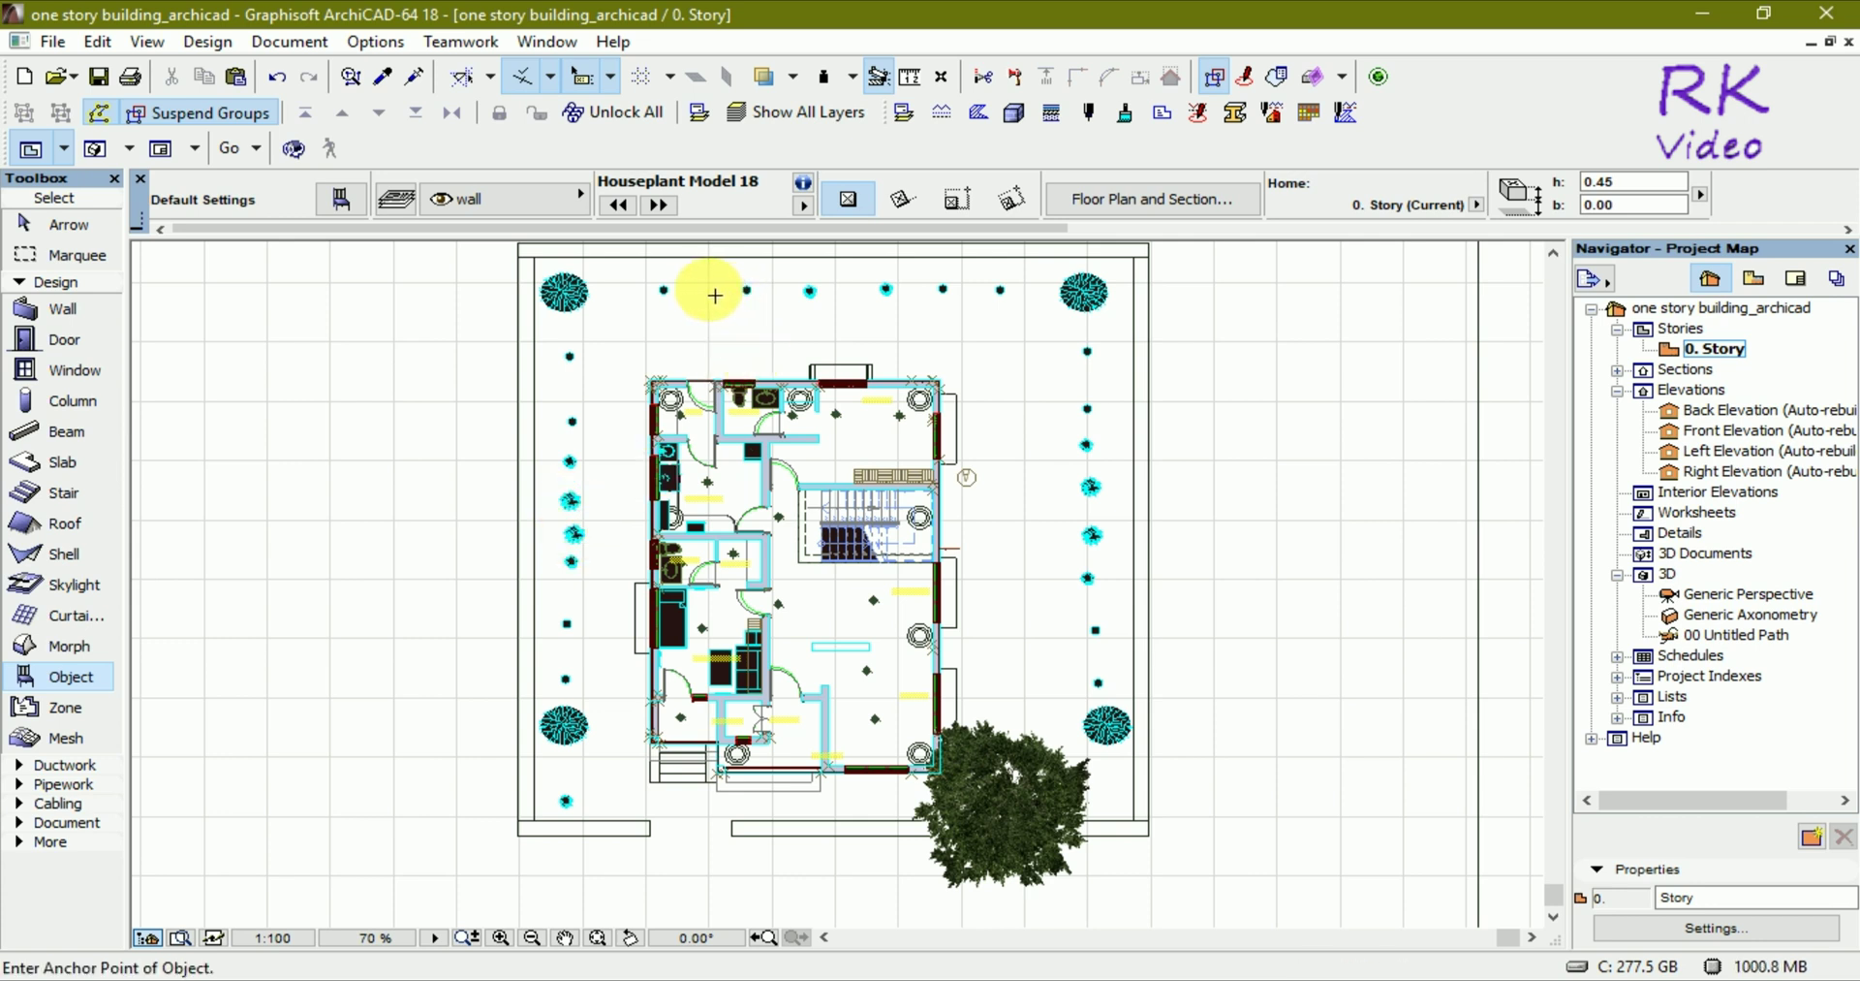
pyautogui.click(901, 806)
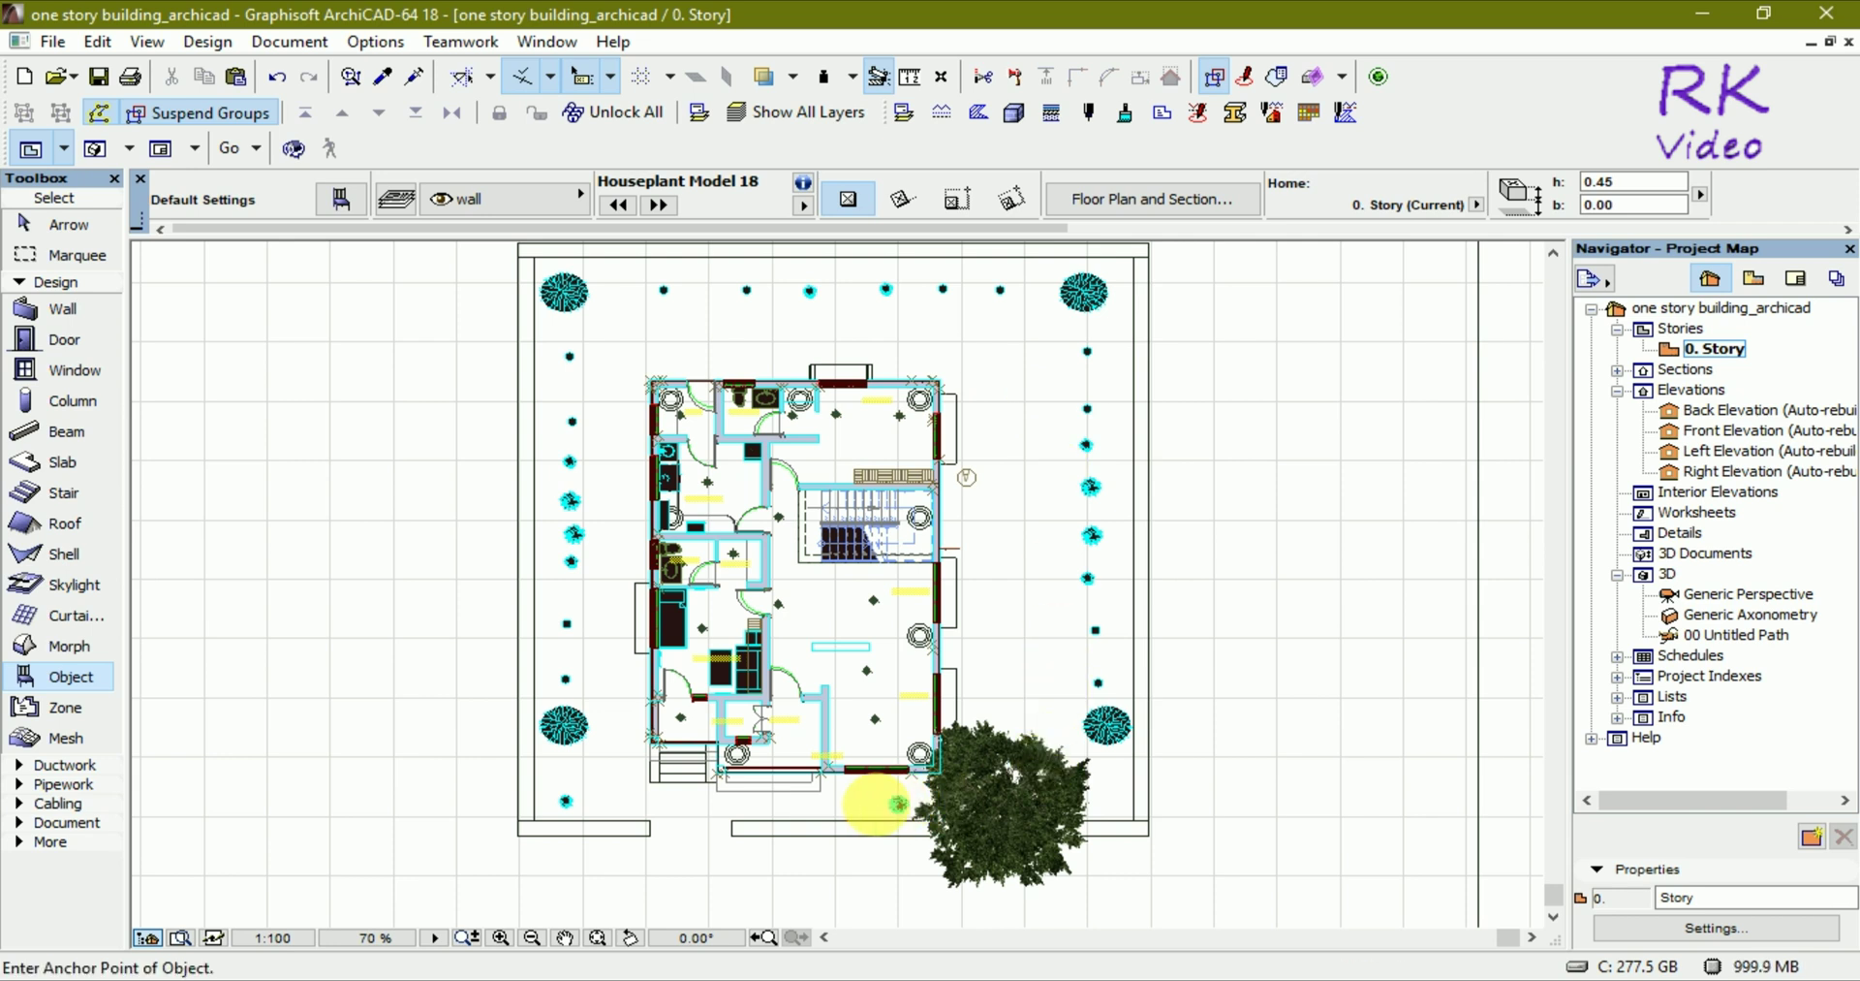
pyautogui.click(846, 804)
pyautogui.click(624, 802)
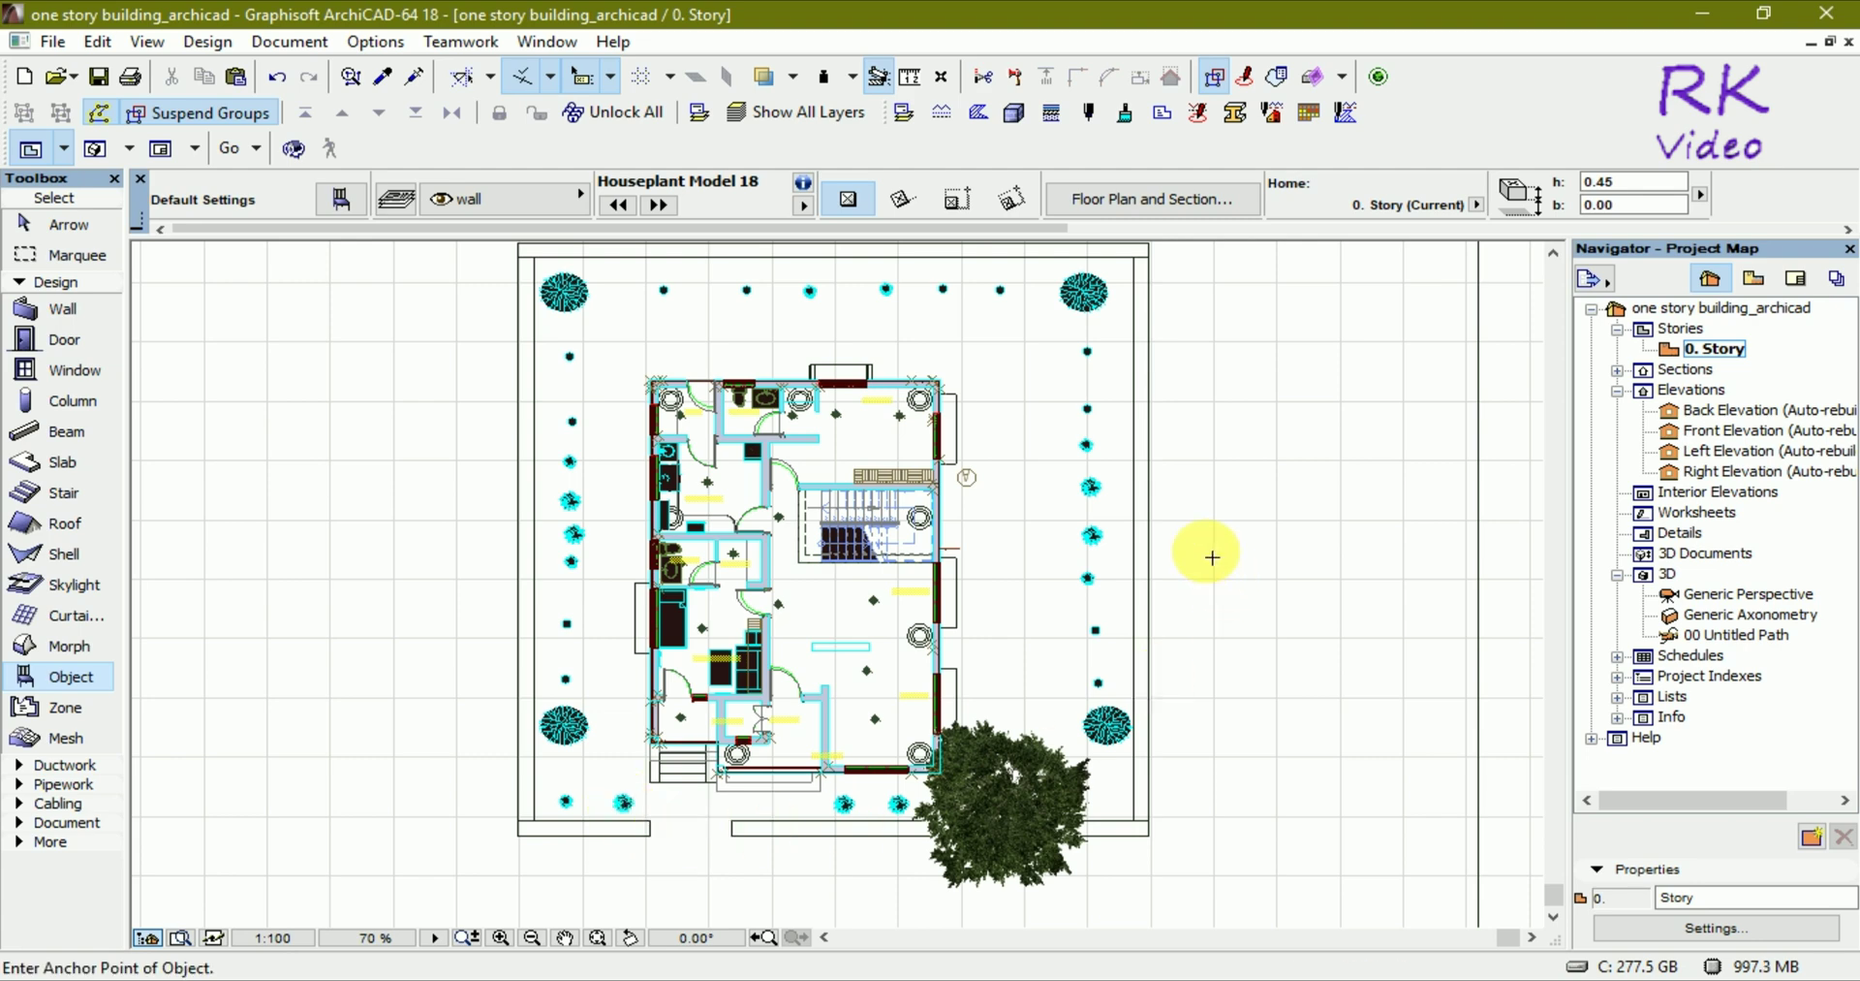
# Step: Finish placing houseplants and open the Generic Perspective, orbiting to a lower, closer angle on the house
pyautogui.press('Escape')
pyautogui.press('F3')
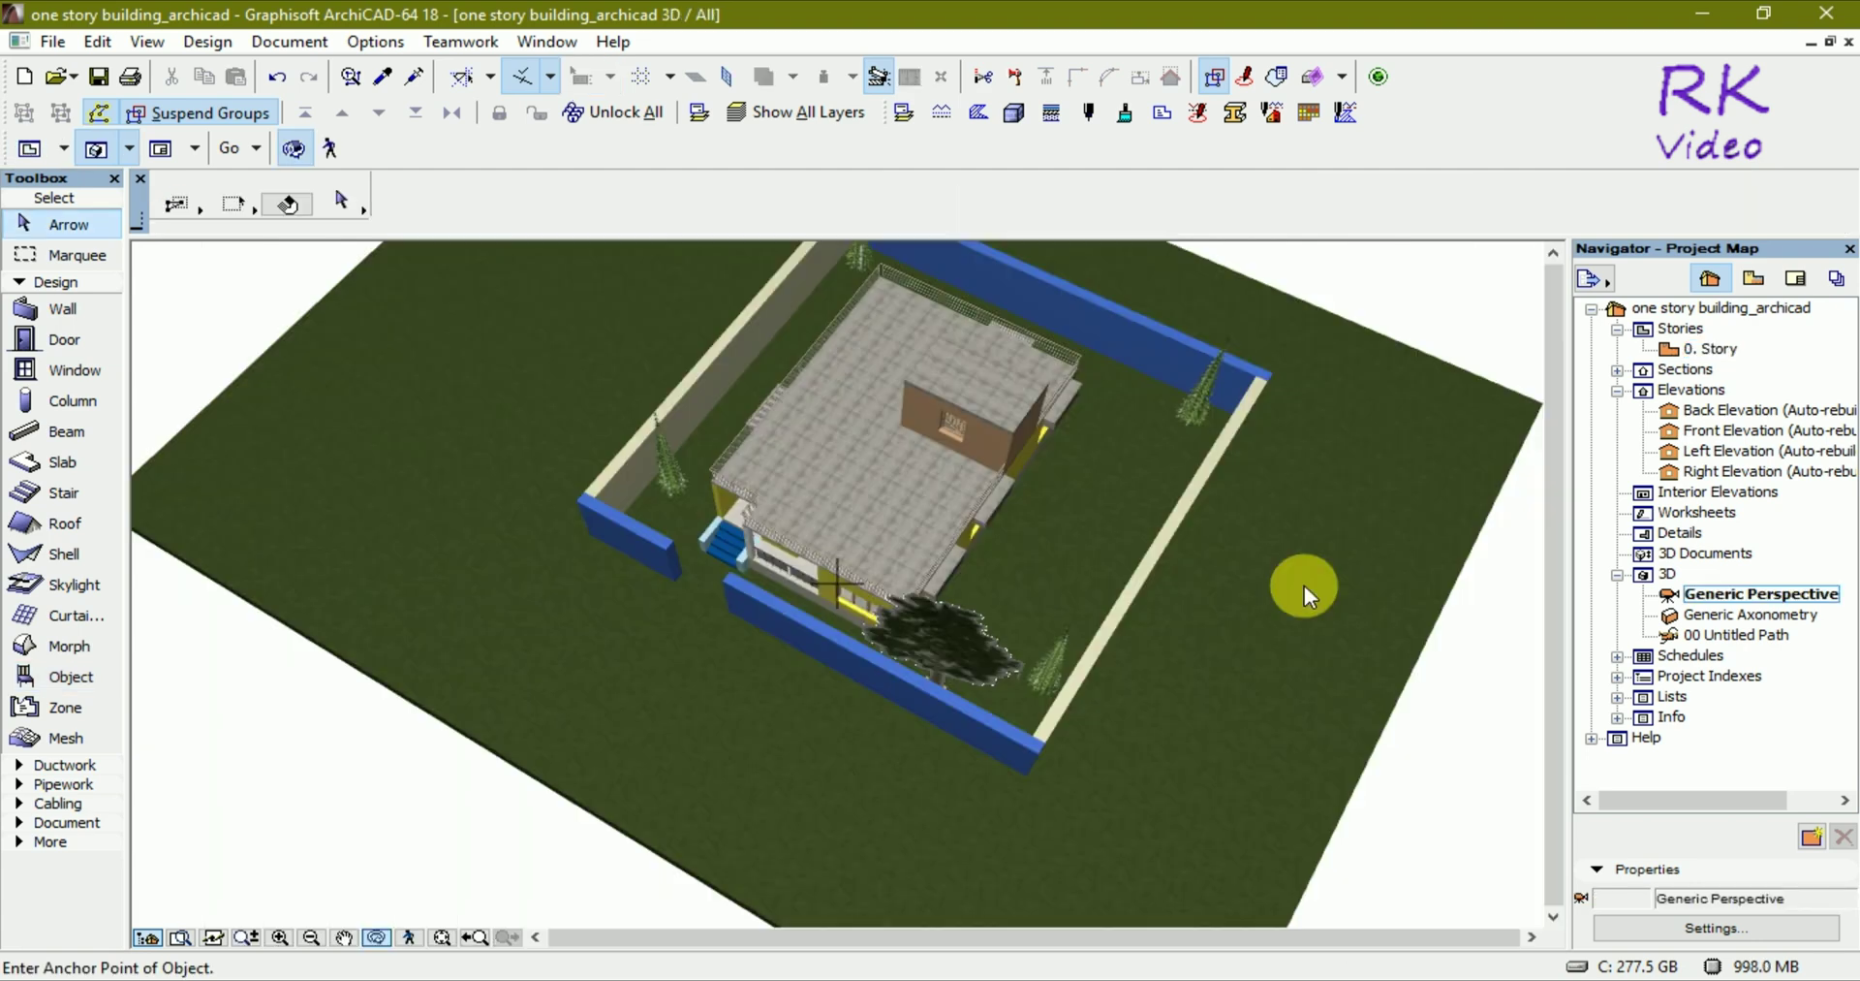
pyautogui.moveTo(977, 815)
pyautogui.mouseDown()
pyautogui.moveTo(1229, 736)
pyautogui.moveTo(1024, 802)
pyautogui.moveTo(885, 781)
pyautogui.moveTo(1289, 788)
pyautogui.mouseUp()
pyautogui.moveTo(901, 710); pyautogui.dragTo(1159, 673)
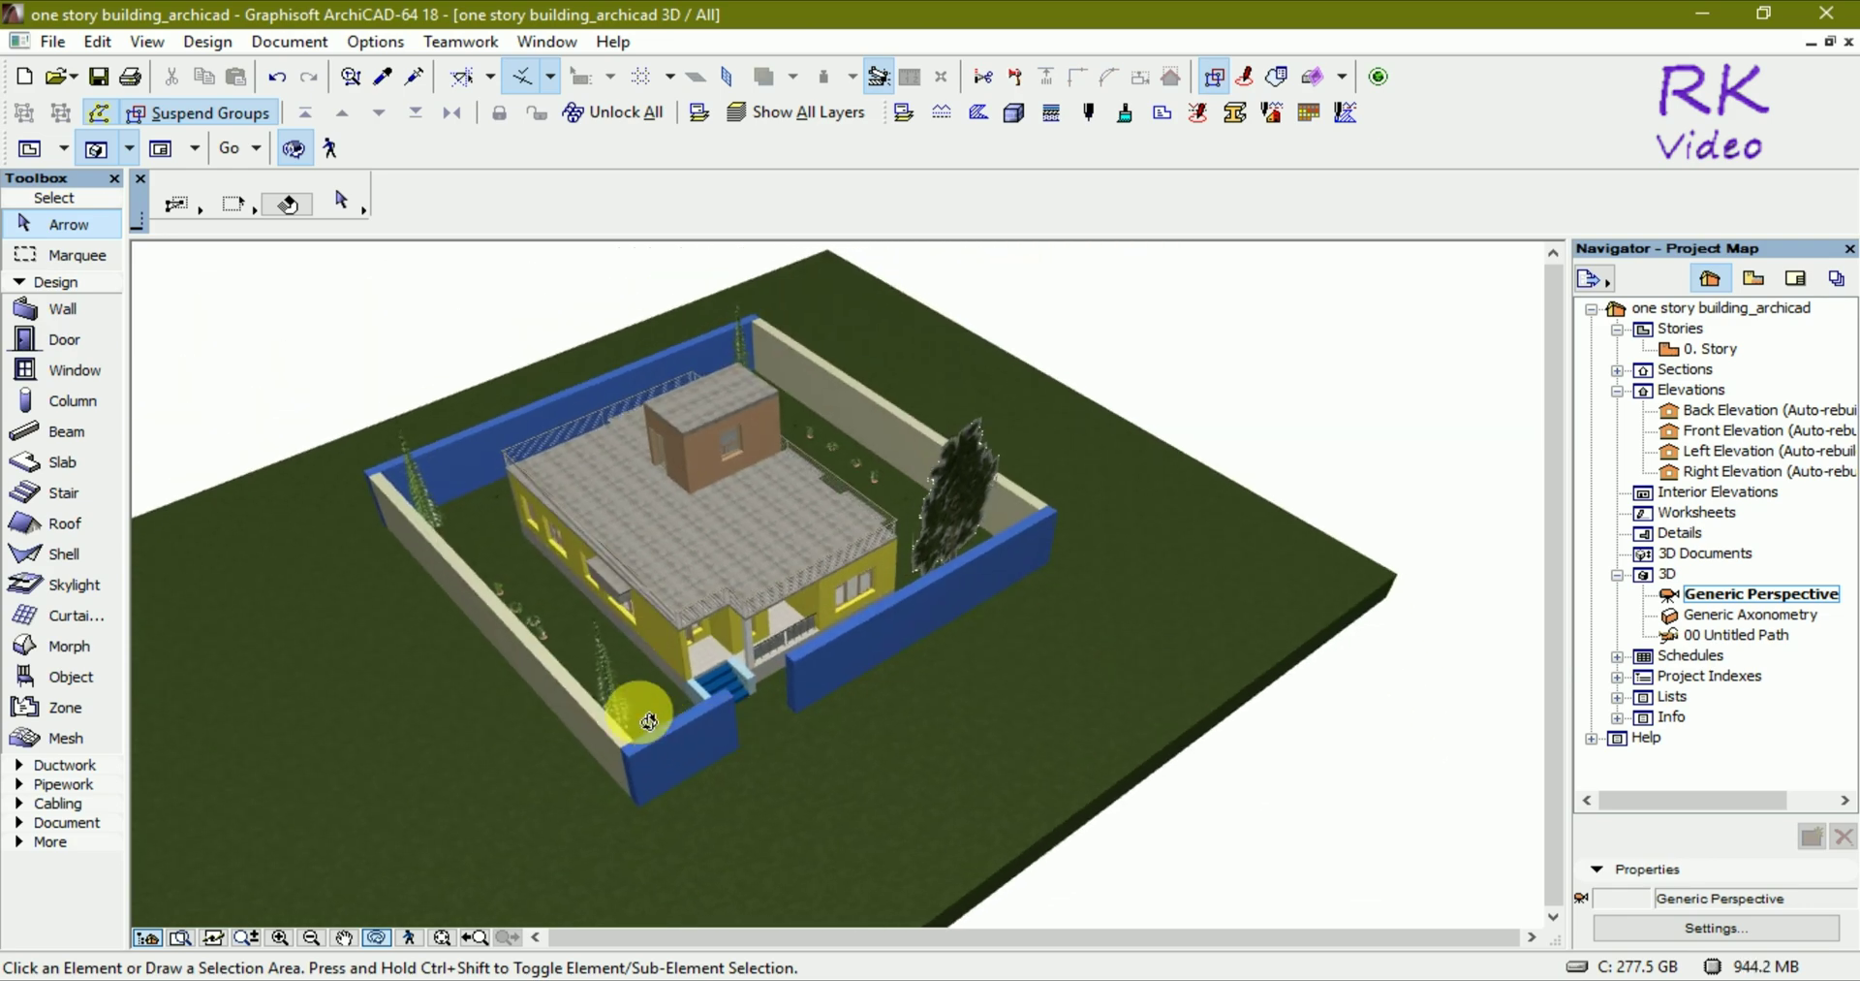
pyautogui.scroll(2, 646, 702)
pyautogui.scroll(2, 648, 721)
pyautogui.scroll(2, 636, 707)
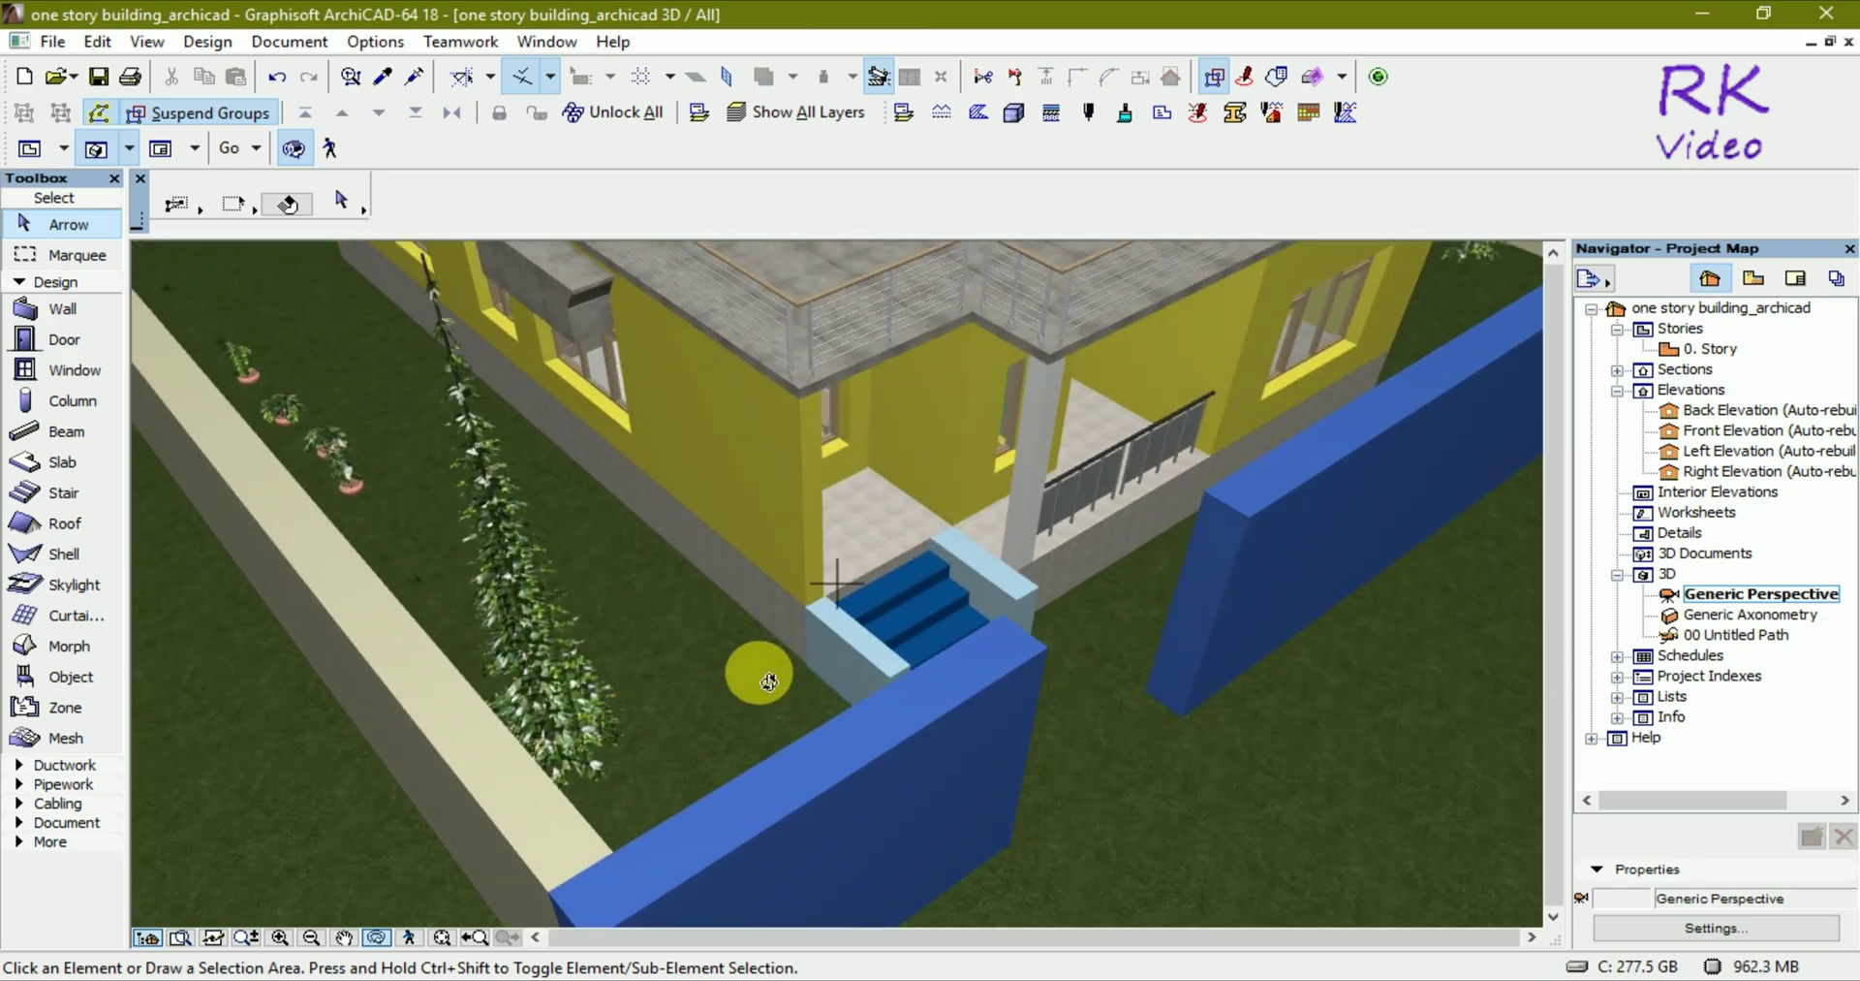
pyautogui.scroll(3, 523, 700)
# Step: Zoom in over the entrance and garden, then lower the view to face the entrance steps
pyautogui.moveTo(522, 700)
pyautogui.mouseDown()
pyautogui.moveTo(352, 752)
pyautogui.moveTo(432, 810)
pyautogui.moveTo(765, 714)
pyautogui.moveTo(598, 652)
pyautogui.moveTo(416, 528)
pyautogui.moveTo(398, 685)
pyautogui.moveTo(643, 694)
pyautogui.moveTo(544, 685)
pyautogui.moveTo(386, 727)
pyautogui.moveTo(747, 724)
pyautogui.moveTo(789, 693)
pyautogui.moveTo(1026, 664)
pyautogui.moveTo(1040, 685)
pyautogui.moveTo(622, 728)
pyautogui.moveTo(546, 633)
pyautogui.moveTo(311, 636)
pyautogui.moveTo(387, 668)
pyautogui.mouseUp()
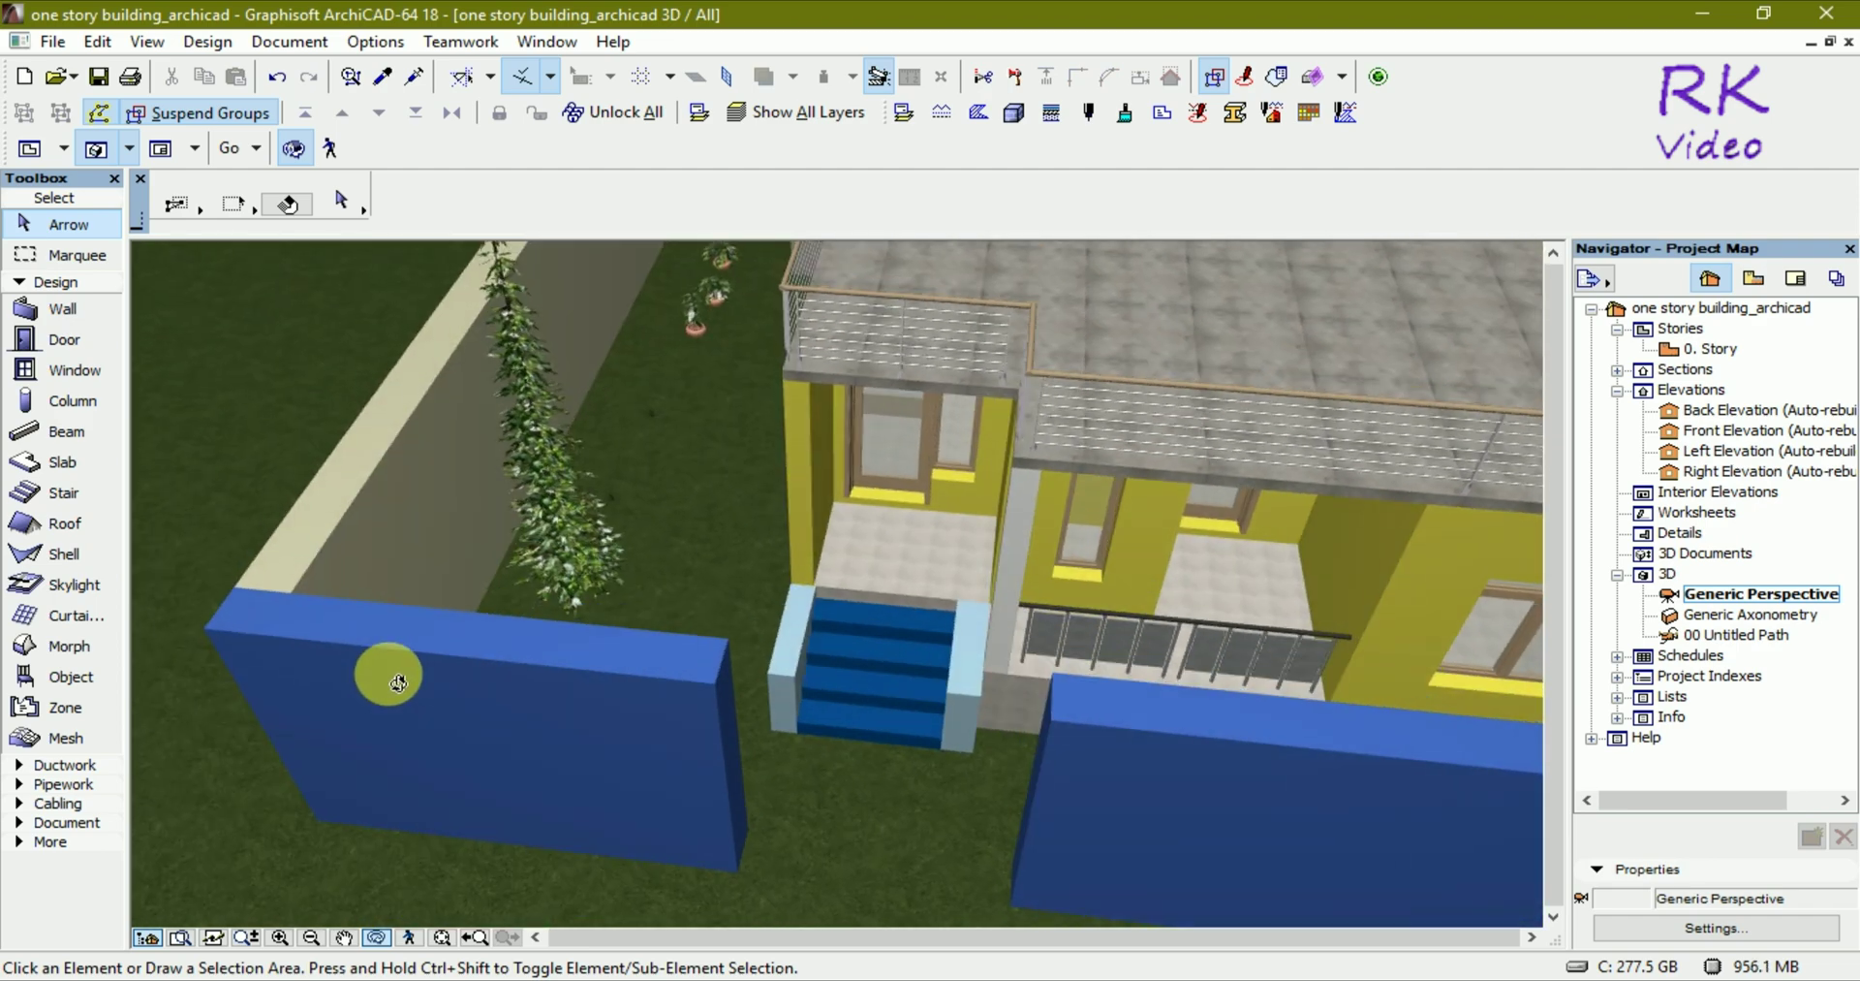
pyautogui.scroll(2, 666, 495)
pyautogui.scroll(2, 623, 489)
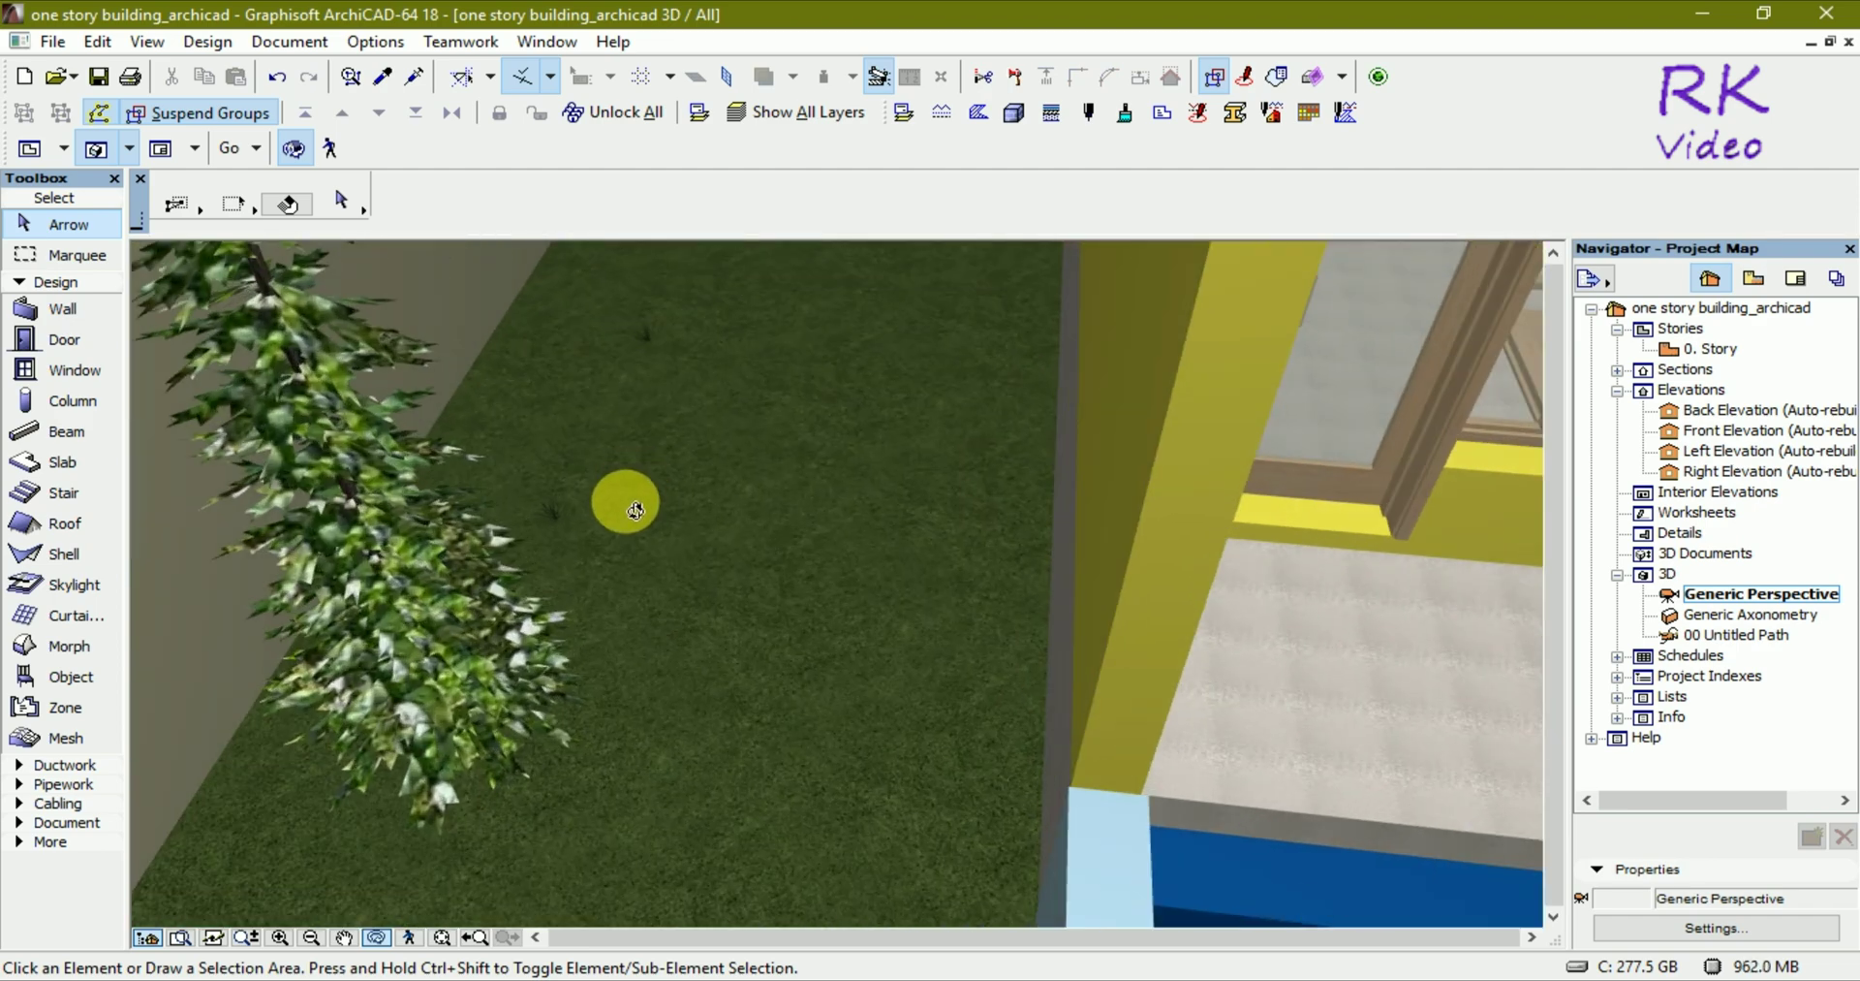
pyautogui.scroll(1, 503, 484)
pyautogui.moveTo(503, 485)
pyautogui.mouseDown()
pyautogui.moveTo(498, 358)
pyautogui.moveTo(561, 345)
pyautogui.moveTo(490, 419)
pyautogui.moveTo(610, 466)
pyautogui.moveTo(706, 465)
pyautogui.moveTo(706, 498)
pyautogui.moveTo(519, 477)
pyautogui.moveTo(631, 436)
pyautogui.moveTo(630, 481)
pyautogui.moveTo(582, 505)
pyautogui.mouseUp()
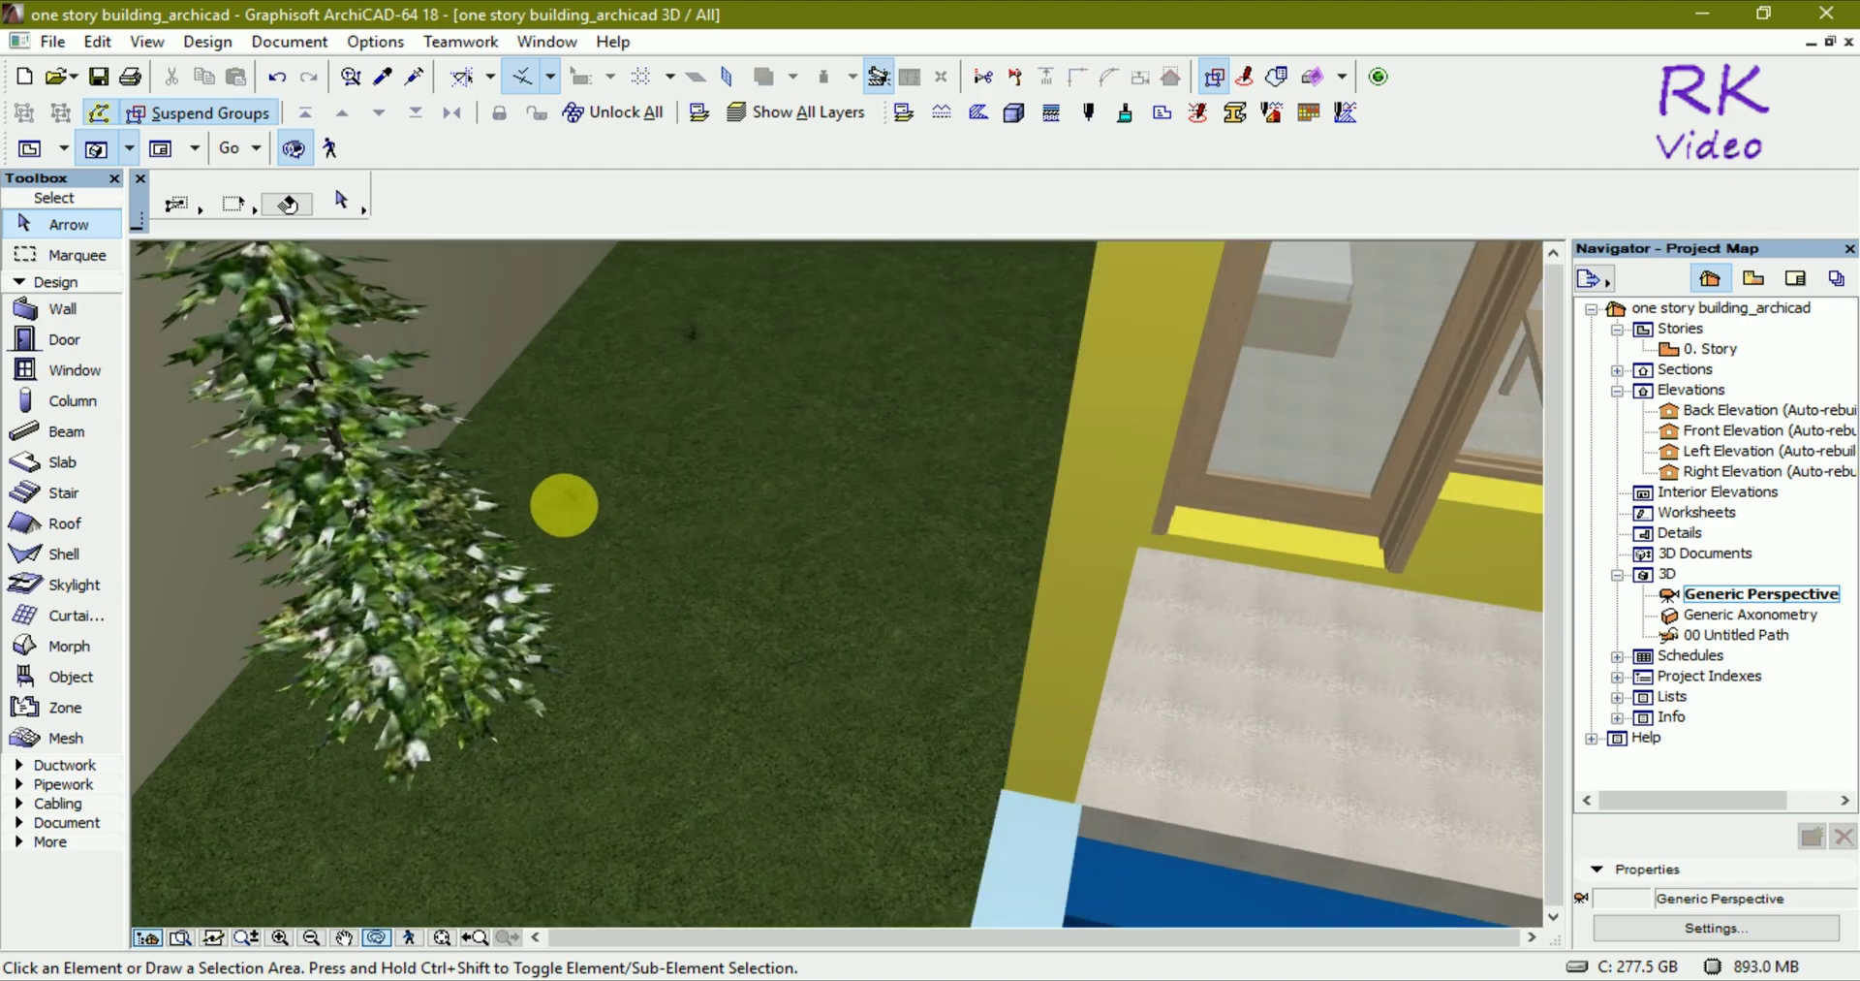